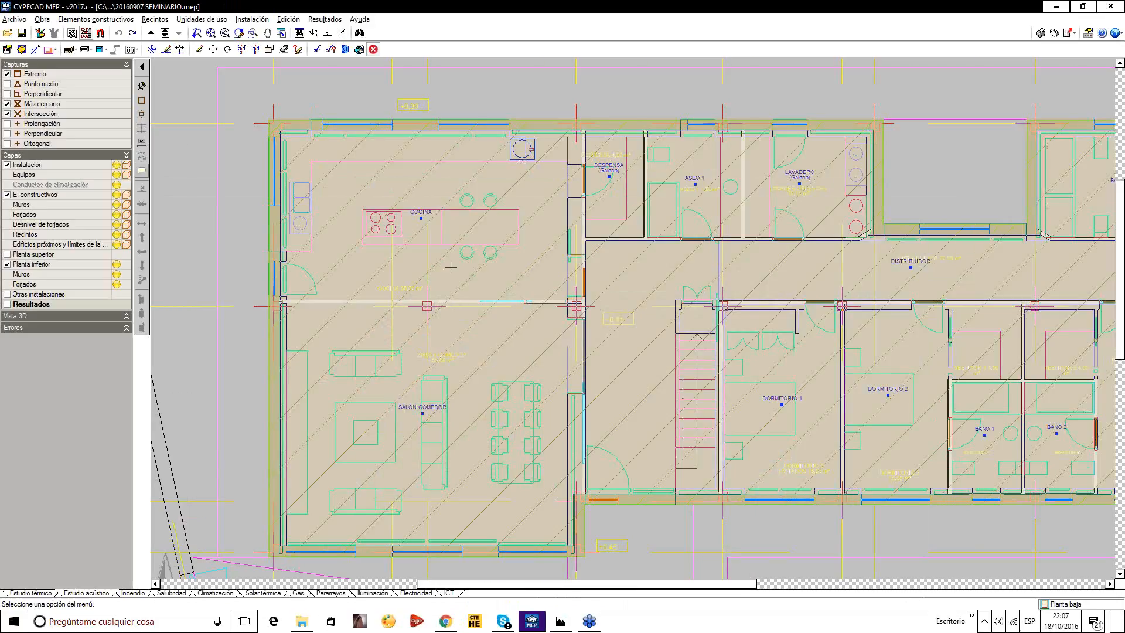
pyautogui.scroll(-2, 452, 198)
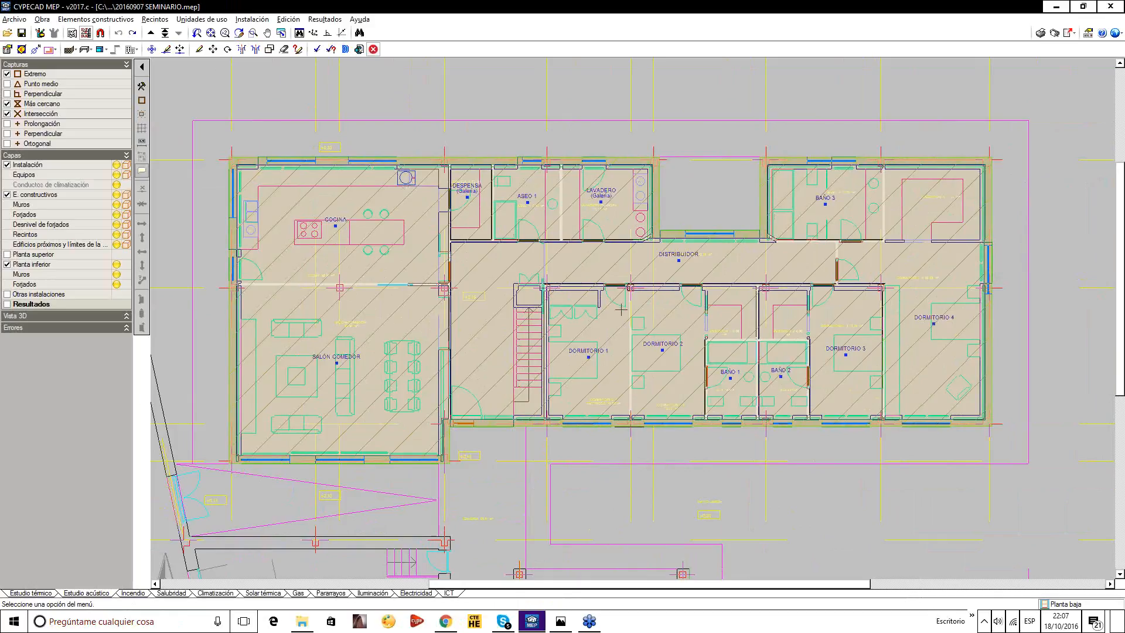
pyautogui.moveTo(621, 309); pyautogui.dragTo(661, 292, button='middle')
pyautogui.scroll(1, 343, 309)
pyautogui.scroll(1, 344, 309)
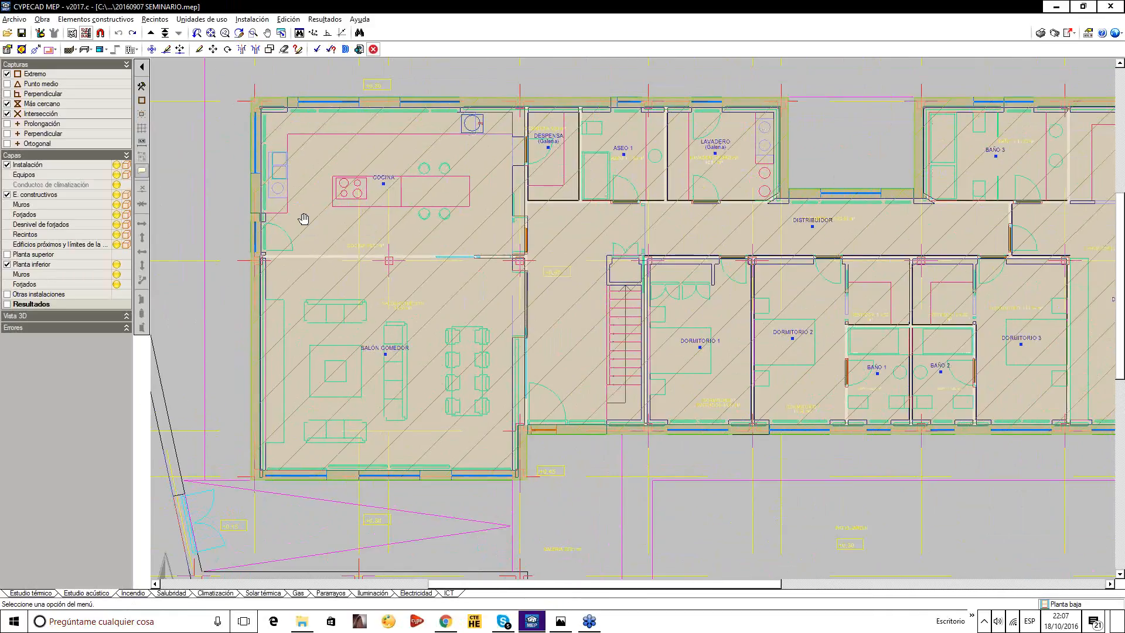
pyautogui.scroll(-2, 284, 268)
pyautogui.scroll(-1, 336, 286)
pyautogui.moveTo(471, 304); pyautogui.dragTo(459, 269, button='middle')
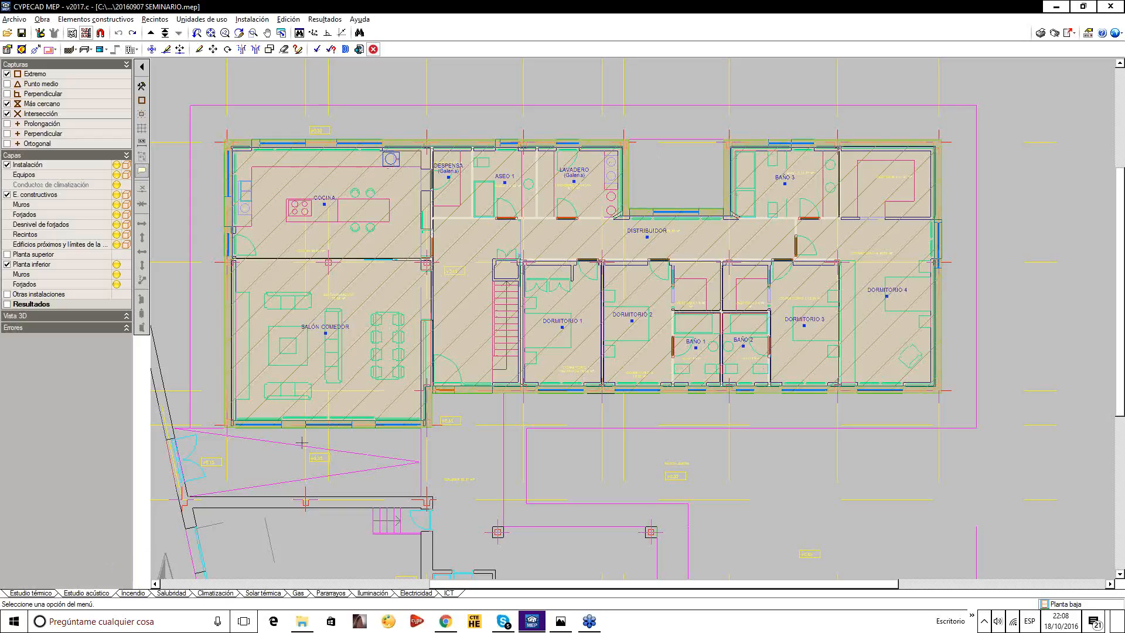
# Switch to the thermal study (Estudio térmico), view all floors in 3D with only that study shown, and close the 3D view.
pyautogui.click(26, 592)
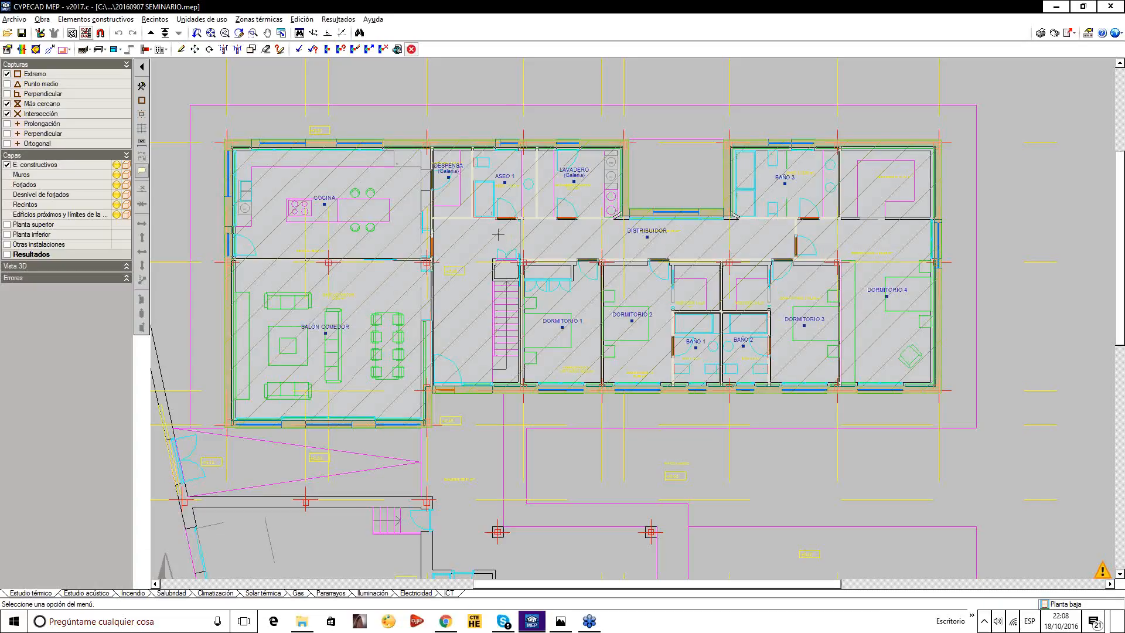
pyautogui.moveTo(538, 295); pyautogui.dragTo(573, 264, button='middle')
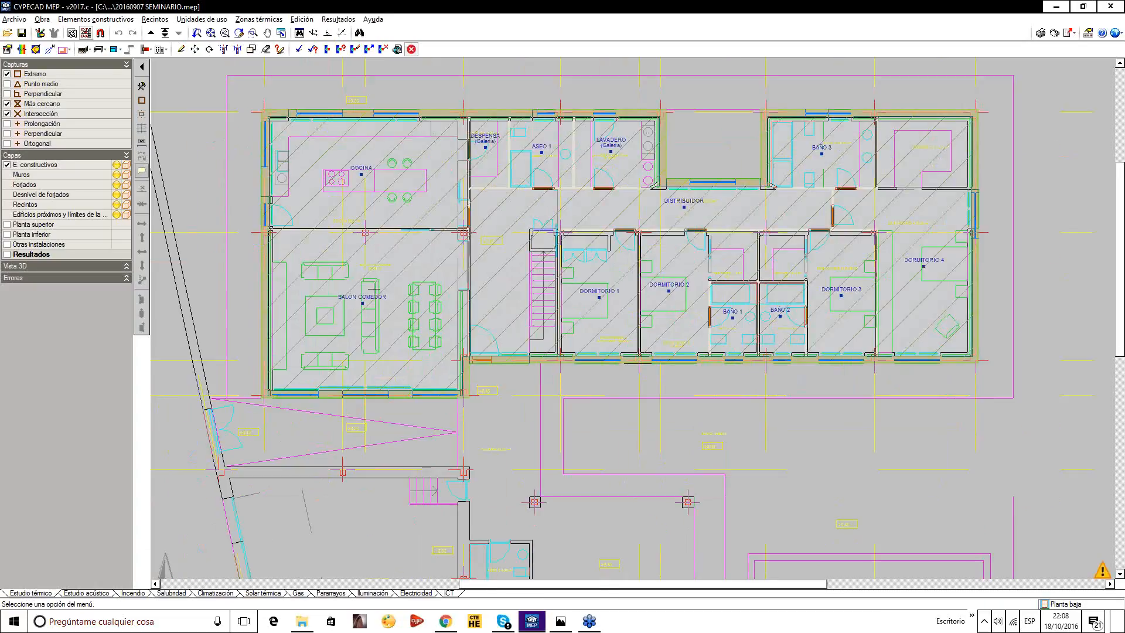
pyautogui.click(42, 19)
pyautogui.click(59, 211)
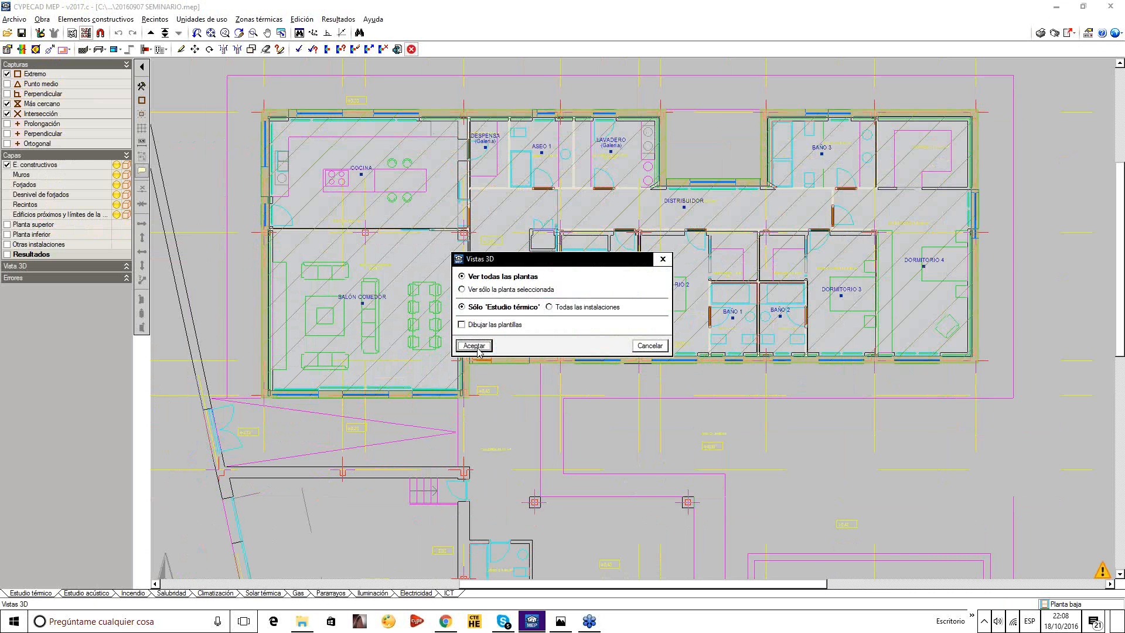
pyautogui.click(475, 347)
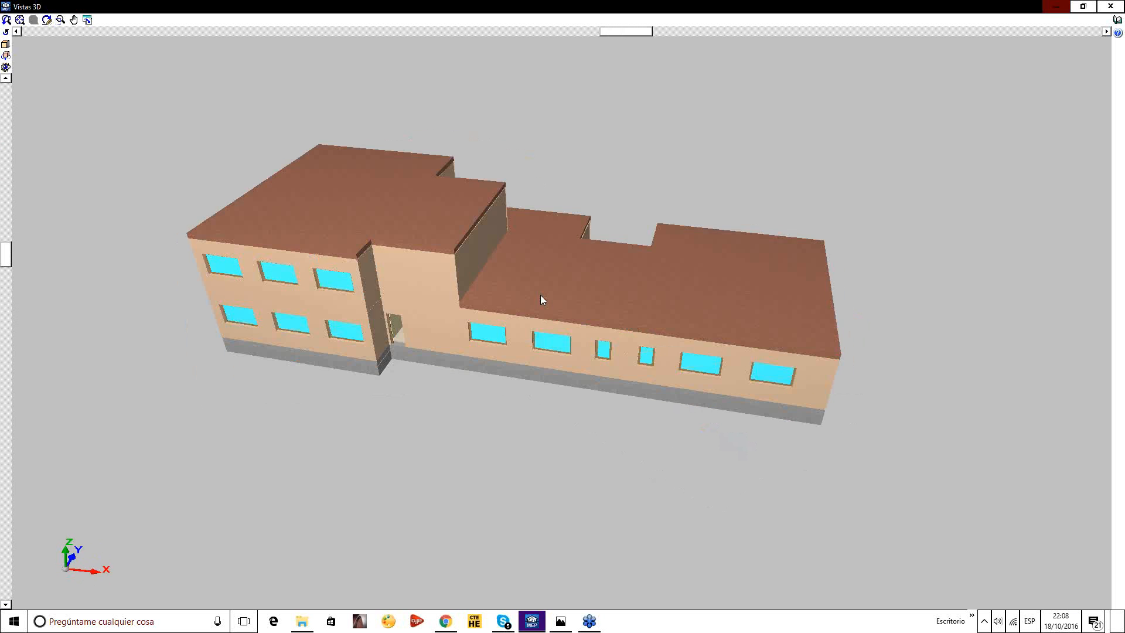
pyautogui.click(1110, 6)
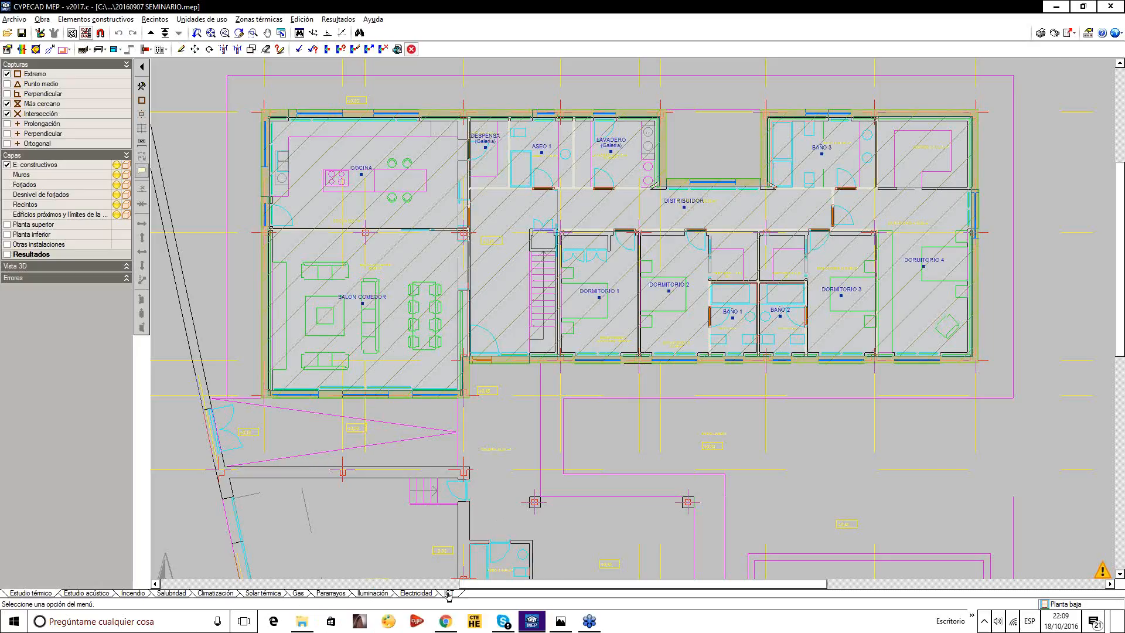
pyautogui.scroll(3, 348, 272)
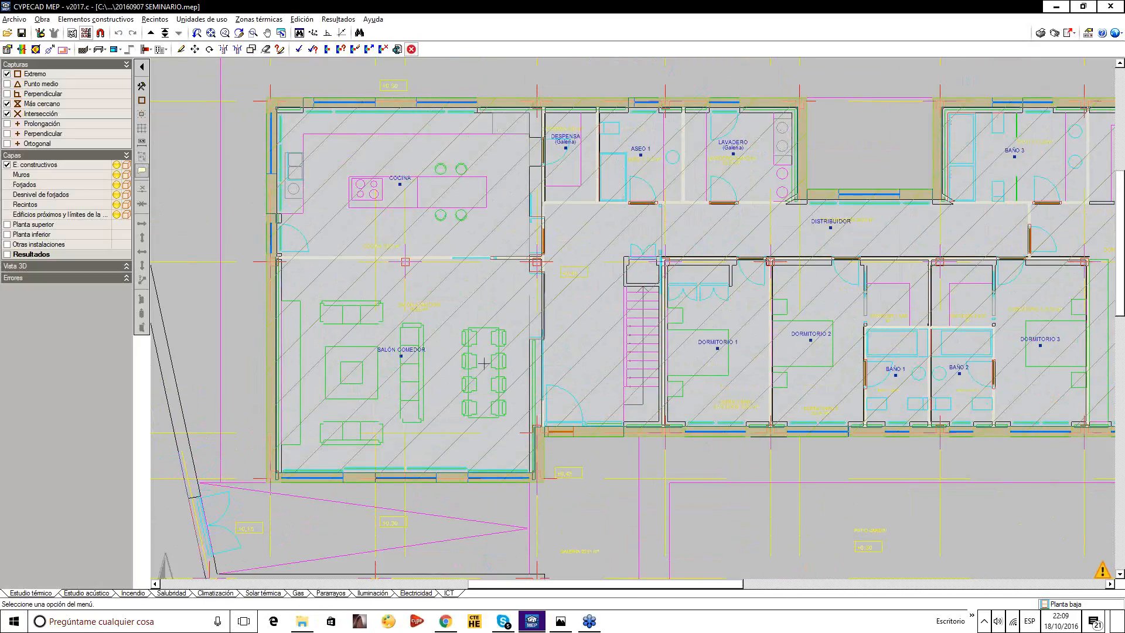
pyautogui.scroll(2, 324, 365)
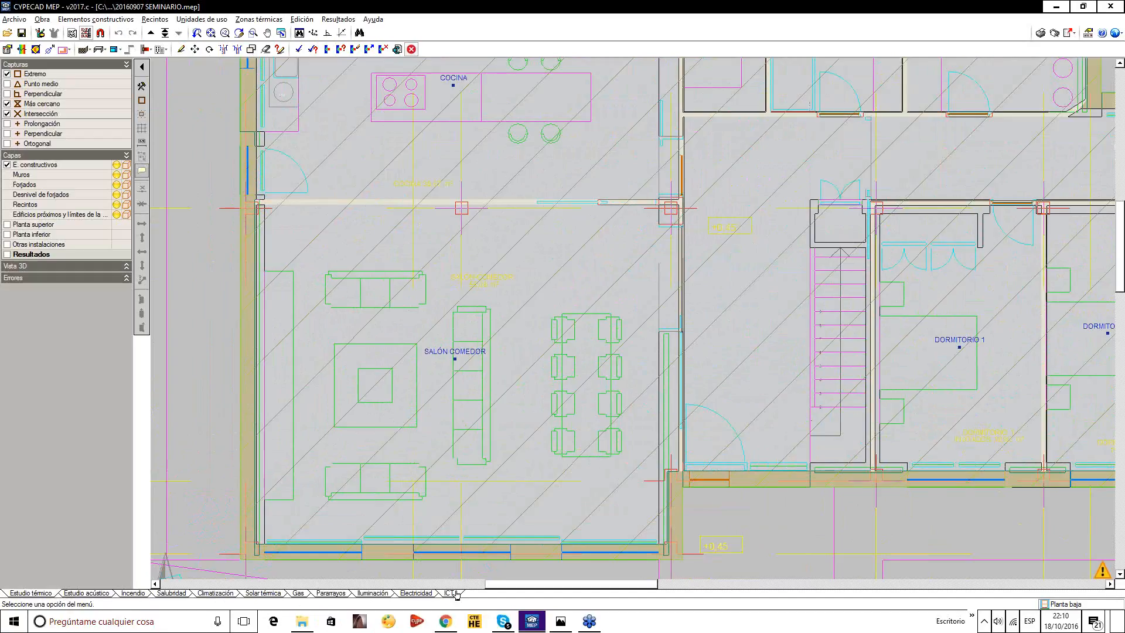
pyautogui.scroll(-2, 467, 445)
pyautogui.scroll(-1, 467, 434)
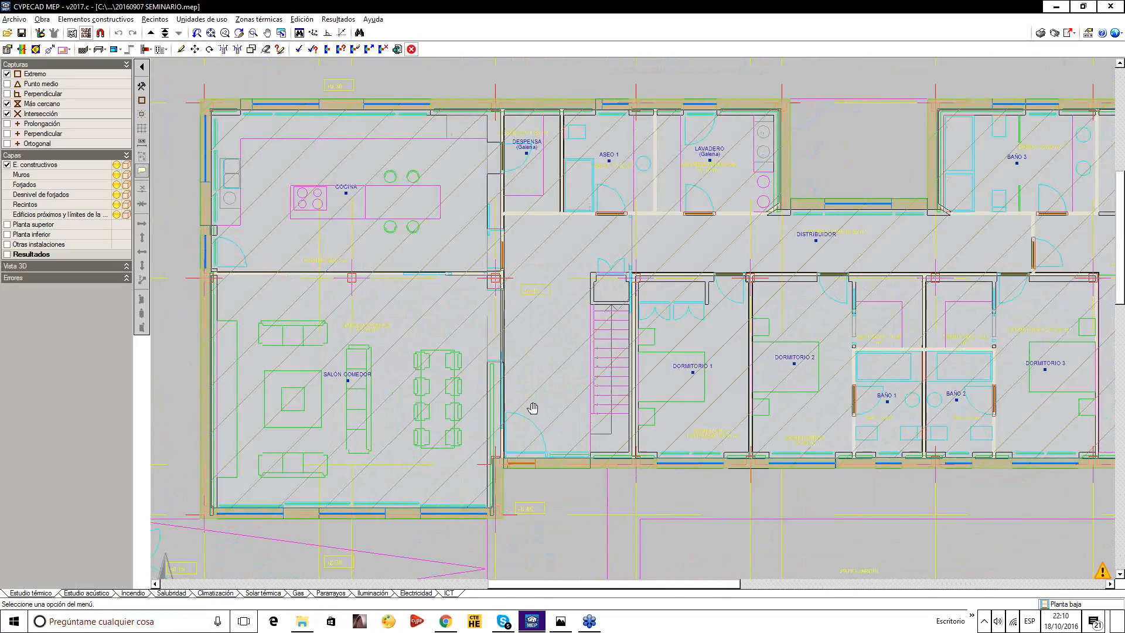
pyautogui.click(449, 594)
pyautogui.scroll(2, 788, 422)
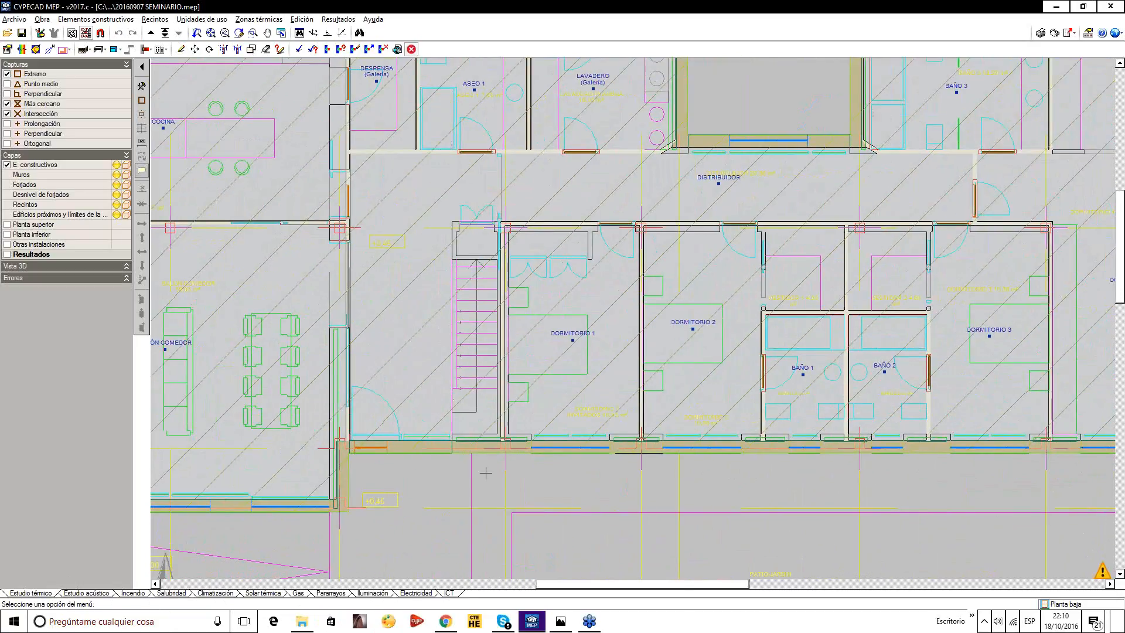
pyautogui.moveTo(485, 473); pyautogui.dragTo(632, 478, button='middle')
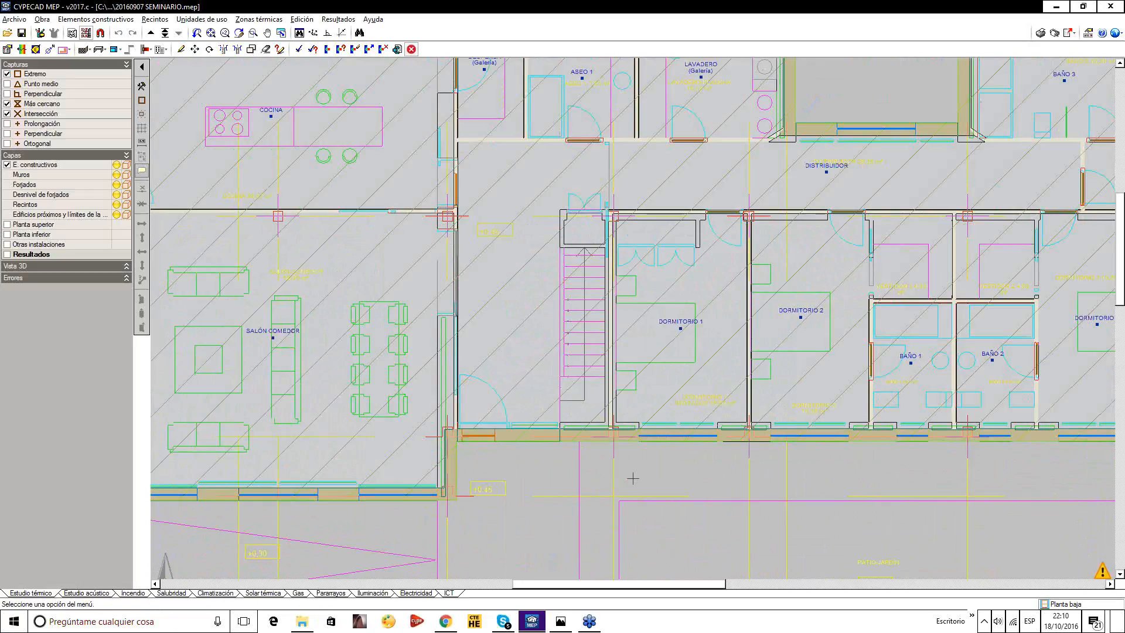
pyautogui.scroll(-3, 666, 463)
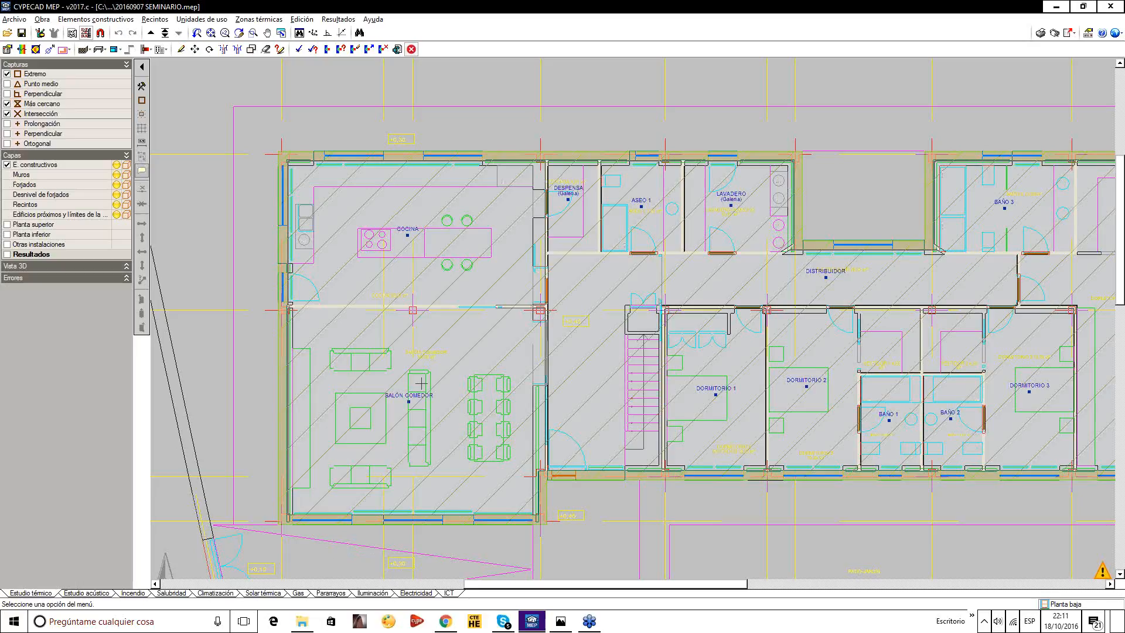
pyautogui.moveTo(624, 363); pyautogui.dragTo(521, 344, button='middle')
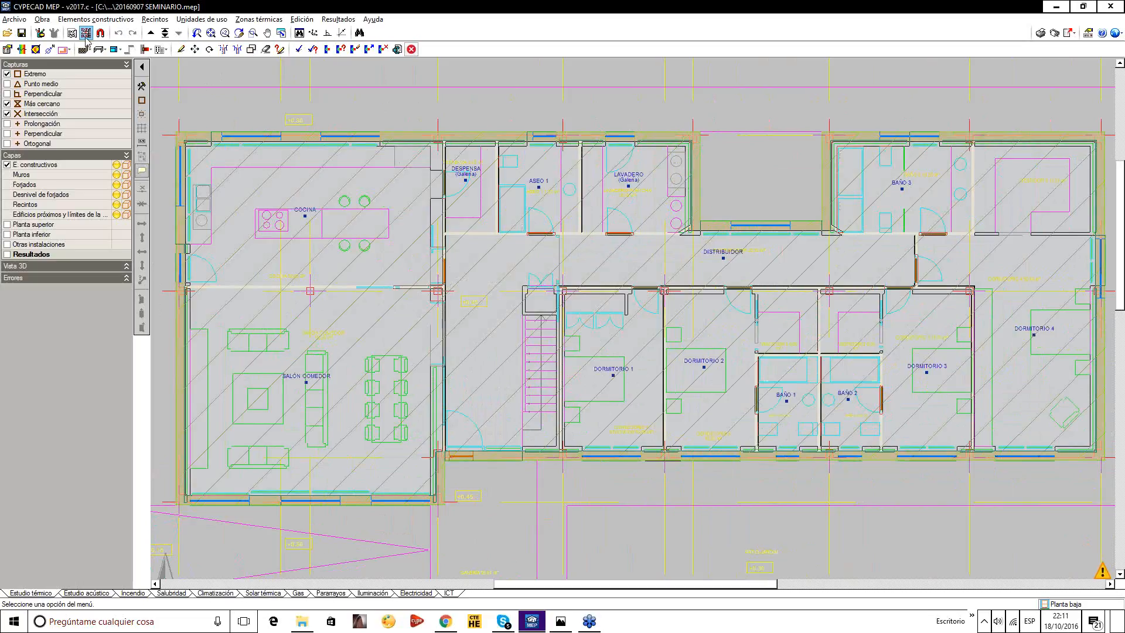
# Switch to the acoustic study (Estudio acústico) and open its general data.
pyautogui.click(88, 592)
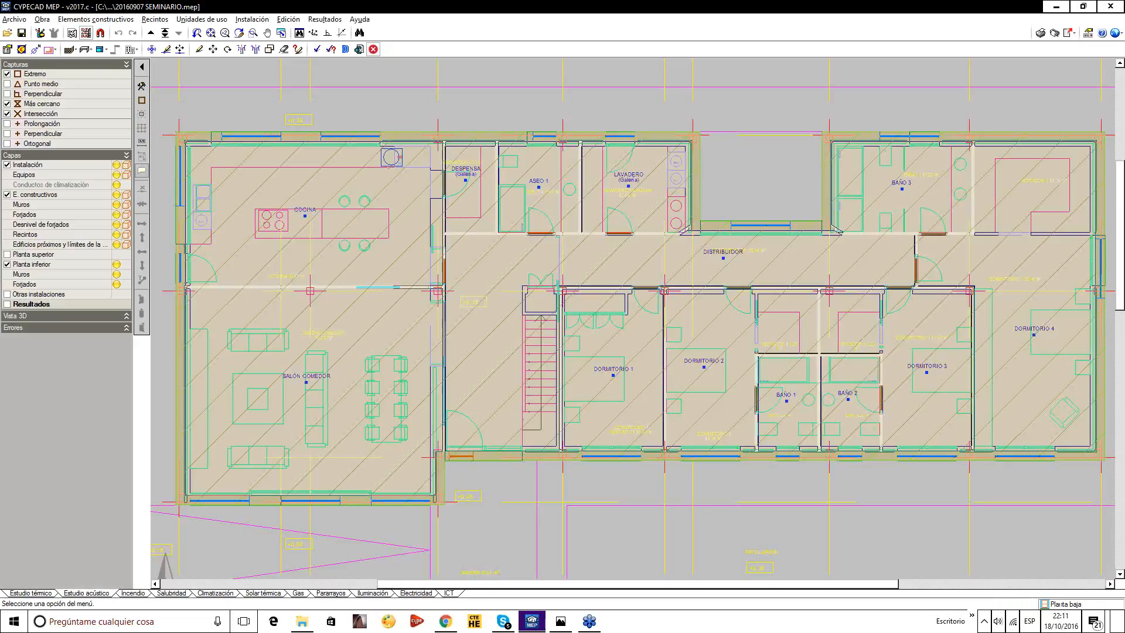
pyautogui.click(51, 21)
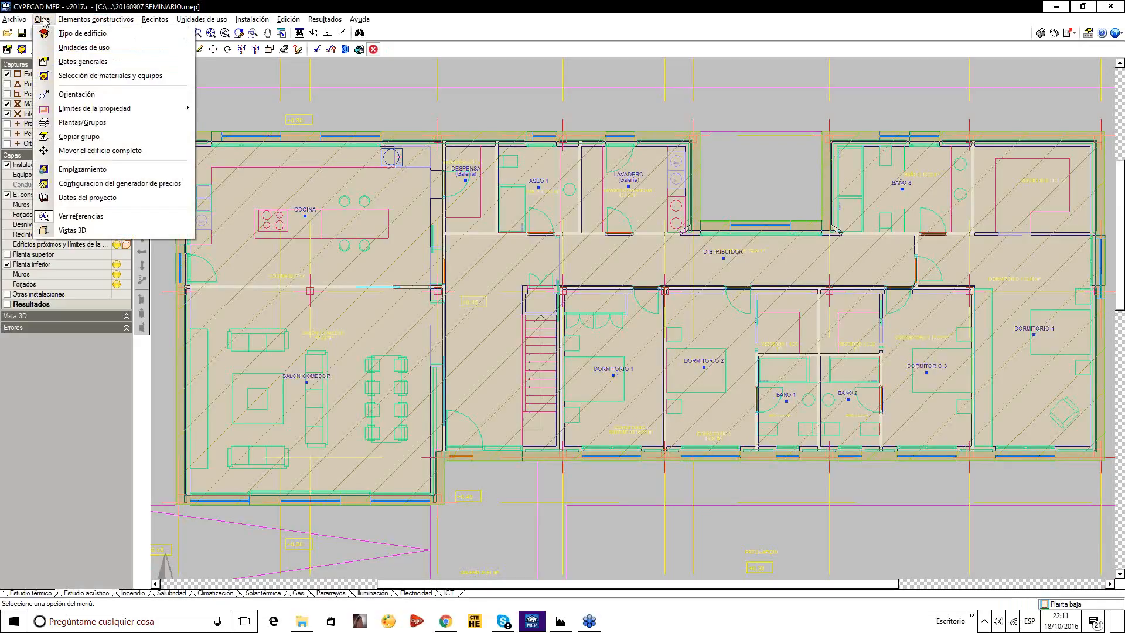
pyautogui.click(45, 22)
pyautogui.click(44, 21)
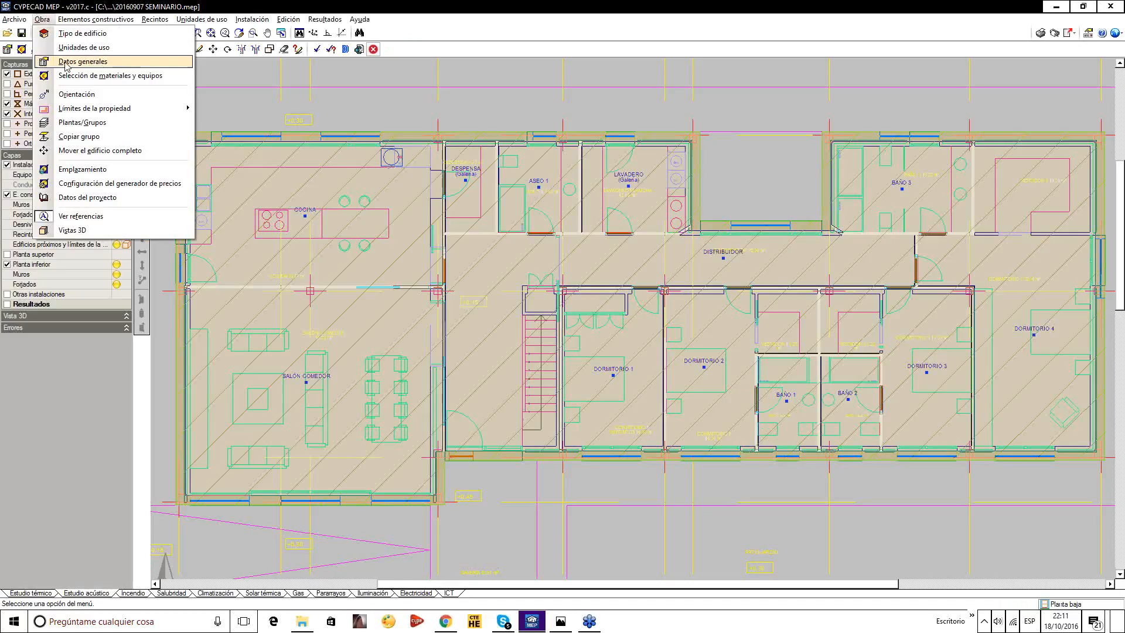
pyautogui.click(66, 64)
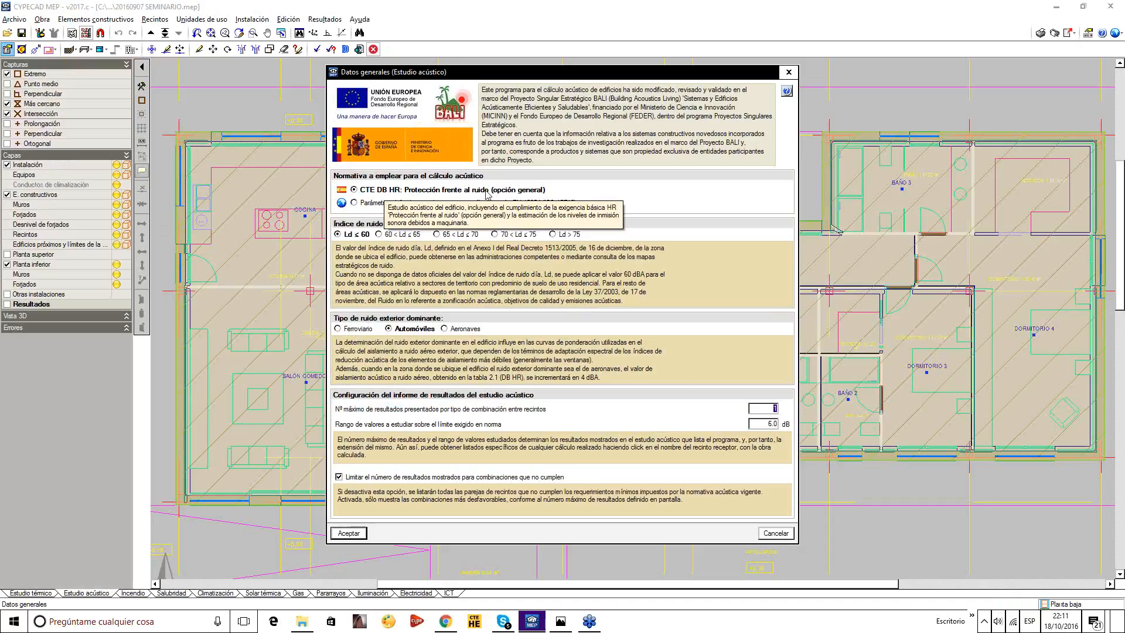
# Try the user-defined EN 12354 parameters and the 65 < Ld ≤ 70 noise index, returning to CTE DB HR and Ld ≤ 60.
pyautogui.click(363, 203)
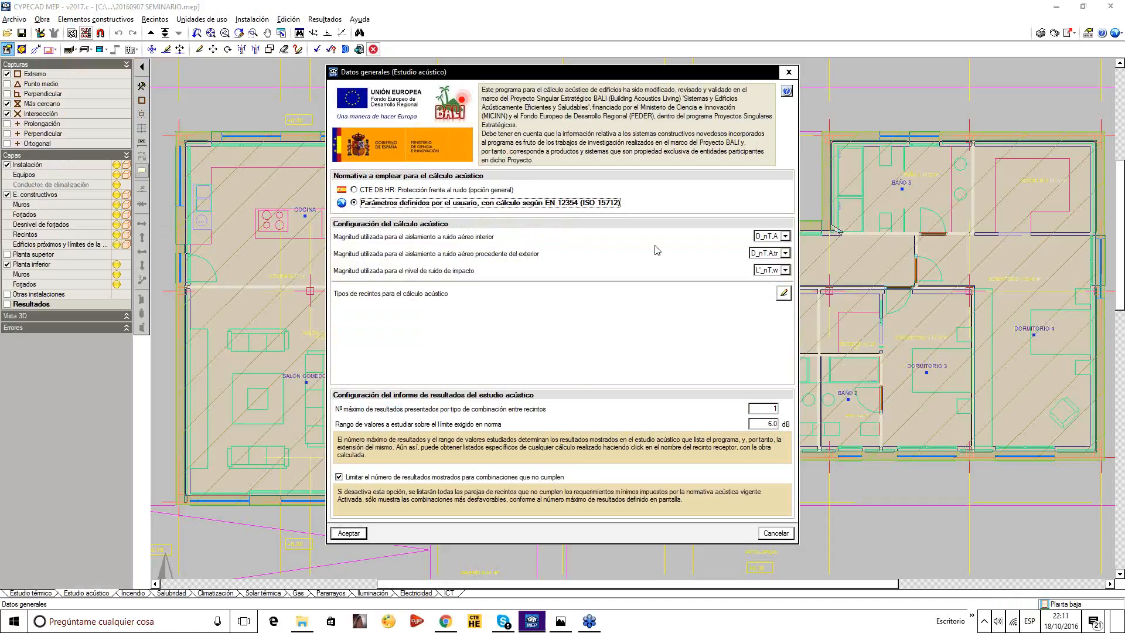
pyautogui.click(354, 191)
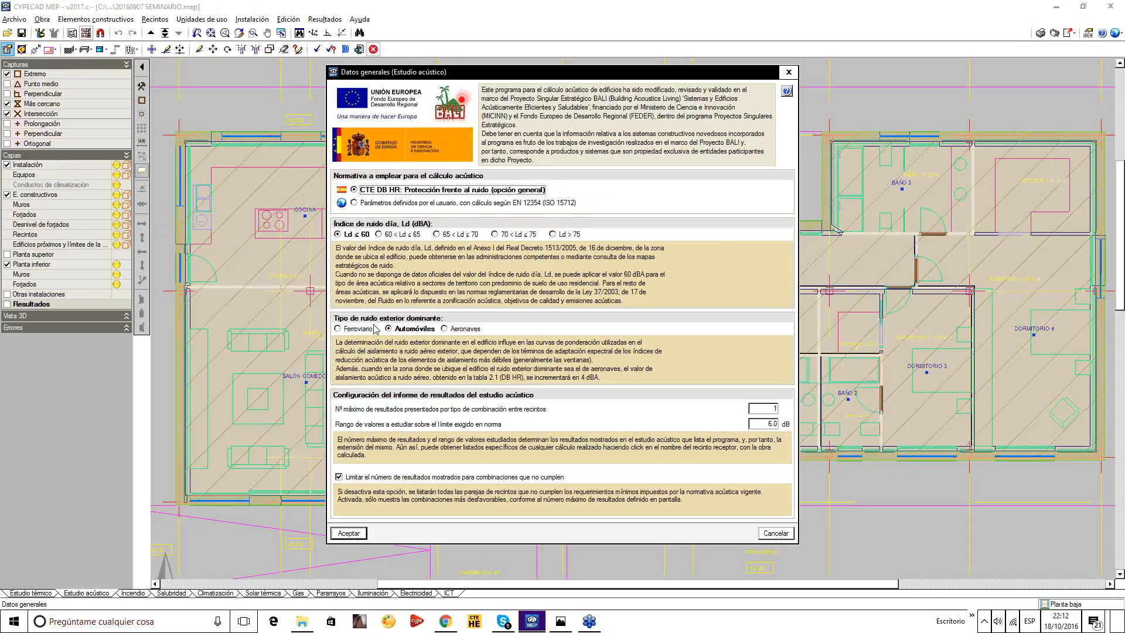
pyautogui.click(379, 234)
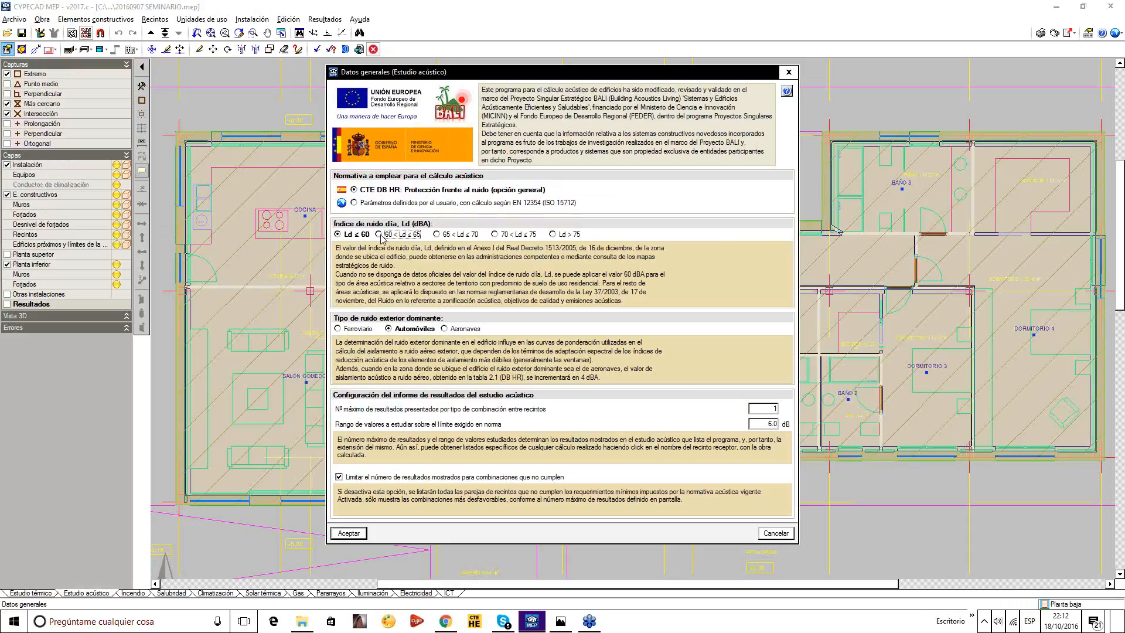
pyautogui.click(436, 235)
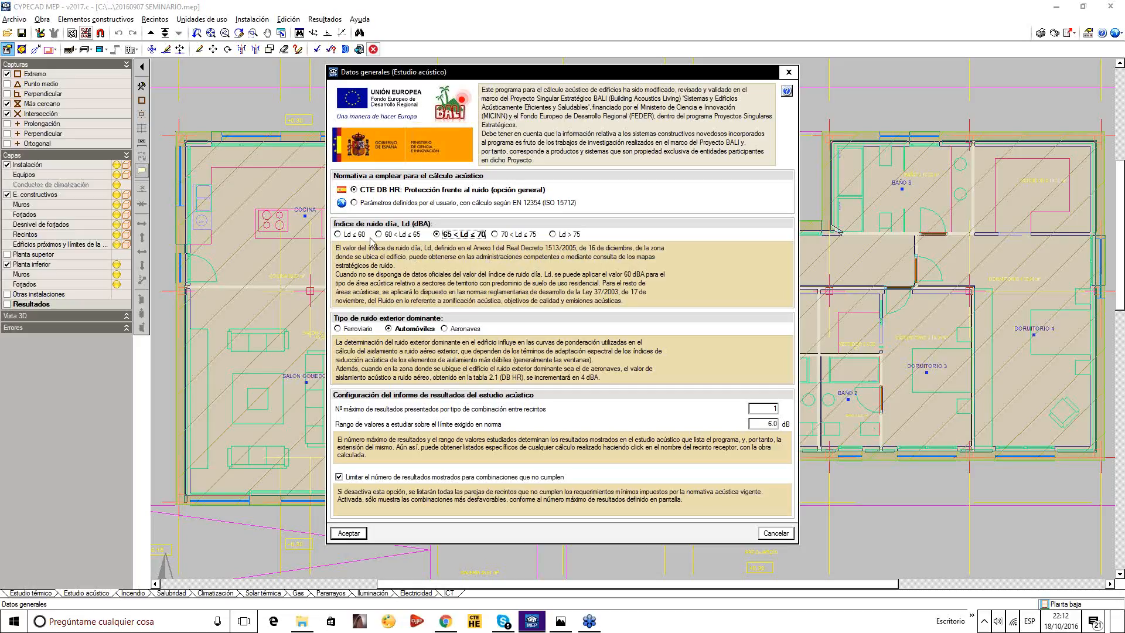
pyautogui.click(340, 235)
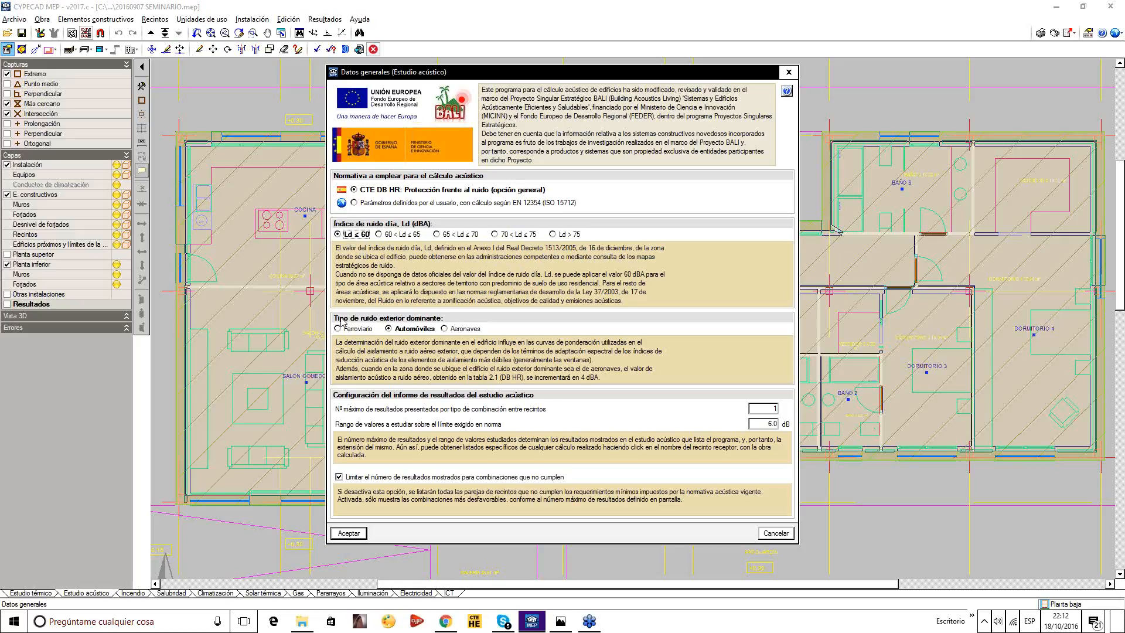
# Accept the general data with Automóviles as dominant exterior noise and limited results for non-compliant combinations.
pyautogui.click(406, 330)
pyautogui.click(338, 477)
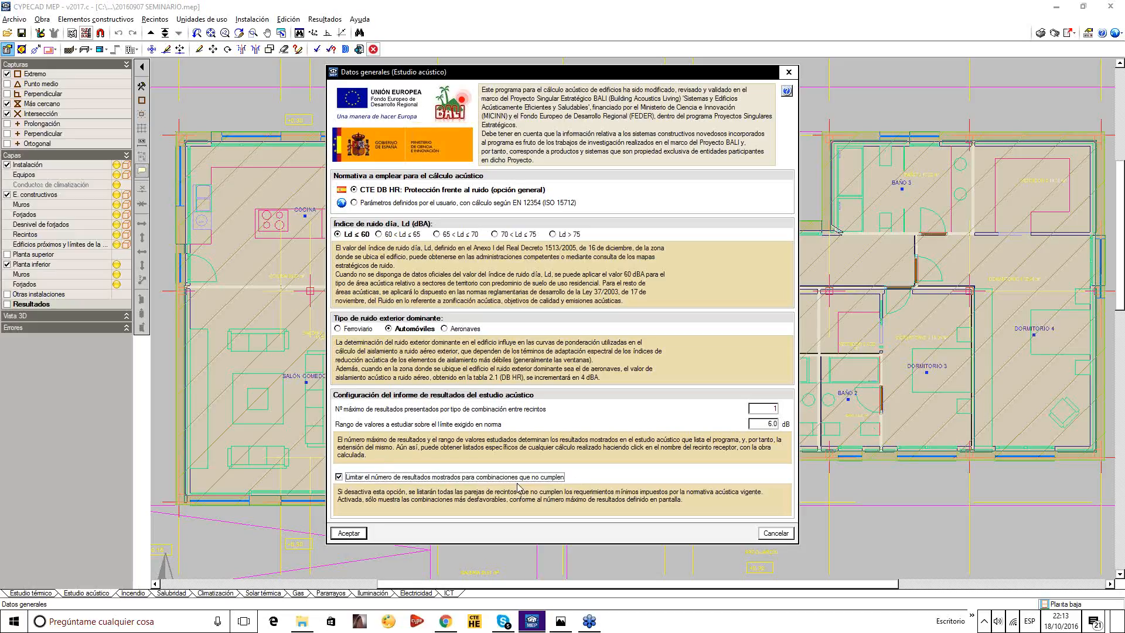
pyautogui.click(349, 533)
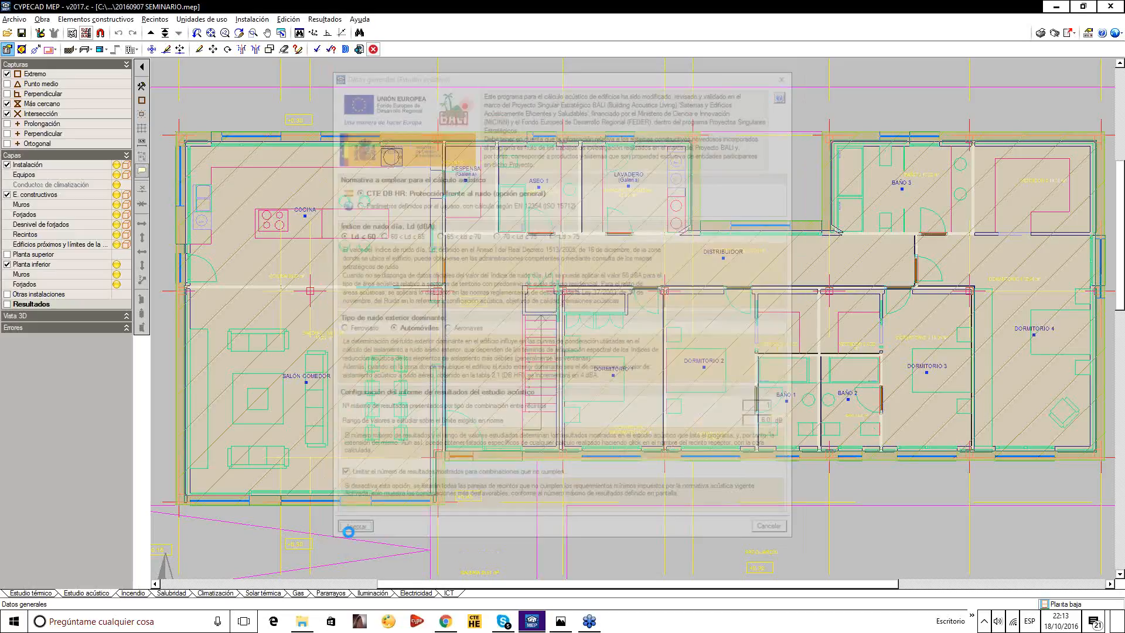
# Calculate the acoustic study and generate the "Cumplimiento del CTE DB HR: Protección frente al ruido" report.
pyautogui.click(316, 50)
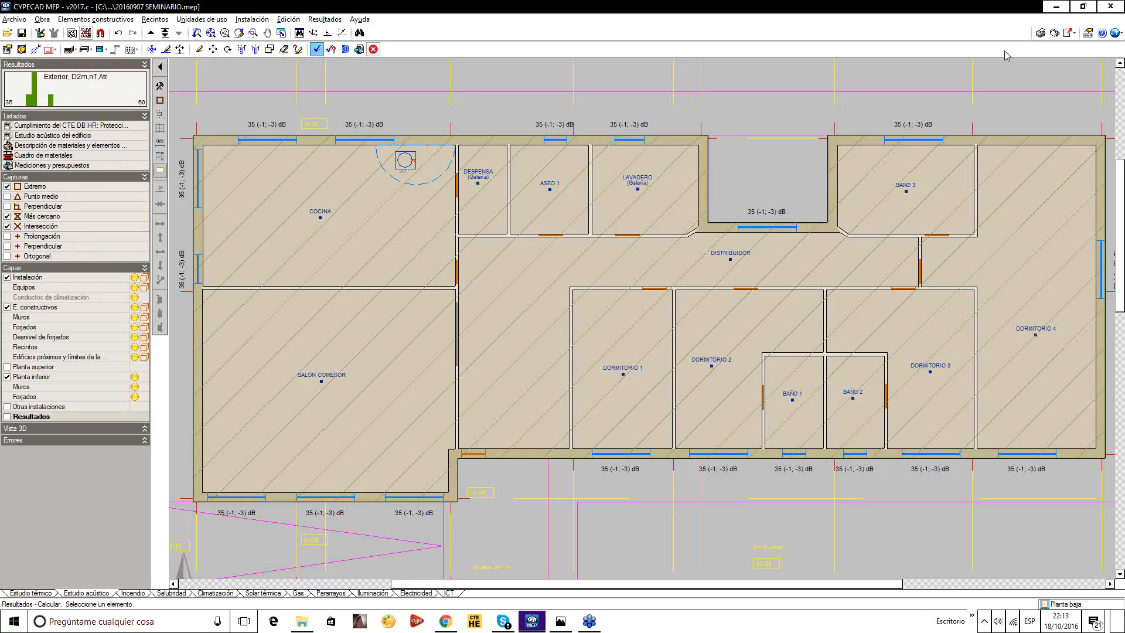
pyautogui.scroll(-2, 814, 263)
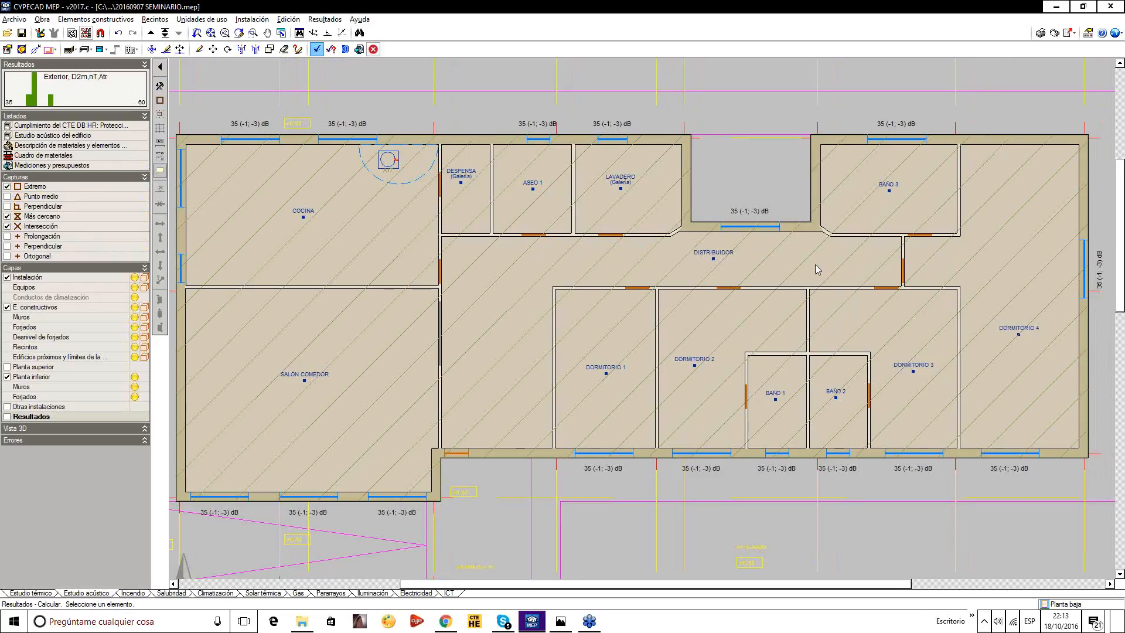
pyautogui.click(1040, 34)
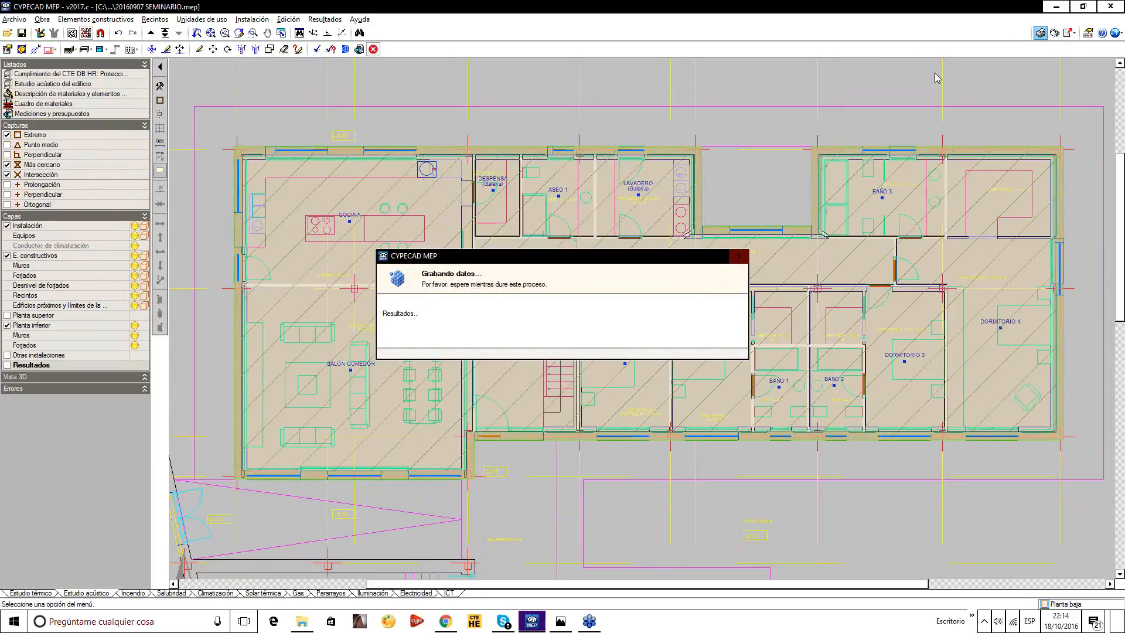
pyautogui.click(468, 212)
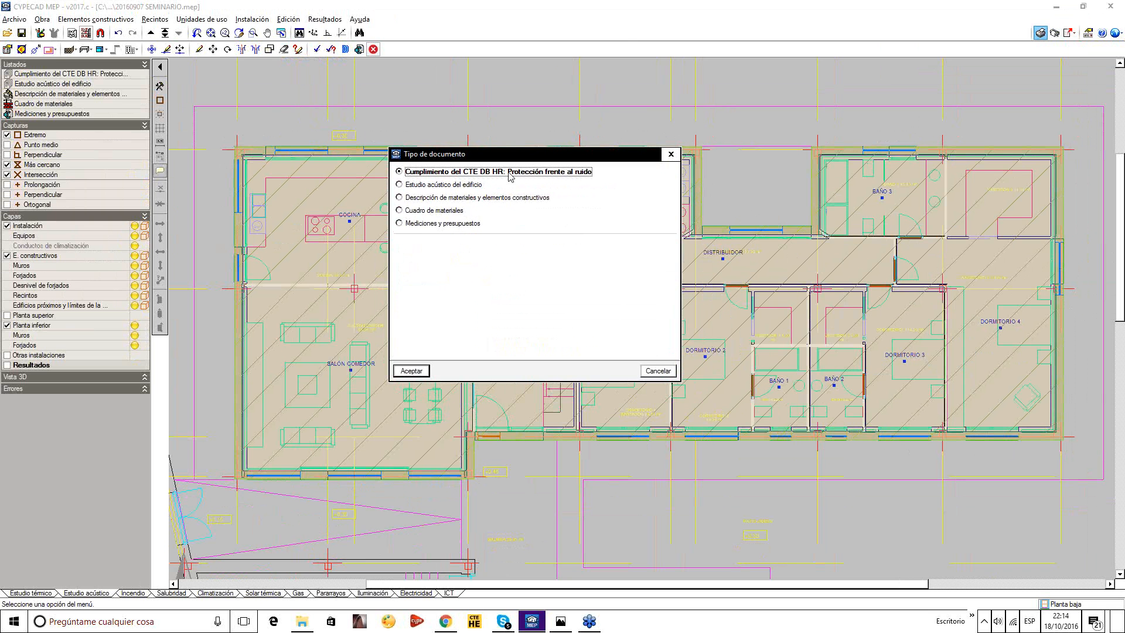
pyautogui.click(397, 373)
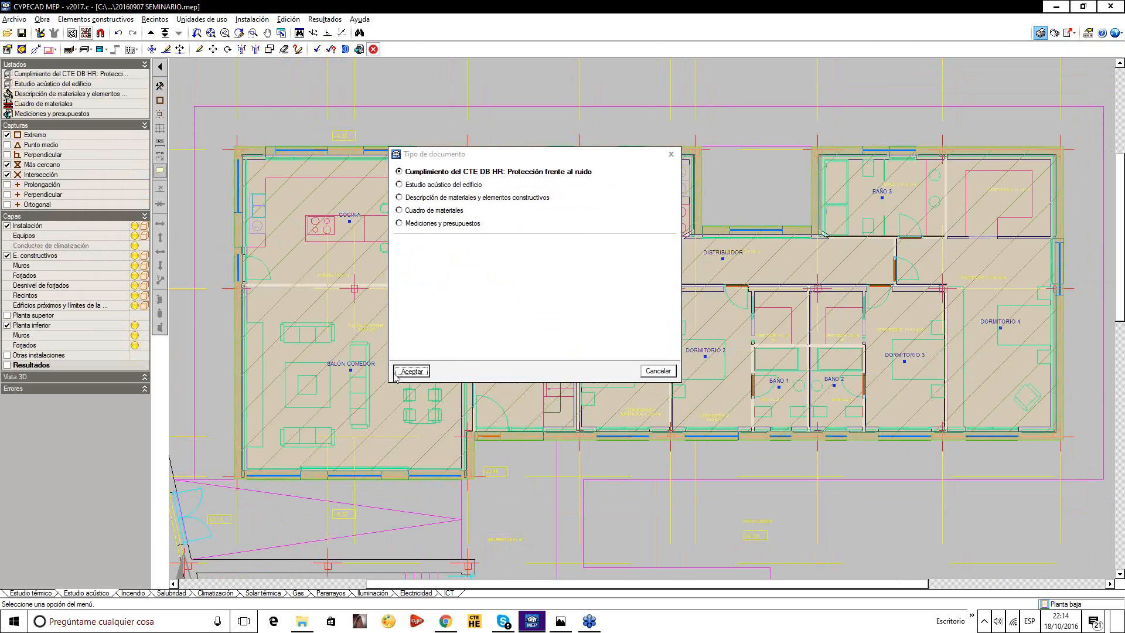
# Review the noise protection report through to the façade and roof insulation tables, and close it.
pyautogui.scroll(-8, 603, 274)
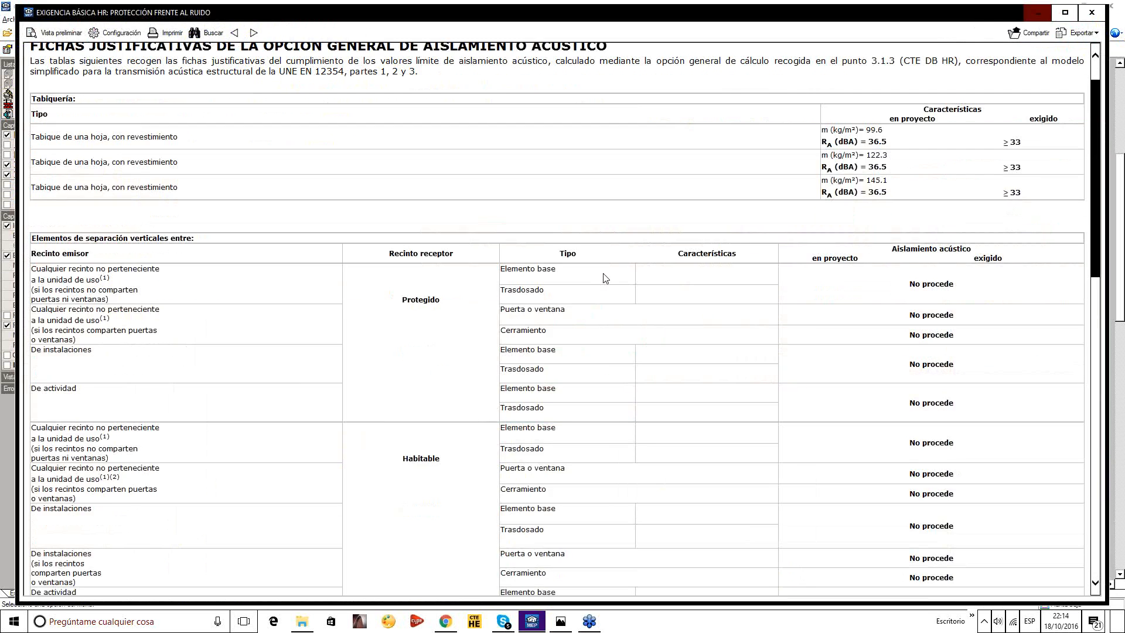
pyautogui.scroll(-5, 605, 278)
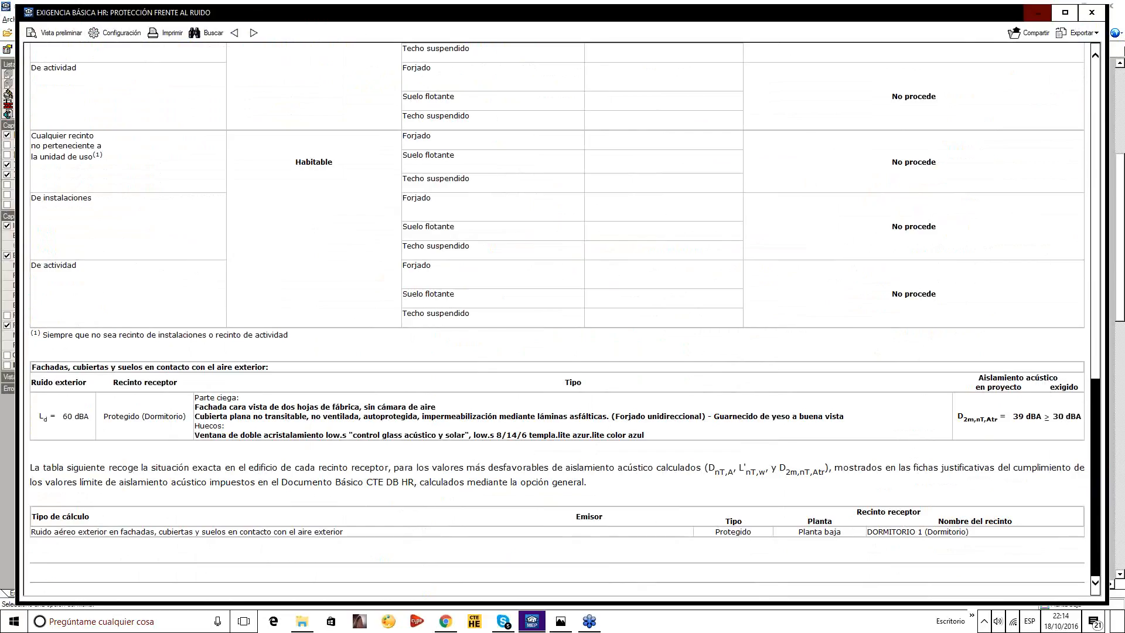
pyautogui.click(1090, 12)
pyautogui.click(701, 195)
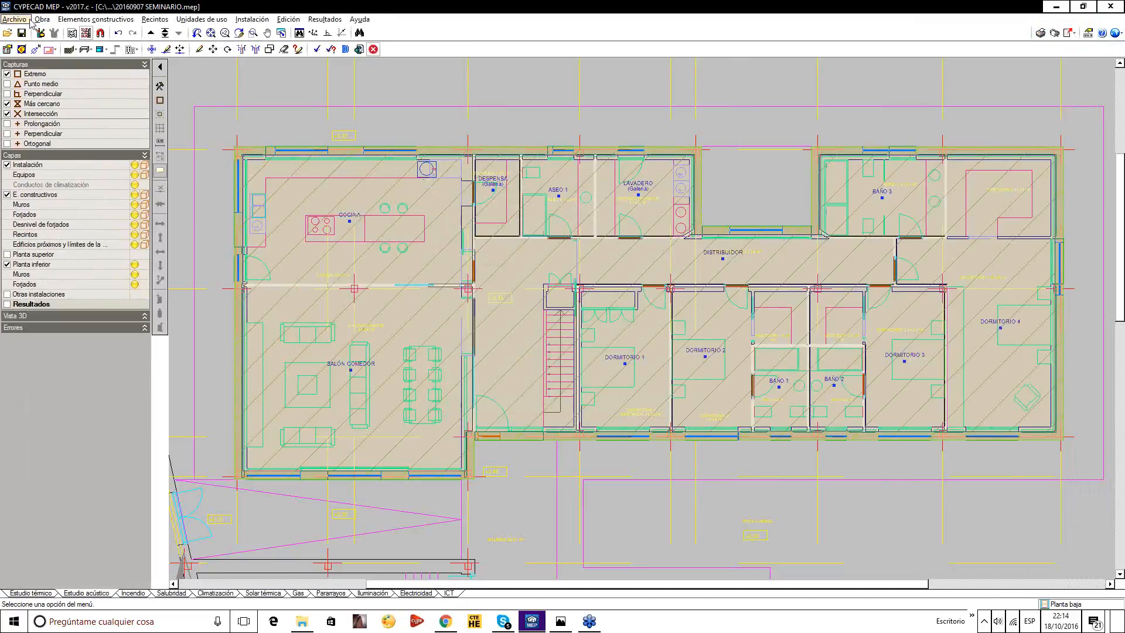
# Review the acoustic study's general data, including the limits for reported results, and accept the settings.
pyautogui.click(41, 19)
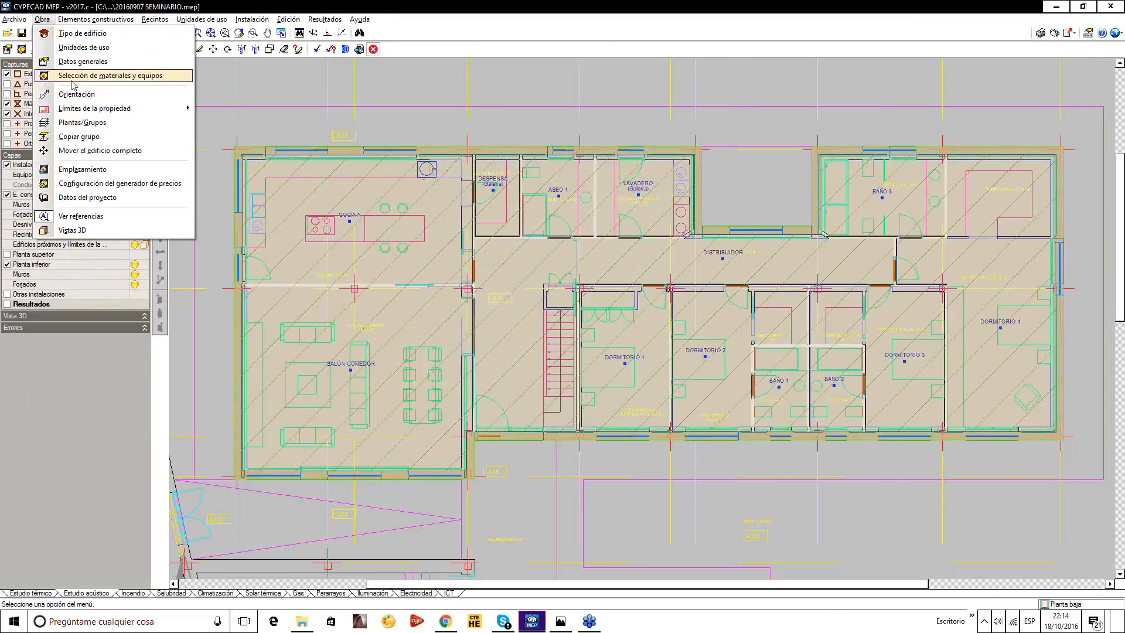
pyautogui.click(83, 61)
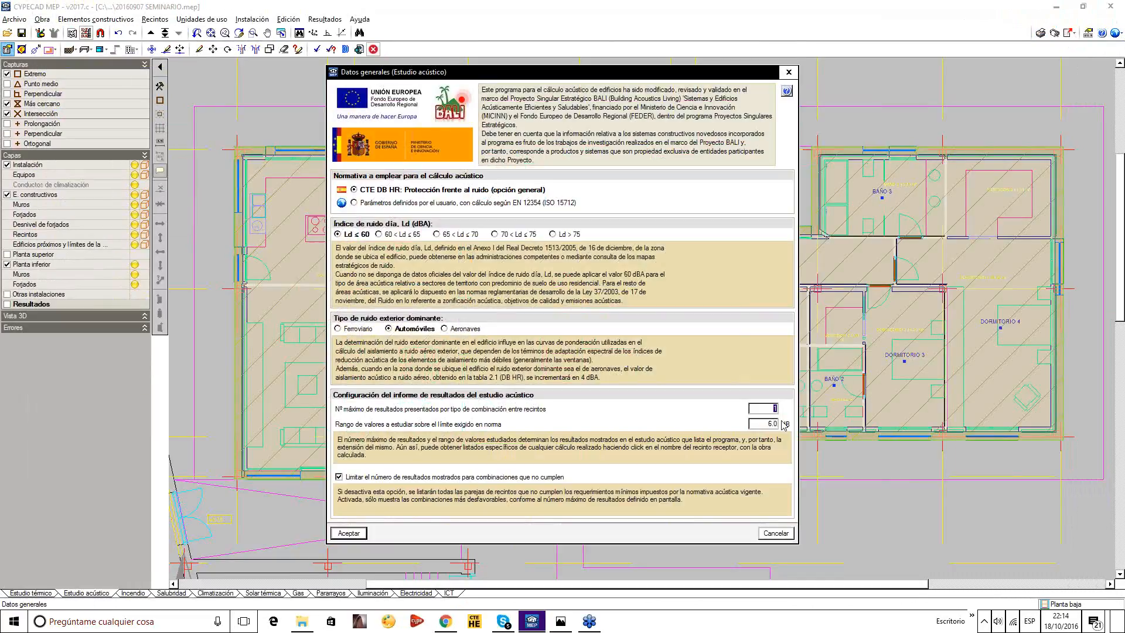
pyautogui.click(349, 533)
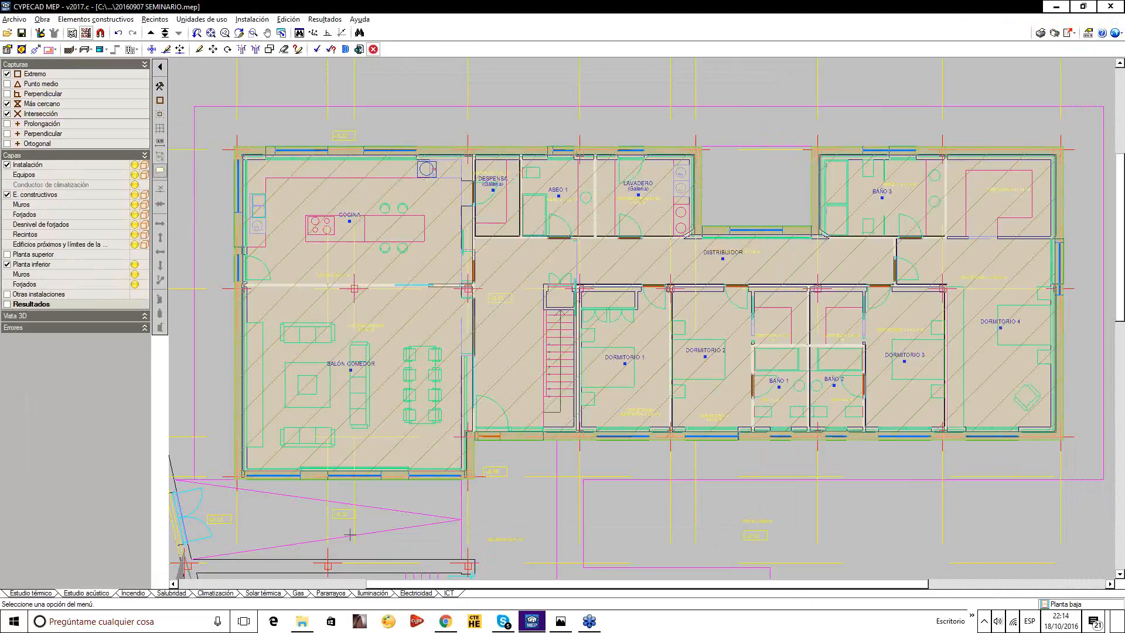
# Generate the "Cumplimiento del CTE DB HR: Protección frente al ruido" report, review its façade and roof table, and close it.
pyautogui.click(1040, 33)
pyautogui.click(441, 412)
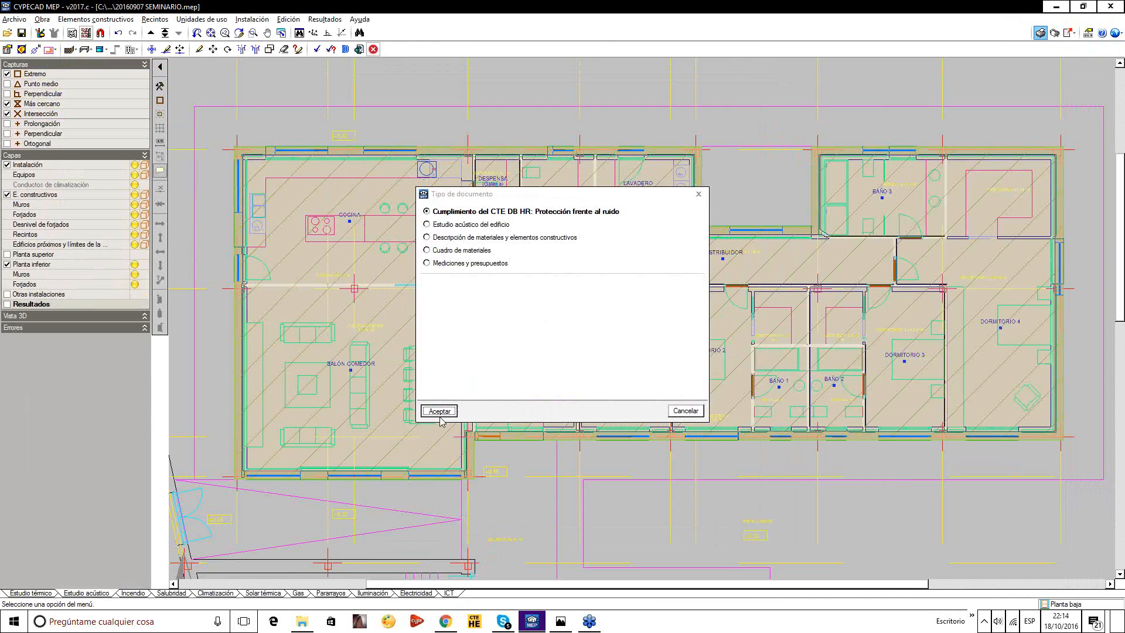
pyautogui.scroll(-8, 612, 350)
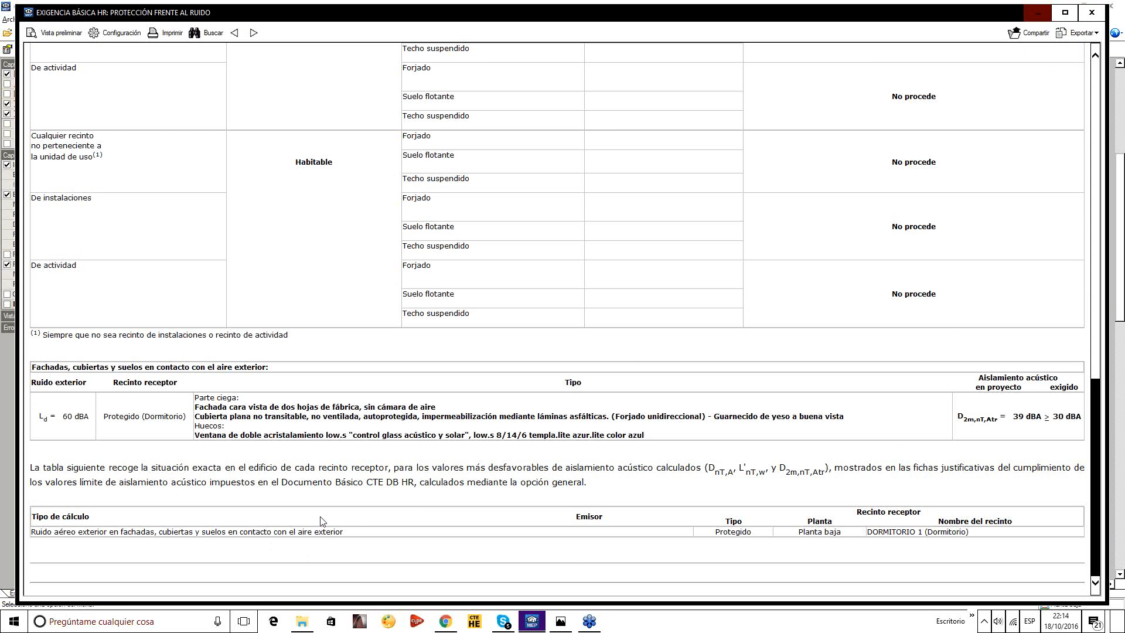
pyautogui.click(1091, 13)
pyautogui.click(694, 197)
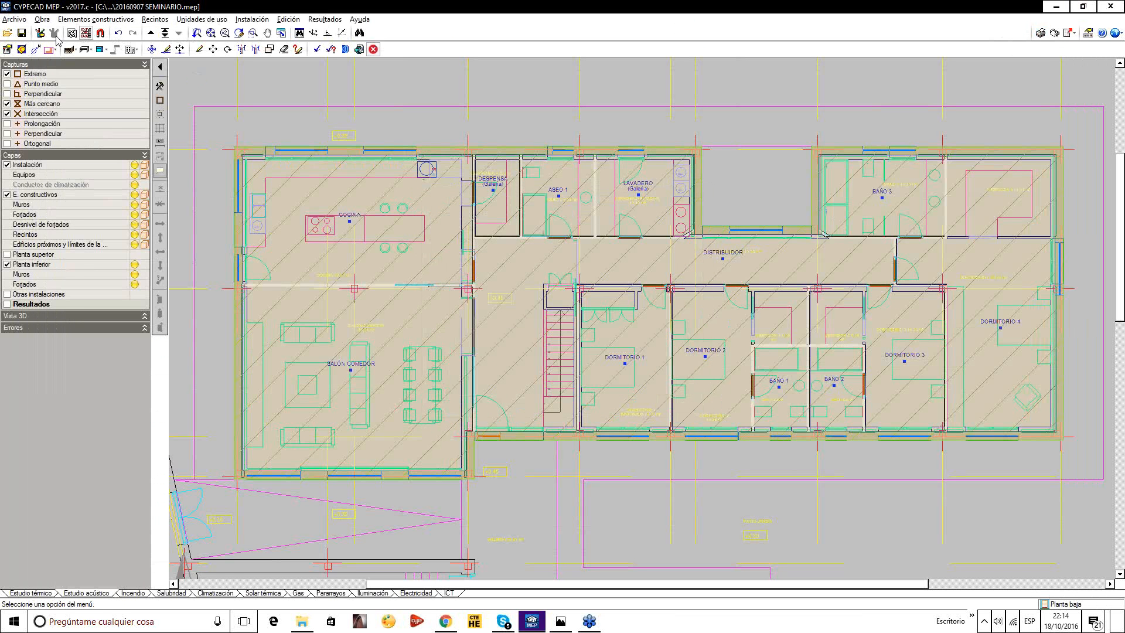
# Recheck the results report configuration in the acoustic study's general data and accept it.
pyautogui.click(45, 20)
pyautogui.click(82, 61)
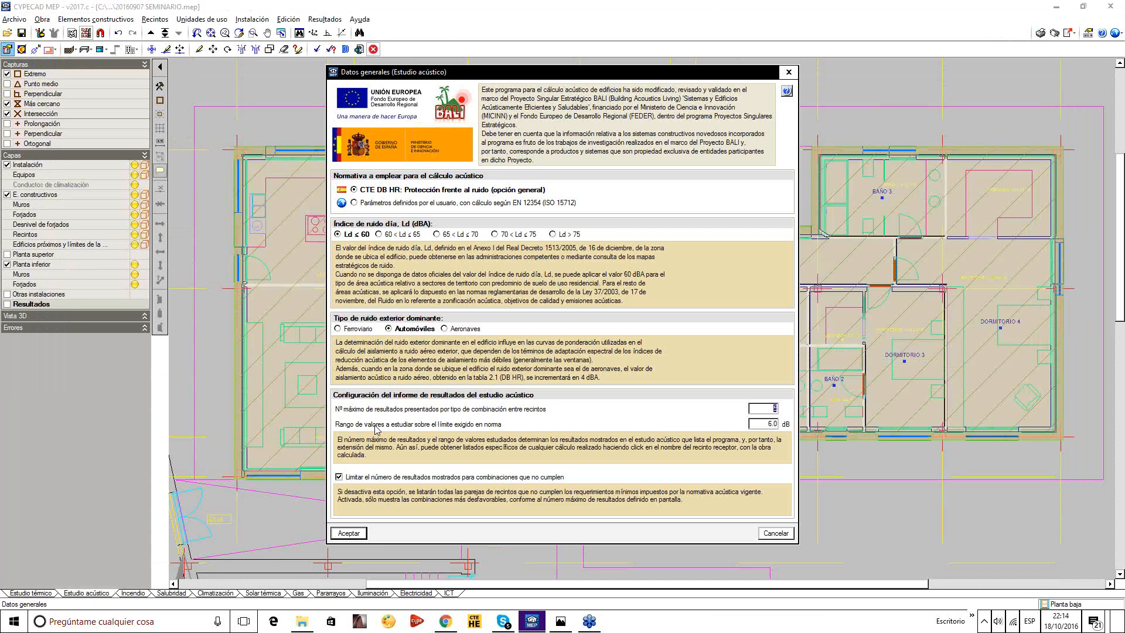
pyautogui.click(349, 533)
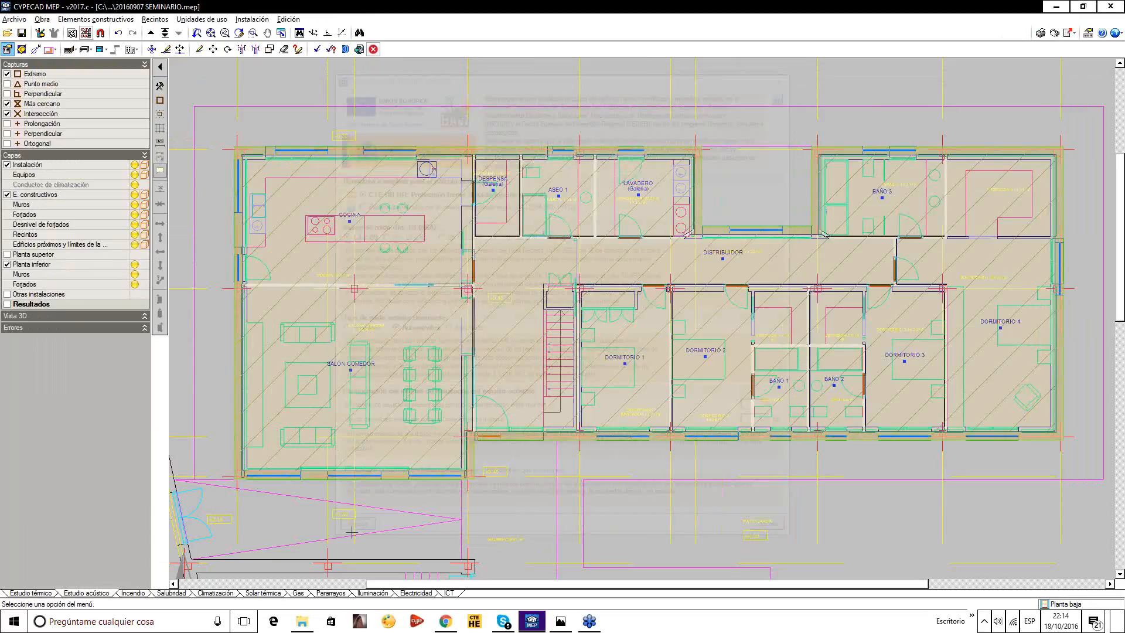
# Generate the CTE DB HR noise protection report again, review it from the façade table back to the partitions, and close it.
pyautogui.click(1040, 33)
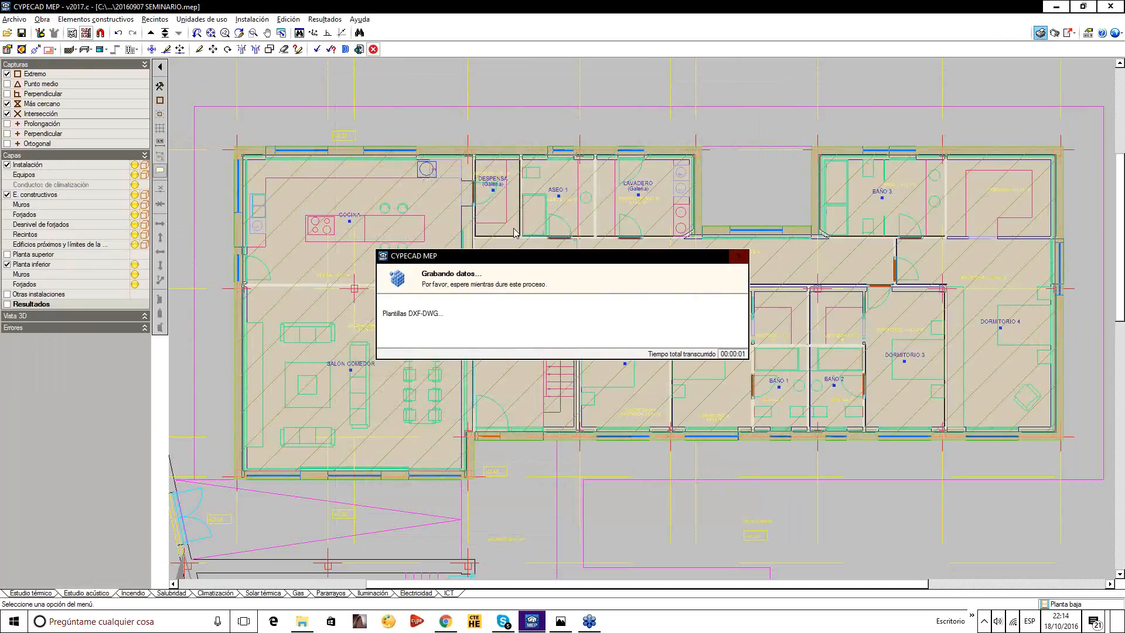
pyautogui.click(441, 411)
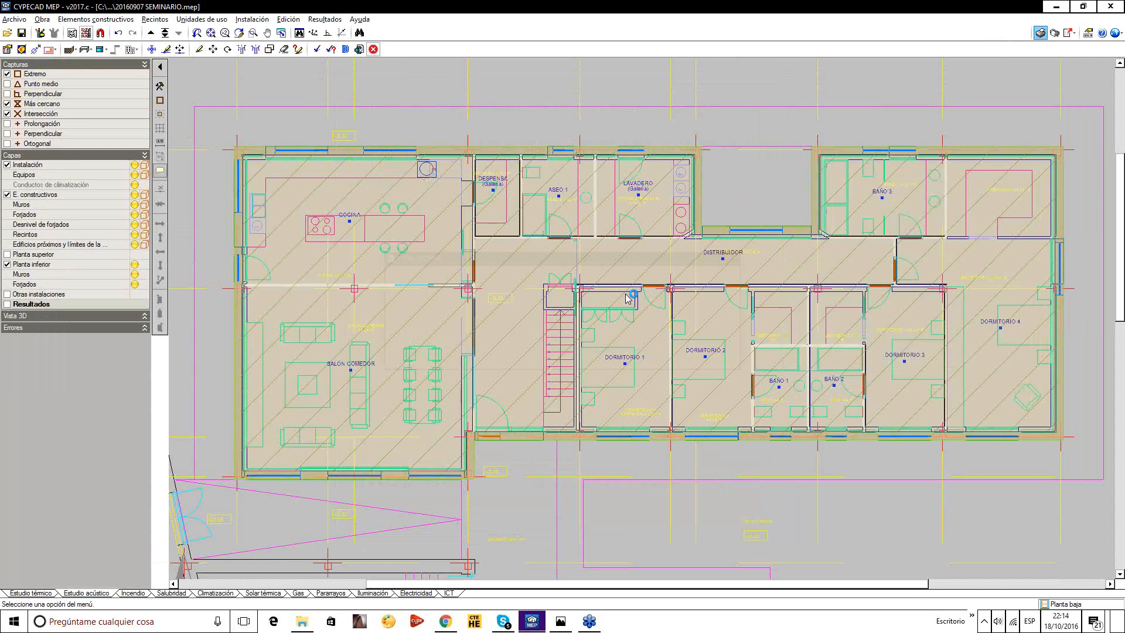
pyautogui.scroll(-10, 688, 306)
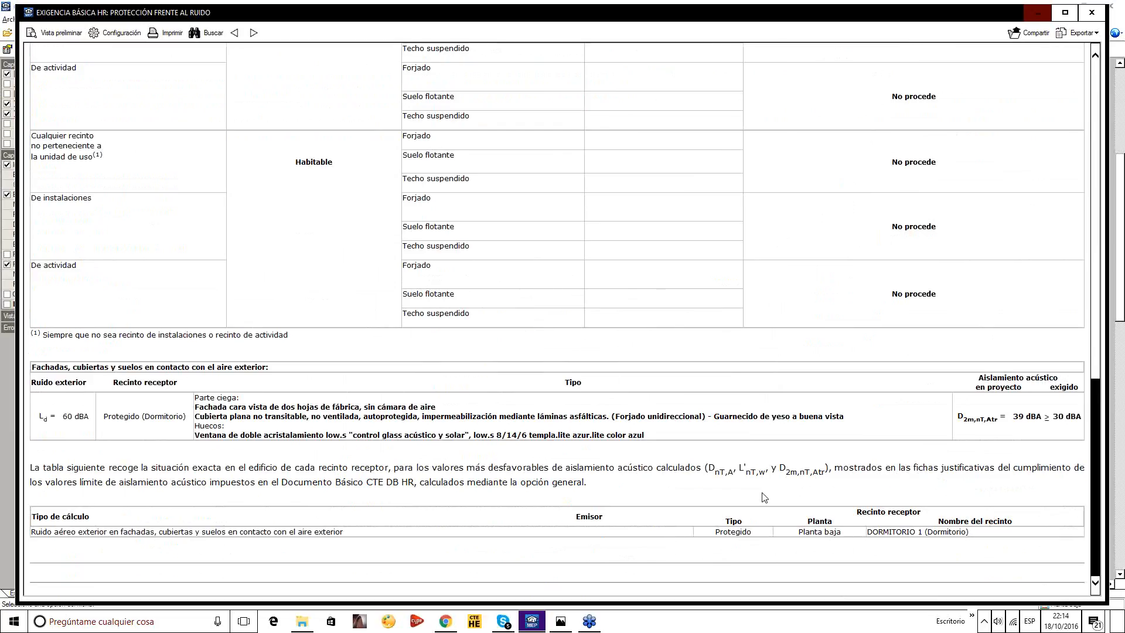
pyautogui.scroll(5, 764, 497)
pyautogui.scroll(10, 764, 498)
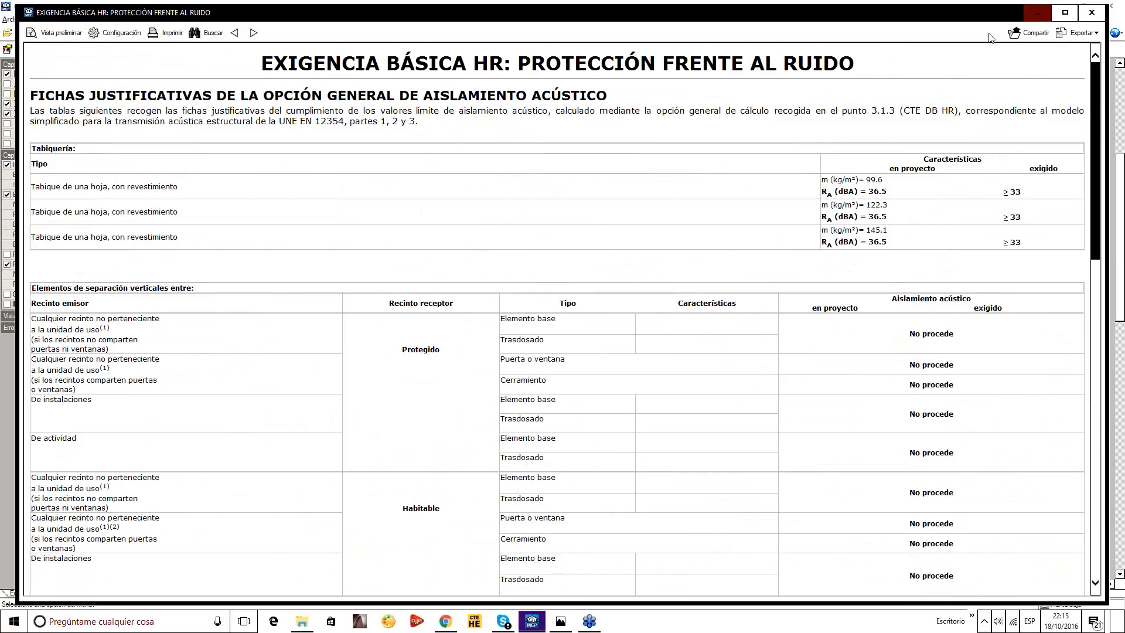
pyautogui.click(1081, 16)
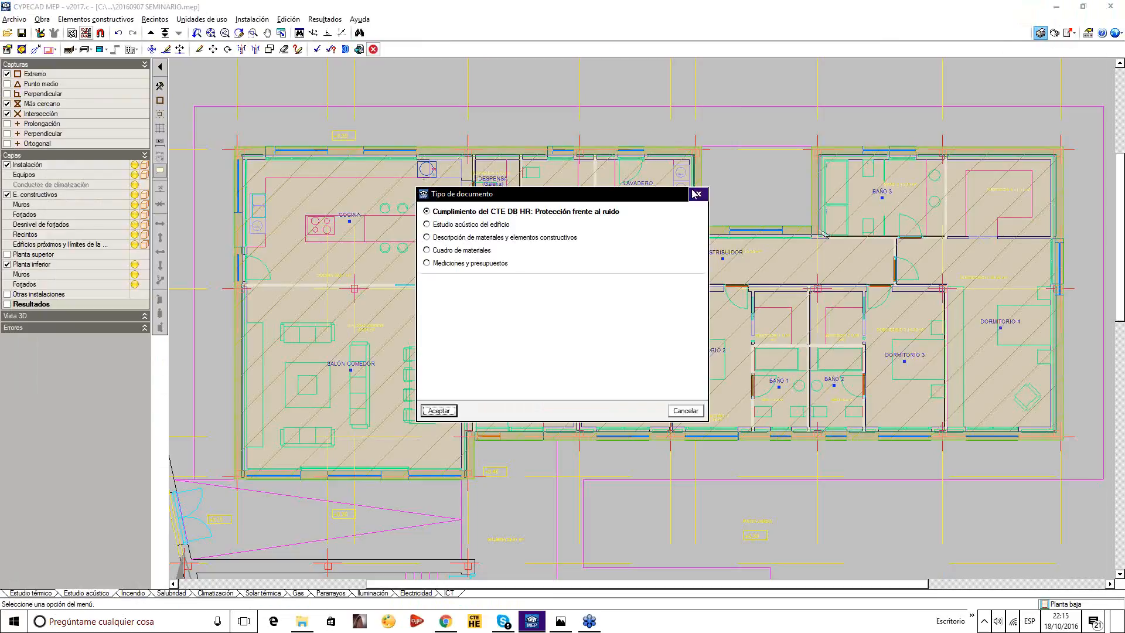
pyautogui.click(698, 194)
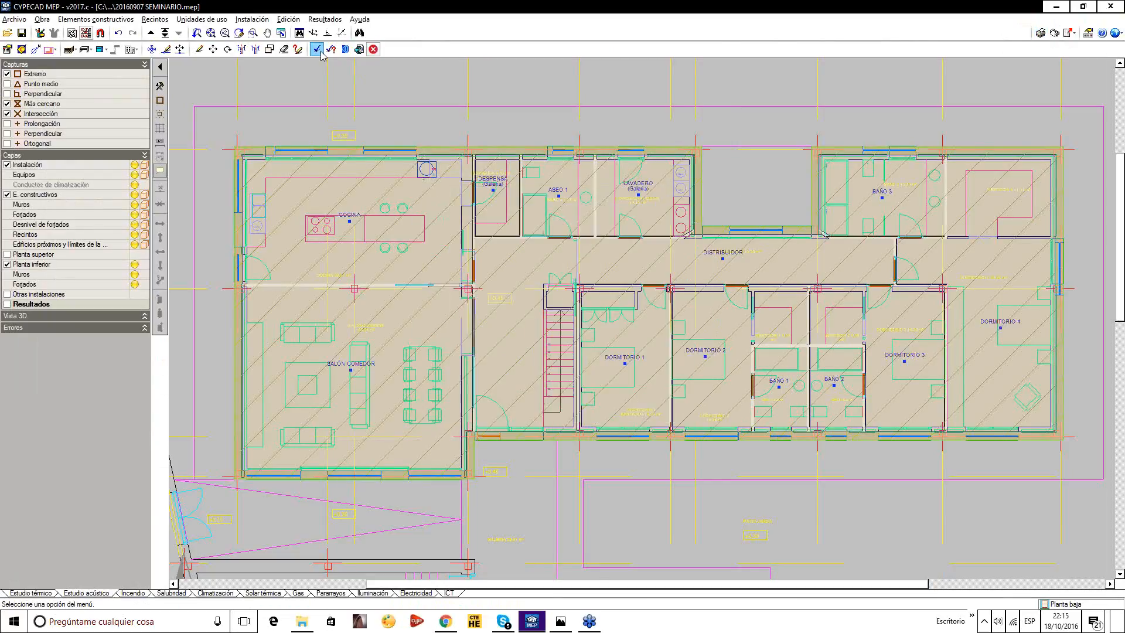
# Recalculate the acoustic study and review the resulting CTE DB HR noise protection report.
pyautogui.click(317, 49)
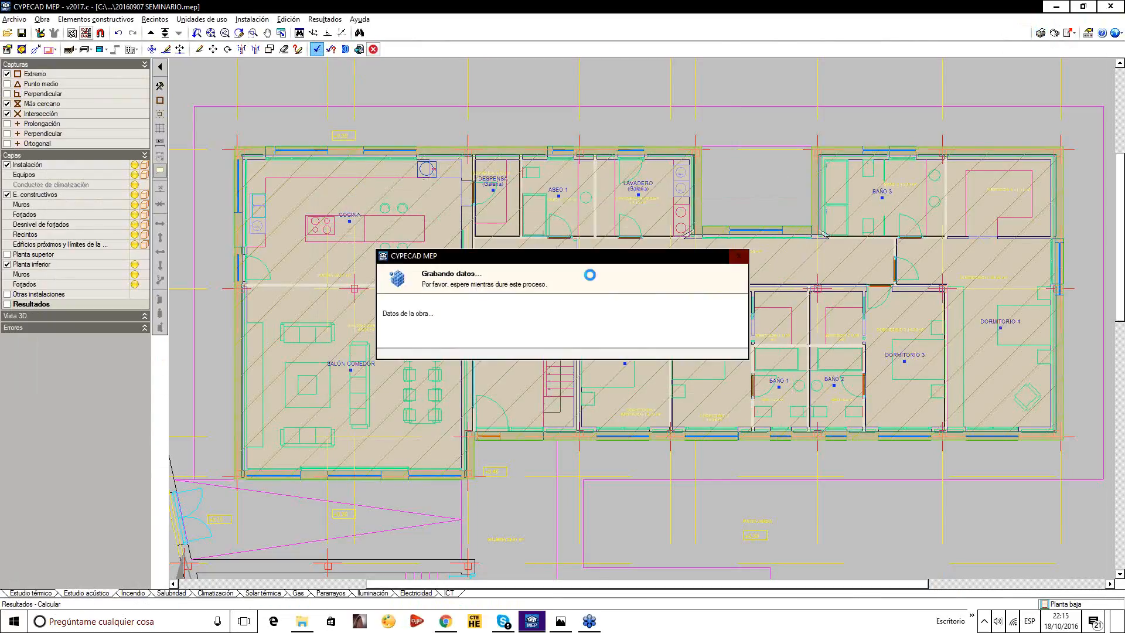
pyautogui.click(1040, 32)
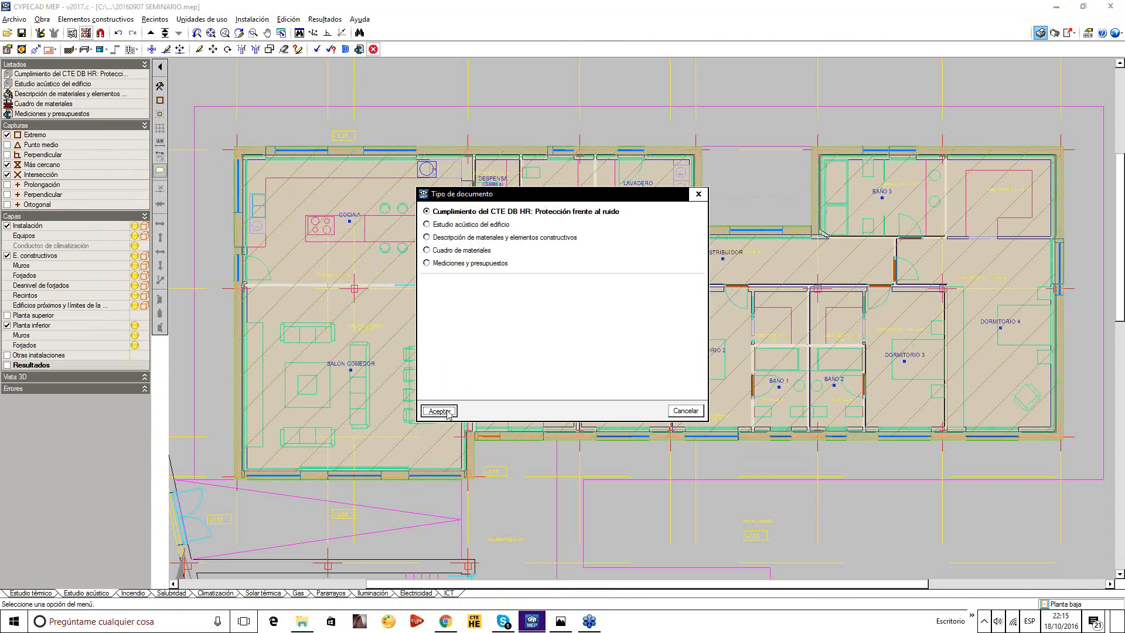
pyautogui.click(442, 407)
pyautogui.scroll(-15, 535, 339)
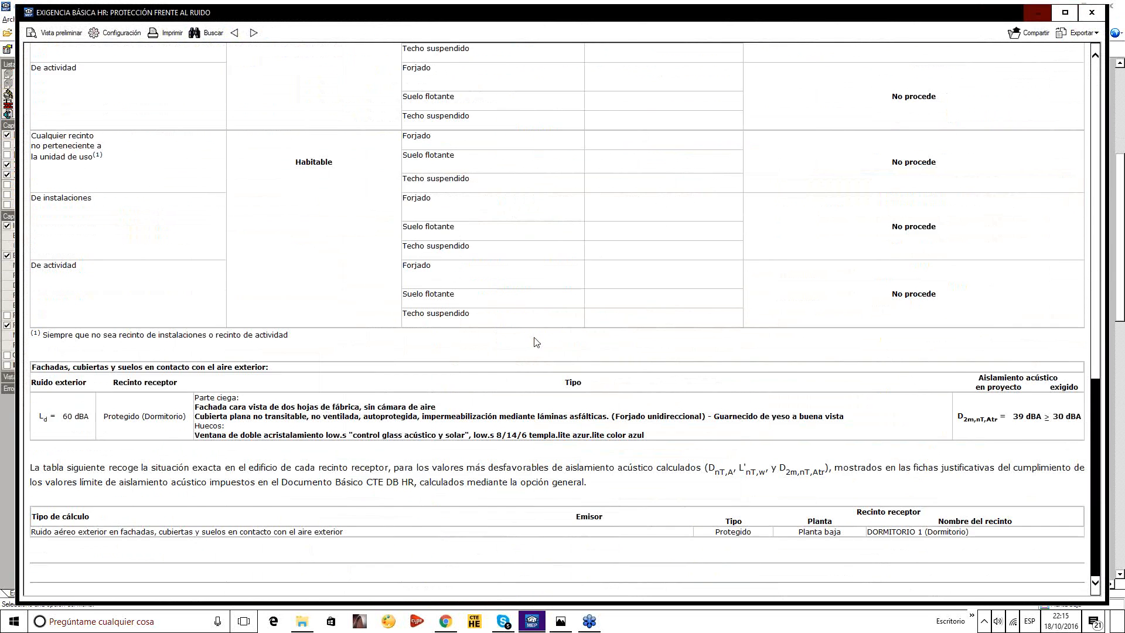
pyautogui.scroll(15, 683, 460)
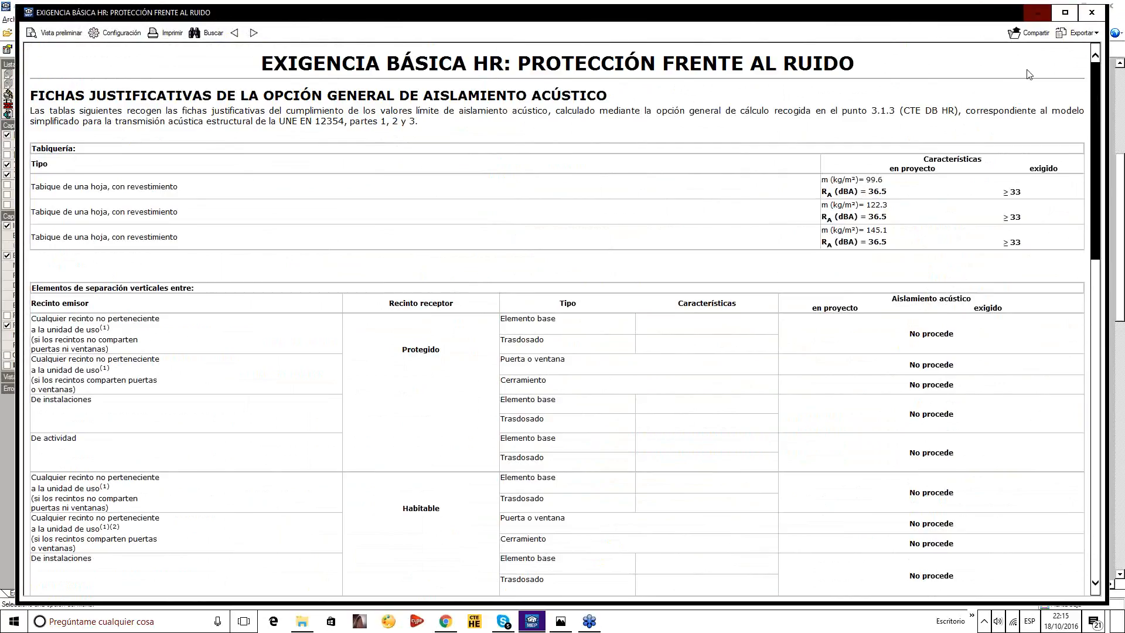
pyautogui.click(1092, 13)
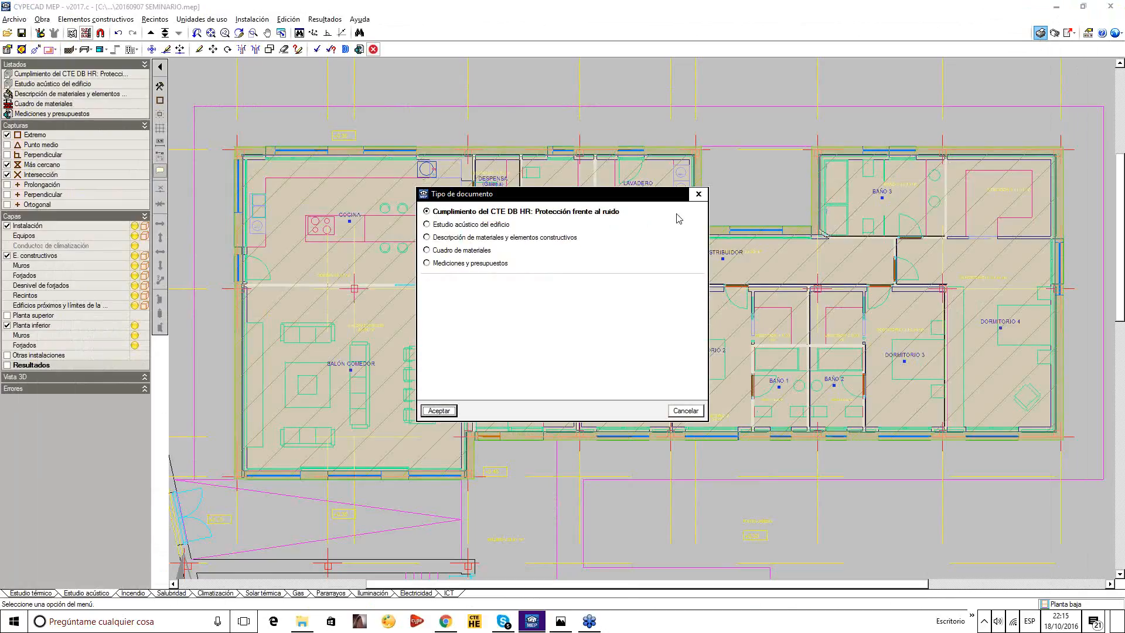
# Reopen the CTE DB HR report, check its vertical and horizontal separation element tables, and close it.
pyautogui.click(445, 410)
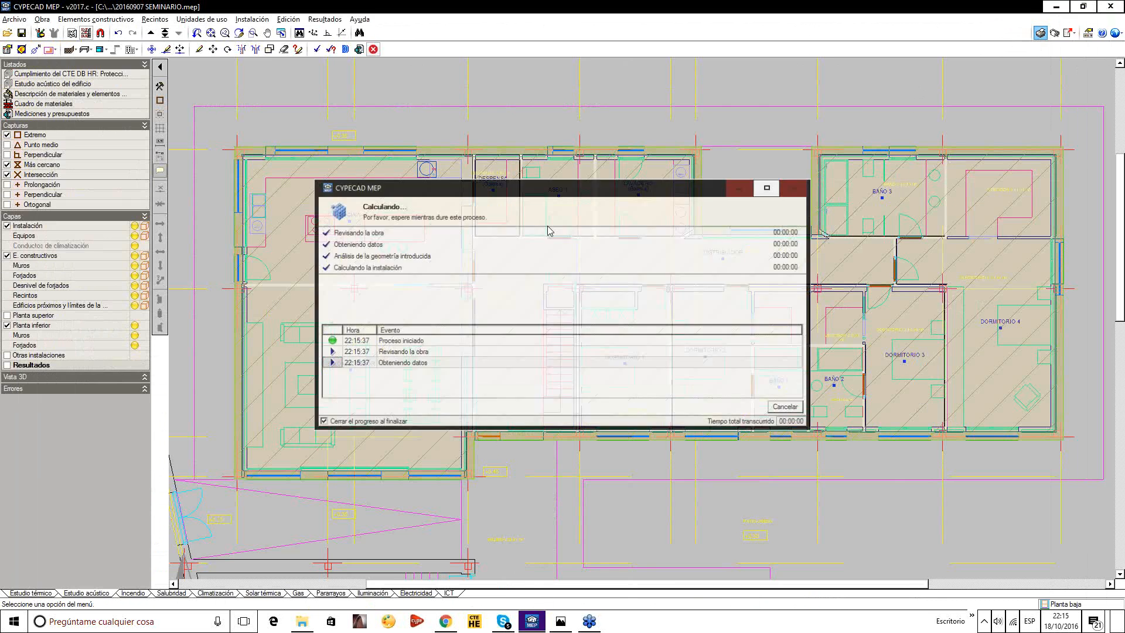
pyautogui.scroll(-7, 606, 283)
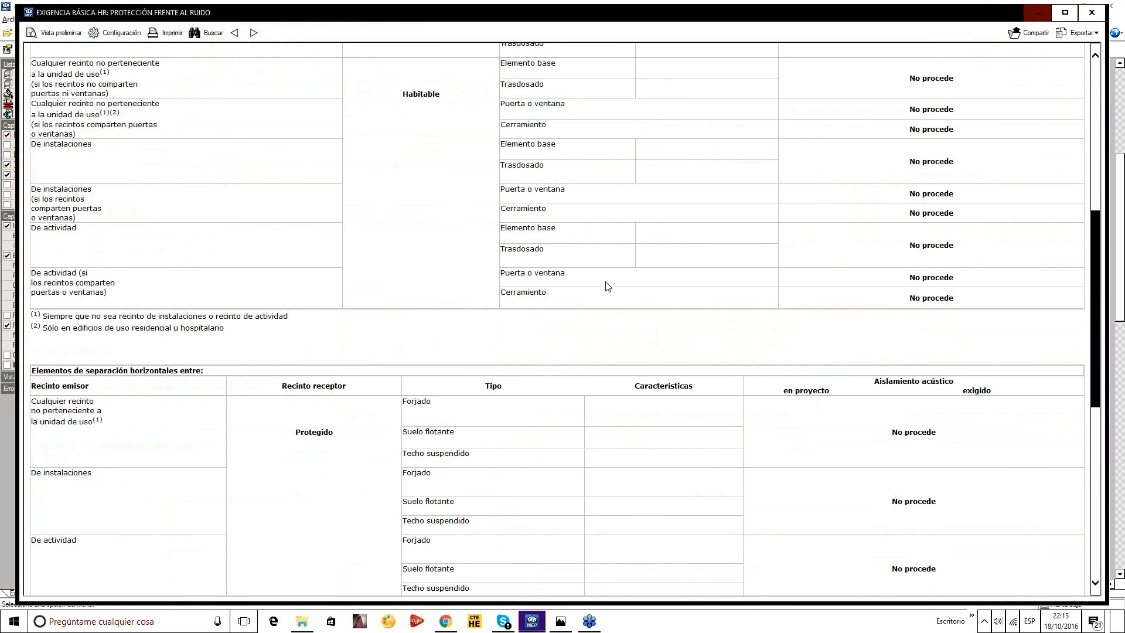
pyautogui.click(1091, 13)
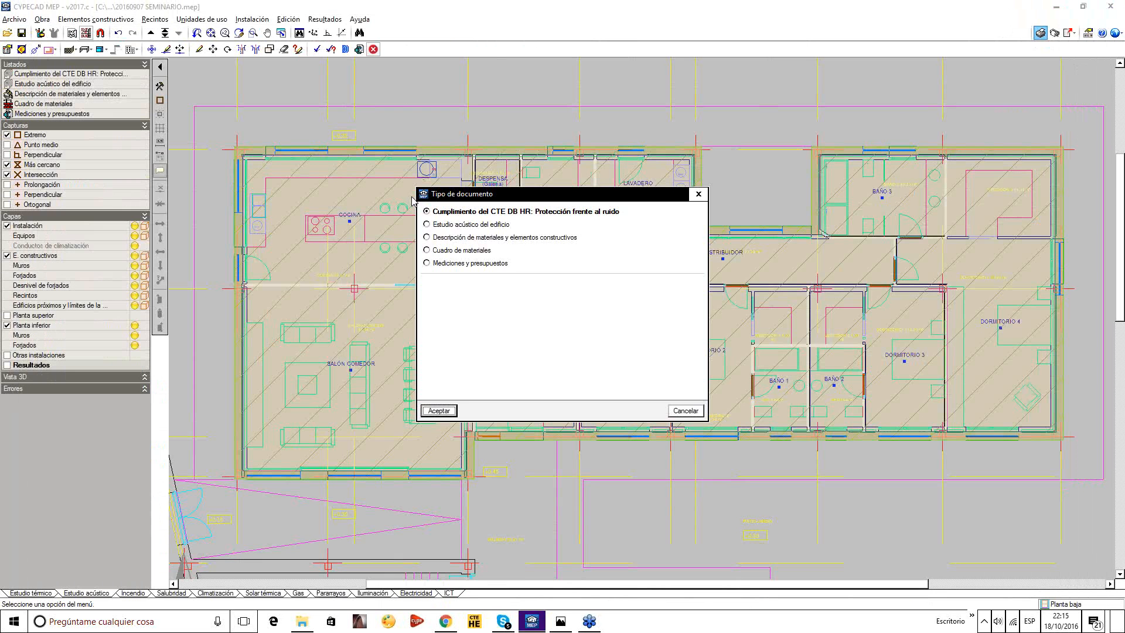
# Generate the "Estudio acústico del edificio" report and review it through to the kitchen's continuous equivalent sound pressure calculation.
pyautogui.click(450, 226)
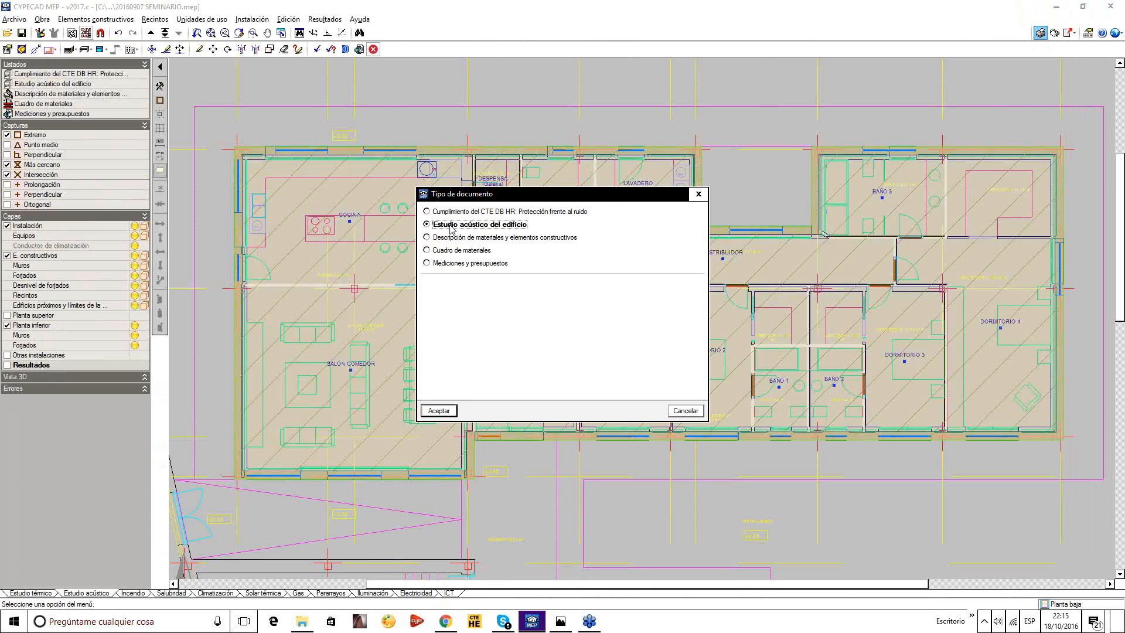
pyautogui.click(437, 411)
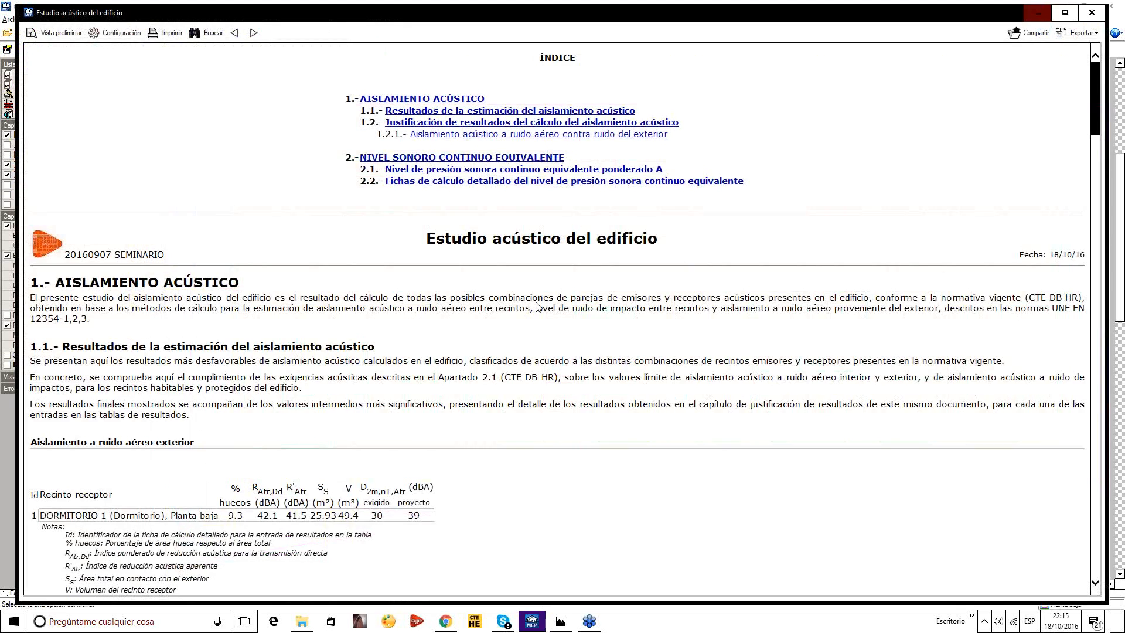
pyautogui.scroll(-10, 538, 307)
pyautogui.scroll(-20, 538, 307)
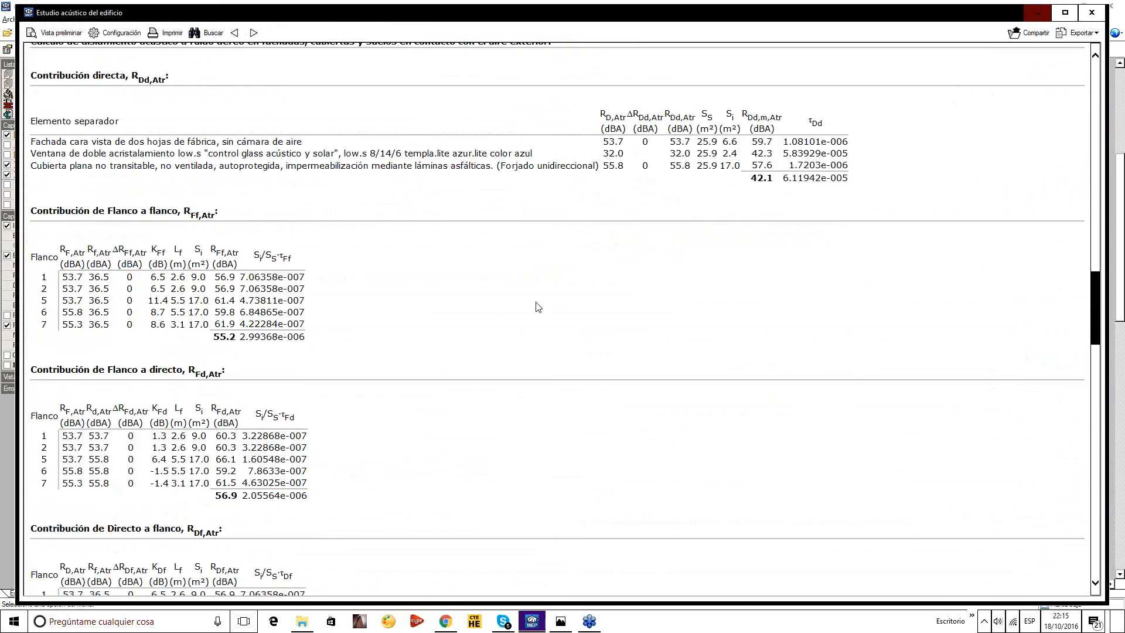
pyautogui.scroll(-20, 537, 307)
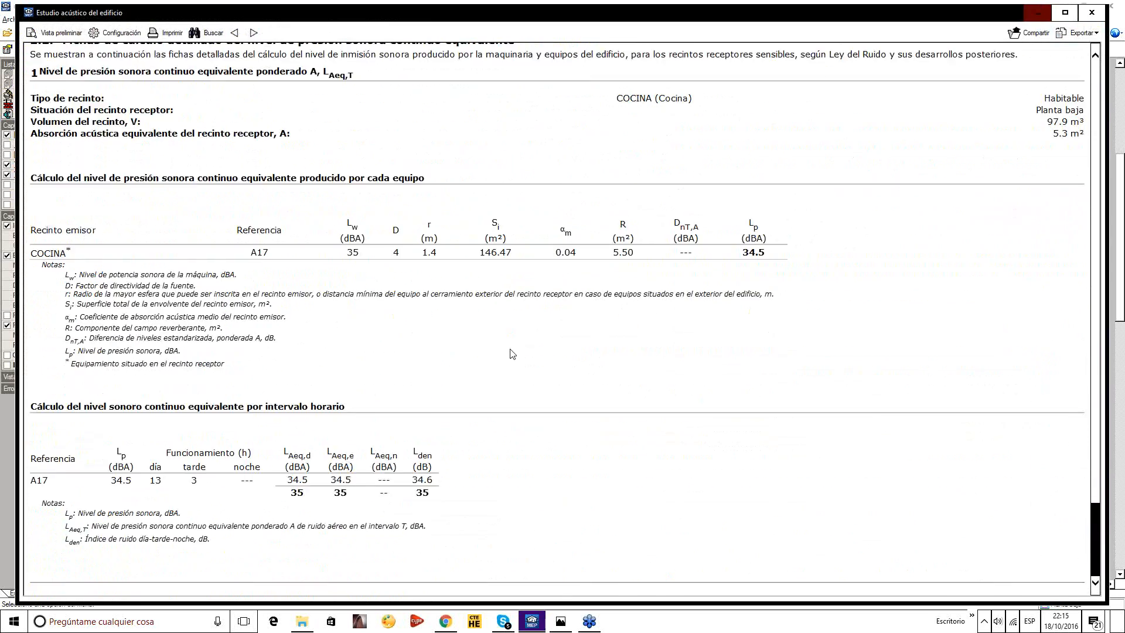
# Return to the building acoustic study's index, review the DORMITORIO 1 exterior noise insulation justification, and close the report.
pyautogui.scroll(10, 512, 353)
pyautogui.scroll(20, 512, 353)
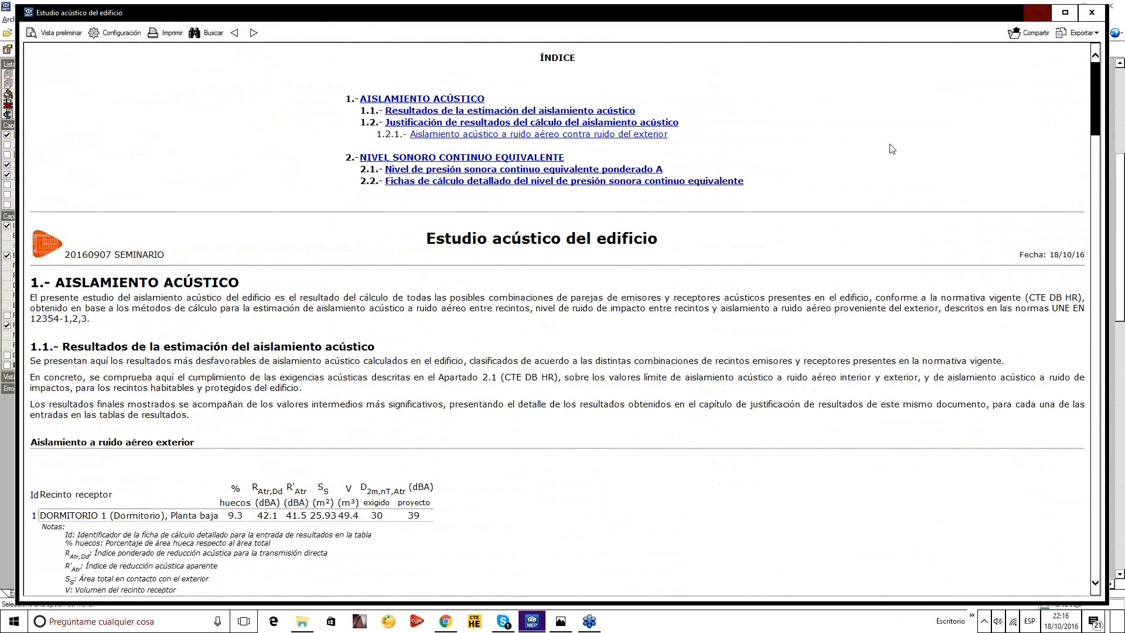
pyautogui.scroll(-15, 859, 354)
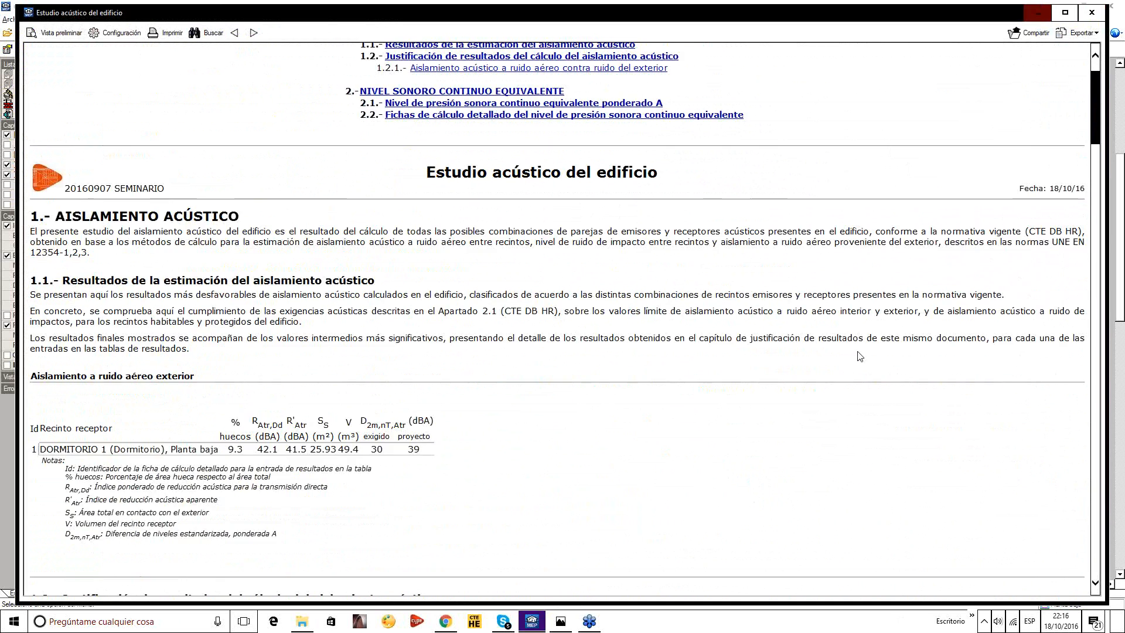
pyautogui.scroll(15, 859, 351)
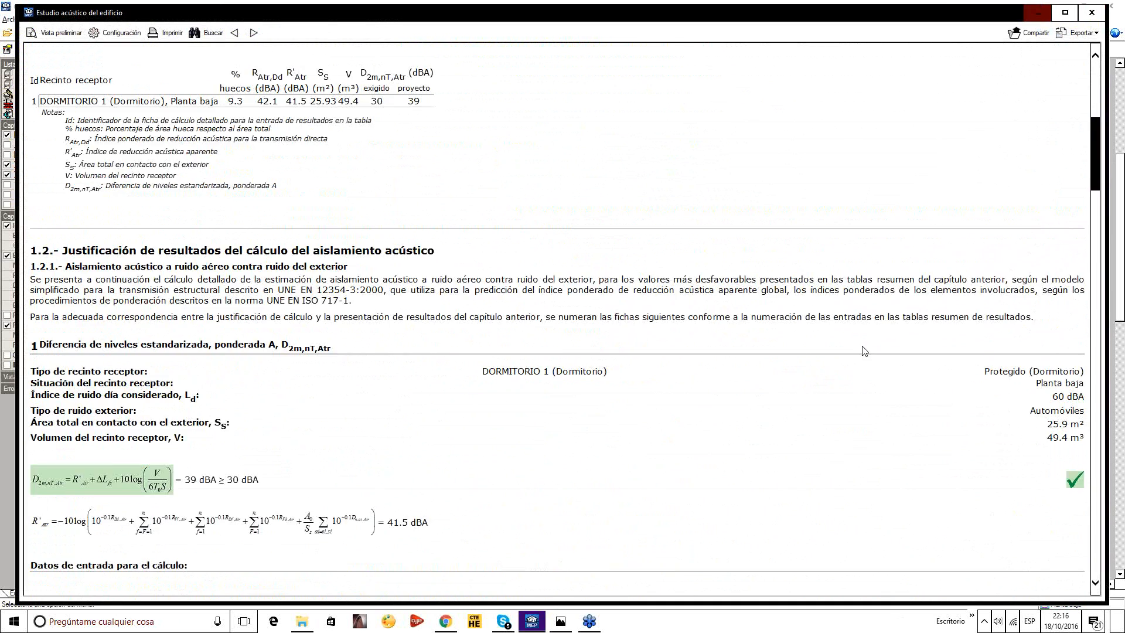
pyautogui.click(1090, 15)
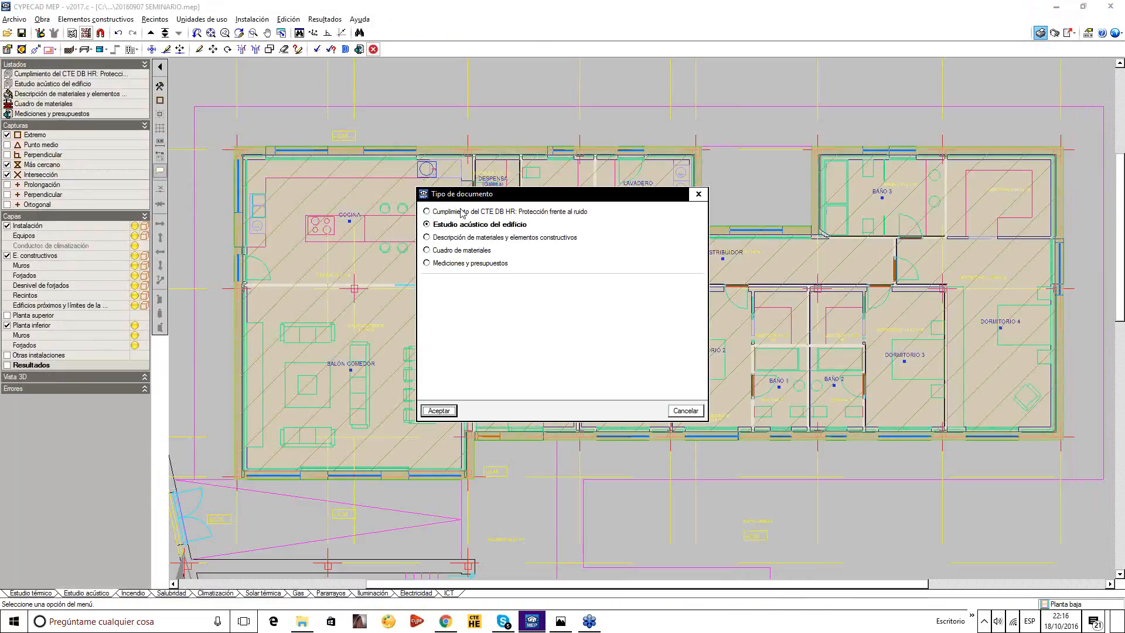
# Compare the CTE DB HR compliance and building acoustic study document options, and close the document selection without generating one.
pyautogui.click(461, 212)
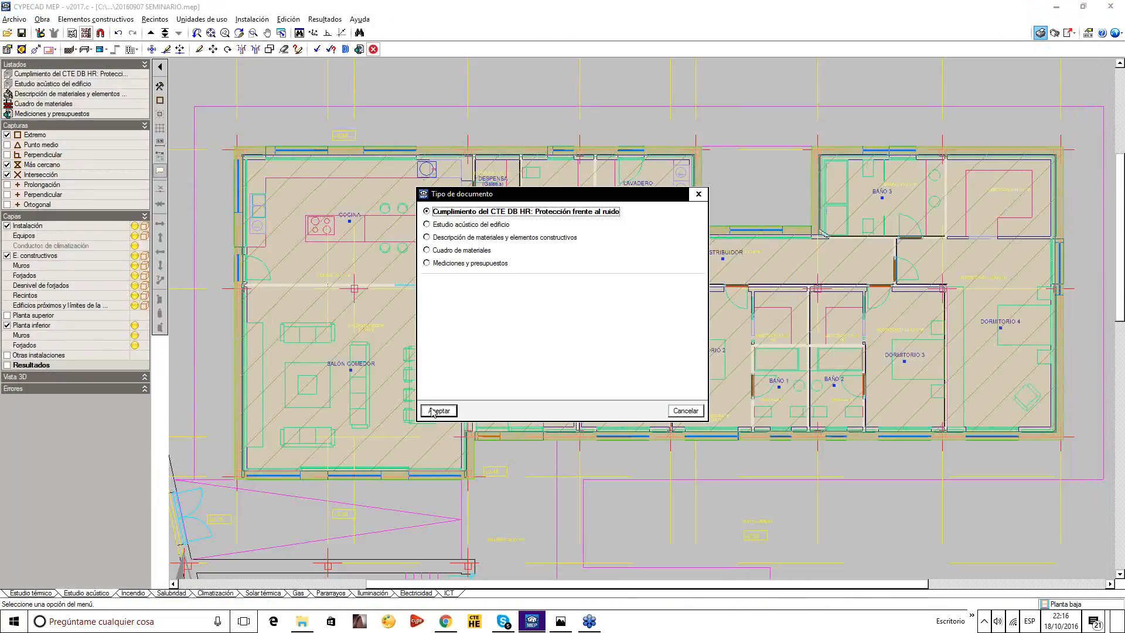
pyautogui.click(457, 225)
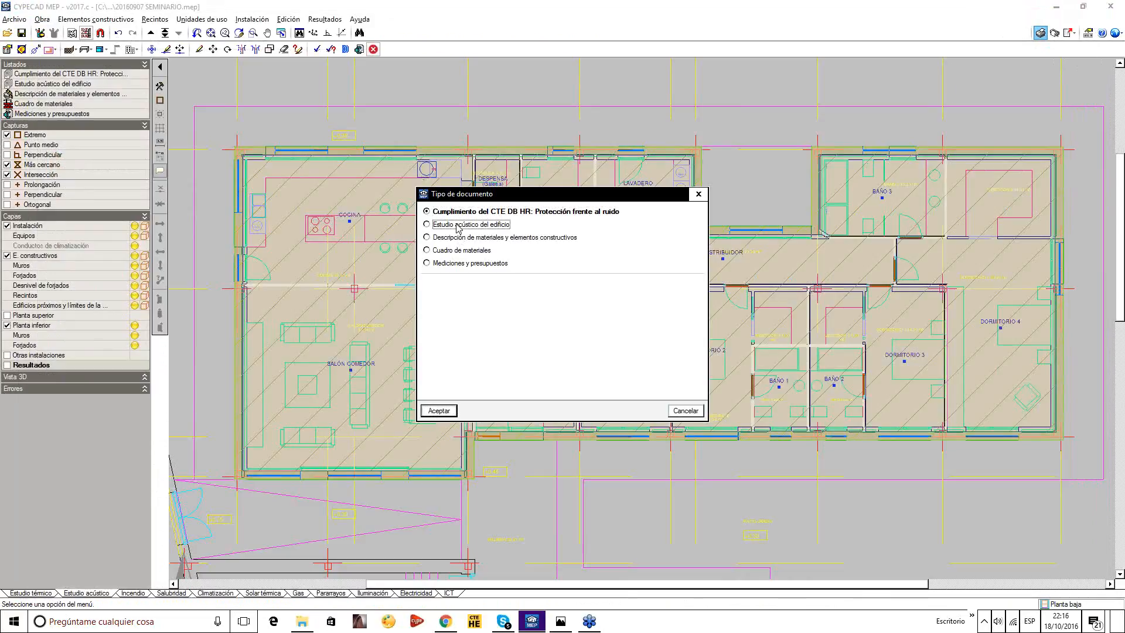
pyautogui.moveTo(660, 195); pyautogui.dragTo(523, 148)
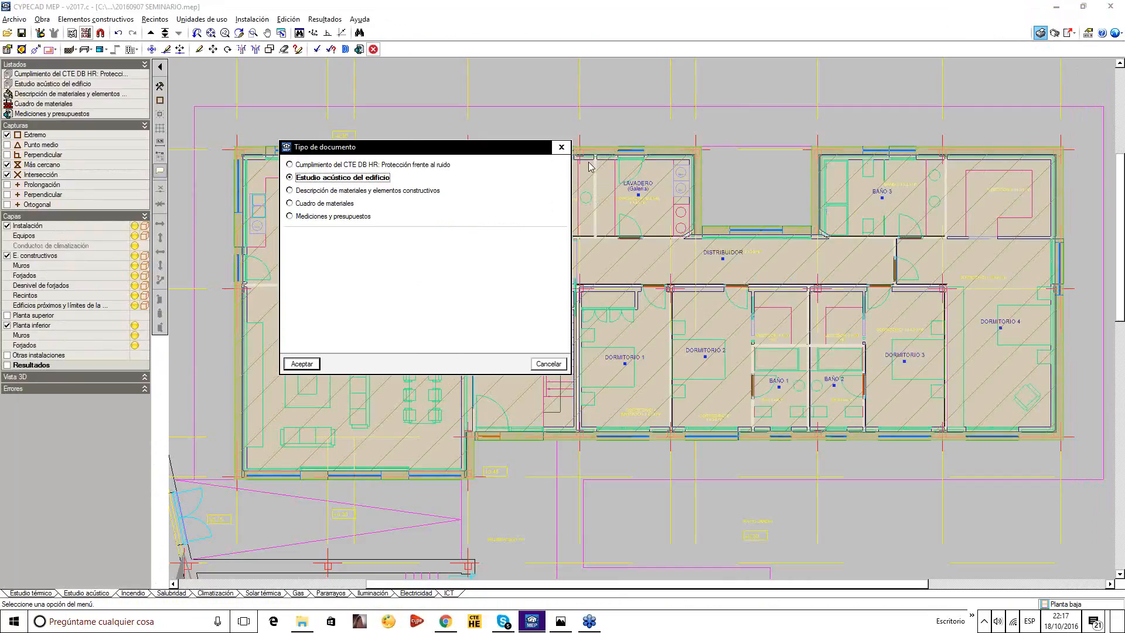
pyautogui.click(561, 148)
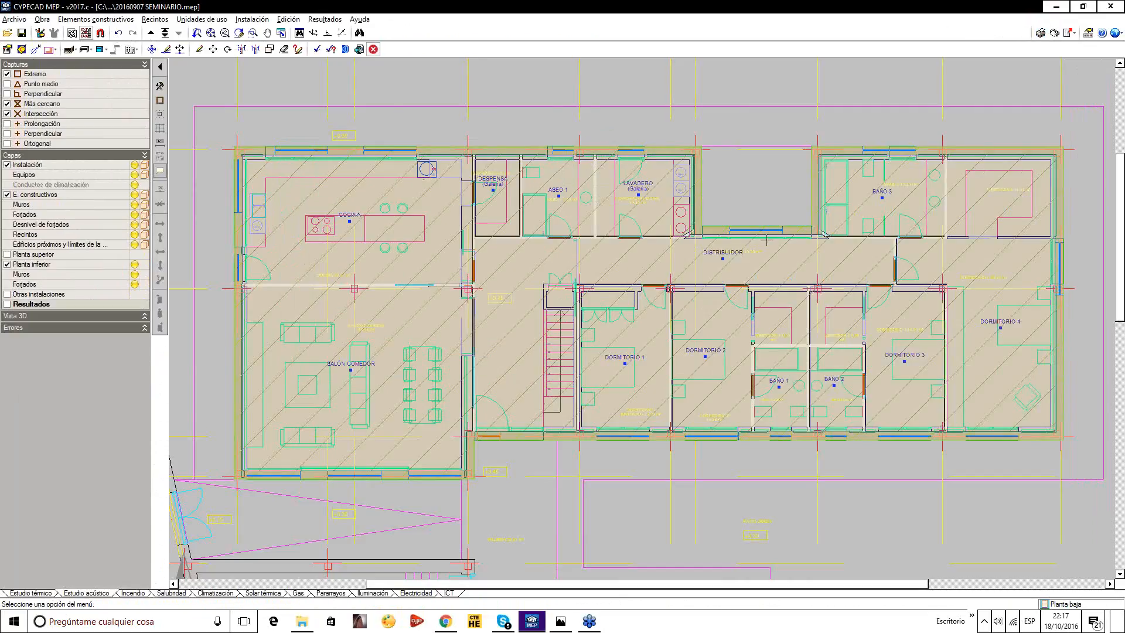
# Save the project and show the bedroom wing of the Planta baja plan more closely.
pyautogui.click(21, 33)
pyautogui.moveTo(632, 344); pyautogui.dragTo(319, 344, button='middle')
pyautogui.scroll(1, 719, 261)
pyautogui.scroll(1, 719, 261)
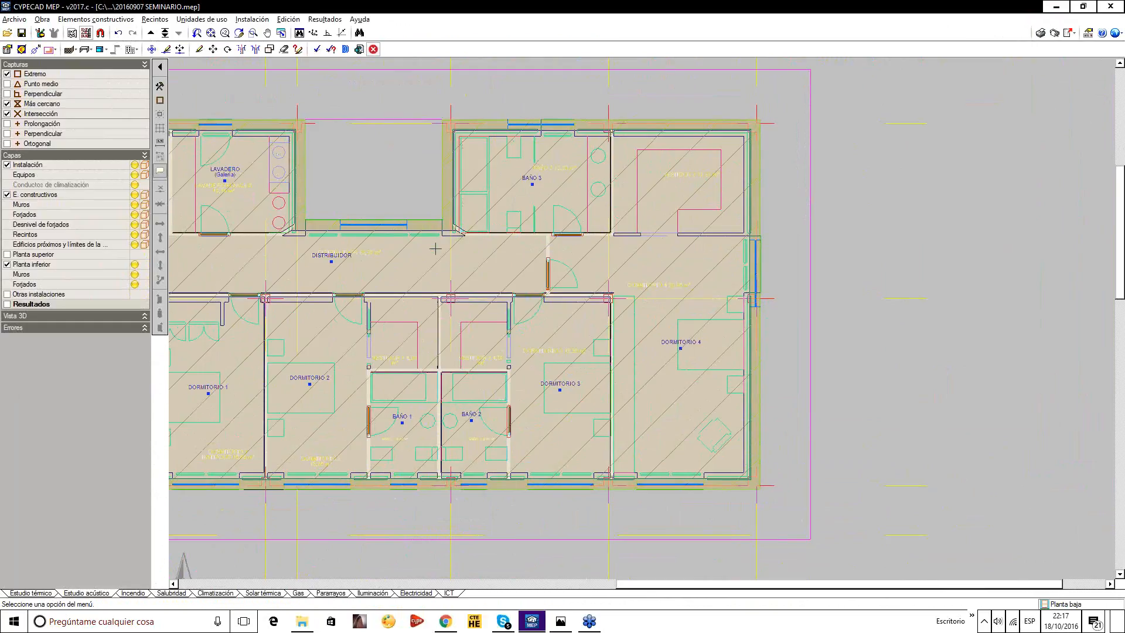
pyautogui.moveTo(435, 249); pyautogui.dragTo(841, 300, button='middle')
pyautogui.scroll(5, 697, 279)
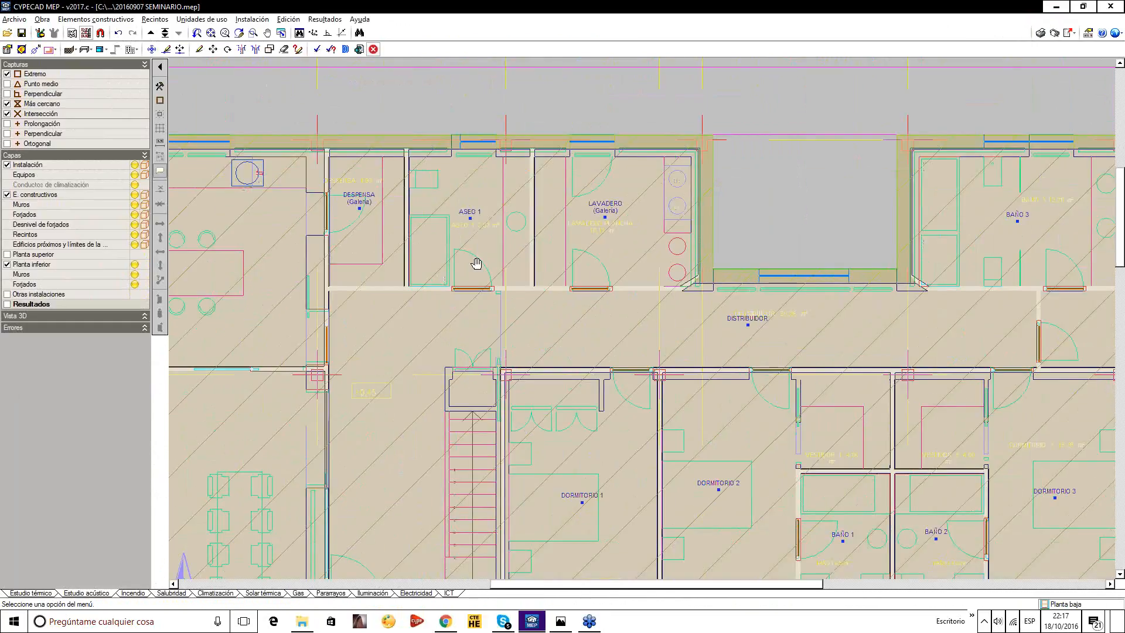
pyautogui.moveTo(476, 264); pyautogui.dragTo(425, 150, button='middle')
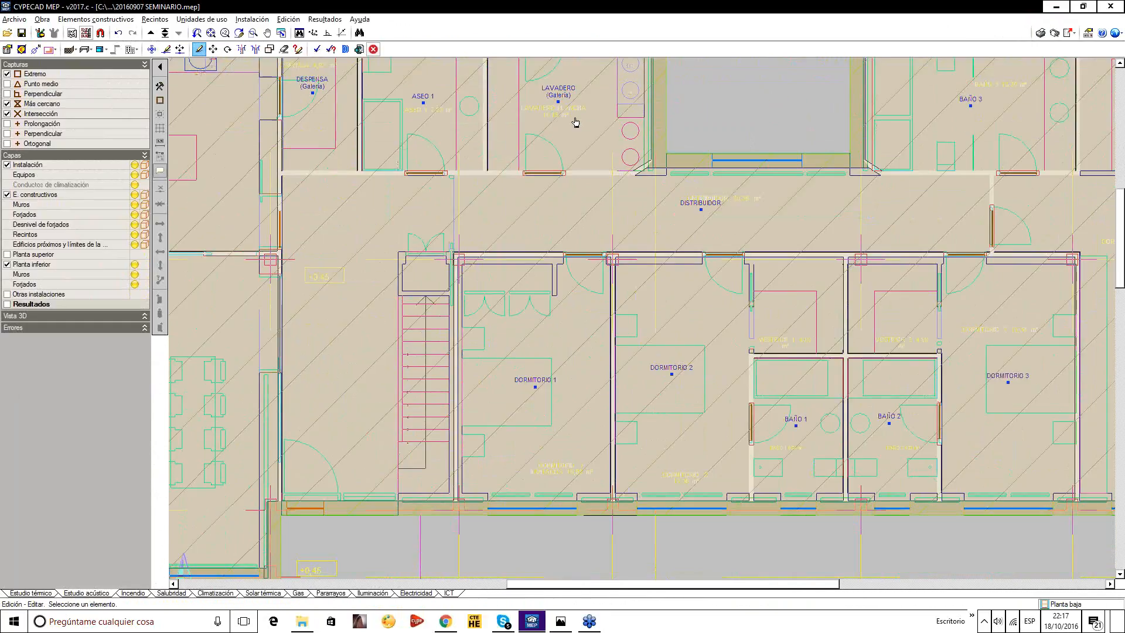
pyautogui.click(554, 109)
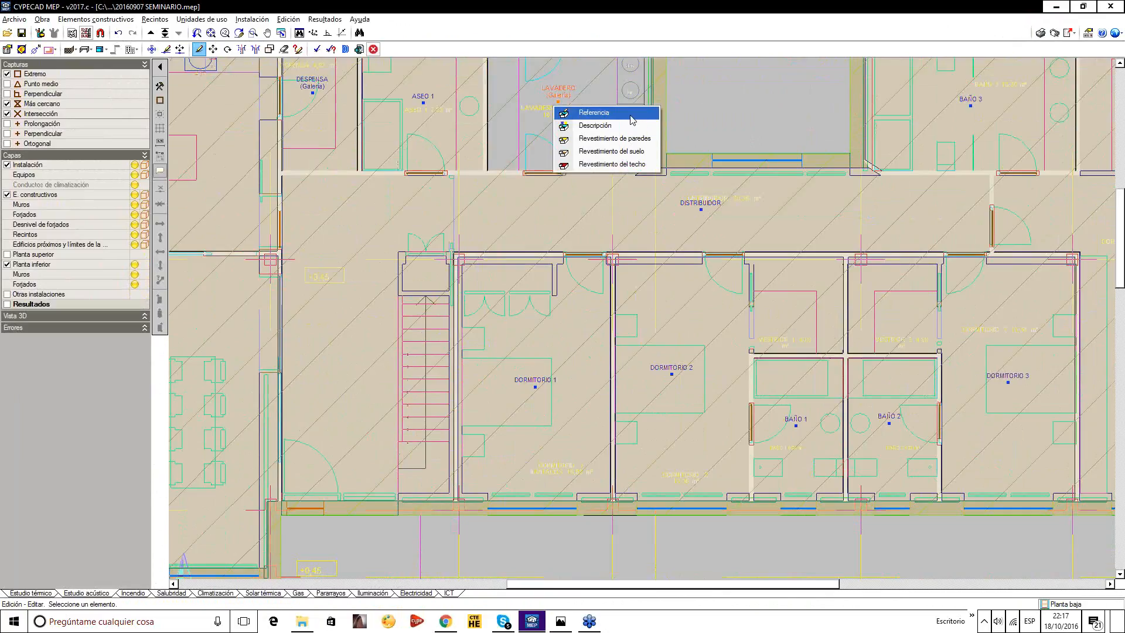
pyautogui.click(632, 120)
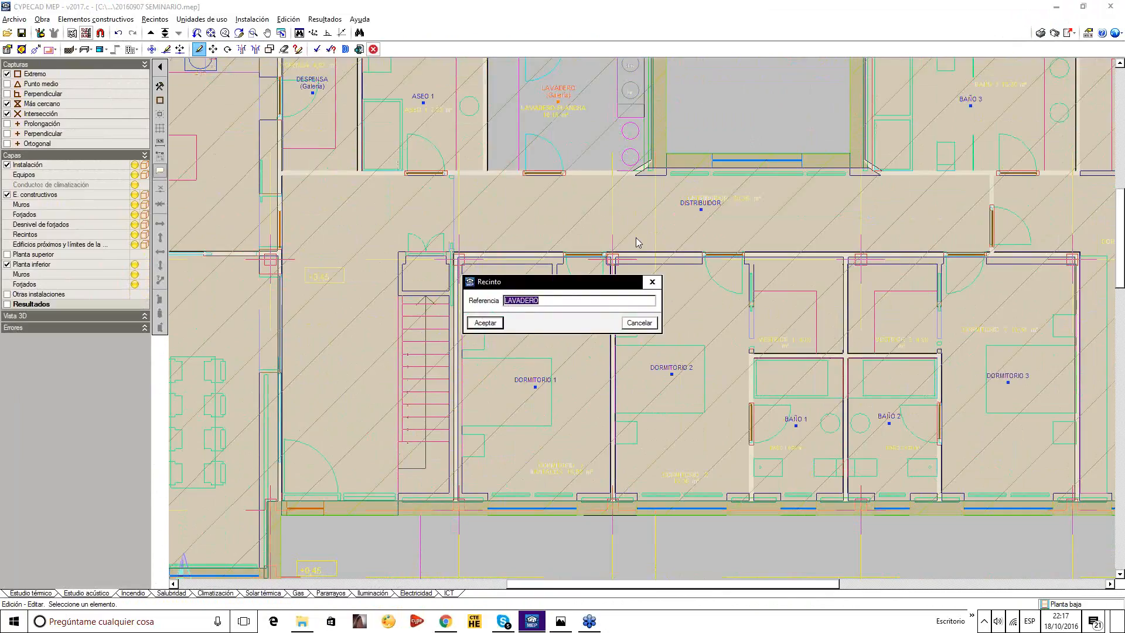
pyautogui.click(649, 282)
# Change the LAVADERO room's description to "Sala de máquinas" under "Resto de recintos".
pyautogui.click(561, 101)
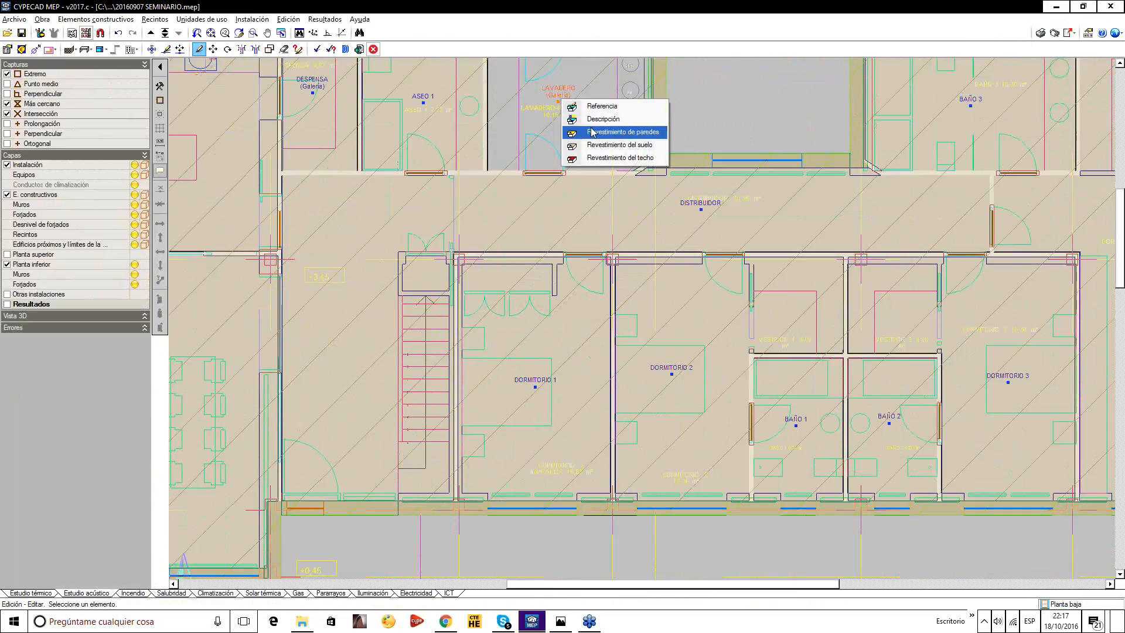
pyautogui.click(603, 119)
pyautogui.click(504, 134)
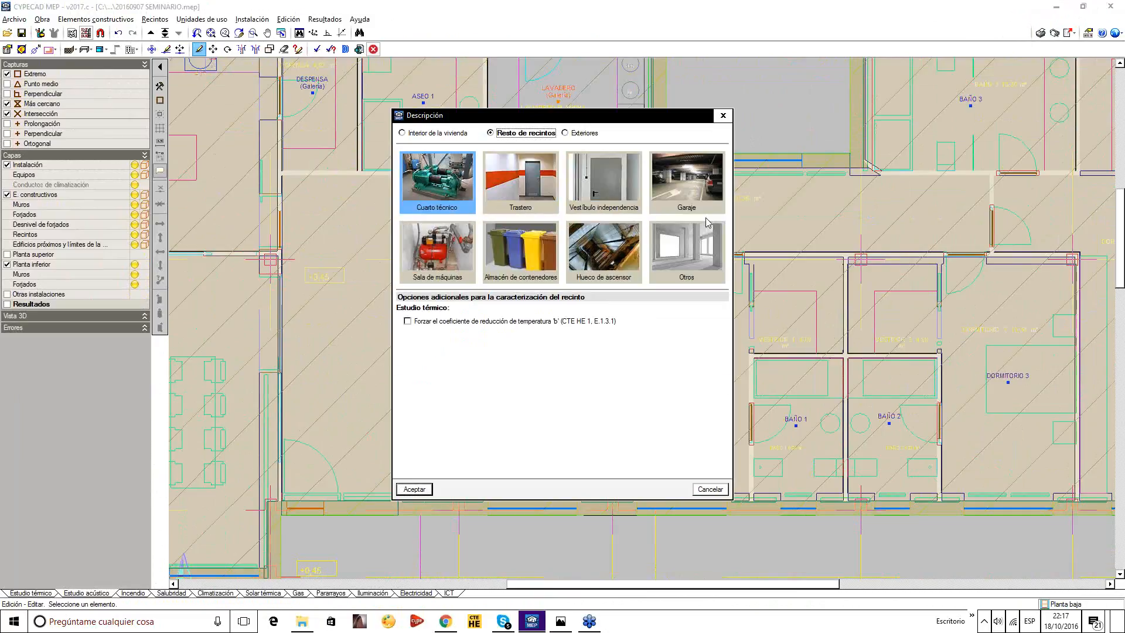
pyautogui.click(432, 251)
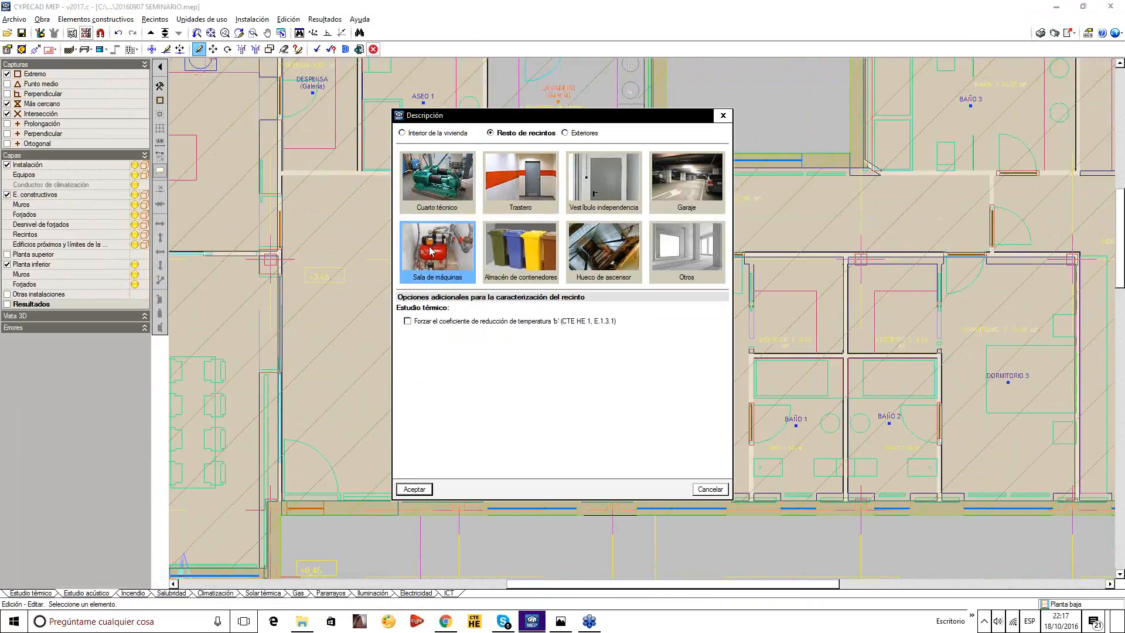
pyautogui.click(414, 489)
# Calculate the acoustic study and inspect the CTE DB HR noise results of ASEO 1.
pyautogui.scroll(-2, 608, 403)
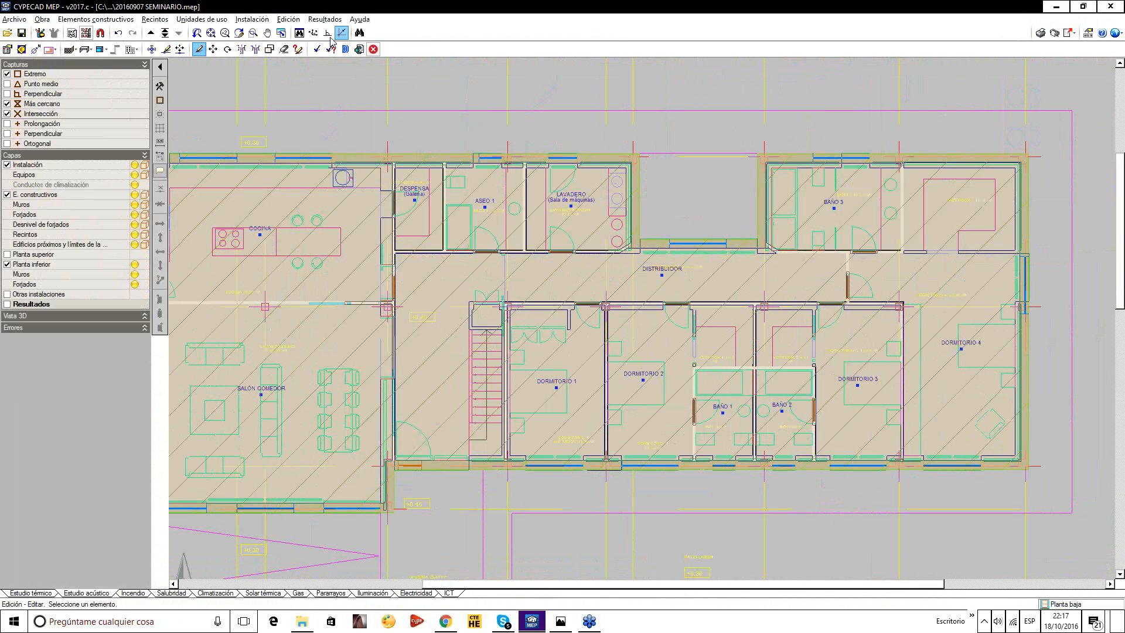
pyautogui.click(316, 49)
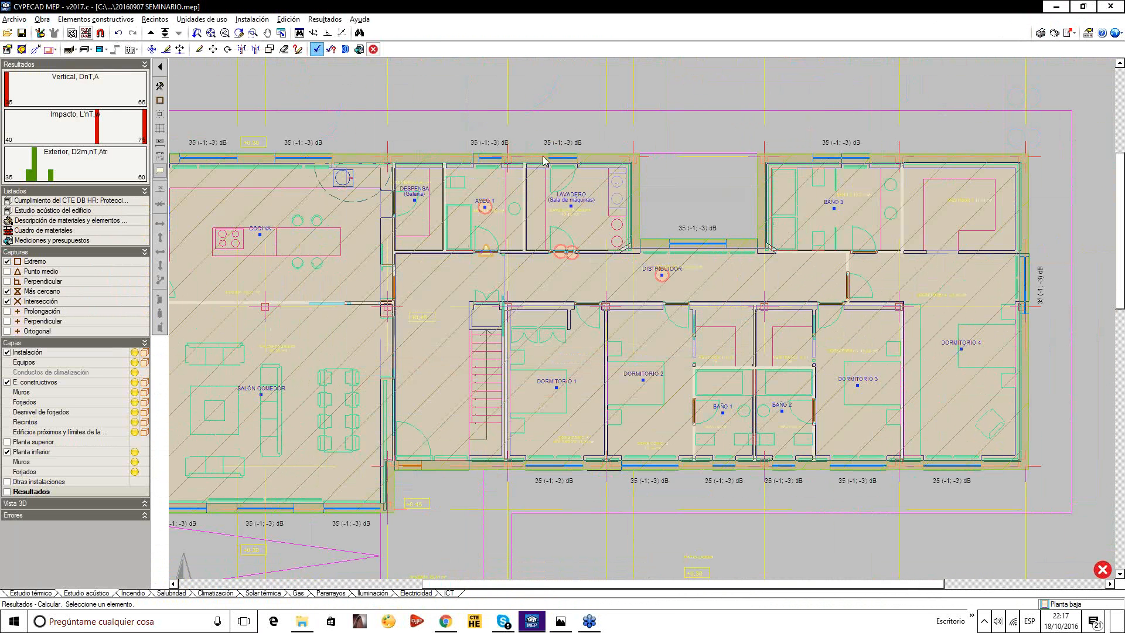
pyautogui.click(485, 207)
pyautogui.scroll(2, 484, 208)
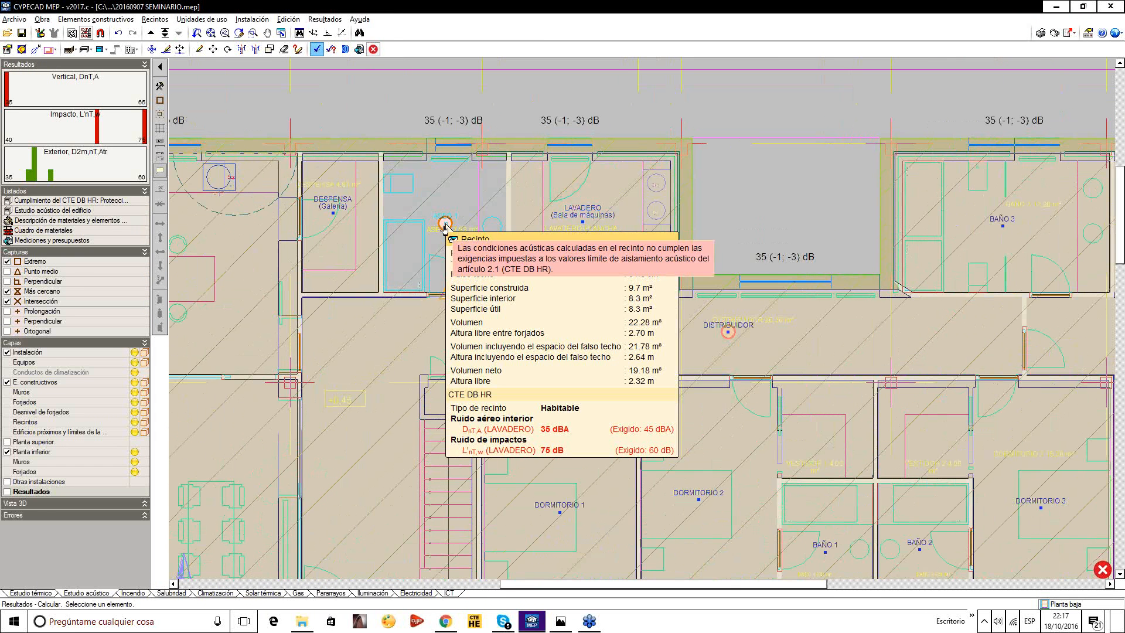
pyautogui.scroll(1, 445, 227)
pyautogui.moveTo(436, 234)
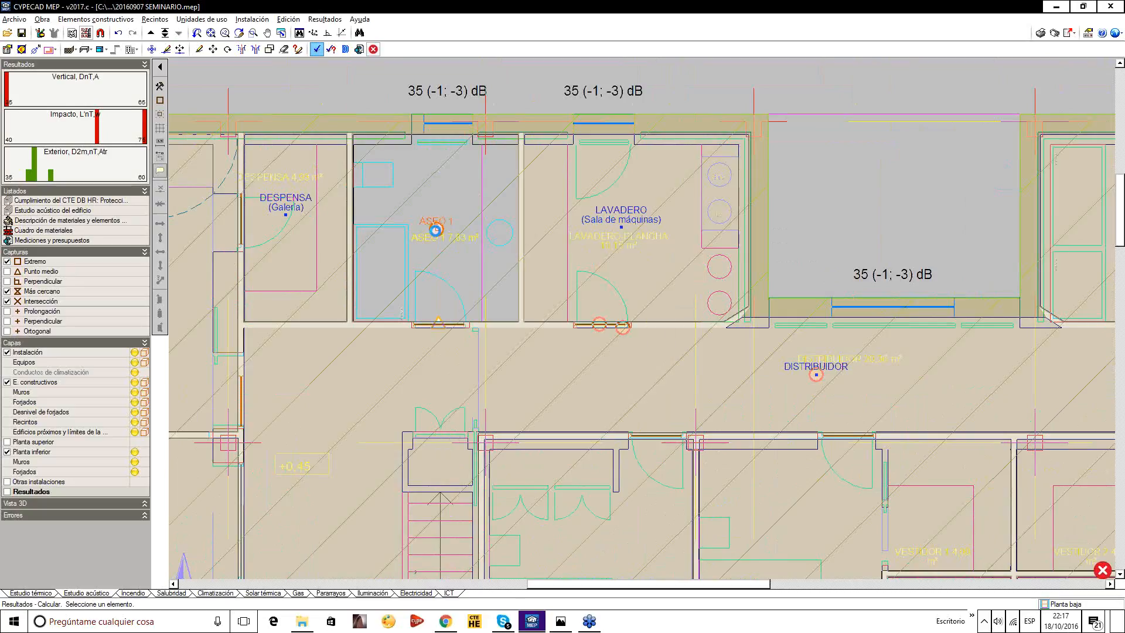
# Open ASEO 1's detailed results, review the "Ruido aéreo interior" calculation against LAVADERO, and close them.
pyautogui.click(435, 229)
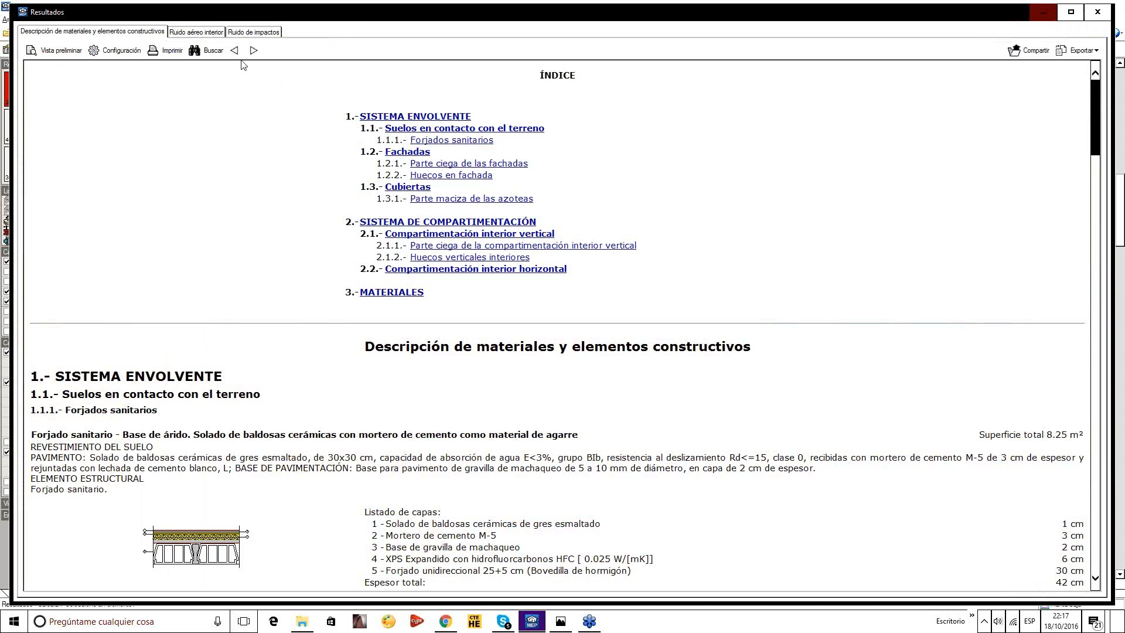
pyautogui.click(213, 34)
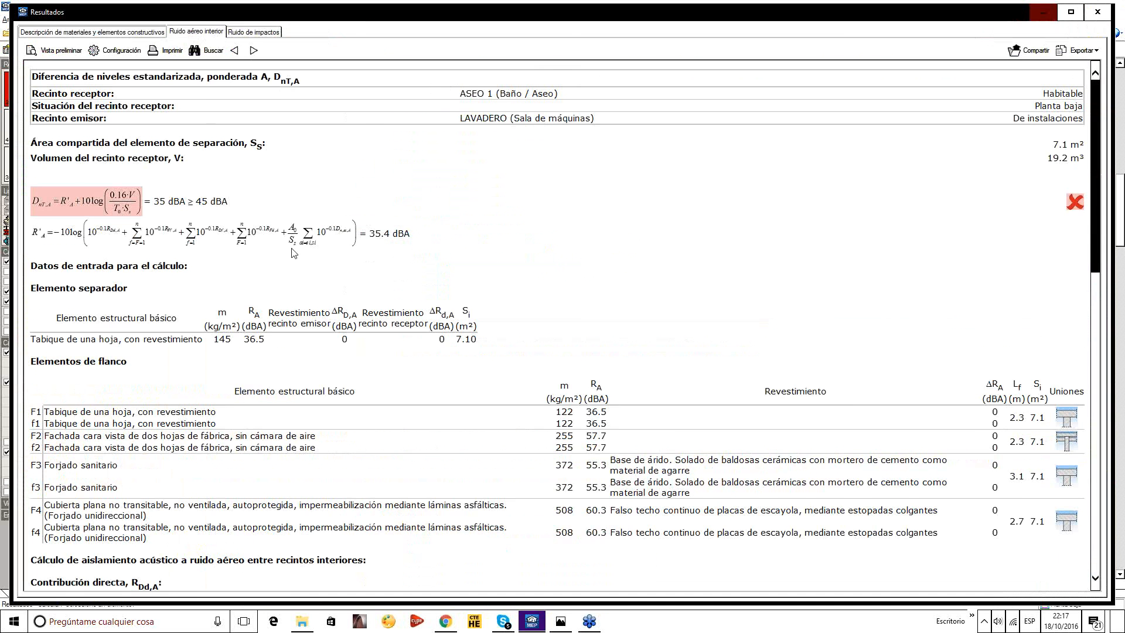
pyautogui.scroll(-3, 294, 253)
pyautogui.scroll(1, 294, 253)
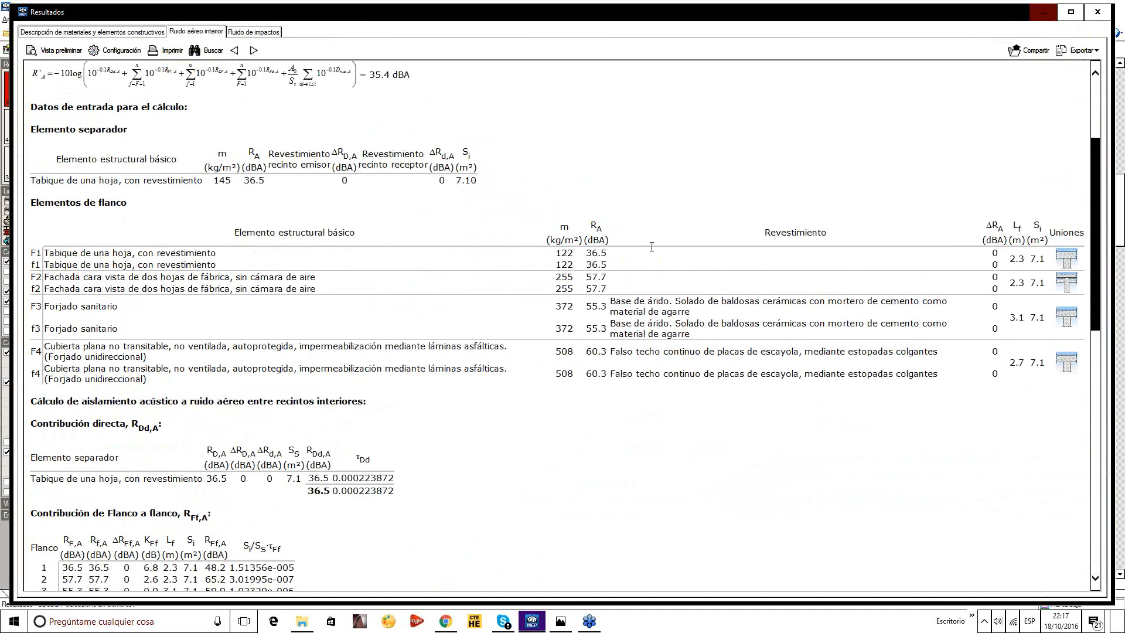
pyautogui.scroll(-1, 618, 305)
pyautogui.scroll(2, 618, 304)
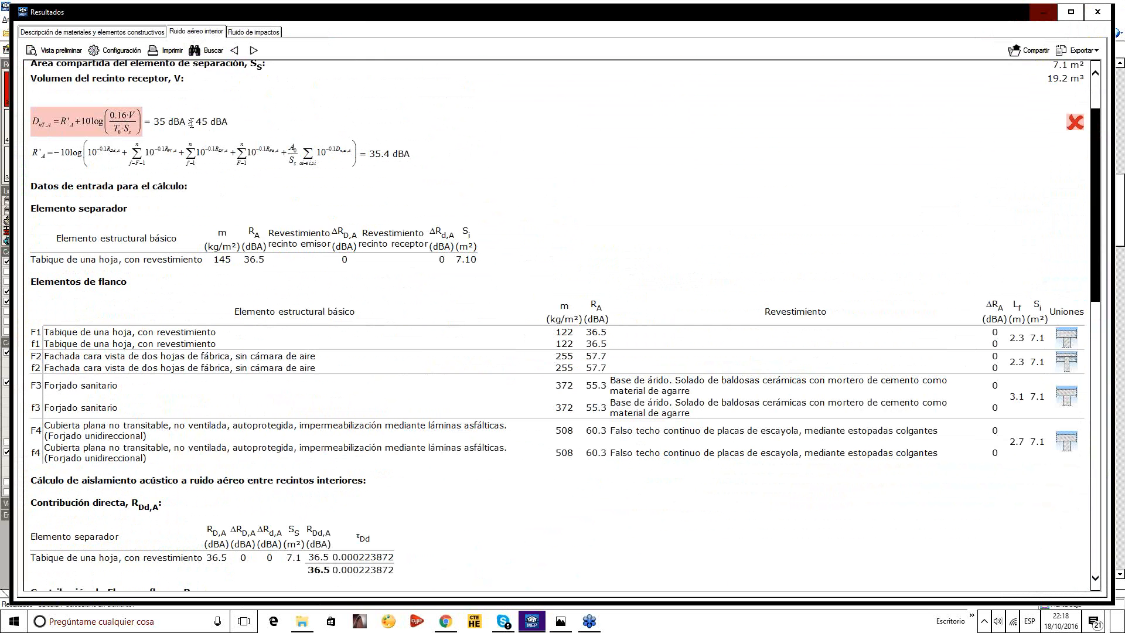
pyautogui.scroll(2, 176, 135)
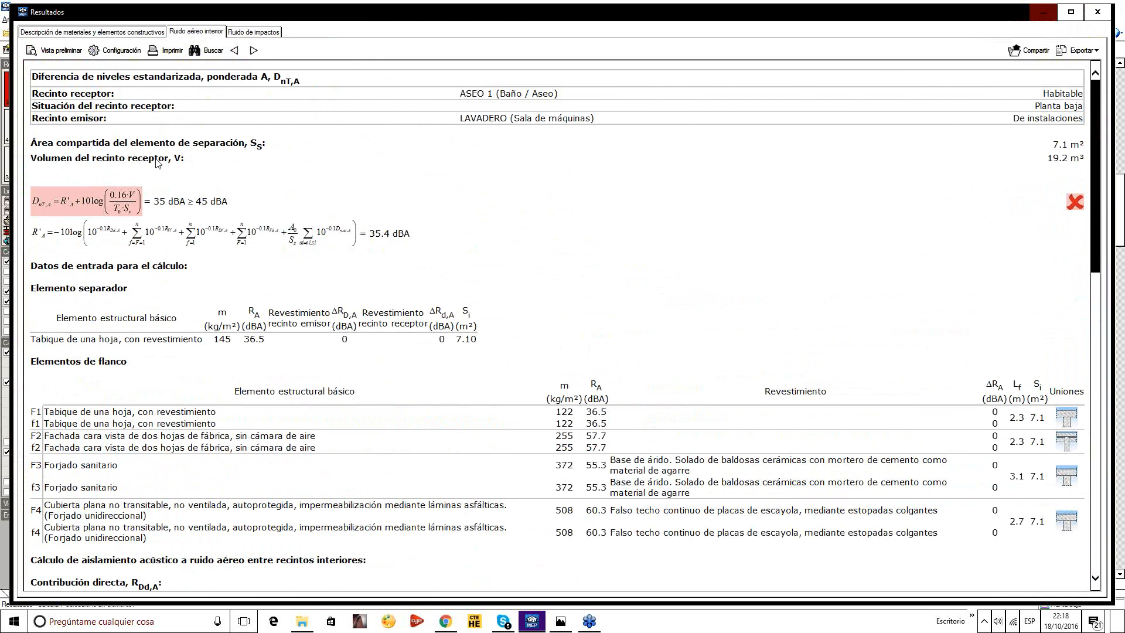
pyautogui.click(1097, 12)
# Inspect the acoustic warnings at ASEO 1, the LAVADERO door and DISTRIBUIDOR.
pyautogui.moveTo(441, 237)
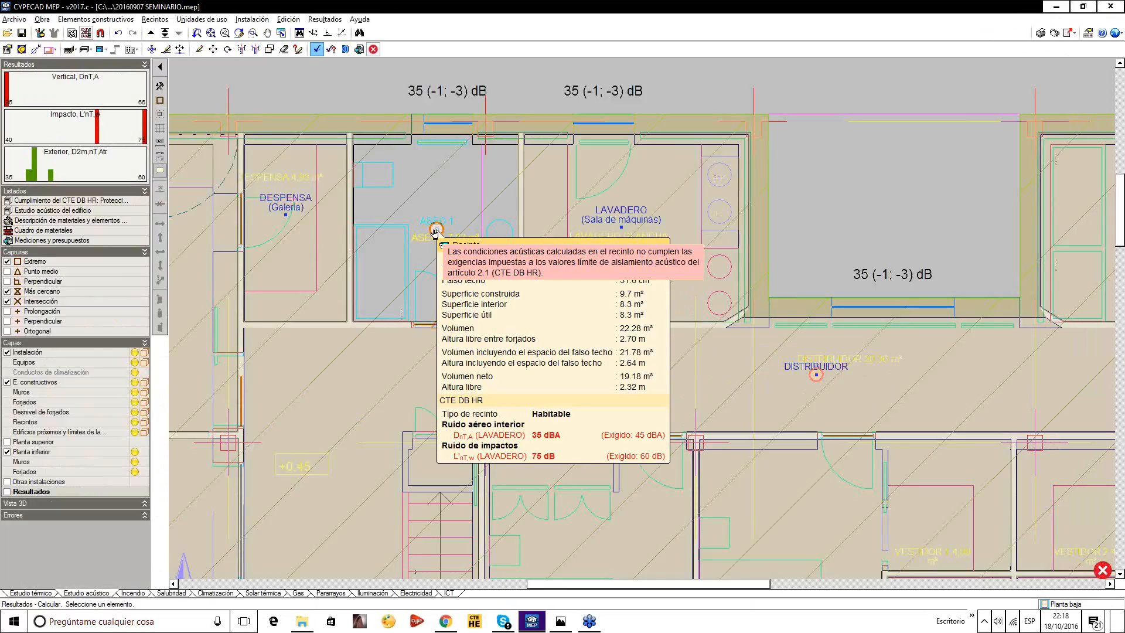
pyautogui.moveTo(601, 328)
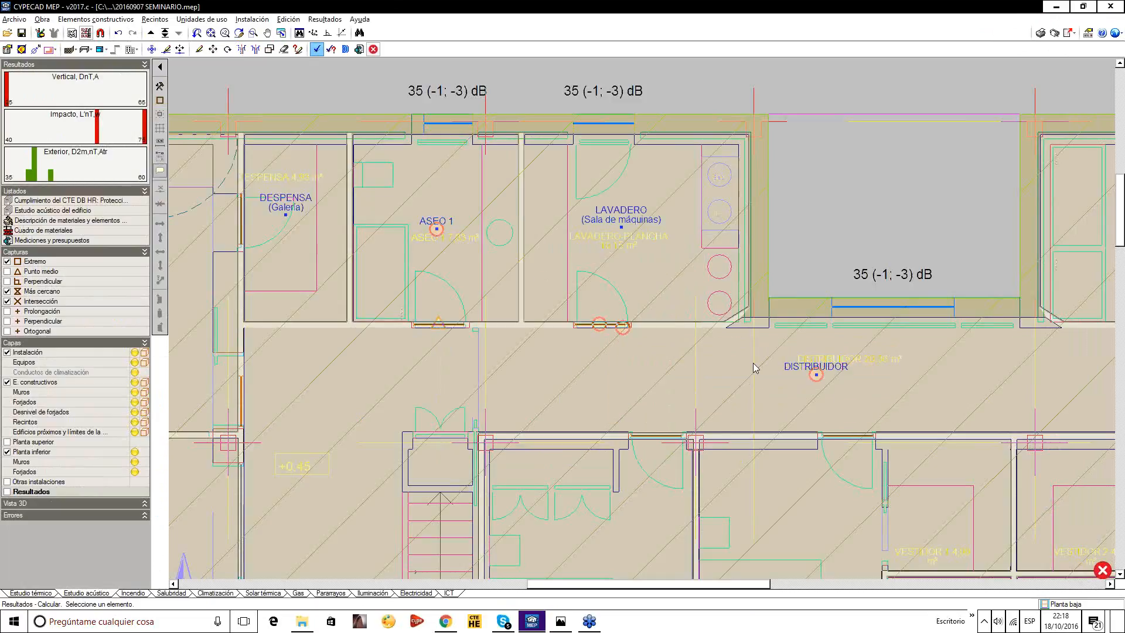
pyautogui.moveTo(819, 376)
# Divide the wall separating ASEO 1 and LAVADERO from the corridor where the partition between those two rooms meets it.
pyautogui.scroll(2, 648, 301)
pyautogui.scroll(-1, 498, 319)
pyautogui.scroll(1, 457, 164)
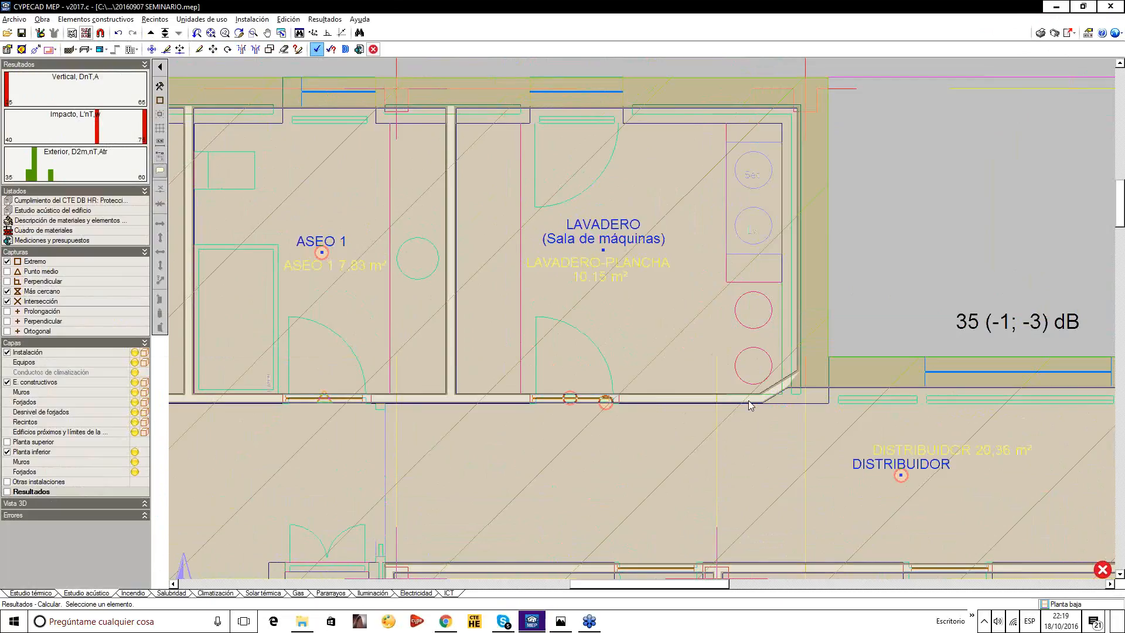
pyautogui.click(69, 49)
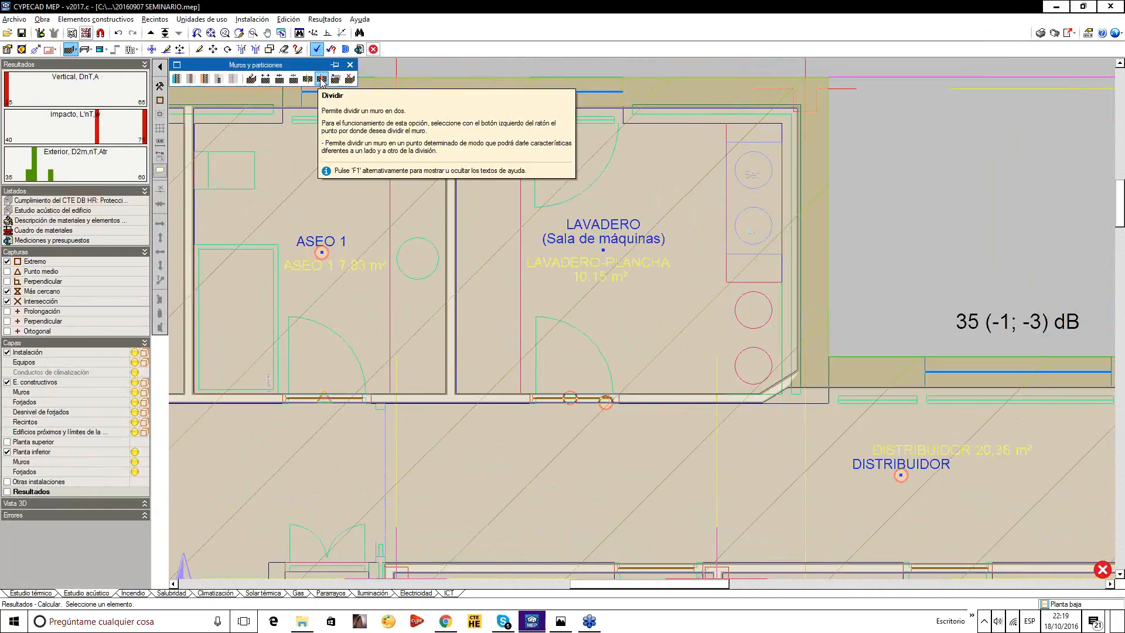
pyautogui.click(321, 79)
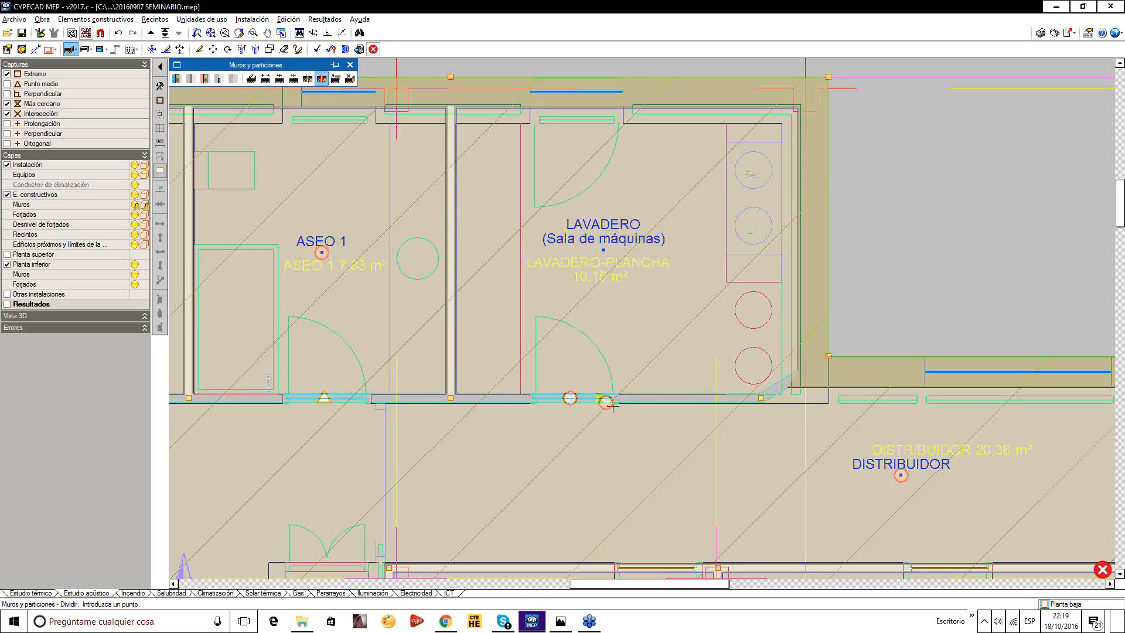
pyautogui.click(456, 396)
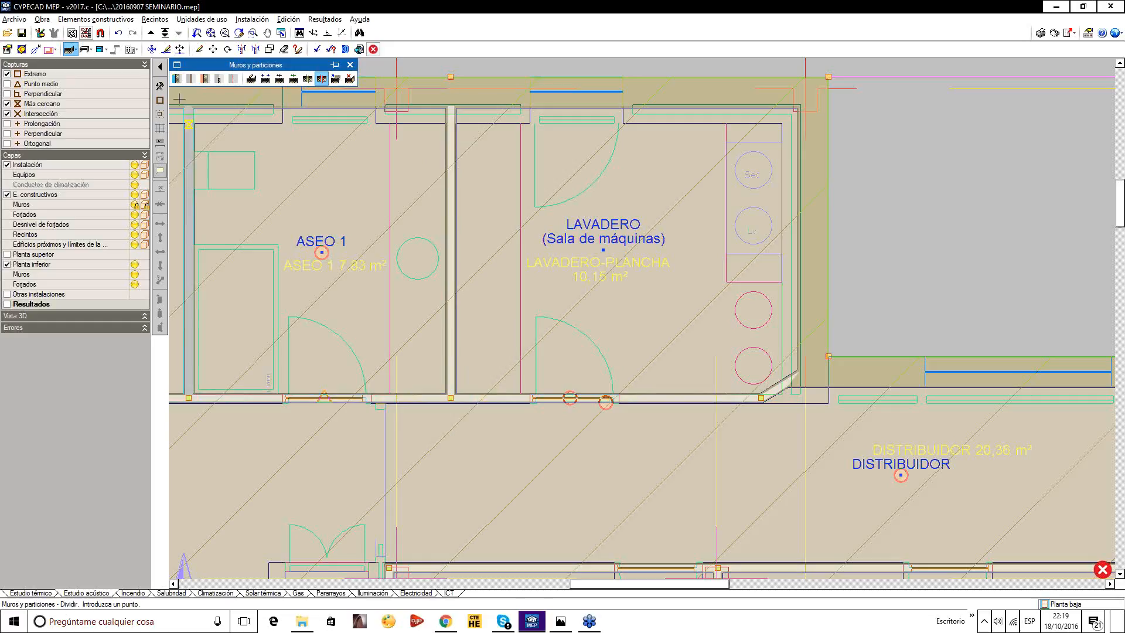
pyautogui.click(199, 49)
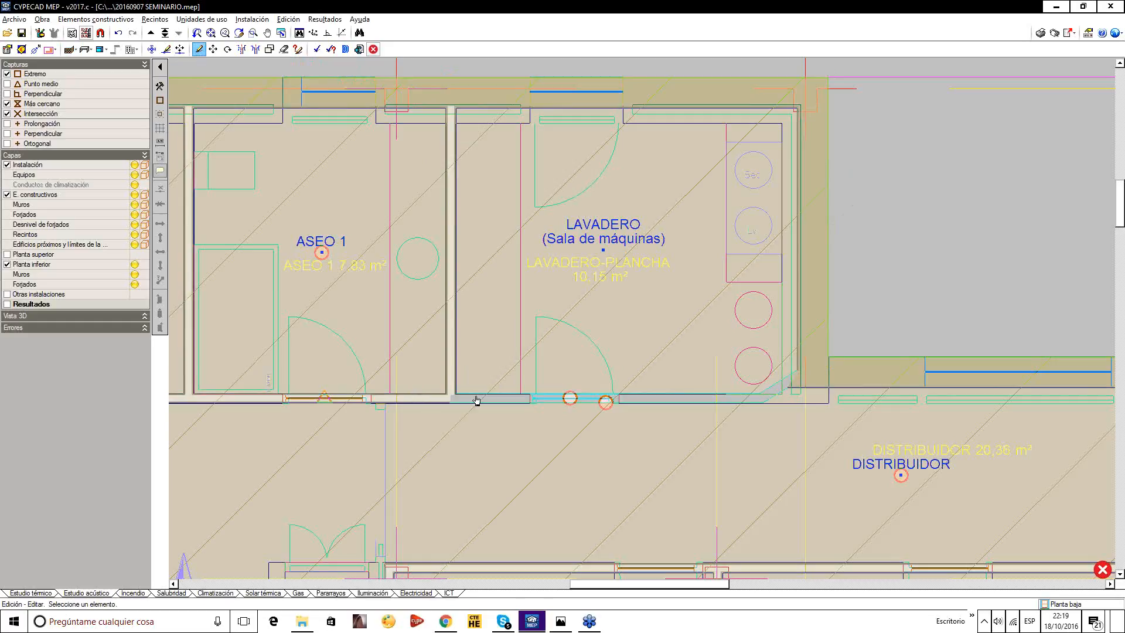
pyautogui.click(447, 328)
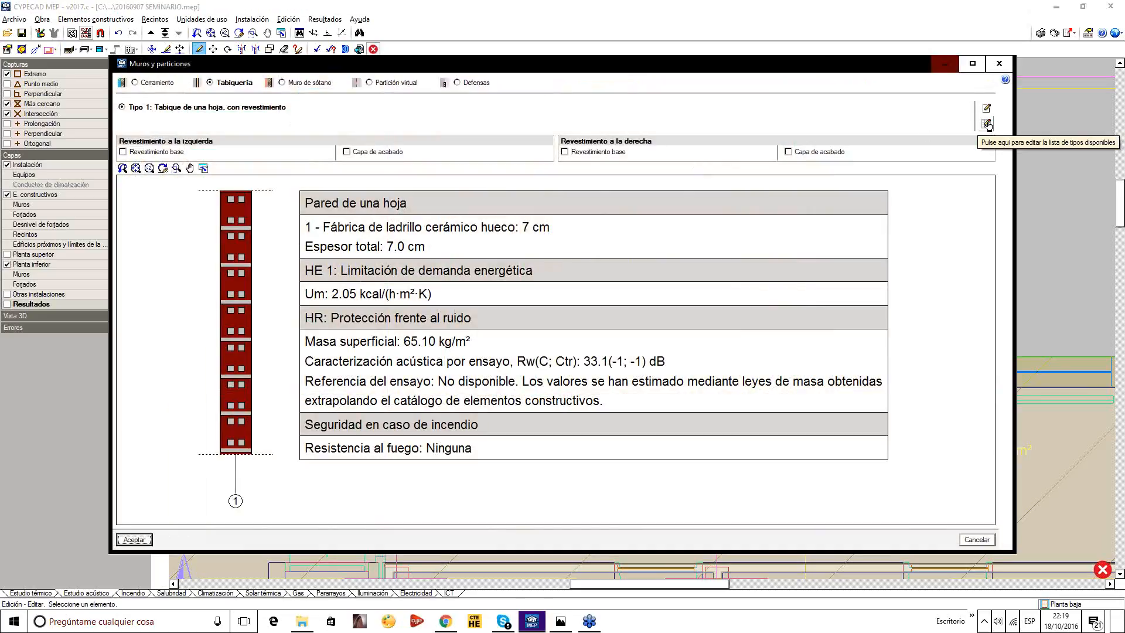
pyautogui.click(998, 63)
# Check the room information of ASEO 1 and recalculate the acoustic study.
pyautogui.moveTo(315, 258)
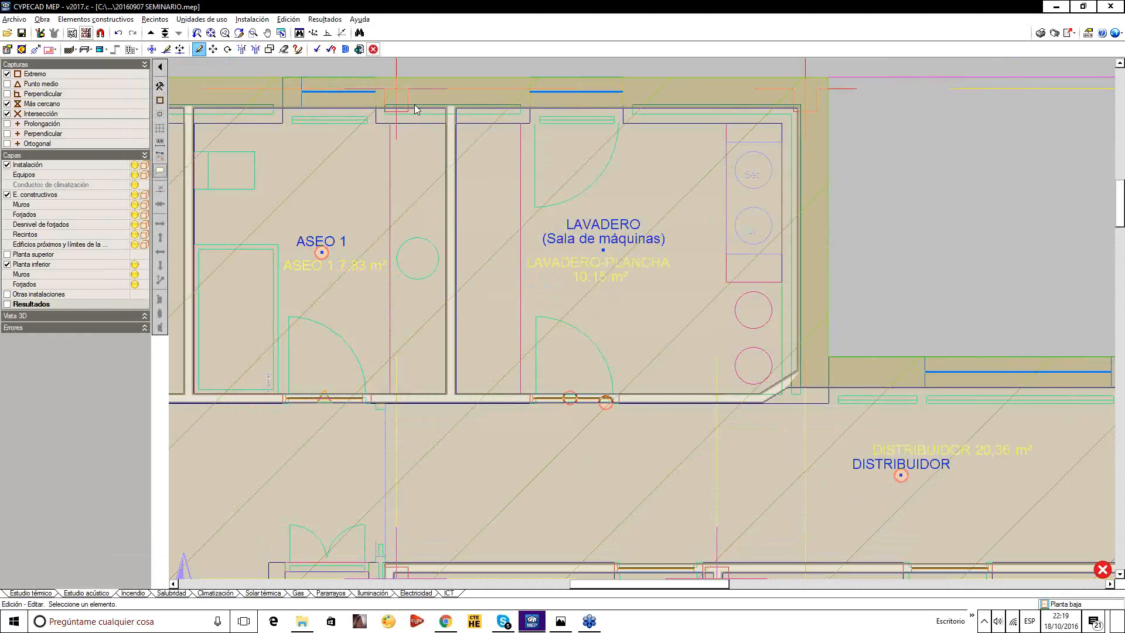
pyautogui.click(297, 49)
pyautogui.moveTo(323, 259)
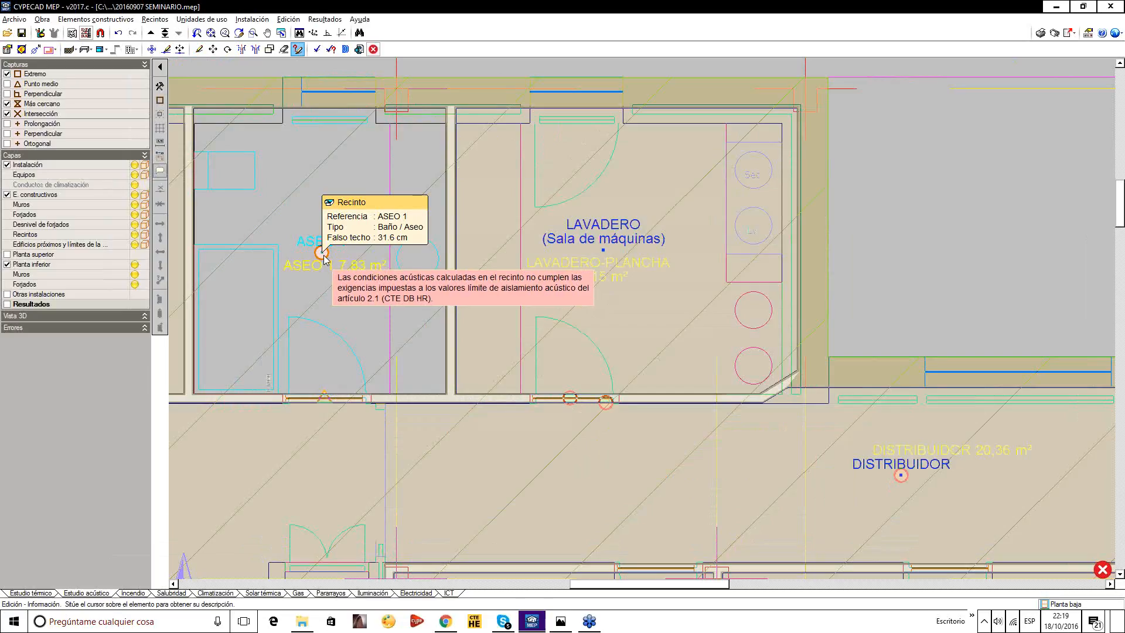
pyautogui.click(316, 49)
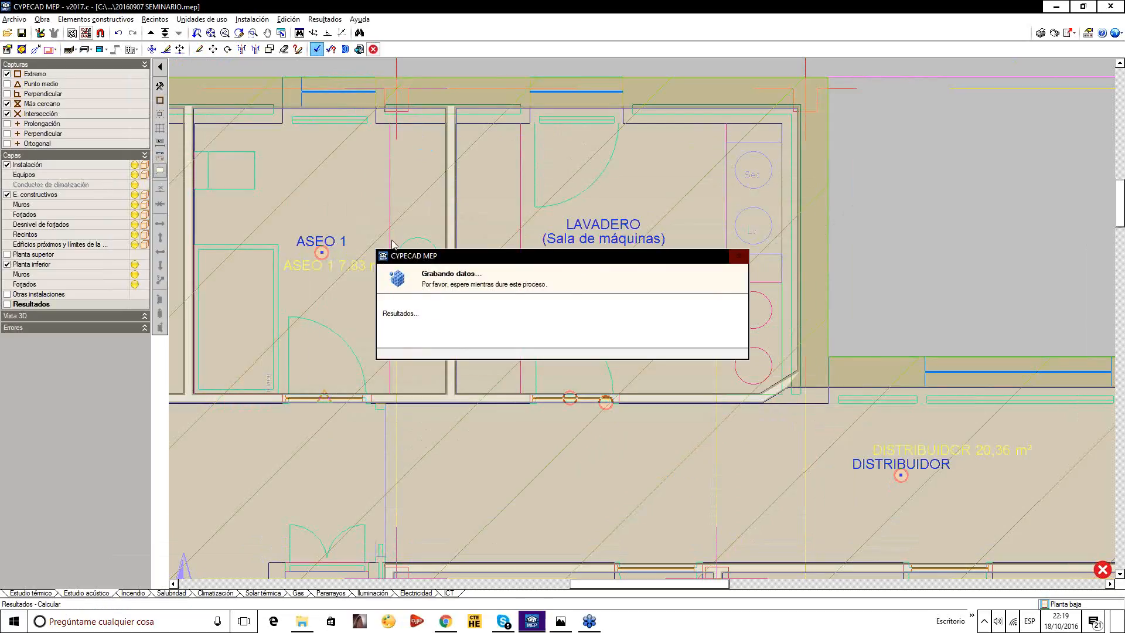
pyautogui.moveTo(321, 256)
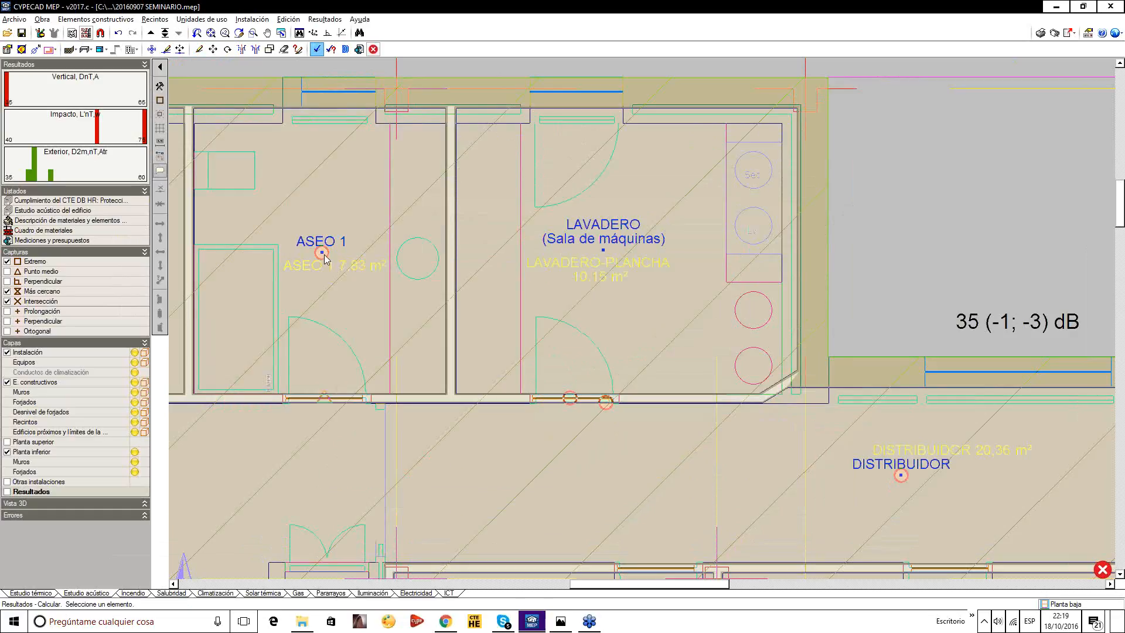
# Edit the partition between ASEO 1 and LAVADERO and start a new one-leaf type lined on one face from the Generador de Precios.
pyautogui.click(199, 49)
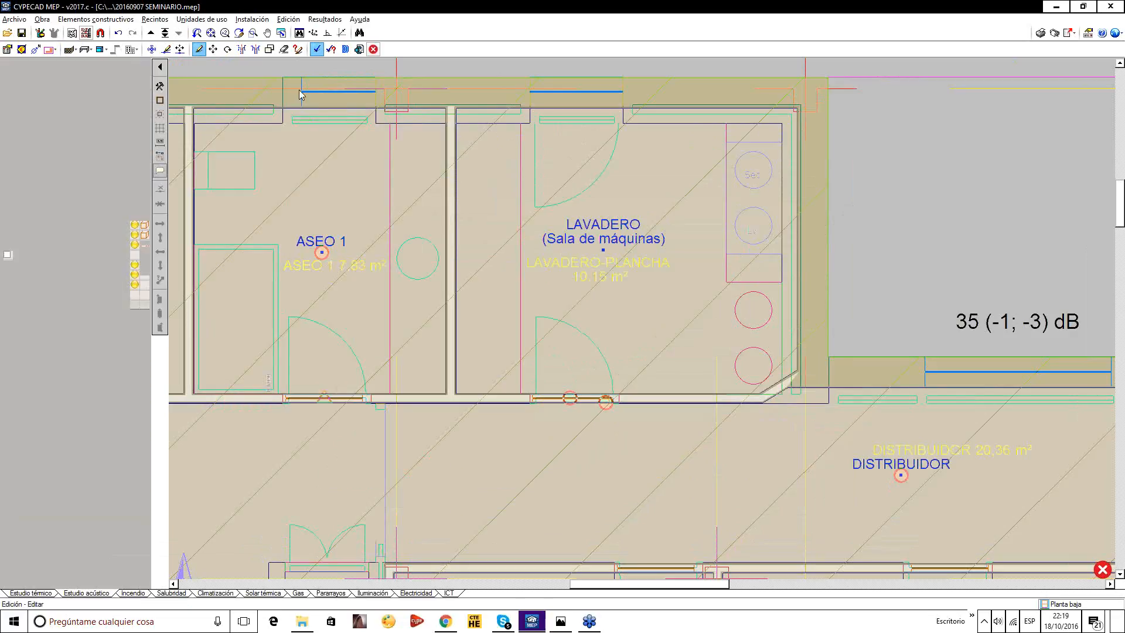
pyautogui.click(464, 210)
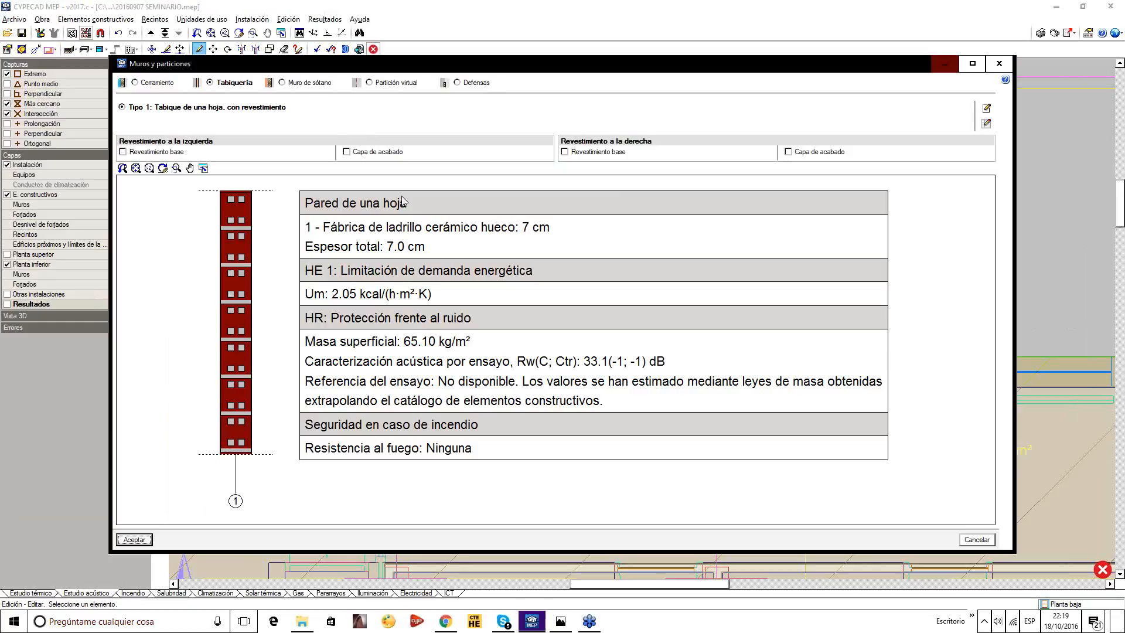
pyautogui.click(986, 124)
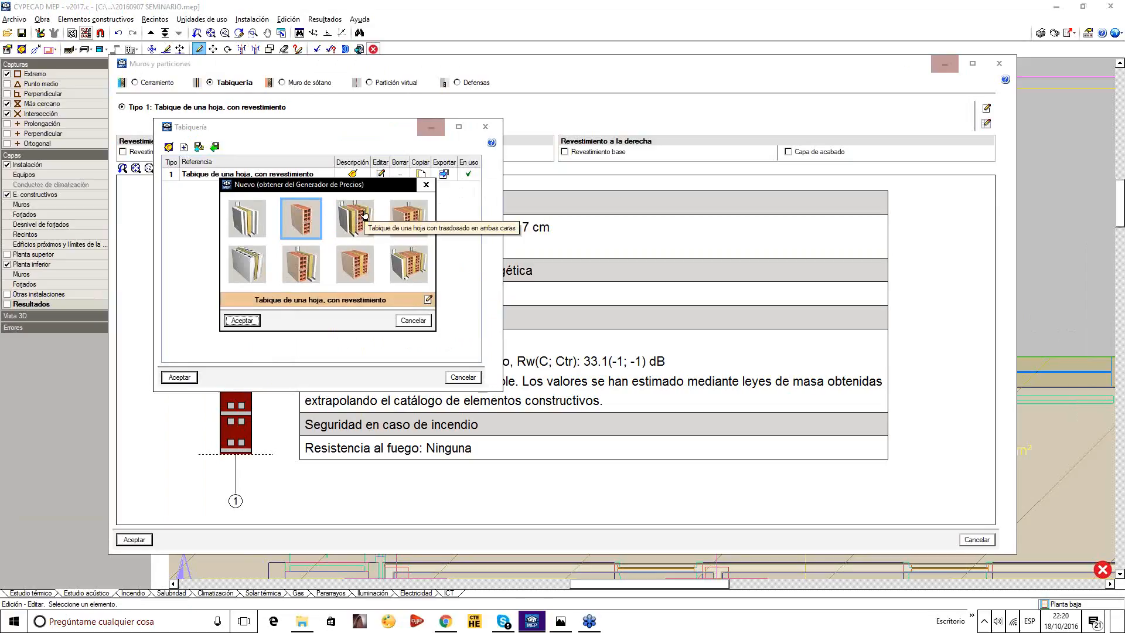
pyautogui.click(303, 269)
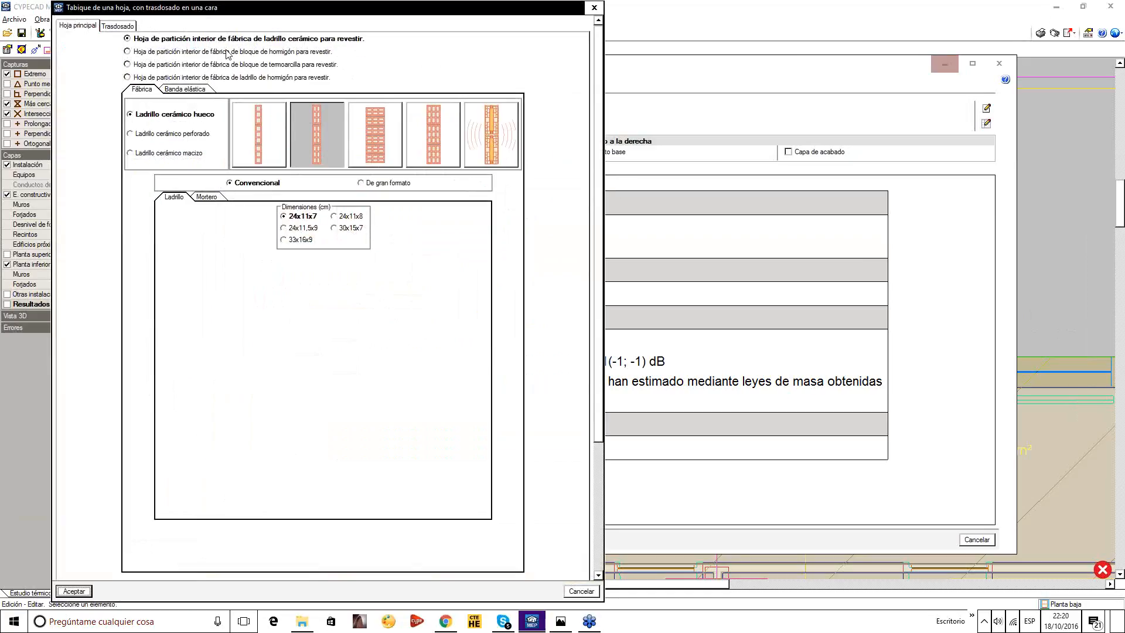
# Set the main leaf of the new partition to perforated ceramic brick masonry (Ladrillo cerámico perforado) for coating.
pyautogui.click(188, 52)
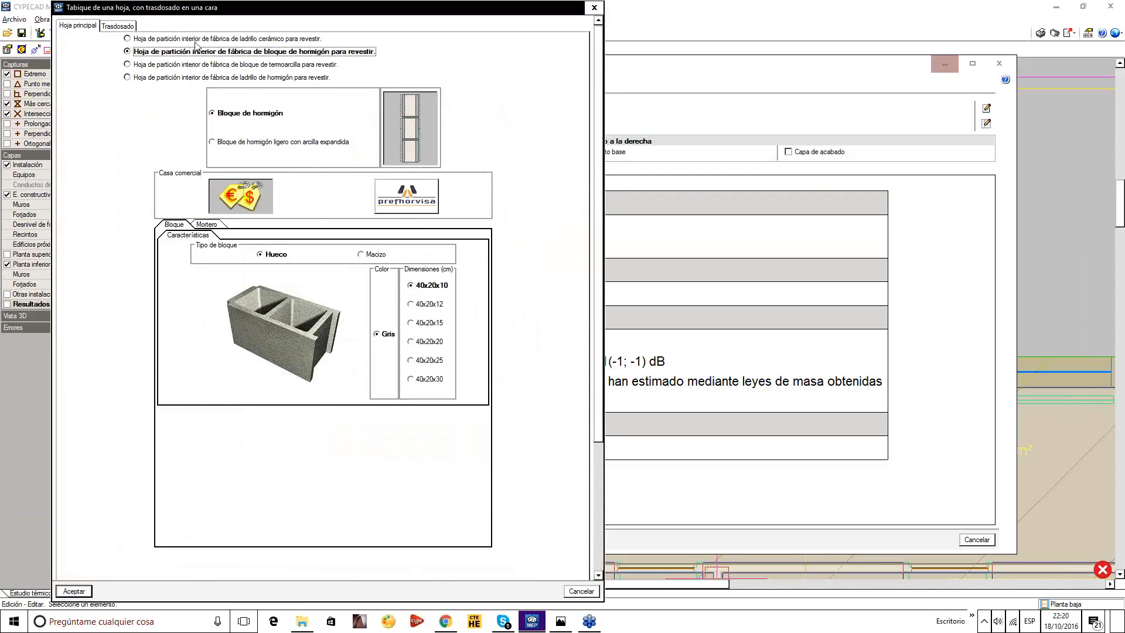
pyautogui.click(196, 40)
pyautogui.click(173, 133)
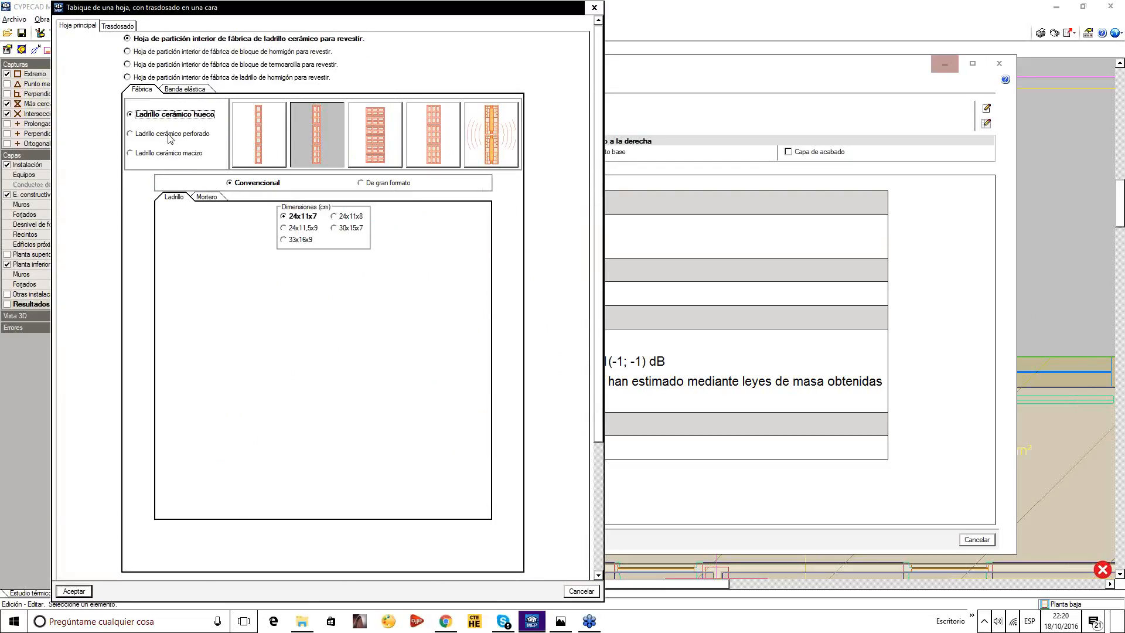
pyautogui.click(181, 90)
pyautogui.click(142, 89)
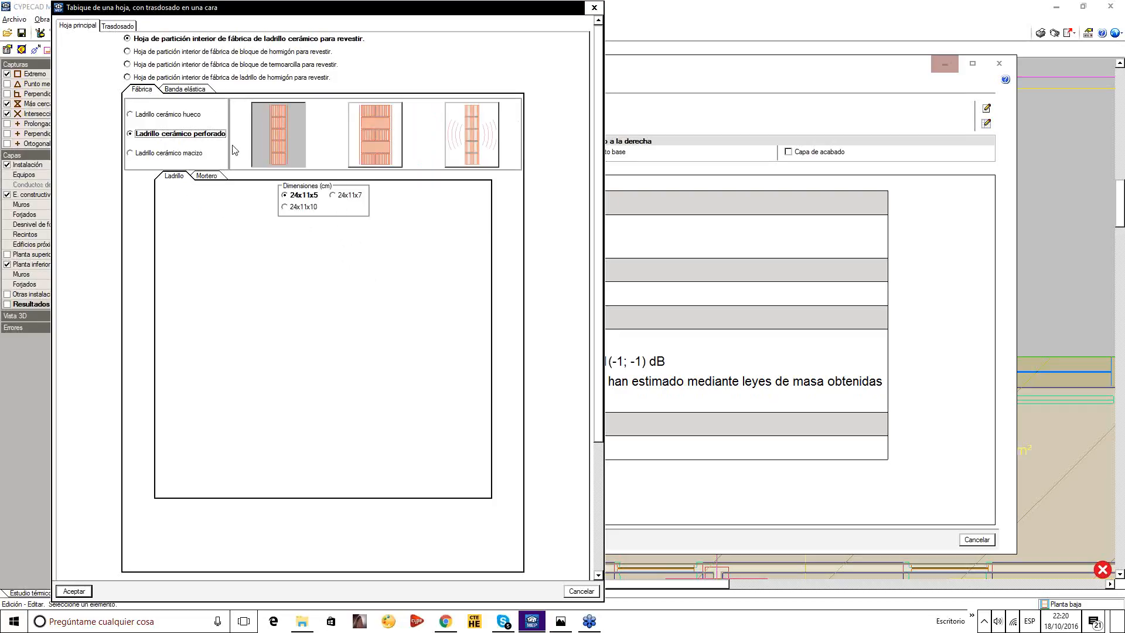
# Add a 10 mm polyethylene perimeter elastic band (Banda elástica perimetral) to the brick leaf.
pyautogui.click(185, 90)
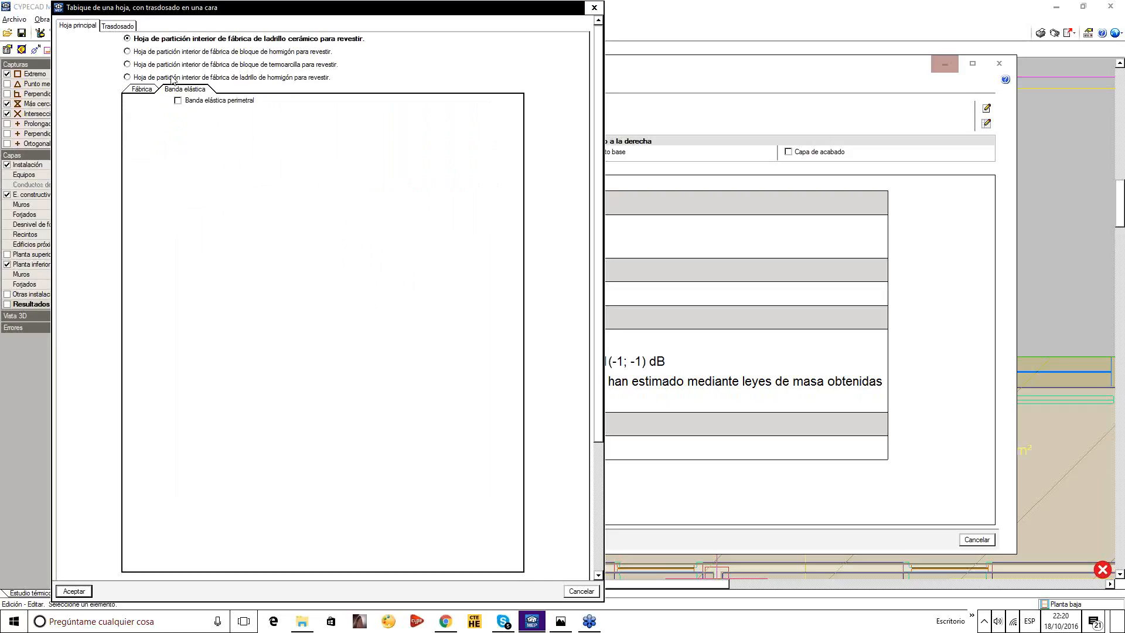
pyautogui.click(141, 88)
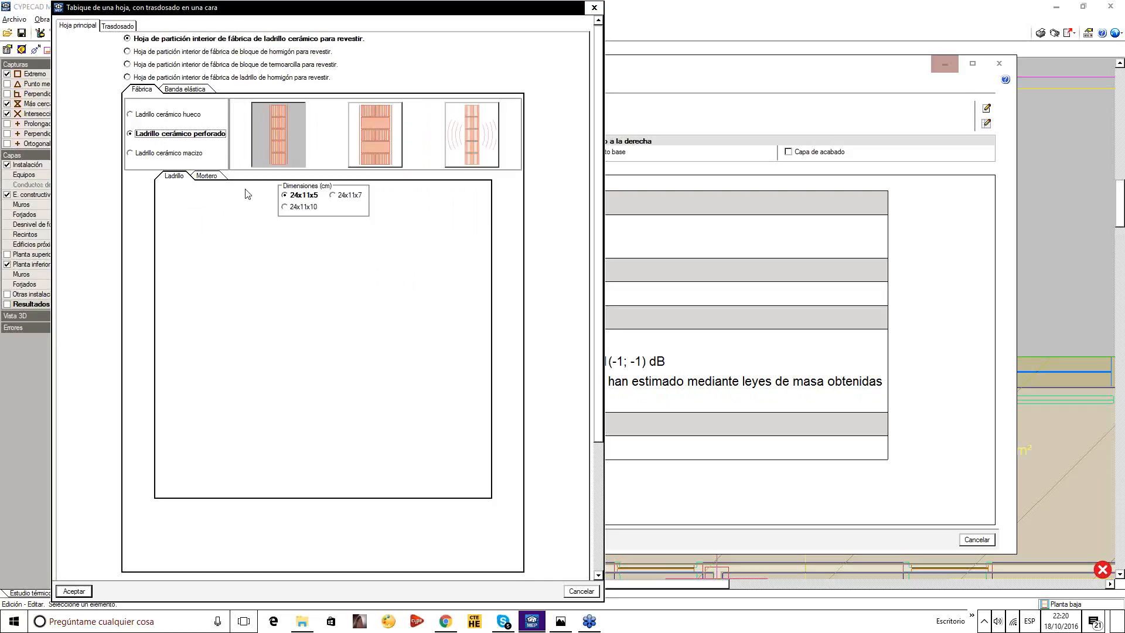
pyautogui.click(212, 177)
pyautogui.click(190, 90)
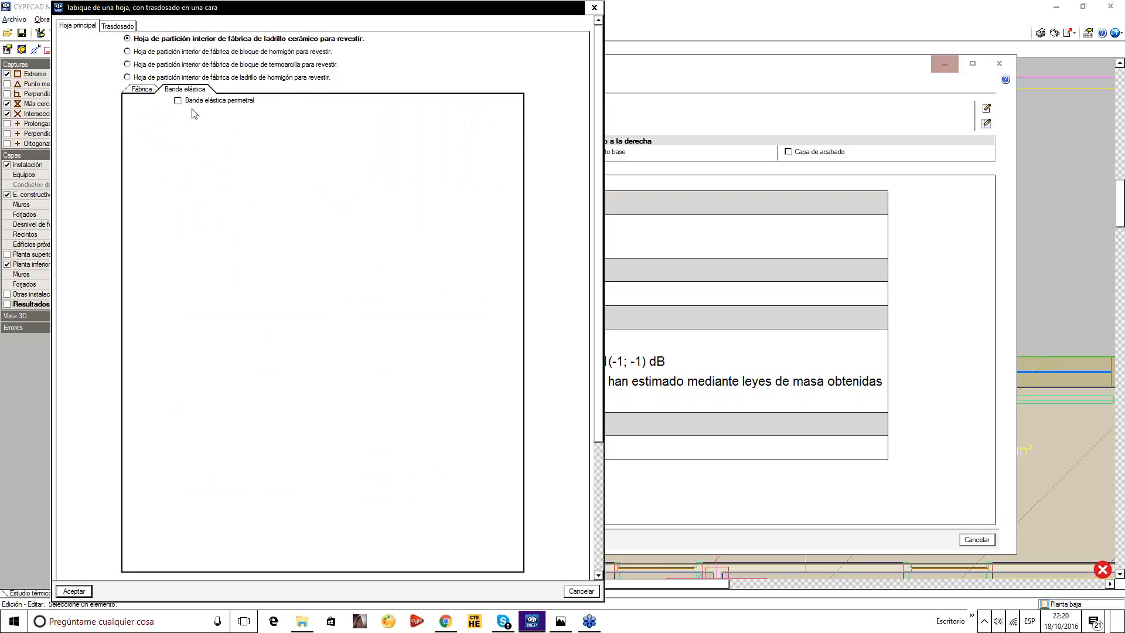
pyautogui.click(178, 101)
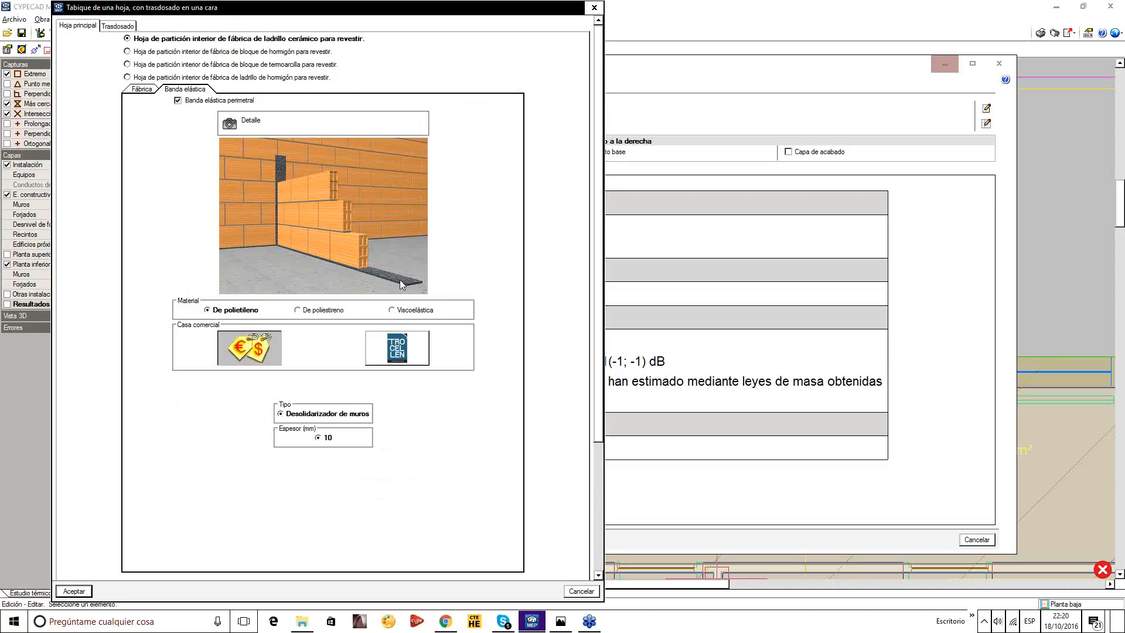
# Keep the KNAUF self-supporting lining with 45 mm glass wool between studs and add the new partition type to the list.
pyautogui.click(120, 26)
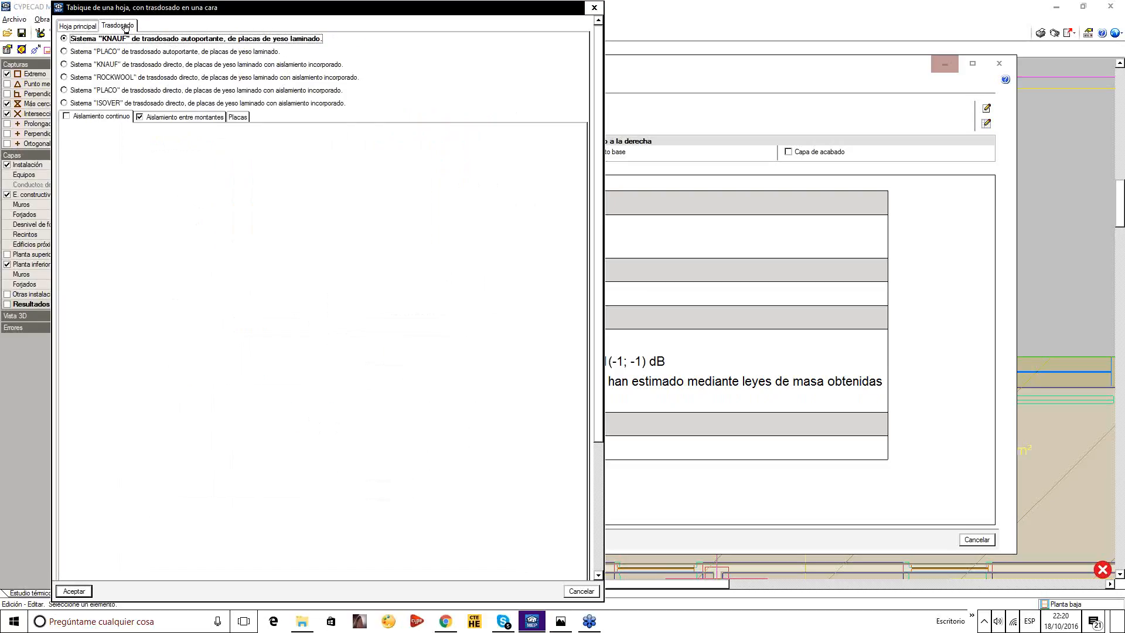
pyautogui.click(186, 117)
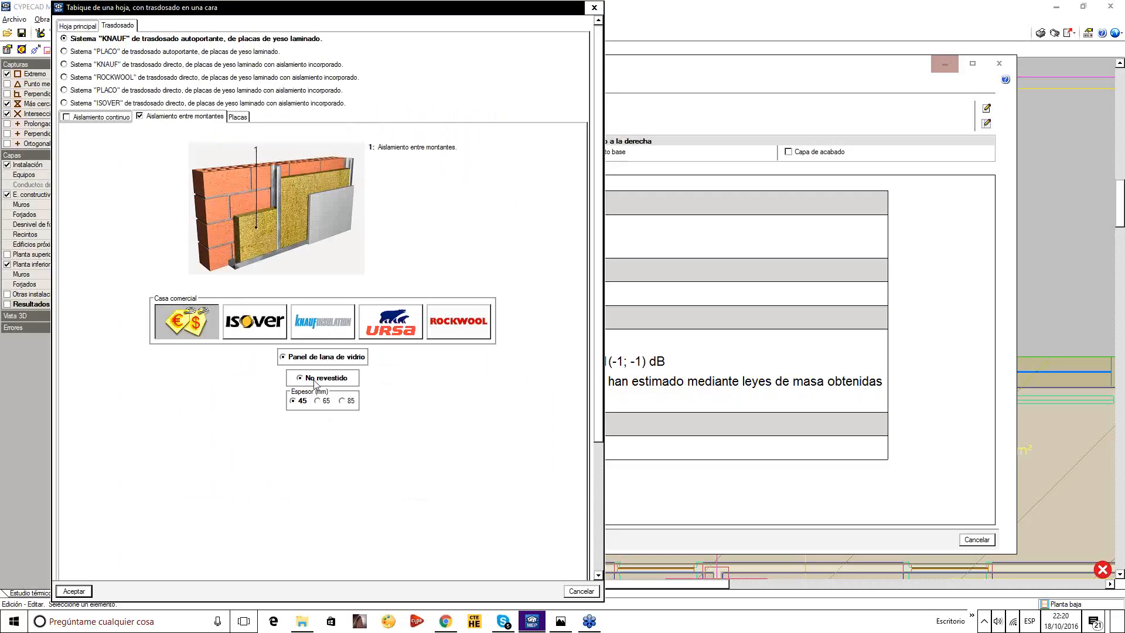
pyautogui.click(73, 591)
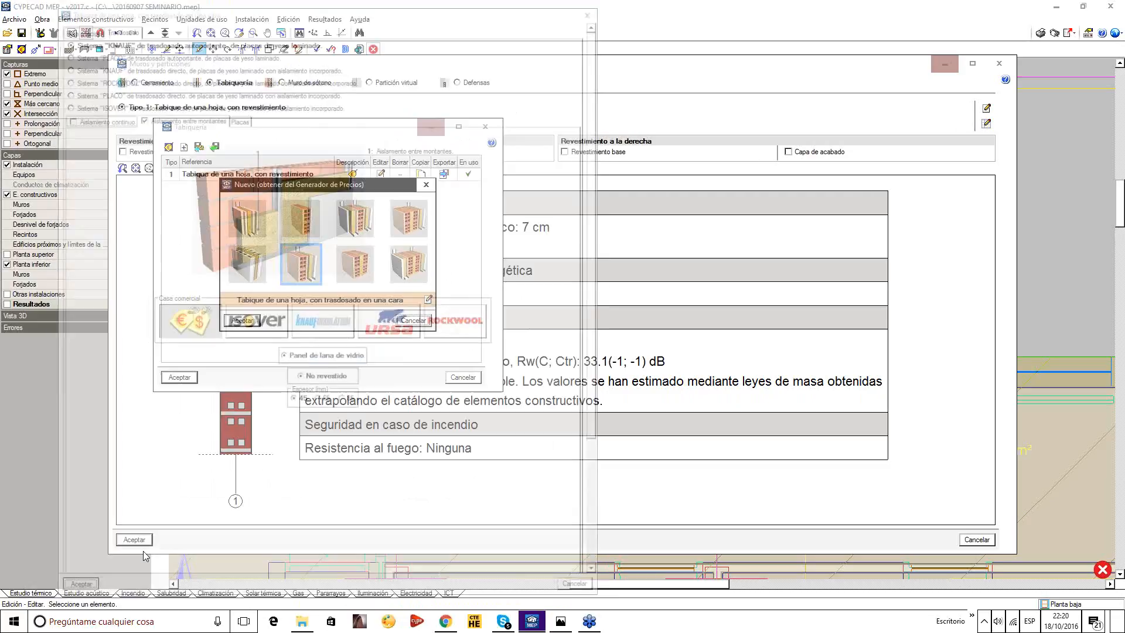
pyautogui.click(241, 320)
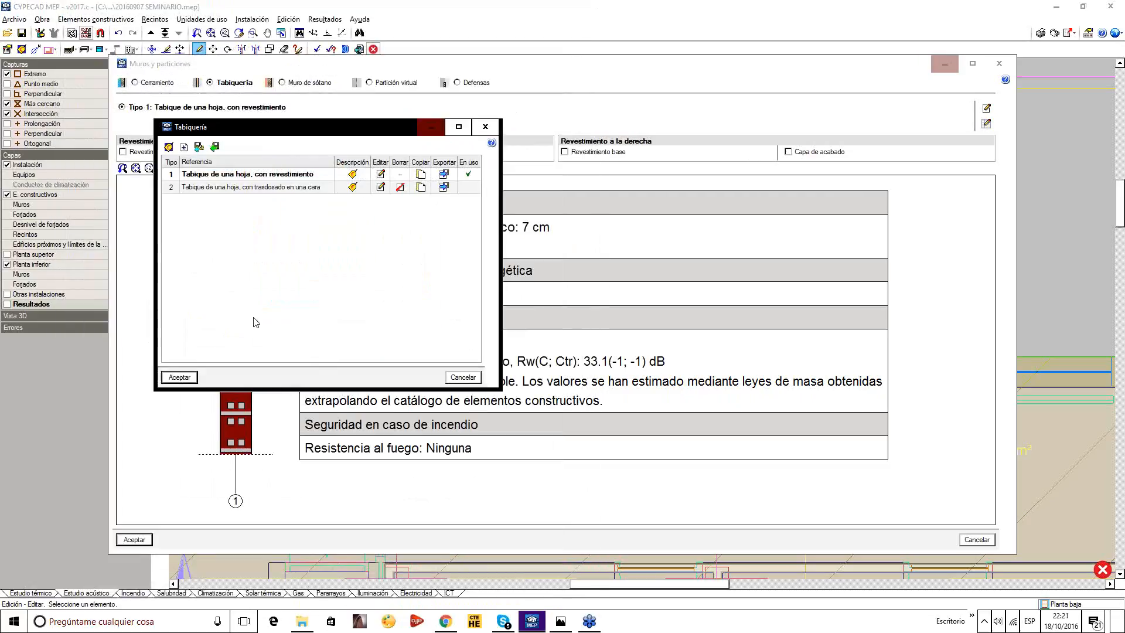
# Check the acoustic characterisation values of the lined partition through its editable description, discarding any changes.
pyautogui.click(380, 187)
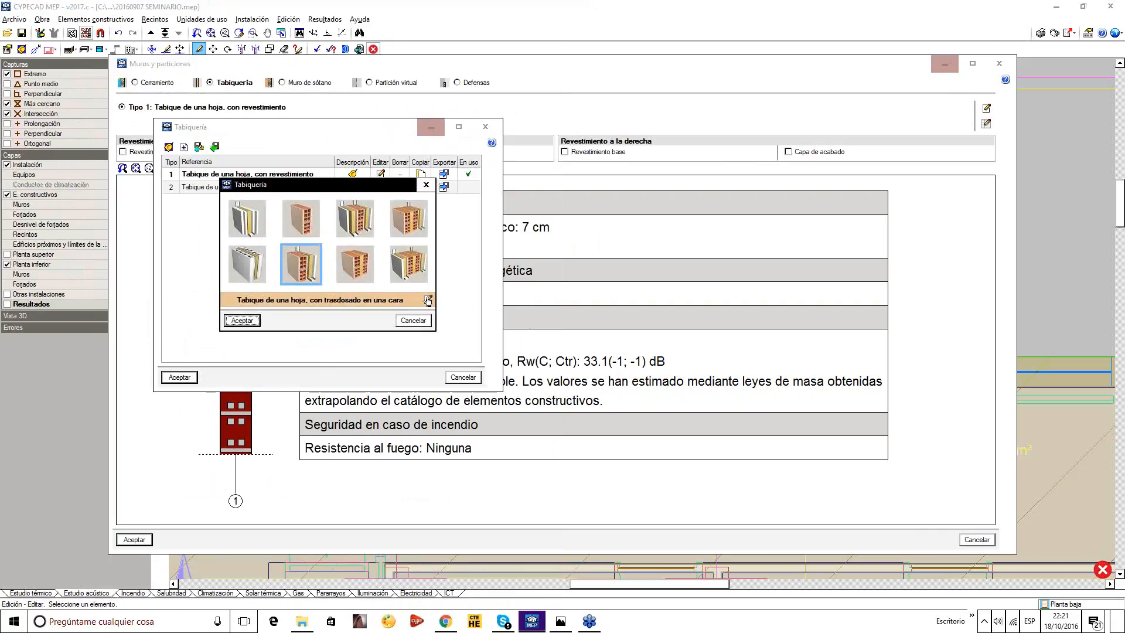
pyautogui.click(427, 185)
pyautogui.click(352, 187)
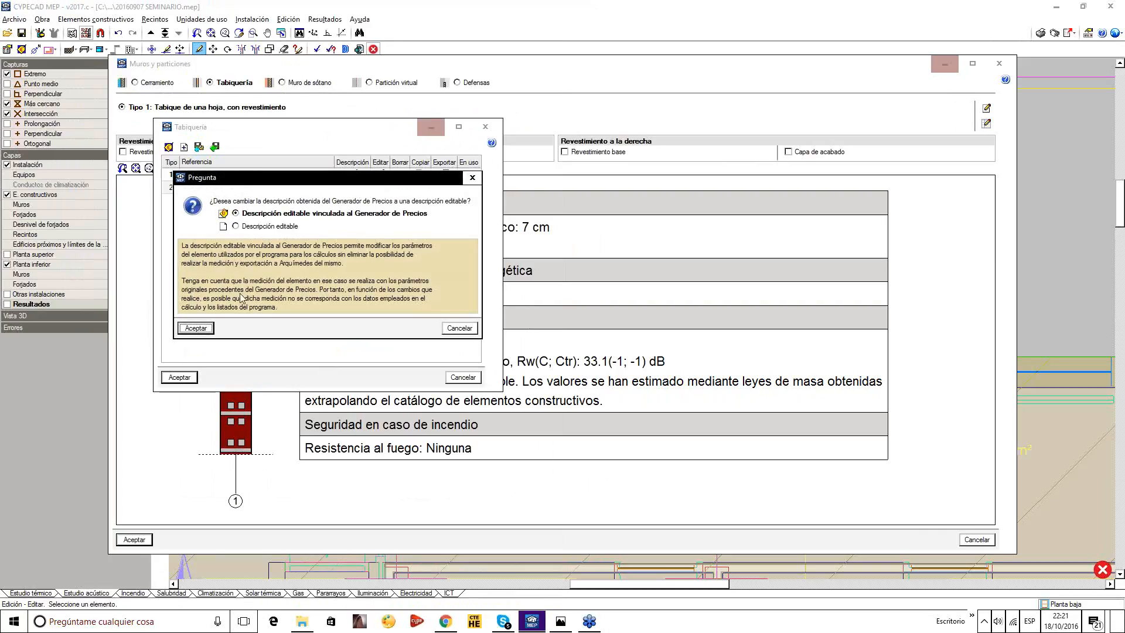
pyautogui.click(195, 328)
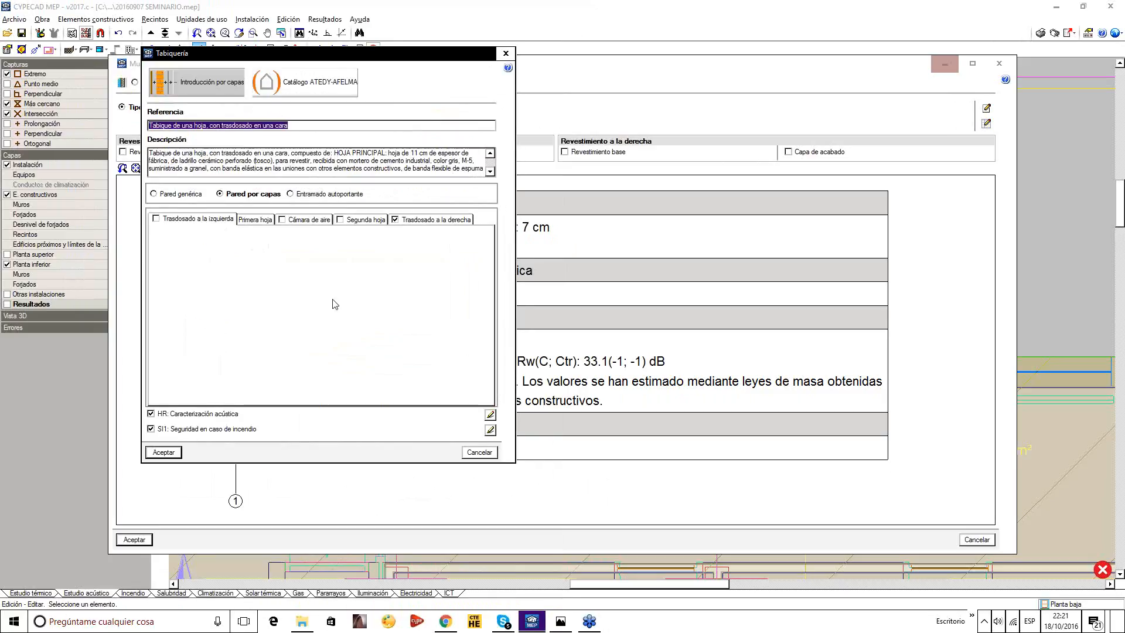
pyautogui.click(490, 414)
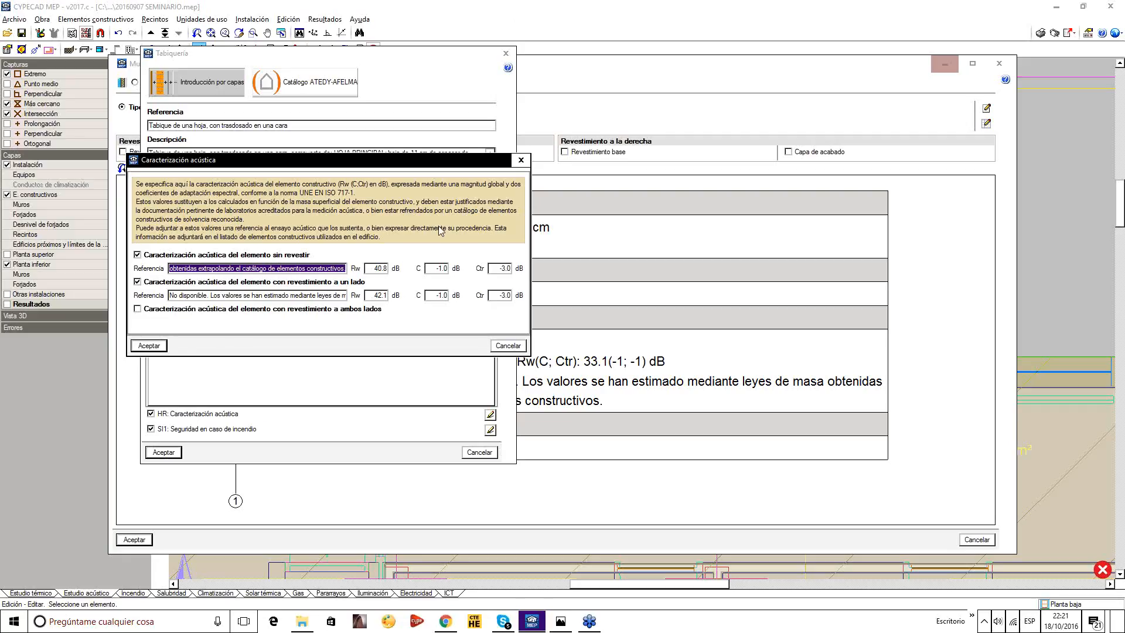
pyautogui.moveTo(375, 266); pyautogui.dragTo(416, 260)
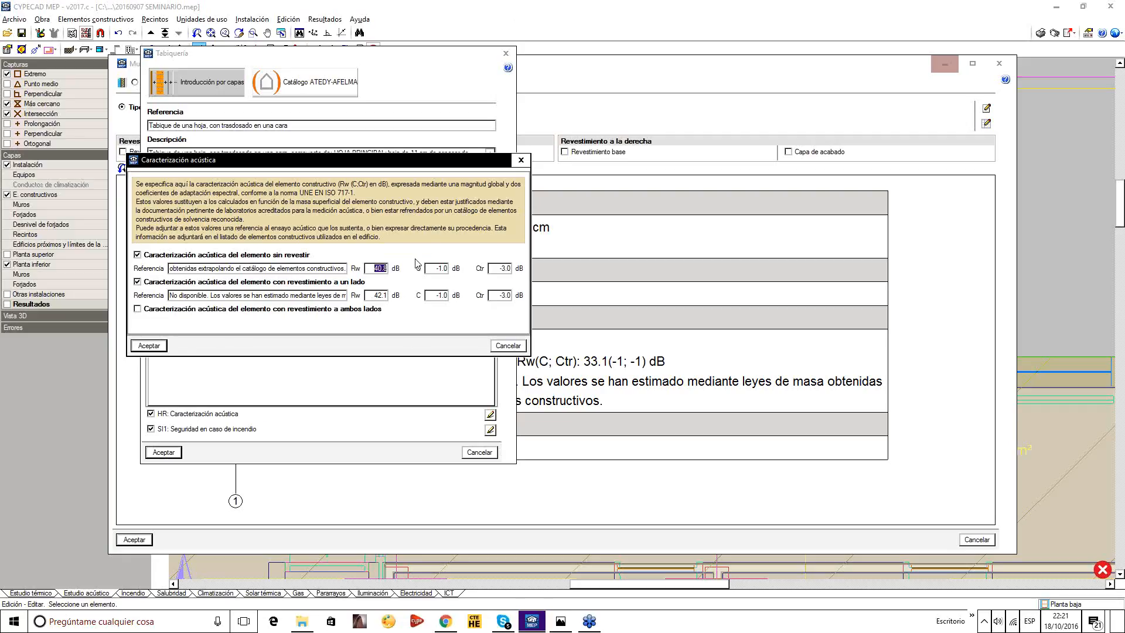
pyautogui.click(521, 161)
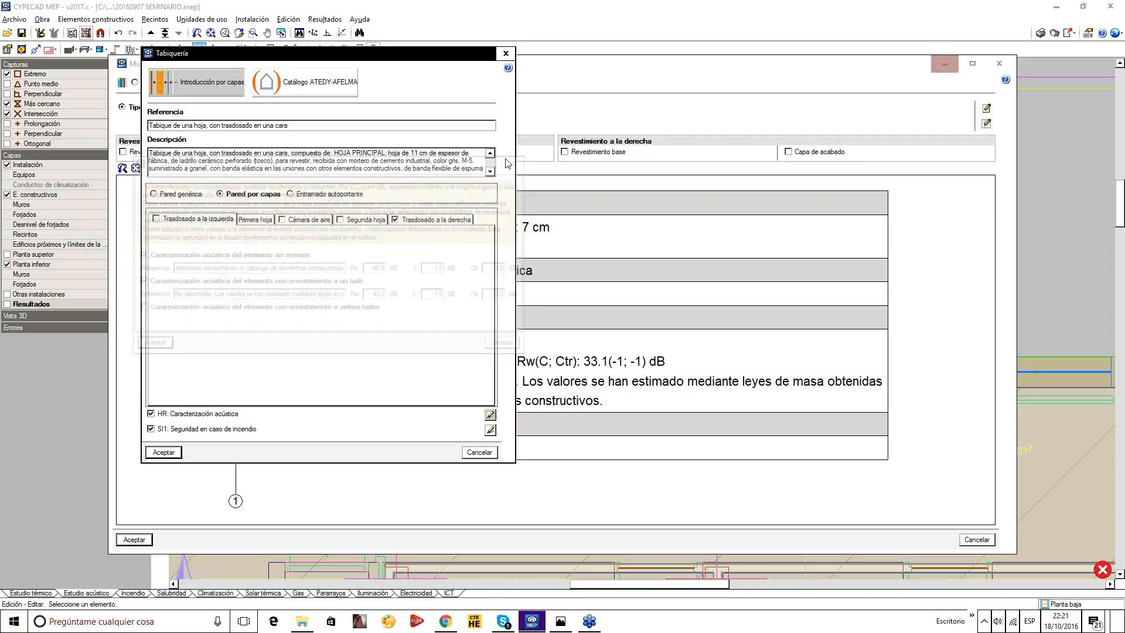
pyautogui.click(478, 452)
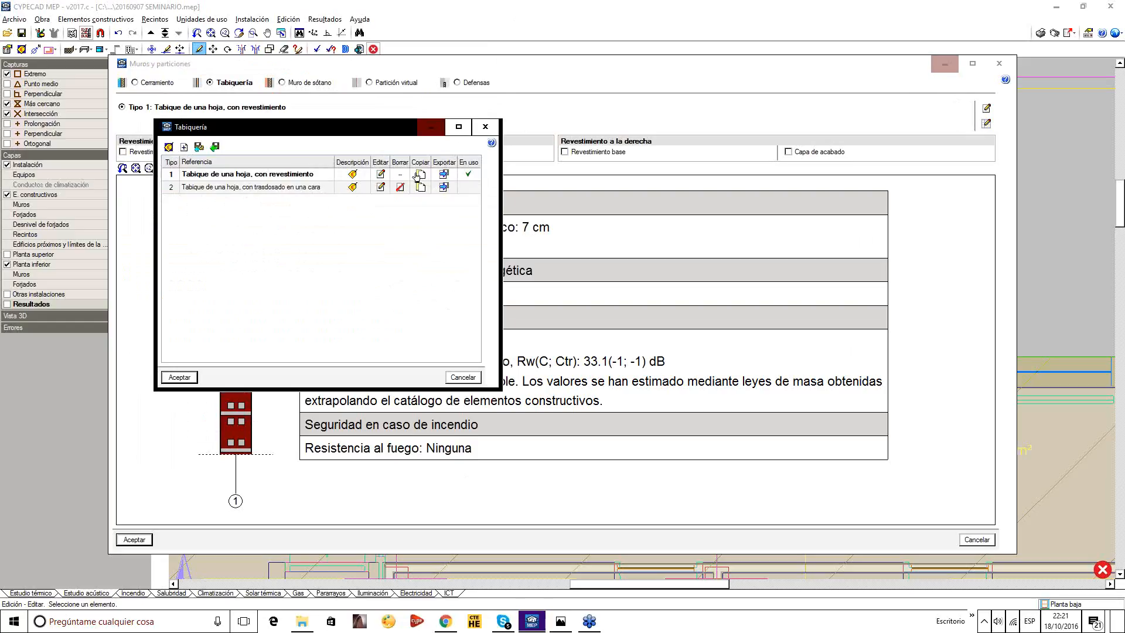
# Edit the lined partition type and set its insulation between studs to Knauf Insulation Ultracoustic R, 70 mm thick.
pyautogui.click(379, 187)
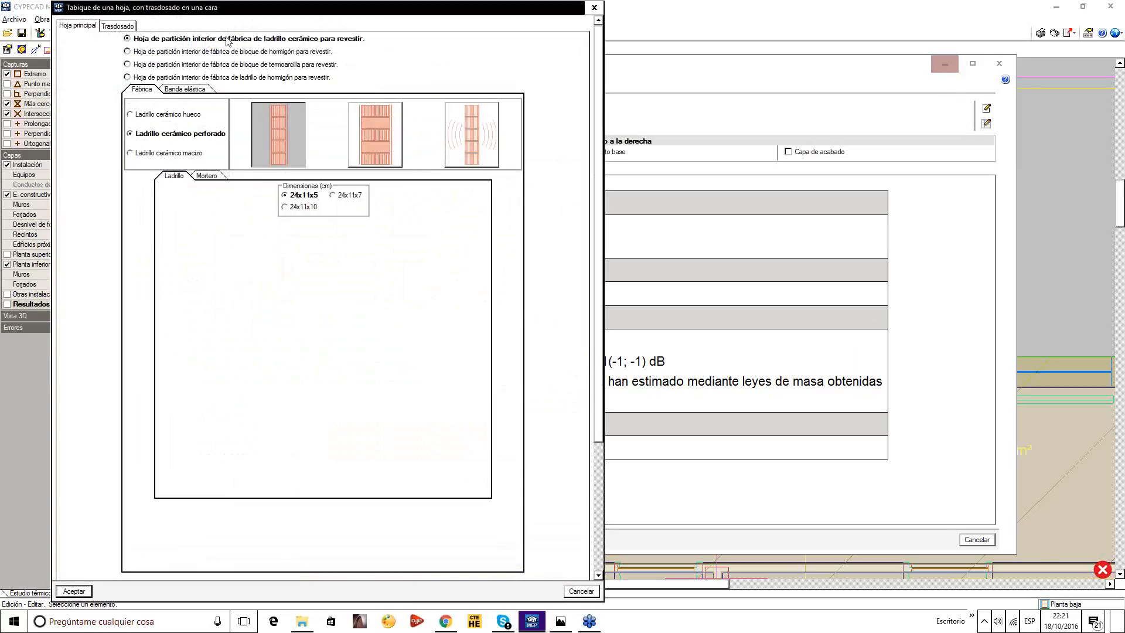
pyautogui.click(120, 25)
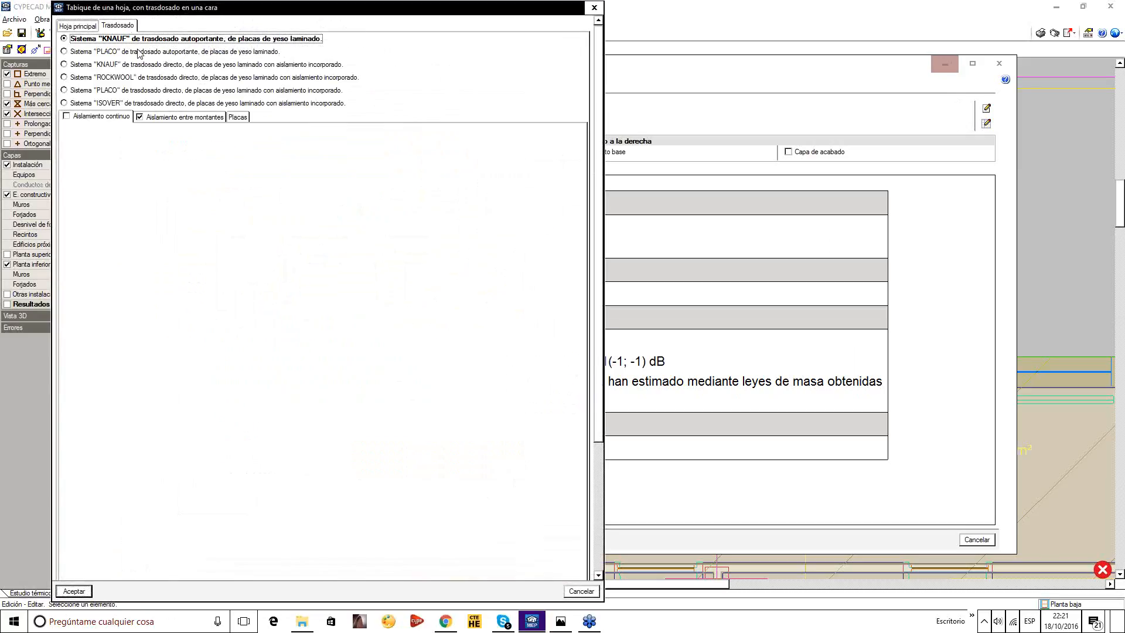
pyautogui.click(168, 120)
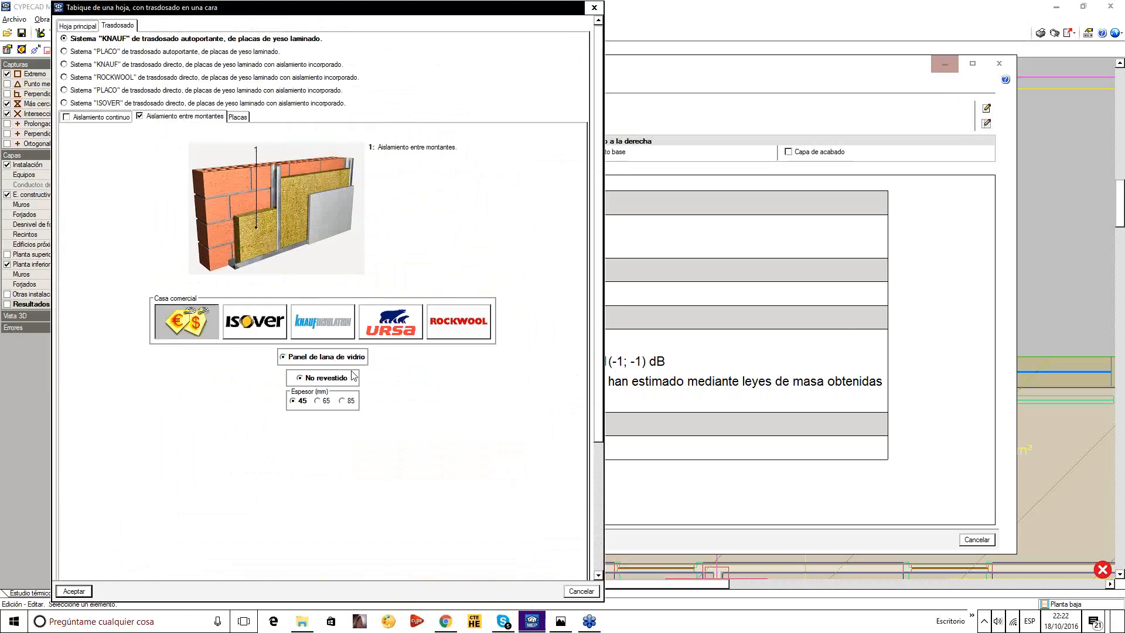
pyautogui.click(337, 326)
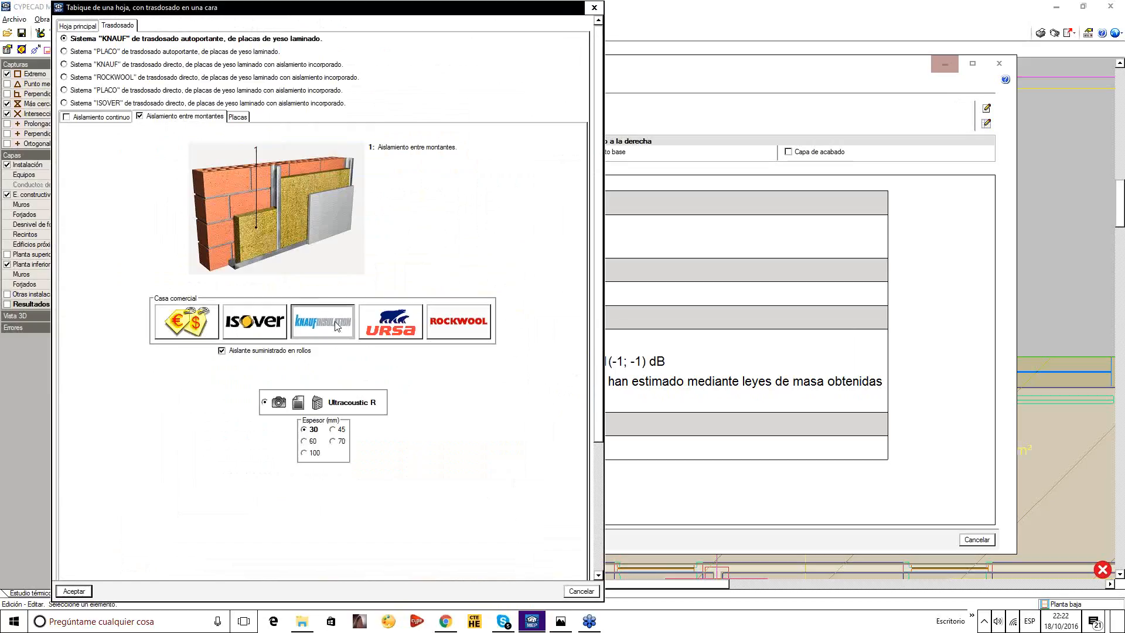
pyautogui.click(333, 442)
# Look through the first pages of the Knauf Insulation Ultracoustic catalogue in the browser and return to the partition settings.
pyautogui.click(318, 403)
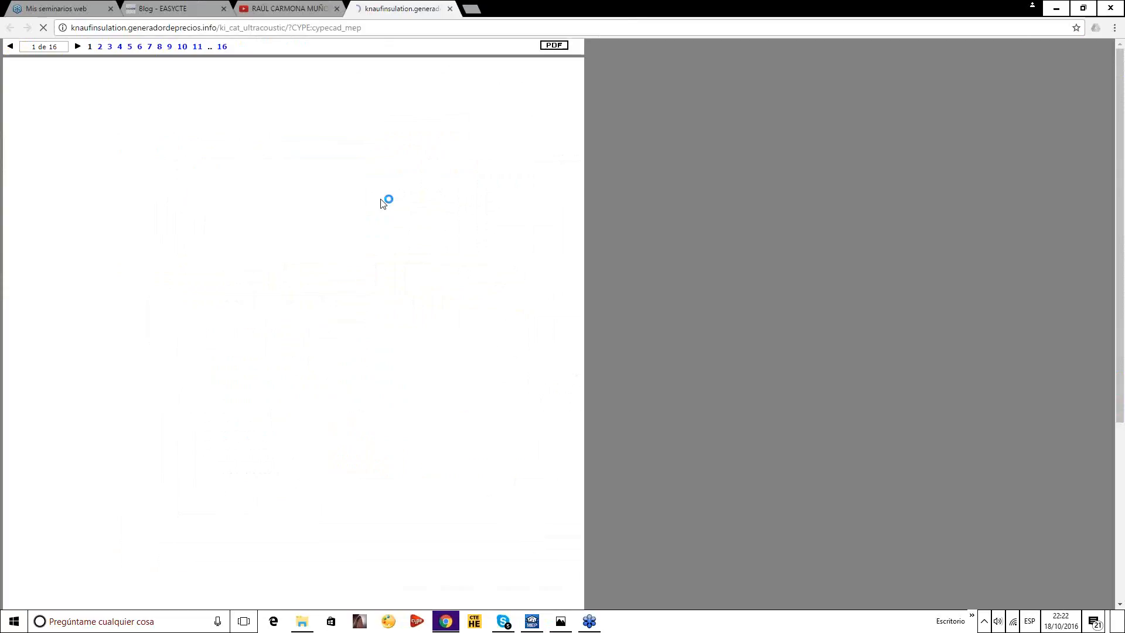
pyautogui.scroll(-4, 364, 214)
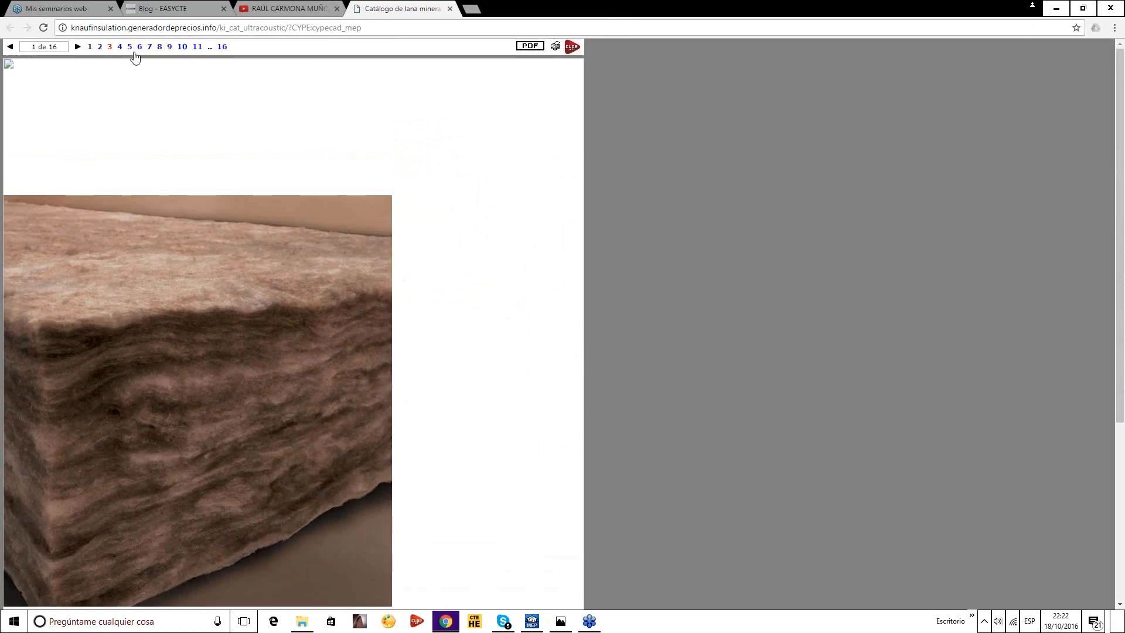
pyautogui.click(100, 48)
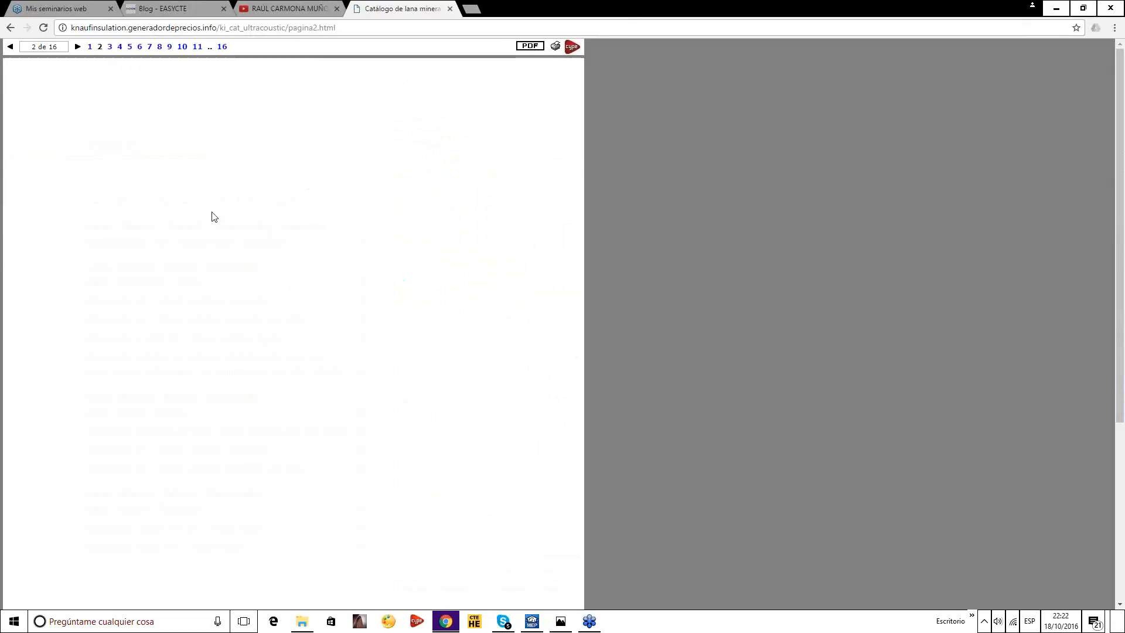
pyautogui.scroll(-3, 246, 249)
pyautogui.scroll(4, 181, 185)
pyautogui.click(450, 9)
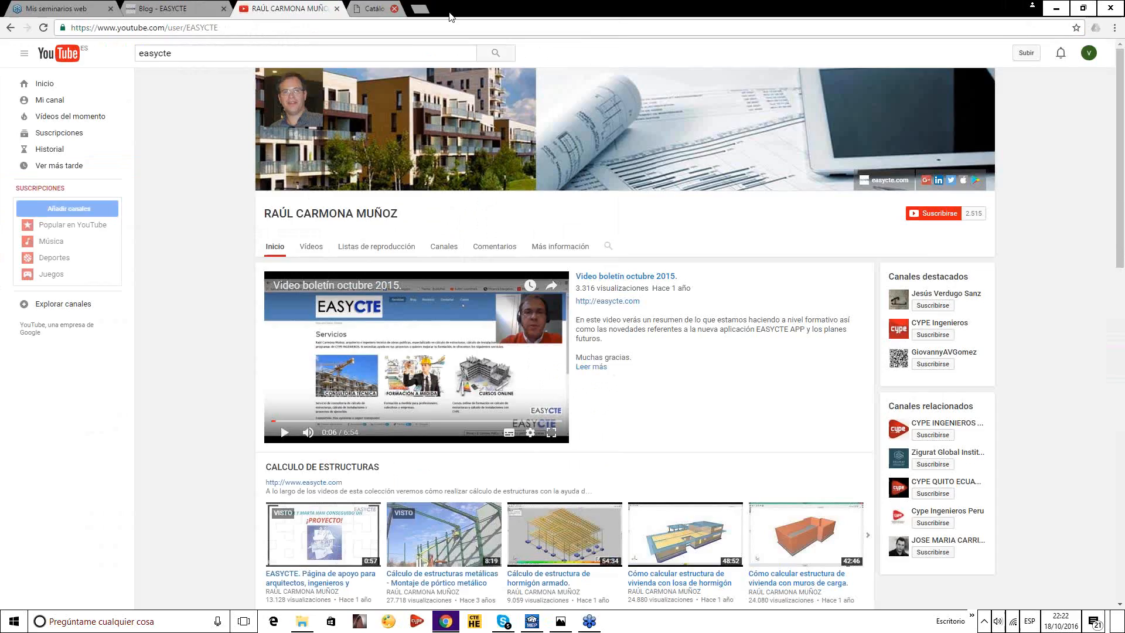
pyautogui.click(1055, 8)
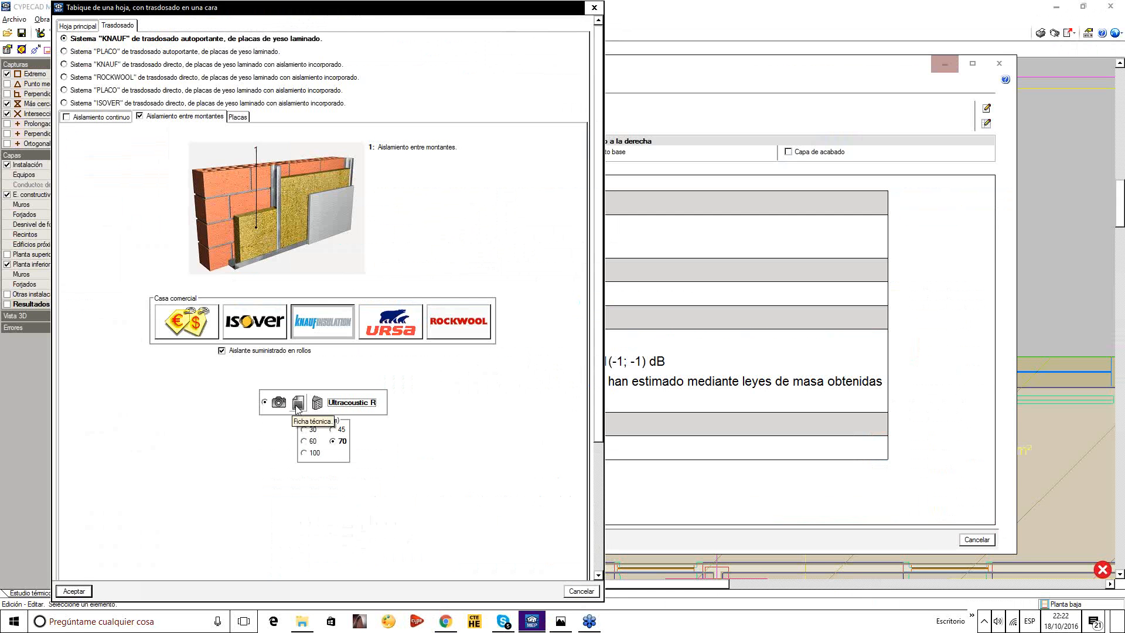
# Read the Ultracoustic R technical data sheet for its acoustic performance, dimensions and technical data.
pyautogui.click(298, 404)
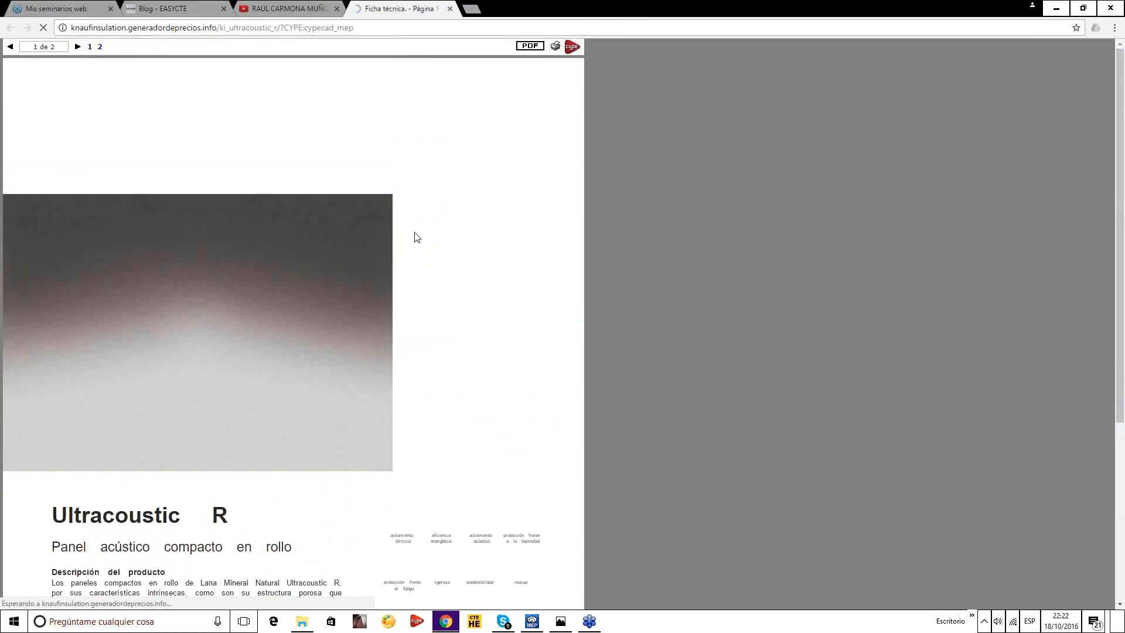
pyautogui.scroll(-5, 100, 228)
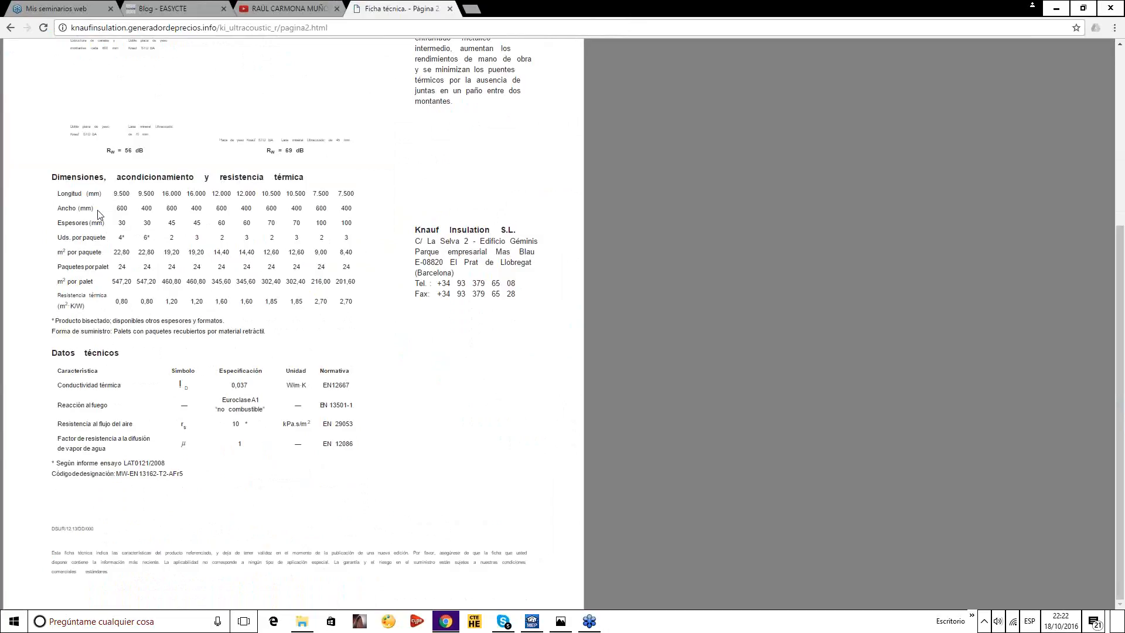
pyautogui.scroll(4, 177, 244)
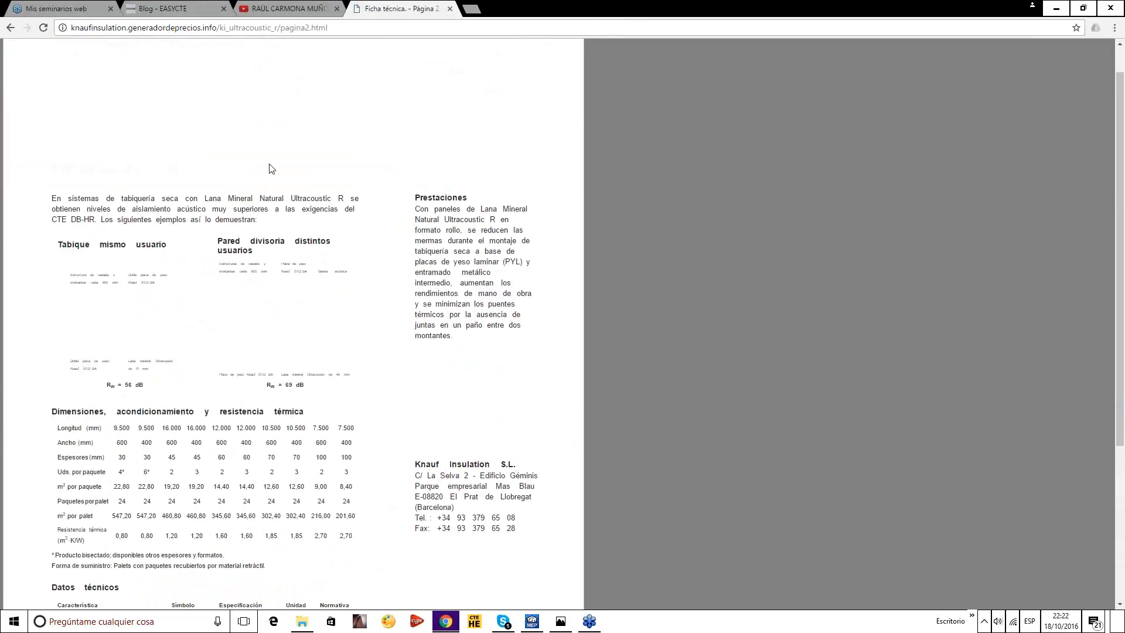
pyautogui.click(450, 10)
pyautogui.click(1056, 8)
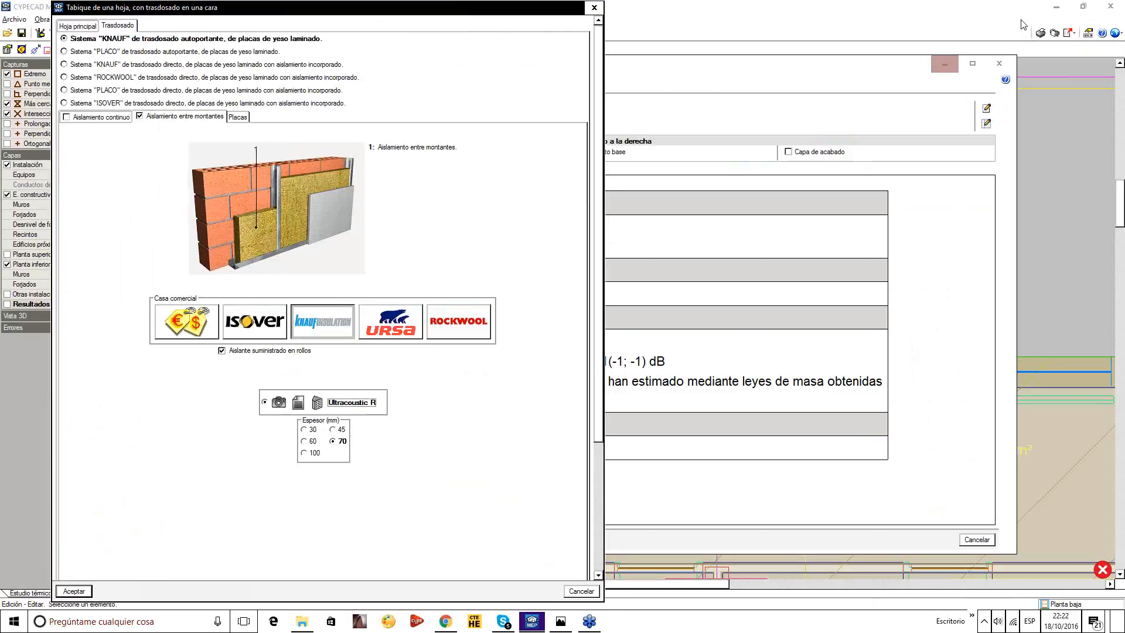
# Check the ISOVER insulation options, return to Knauf Insulation Ultracoustic R at 70 mm and save the lined partition type.
pyautogui.click(278, 322)
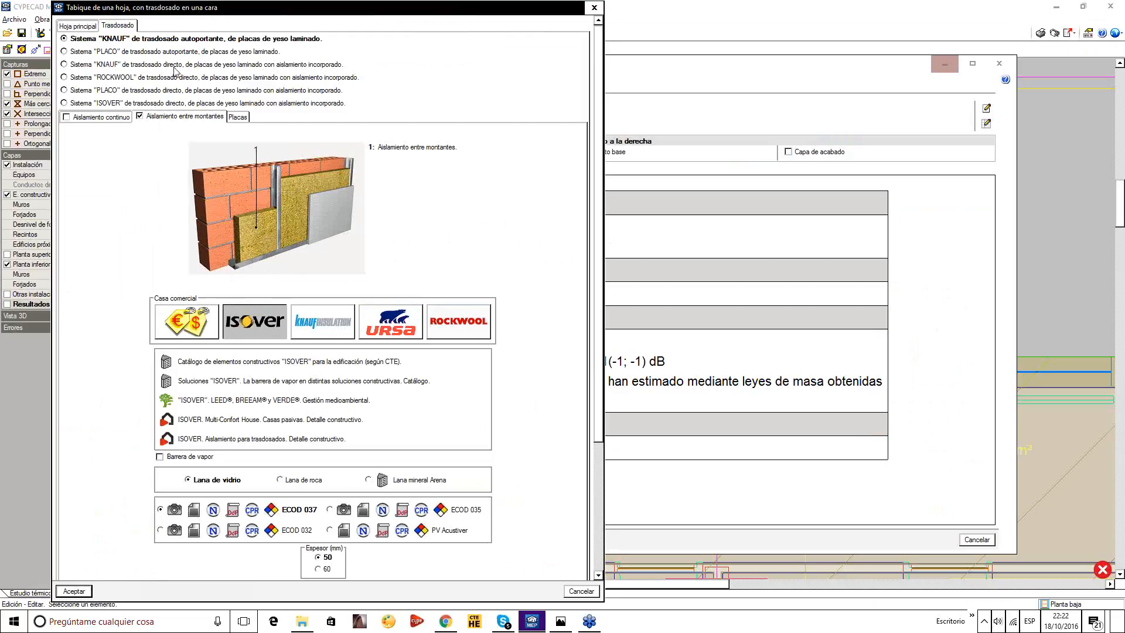
pyautogui.click(328, 321)
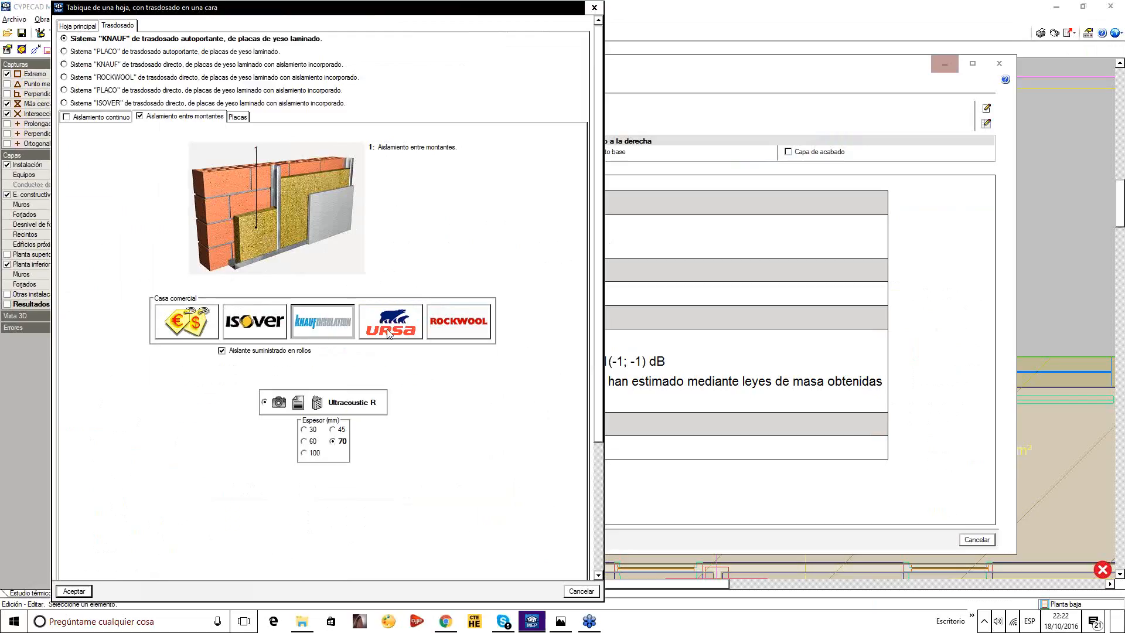
pyautogui.scroll(-1, 345, 363)
pyautogui.click(78, 592)
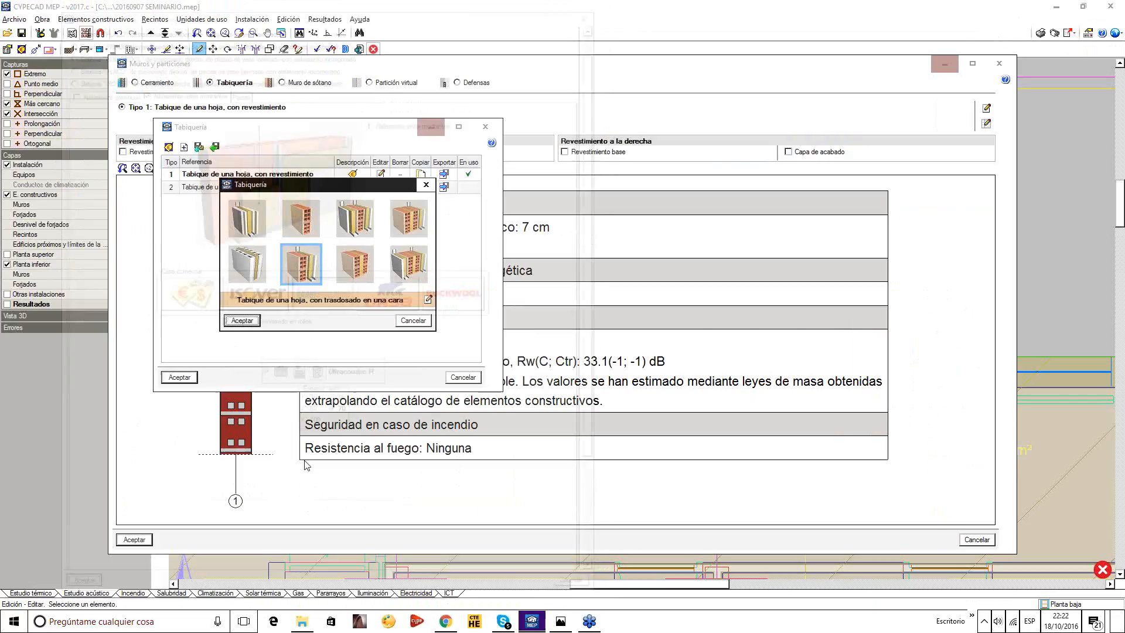
pyautogui.click(260, 324)
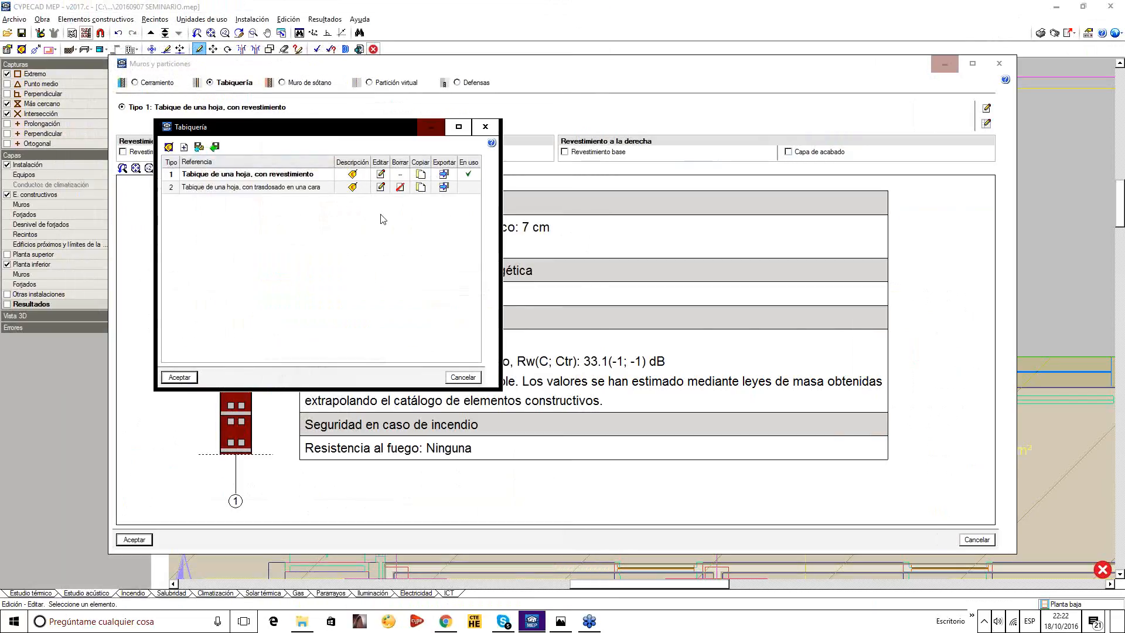
# Review the acoustic characterisation and main-leaf layers of the partition type lined on one face, leaving the type as it is.
pyautogui.click(354, 186)
pyautogui.click(199, 329)
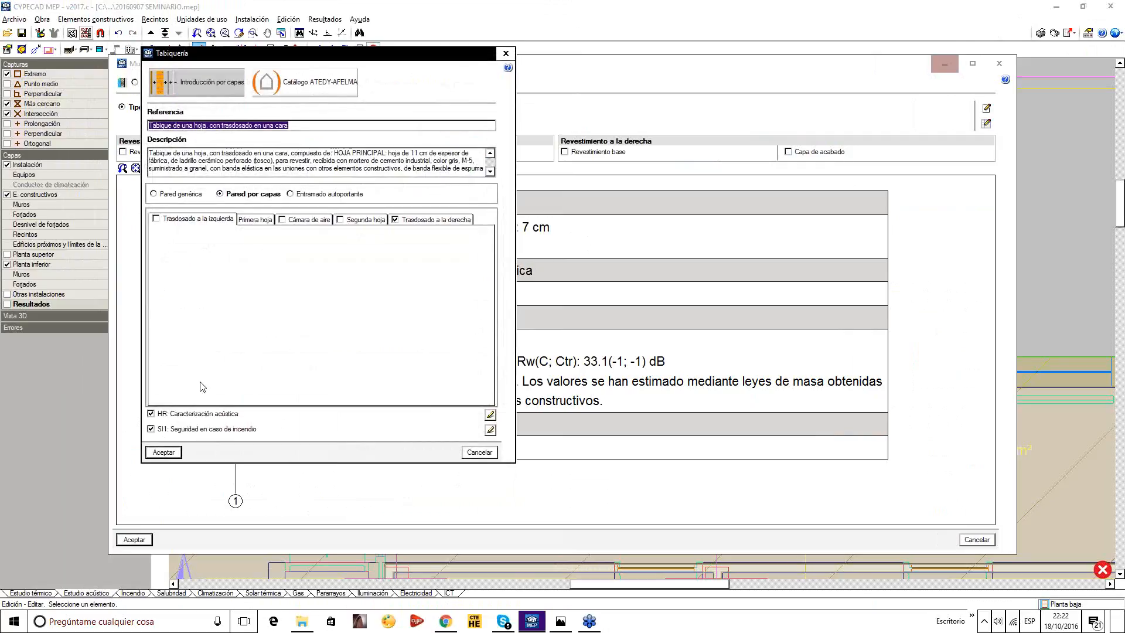
pyautogui.click(490, 415)
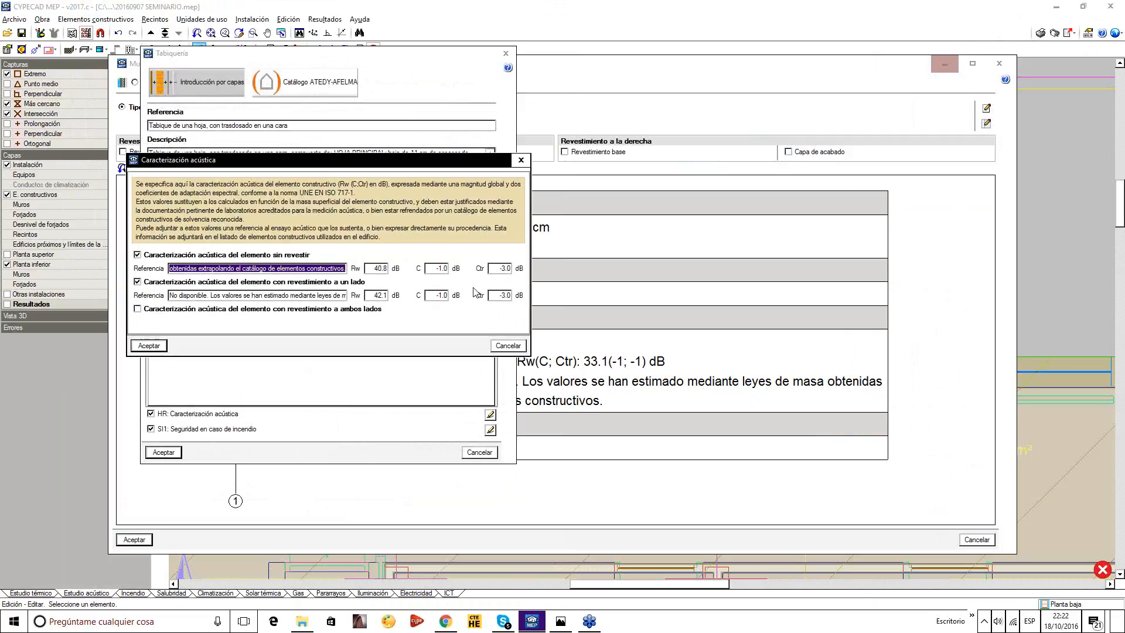
pyautogui.click(520, 161)
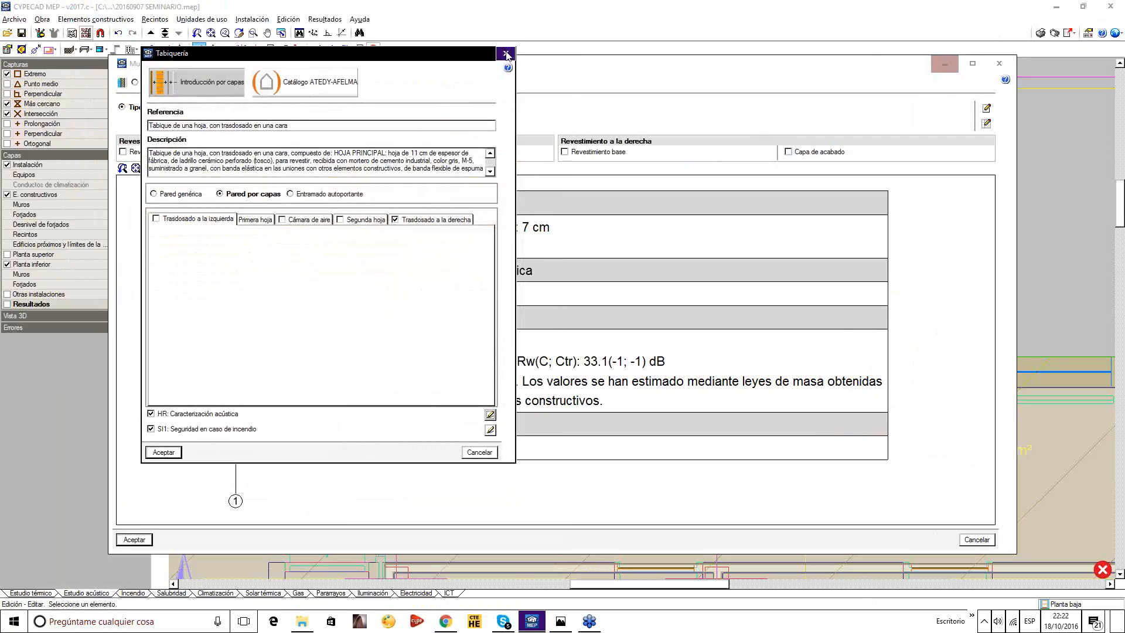
pyautogui.click(264, 220)
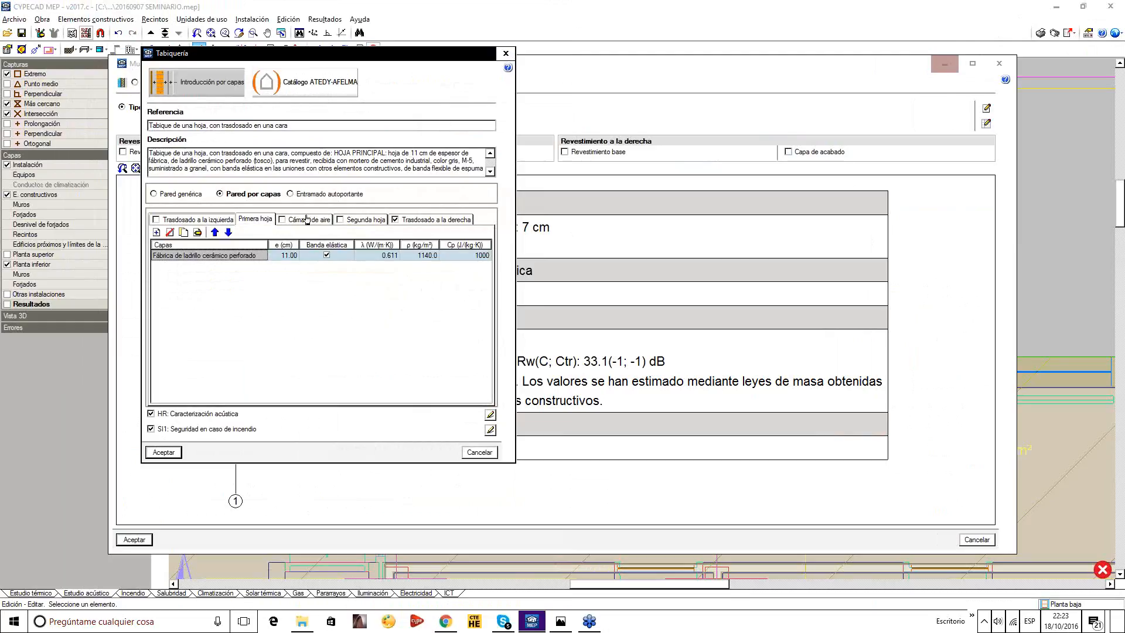
pyautogui.click(218, 221)
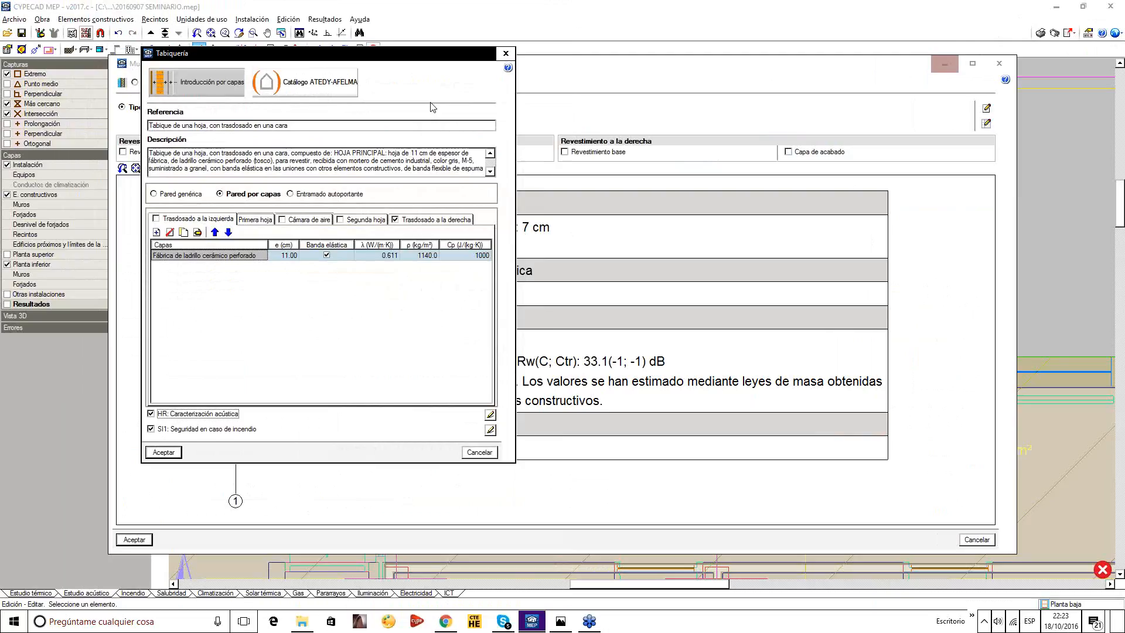
pyautogui.click(505, 53)
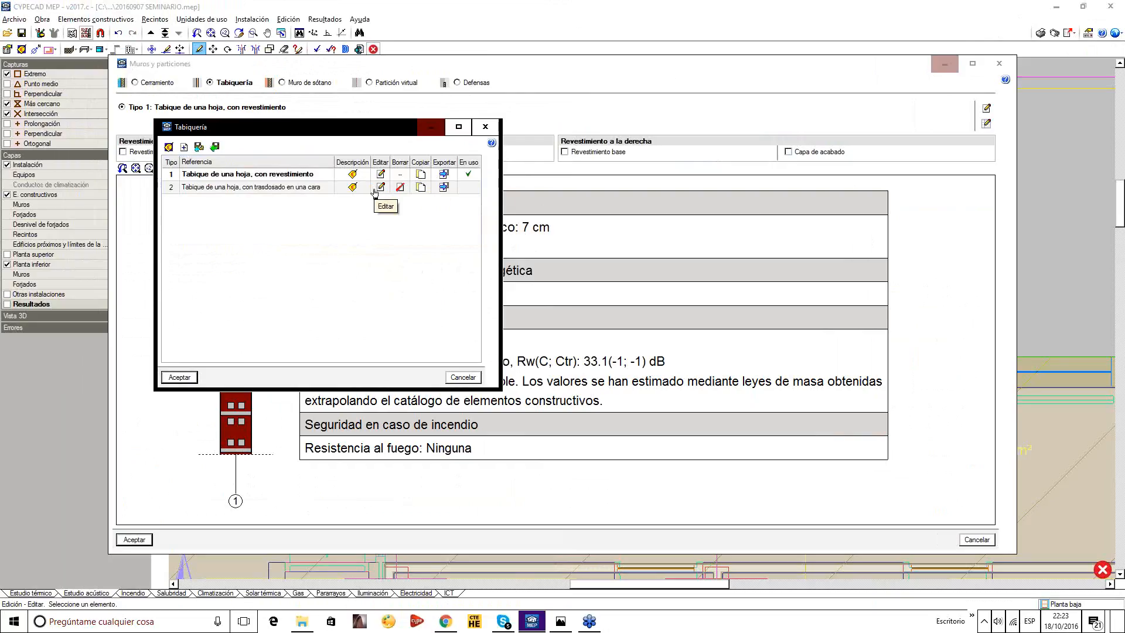
# Redefine partition type 2 as a two-leaf coated partition with a first leaf of 24x11x5 cm perforated ceramic brick.
pyautogui.click(376, 191)
pyautogui.click(351, 270)
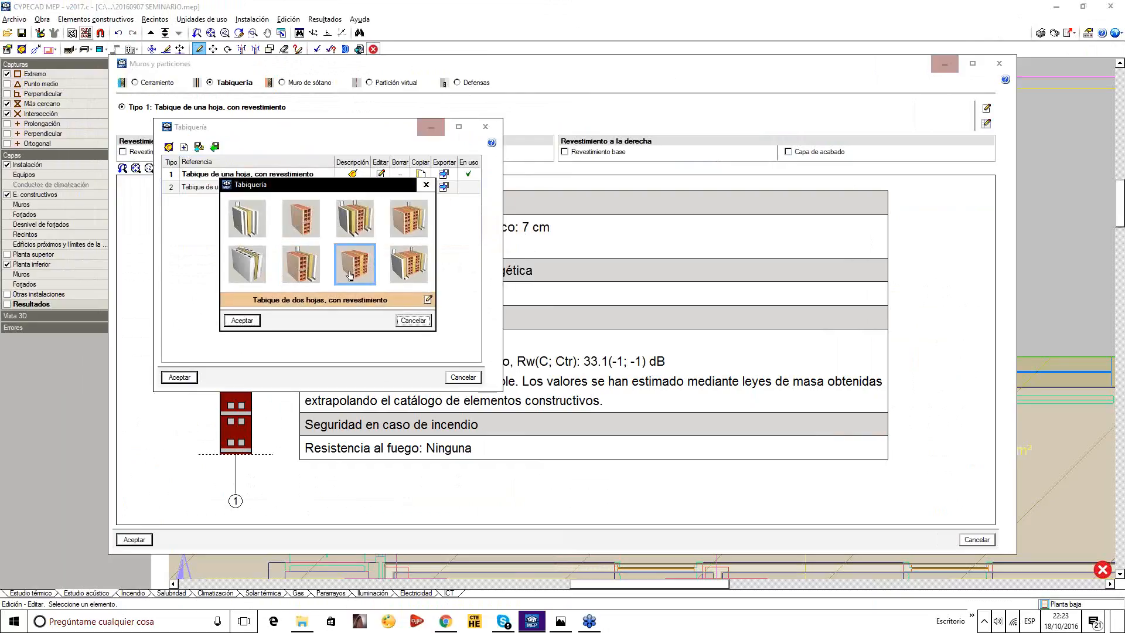
pyautogui.click(428, 299)
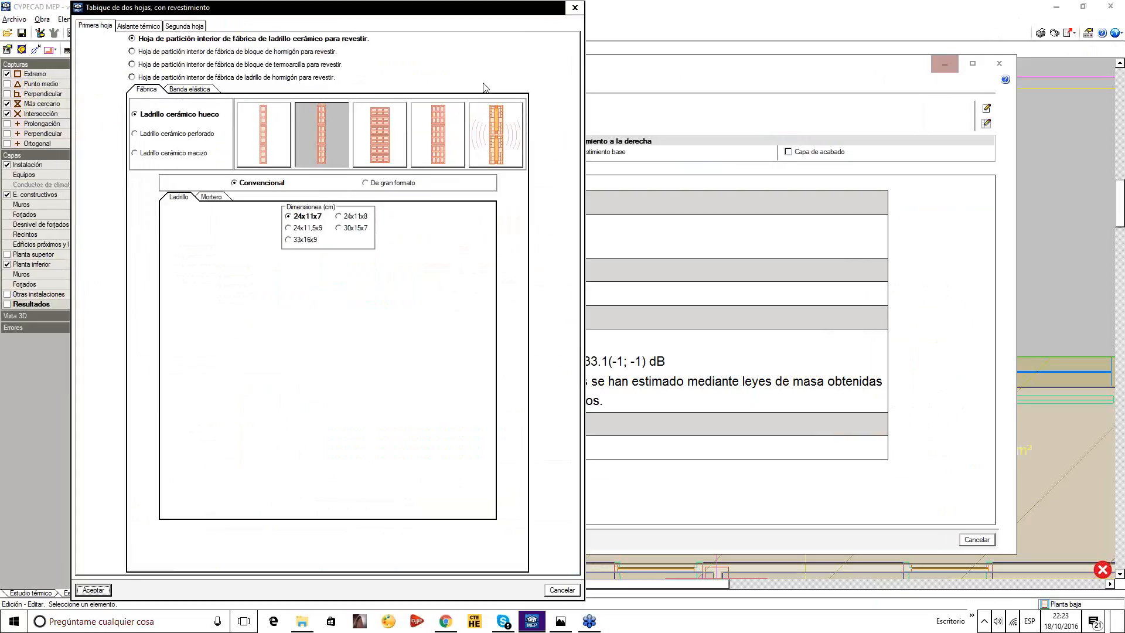
pyautogui.click(304, 52)
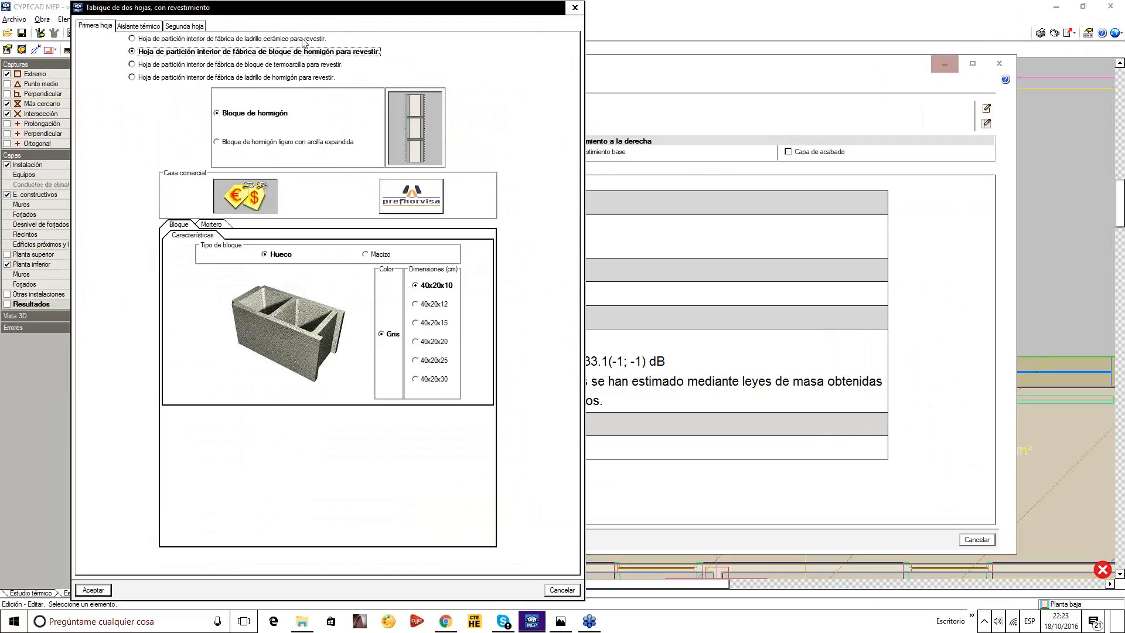
pyautogui.click(281, 39)
pyautogui.click(186, 133)
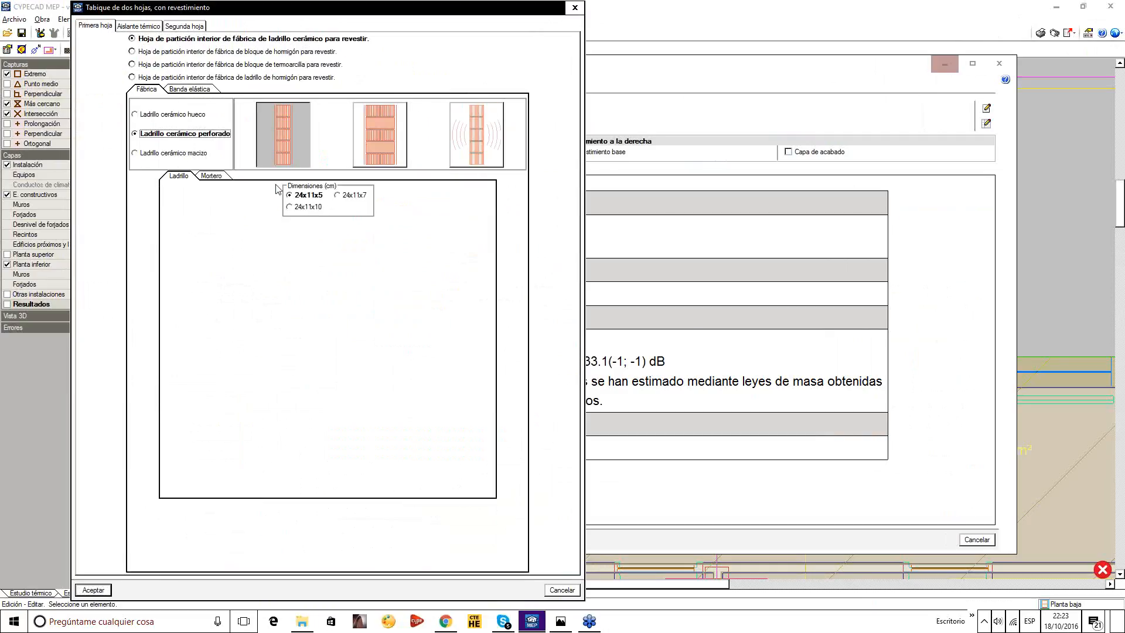
pyautogui.click(98, 592)
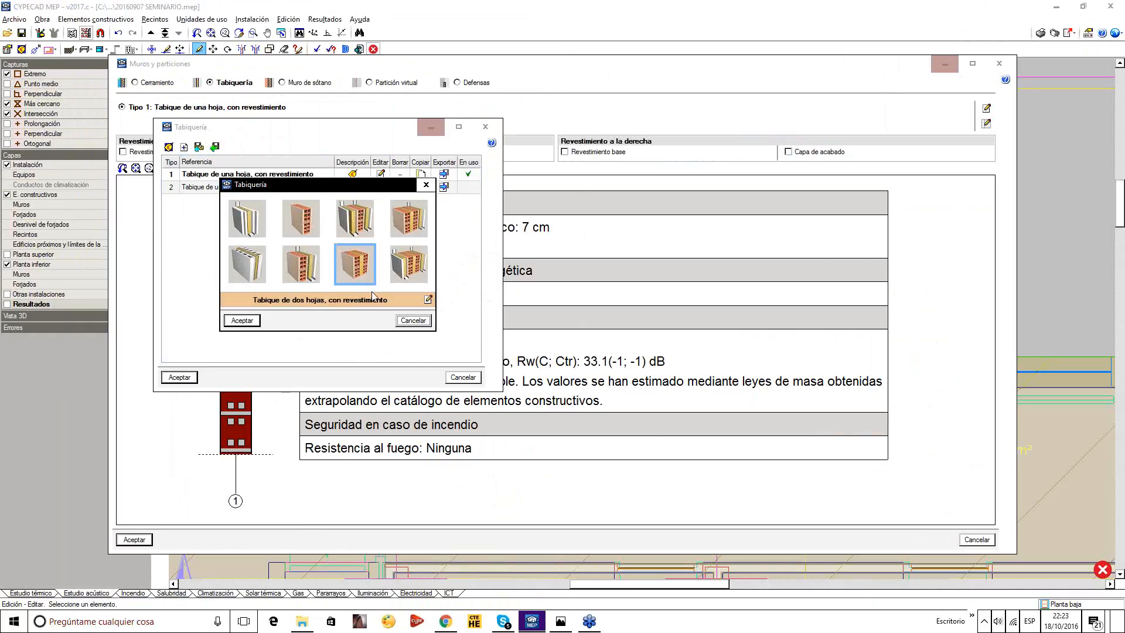
pyautogui.click(242, 320)
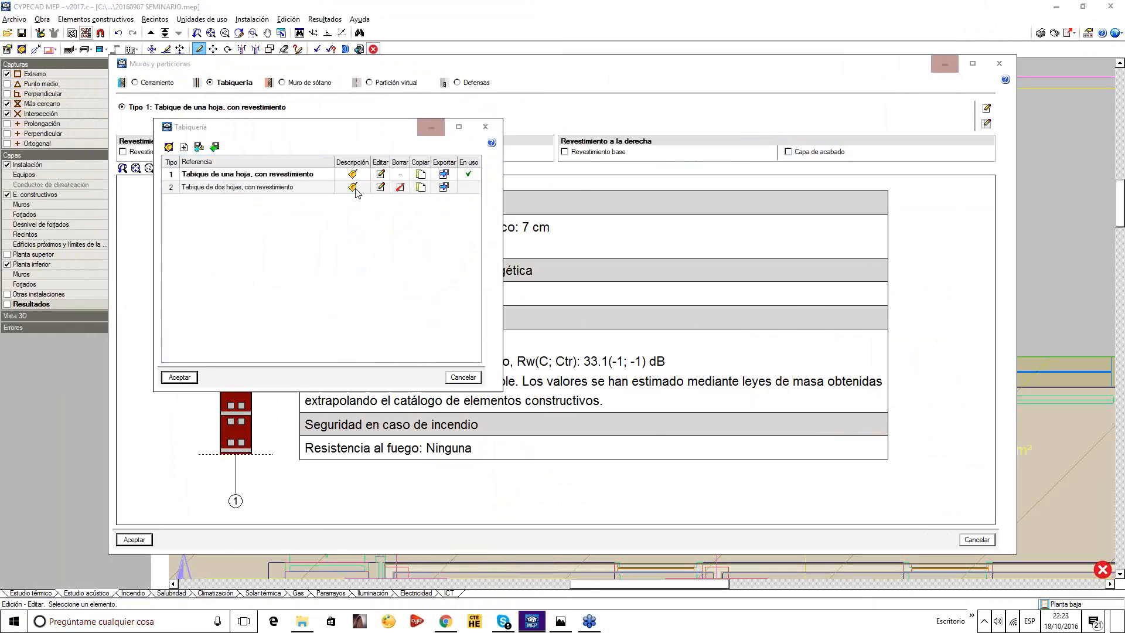
# Check the acoustic characterisation of the two-leaf partition type and save the list of partition types.
pyautogui.click(196, 327)
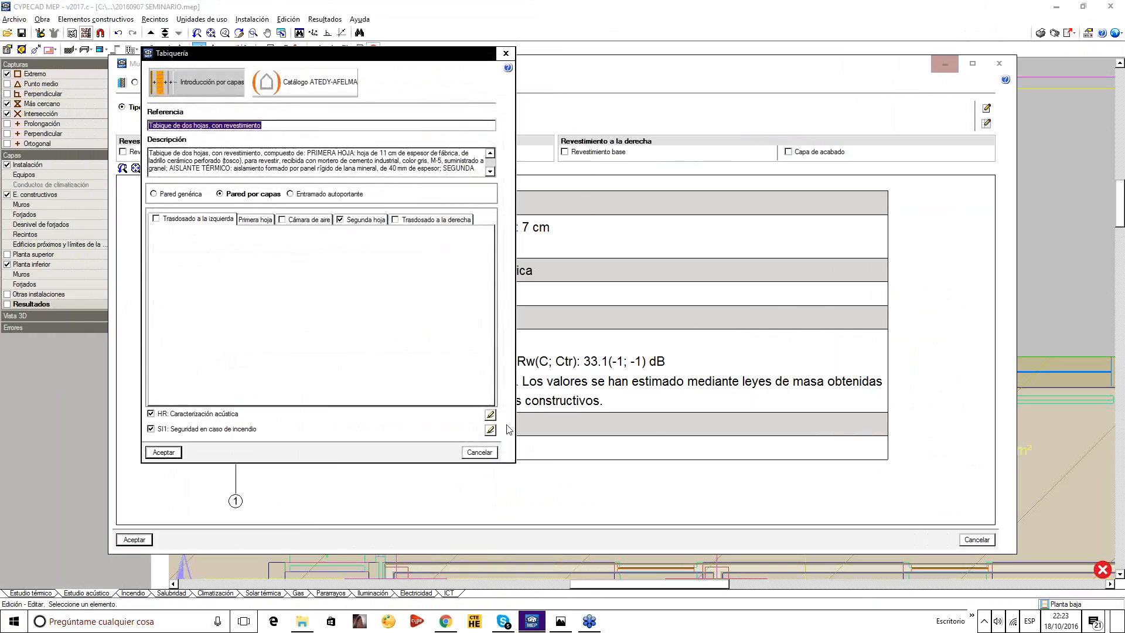
pyautogui.click(490, 415)
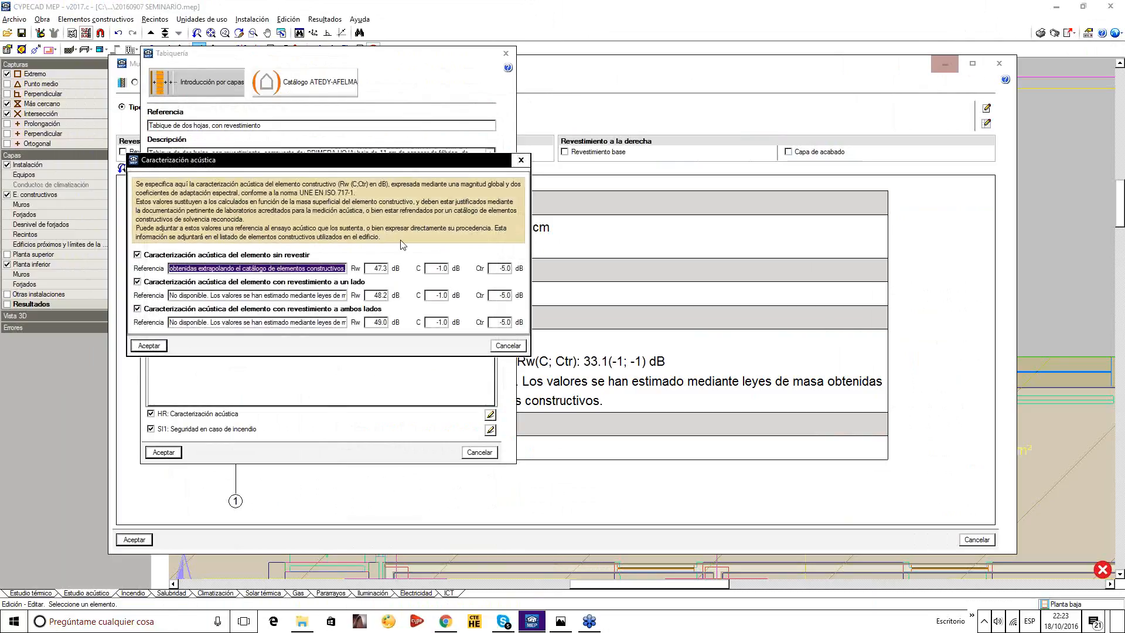
pyautogui.click(159, 346)
pyautogui.click(164, 452)
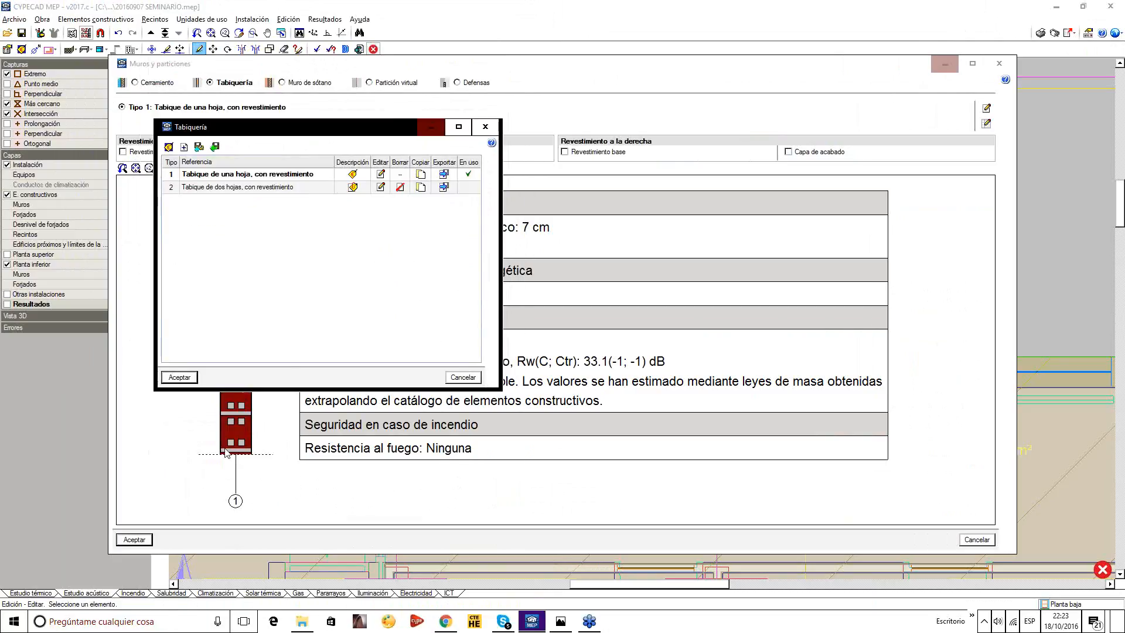
pyautogui.click(179, 377)
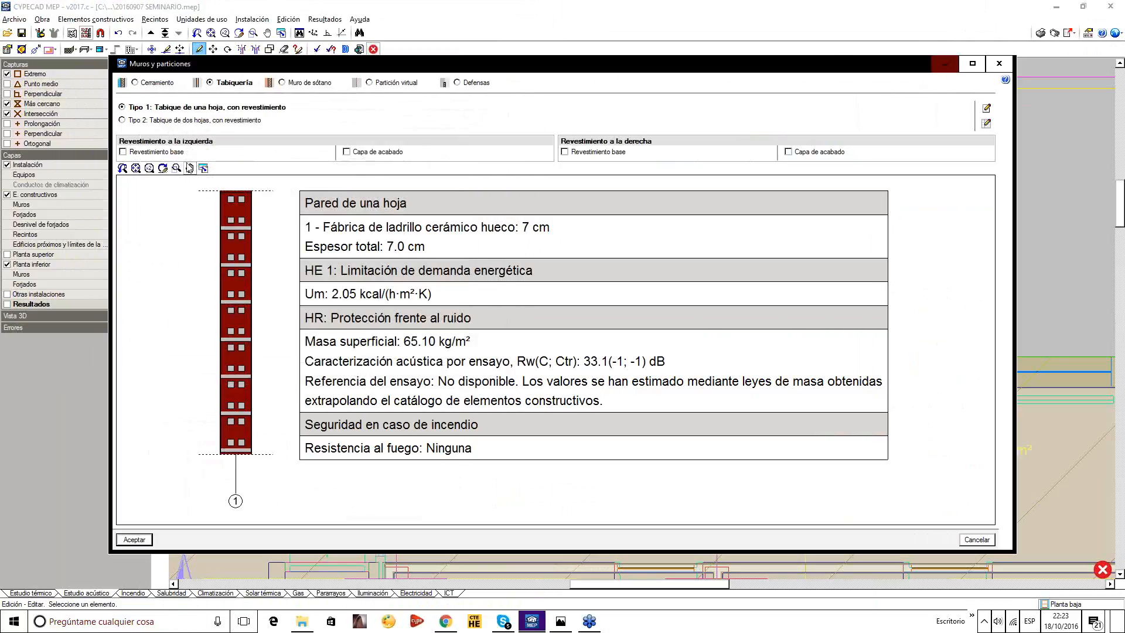
# Assign type 2, the two-leaf coated partition, to the wall between ASEO 1 and LAVADERO.
pyautogui.click(191, 120)
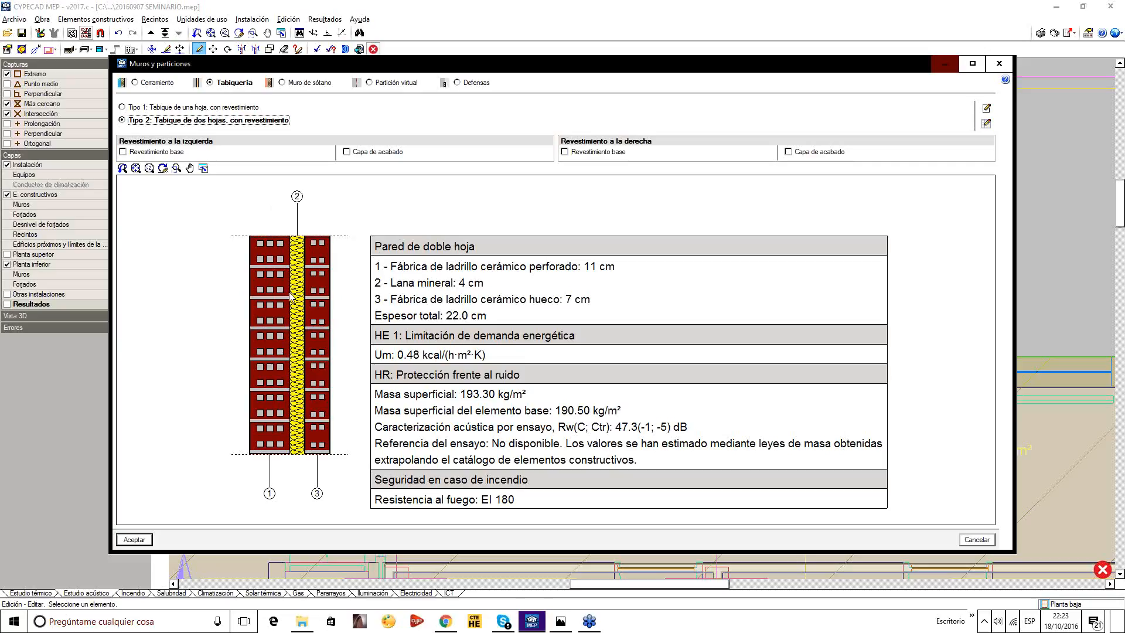
pyautogui.scroll(2, 293, 289)
pyautogui.scroll(-3, 298, 285)
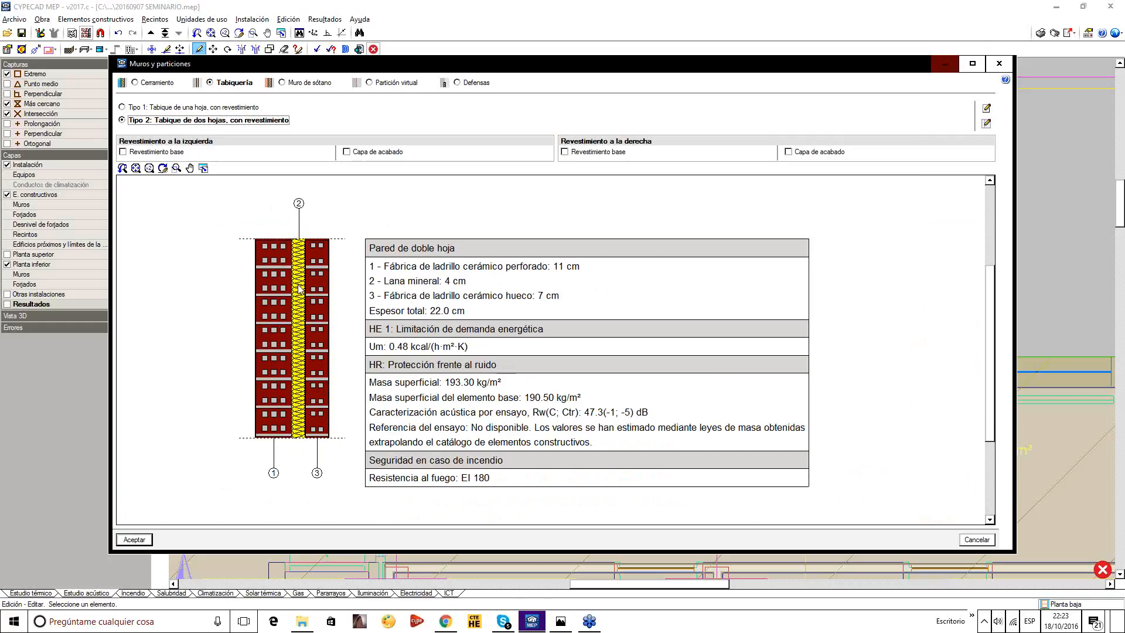
pyautogui.click(147, 538)
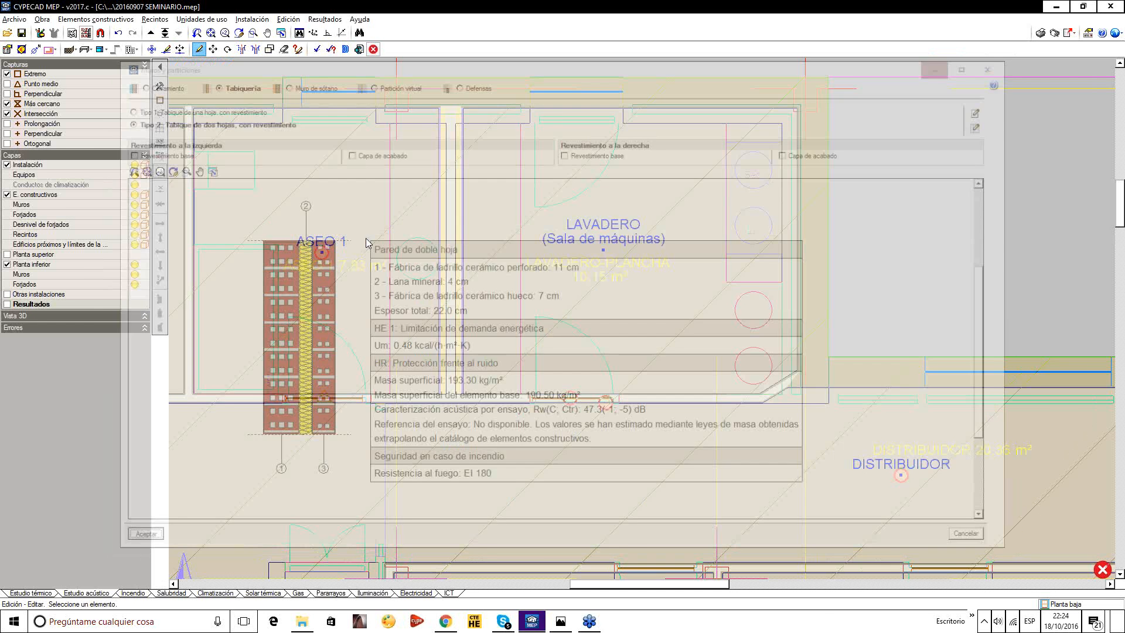
# Assign the two-leaf partition type to the wall between LAVADERO and DISTRIBUIDOR.
pyautogui.scroll(2, 497, 255)
pyautogui.scroll(-3, 477, 252)
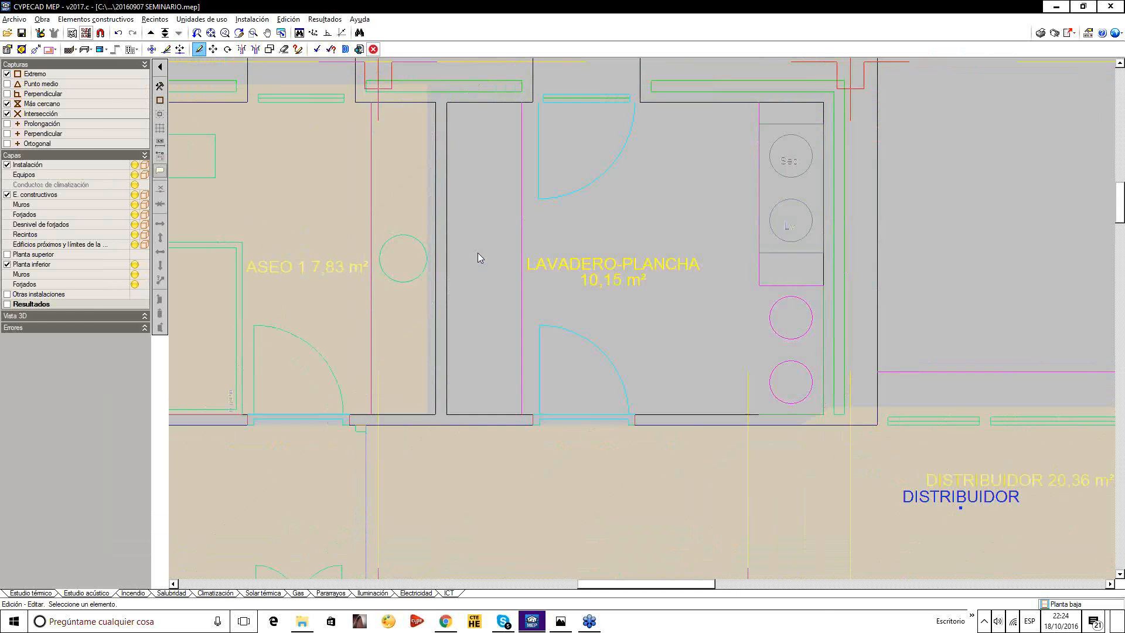
pyautogui.click(500, 388)
pyautogui.click(221, 125)
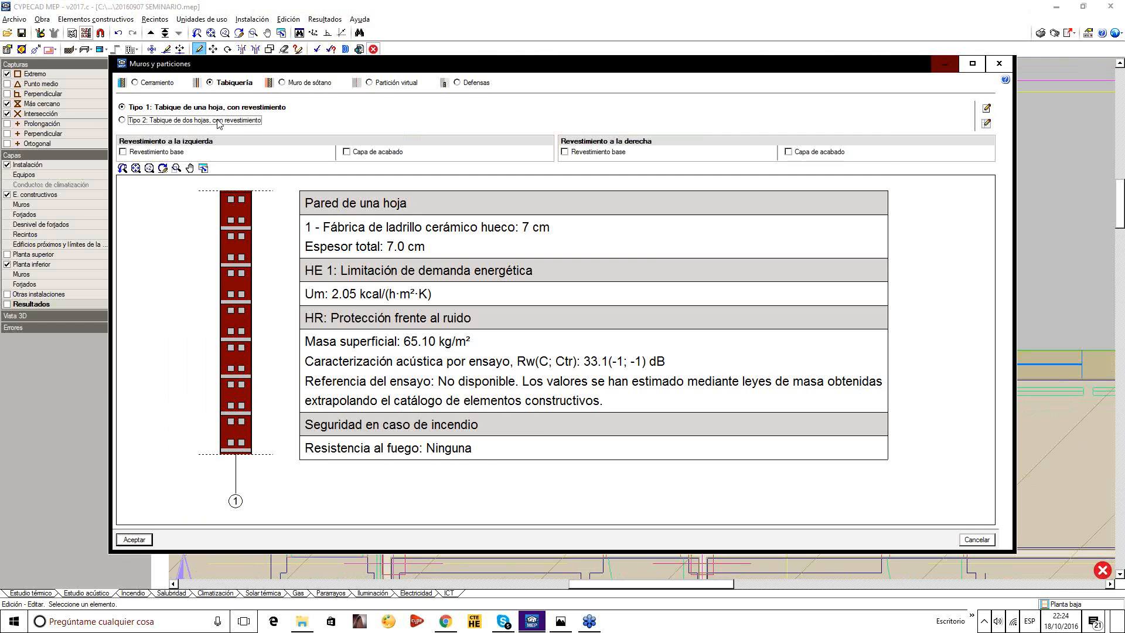
pyautogui.click(134, 539)
pyautogui.scroll(-2, 516, 320)
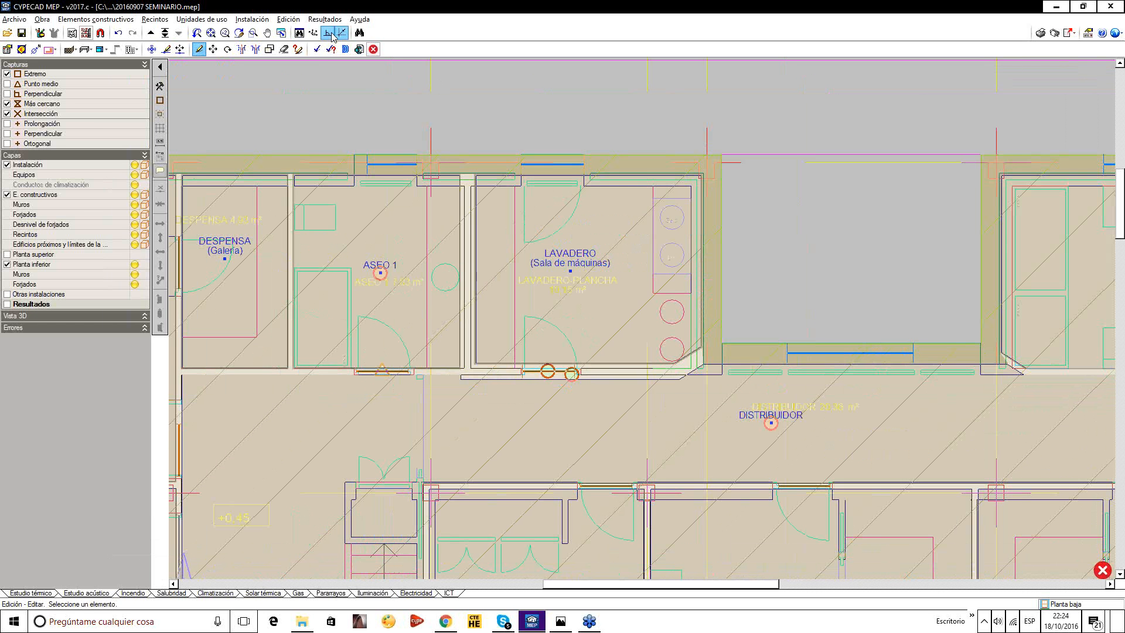
# Recalculate the acoustic study and examine the compliance results of ASEO 1 and the LAVADERO wall facing DISTRIBUIDOR.
pyautogui.click(317, 50)
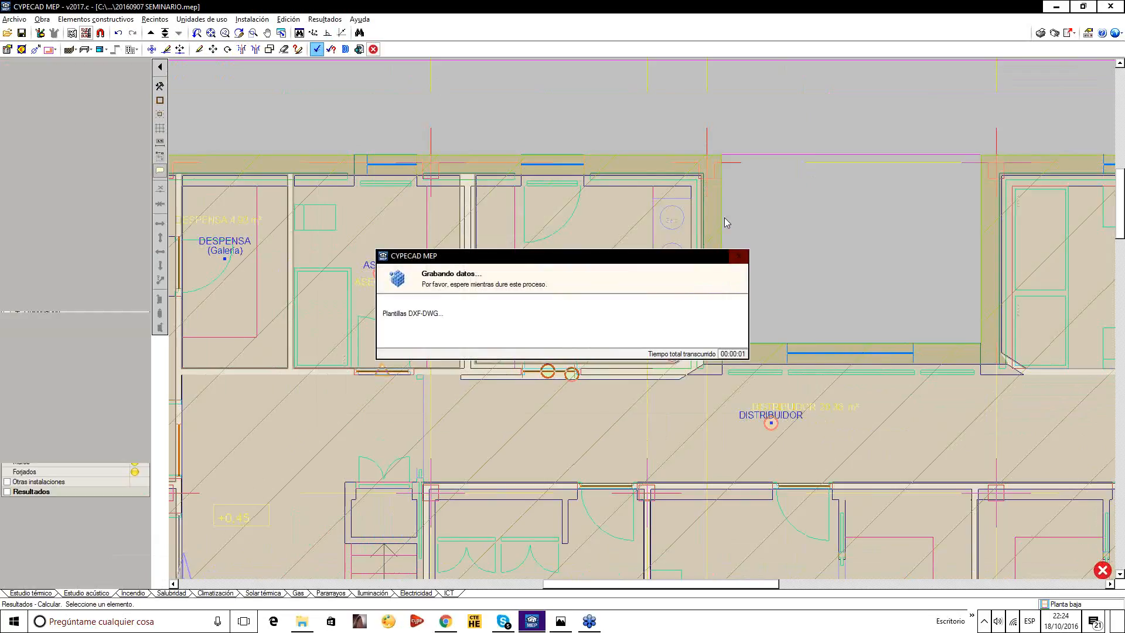
pyautogui.moveTo(376, 278)
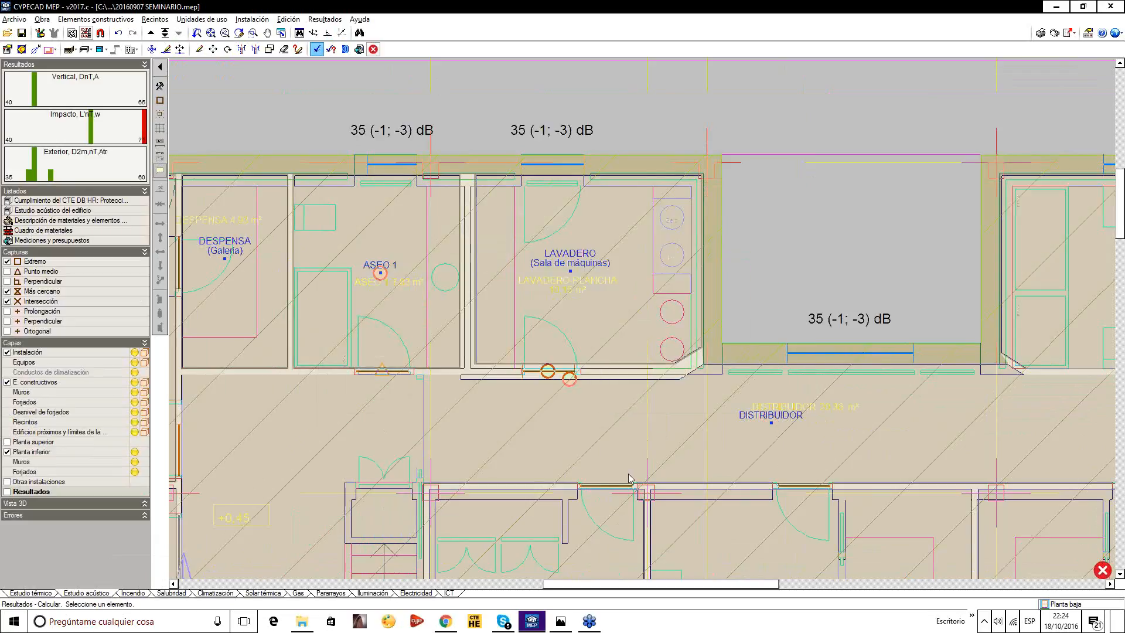
pyautogui.moveTo(629, 477); pyautogui.dragTo(483, 464, button='middle')
pyautogui.moveTo(249, 274)
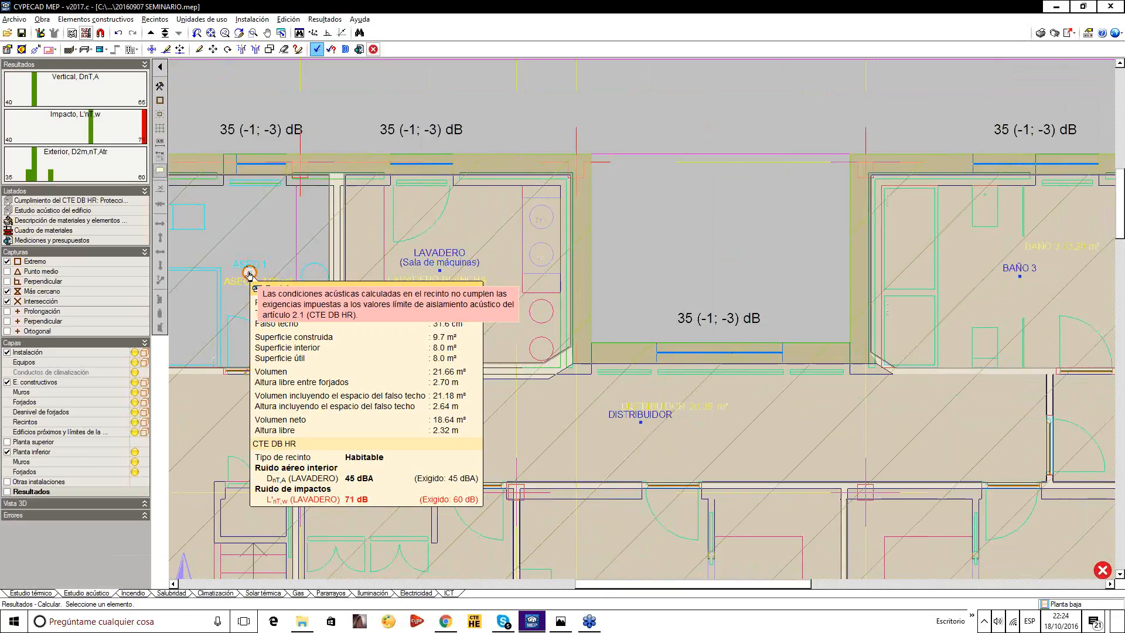
pyautogui.scroll(2, 249, 273)
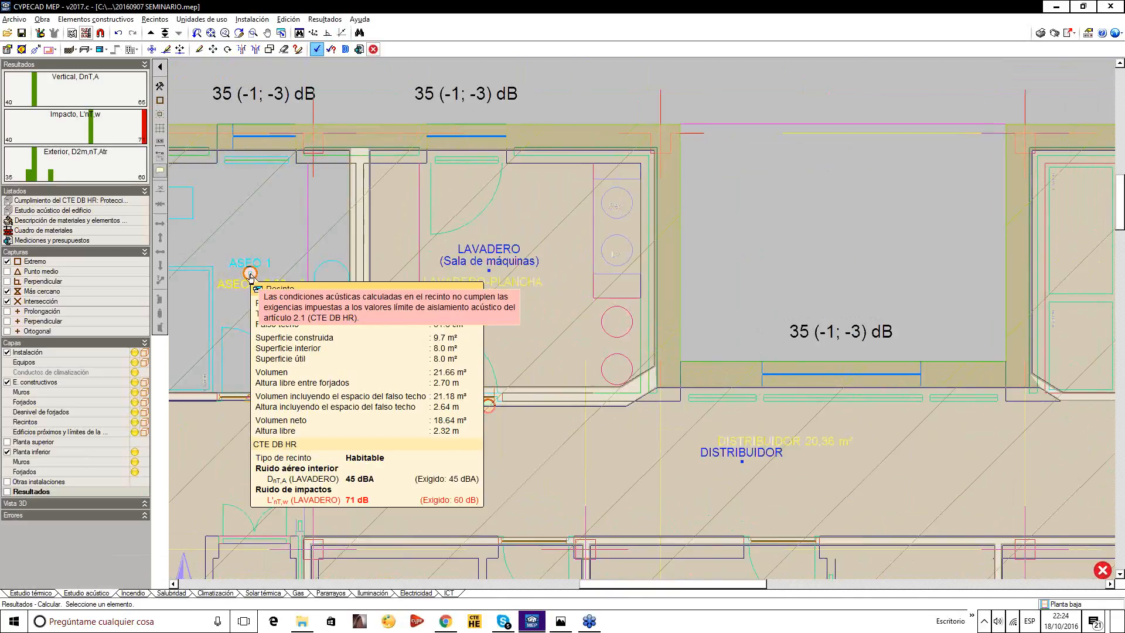
pyautogui.moveTo(489, 410)
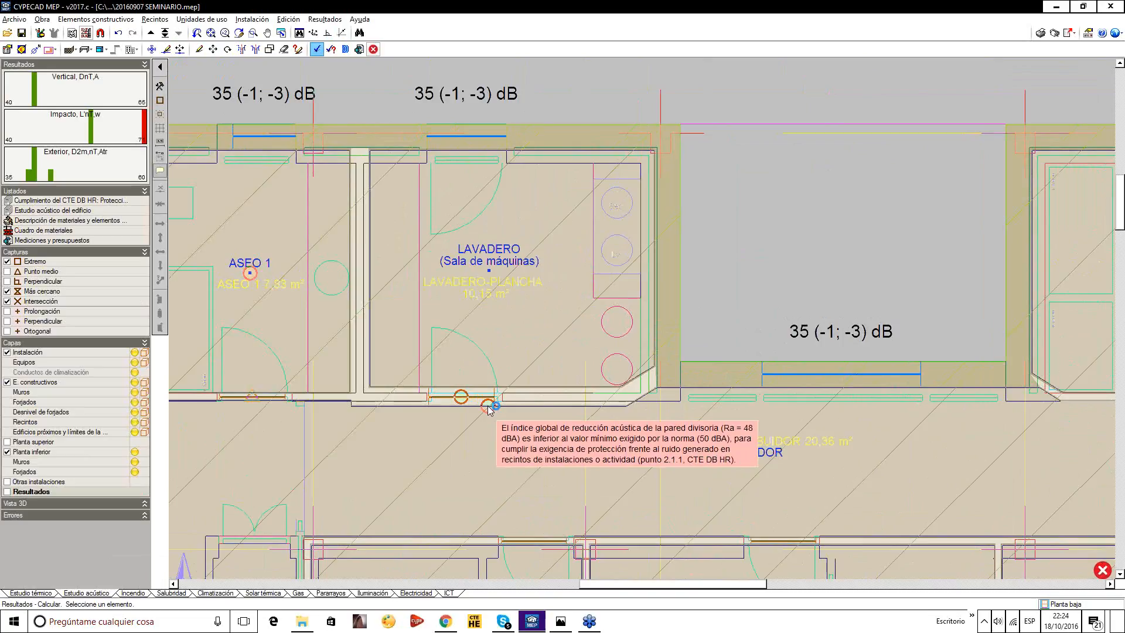
# Set the two-leaf partition type's Rw to 52 dB for the uncoated element and for coating on one side and both sides.
pyautogui.click(198, 50)
pyautogui.click(526, 400)
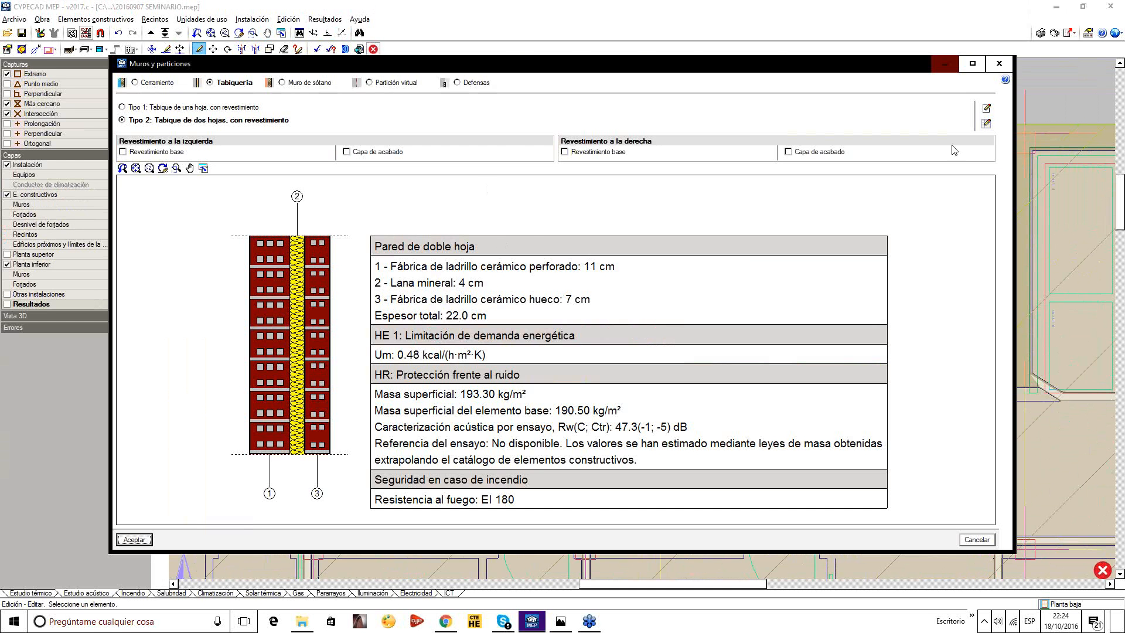
pyautogui.click(985, 109)
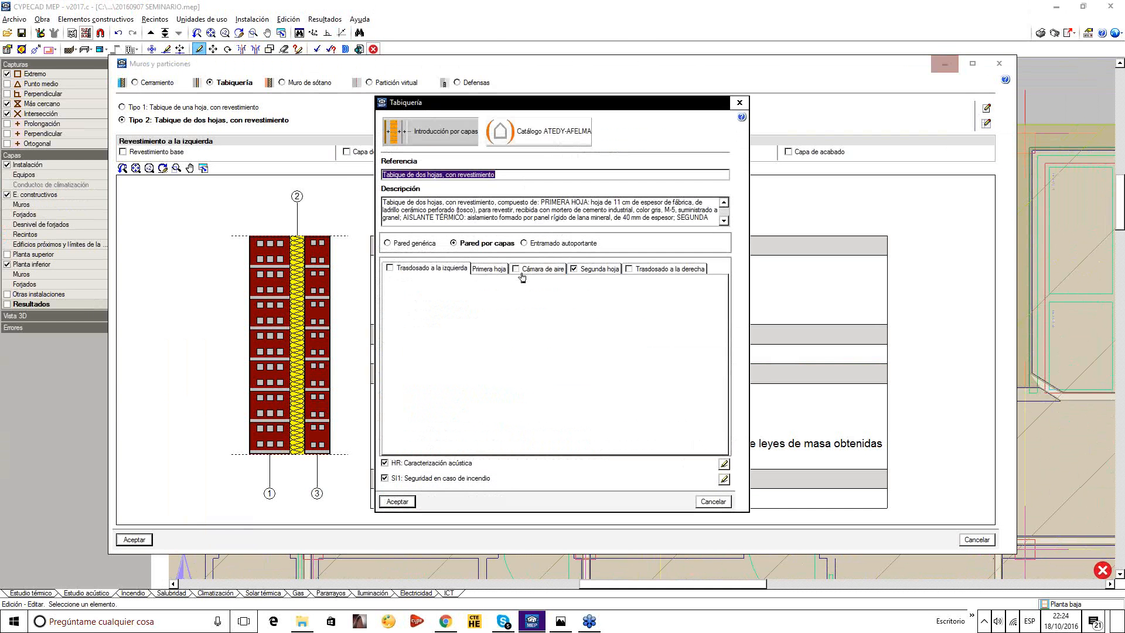
pyautogui.click(724, 463)
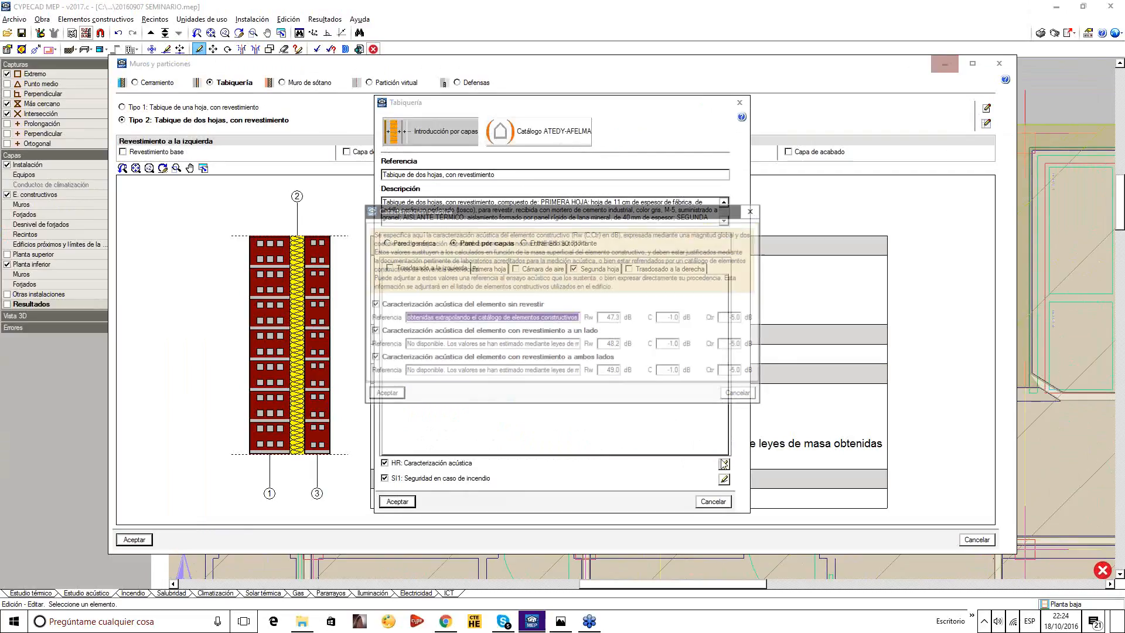
pyautogui.press('Tab')
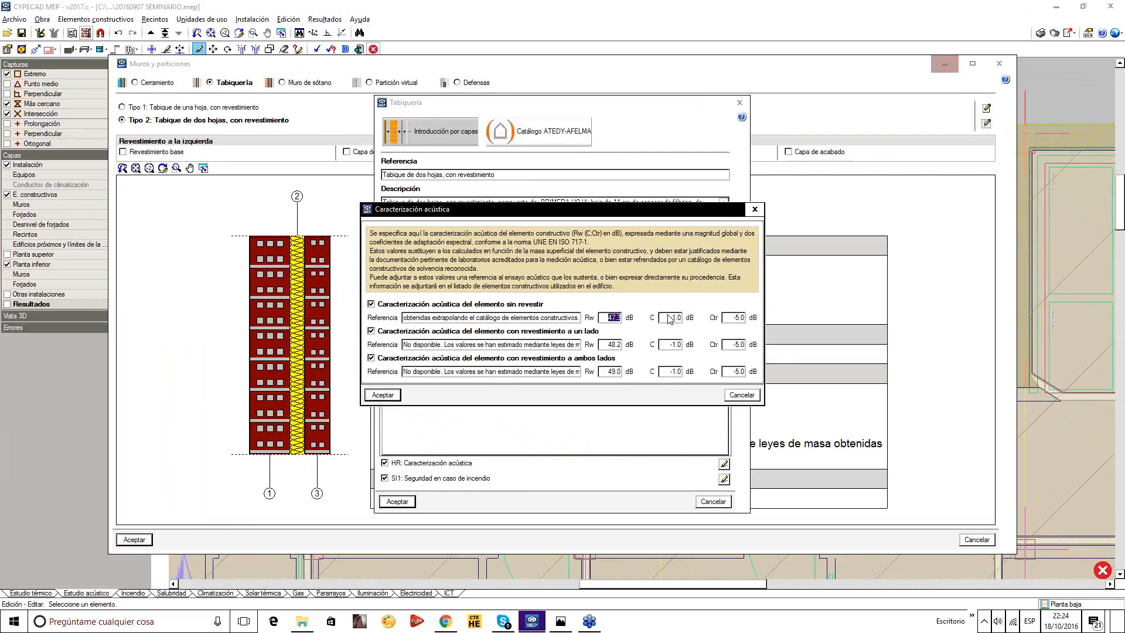
pyautogui.write('52')
pyautogui.doubleClick(603, 344)
pyautogui.write('52')
pyautogui.click(383, 395)
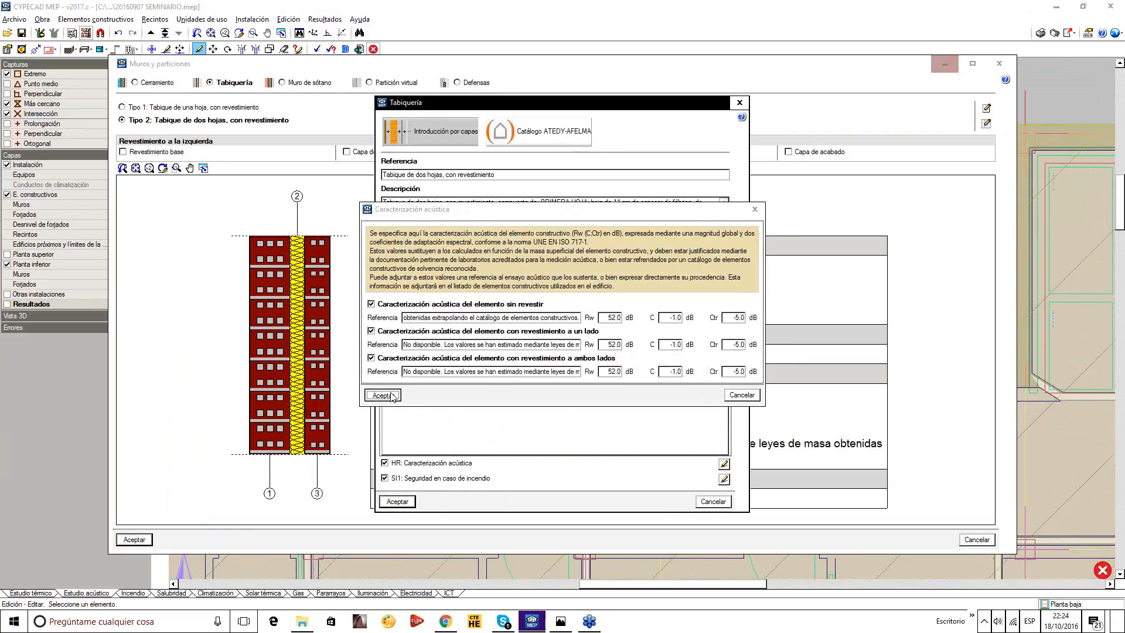
pyautogui.click(398, 500)
pyautogui.click(129, 540)
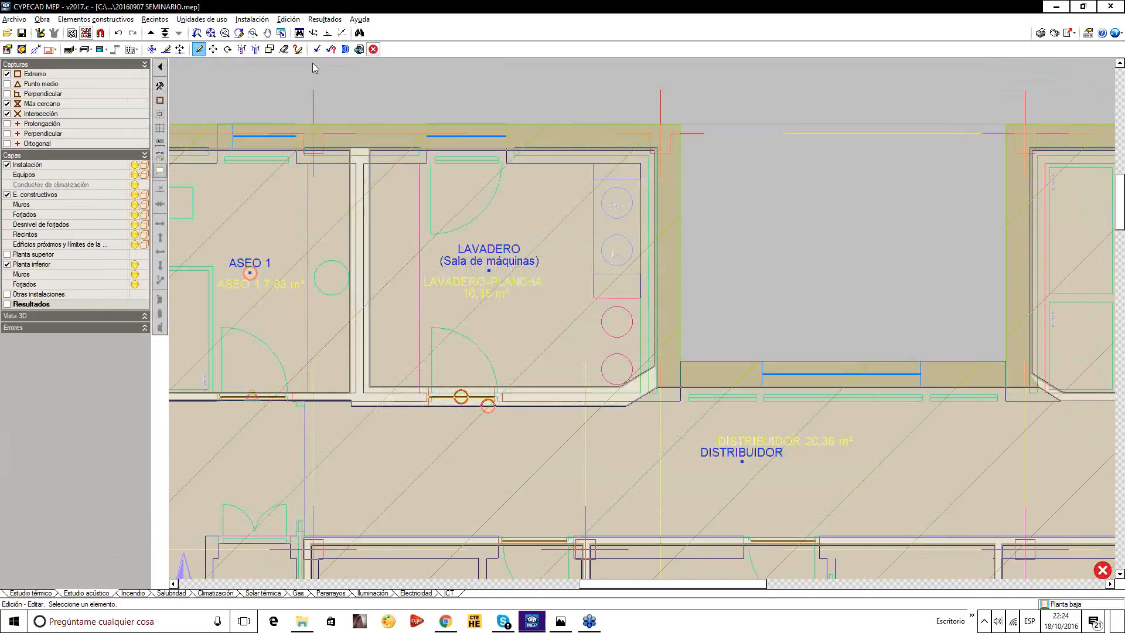
# Recalculate the acoustic study.
pyautogui.click(317, 49)
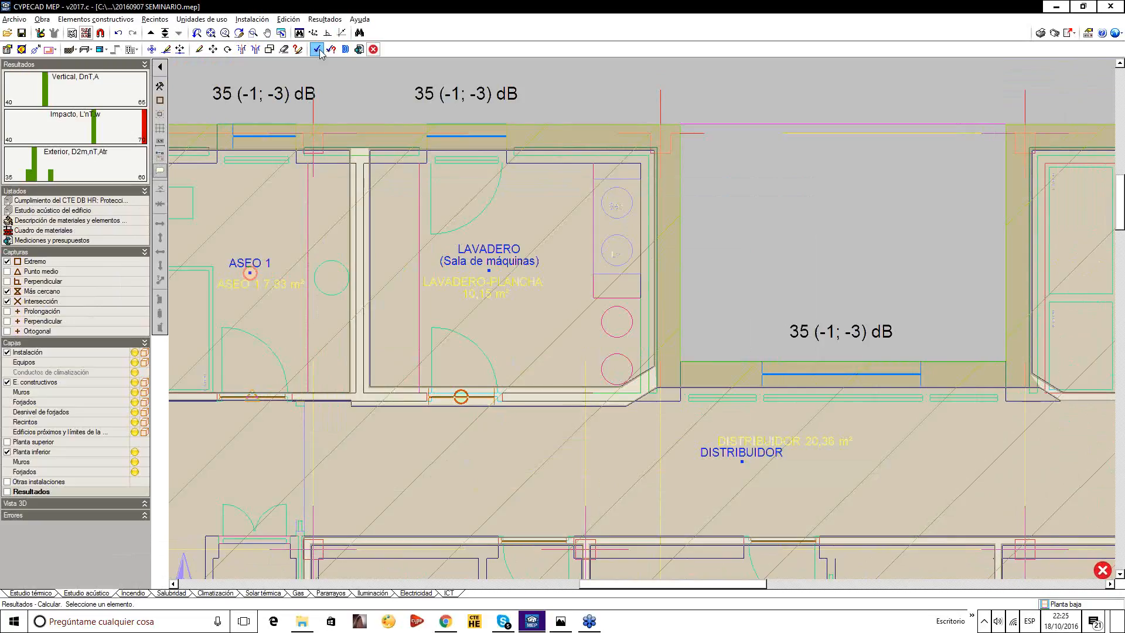
# From the door between LAVADERO and DISTRIBUIDOR, add the new door type "Puerta cortafuegos, de acero galvanizado" from the price generator.
pyautogui.click(199, 49)
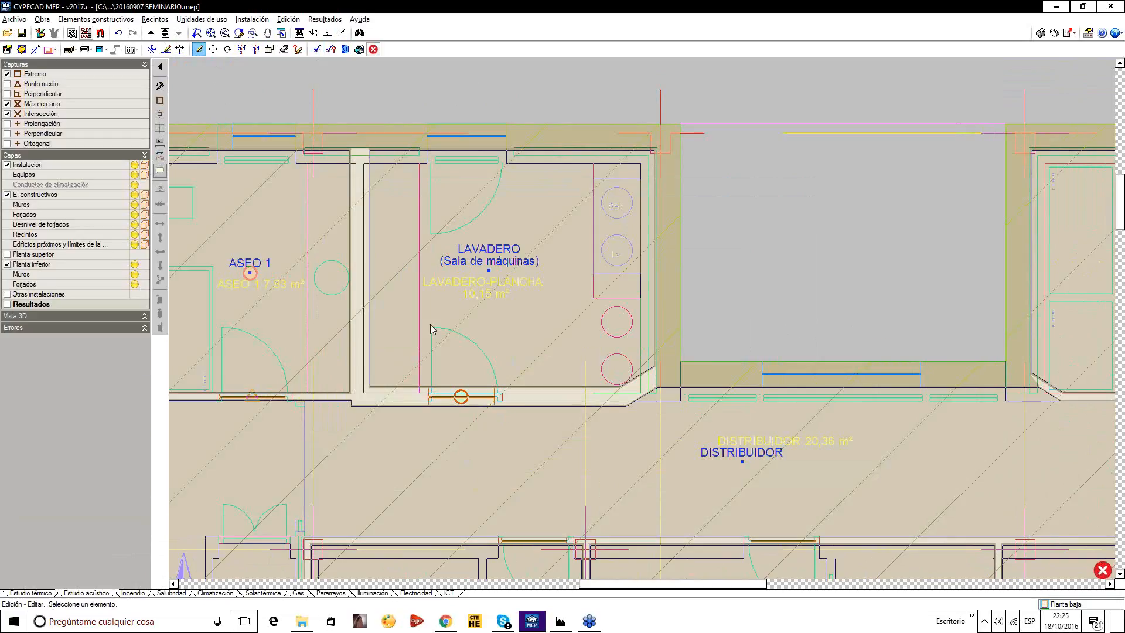
pyautogui.click(463, 399)
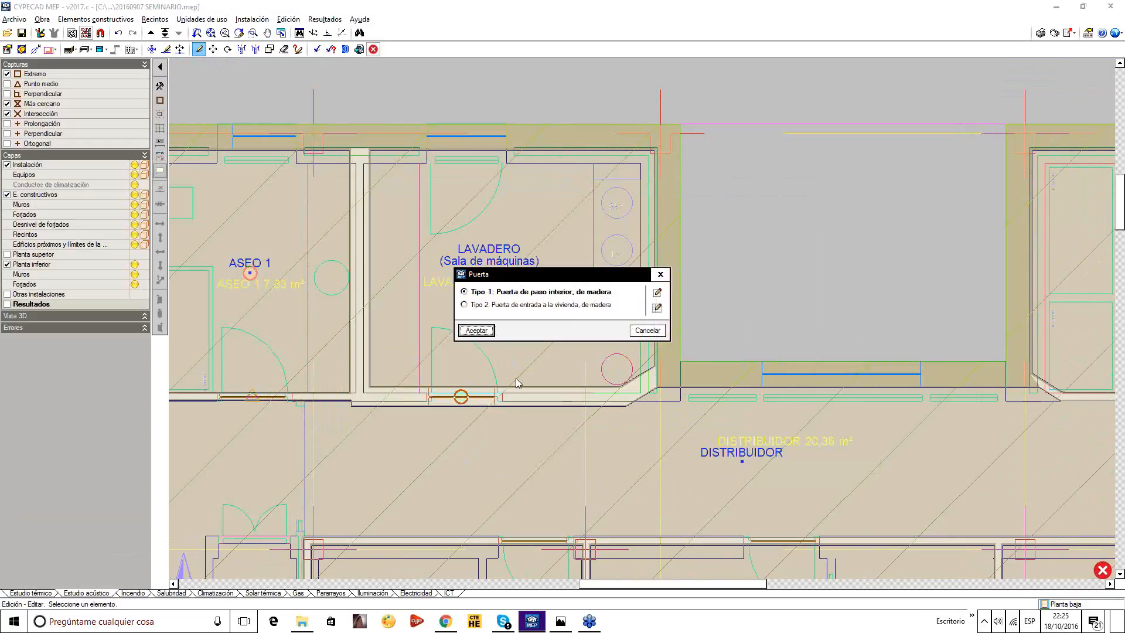
pyautogui.moveTo(571, 274); pyautogui.dragTo(537, 213)
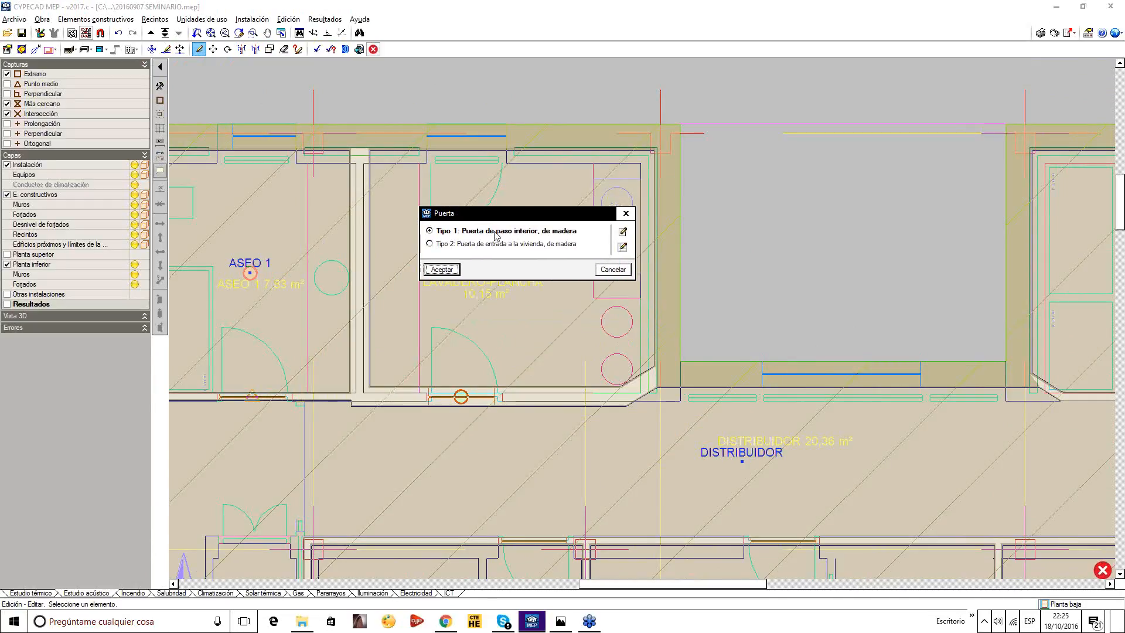
pyautogui.click(622, 246)
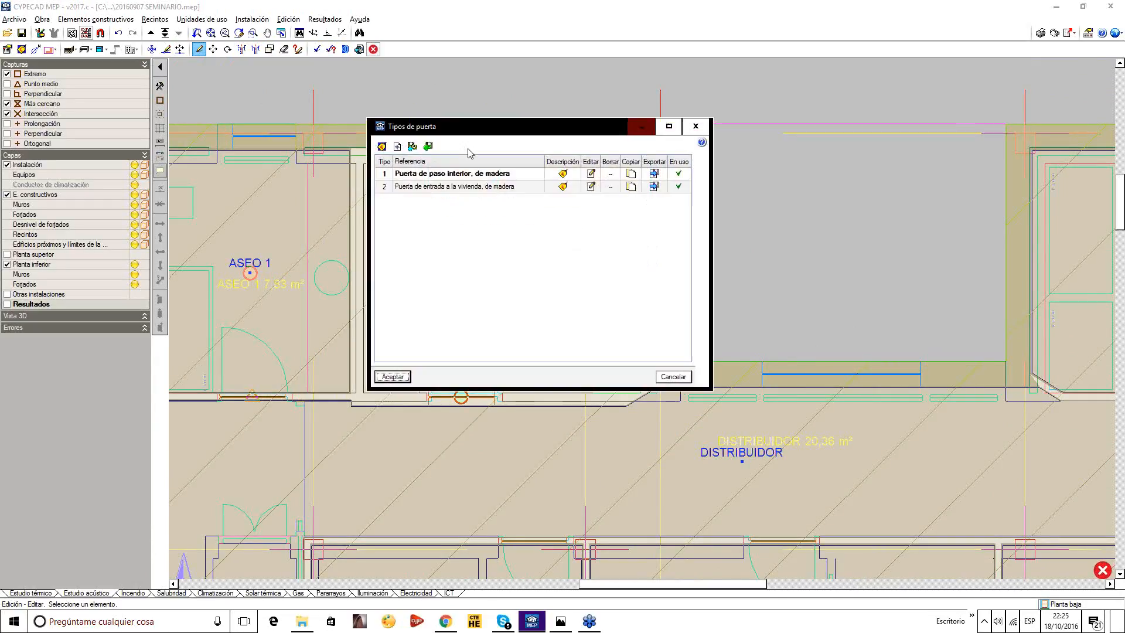
pyautogui.click(398, 147)
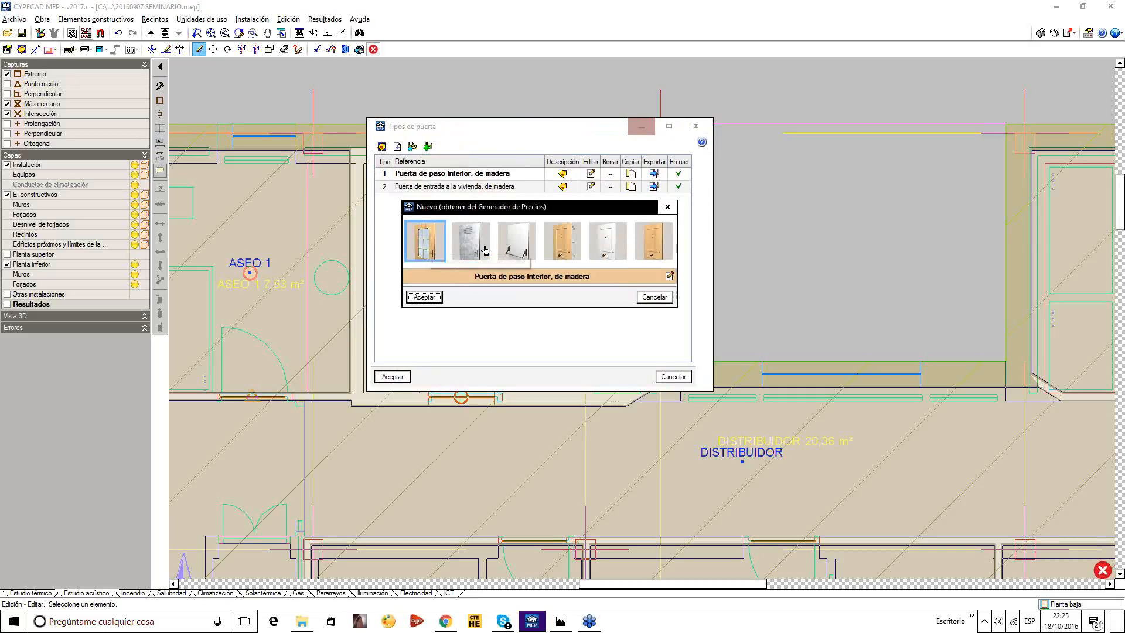
pyautogui.click(476, 249)
pyautogui.click(519, 251)
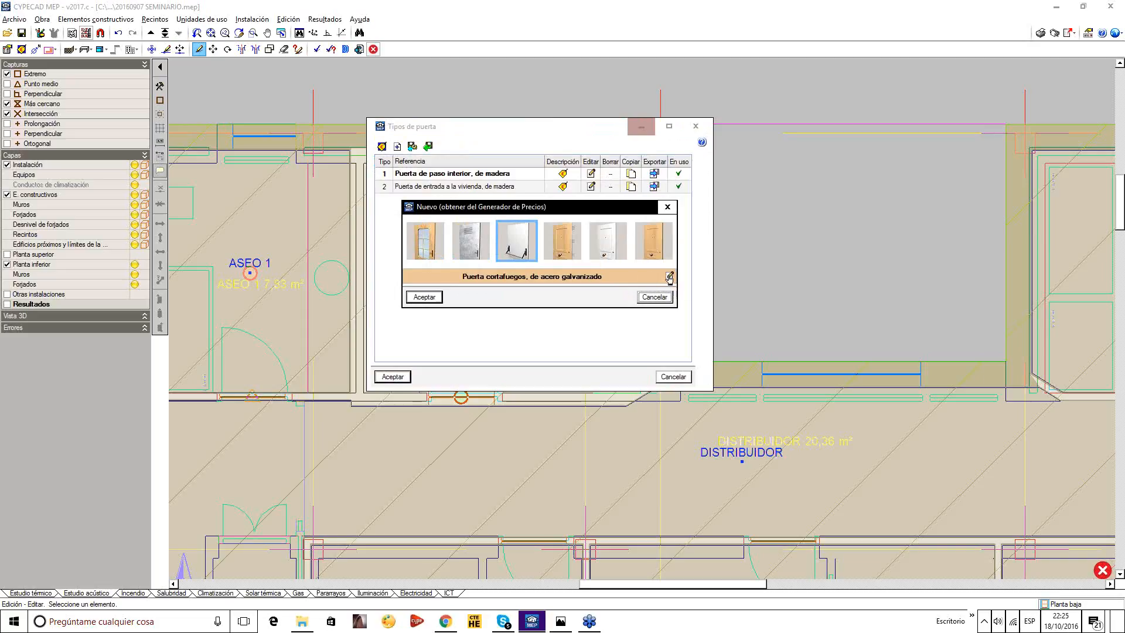
pyautogui.click(424, 297)
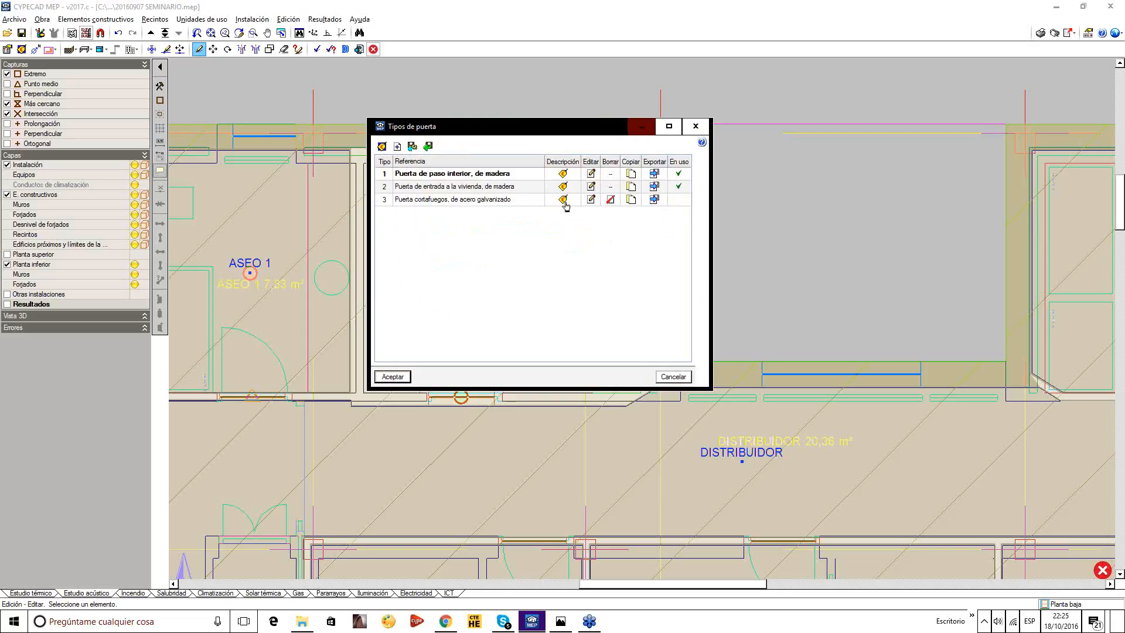
# Enable acoustic insulation for the galvanised steel fire door type with an Rw of 32 dB and accept the door types.
pyautogui.click(563, 200)
pyautogui.click(408, 327)
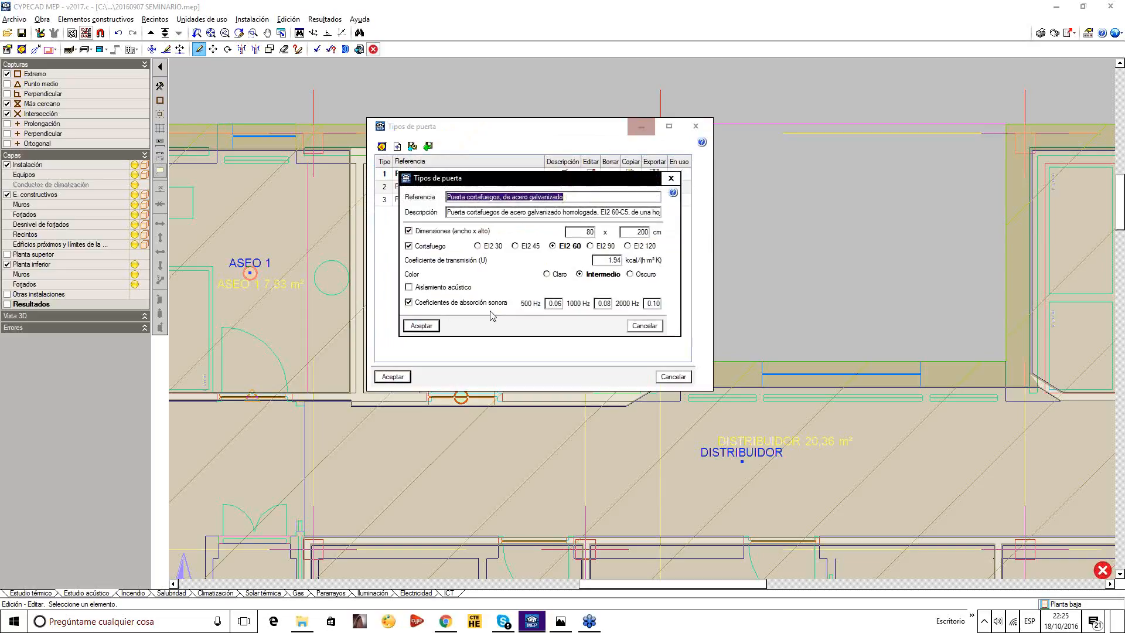
pyautogui.click(408, 287)
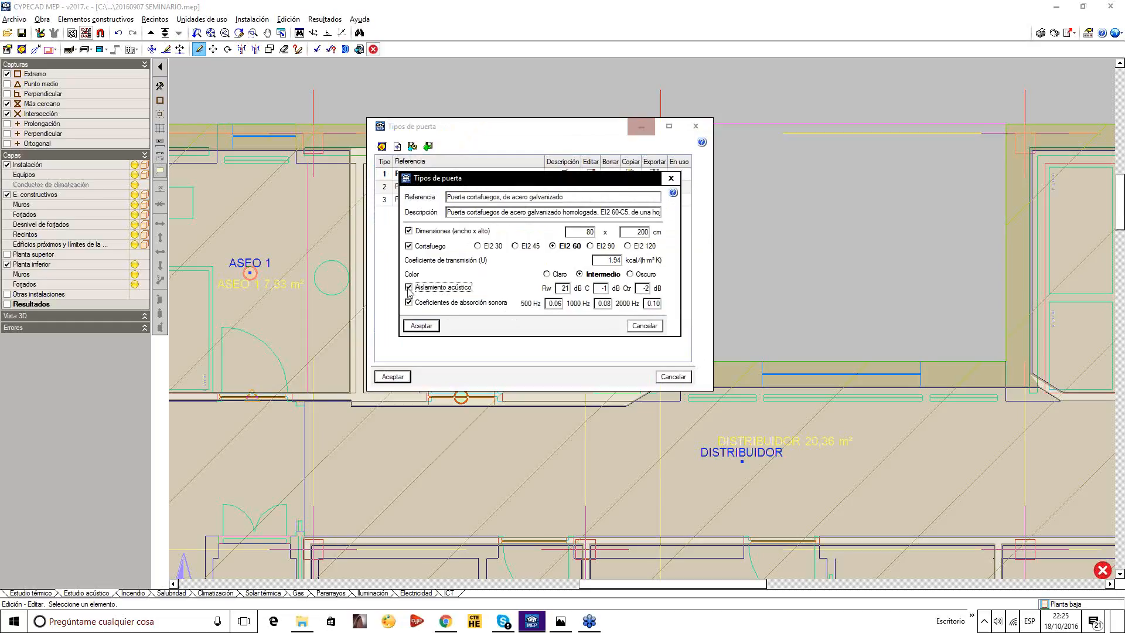
pyautogui.press('Tab')
pyautogui.click(431, 326)
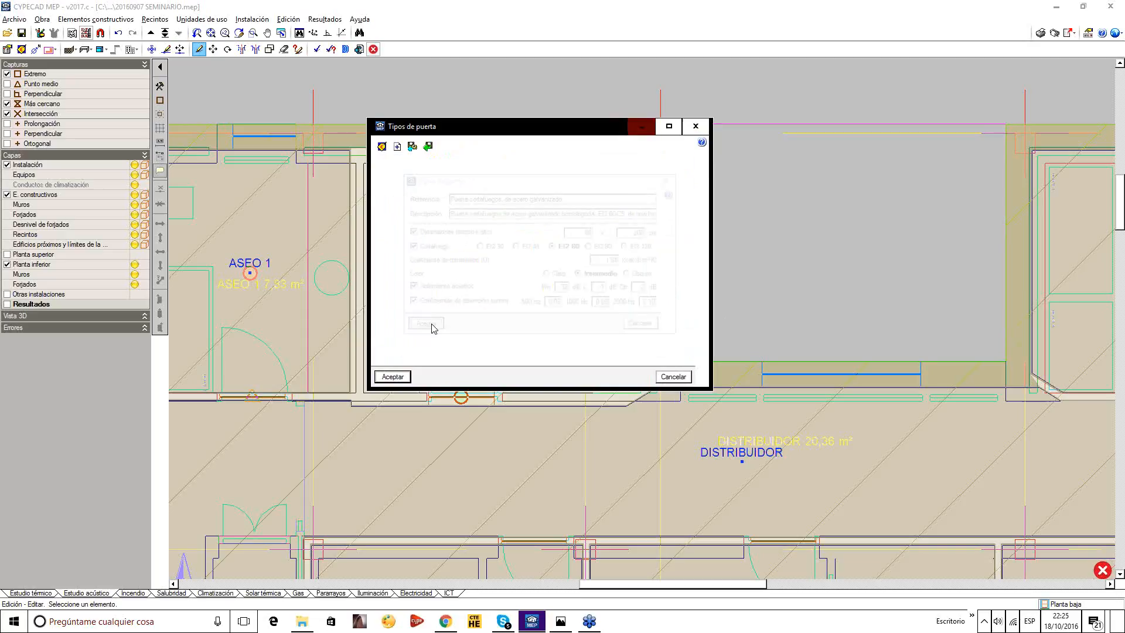
pyautogui.click(392, 377)
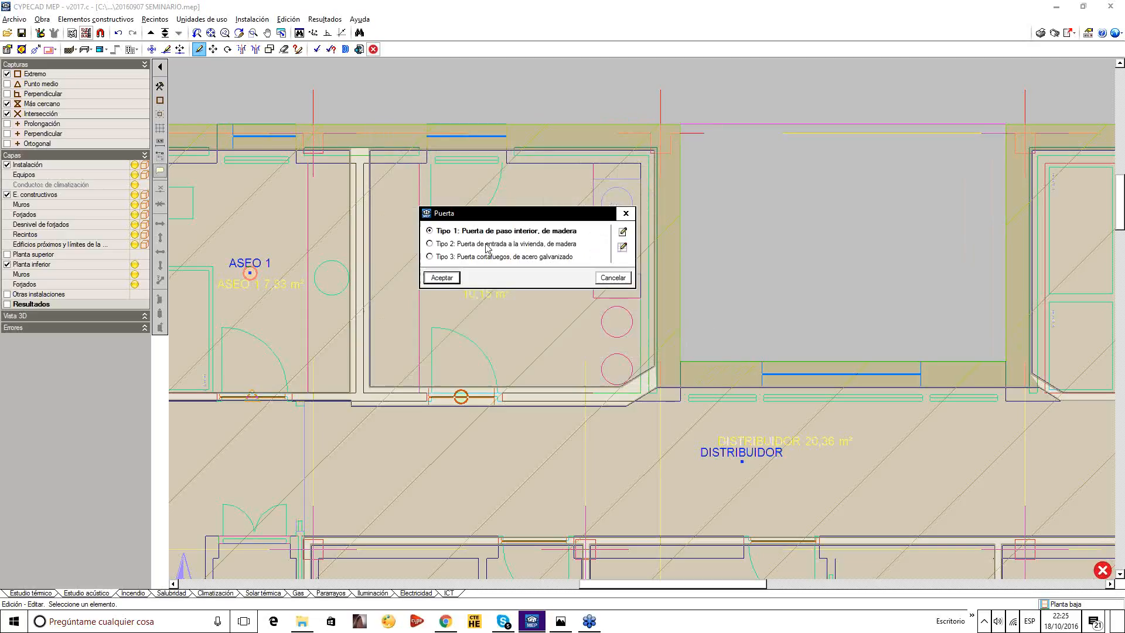
# Assign type 3, the galvanised steel fire door, to the LAVADERO door and recalculate the acoustic study.
pyautogui.click(467, 258)
pyautogui.click(442, 277)
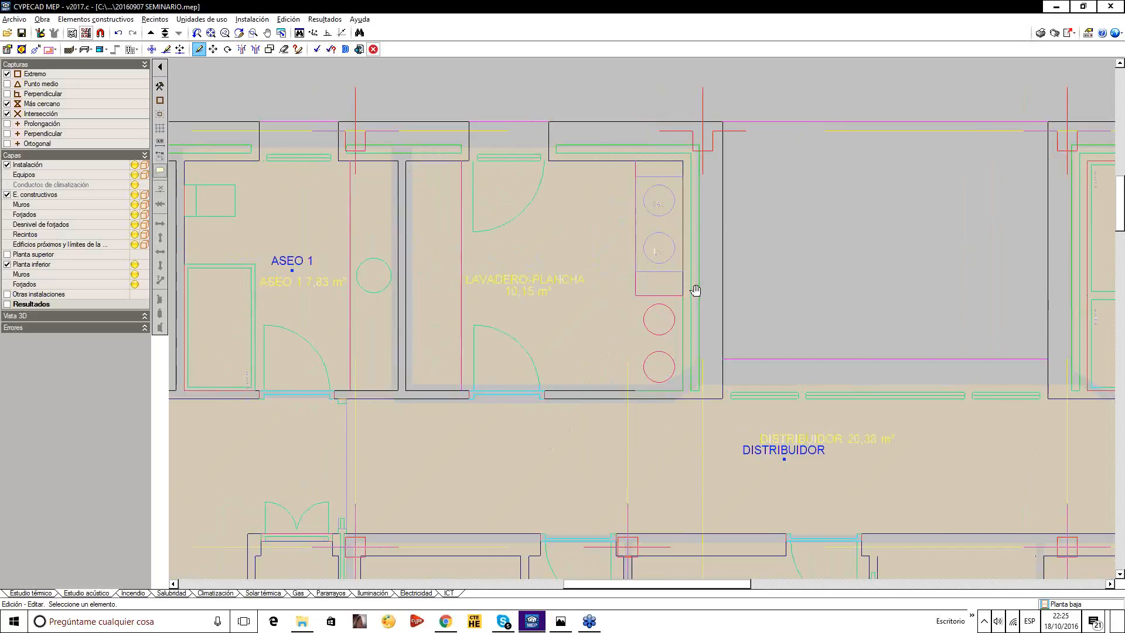
pyautogui.click(316, 49)
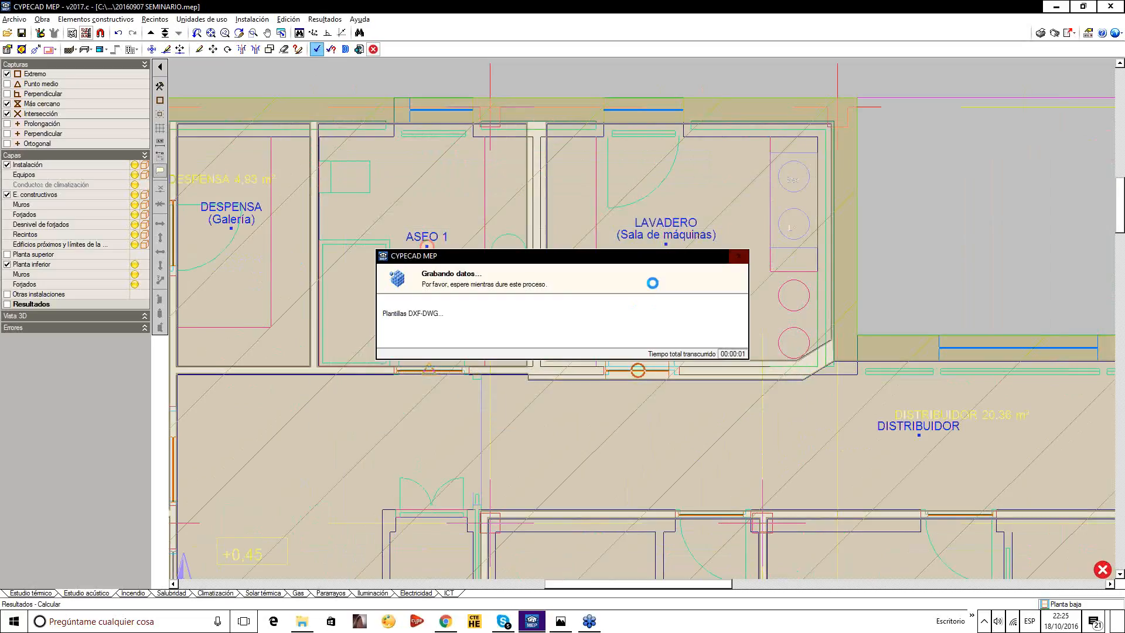
pyautogui.moveTo(656, 294); pyautogui.dragTo(561, 282, button='middle')
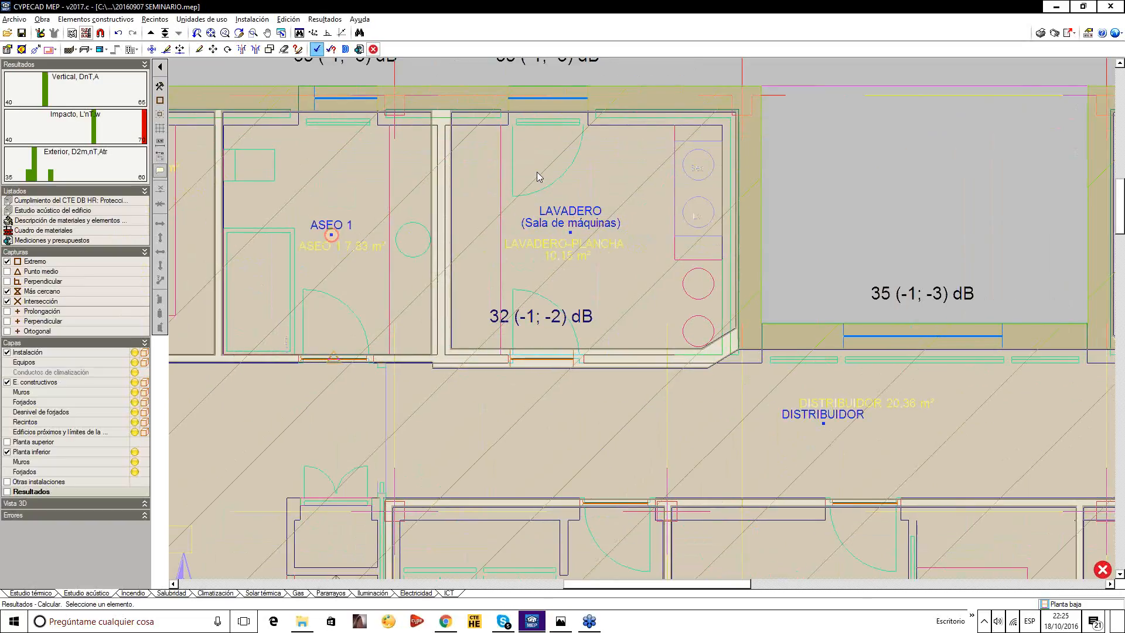
# Review the acoustic warning on ASEO 1 and the composition and acoustic data of the partition between ASEO 1 and LAVADERO.
pyautogui.click(198, 50)
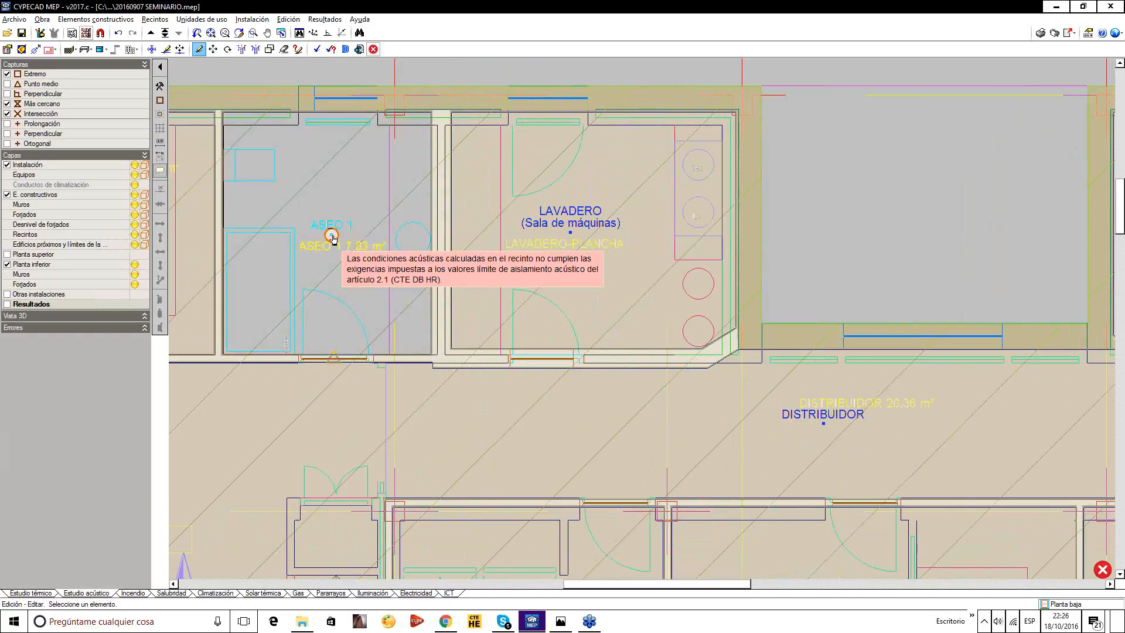
pyautogui.scroll(-5, 436, 280)
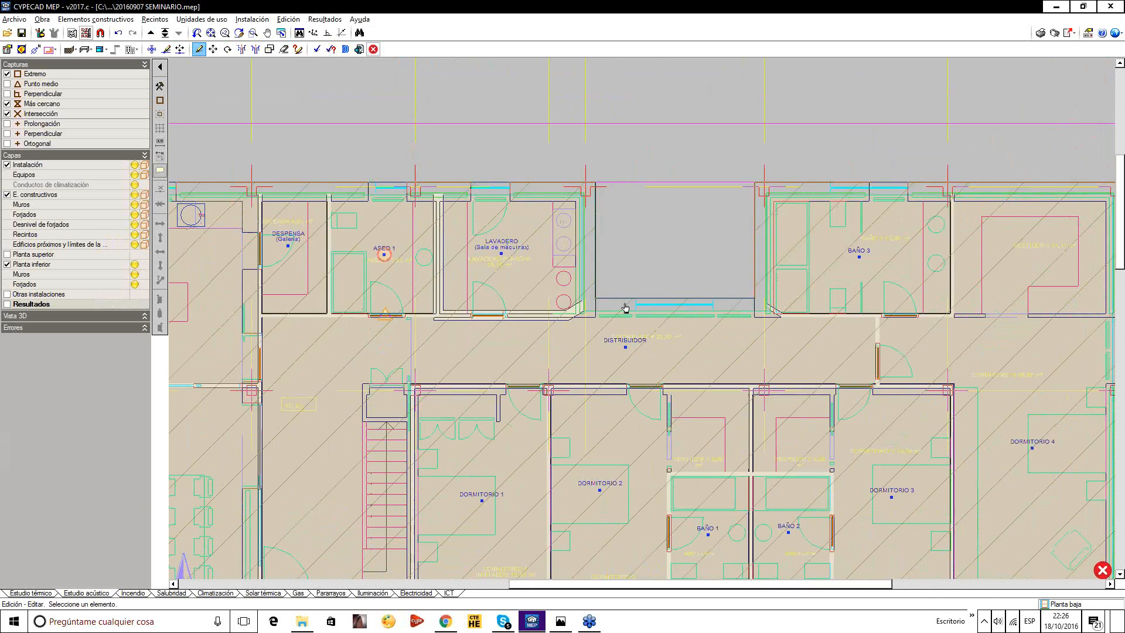
pyautogui.scroll(5, 621, 241)
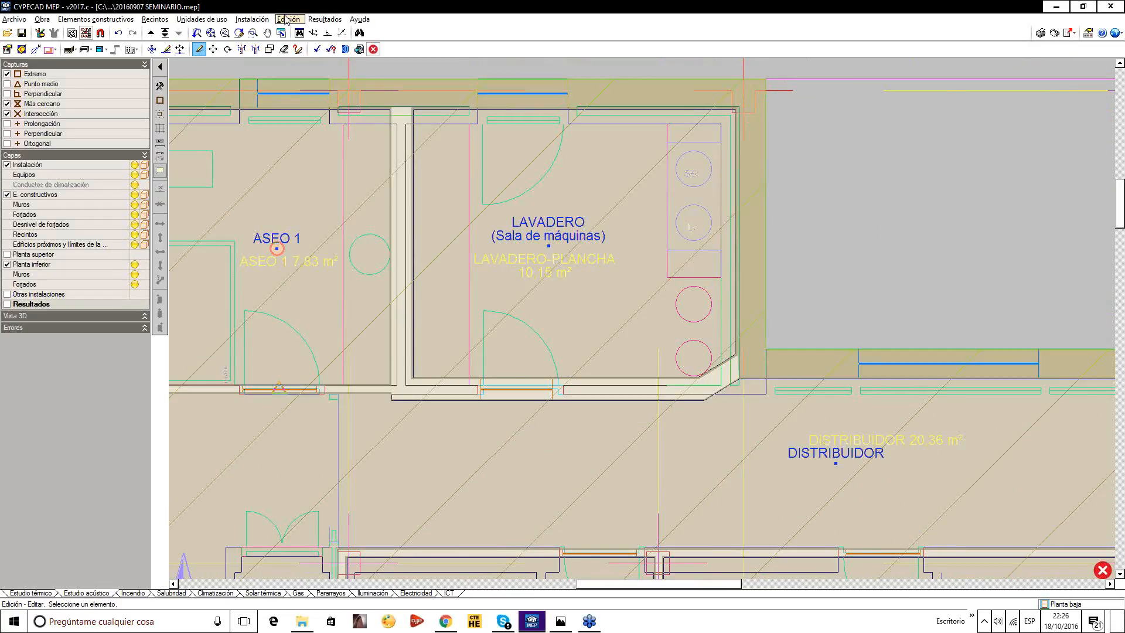
pyautogui.click(404, 178)
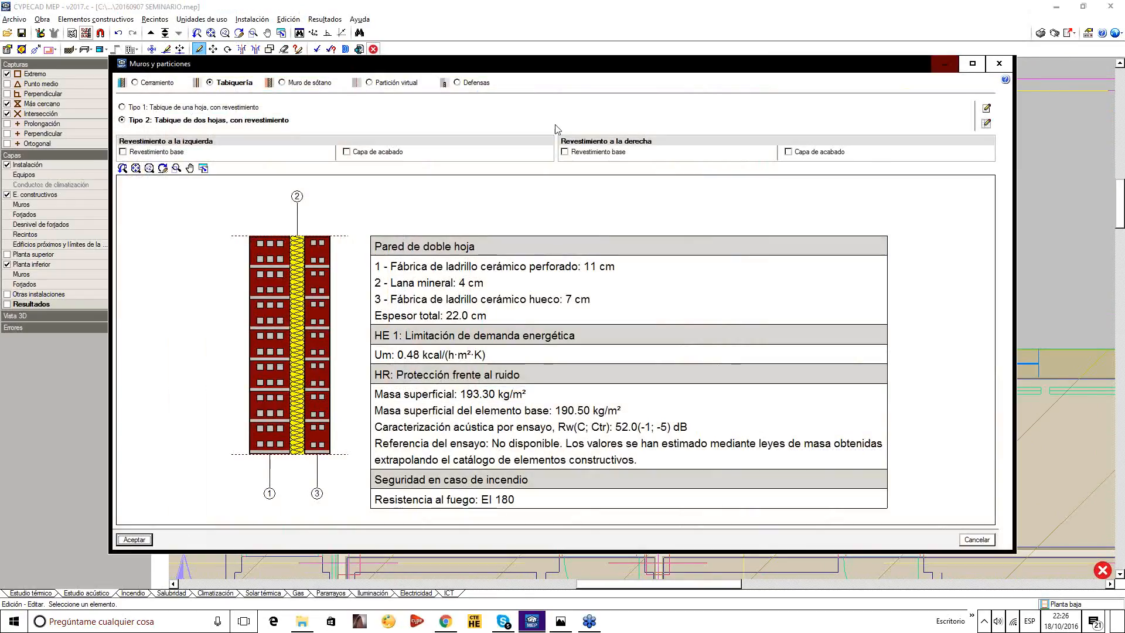
pyautogui.click(987, 109)
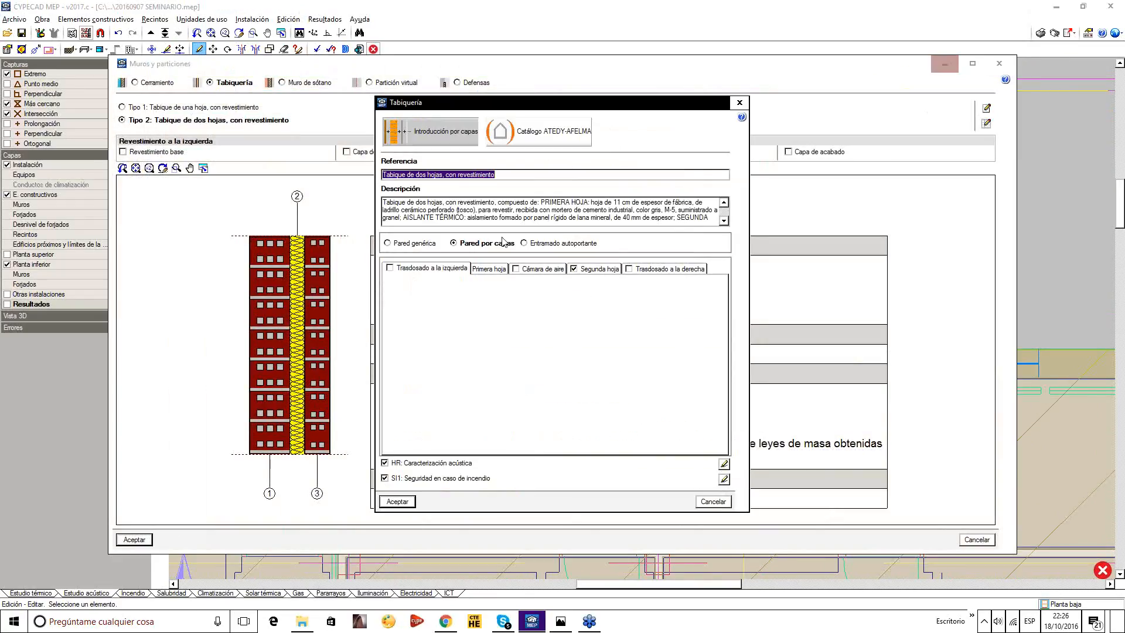
pyautogui.click(739, 102)
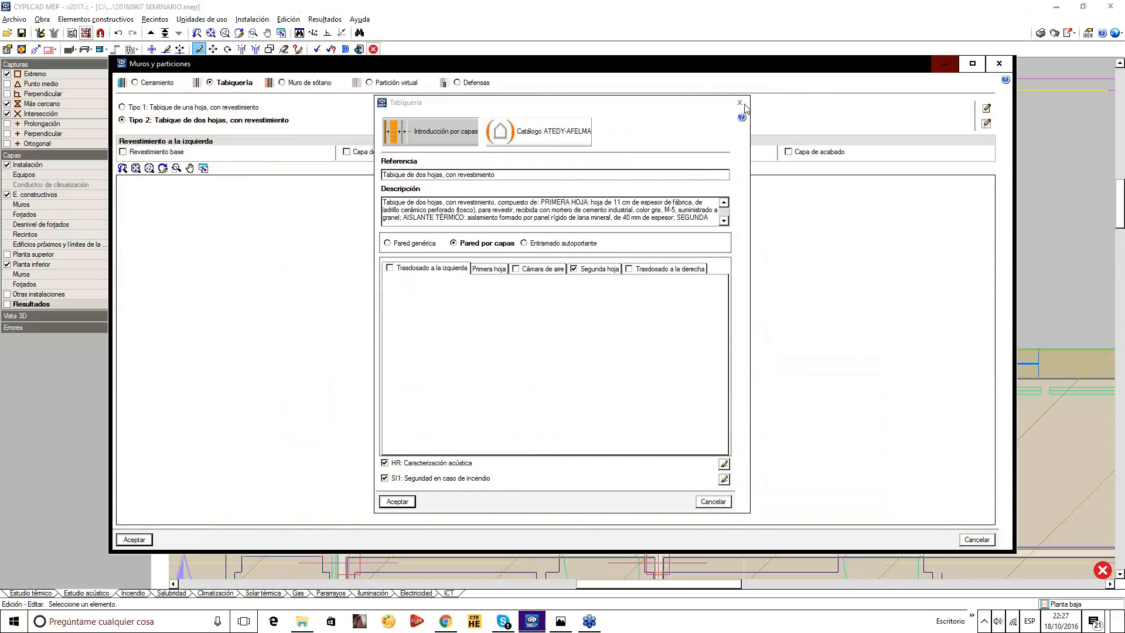
pyautogui.click(998, 64)
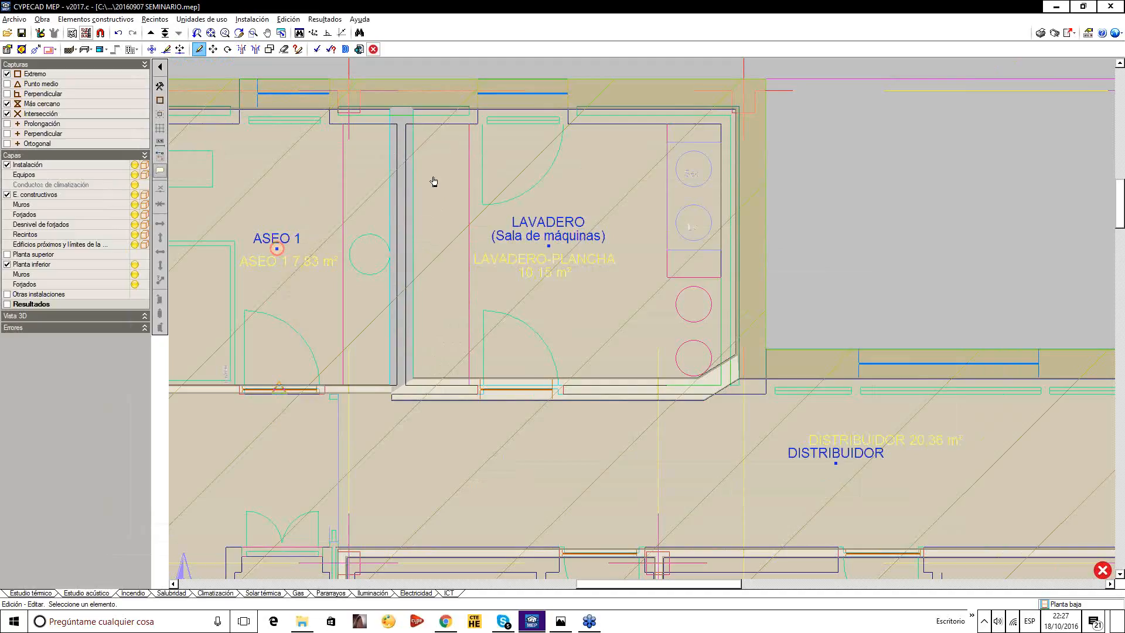
pyautogui.scroll(-3, 434, 181)
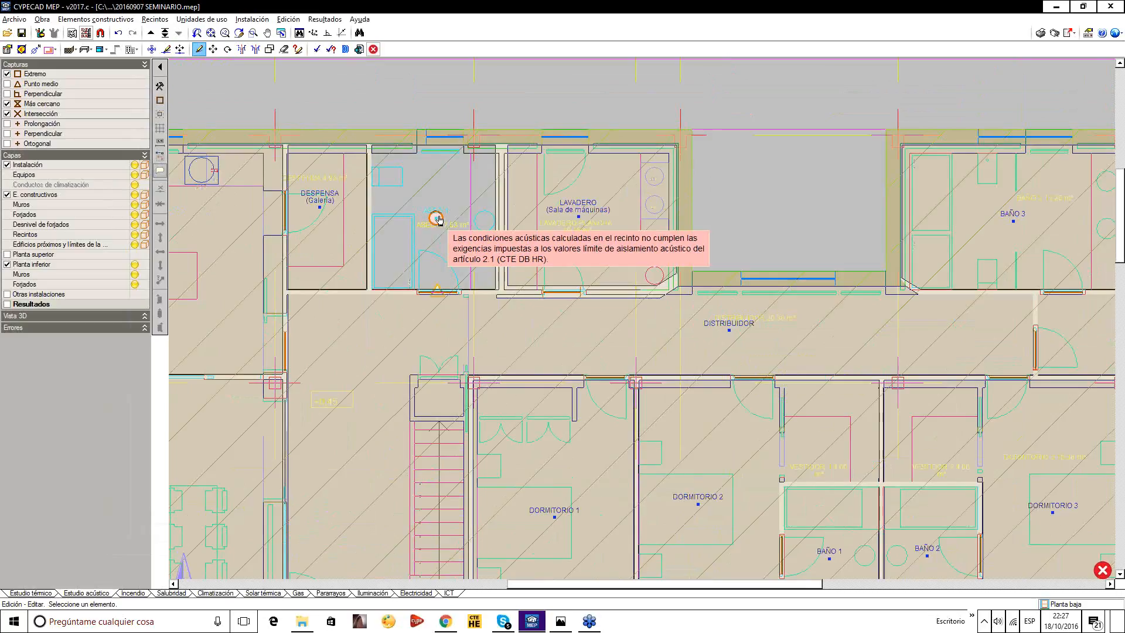
pyautogui.scroll(-2, 436, 219)
pyautogui.moveTo(492, 241); pyautogui.dragTo(567, 235, button='middle')
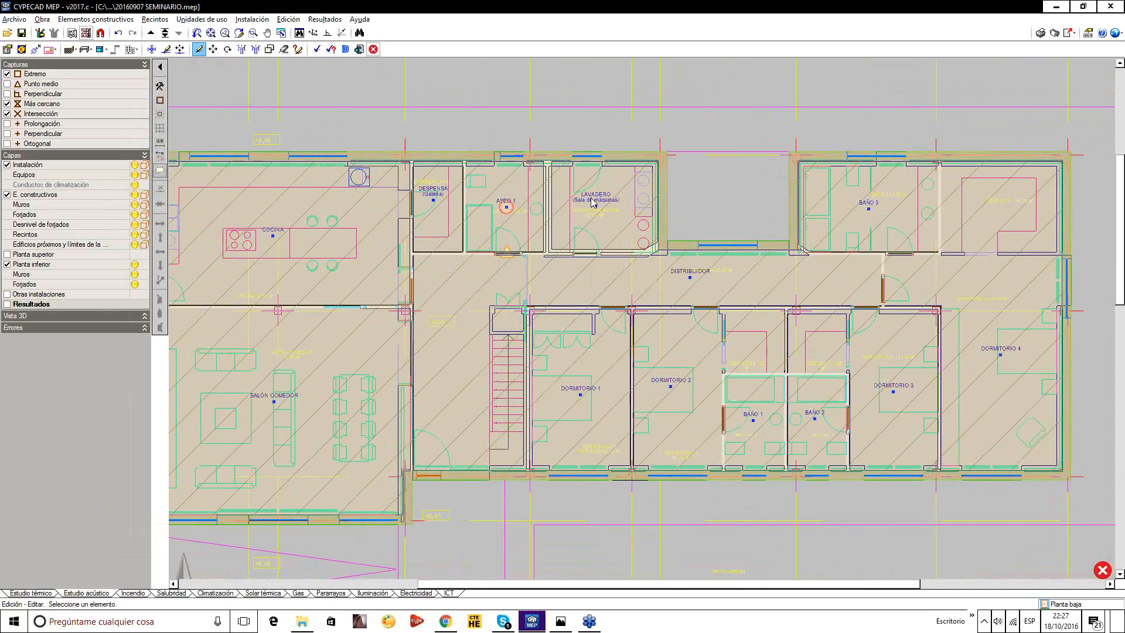
pyautogui.moveTo(644, 184); pyautogui.dragTo(685, 235, button='middle')
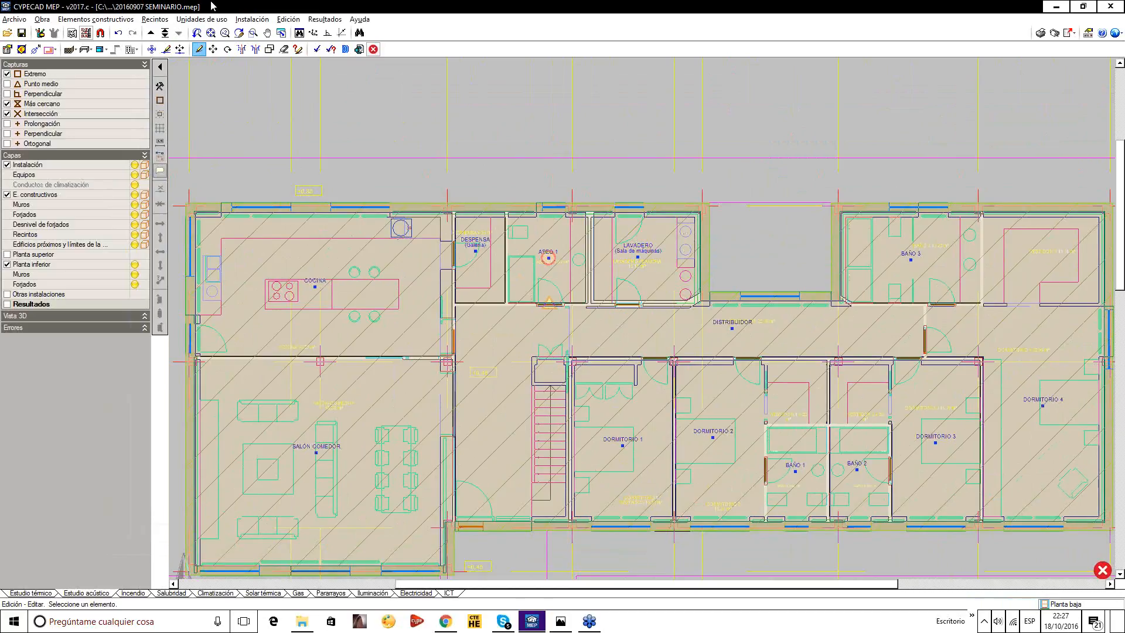
pyautogui.click(70, 49)
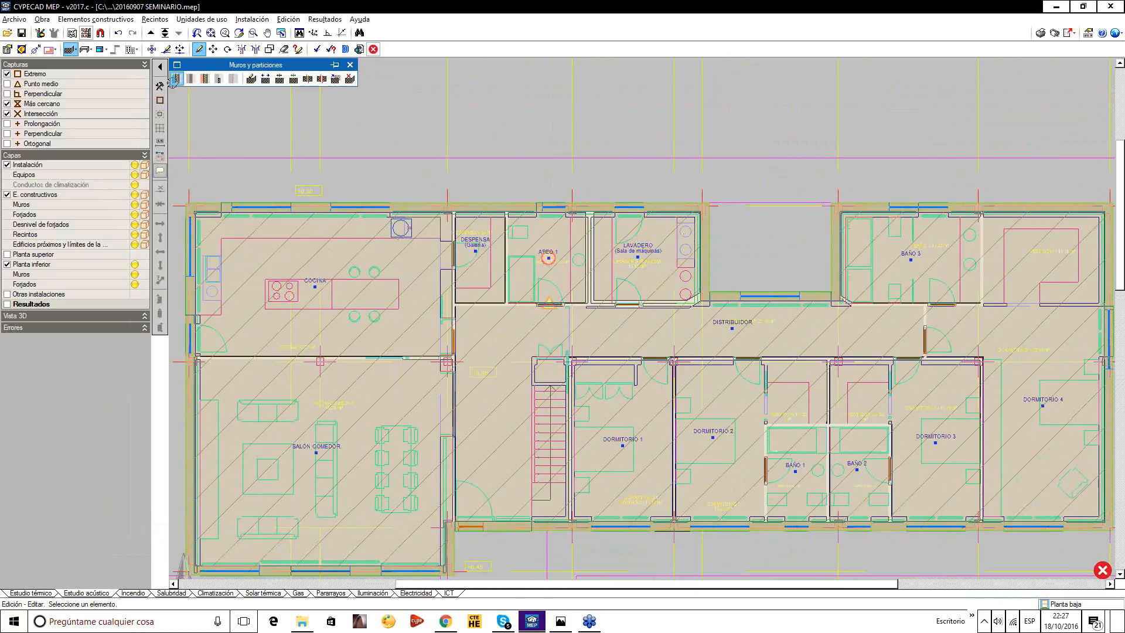
pyautogui.click(190, 79)
pyautogui.click(1099, 53)
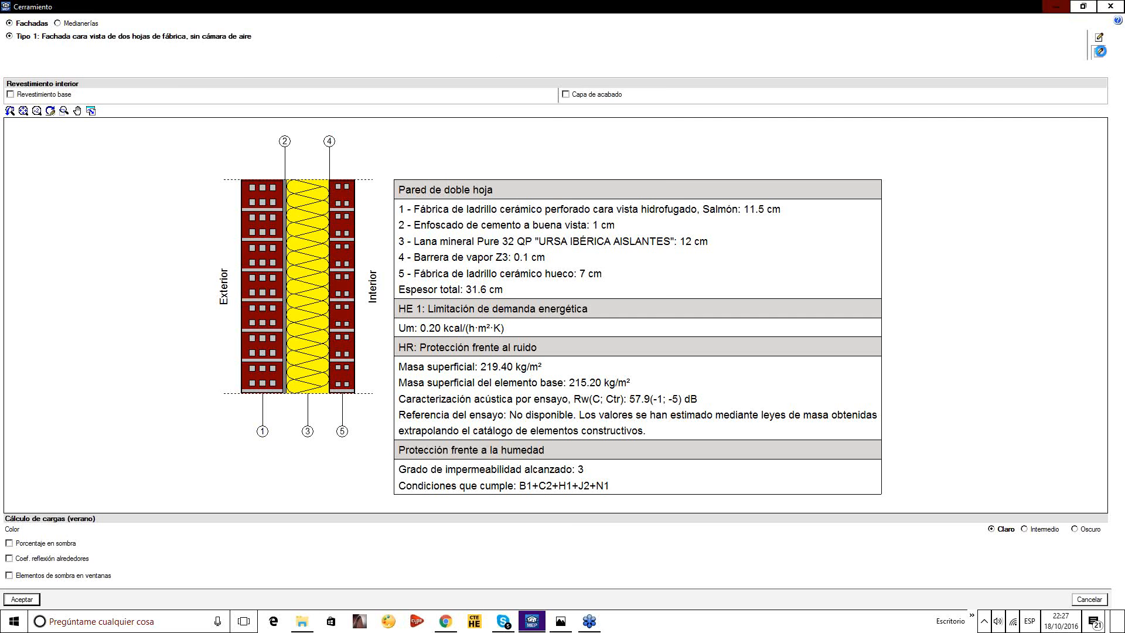
pyautogui.click(645, 59)
pyautogui.click(1110, 6)
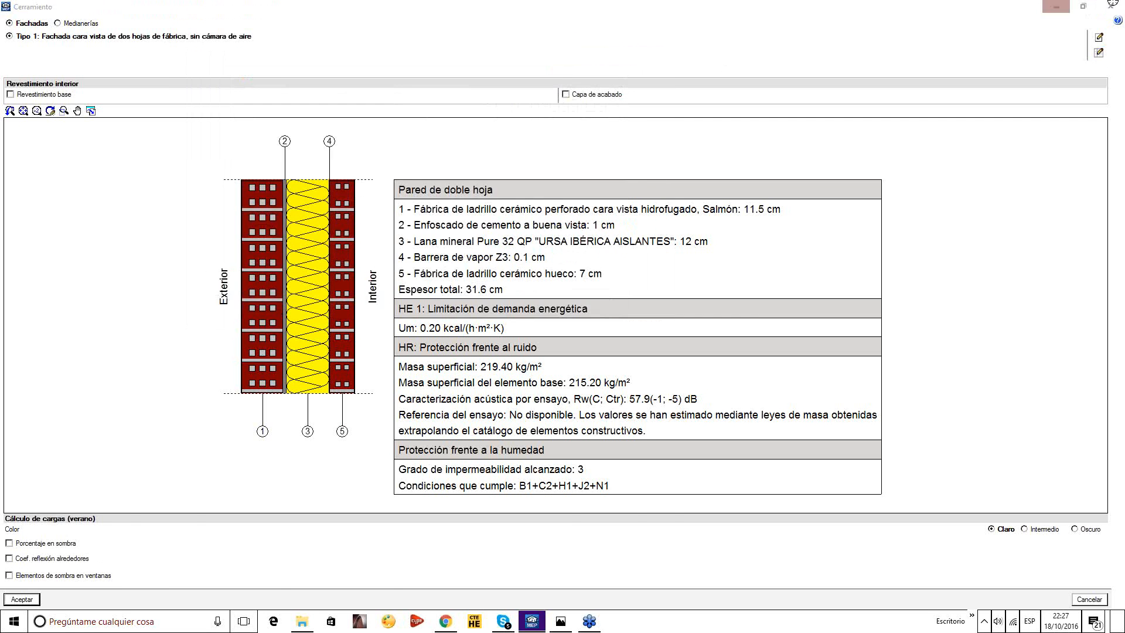
# Examine the main leaf and lining options for a new single-leaf partition lined on one face in the price generator.
pyautogui.click(69, 51)
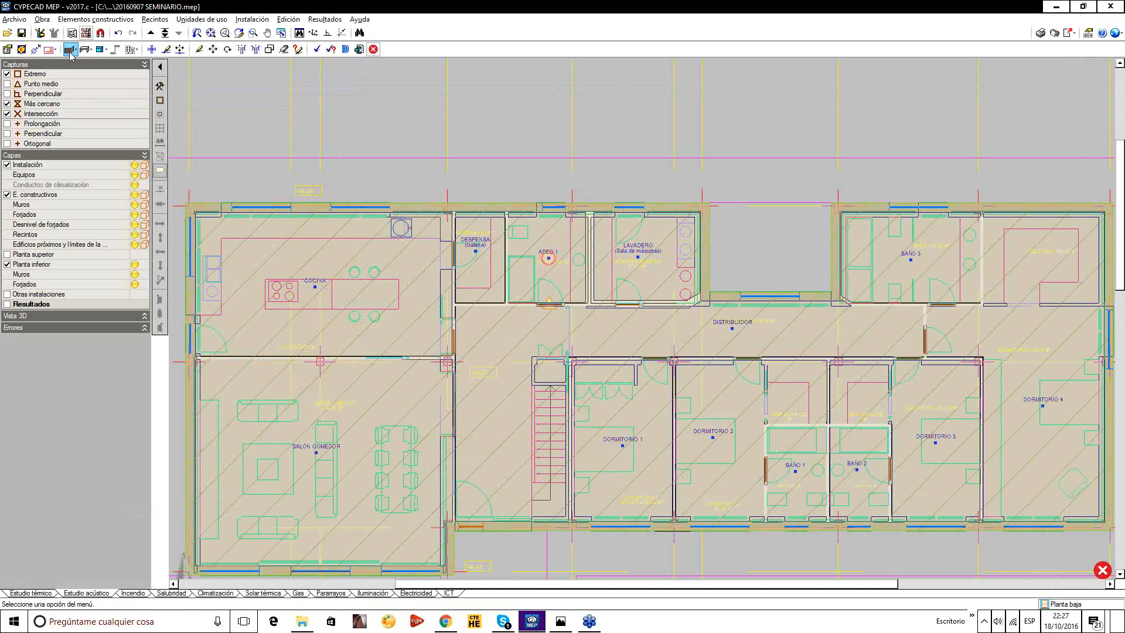
pyautogui.click(190, 80)
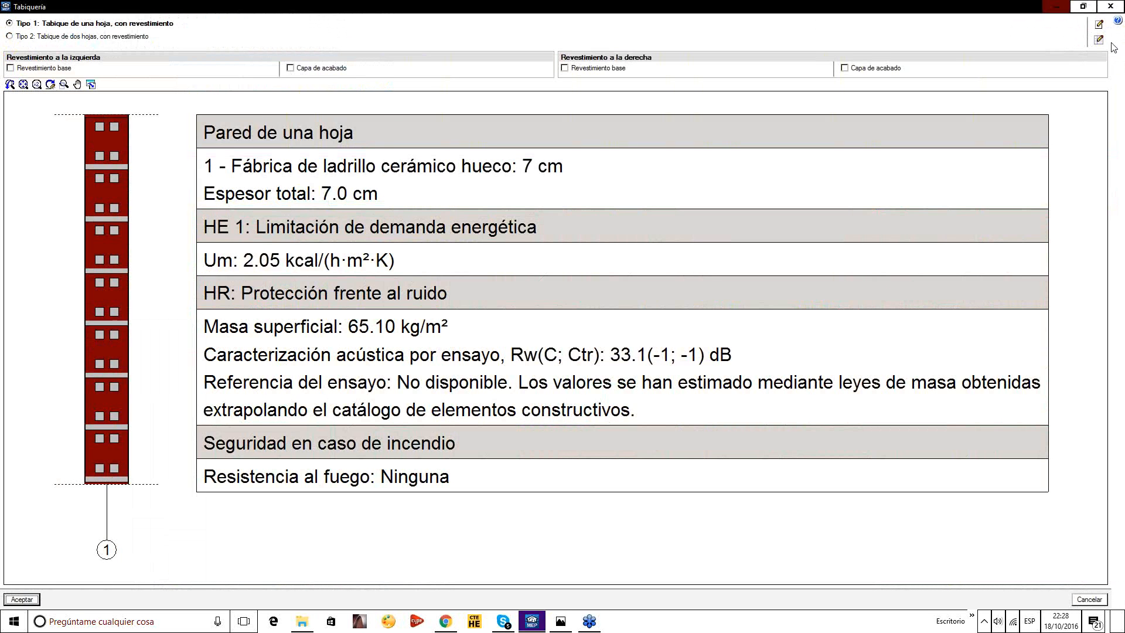
pyautogui.click(1099, 40)
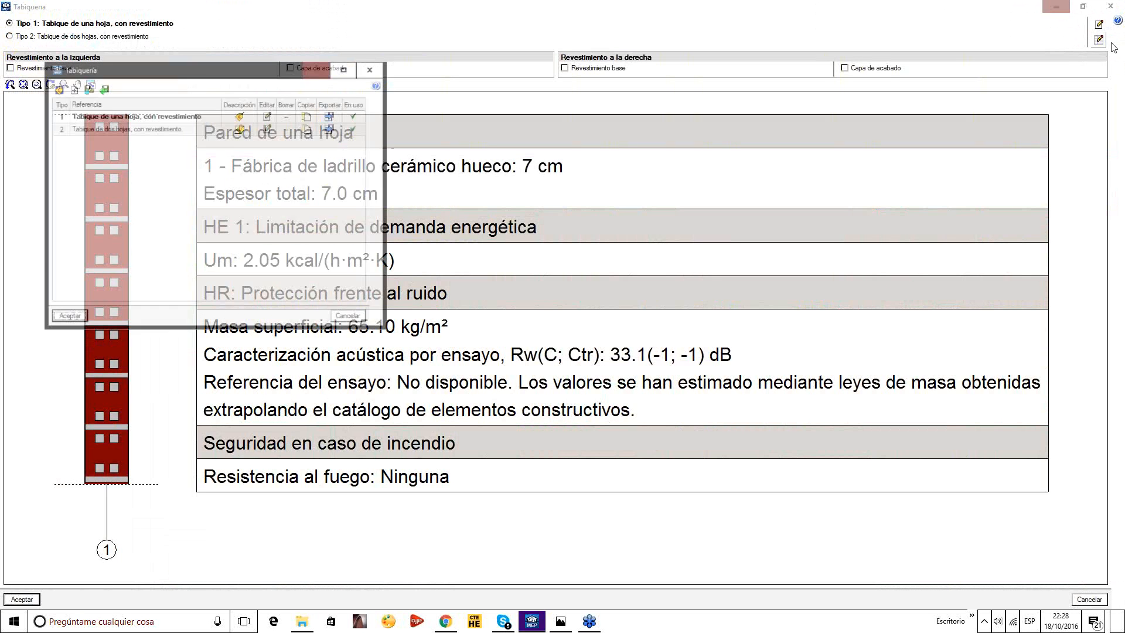
pyautogui.click(59, 88)
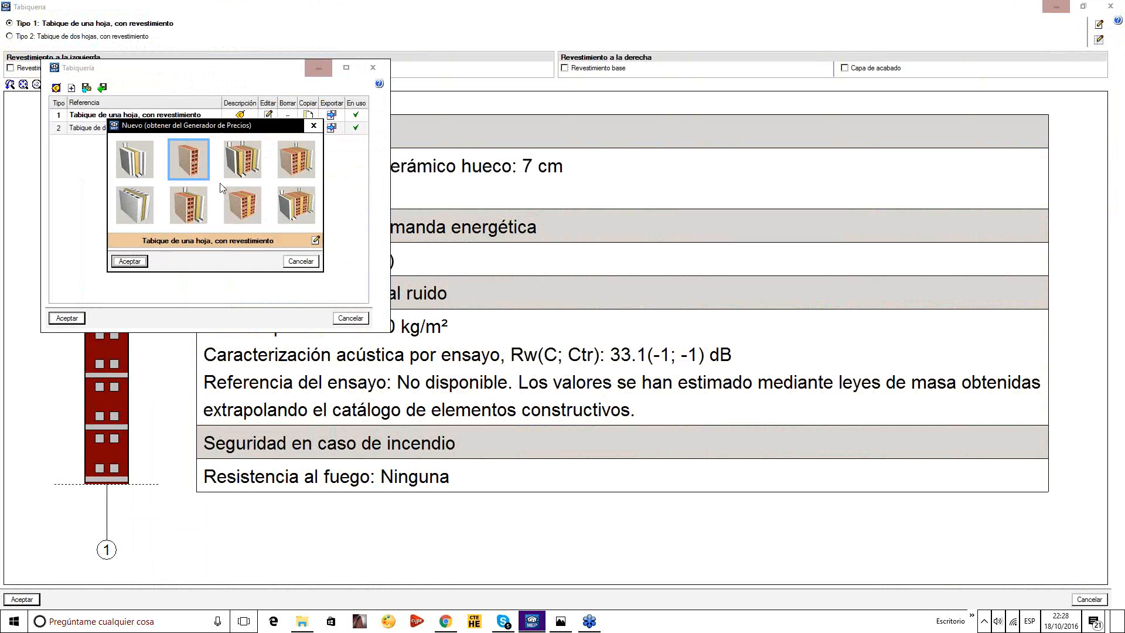
pyautogui.click(189, 205)
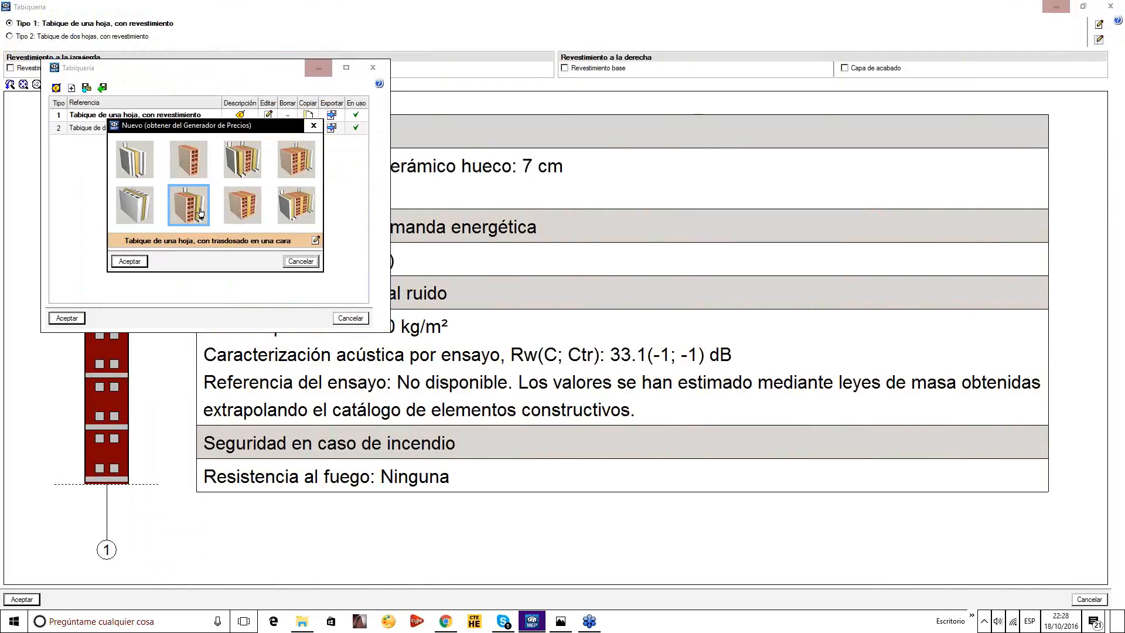
pyautogui.click(315, 240)
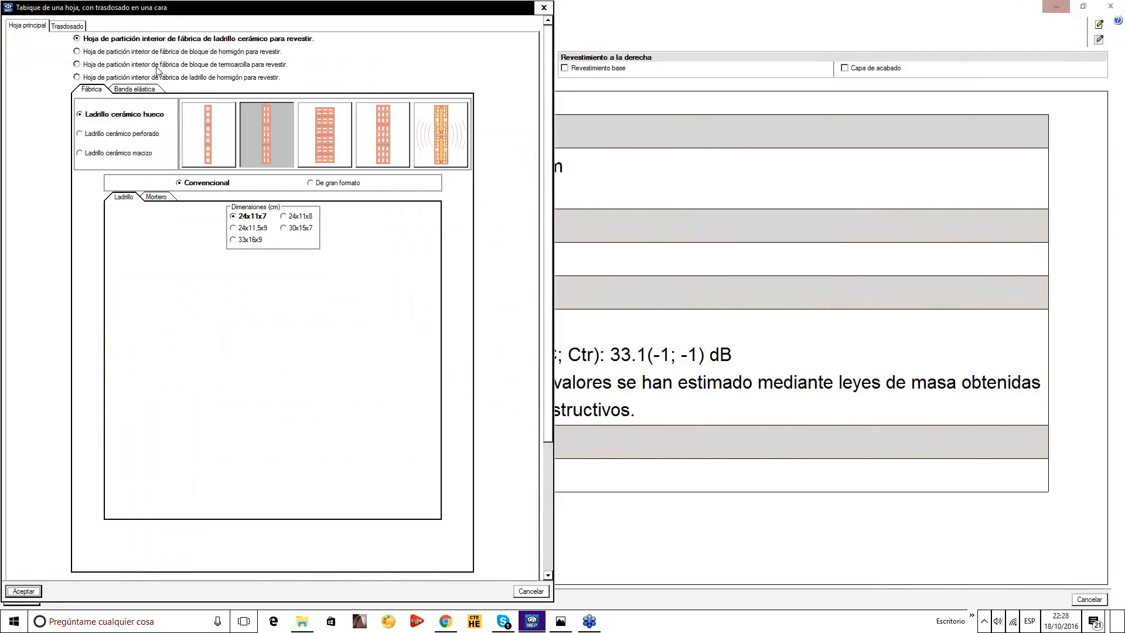
pyautogui.click(68, 26)
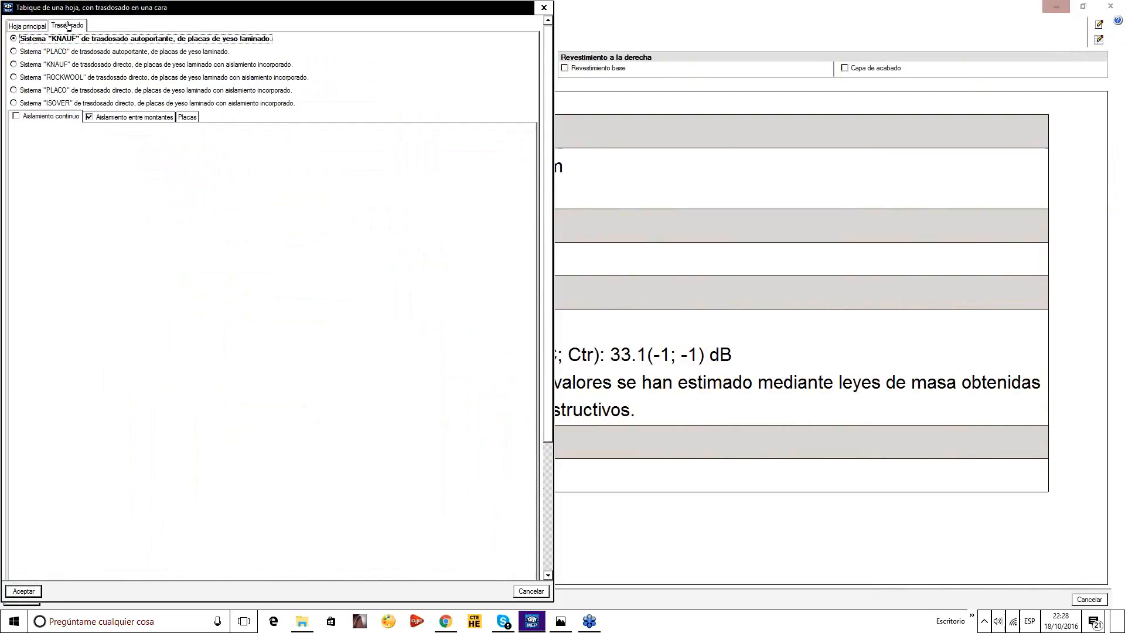
pyautogui.click(27, 26)
pyautogui.click(95, 53)
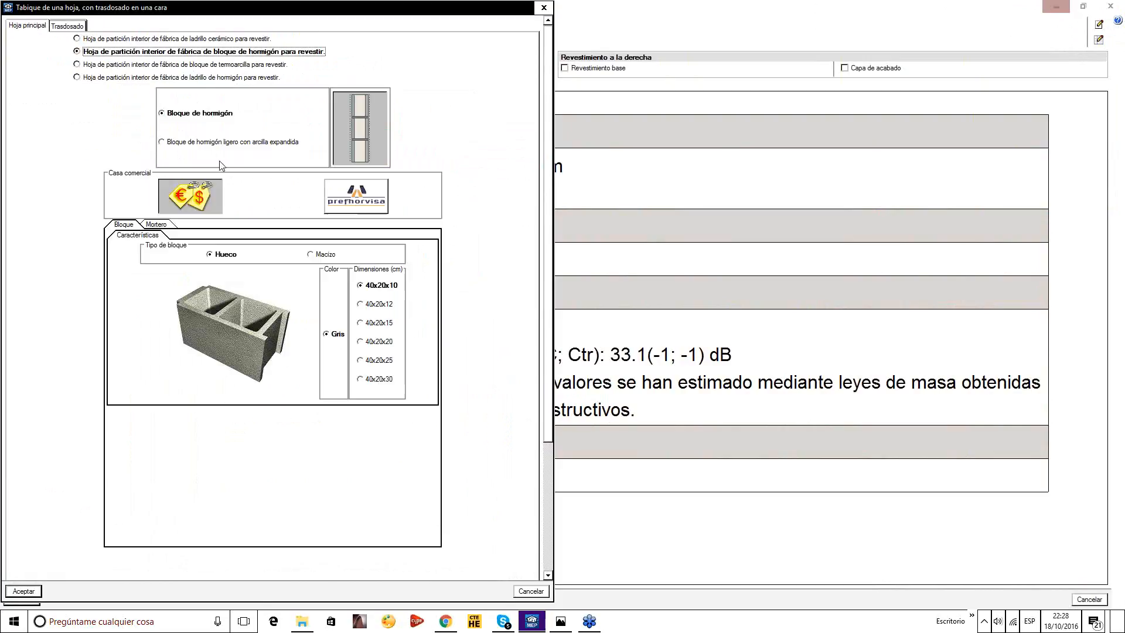
pyautogui.click(127, 40)
pyautogui.click(152, 135)
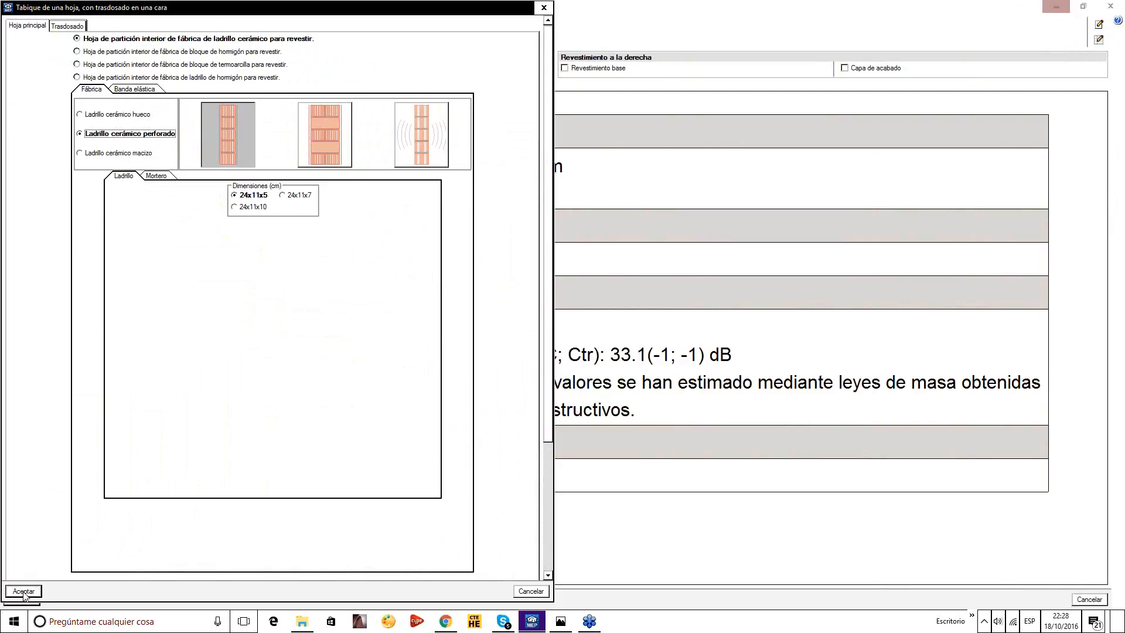
pyautogui.click(532, 6)
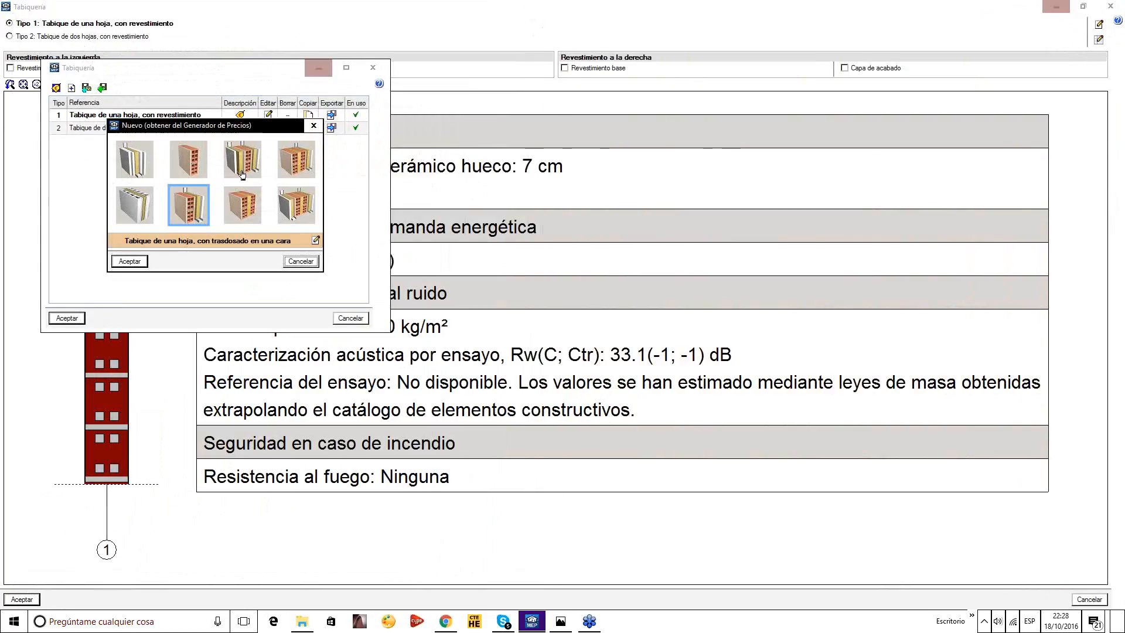
# Examine the perimeter elastic band options of the partition "Tabique de una hoja, con revestimiento" and leave the partition types without adding one.
pyautogui.click(315, 240)
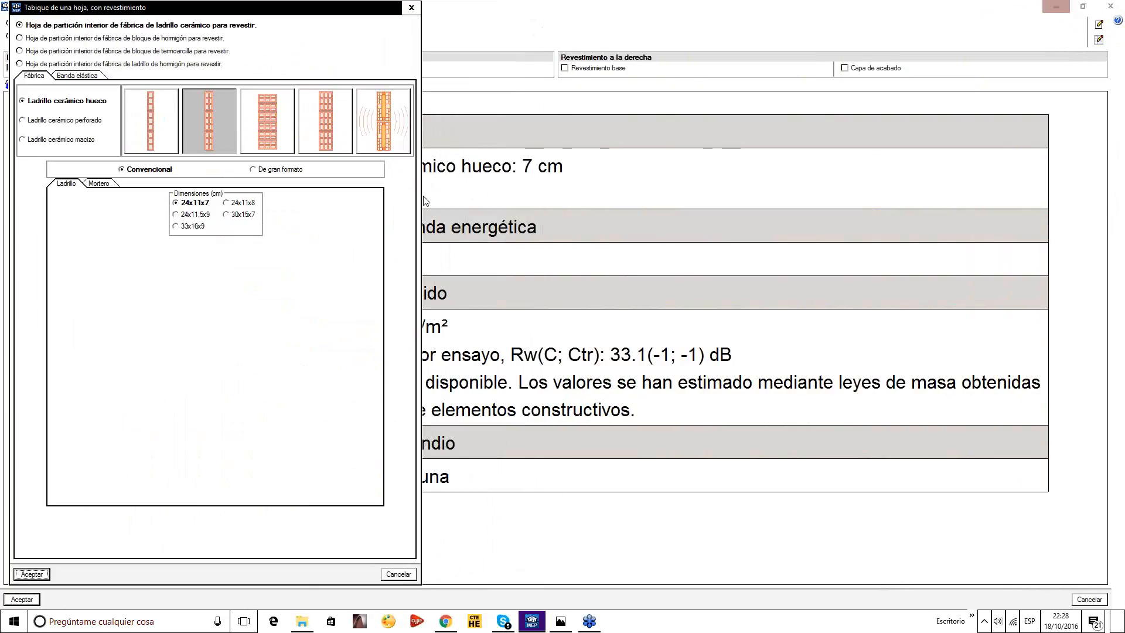
pyautogui.click(88, 121)
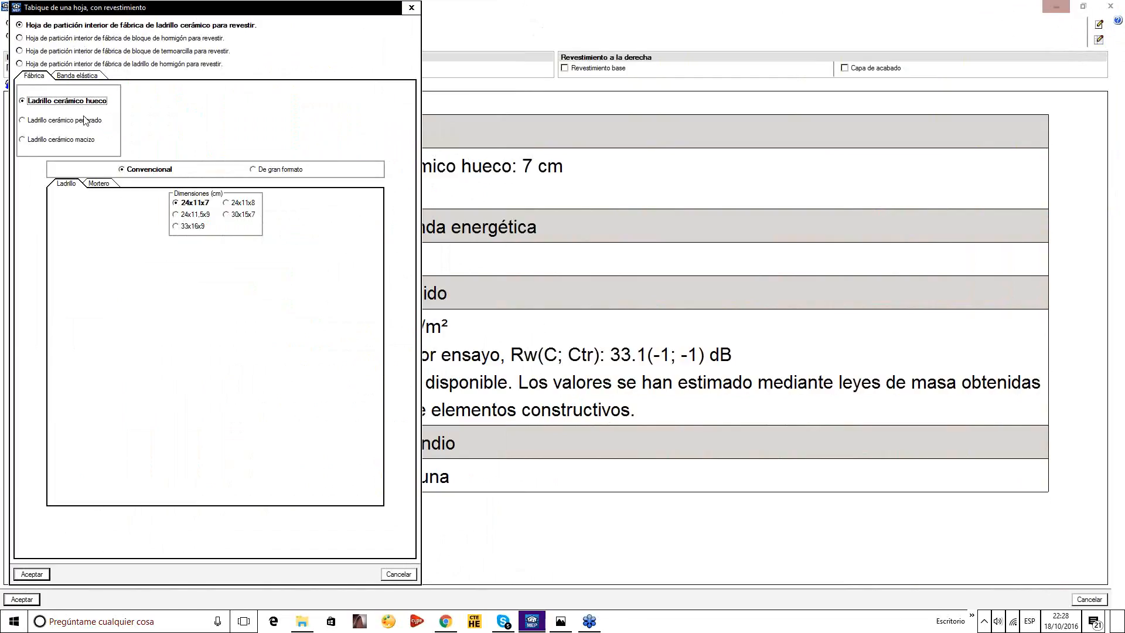
pyautogui.click(78, 76)
pyautogui.click(70, 86)
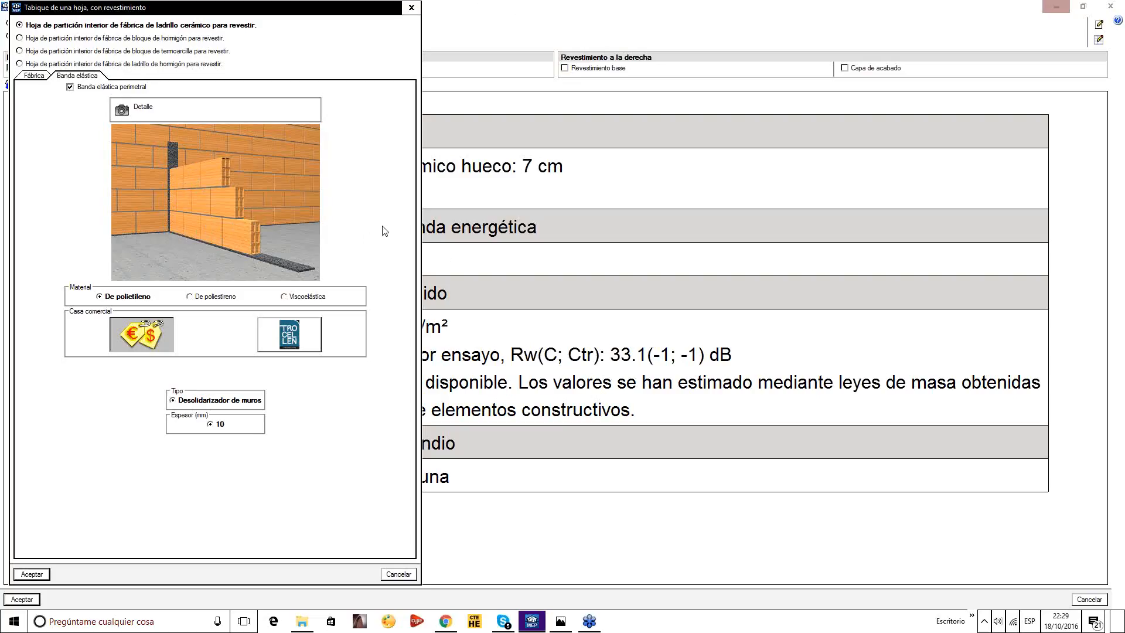
pyautogui.click(411, 8)
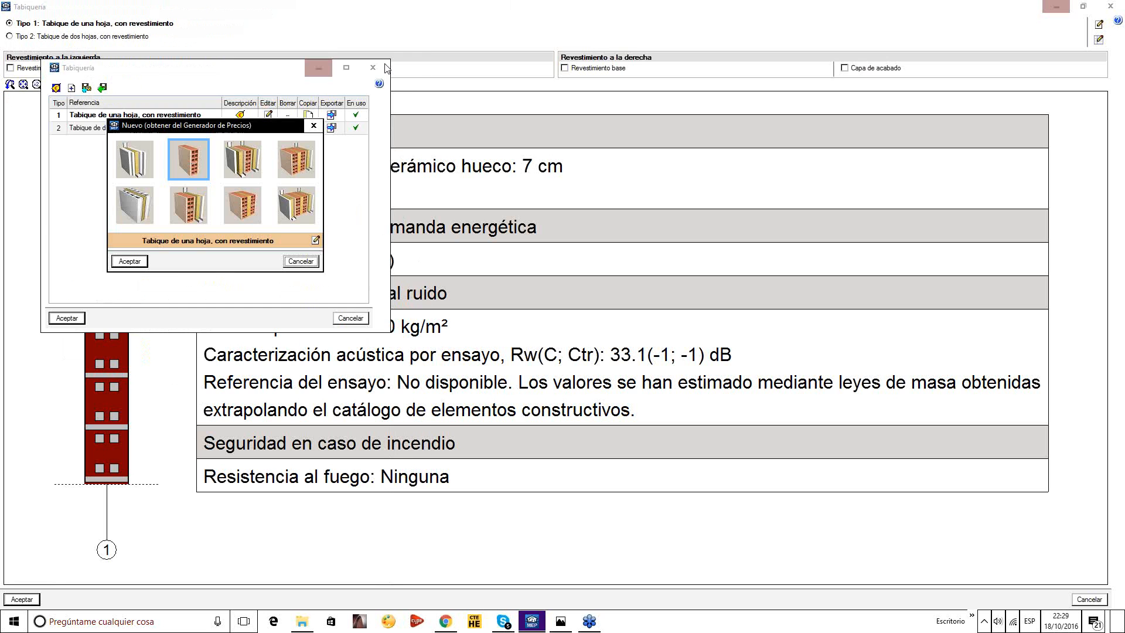
pyautogui.click(314, 125)
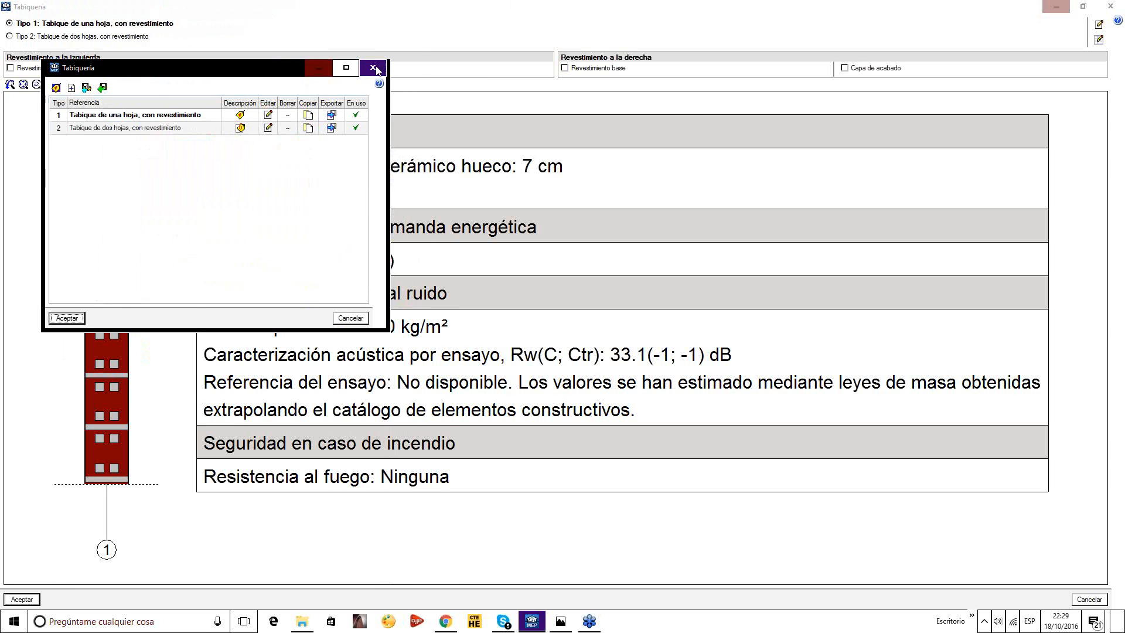
pyautogui.click(373, 68)
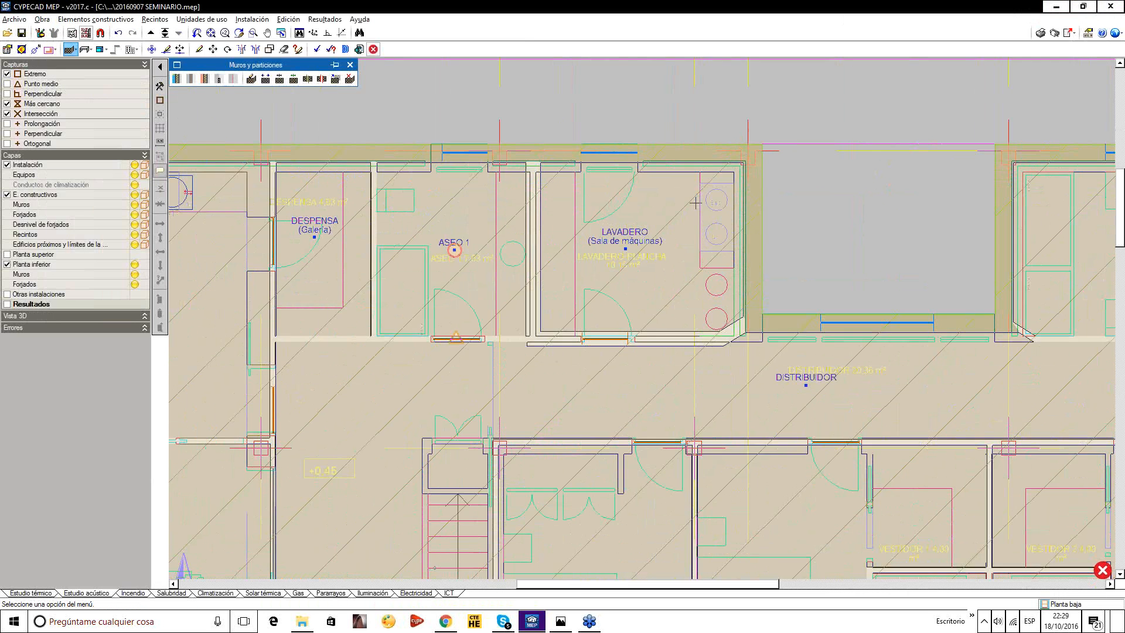
# In the LAVADERO floor finish, start a new floor base of type "Suelo flotante" from the price generator.
pyautogui.scroll(2, 695, 203)
pyautogui.click(198, 49)
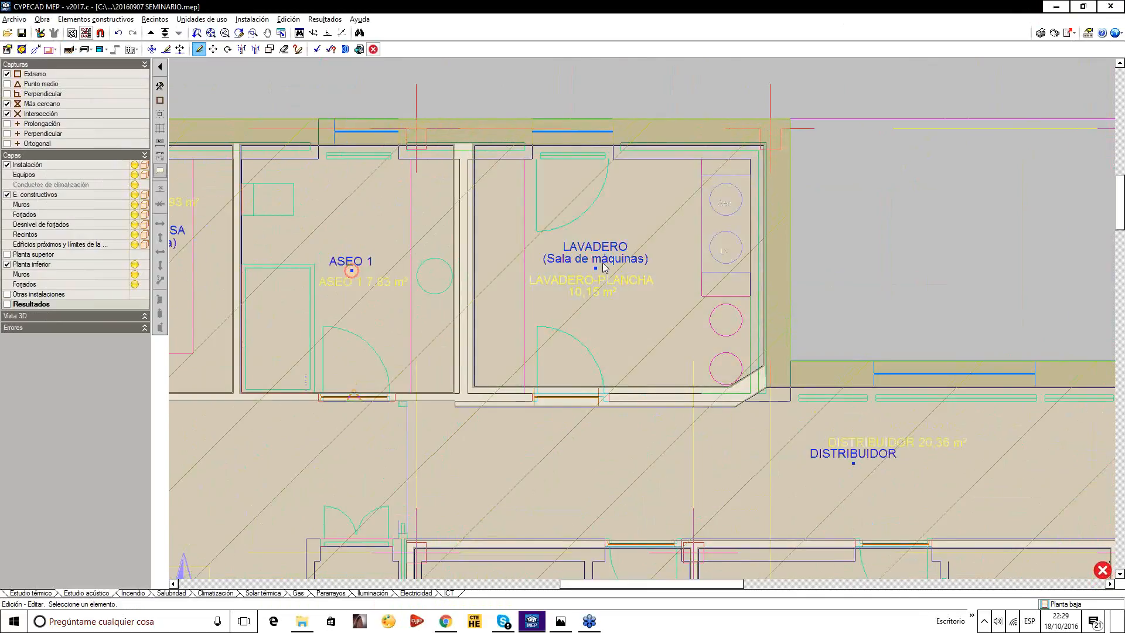
pyautogui.click(604, 267)
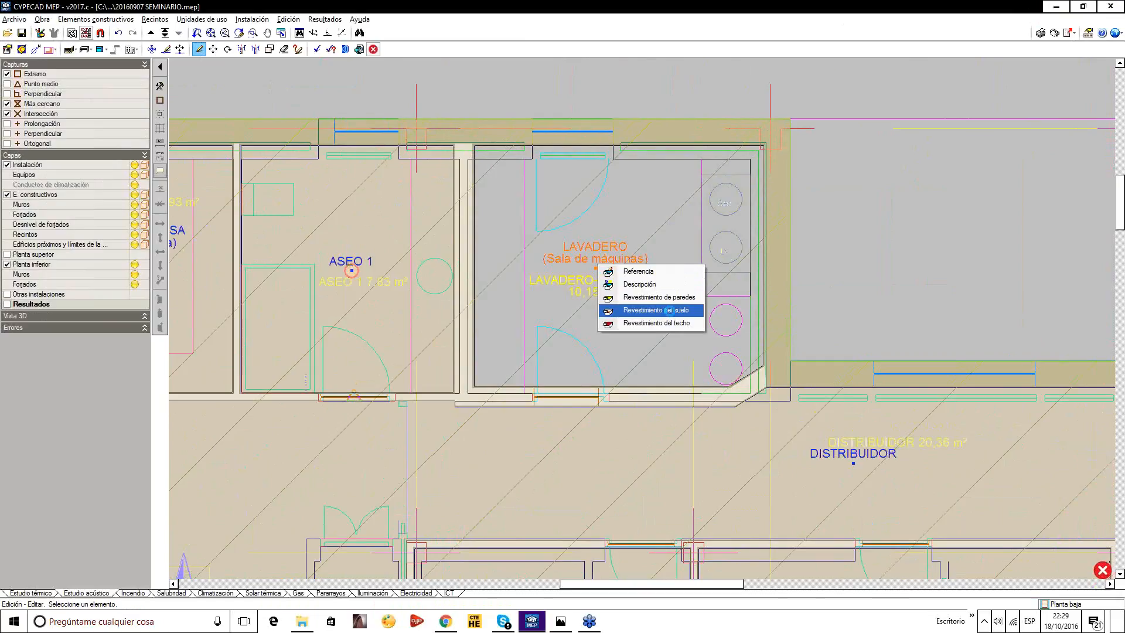
pyautogui.click(669, 310)
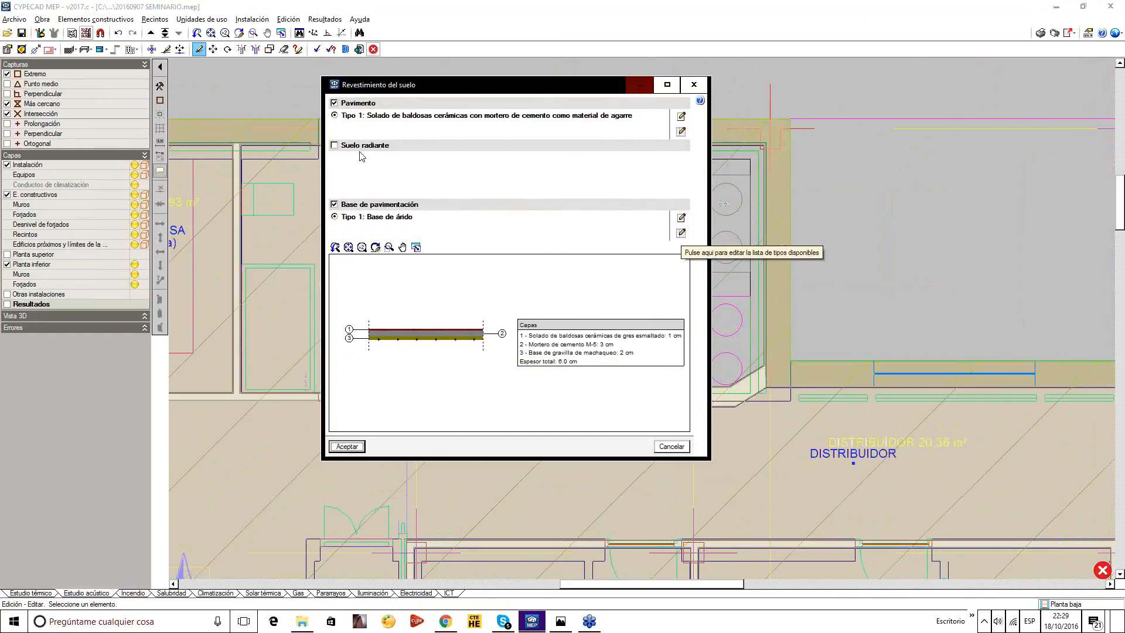
pyautogui.click(680, 233)
pyautogui.click(425, 162)
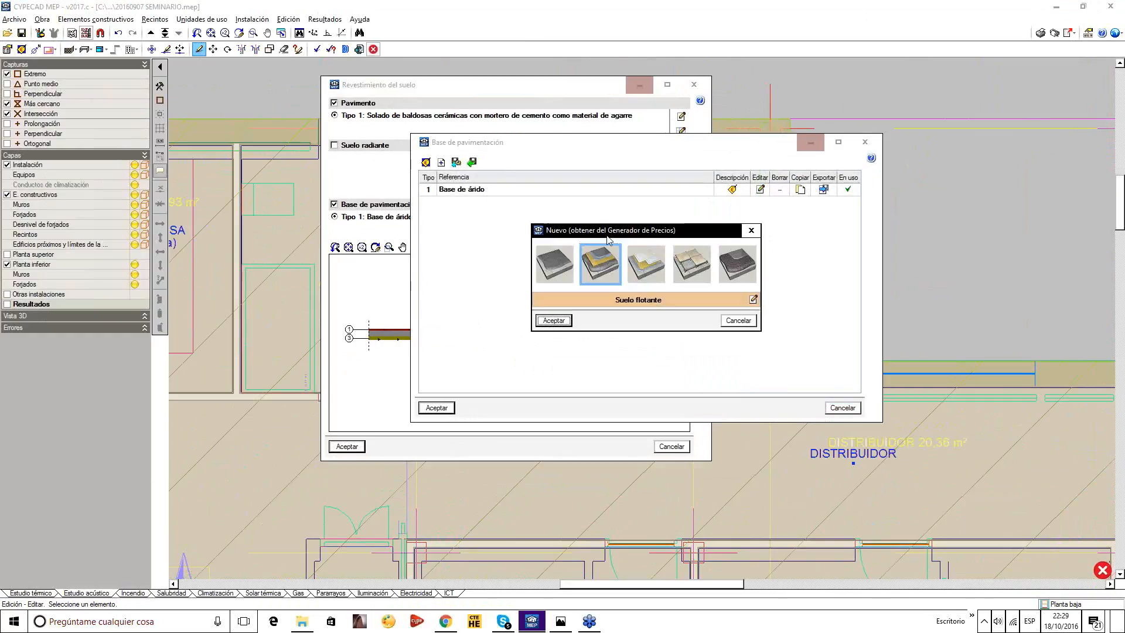
pyautogui.click(753, 299)
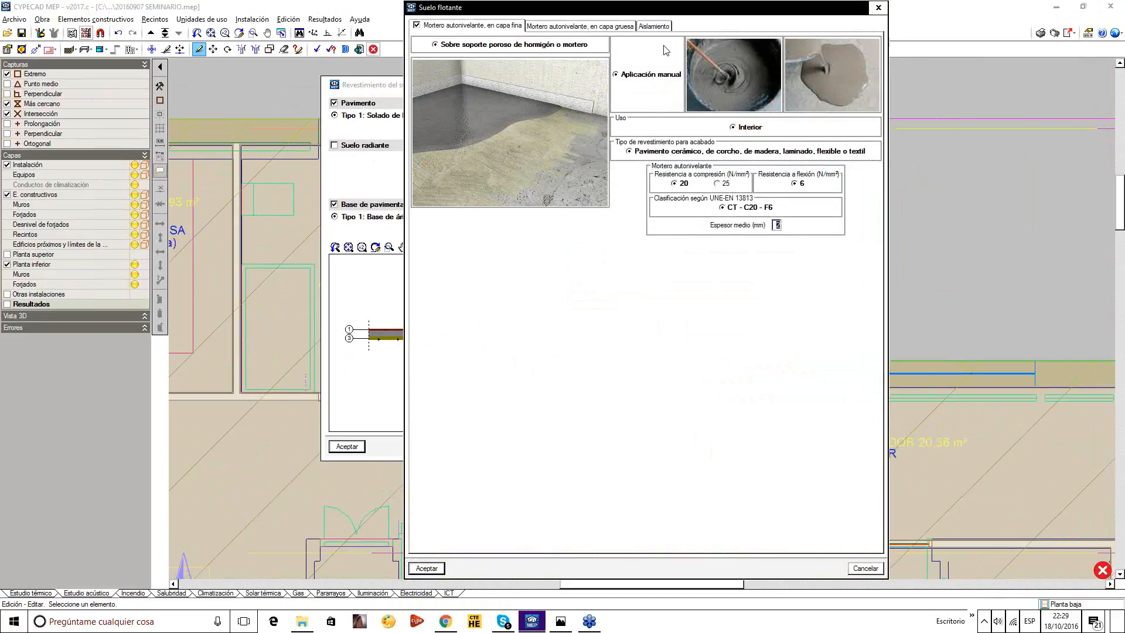
pyautogui.moveTo(643, 18); pyautogui.dragTo(564, 21)
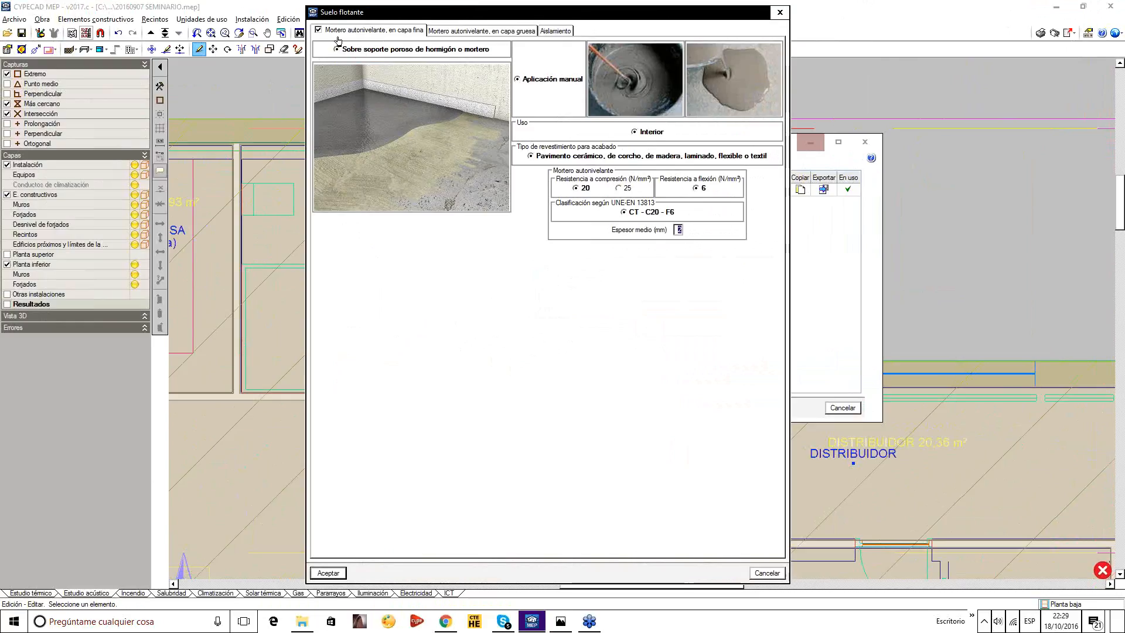
# Insulate the floating floor against airborne and impact noise with 10 mm polyethylene foam and add it to the floor base types.
pyautogui.click(454, 33)
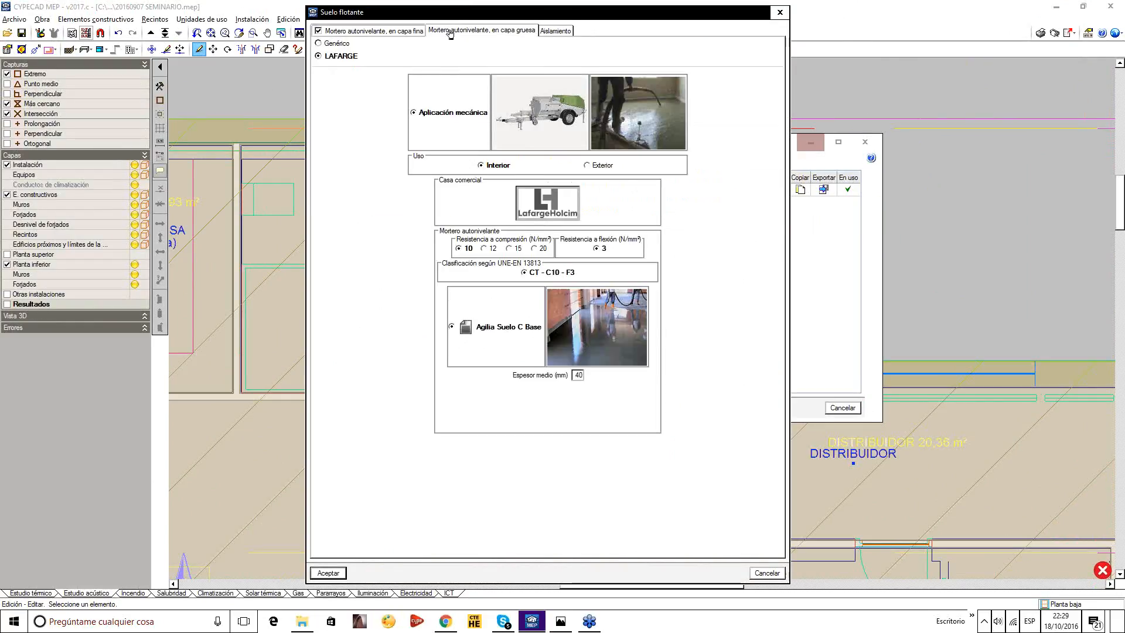
pyautogui.click(557, 32)
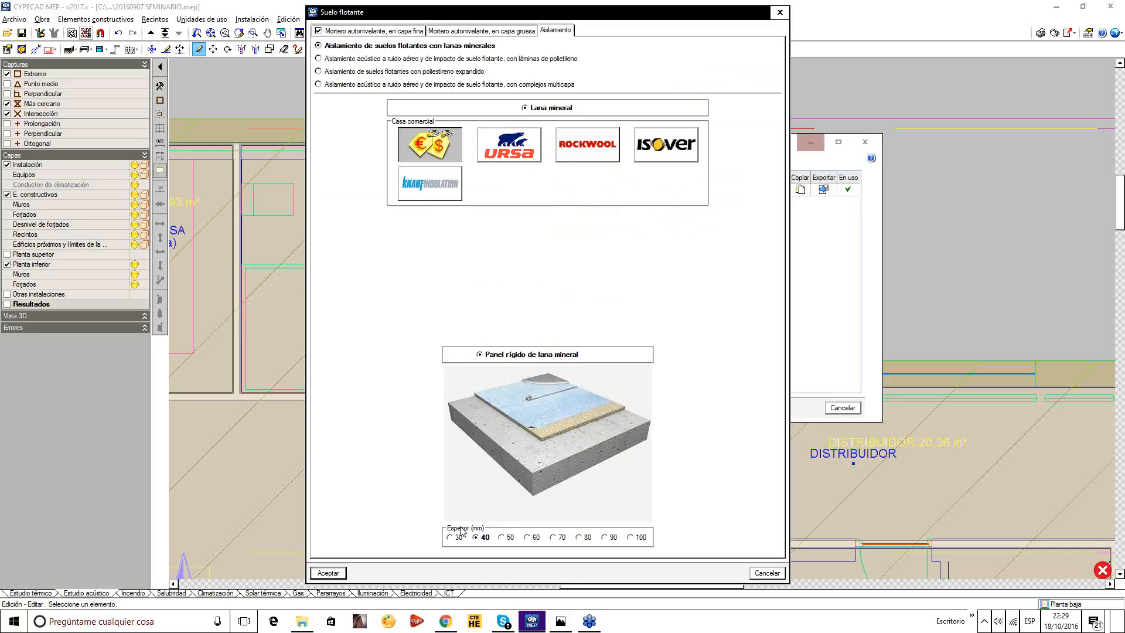
pyautogui.click(373, 59)
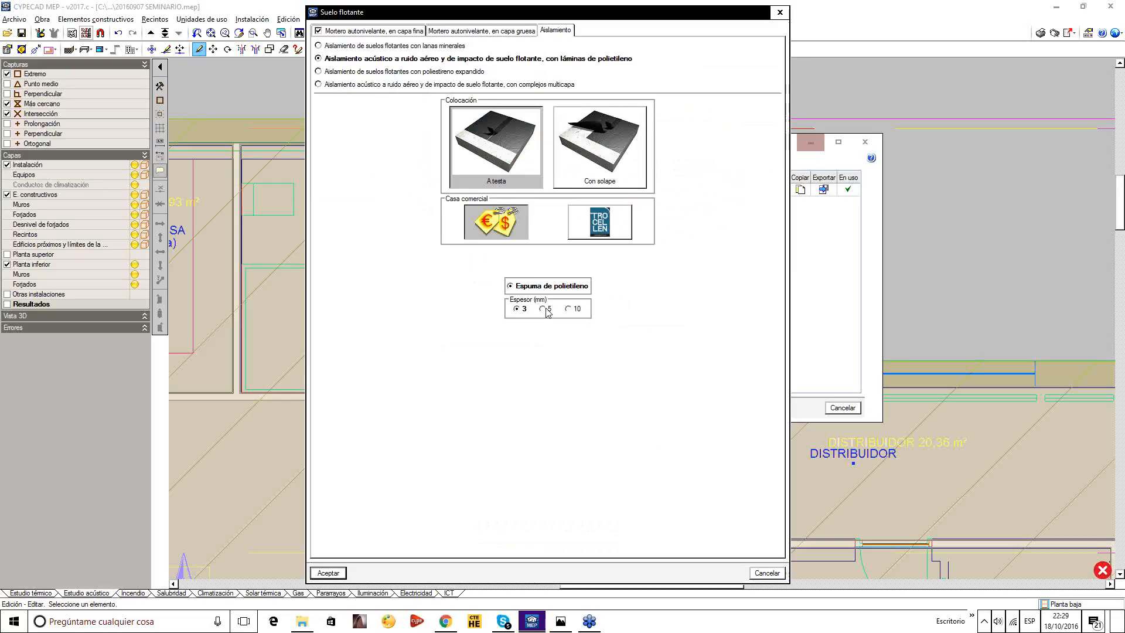
pyautogui.click(572, 309)
pyautogui.click(328, 574)
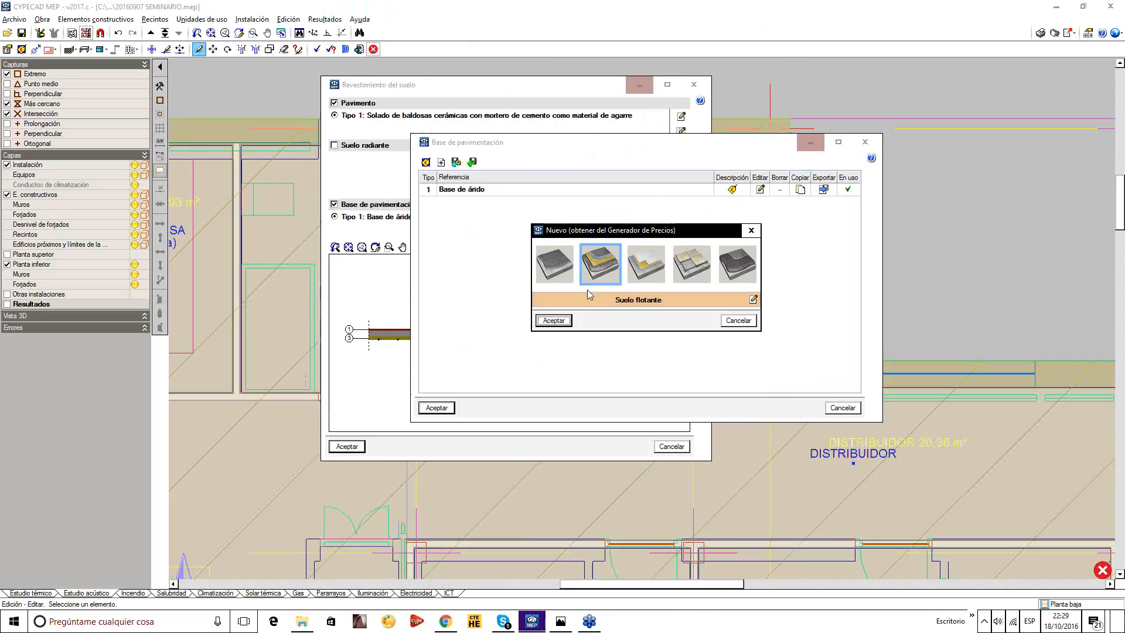
pyautogui.click(552, 321)
pyautogui.click(436, 407)
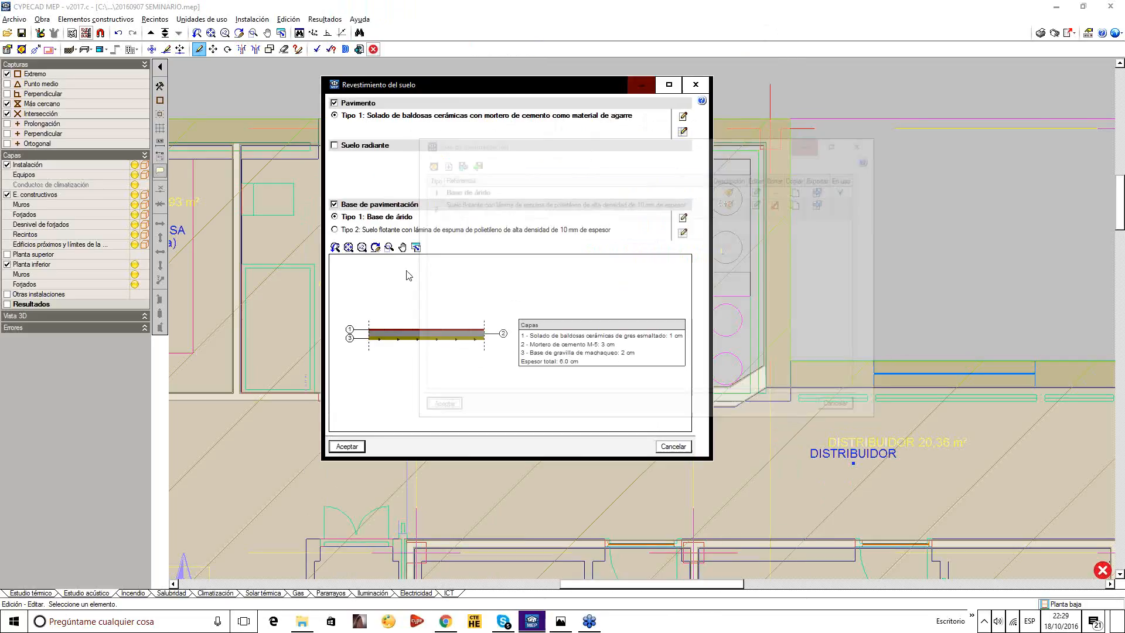
# Select type 2, the floating floor with 10 mm polyethylene foam, as the LAVADERO floor base.
pyautogui.click(399, 229)
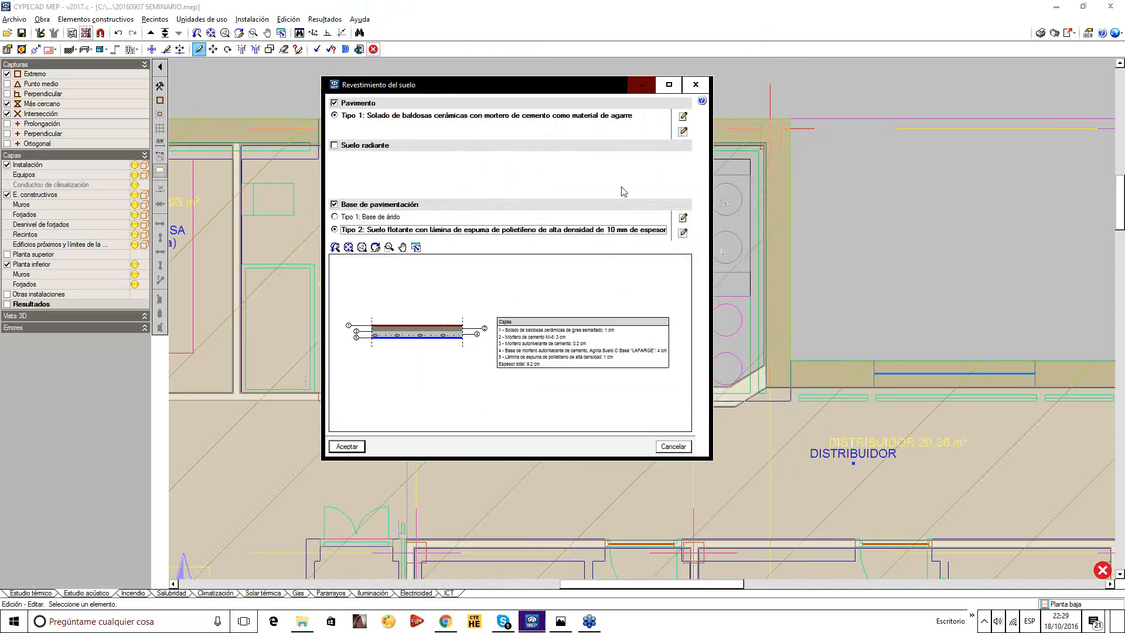
pyautogui.click(346, 446)
pyautogui.click(532, 301)
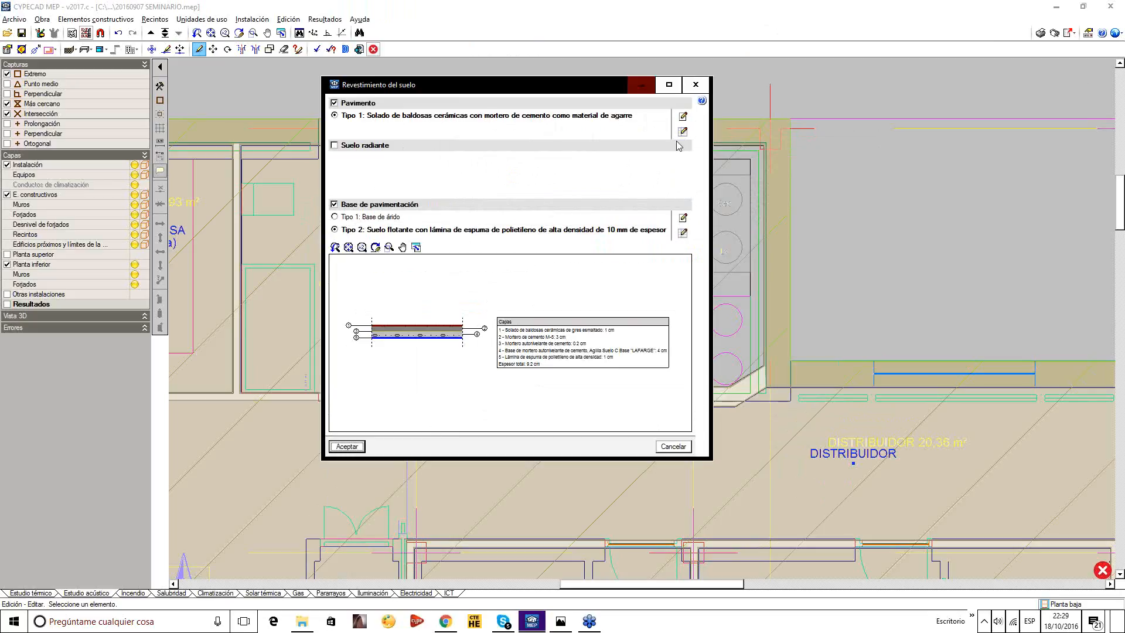
# Add a new "Gres" interior paving type from the price generator, with ceramic tiles laid in cement mortar.
pyautogui.click(682, 131)
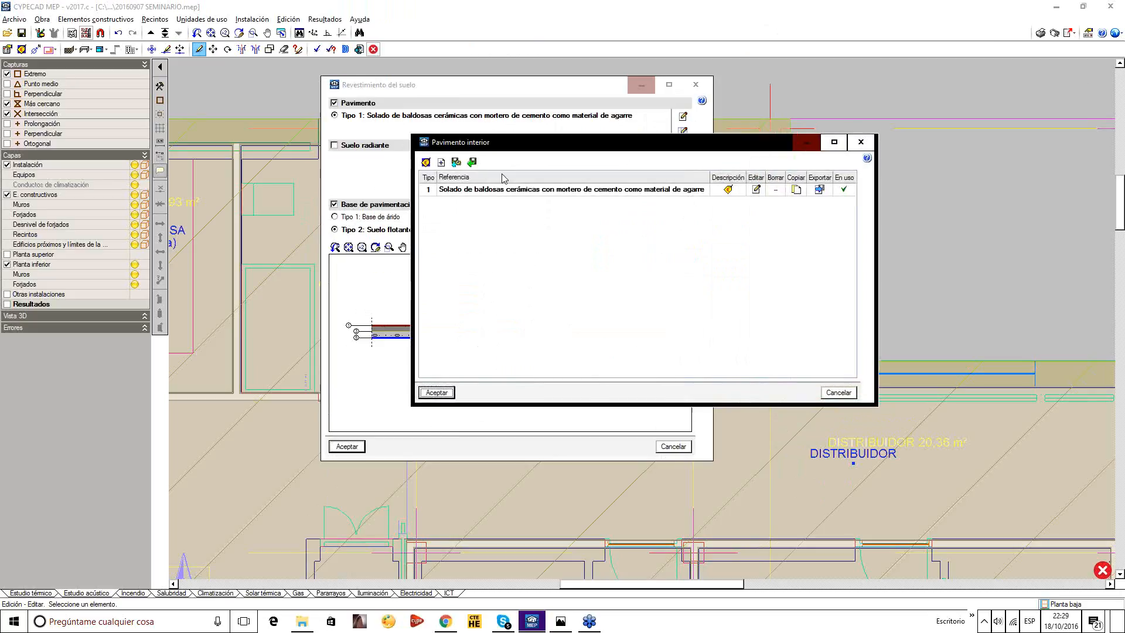
pyautogui.click(426, 163)
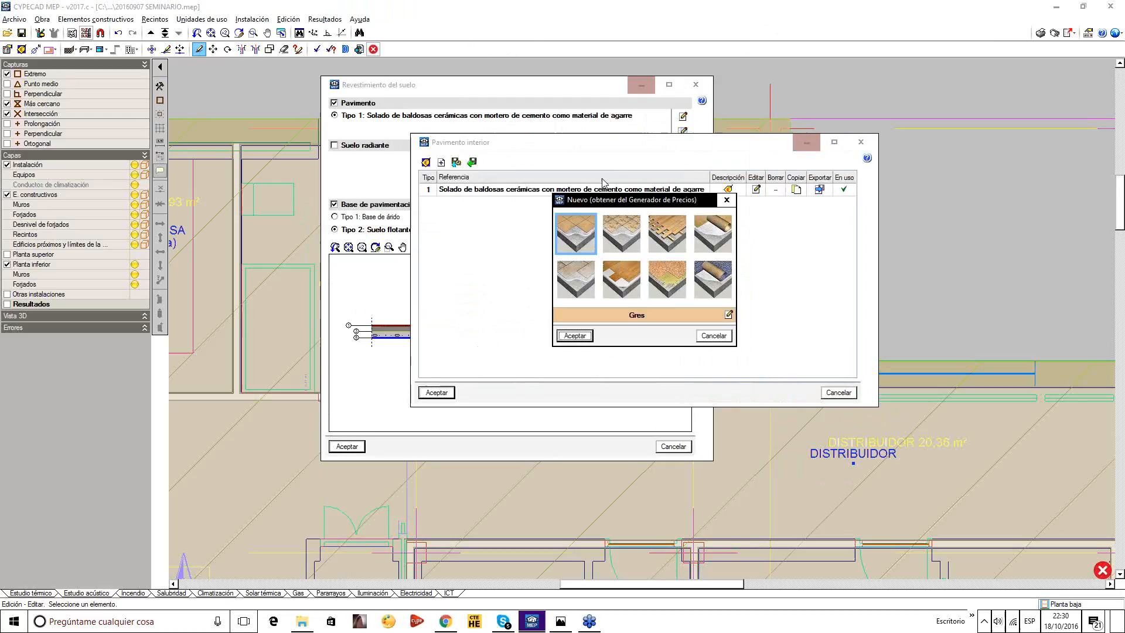
pyautogui.click(575, 232)
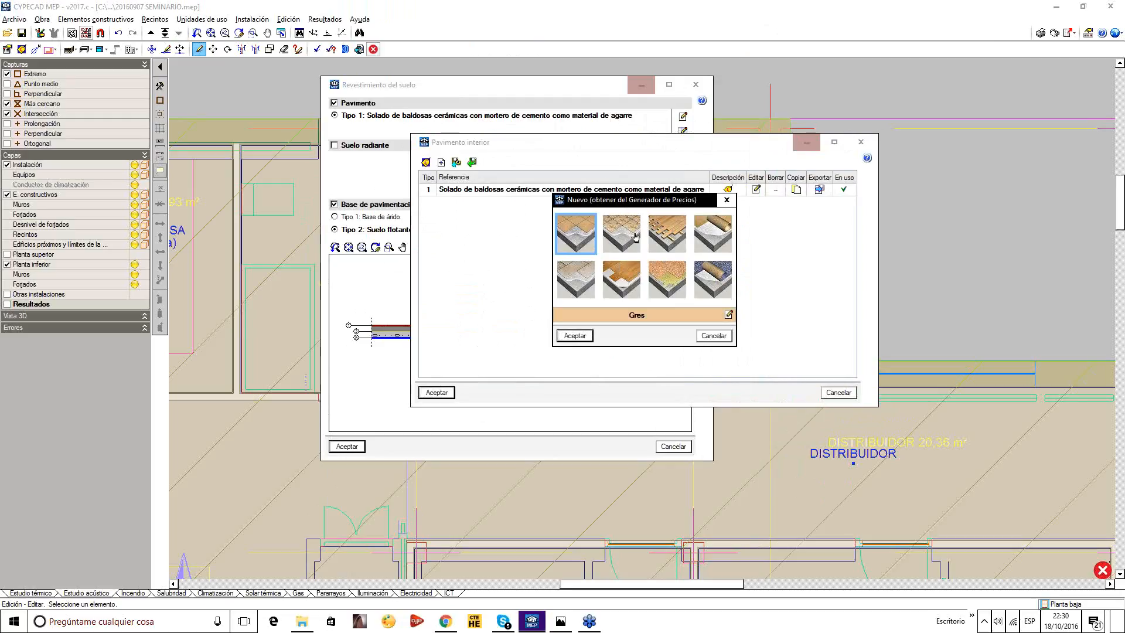
pyautogui.click(729, 316)
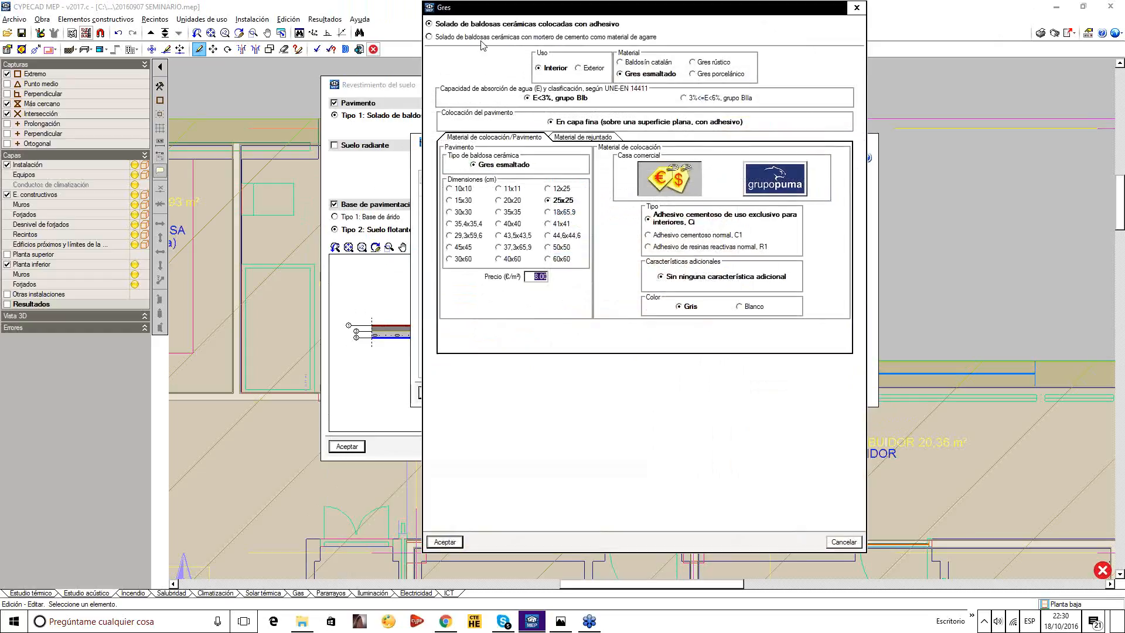
pyautogui.click(481, 37)
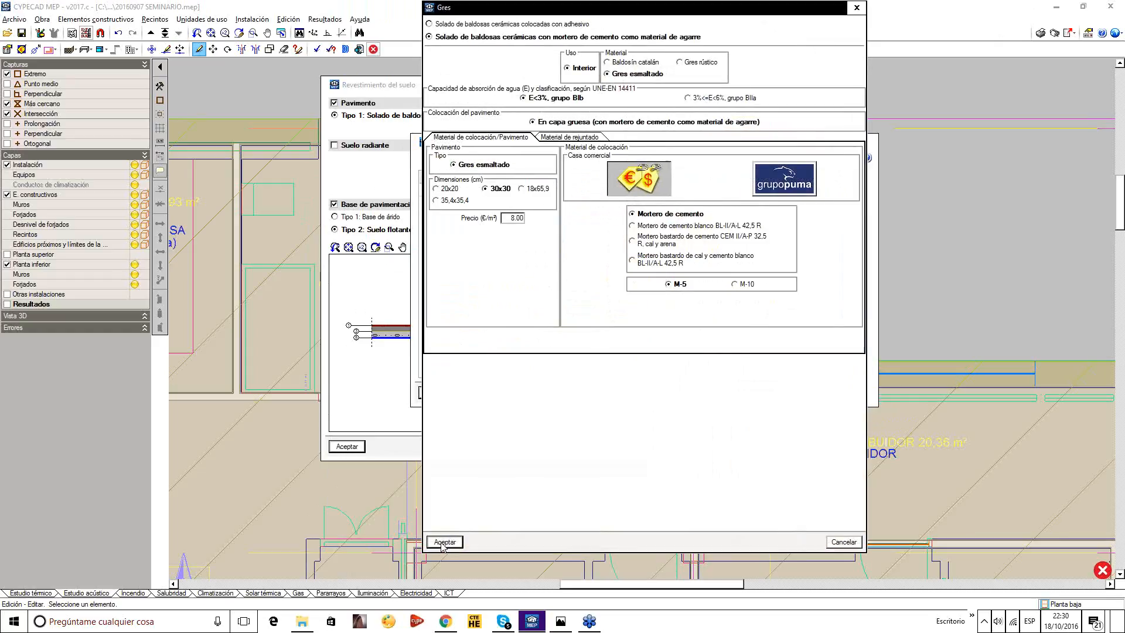
pyautogui.click(444, 542)
pyautogui.click(573, 335)
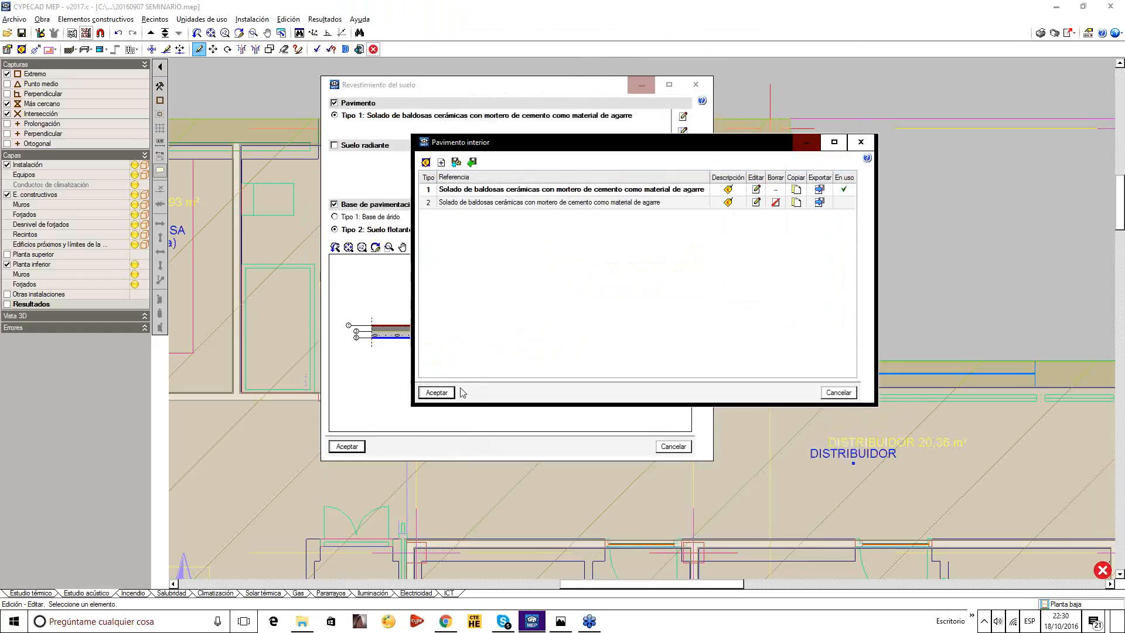
# Accept the interior paving types and select type 2, ceramic tiles laid in cement mortar, as the LAVADERO paving.
pyautogui.click(448, 393)
pyautogui.click(531, 299)
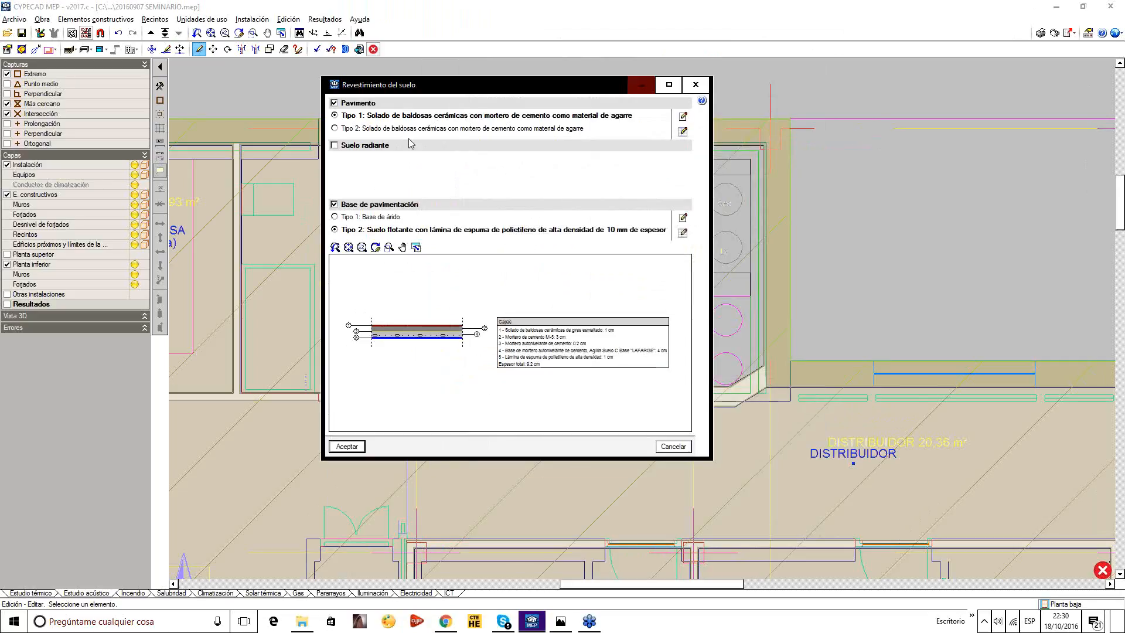
pyautogui.click(614, 128)
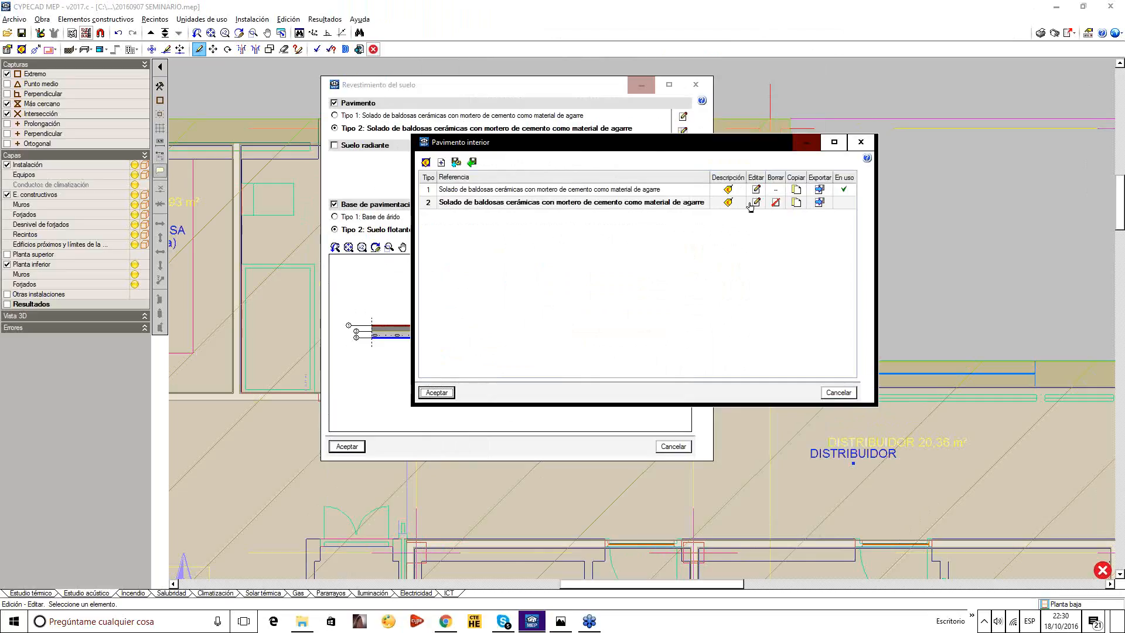
# Change paving type 2 to Gres ceramic tiles laid with adhesive, using the default 25x25 tiles, and accept the LAVADERO floor finish.
pyautogui.click(755, 203)
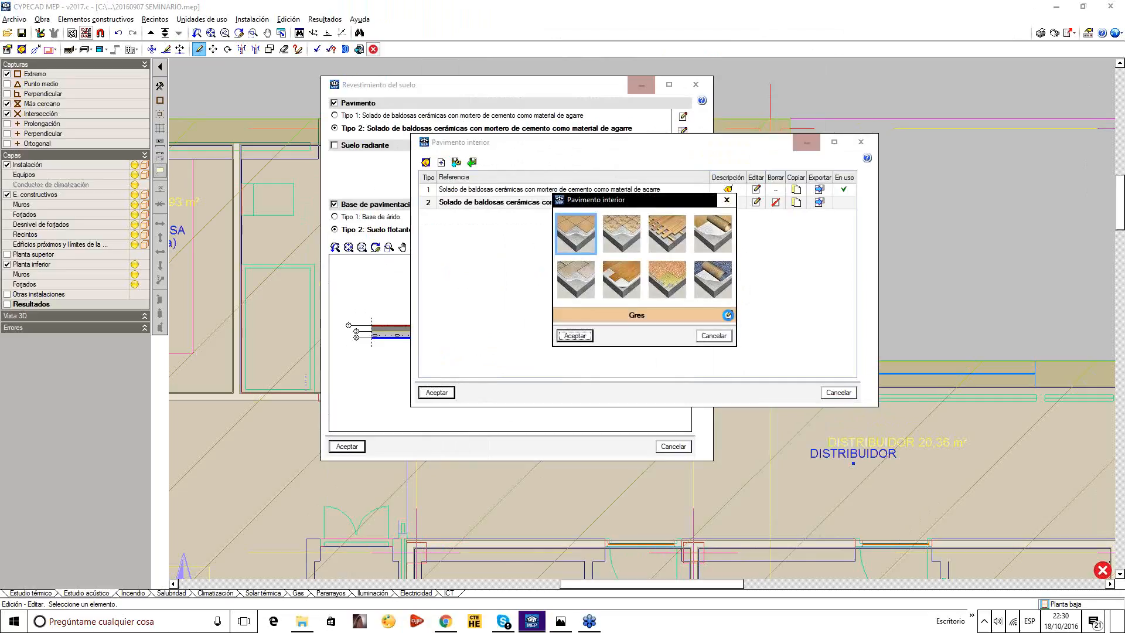
pyautogui.click(728, 315)
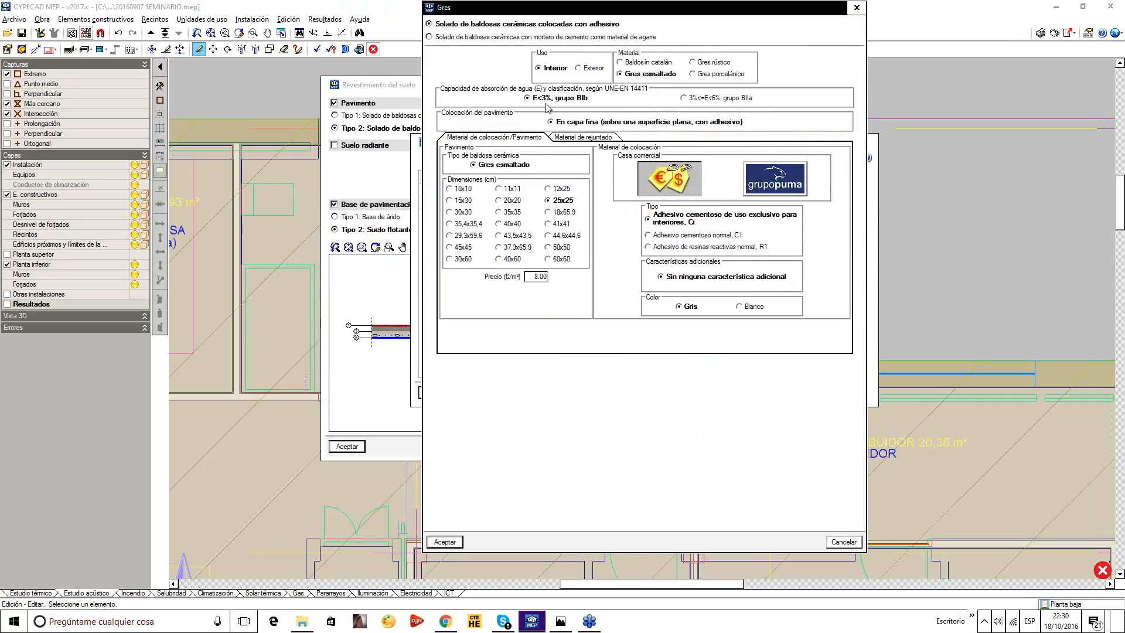
pyautogui.click(453, 543)
pyautogui.click(563, 335)
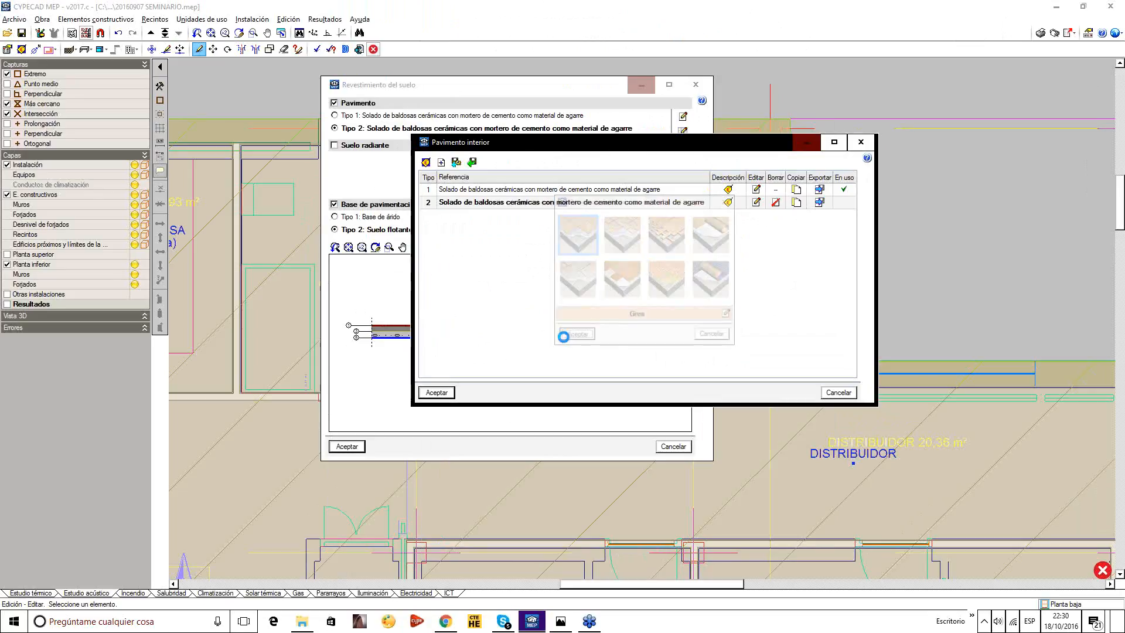
pyautogui.click(436, 392)
pyautogui.click(350, 446)
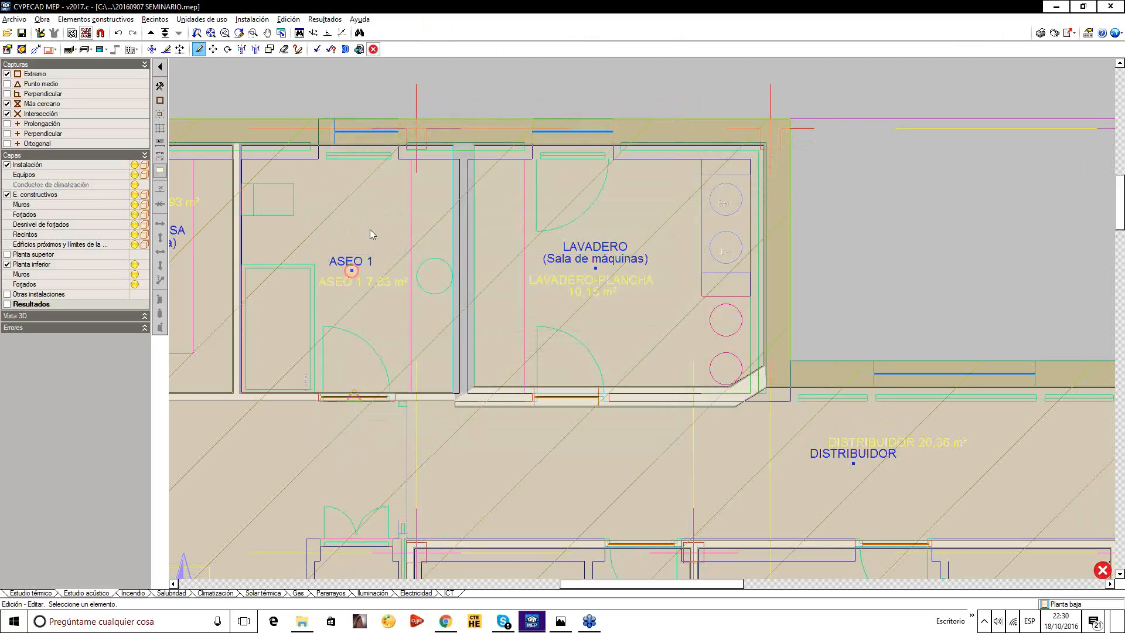
# Review the paving, floating floor base and layer build-up assigned in the LAVADERO floor finish.
pyautogui.scroll(-1, 430, 227)
pyautogui.click(554, 258)
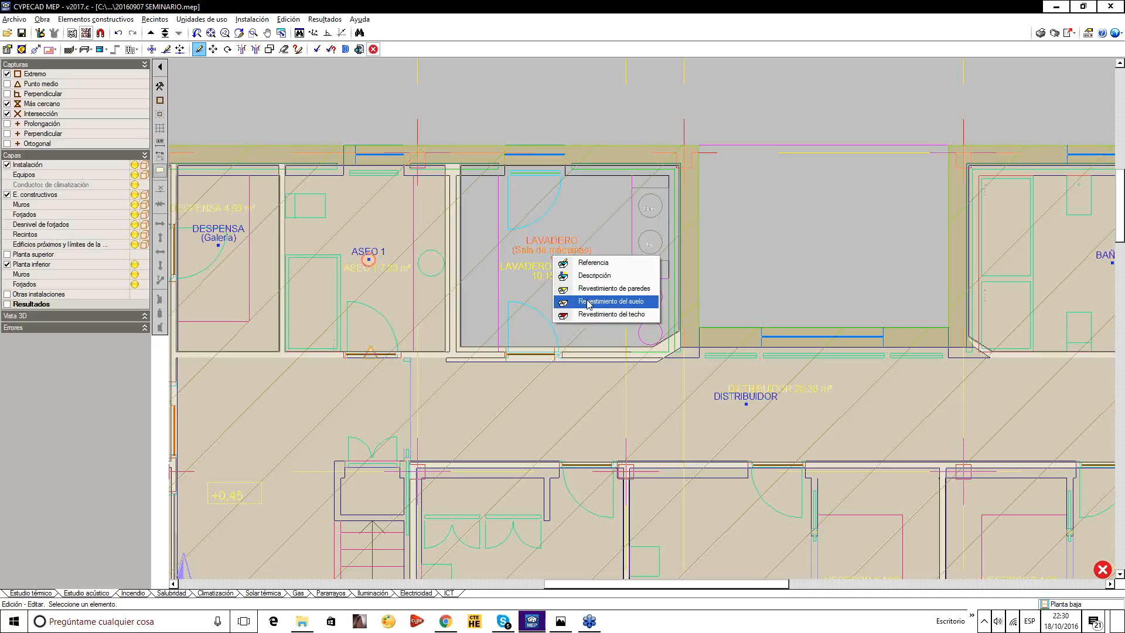
pyautogui.click(587, 302)
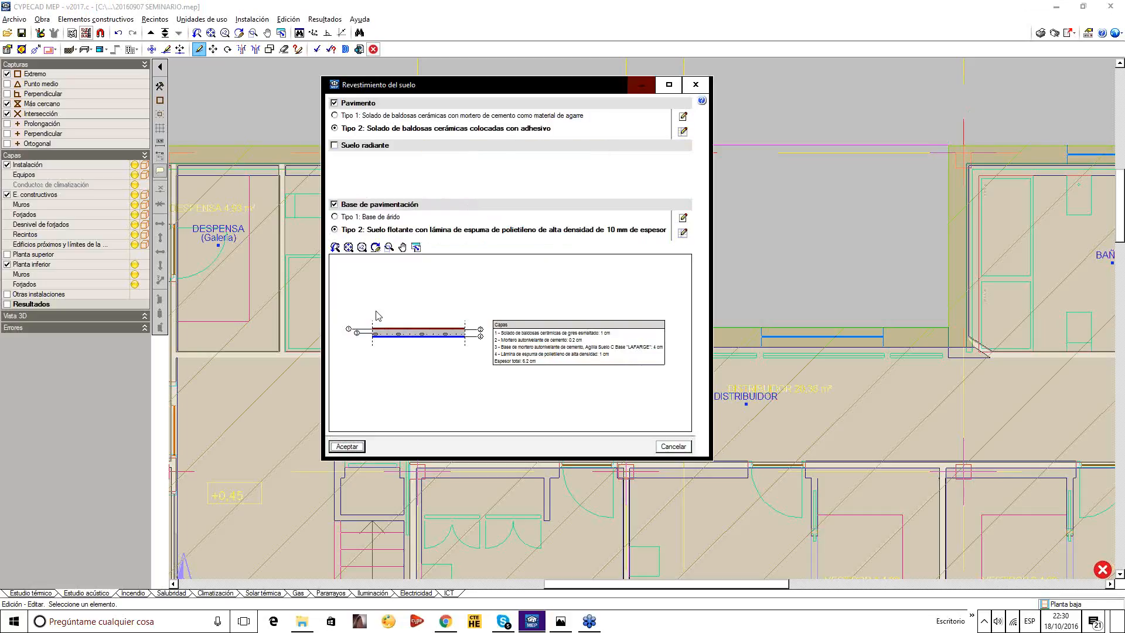
pyautogui.click(351, 446)
# Recalculate the acoustic study for the modified LAVADERO floor, look over the results on the ground floor plan, and save the project.
pyautogui.click(317, 49)
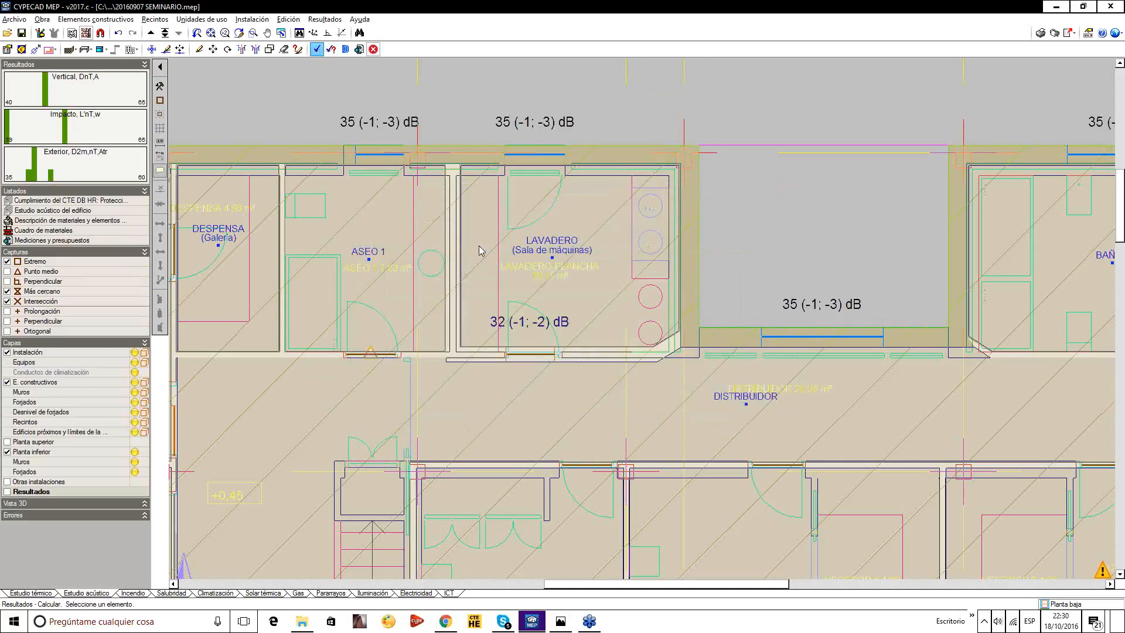
pyautogui.scroll(-1, 479, 251)
pyautogui.scroll(-1, 545, 218)
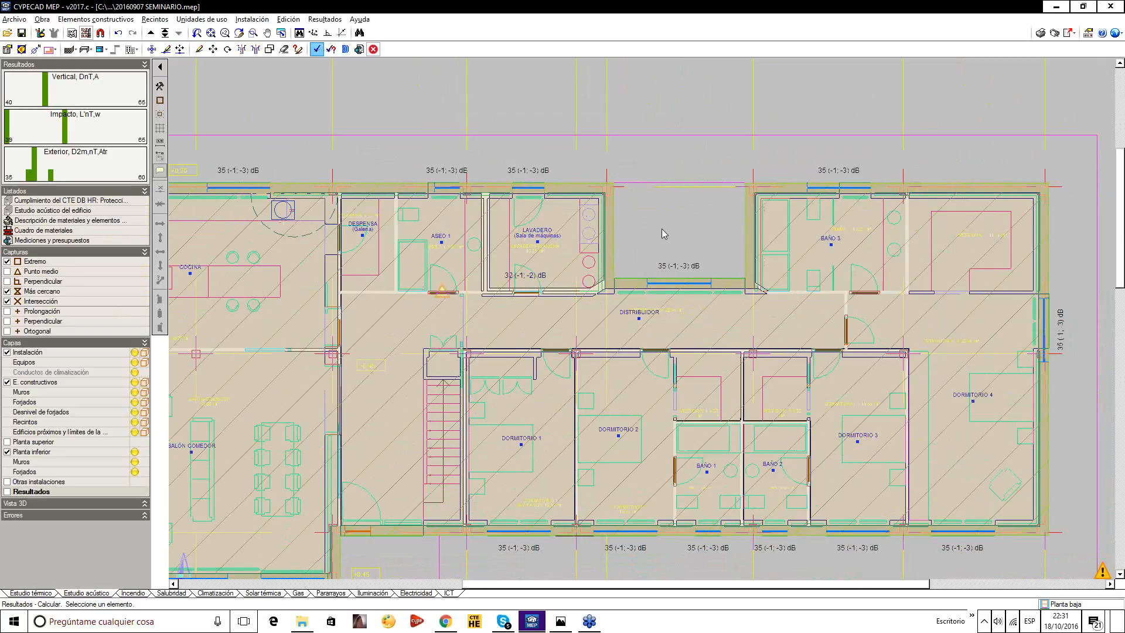
pyautogui.click(21, 33)
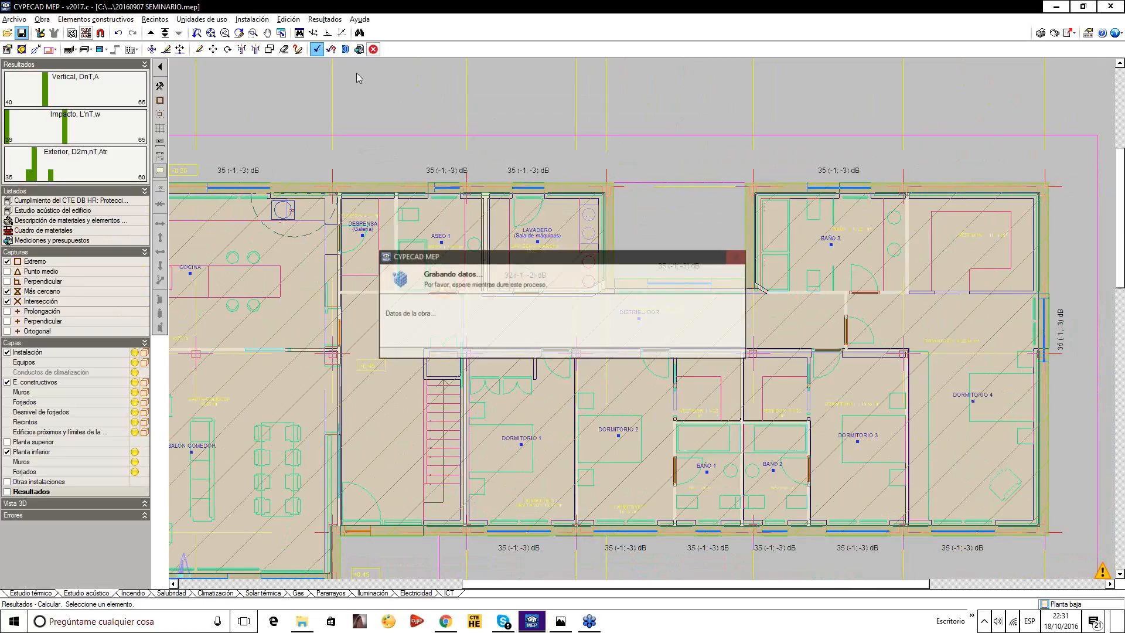
pyautogui.moveTo(613, 245); pyautogui.dragTo(684, 196, button='middle')
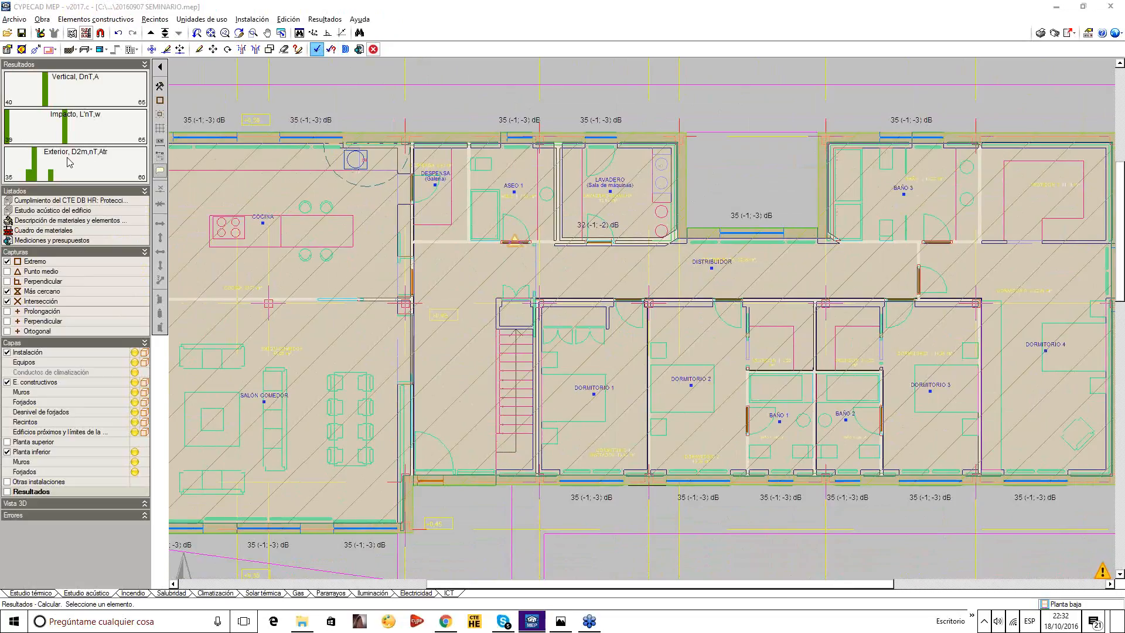
pyautogui.scroll(-2, 645, 246)
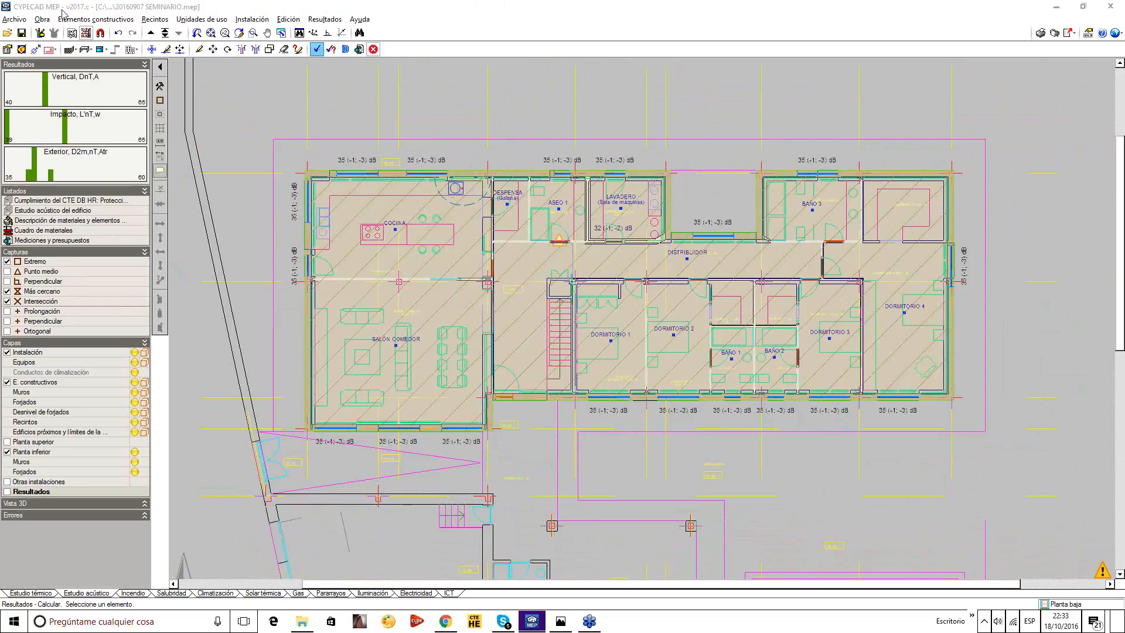
pyautogui.click(22, 33)
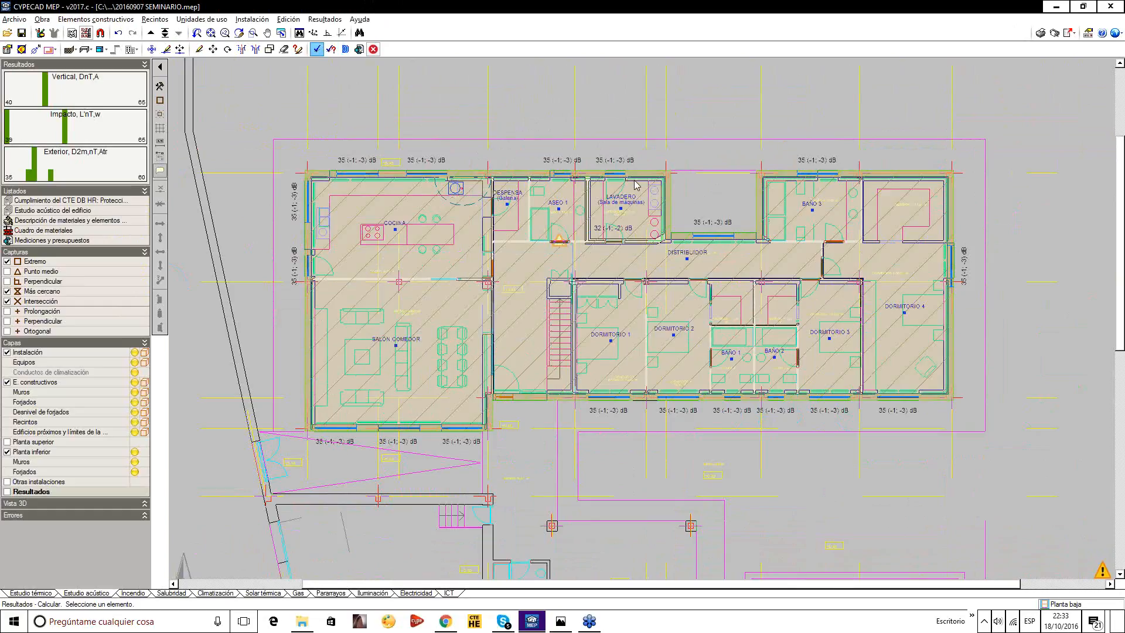
# Switch to the Incendio study, save the project, and open its general data.
pyautogui.click(136, 594)
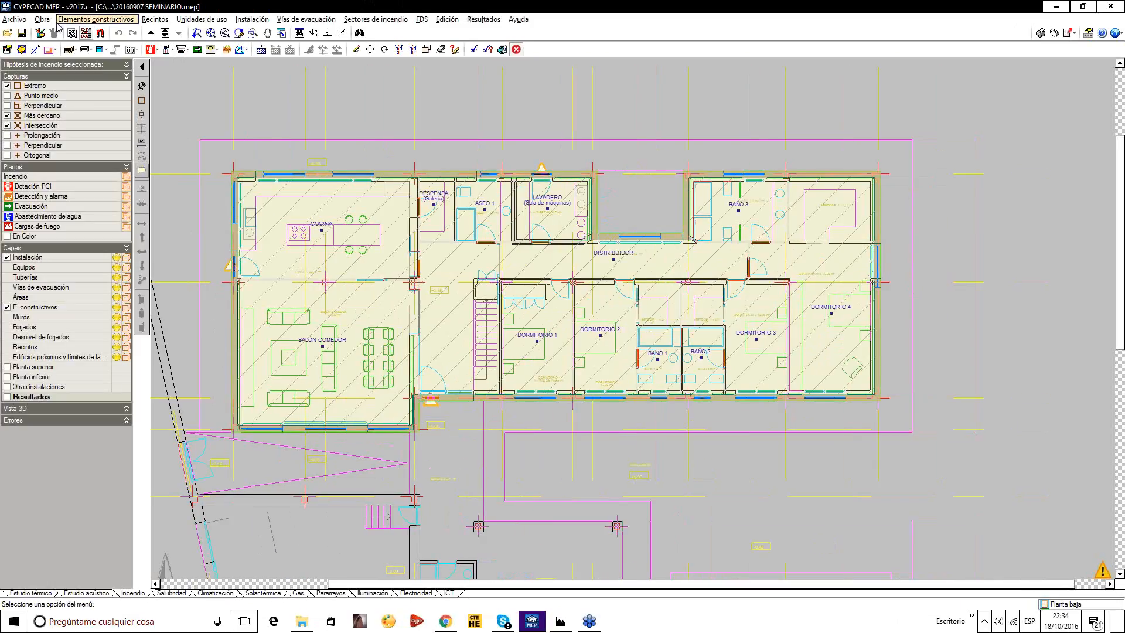
pyautogui.click(21, 33)
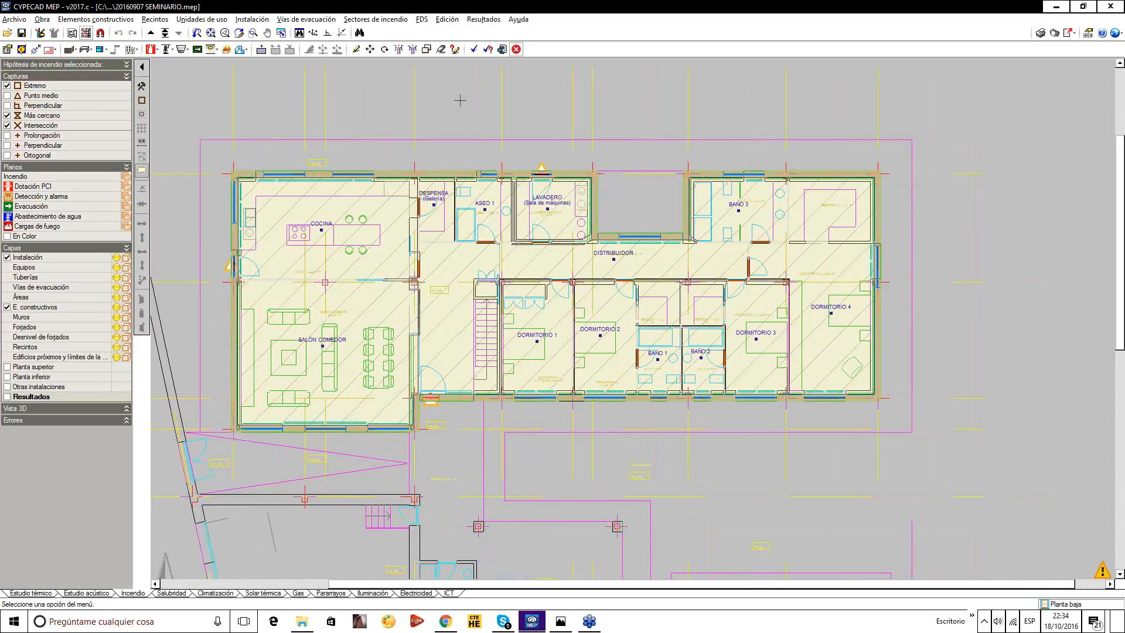
pyautogui.click(47, 23)
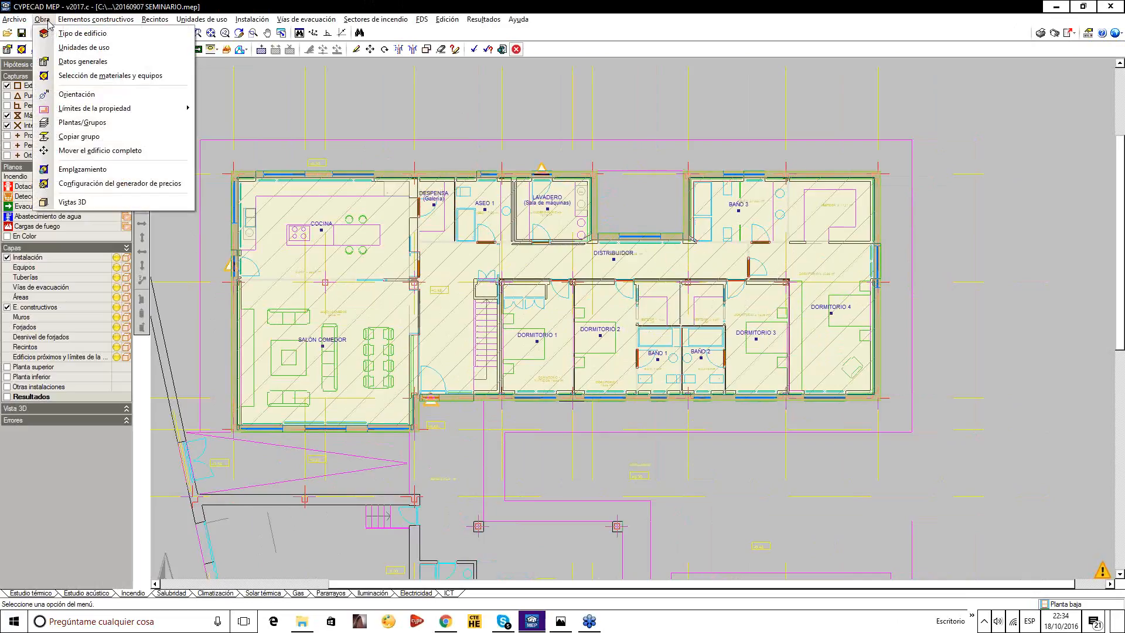
pyautogui.click(59, 60)
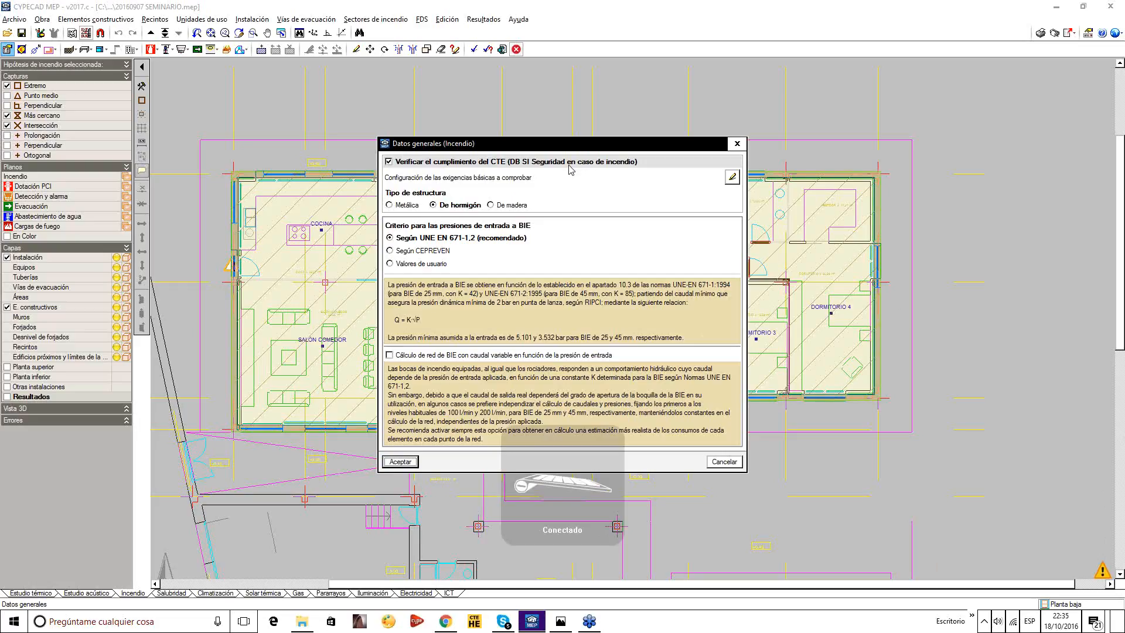
pyautogui.moveTo(545, 145); pyautogui.dragTo(532, 98)
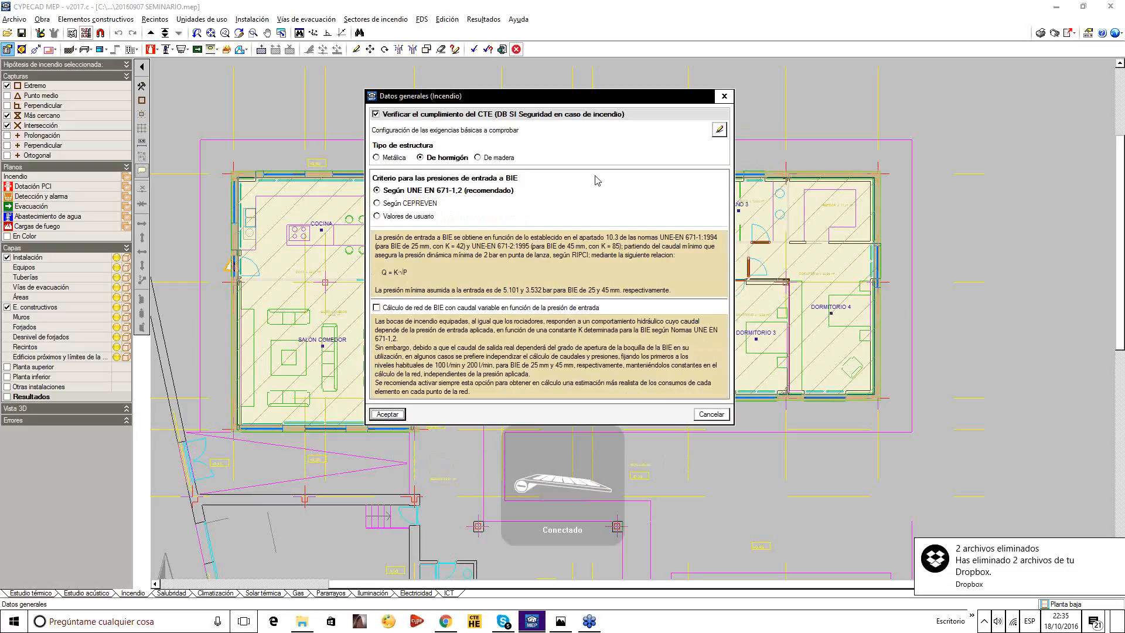
# Dismiss the Dropbox notification and choose an option from the Dropbox settings.
pyautogui.click(1113, 550)
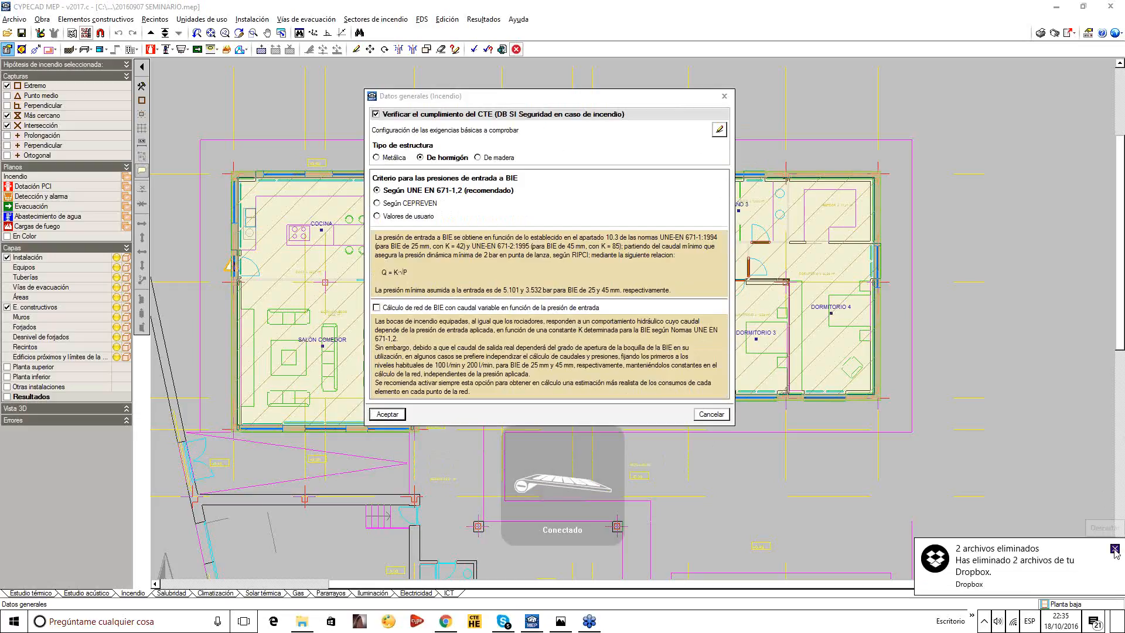
pyautogui.click(984, 619)
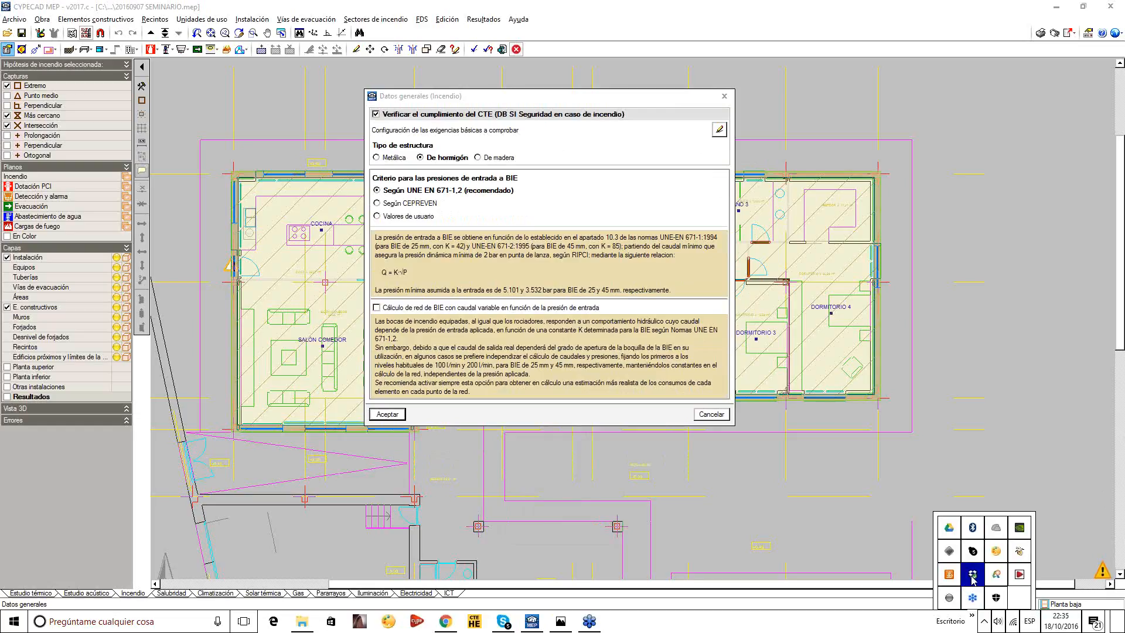
pyautogui.click(972, 575)
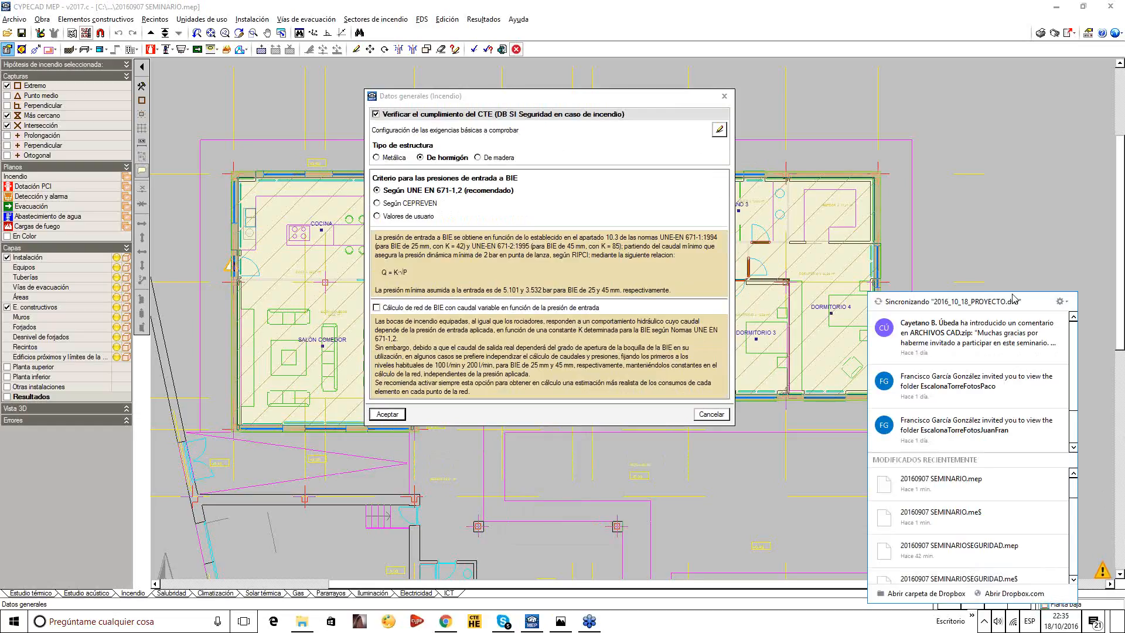
pyautogui.click(1057, 302)
pyautogui.click(1037, 351)
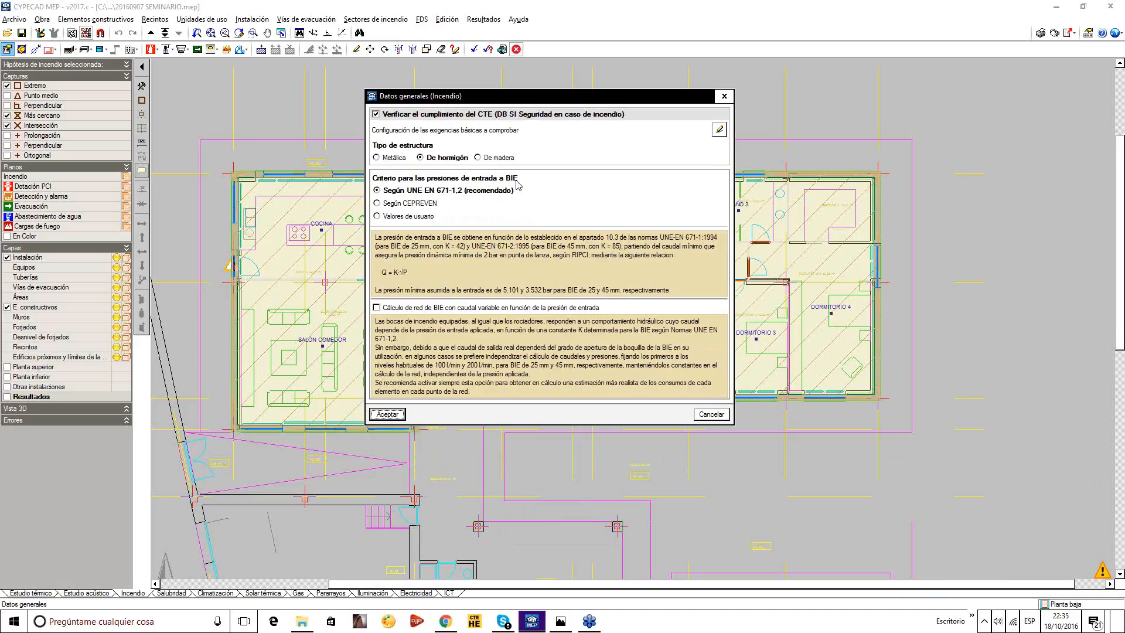
pyautogui.click(724, 96)
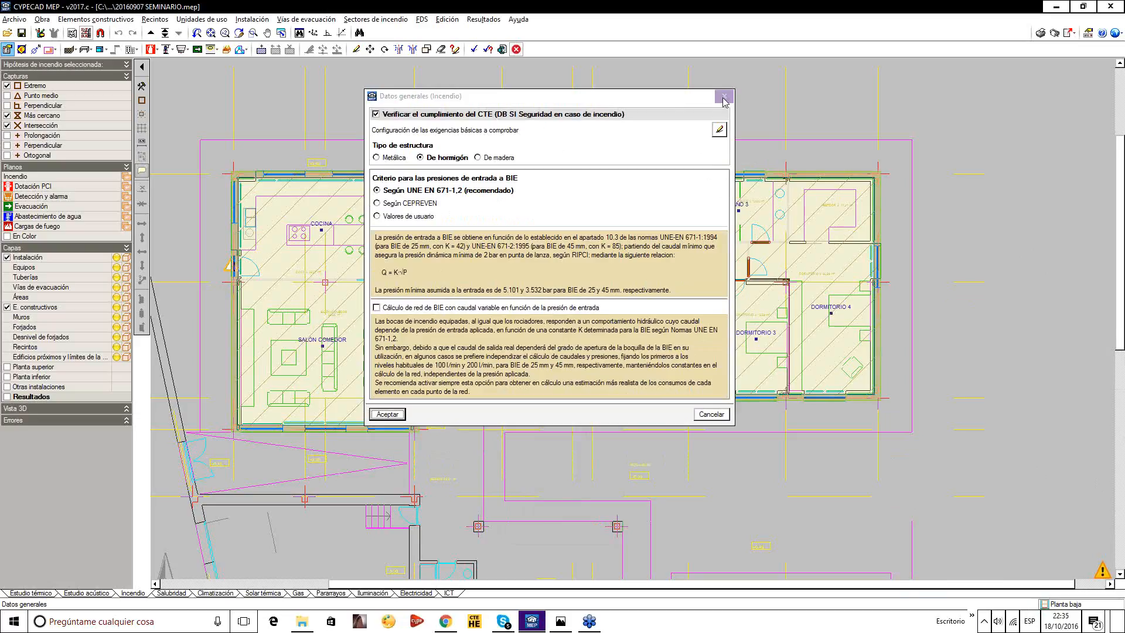
pyautogui.click(252, 19)
pyautogui.moveTo(283, 36)
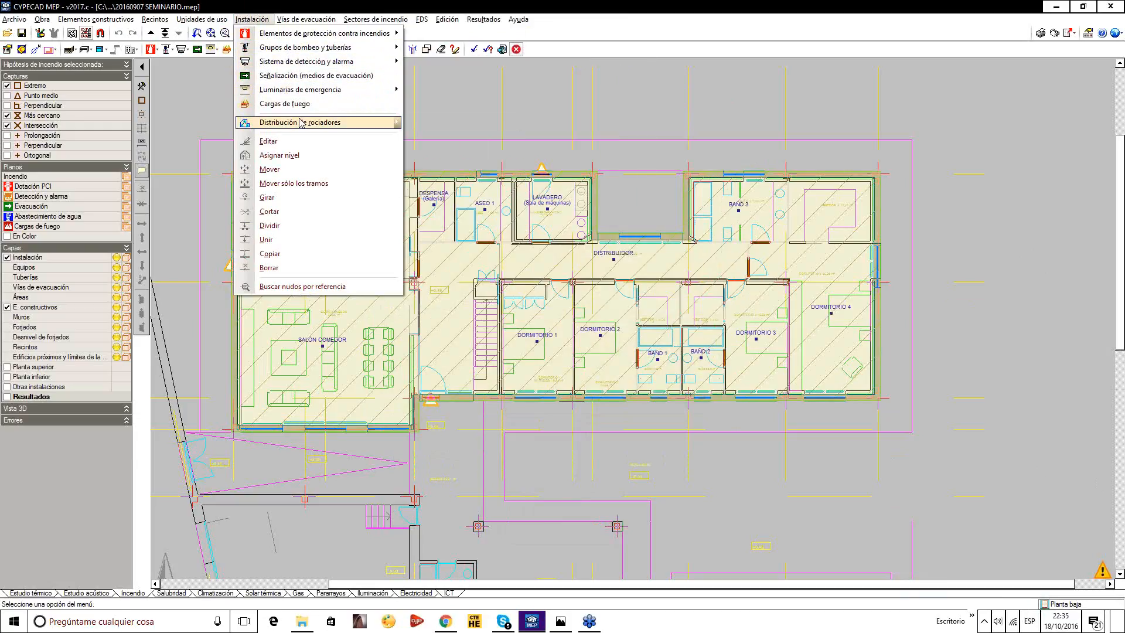
pyautogui.moveTo(320, 123)
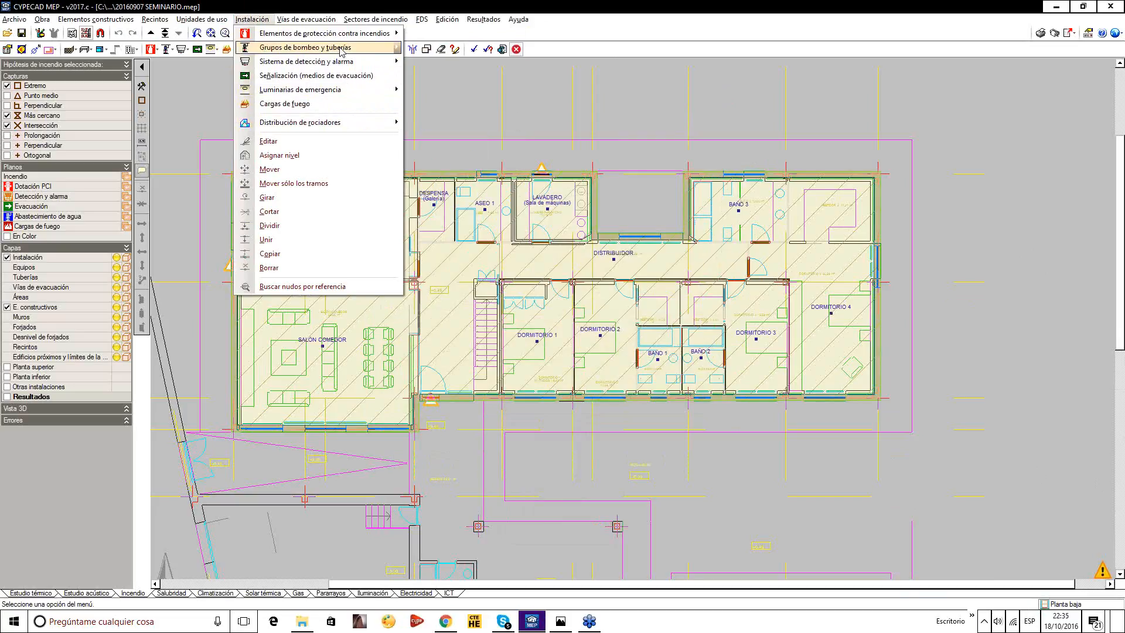
pyautogui.moveTo(341, 50)
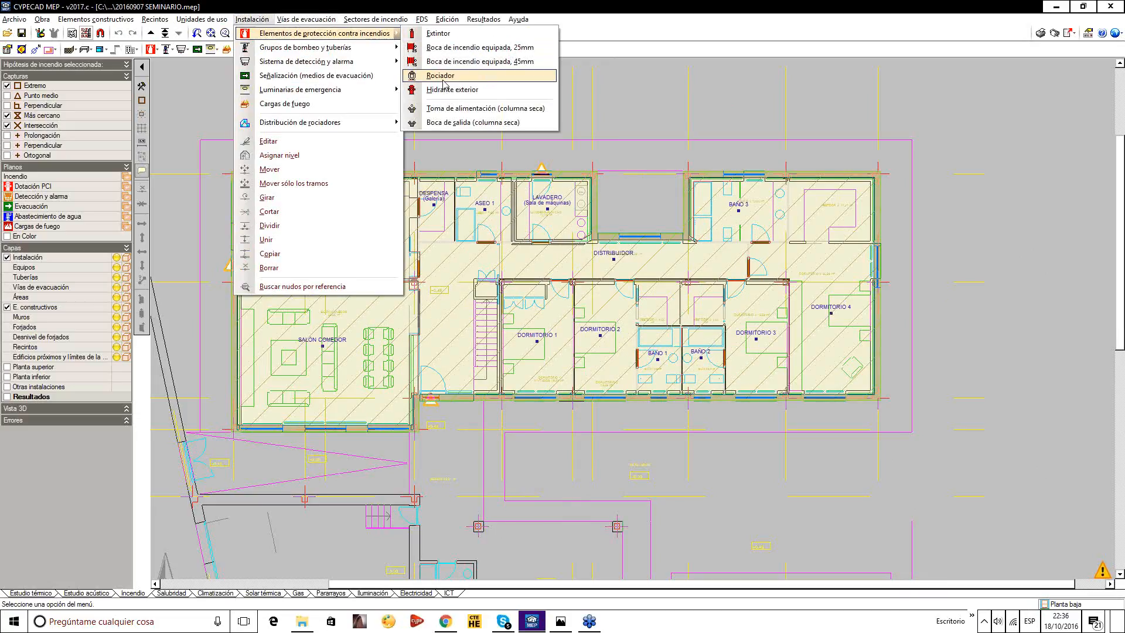
pyautogui.click(523, 63)
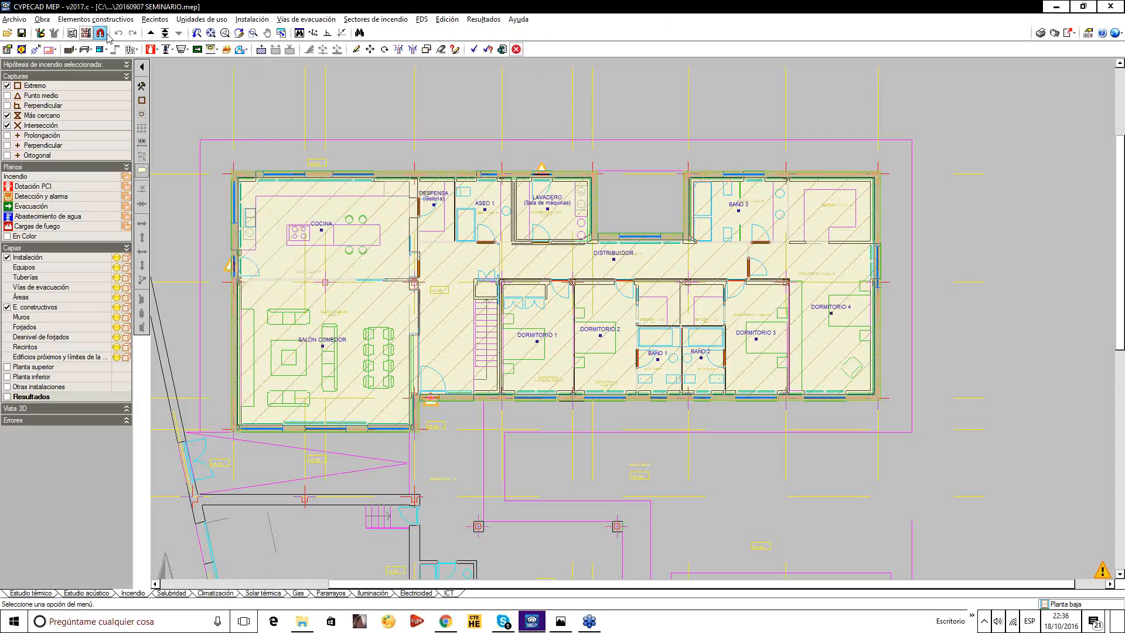
# Review the CTE DB SI basic requirements to check (SI 2, SI 4 and SI 5) in the fire general data and accept them.
pyautogui.click(43, 18)
pyautogui.click(83, 61)
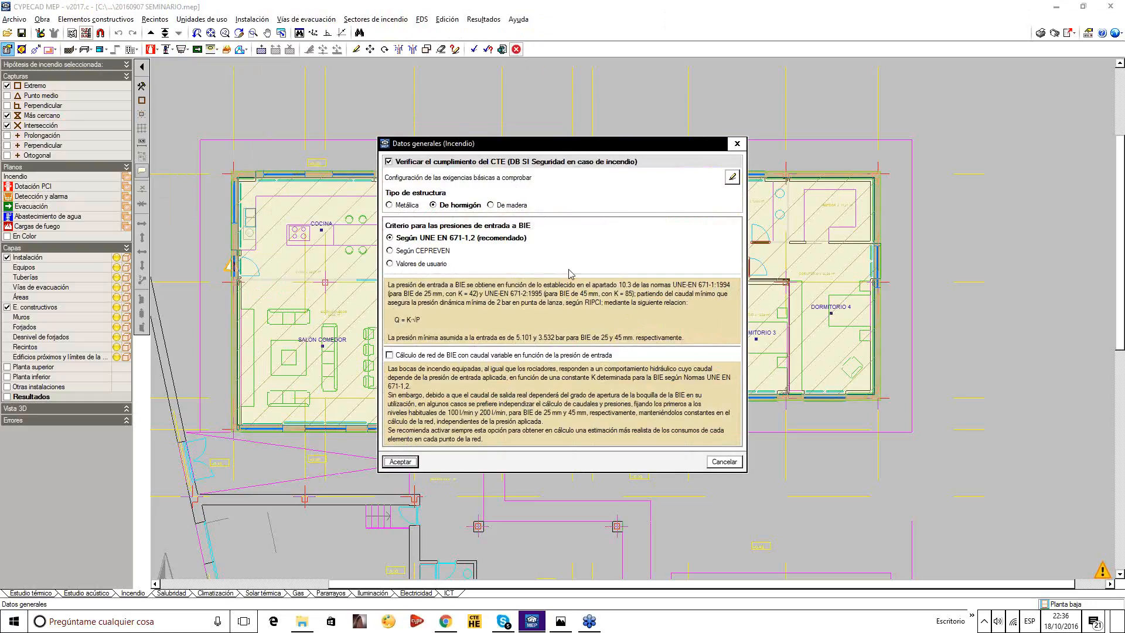
pyautogui.click(732, 177)
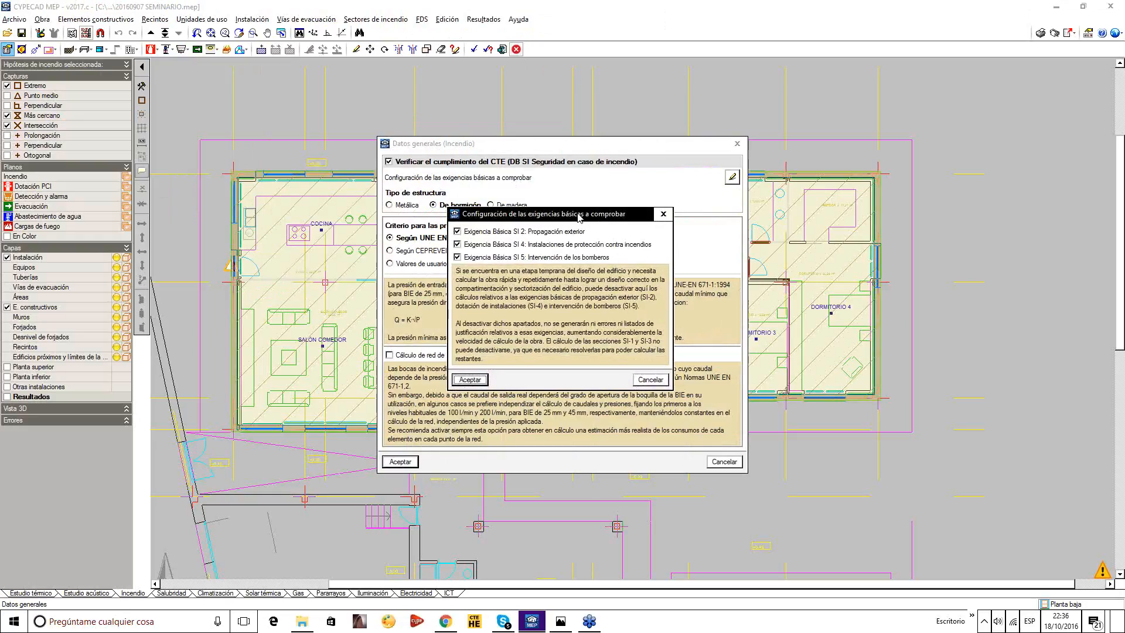
pyautogui.moveTo(596, 219); pyautogui.dragTo(447, 202)
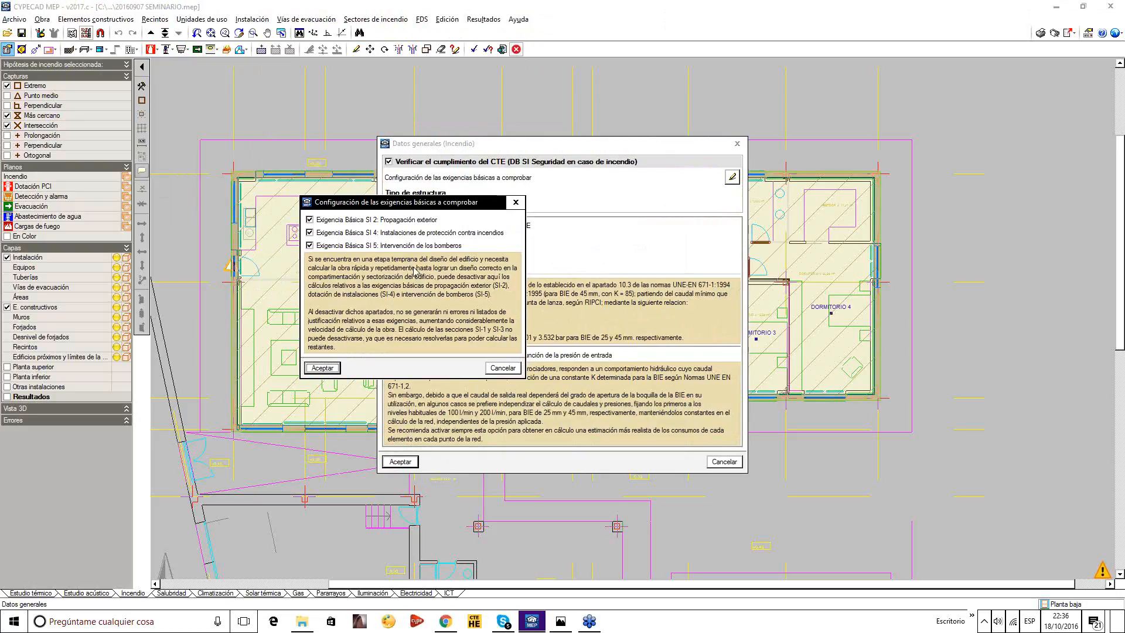
pyautogui.click(324, 369)
pyautogui.click(404, 461)
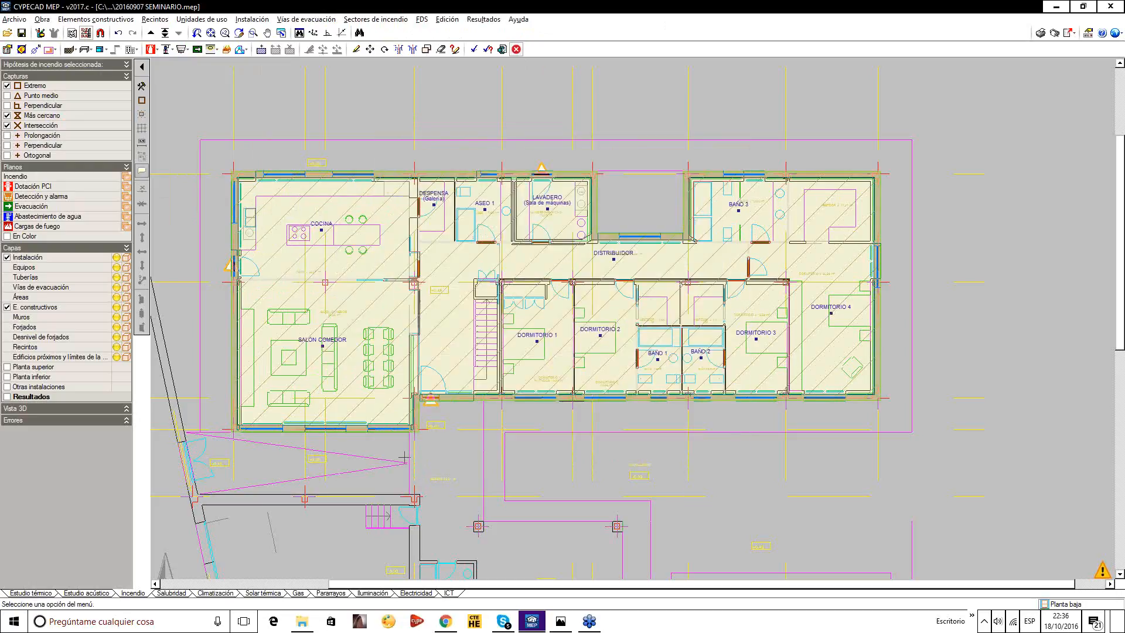
# Calculate the fire study and inspect the information reported for the LAVADERO room.
pyautogui.click(475, 51)
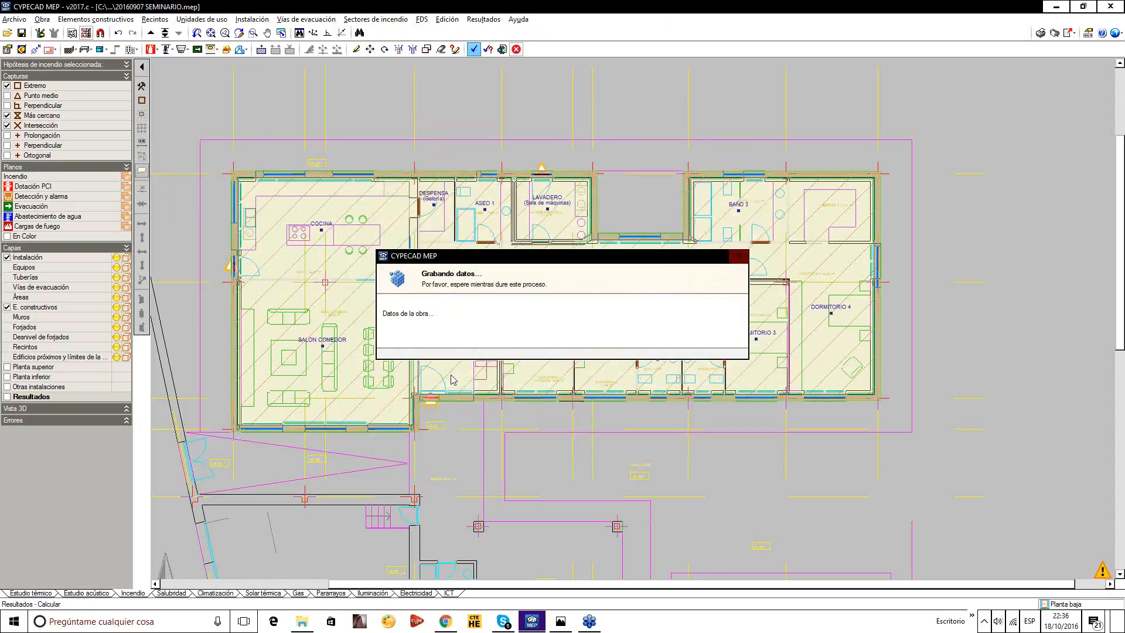
pyautogui.click(547, 211)
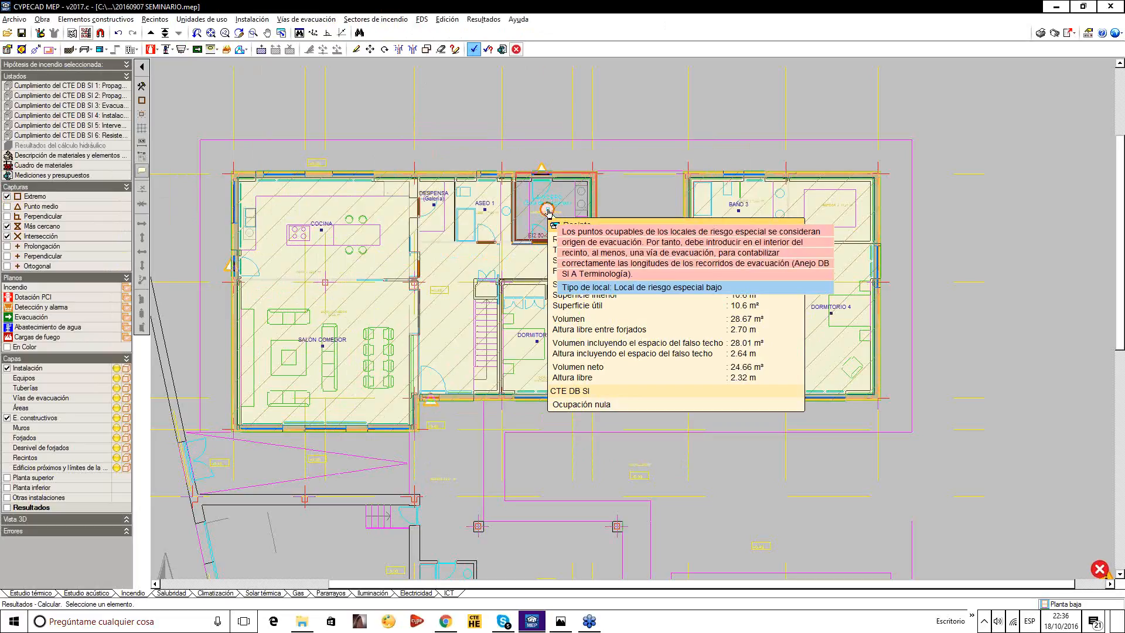
pyautogui.scroll(3, 470, 215)
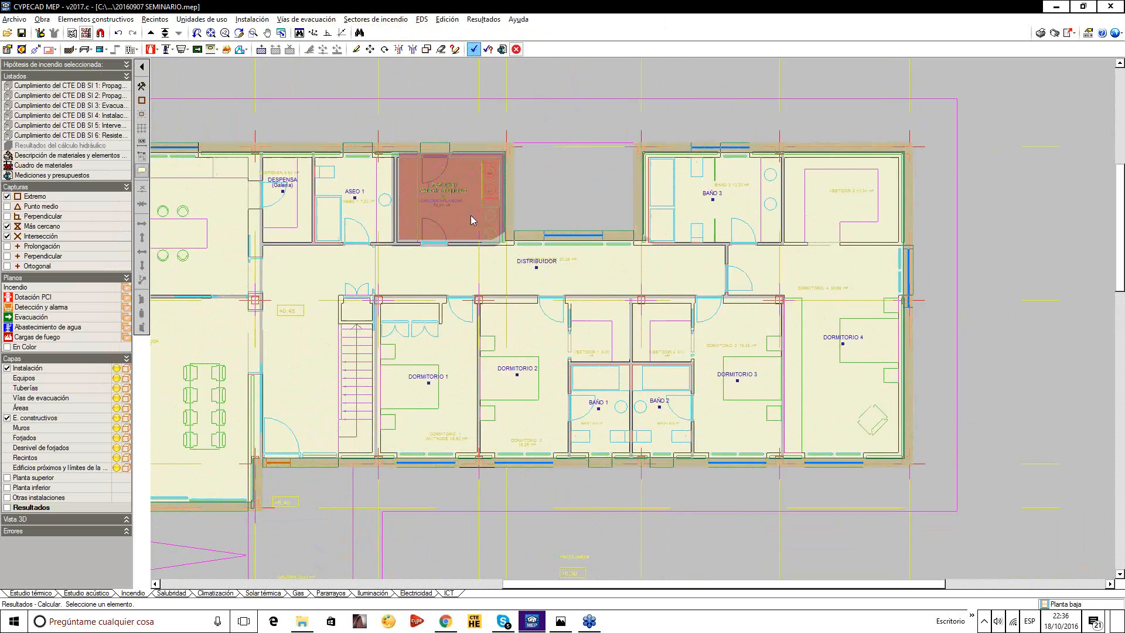
# Inspect the fire calculation information reported for DORMITORIO 4 and for the LAVADERO room.
pyautogui.scroll(1, 469, 215)
pyautogui.click(928, 373)
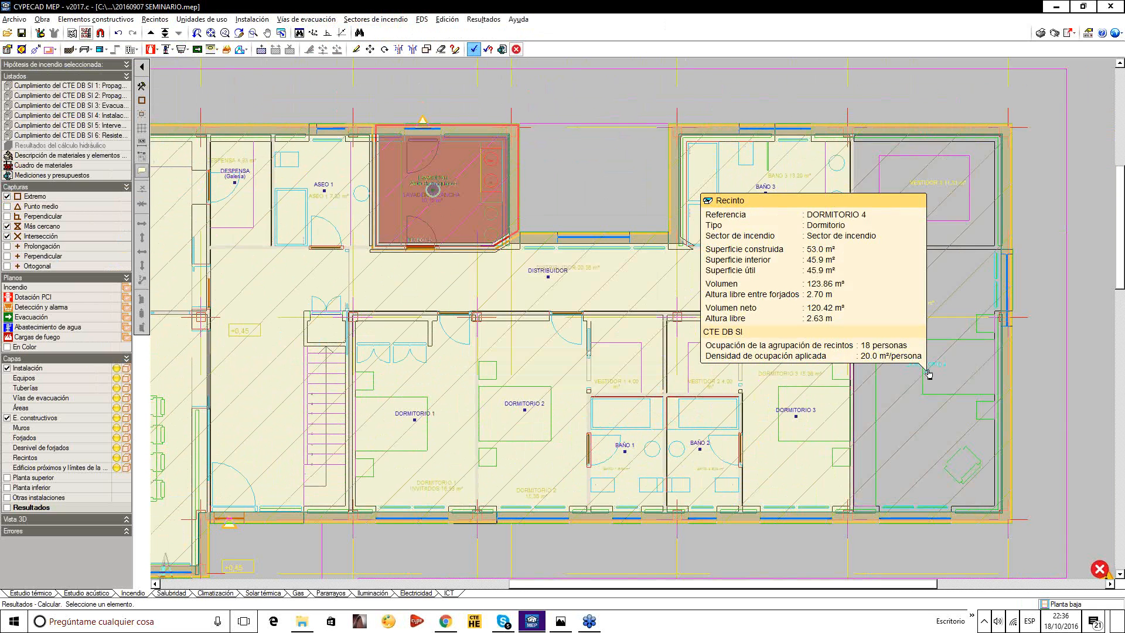
pyautogui.scroll(1, 437, 216)
pyautogui.click(432, 186)
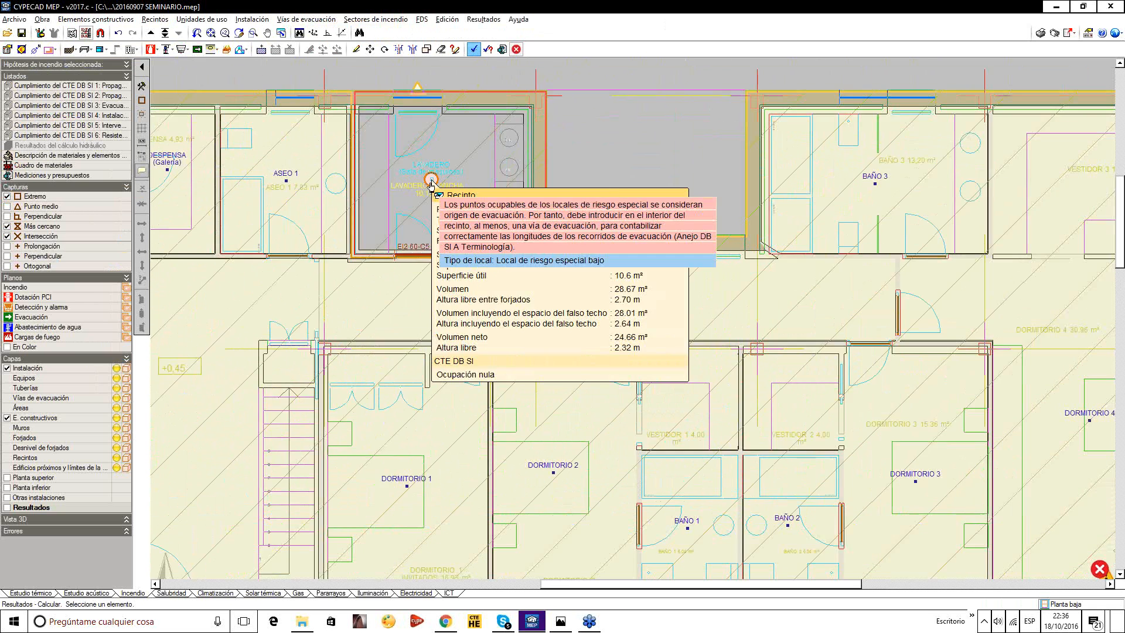
pyautogui.scroll(-1, 430, 179)
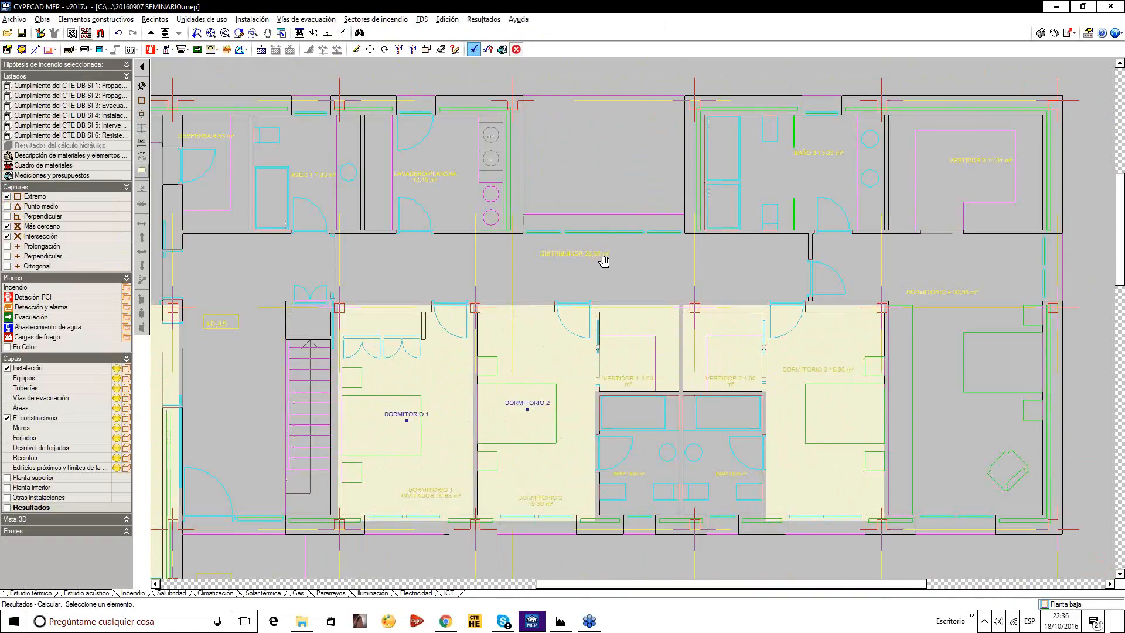
pyautogui.moveTo(603, 261); pyautogui.dragTo(532, 261, button='middle')
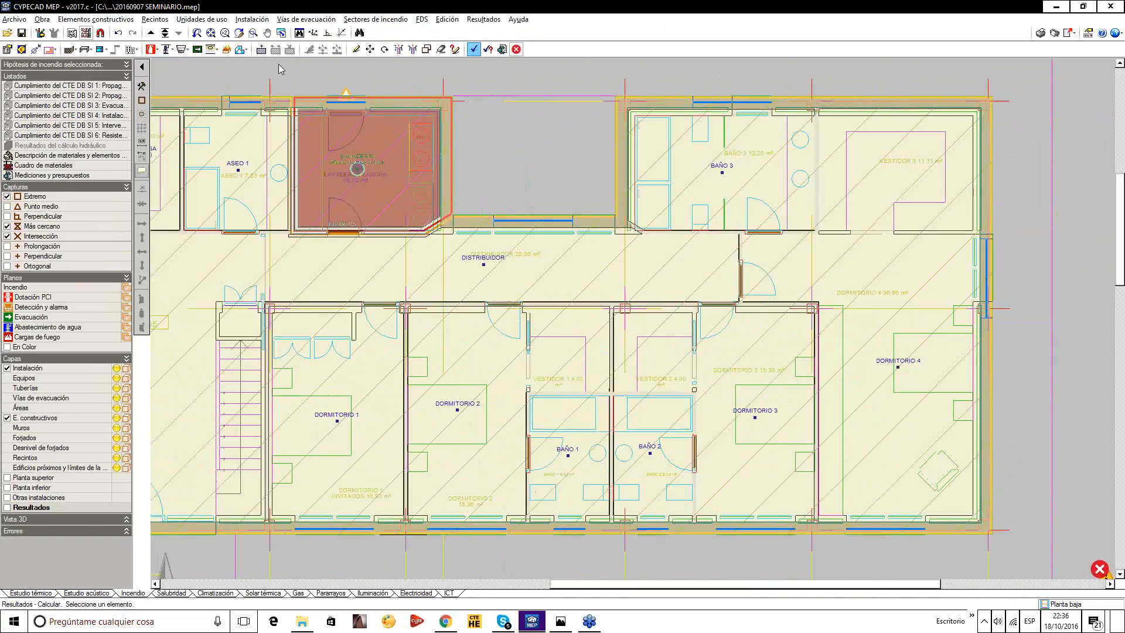
# Change the description of DORMITORIO 4 to a Garaje under Resto de recintos, with 2 parking spaces.
pyautogui.click(355, 49)
pyautogui.click(896, 370)
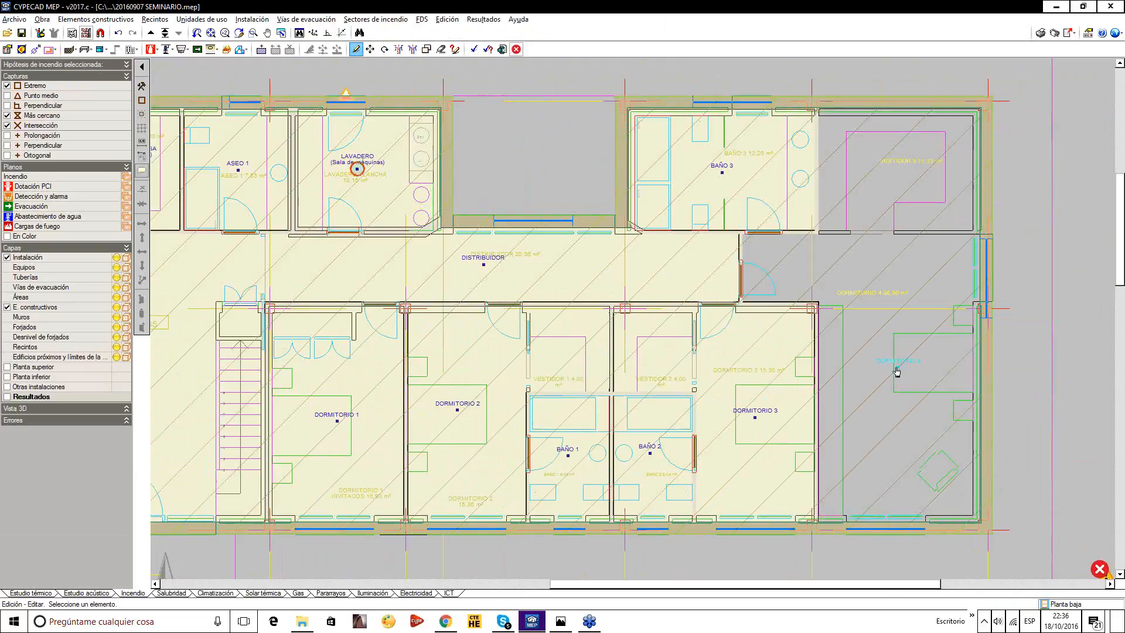
pyautogui.click(933, 389)
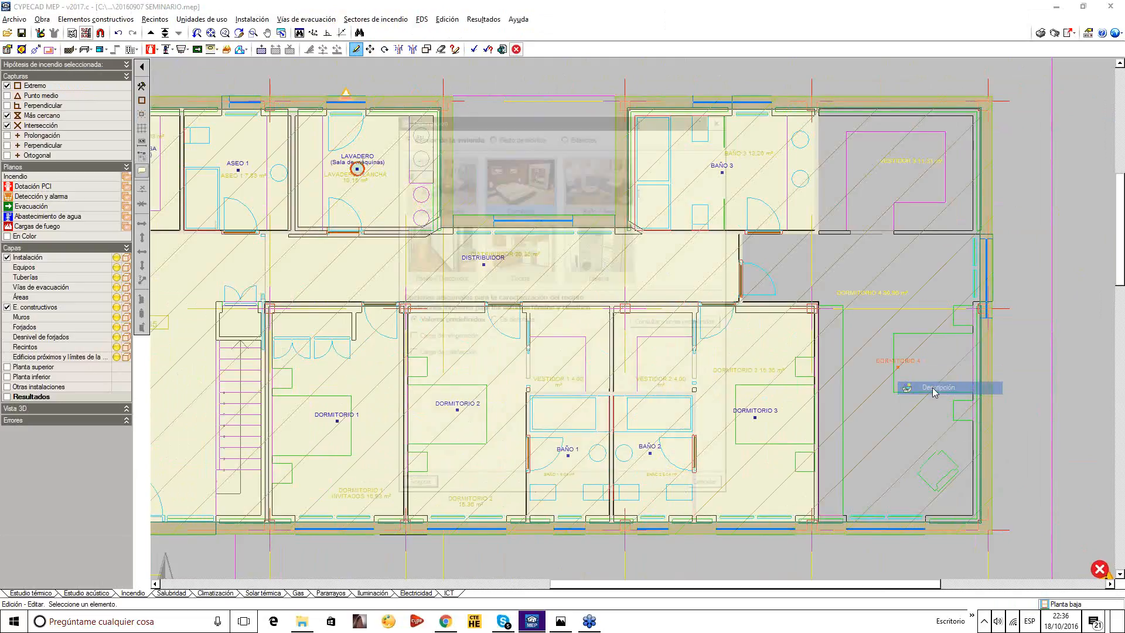
pyautogui.click(522, 134)
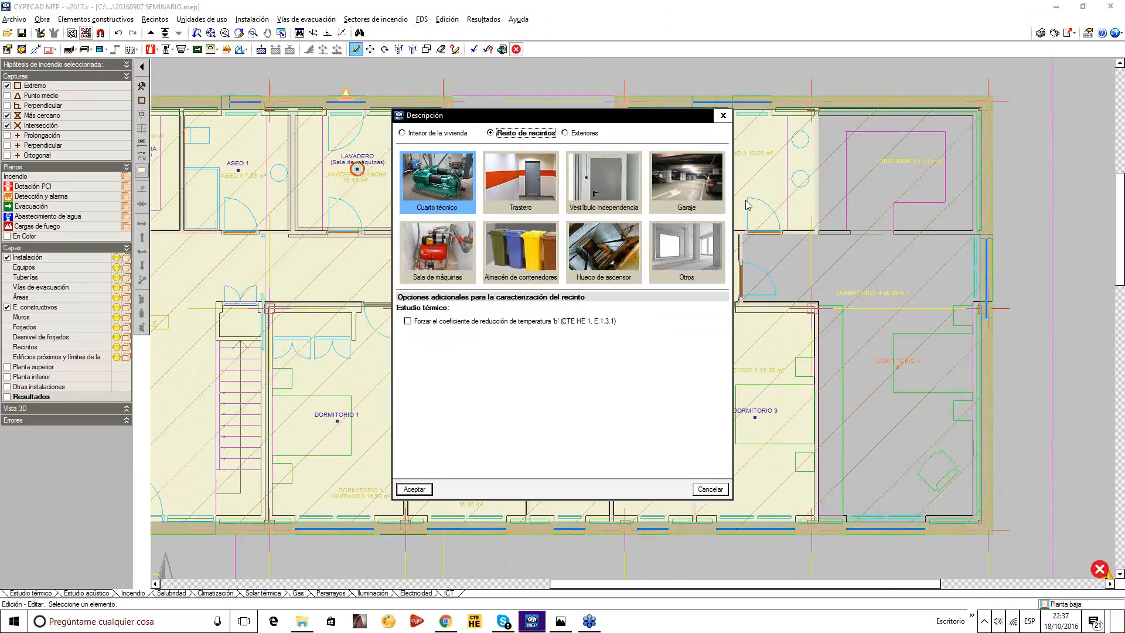
pyautogui.click(720, 186)
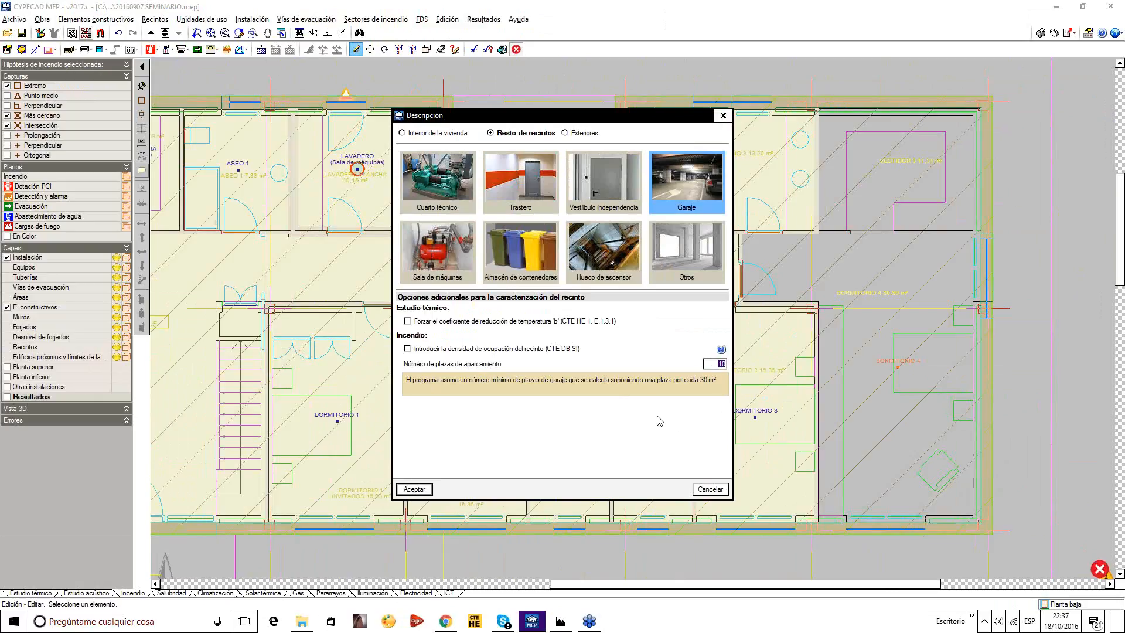
pyautogui.write('2')
pyautogui.click(414, 488)
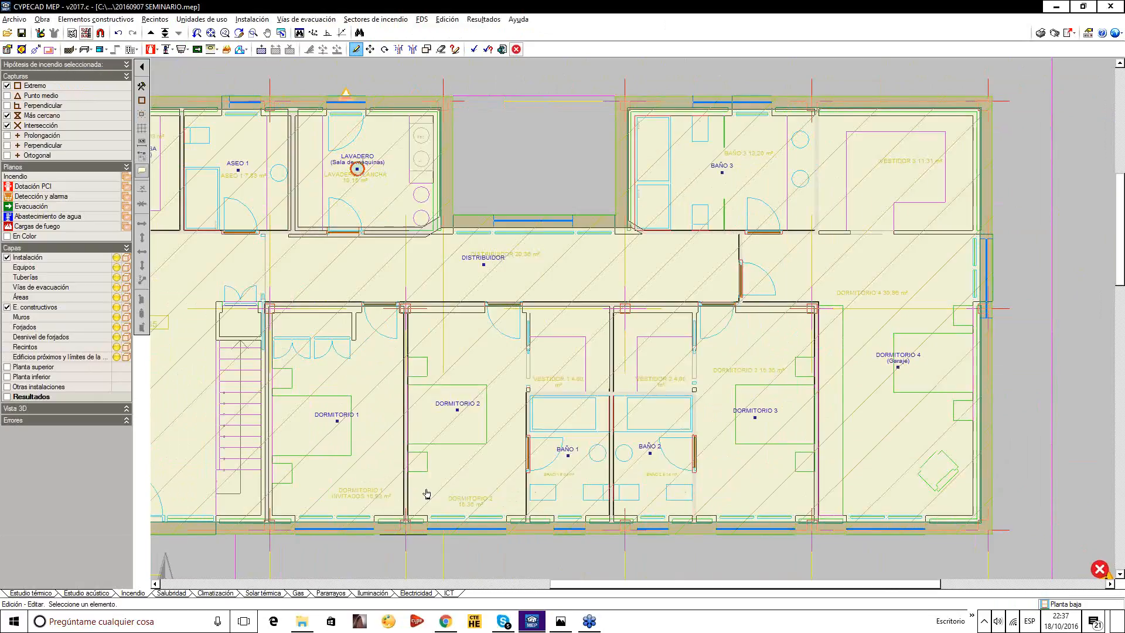
# Recalculate the fire study and inspect the issue markers along the walls of DORMITORIO 4.
pyautogui.scroll(-1, 784, 384)
pyautogui.click(473, 50)
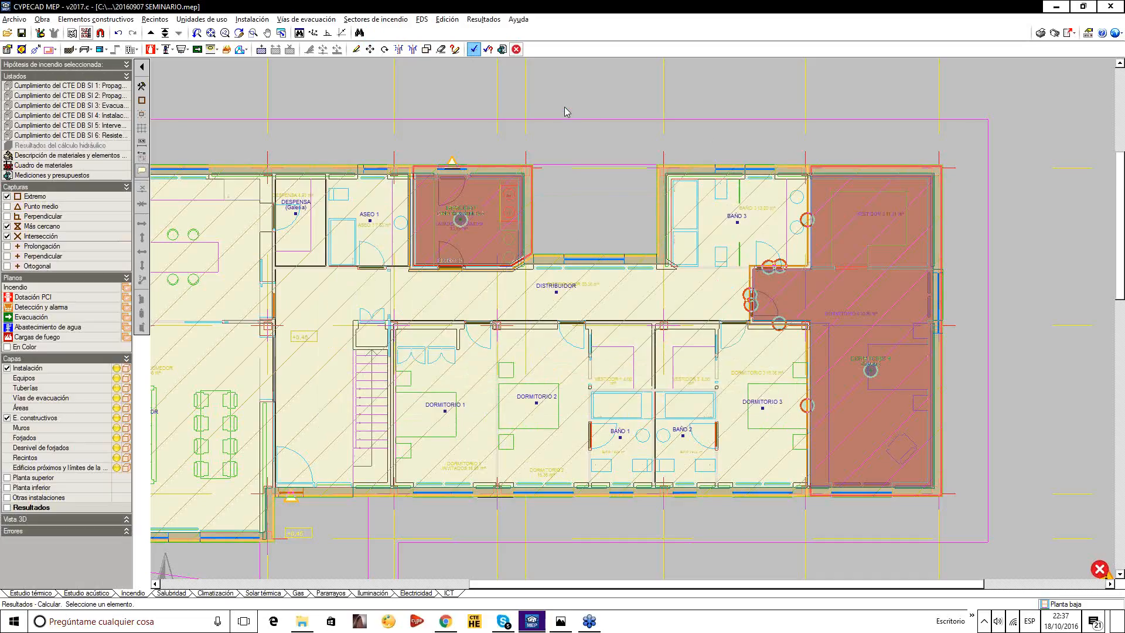
pyautogui.scroll(2, 798, 241)
pyautogui.moveTo(814, 209)
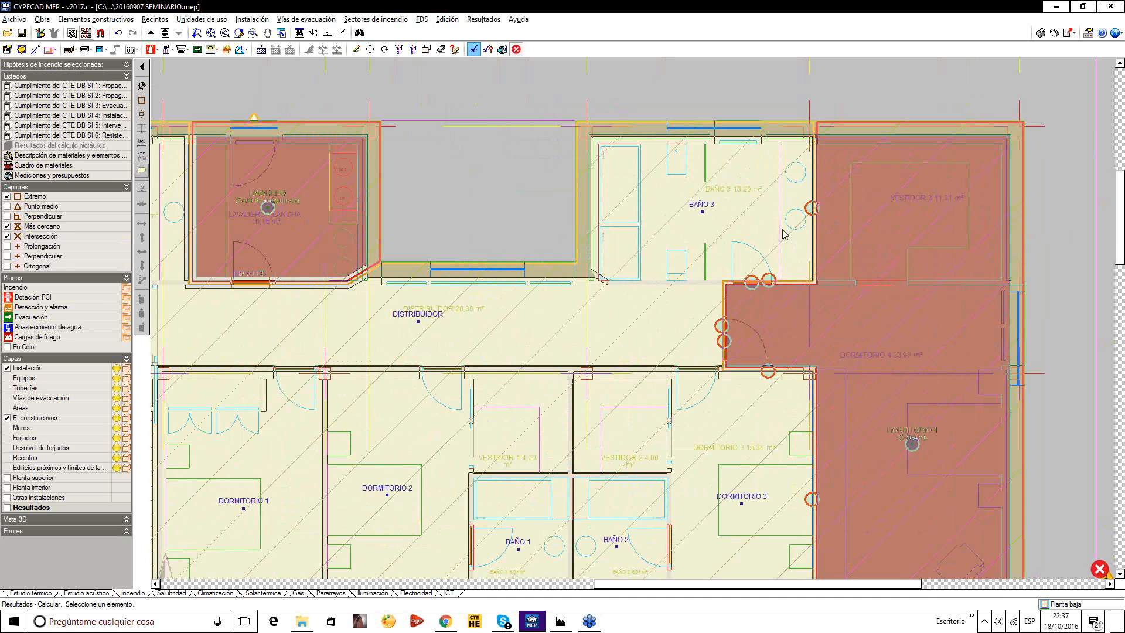
# Examine the evacuation notice at the house's exterior entrance door beside the staircase hall.
pyautogui.scroll(-1, 761, 240)
pyautogui.scroll(3, 410, 468)
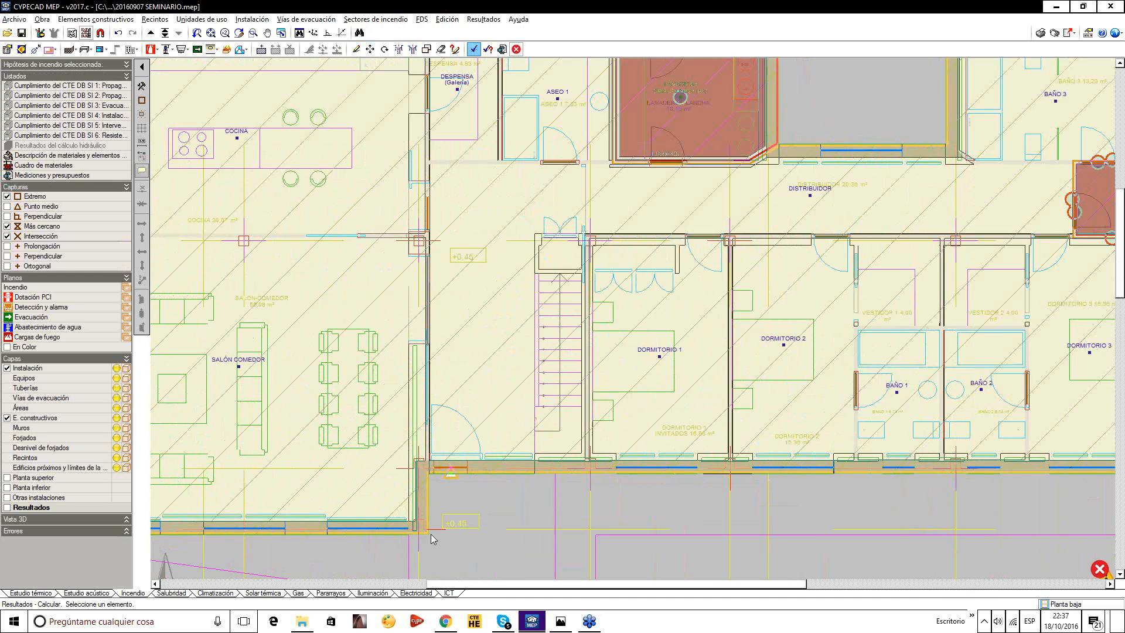
pyautogui.moveTo(446, 464)
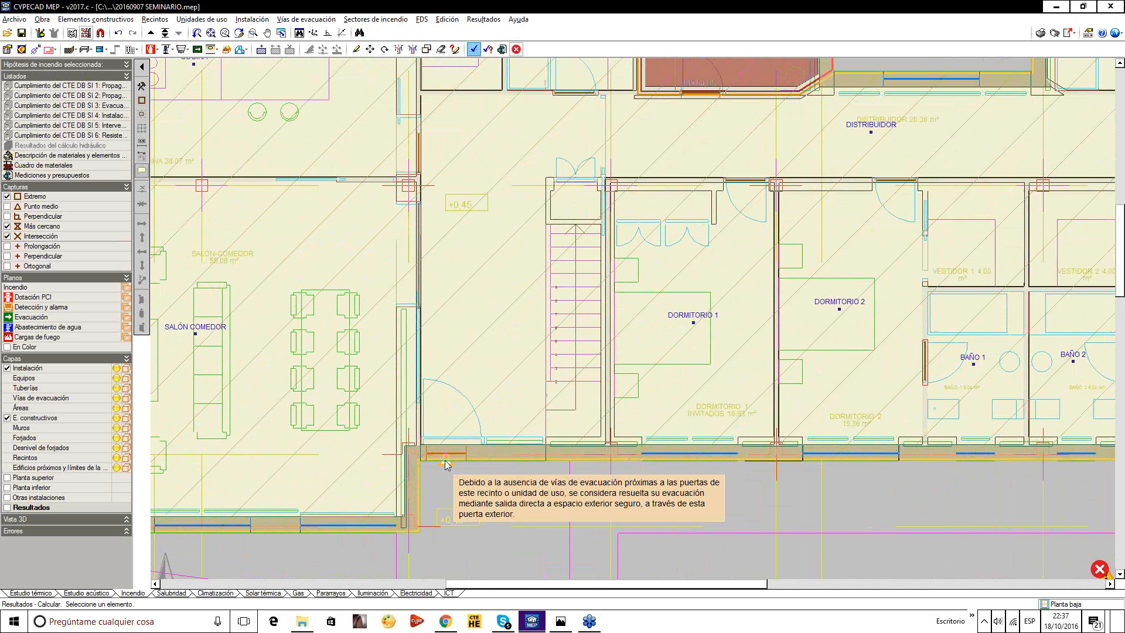
pyautogui.scroll(3, 447, 465)
pyautogui.scroll(-5, 408, 417)
pyautogui.moveTo(438, 417); pyautogui.dragTo(365, 450, button='middle')
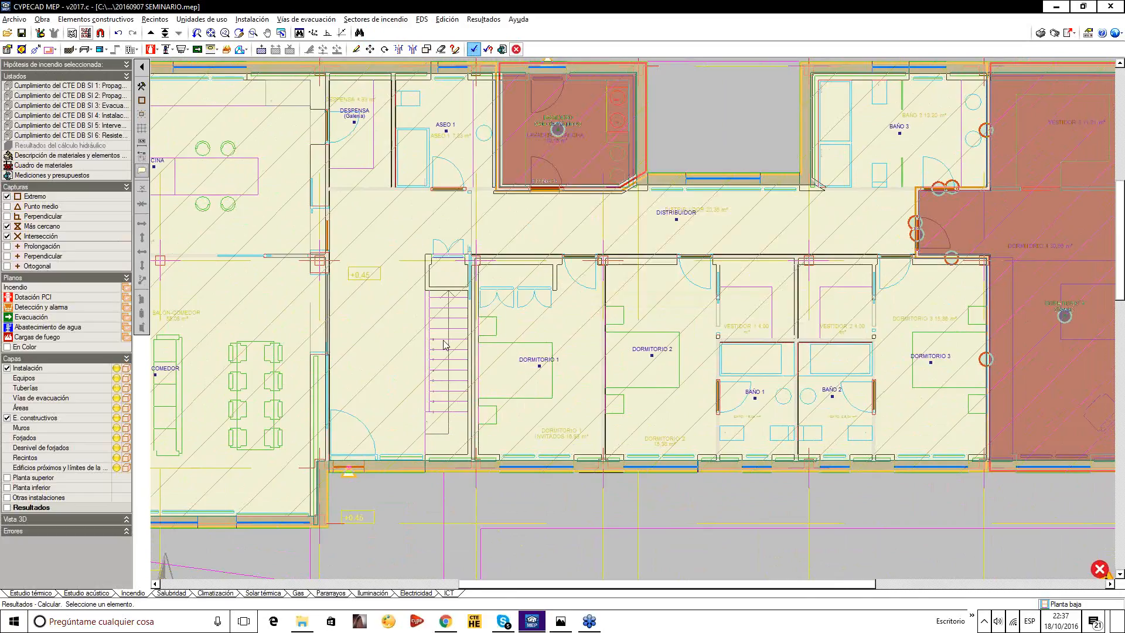
pyautogui.scroll(2, 340, 463)
pyautogui.moveTo(338, 444)
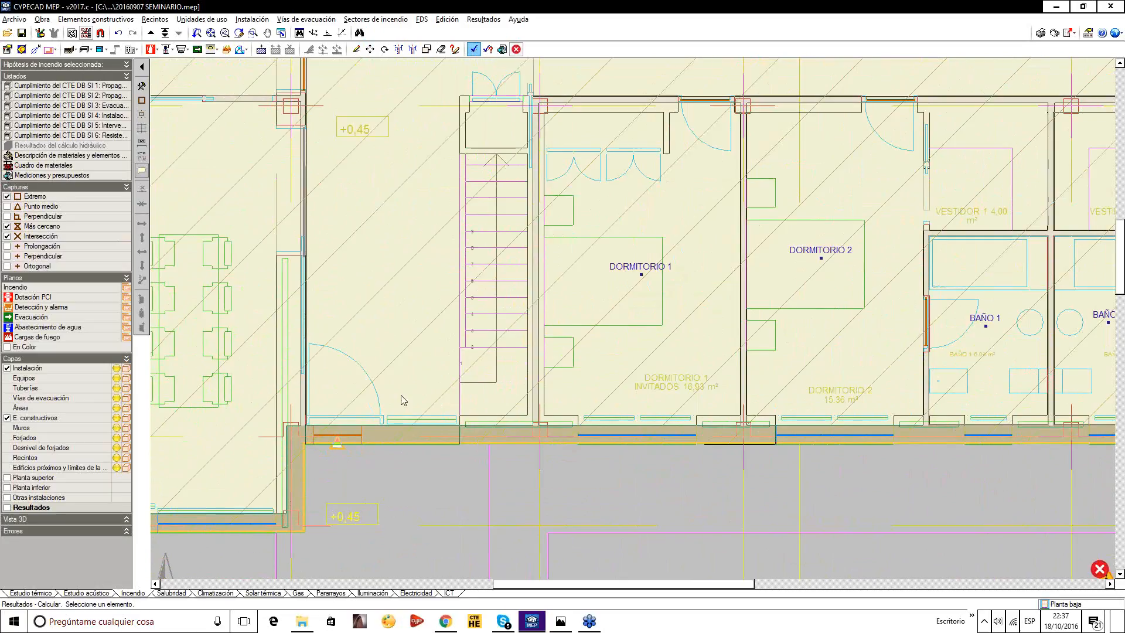
pyautogui.scroll(-4, 404, 398)
pyautogui.scroll(-1, 403, 364)
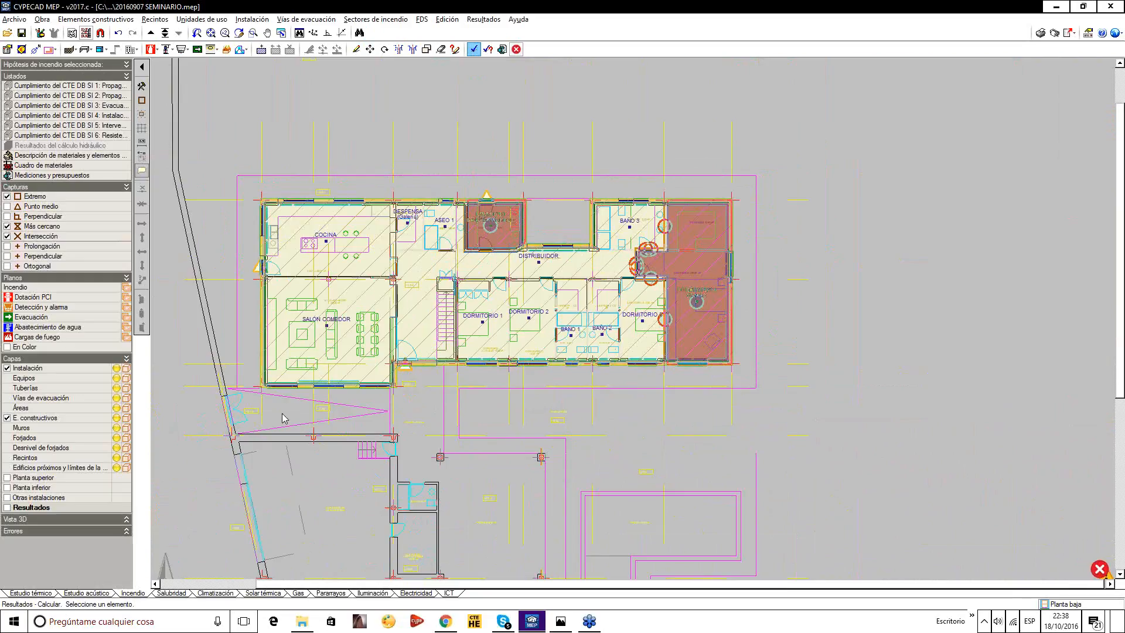
pyautogui.moveTo(409, 392)
pyautogui.scroll(2, 738, 262)
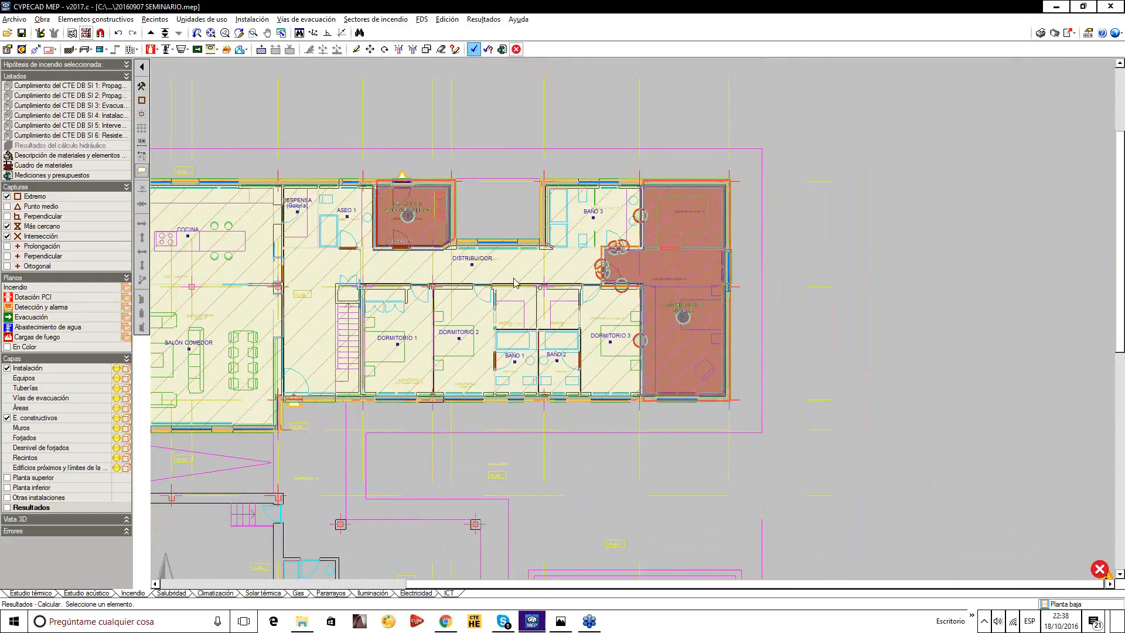
# Review the fire resistance and evacuation messages for the DORMITORIO 4 garage, along with the LAVADERO marker.
pyautogui.moveTo(416, 274); pyautogui.dragTo(501, 282, button='middle')
pyautogui.scroll(1, 510, 283)
pyautogui.scroll(1, 606, 242)
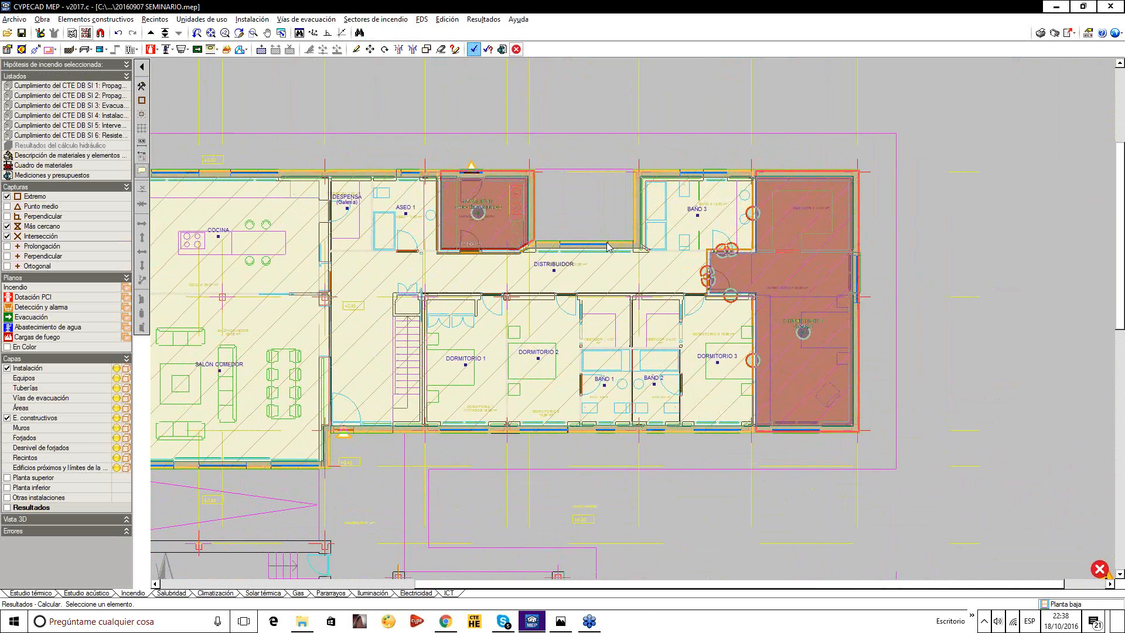
pyautogui.moveTo(597, 256); pyautogui.dragTo(488, 262, button='middle')
pyautogui.scroll(4, 461, 198)
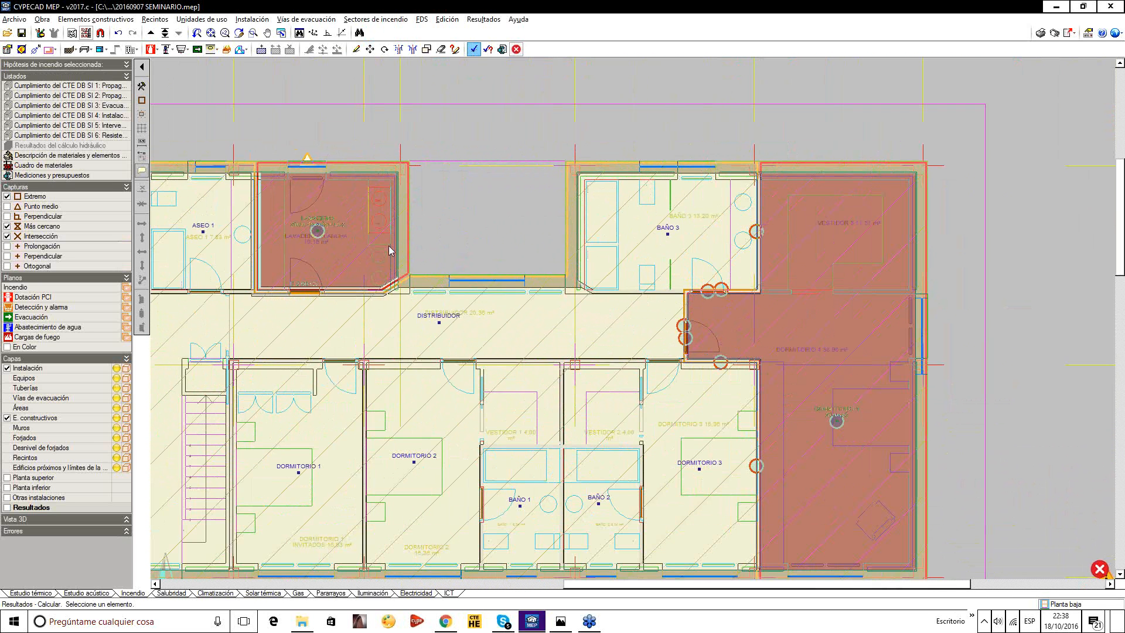
pyautogui.moveTo(317, 231)
pyautogui.moveTo(836, 421)
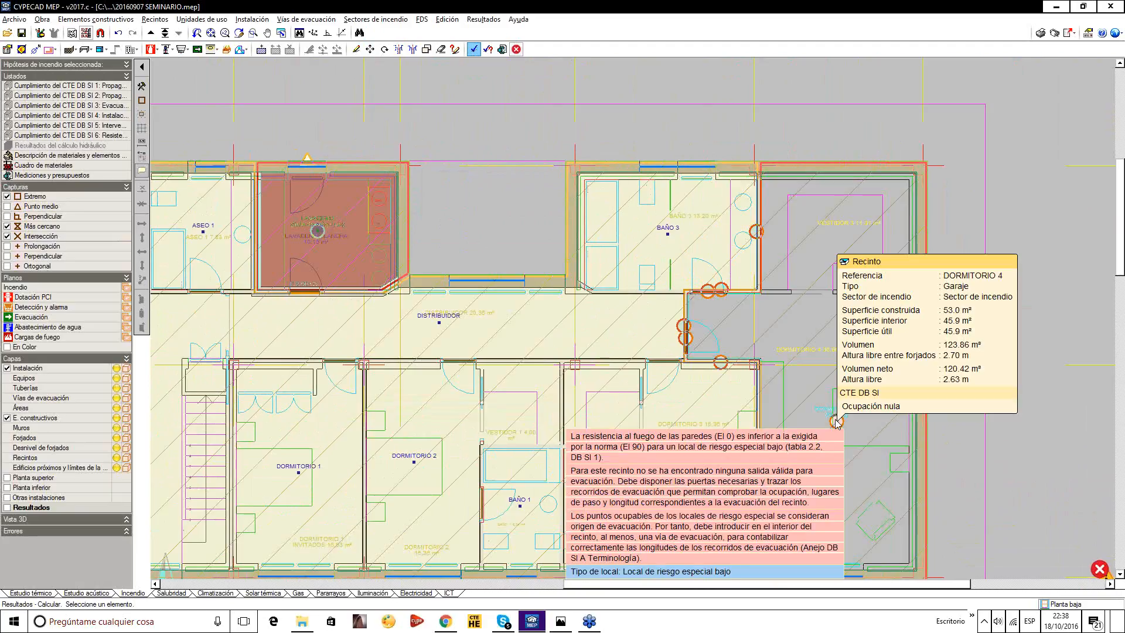
pyautogui.scroll(-2, 577, 291)
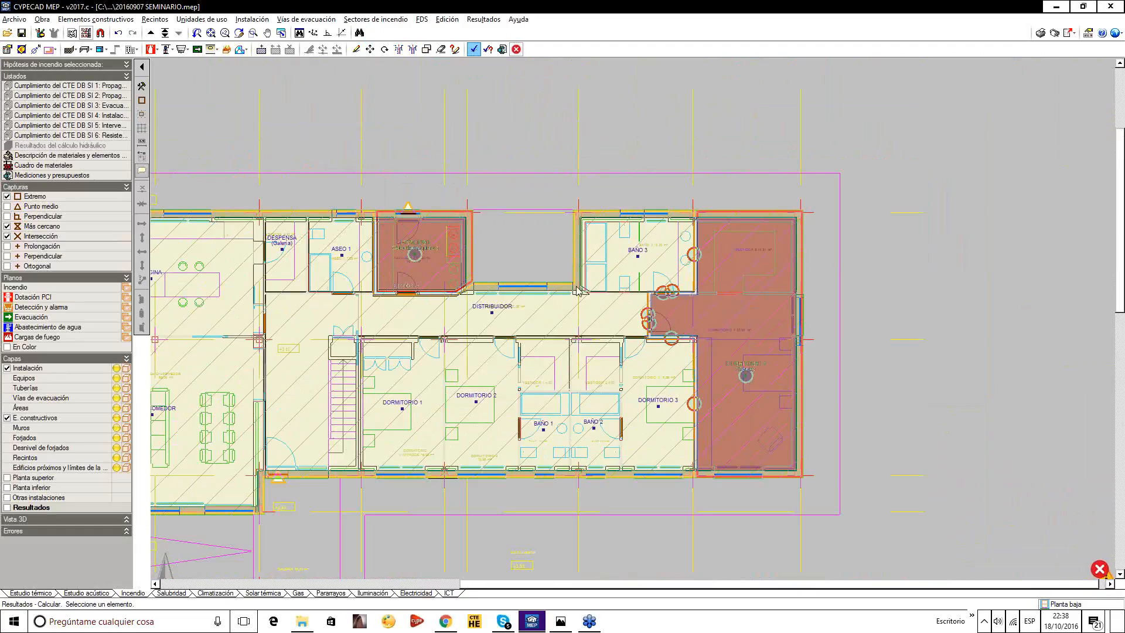
pyautogui.moveTo(549, 250); pyautogui.dragTo(665, 235, button='middle')
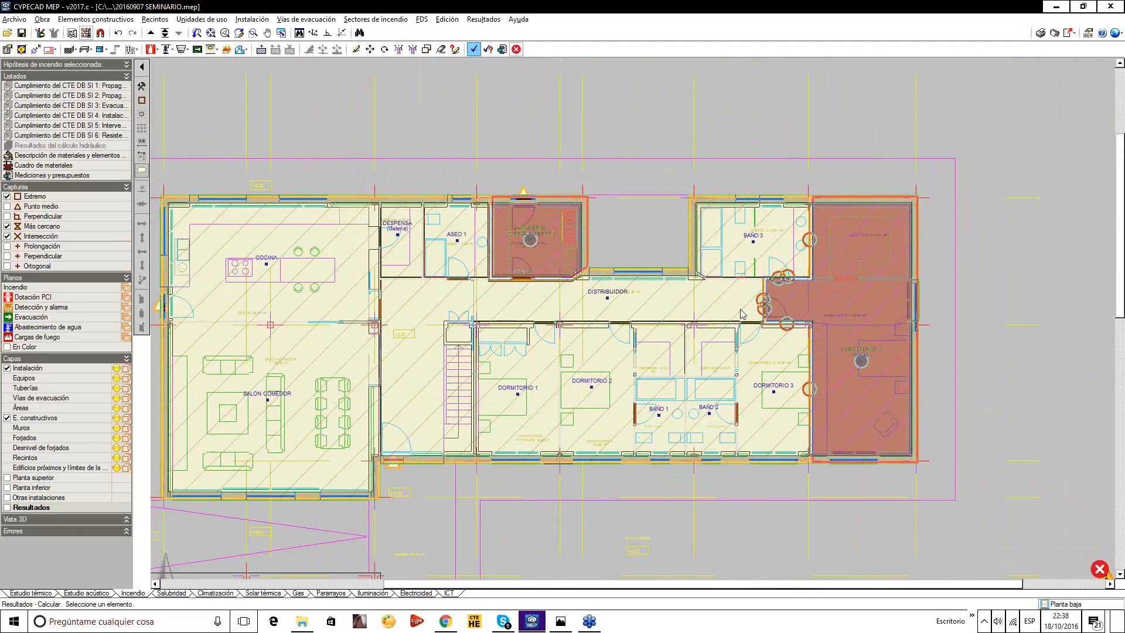
pyautogui.scroll(1, 743, 314)
pyautogui.moveTo(883, 367)
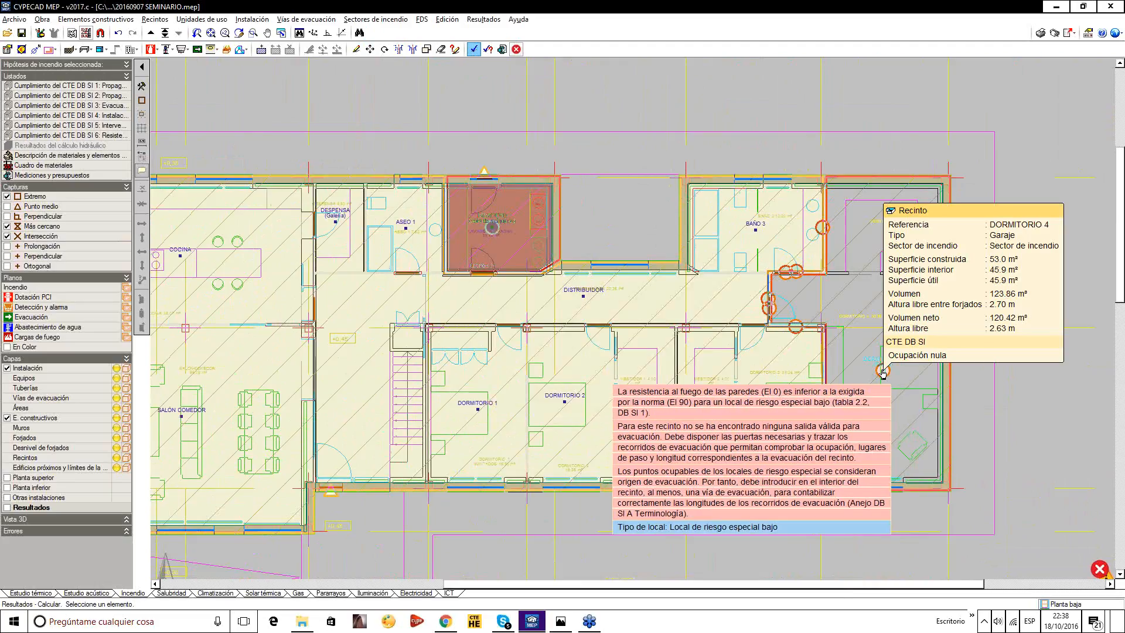
pyautogui.scroll(1, 882, 372)
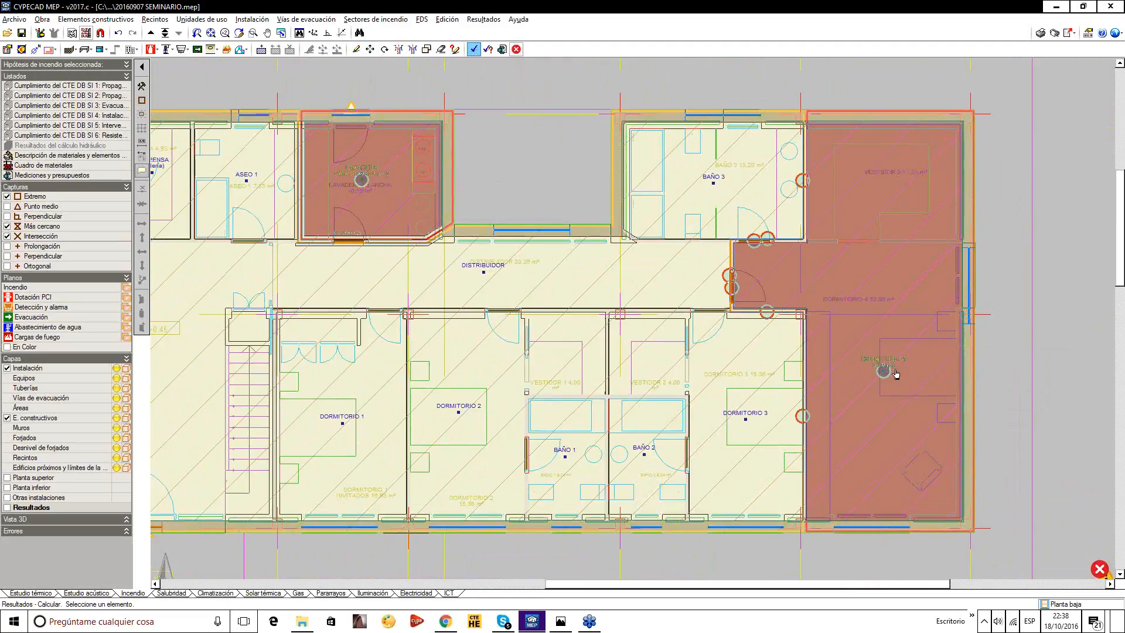
pyautogui.click(883, 370)
pyautogui.scroll(-1, 890, 359)
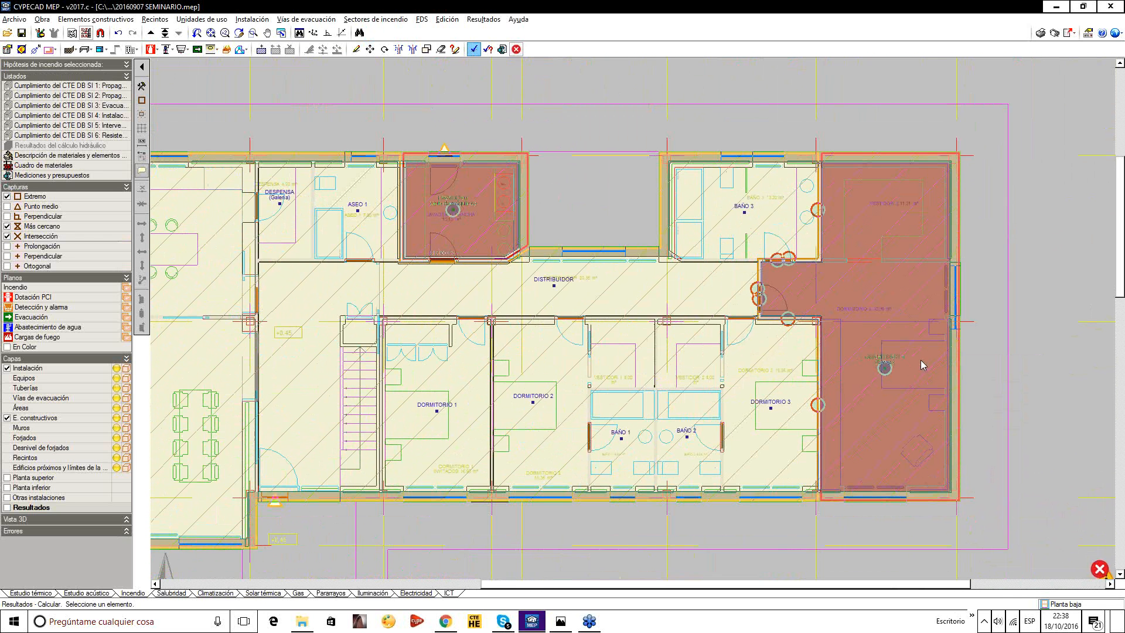
# Compare the special-risk room messages of LAVADERO with those of the DORMITORIO 4 garage.
pyautogui.moveTo(646, 238); pyautogui.dragTo(760, 281, button='middle')
pyautogui.scroll(1, 579, 273)
pyautogui.moveTo(562, 250)
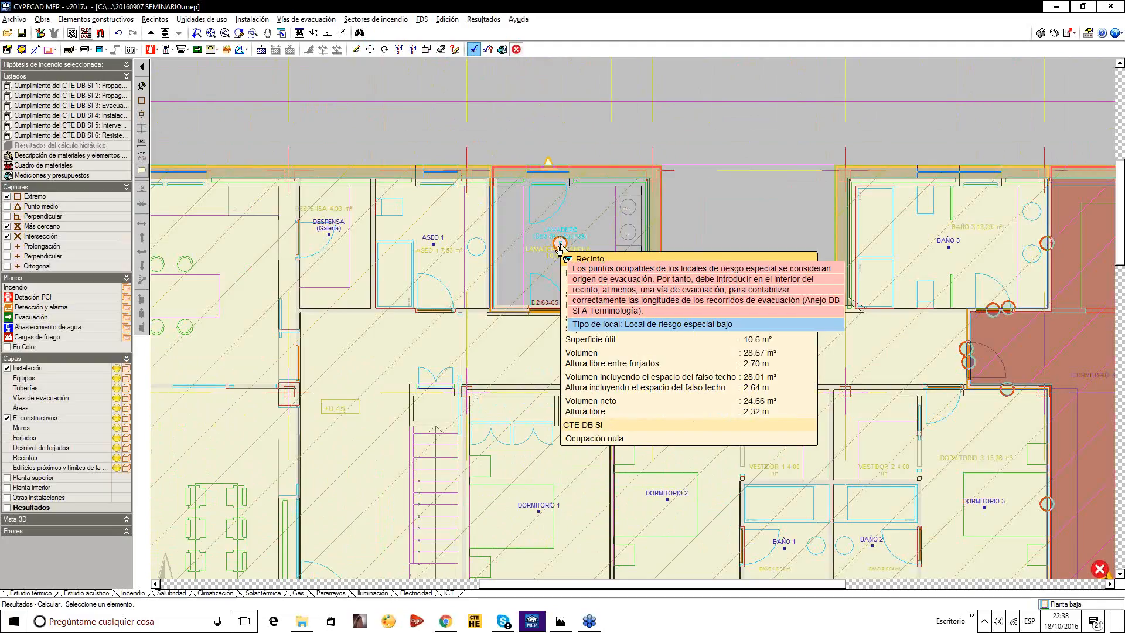
pyautogui.click(560, 249)
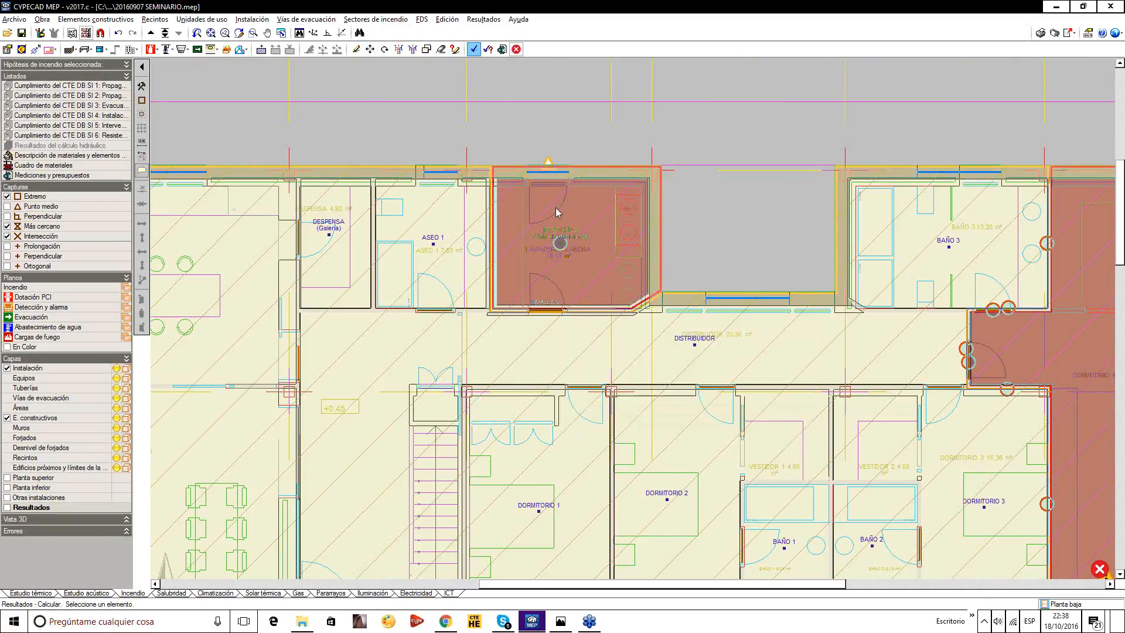
pyautogui.scroll(-1, 559, 246)
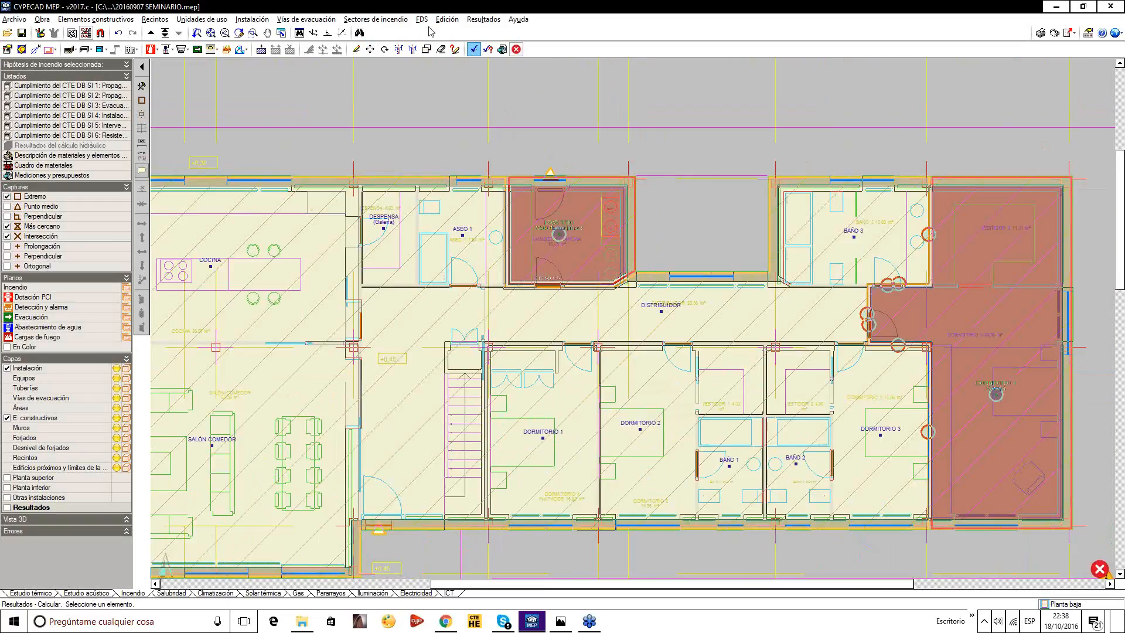
pyautogui.moveTo(996, 396)
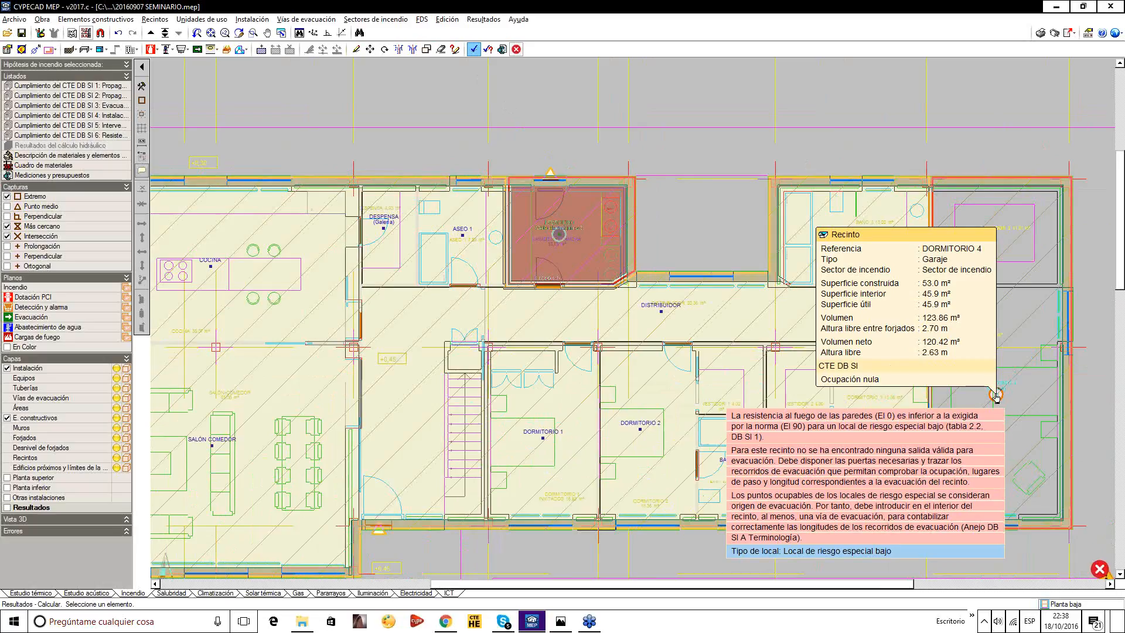
# Start a new evacuation route with its origin just inside the DORMITORIO 4 garage, beside the door to DISTRIBUIDOR.
pyautogui.click(298, 22)
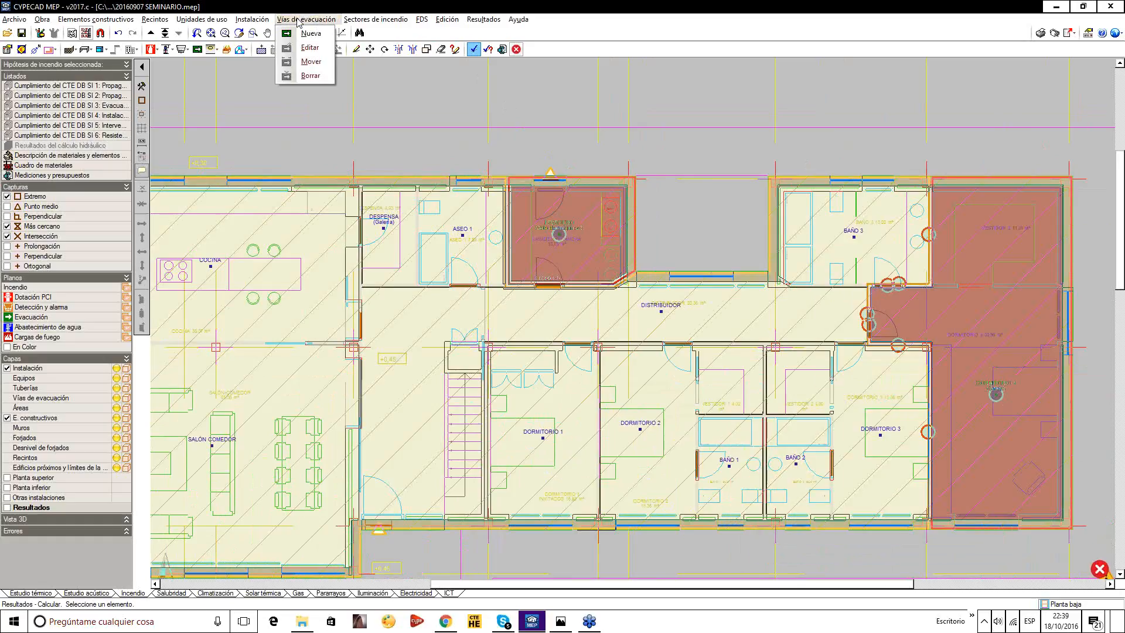
pyautogui.click(309, 33)
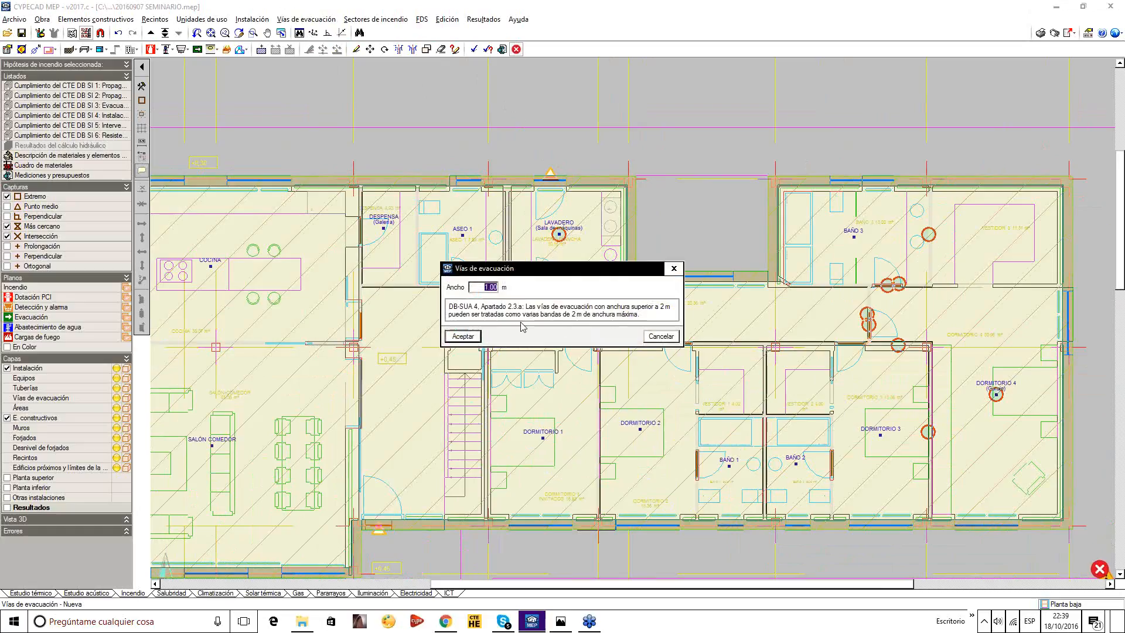
pyautogui.press('BackSpace')
pyautogui.click(463, 336)
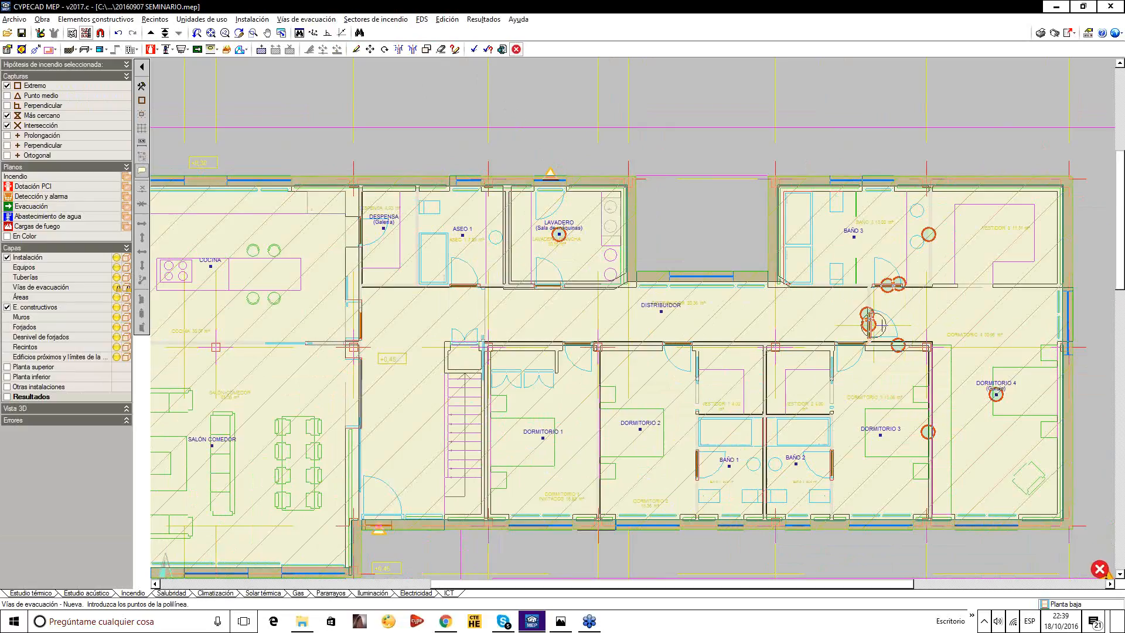
pyautogui.scroll(2, 912, 324)
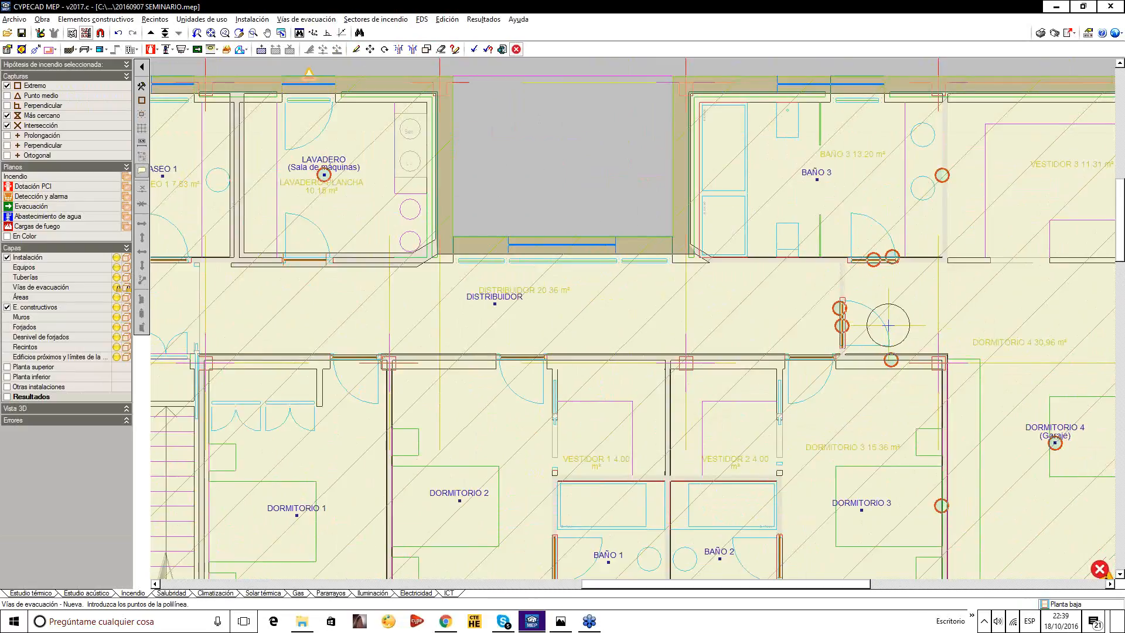
pyautogui.scroll(-1, 735, 262)
pyautogui.scroll(1, 878, 291)
pyautogui.moveTo(848, 293); pyautogui.dragTo(570, 306, button='middle')
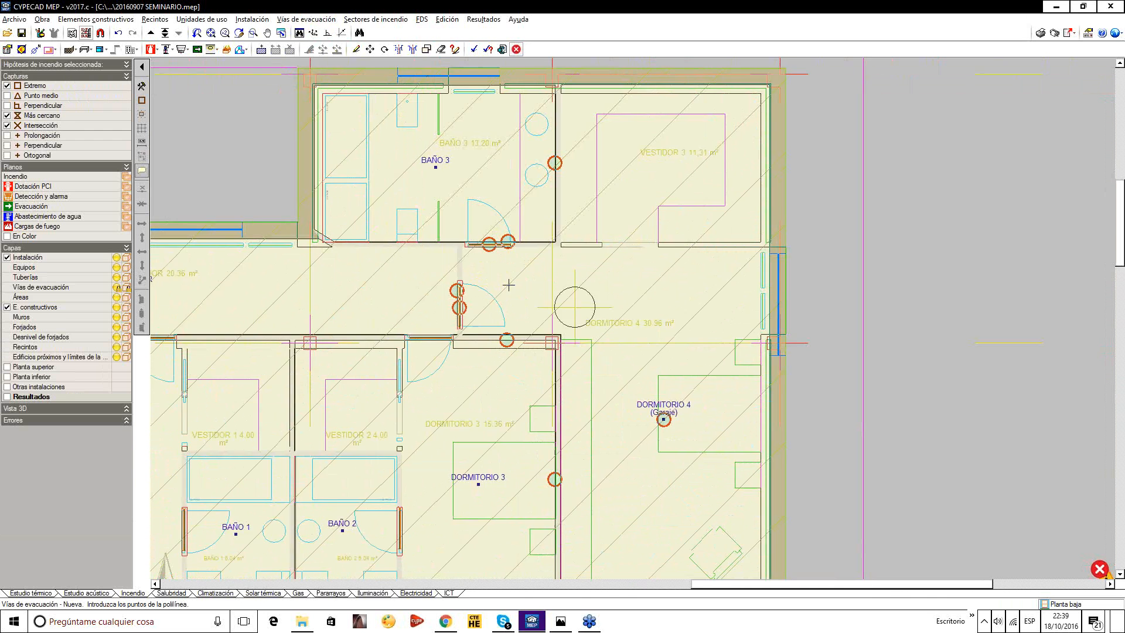
pyautogui.scroll(1, 459, 299)
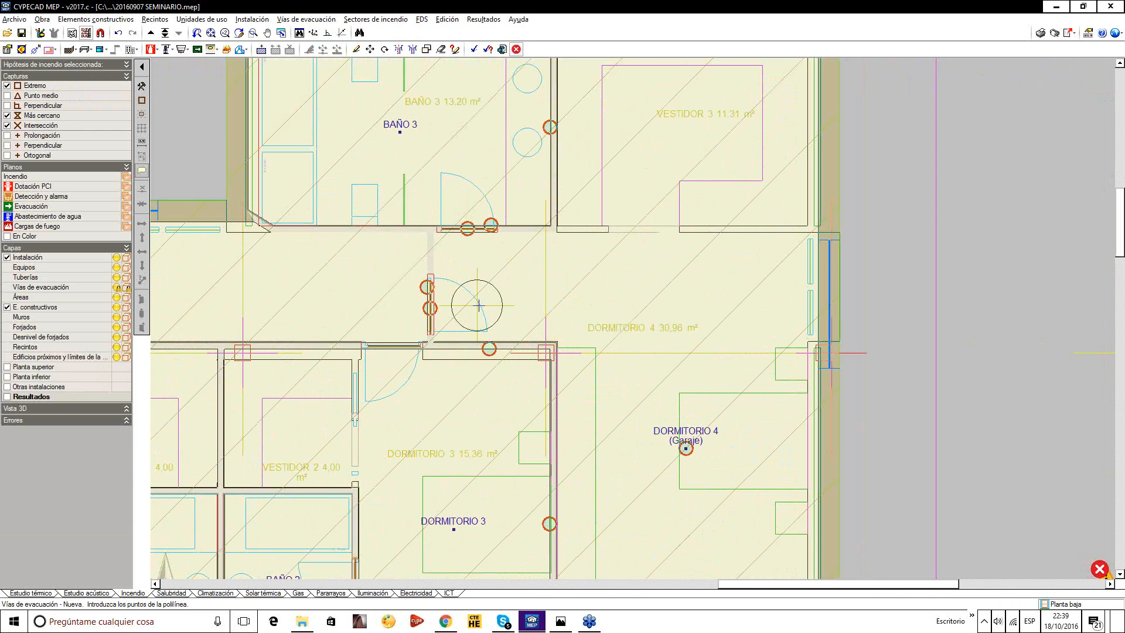
pyautogui.click(477, 305)
# Run the evacuation route straight along DISTRIBUIDOR, turn it into the staircase hall and end it outside the exterior entrance door.
pyautogui.scroll(-2, 872, 280)
pyautogui.click(327, 33)
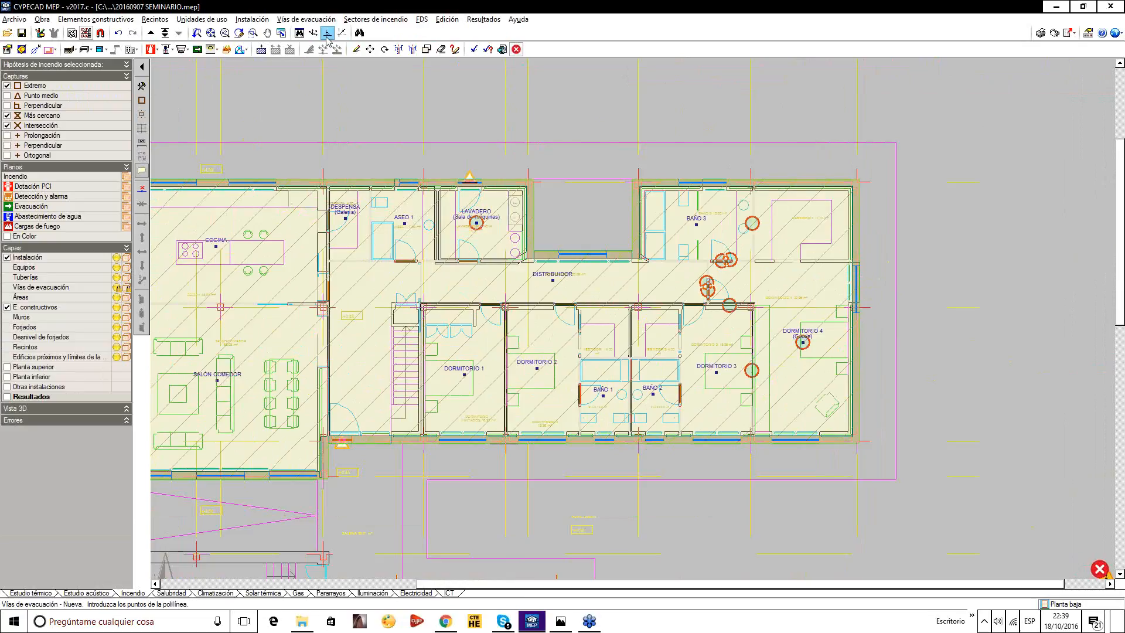
pyautogui.click(339, 296)
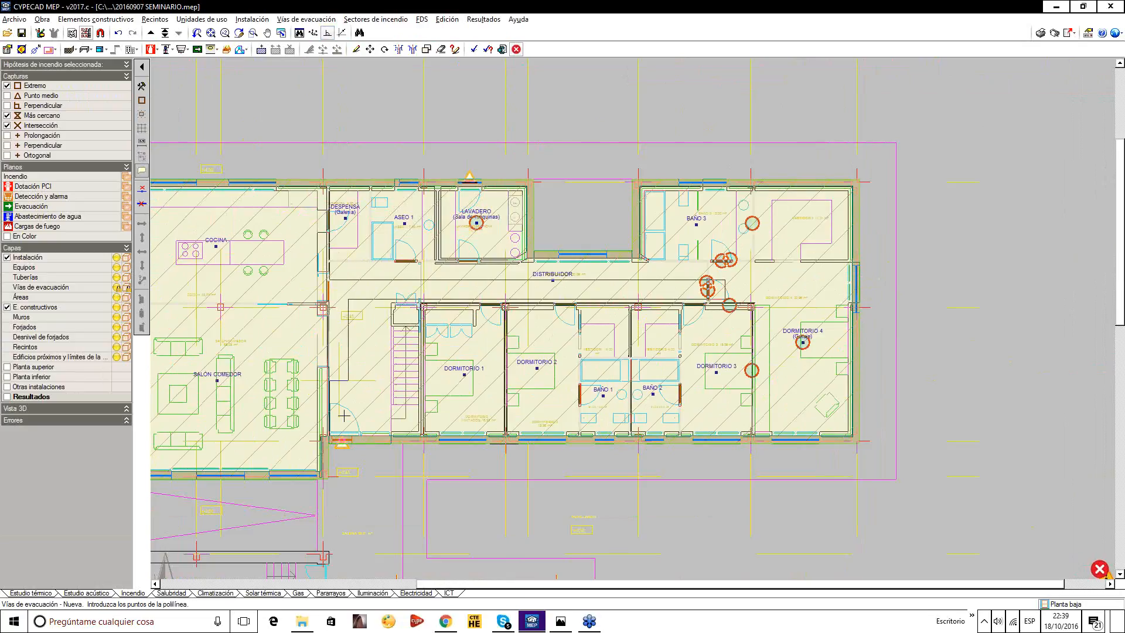
pyautogui.click(329, 35)
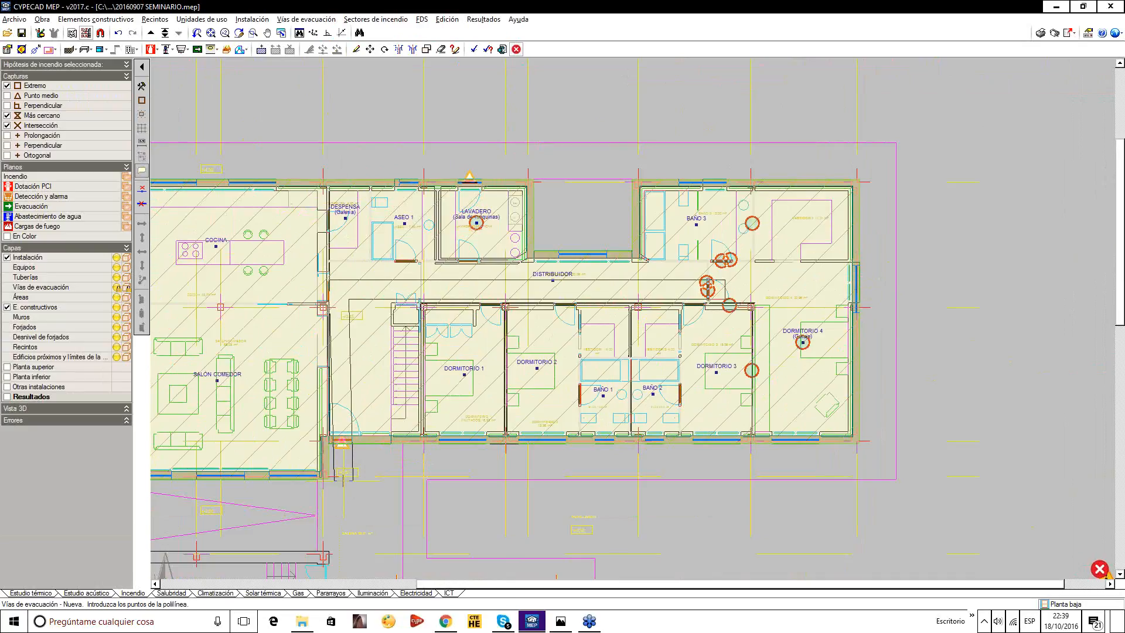
# Draw a short evacuation route from inside LAVADERO through its interior door to the main route in DISTRIBUIDOR.
pyautogui.scroll(2, 468, 249)
pyautogui.scroll(1, 467, 258)
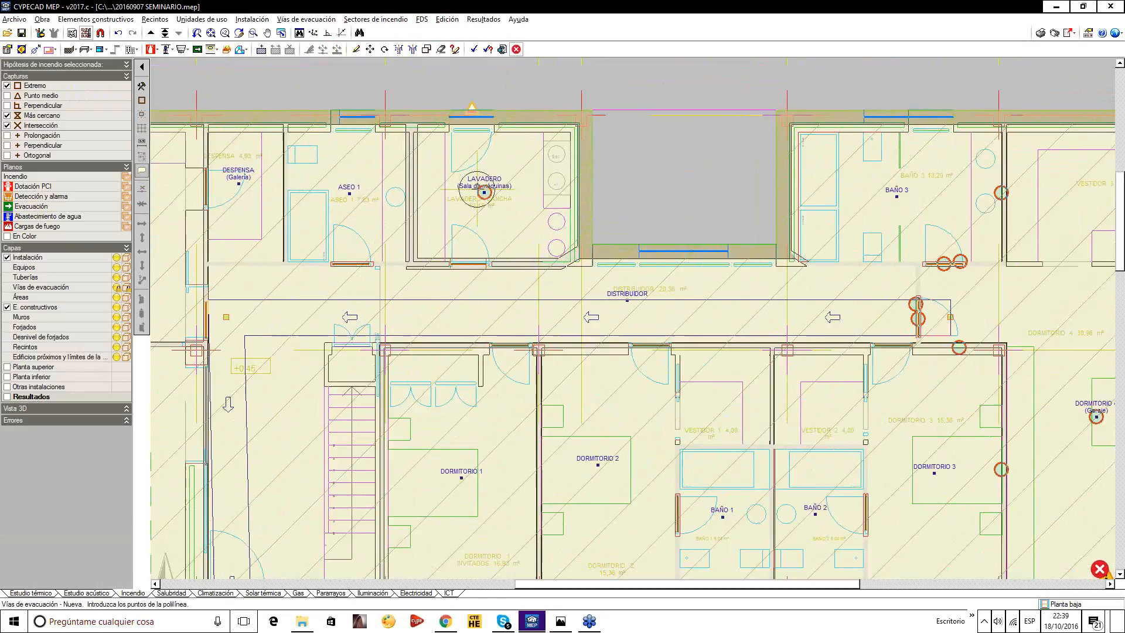
pyautogui.click(465, 231)
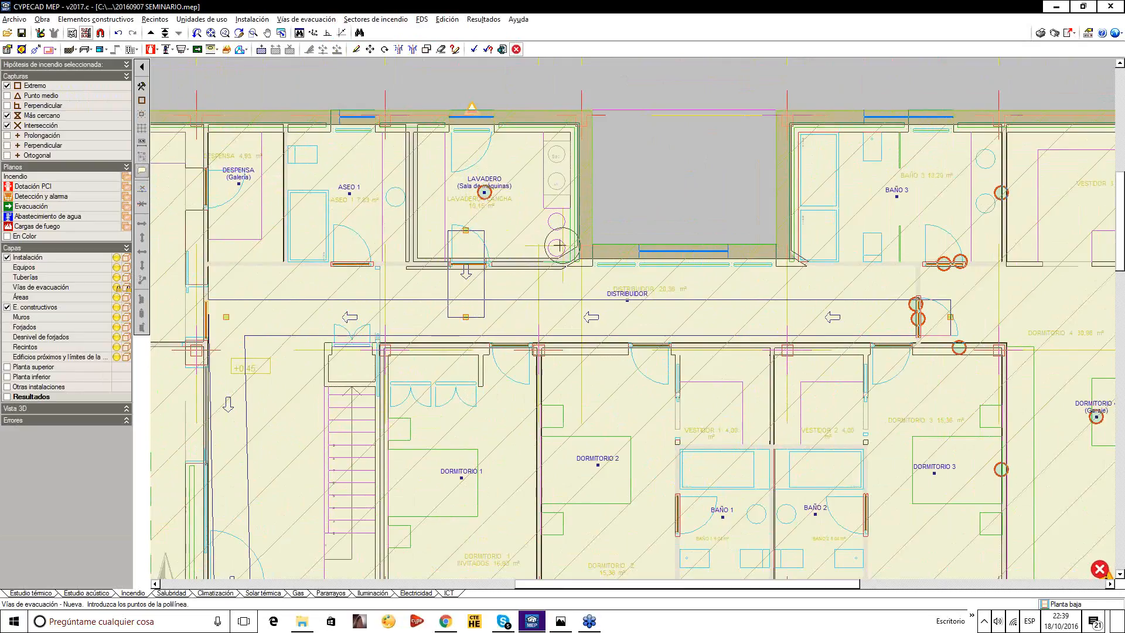
pyautogui.scroll(-3, 486, 223)
pyautogui.rightClick(503, 150)
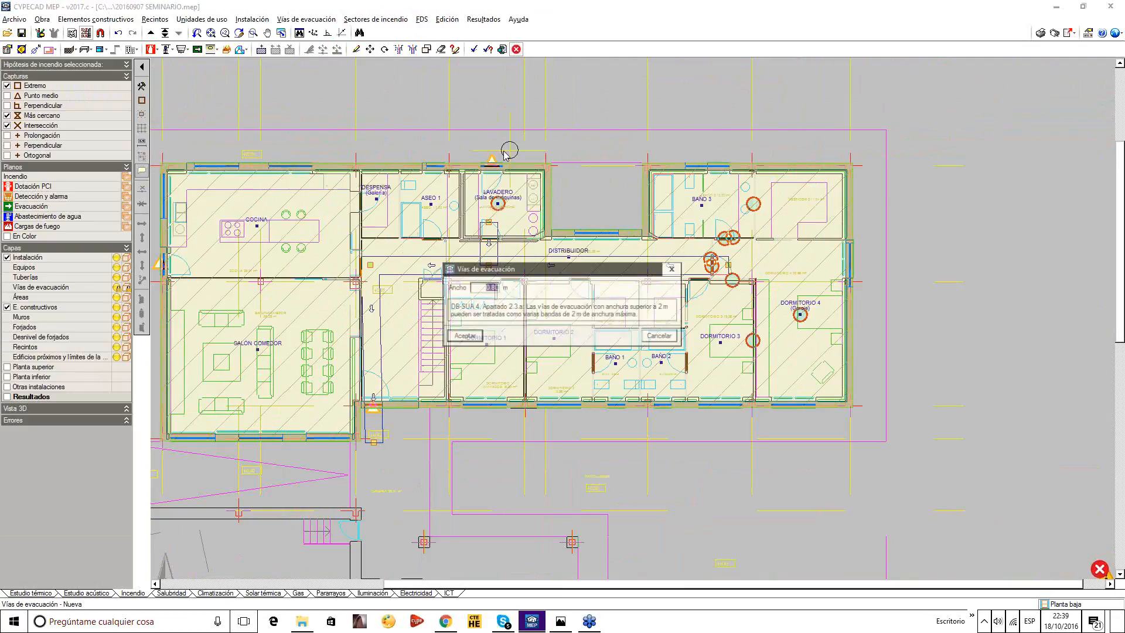
pyautogui.click(673, 268)
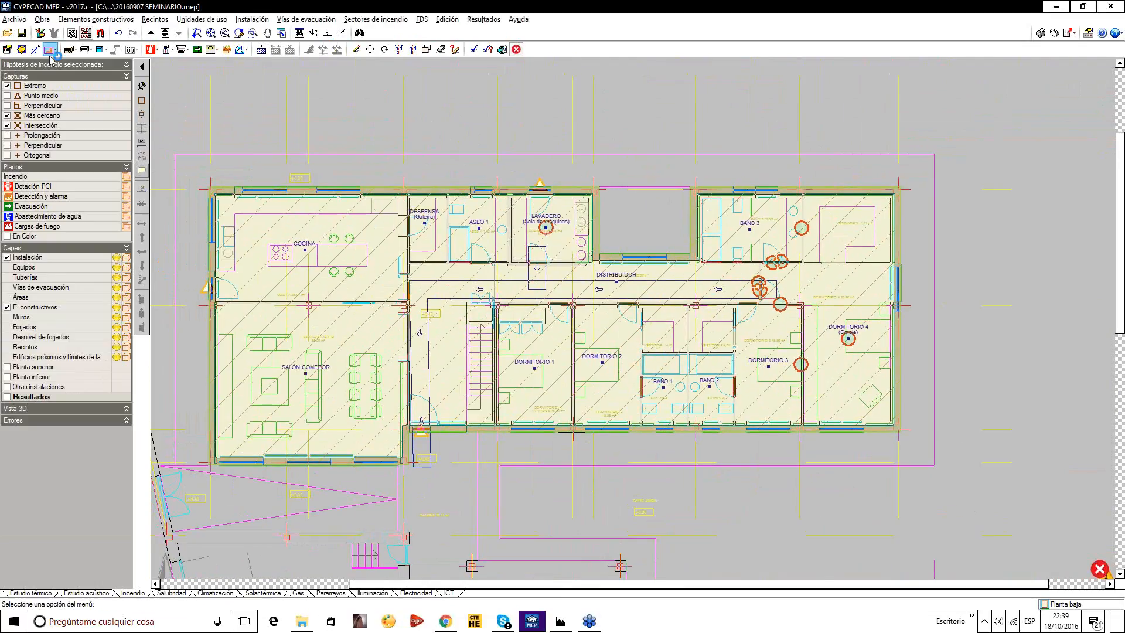
# Save the project and recalculate the fire study, reviewing the messages for LAVADERO, the DORMITORIO 4 evacuation origin and the garage.
pyautogui.click(21, 33)
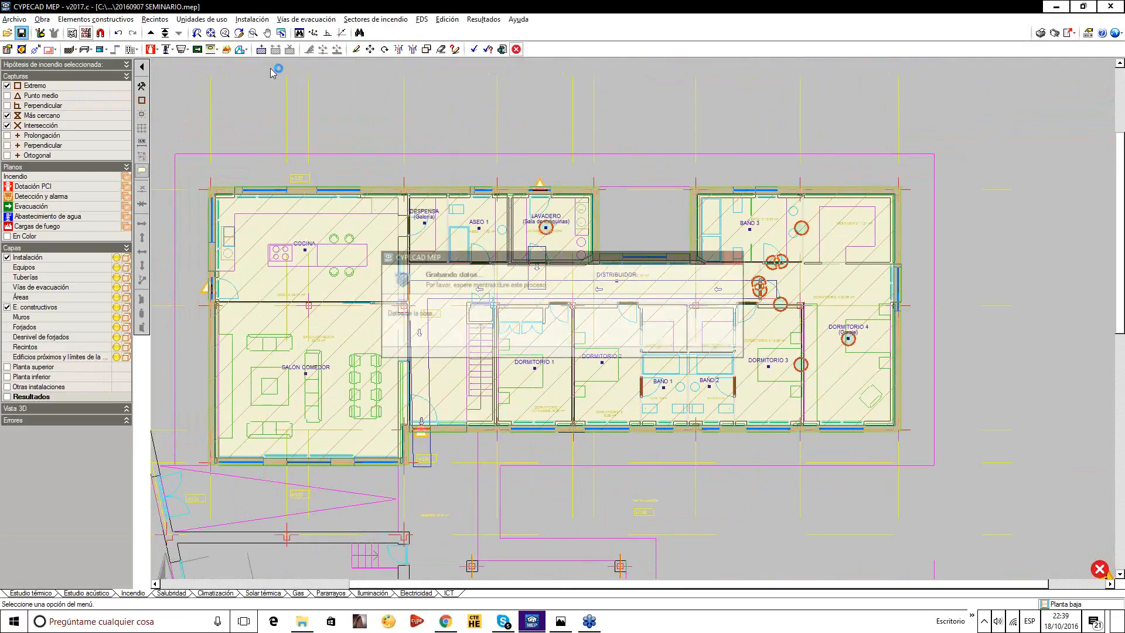
pyautogui.click(473, 49)
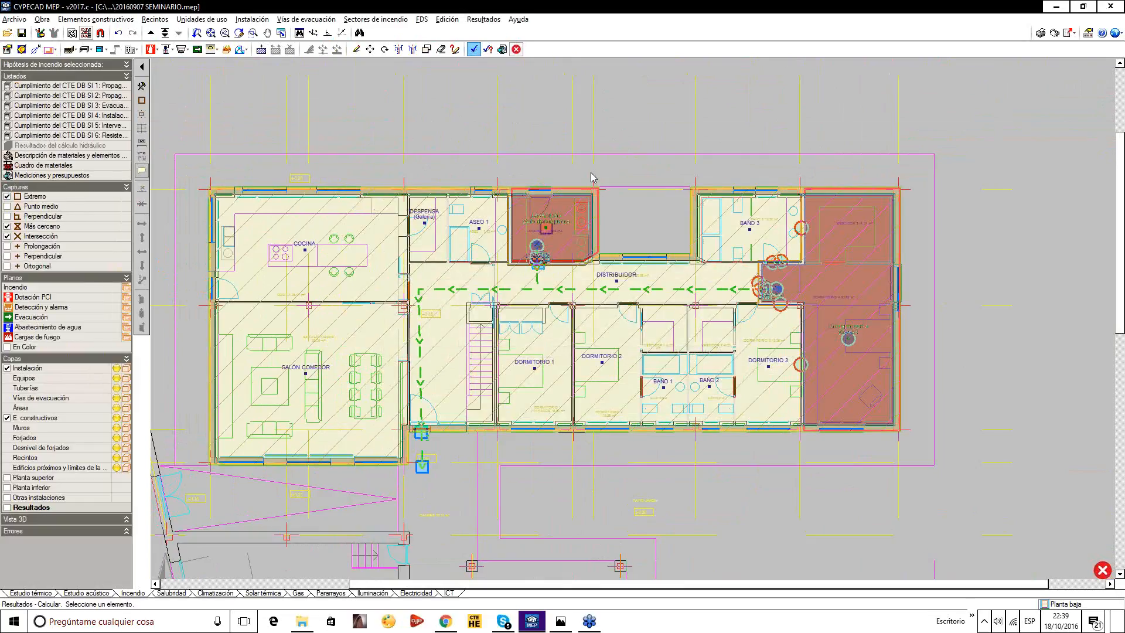
pyautogui.scroll(3, 748, 269)
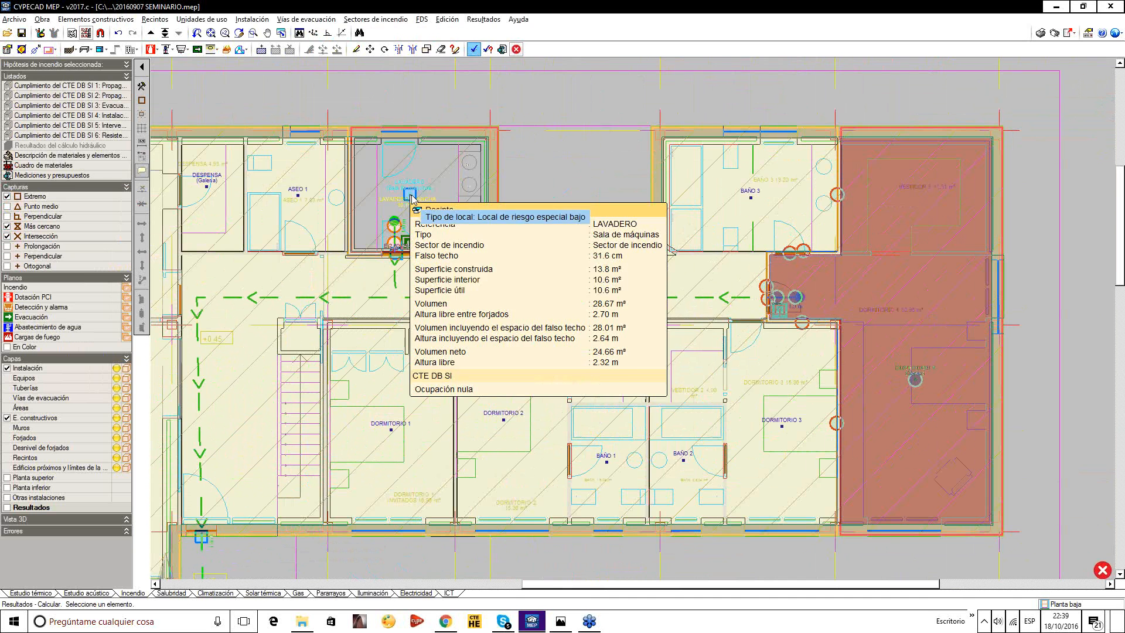
pyautogui.scroll(3, 437, 243)
pyautogui.scroll(-3, 426, 235)
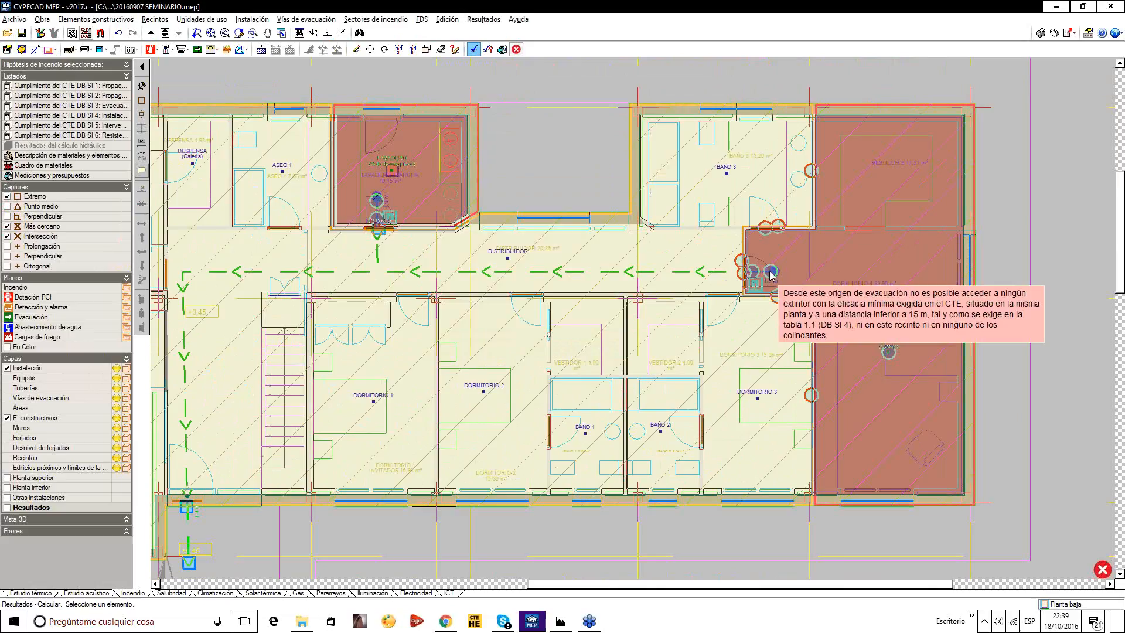
pyautogui.moveTo(889, 352)
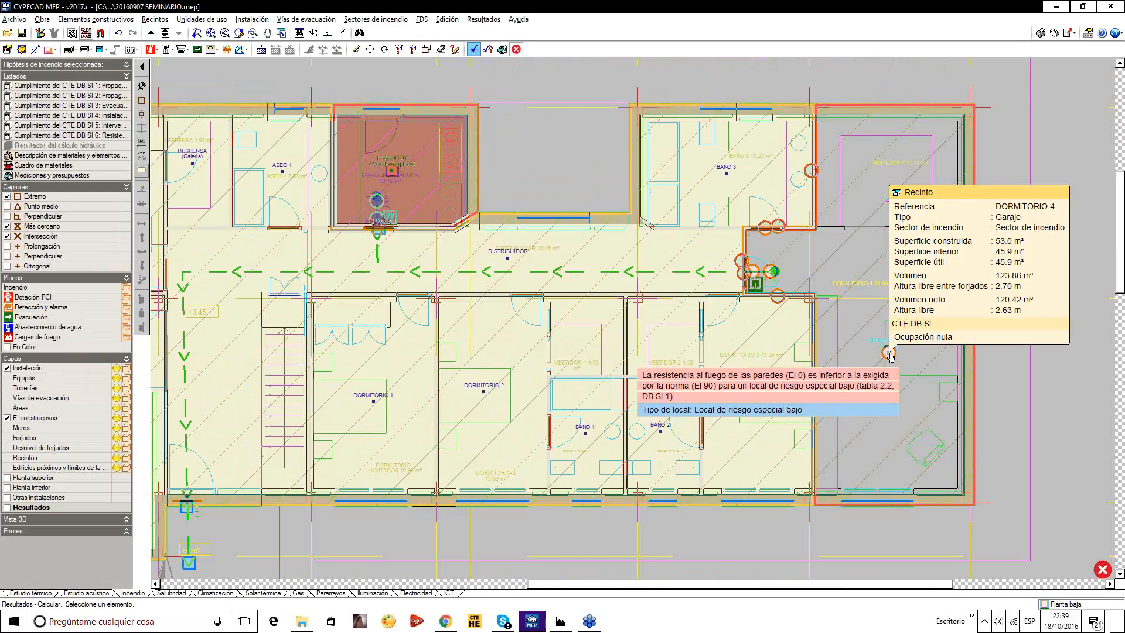
# Examine the check message at the evacuation origin inside the LAVADERO room.
pyautogui.moveTo(422, 252); pyautogui.dragTo(476, 237, button='middle')
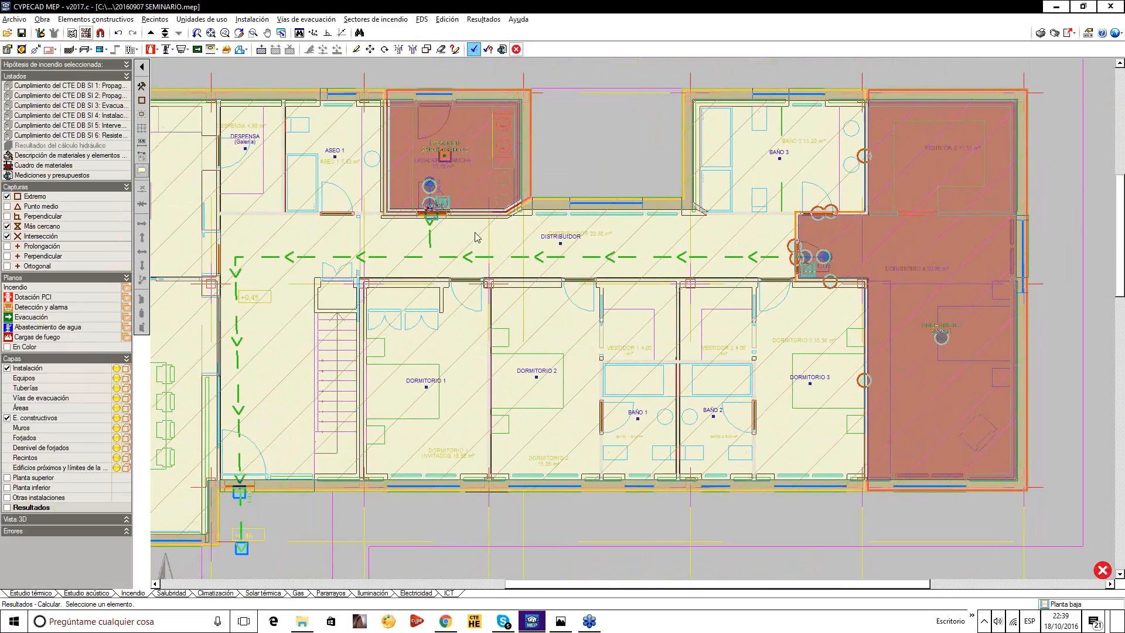
pyautogui.scroll(3, 470, 142)
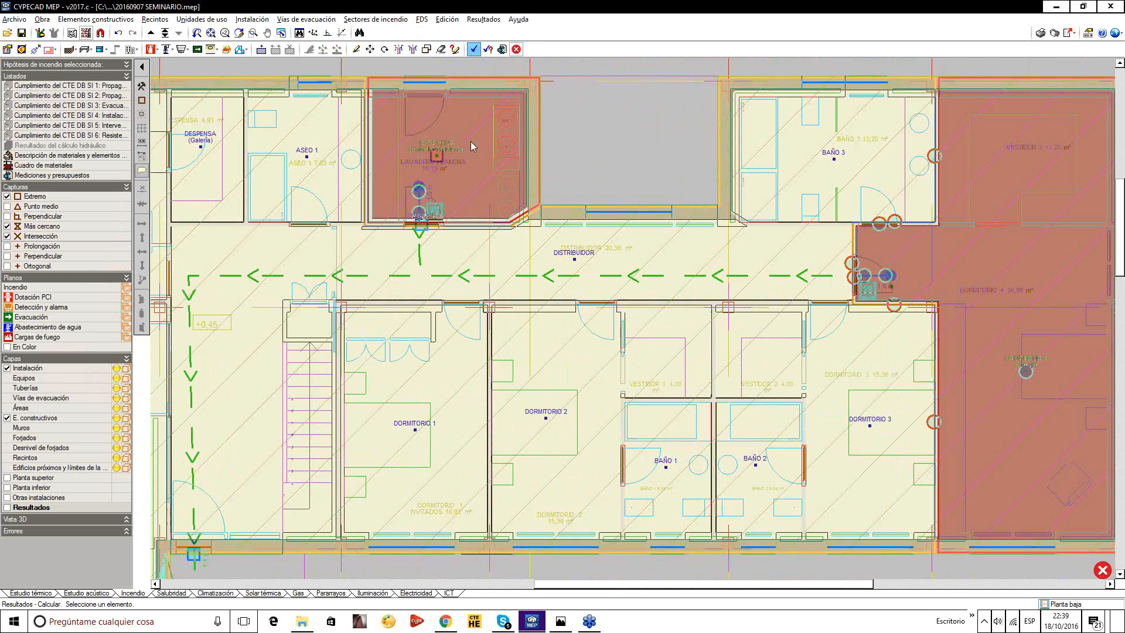
pyautogui.moveTo(495, 261)
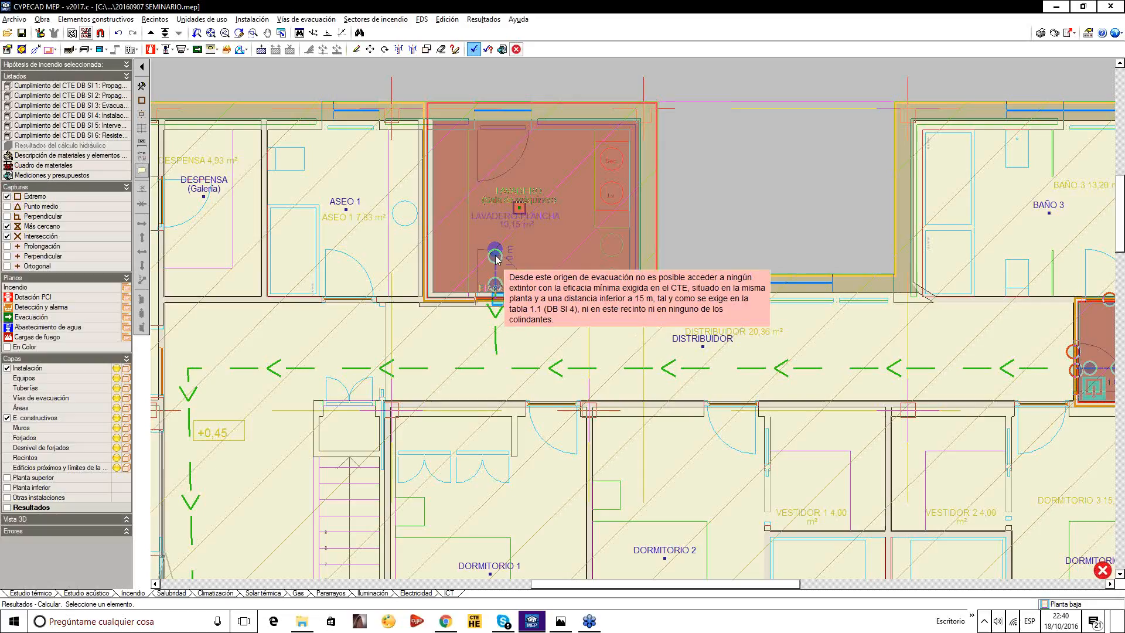
# Create a portable ABC polyvalent powder extinguisher type with 21A-144B-C efficacy and accept it for placement.
pyautogui.scroll(3, 495, 258)
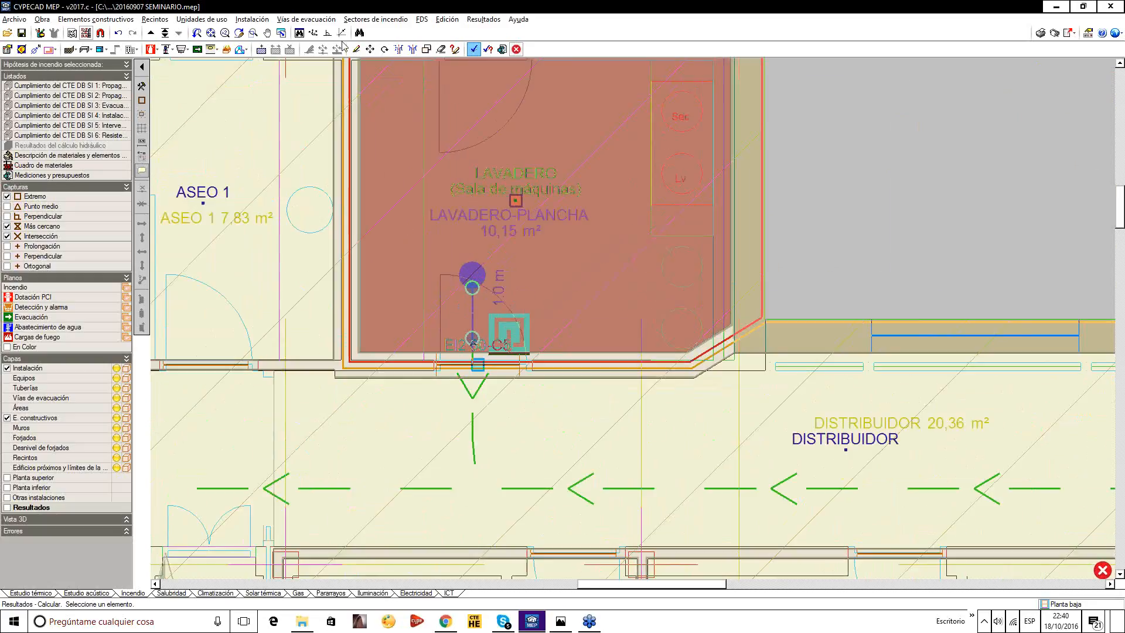
pyautogui.scroll(-1, 364, 171)
pyautogui.click(151, 49)
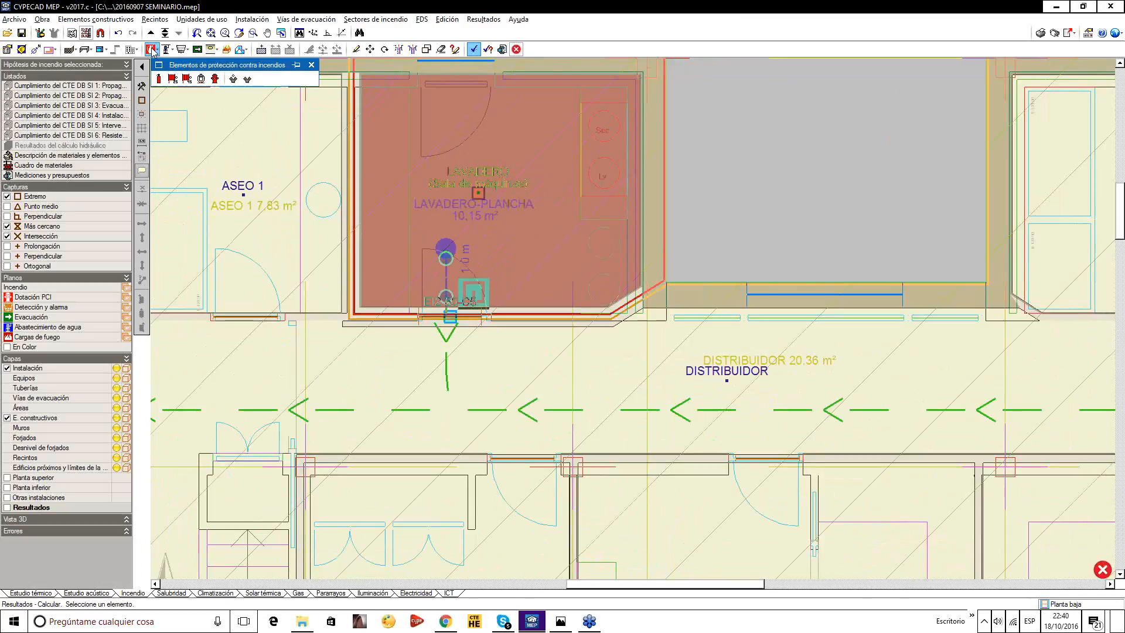
pyautogui.click(158, 79)
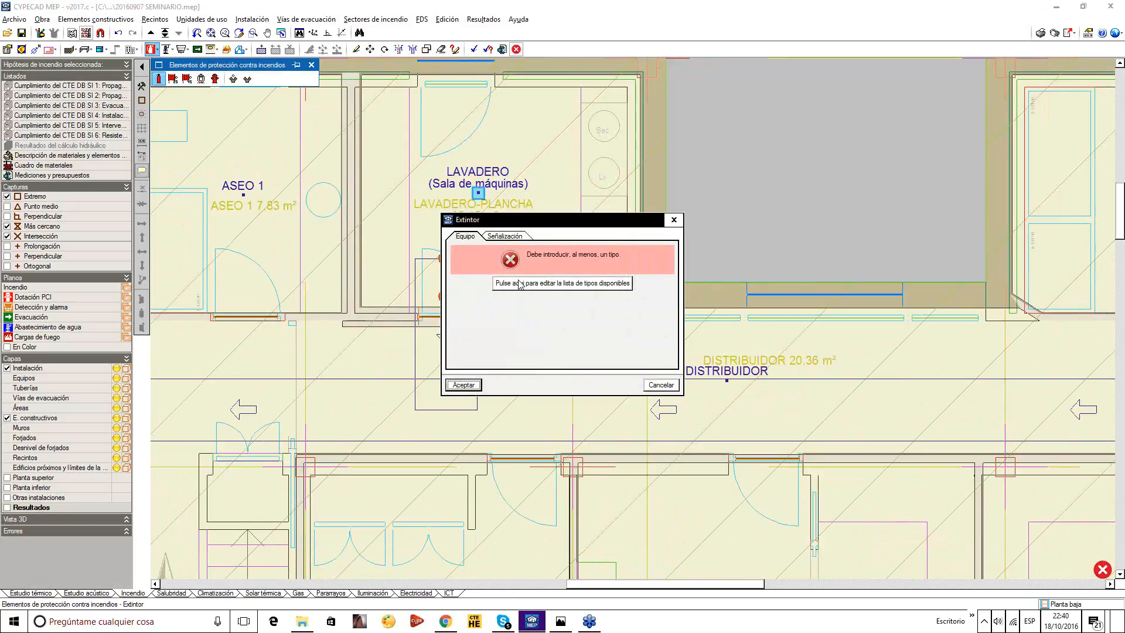
pyautogui.click(517, 283)
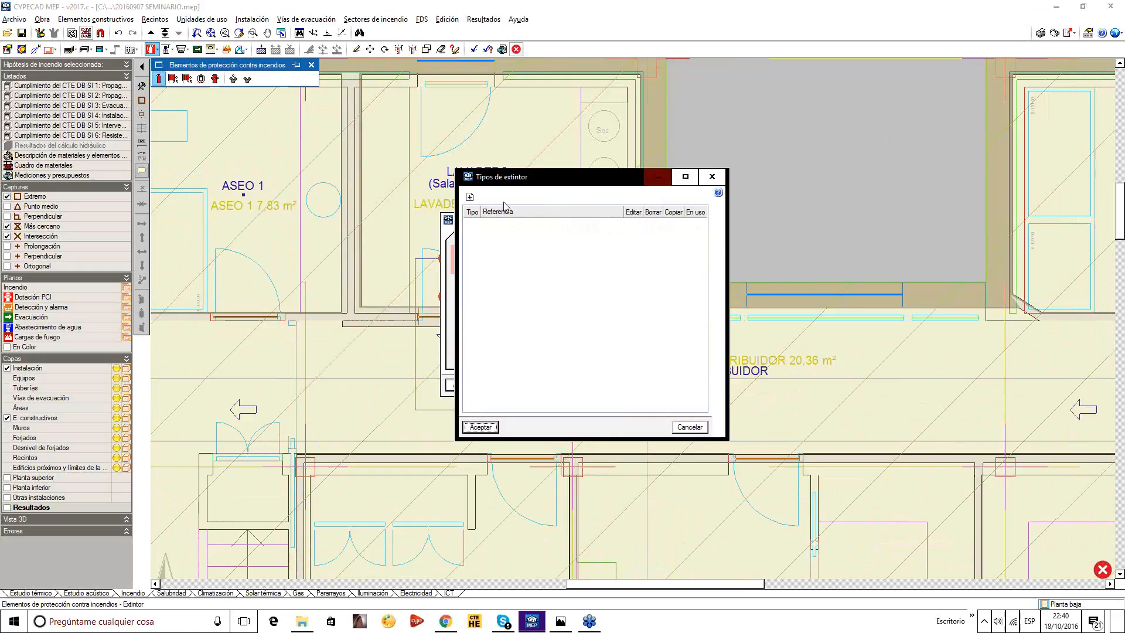
pyautogui.click(470, 197)
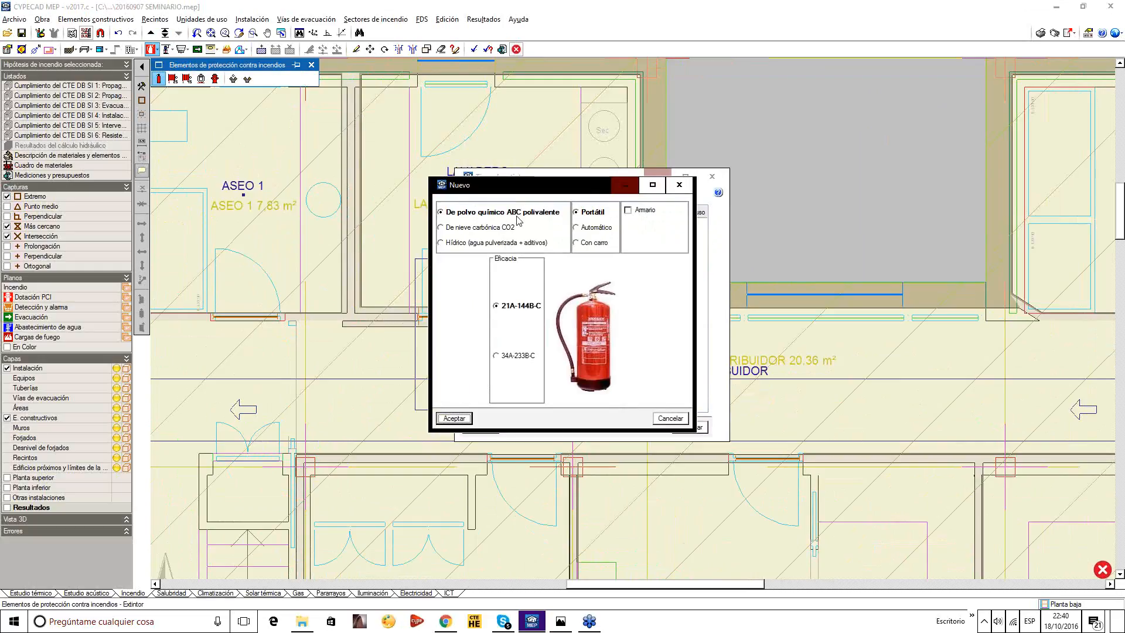
pyautogui.click(463, 417)
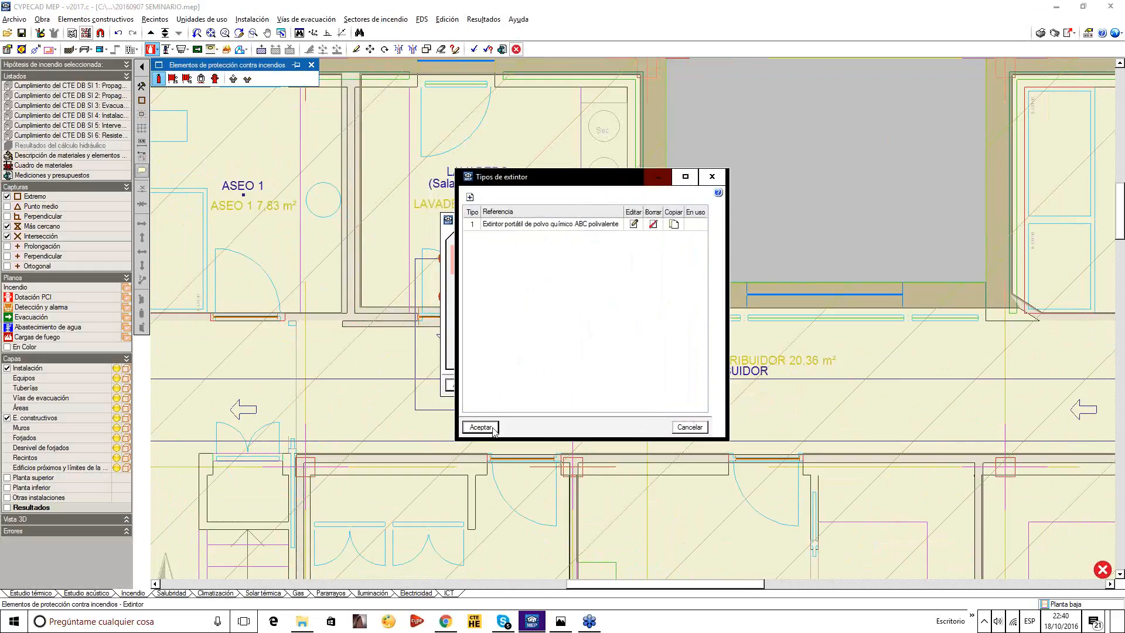
pyautogui.click(480, 427)
pyautogui.click(462, 385)
# Place an extinguisher inside the LAVADERO room, near the lower wall beside the exit door.
pyautogui.scroll(5, 445, 304)
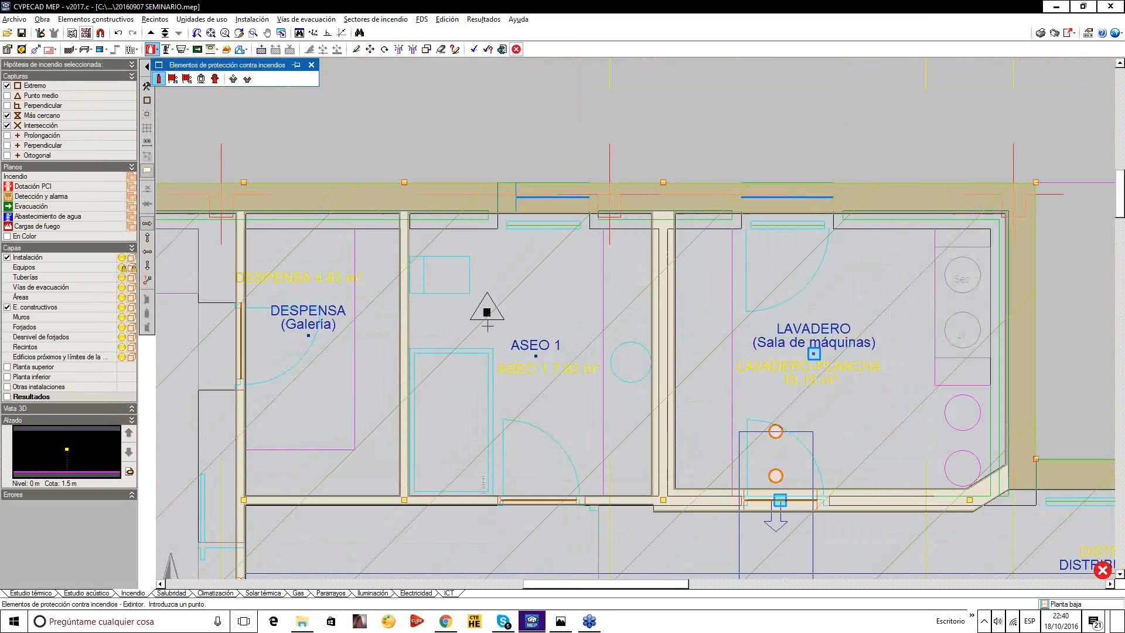
pyautogui.scroll(3, 498, 433)
pyautogui.scroll(-4, 389, 305)
pyautogui.scroll(4, 828, 445)
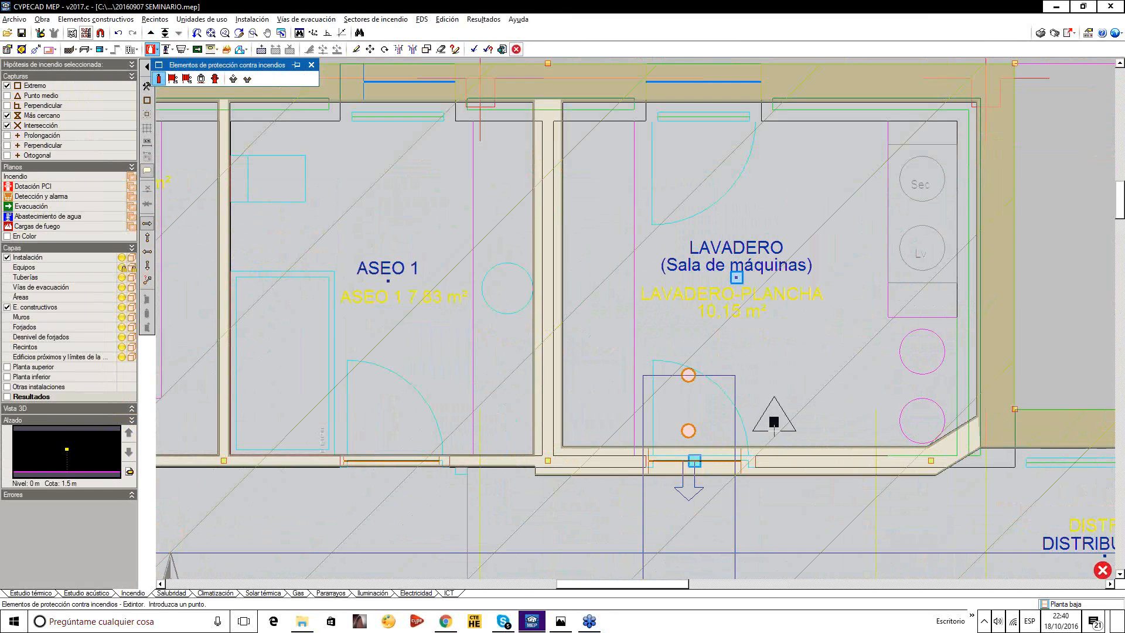
pyautogui.click(773, 421)
# Place another extinguisher just inside the DORMITORIO 4 (Garaje) entrance door and finish the insertion.
pyautogui.scroll(-4, 299, 293)
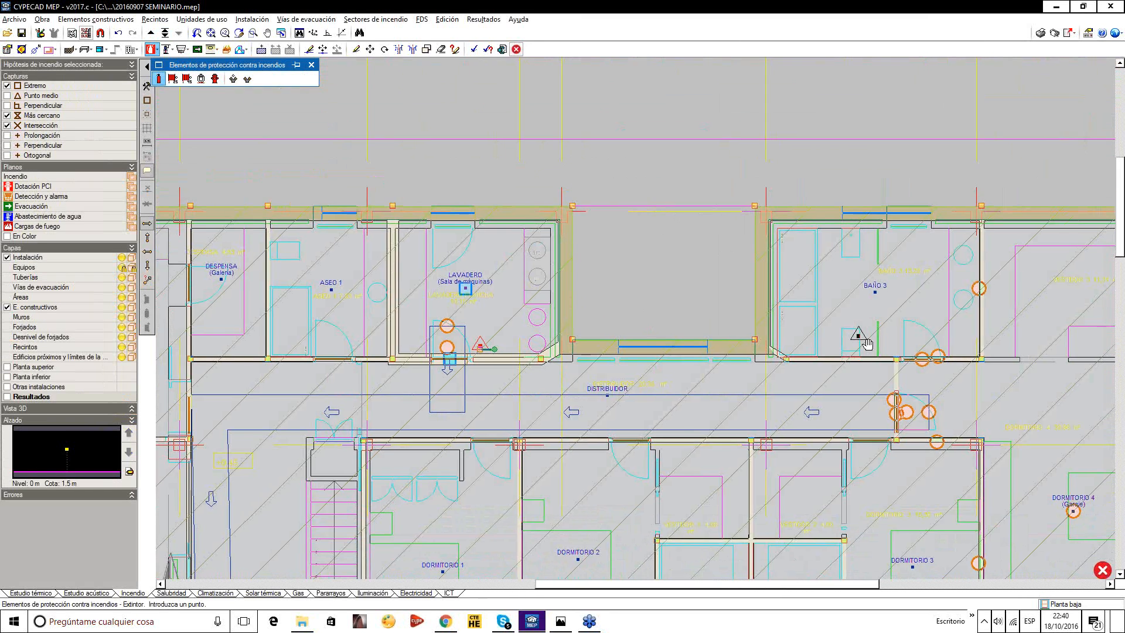
pyautogui.scroll(5, 866, 342)
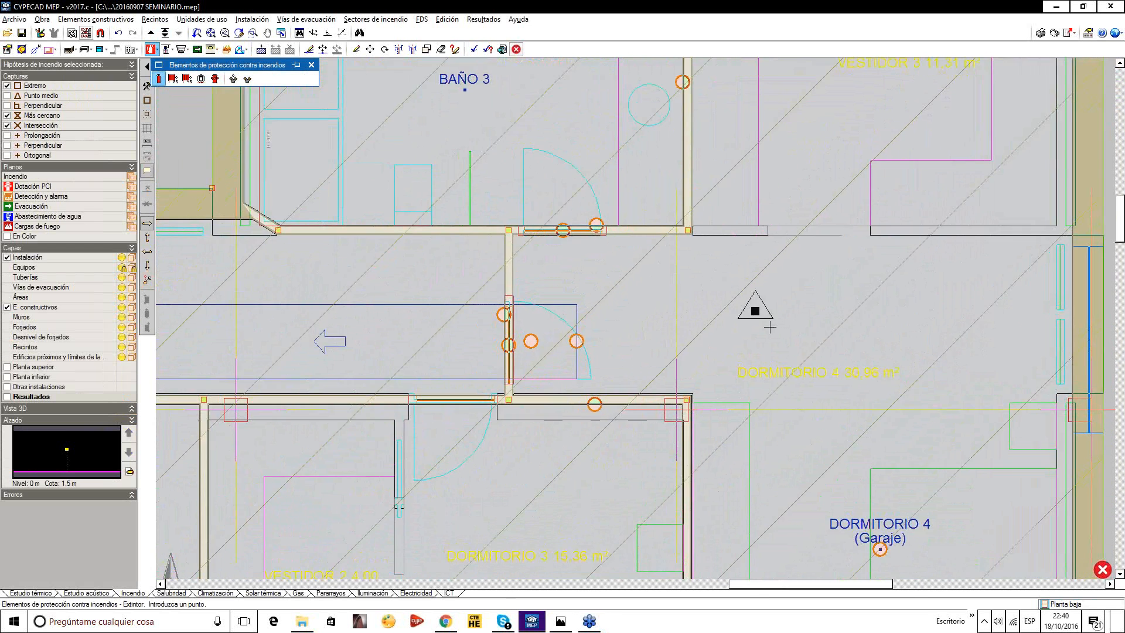
pyautogui.scroll(-4, 770, 327)
pyautogui.scroll(4, 601, 289)
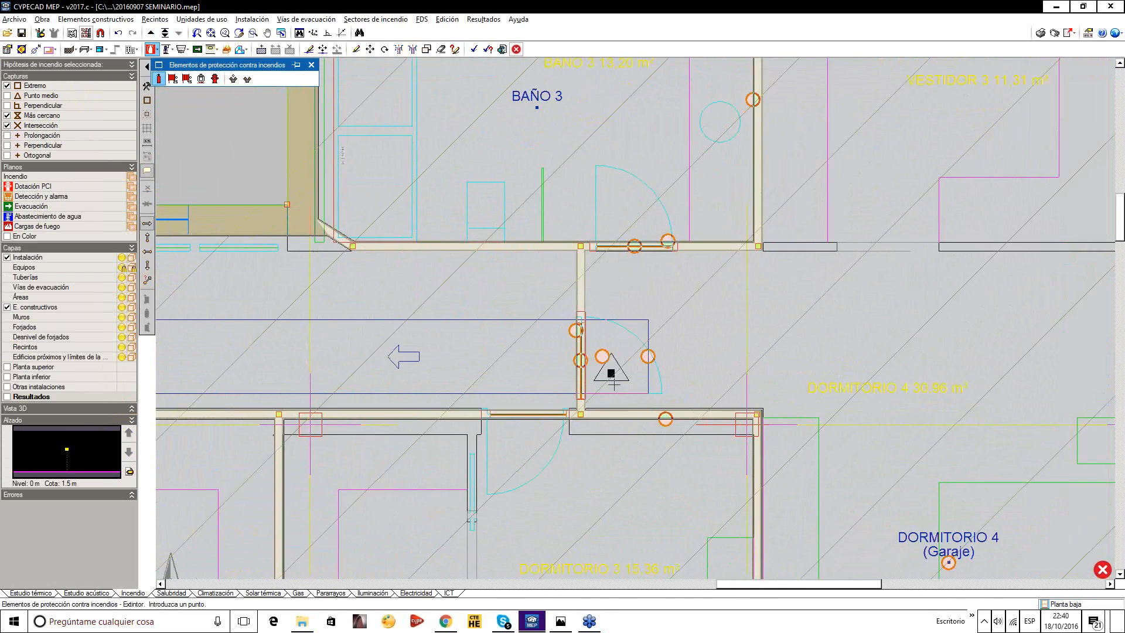
pyautogui.scroll(2, 622, 406)
pyautogui.scroll(-2, 681, 313)
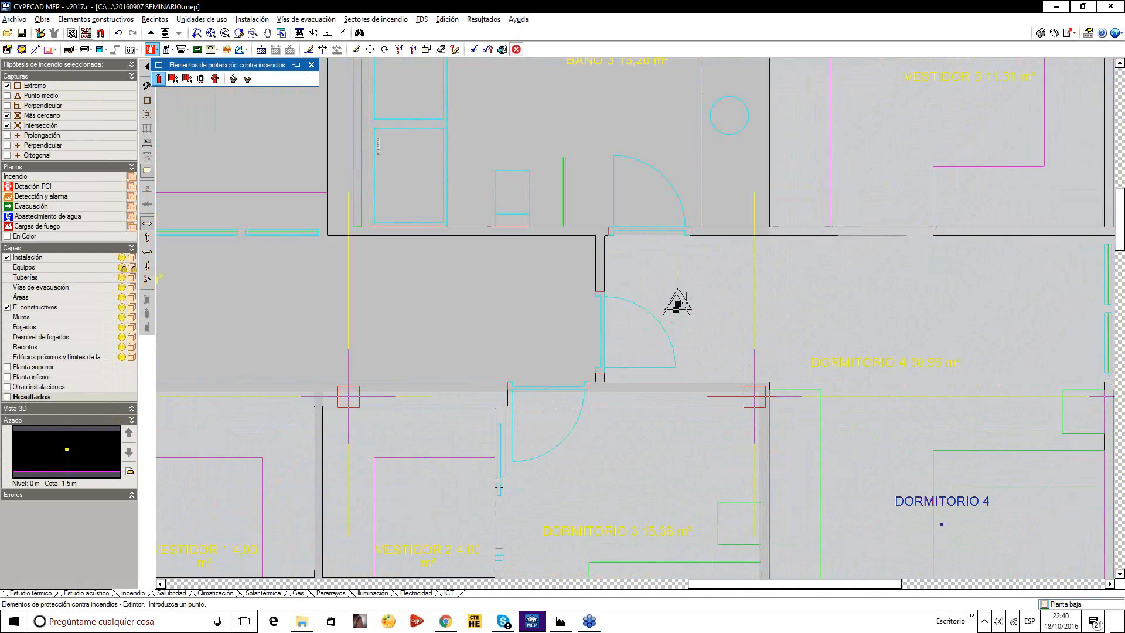
pyautogui.click(684, 296)
pyautogui.press('Return')
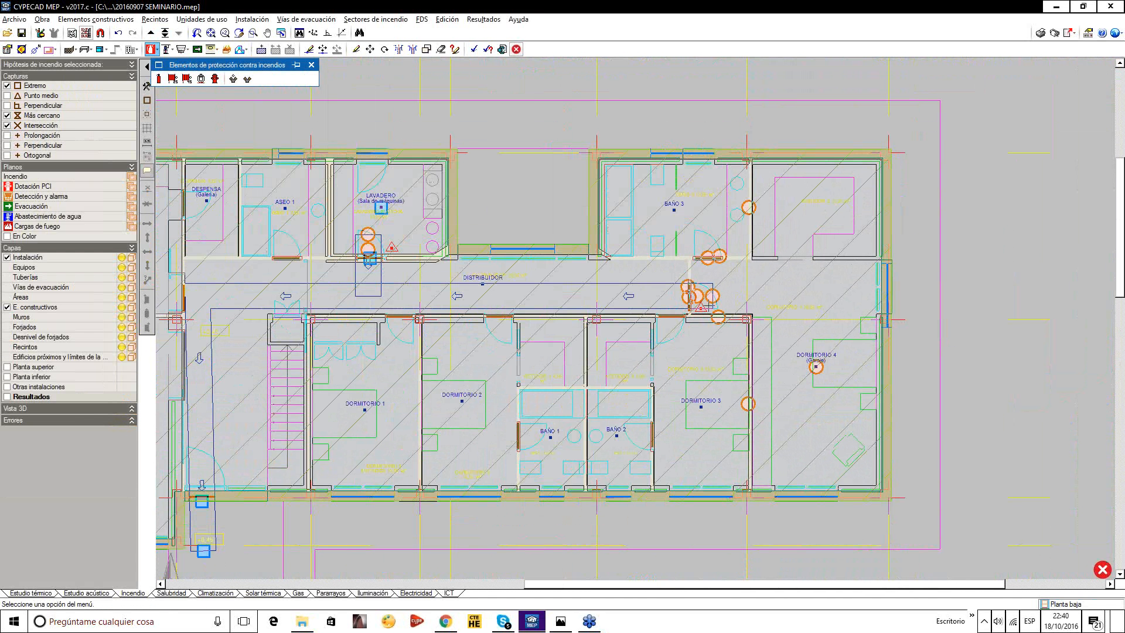
# Recalculate the fire installation and review the signage warnings along the evacuation routes from LAVADERO and DORMITORIO 4.
pyautogui.moveTo(507, 176); pyautogui.dragTo(543, 177, button='middle')
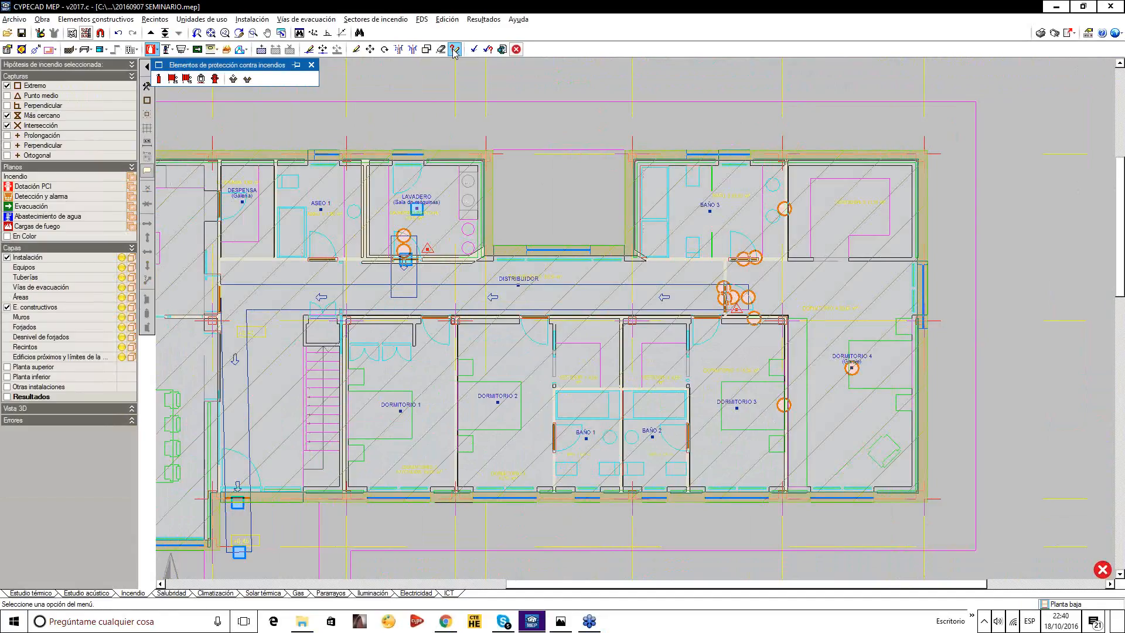
pyautogui.click(473, 49)
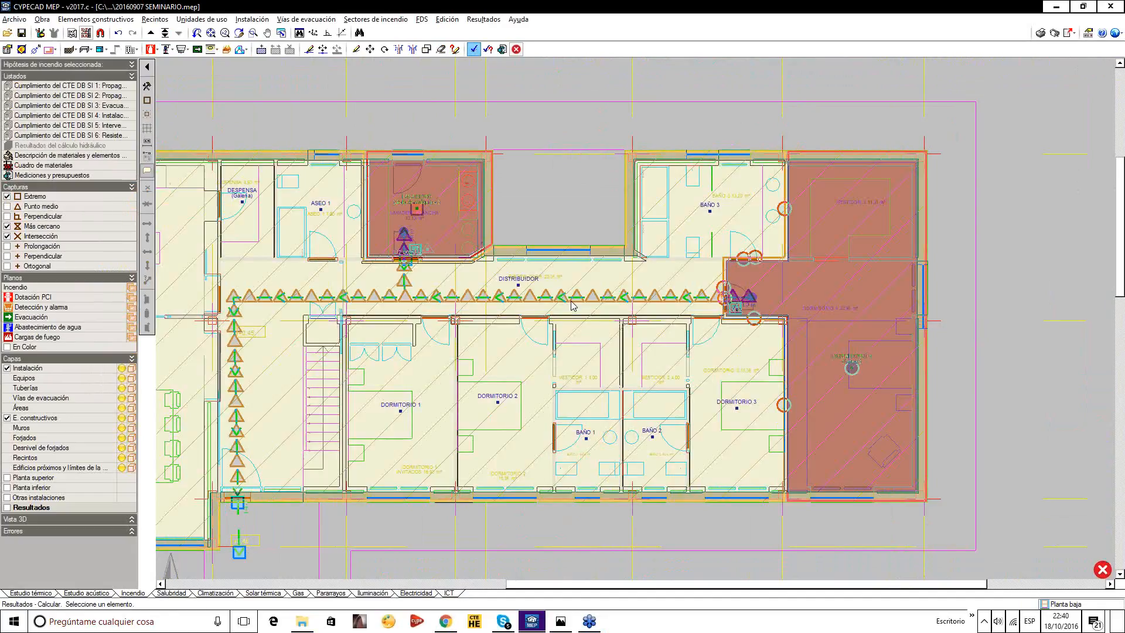
pyautogui.moveTo(404, 301)
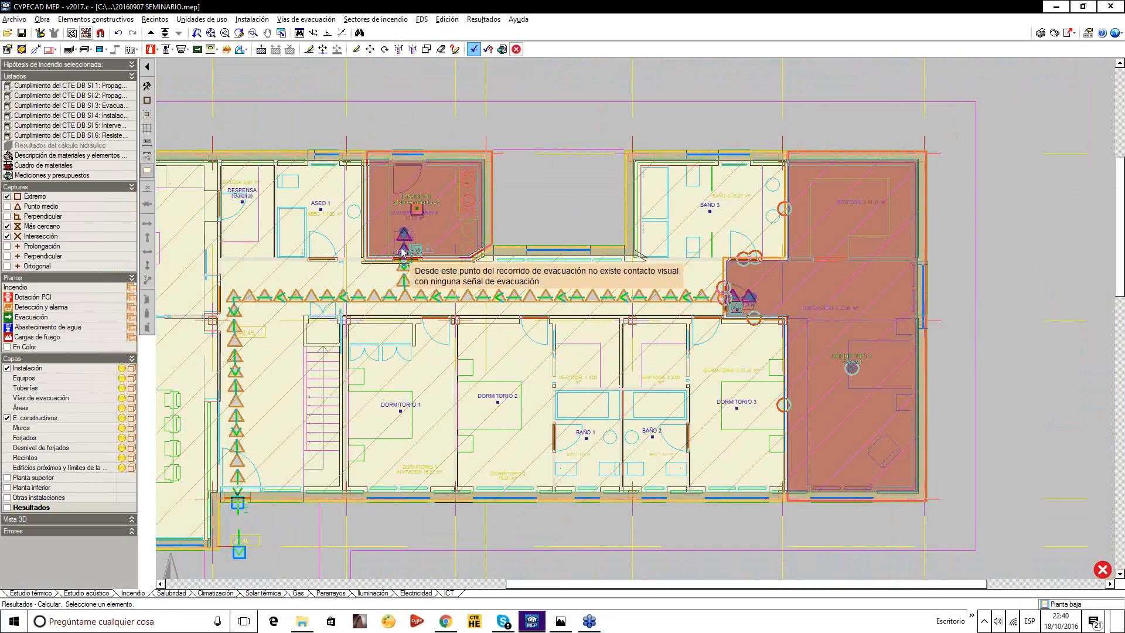
pyautogui.scroll(3, 402, 233)
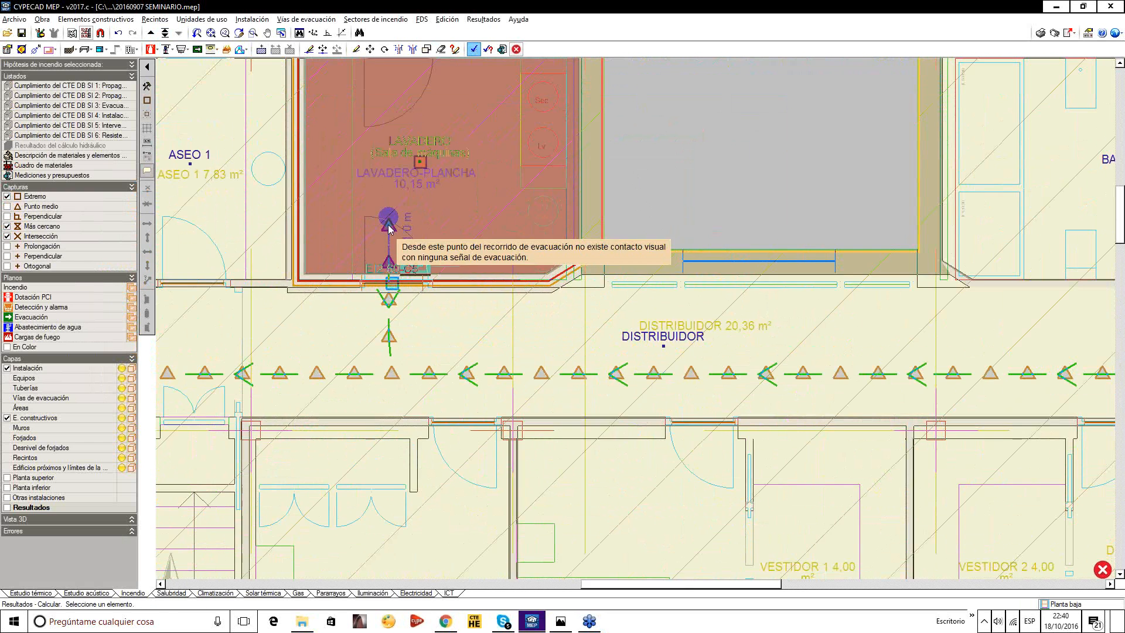
pyautogui.scroll(-4, 336, 222)
pyautogui.scroll(3, 514, 262)
pyautogui.scroll(3, 632, 243)
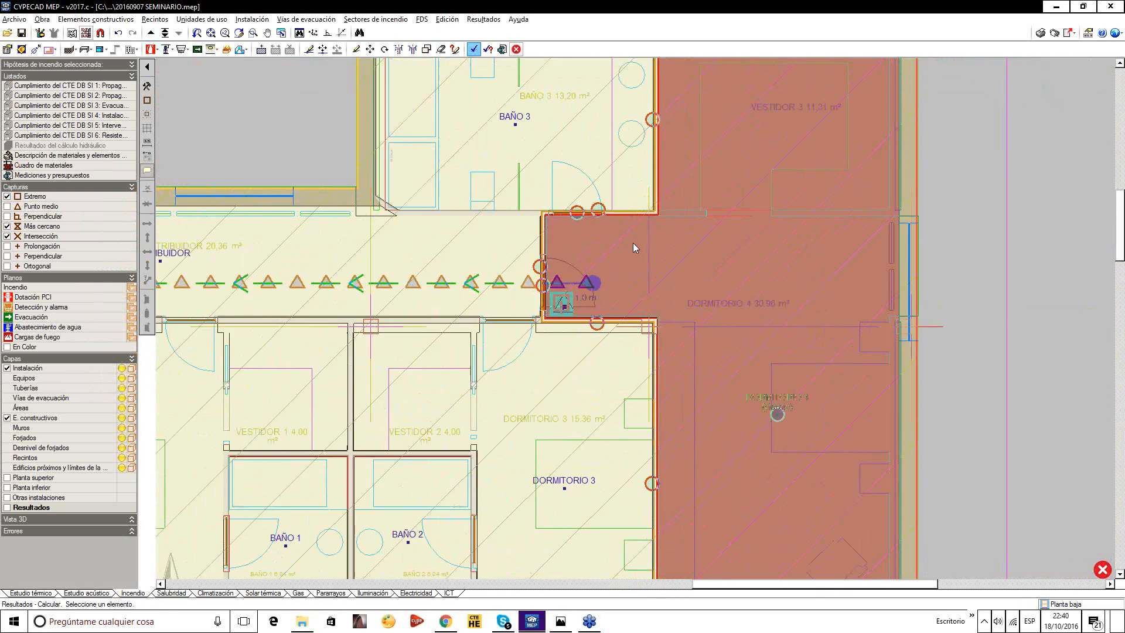
pyautogui.scroll(-2, 633, 243)
pyautogui.moveTo(527, 349)
pyautogui.scroll(-2, 527, 349)
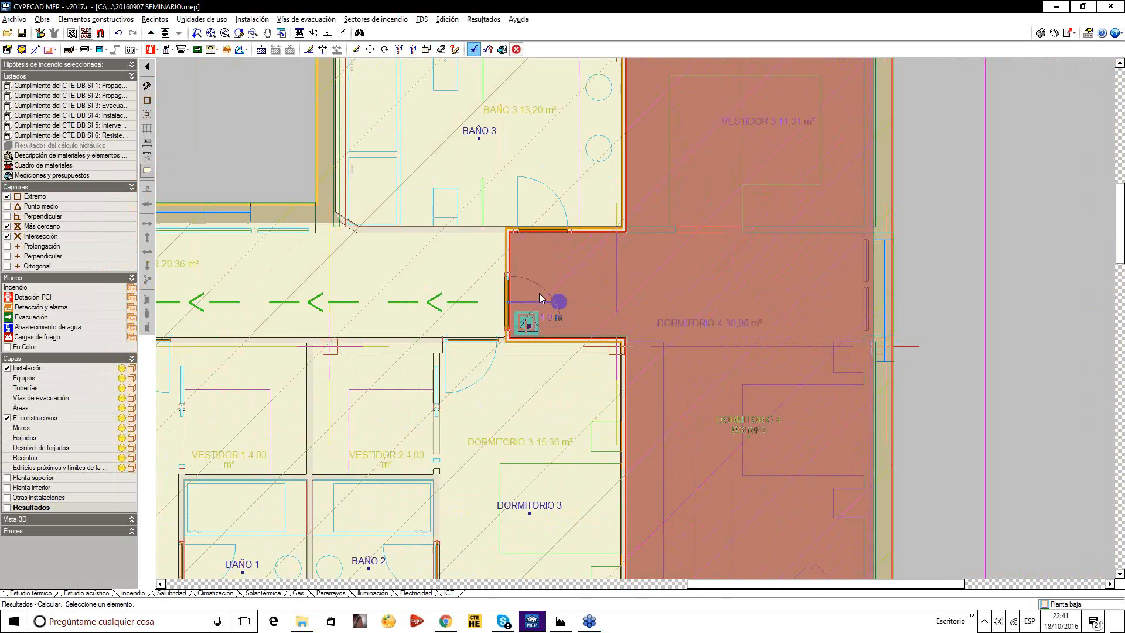
# Examine the room data and fire resistance check for DORMITORIO 4 (Garaje) and its surrounding walls.
pyautogui.moveTo(731, 427)
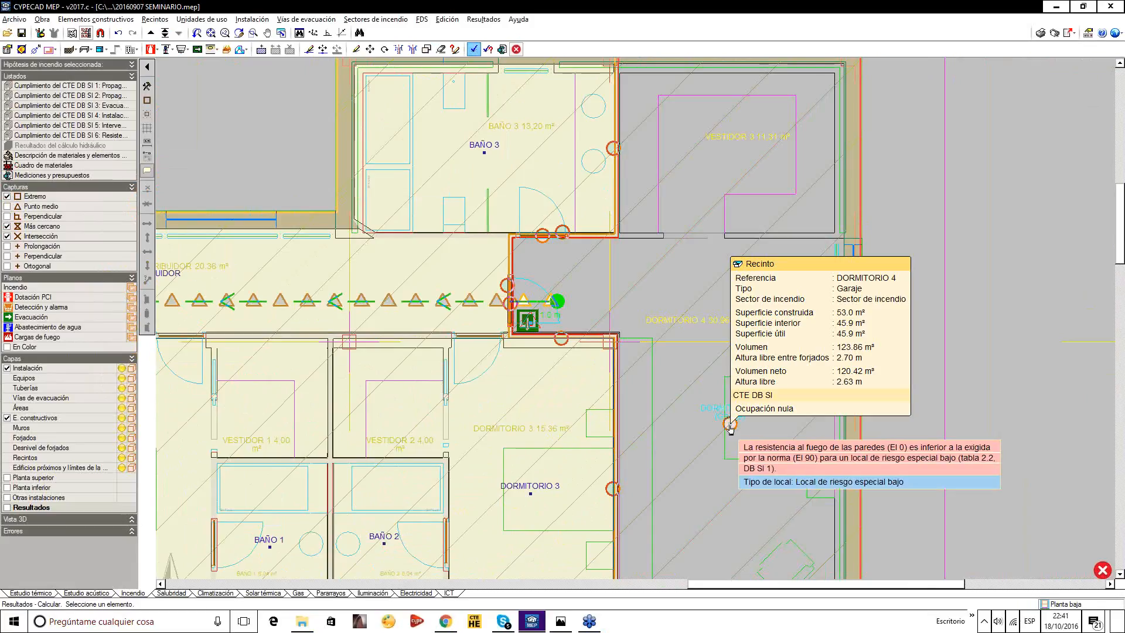
pyautogui.moveTo(741, 403); pyautogui.dragTo(826, 325, button='middle')
pyautogui.scroll(1, 680, 224)
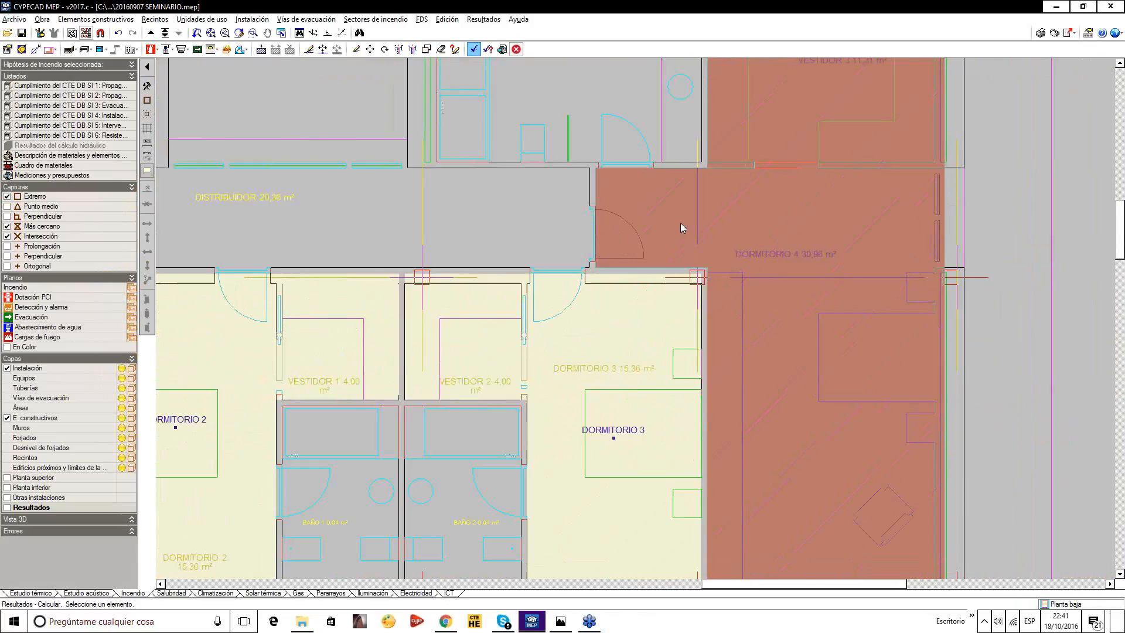
pyautogui.scroll(1, 680, 224)
pyautogui.moveTo(618, 239)
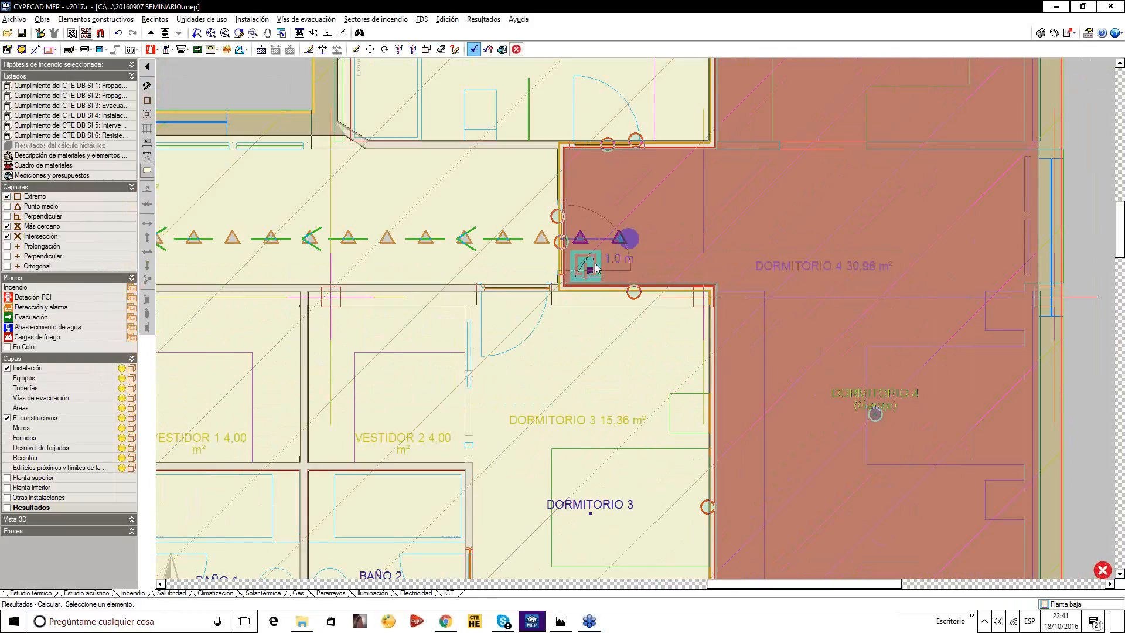
pyautogui.scroll(-1, 625, 163)
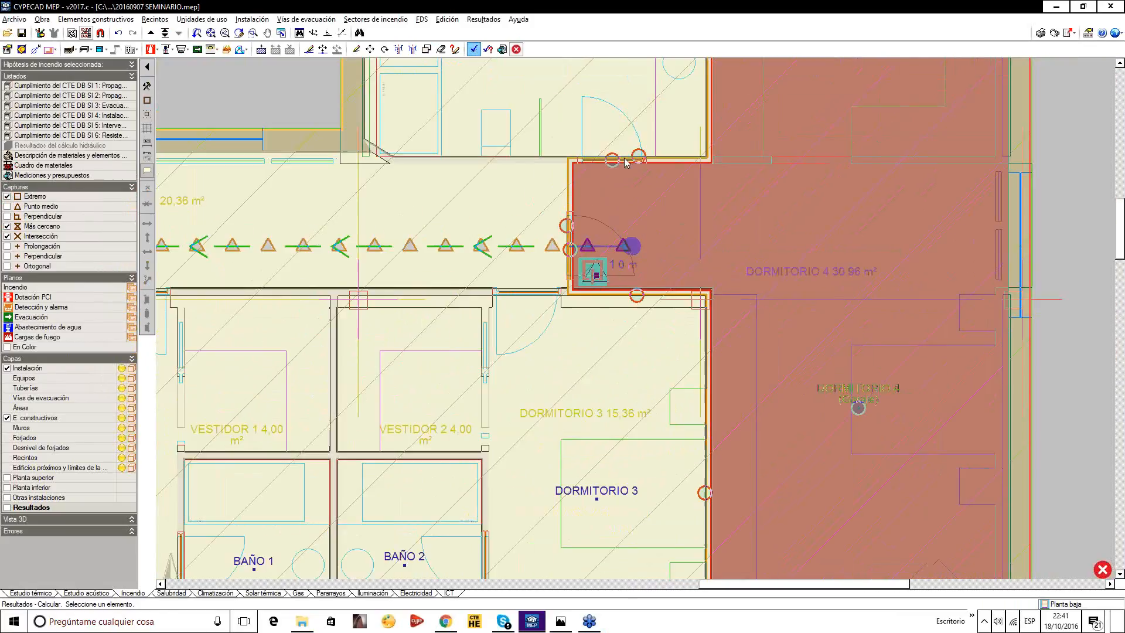
pyautogui.scroll(-2, 681, 218)
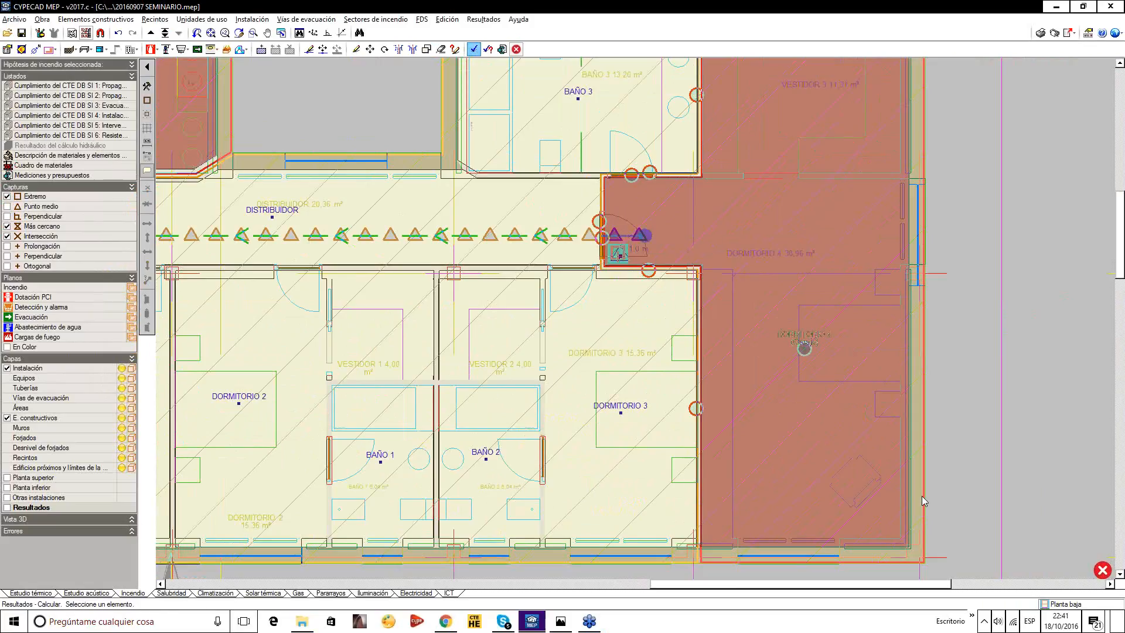
pyautogui.scroll(3, 881, 530)
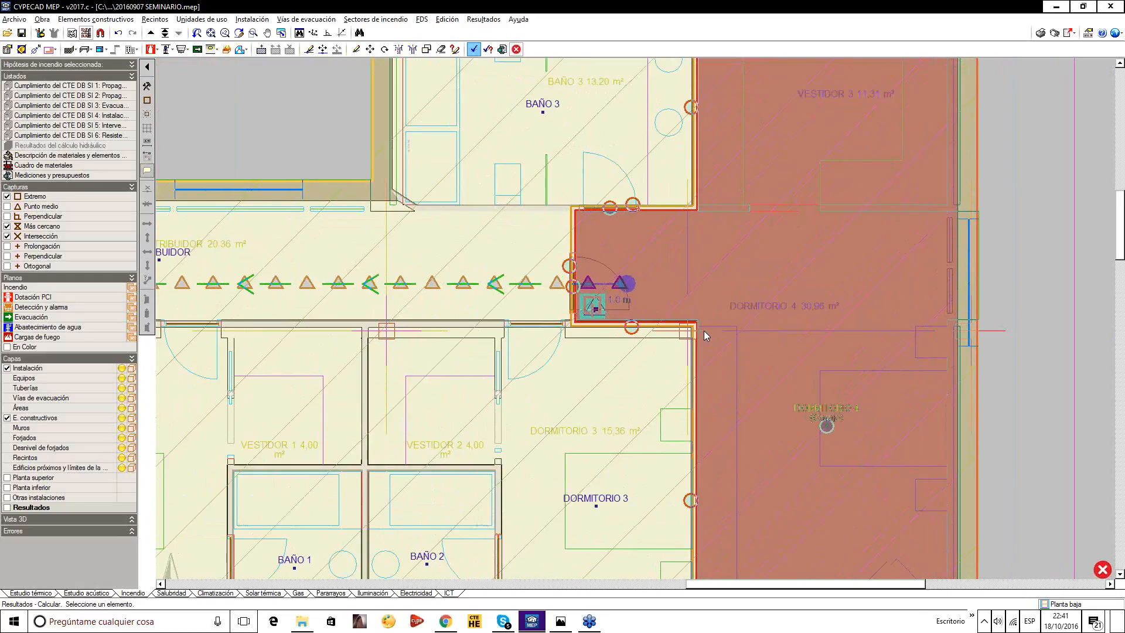
pyautogui.moveTo(688, 322); pyautogui.dragTo(669, 340, button='middle')
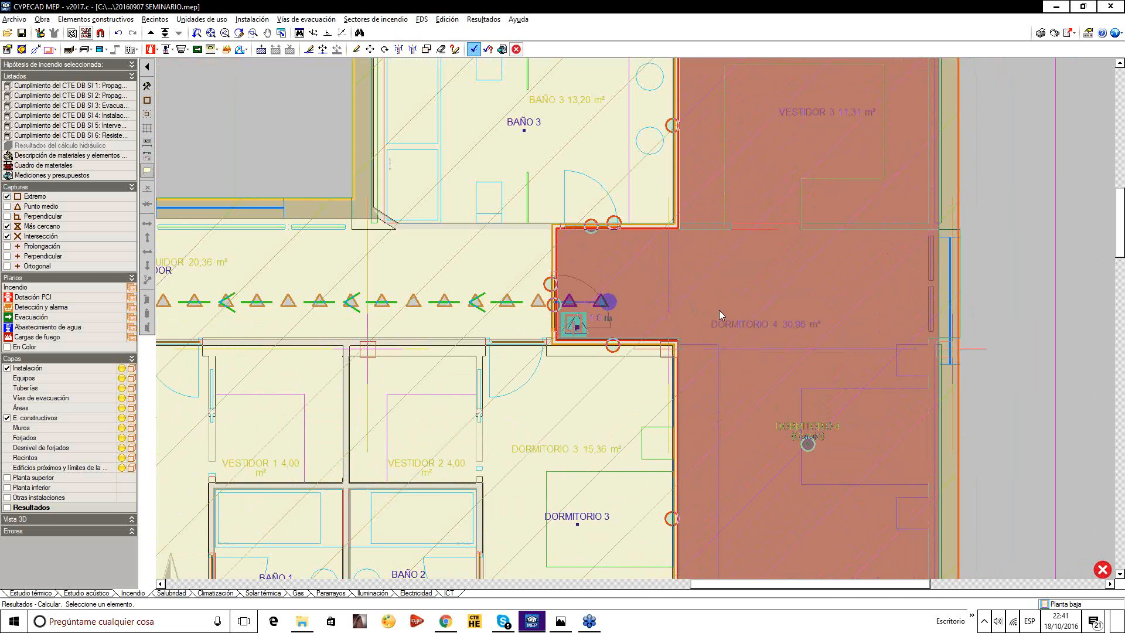
pyautogui.scroll(-2, 718, 311)
pyautogui.scroll(-1, 749, 290)
pyautogui.moveTo(521, 262); pyautogui.dragTo(539, 266, button='middle')
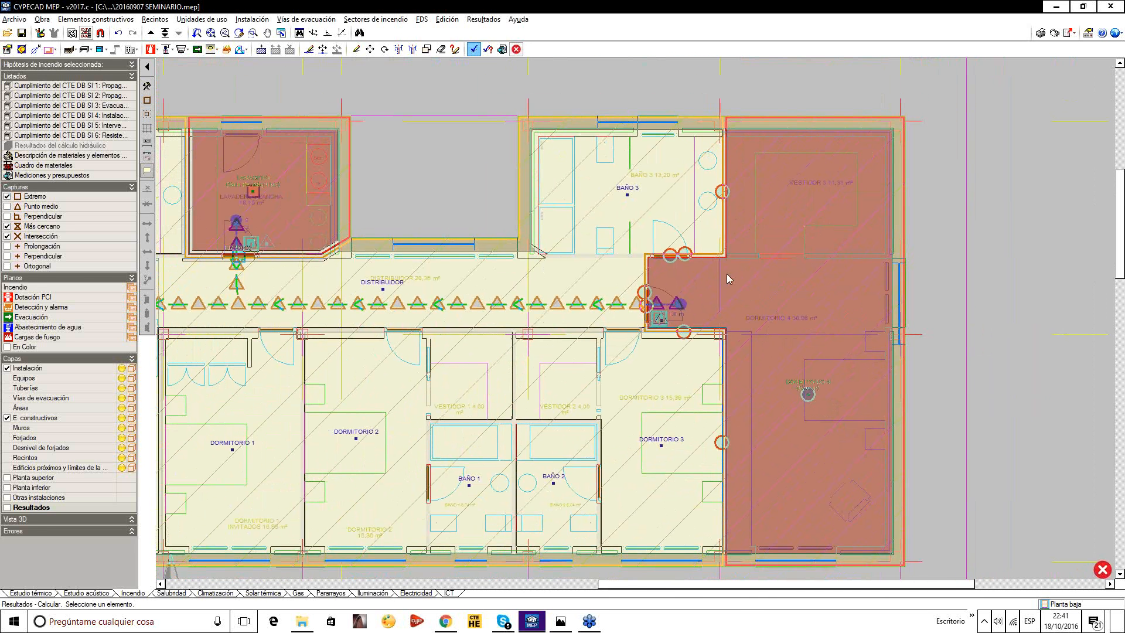
# Examine the fire resistance messages for the wall between BAÑO 3 and VESTIDOR 3 and for the DORMITORIO 4 entrance door.
pyautogui.scroll(1, 726, 279)
pyautogui.moveTo(731, 190)
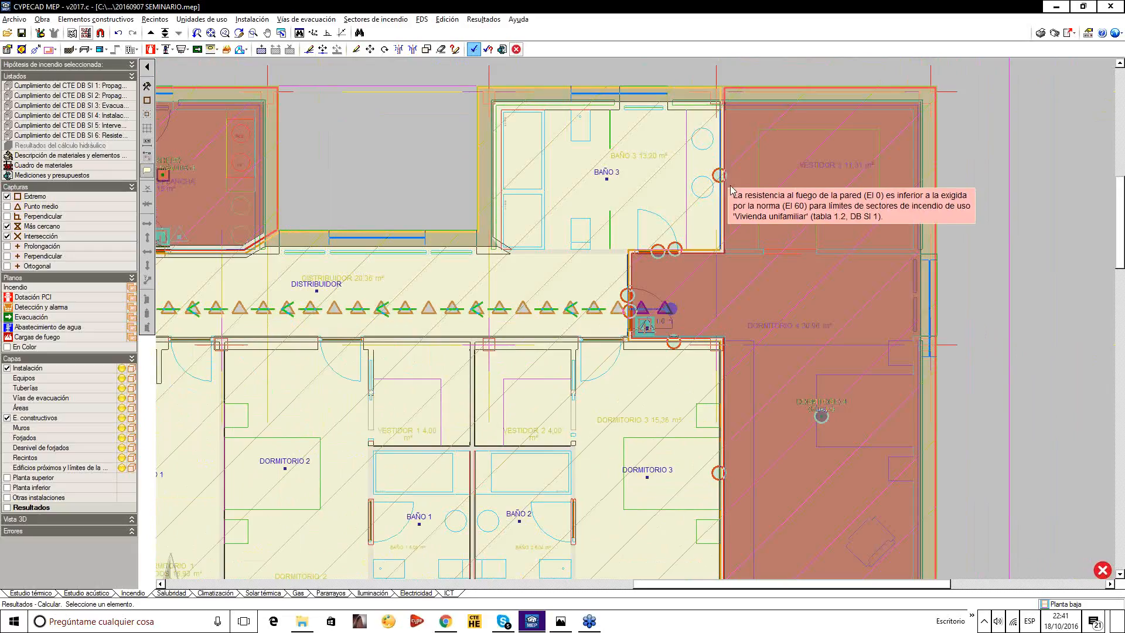
pyautogui.scroll(2, 731, 191)
pyautogui.moveTo(628, 214)
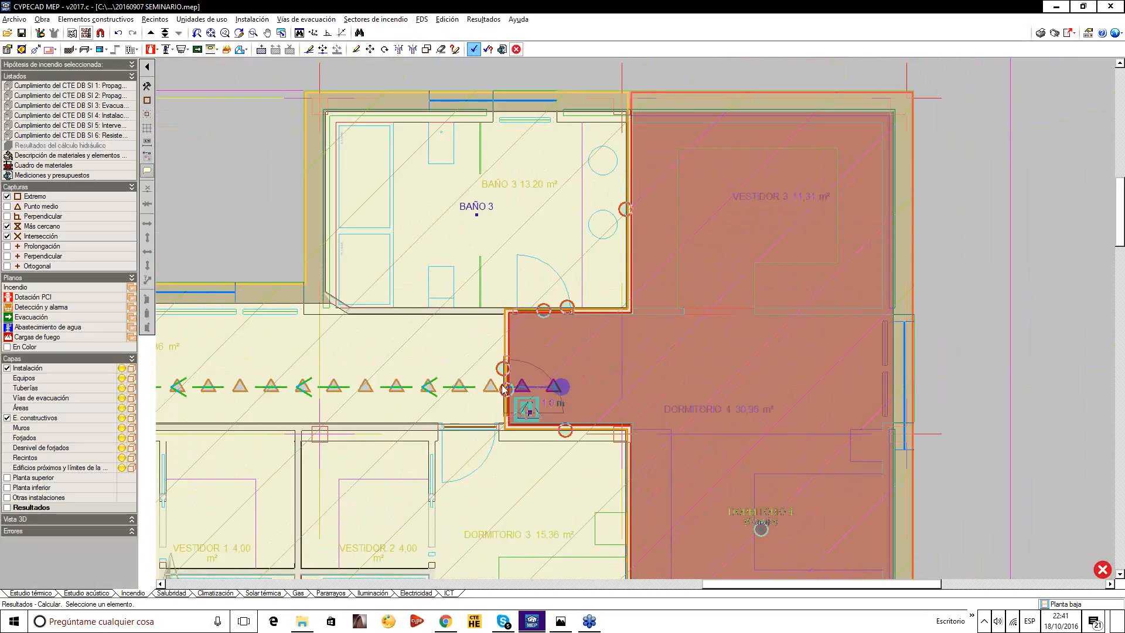
pyautogui.moveTo(507, 391)
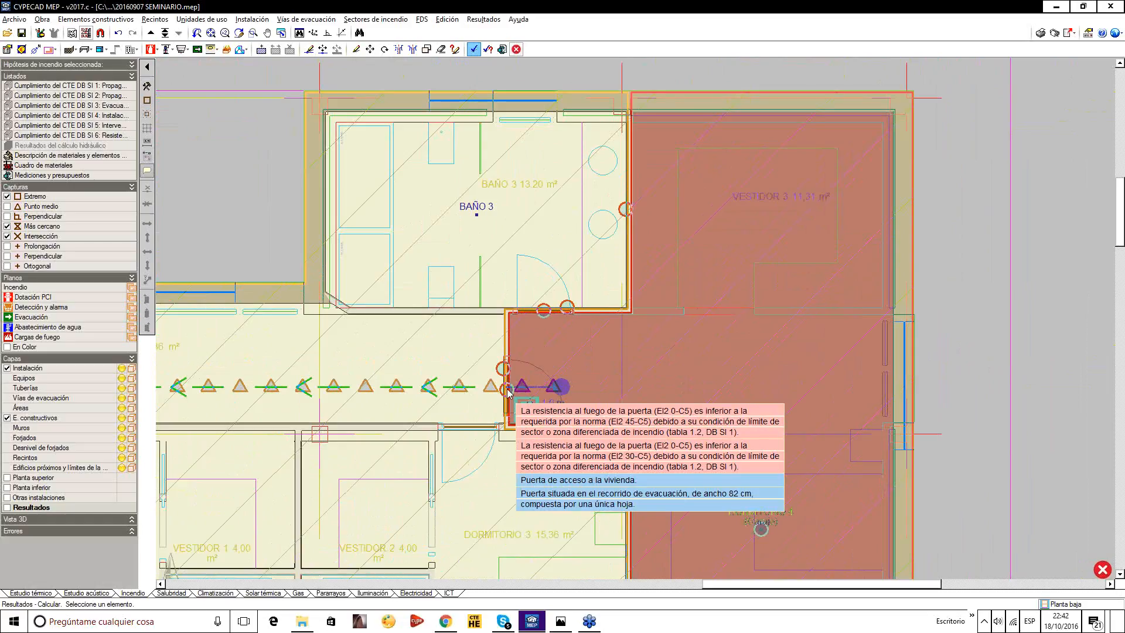
pyautogui.scroll(-1, 518, 388)
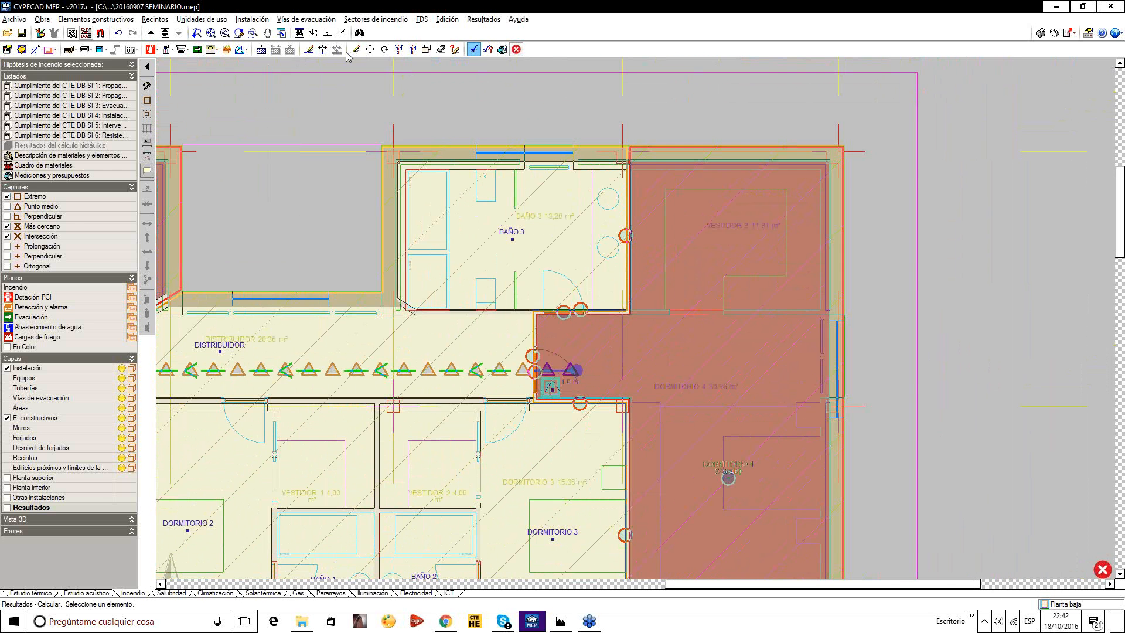
# Compare both partition types for the wall between BAÑO 3 and VESTIDOR 3 and assign Tipo 2: Tabique de dos hojas, con revestimiento.
pyautogui.click(634, 279)
pyautogui.click(1000, 64)
pyautogui.scroll(1, 665, 336)
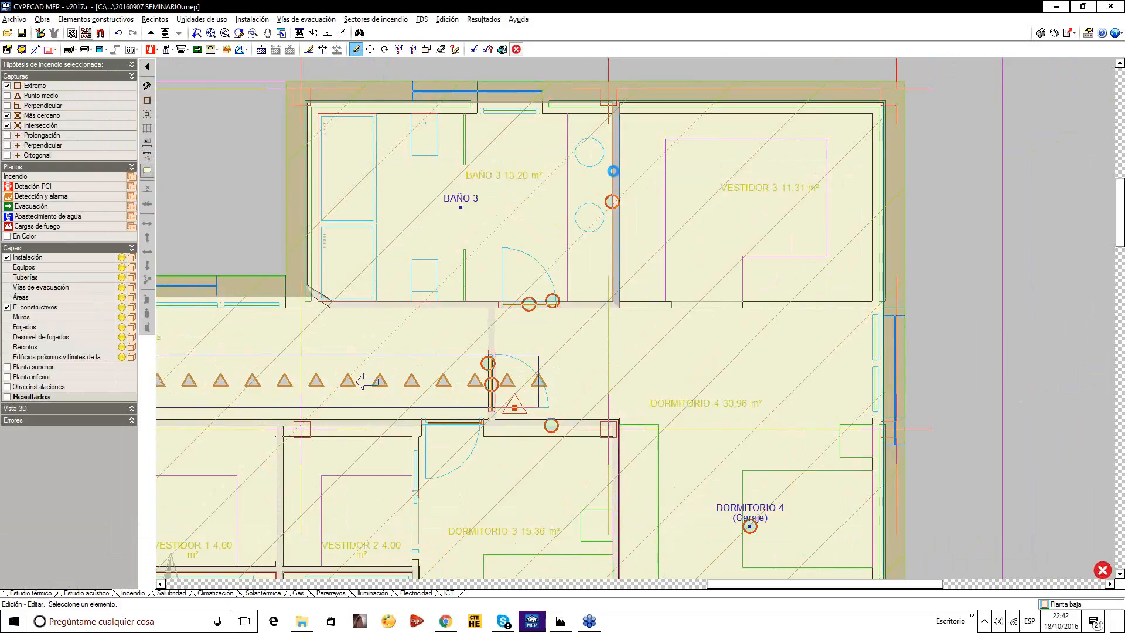
pyautogui.click(613, 171)
pyautogui.click(228, 123)
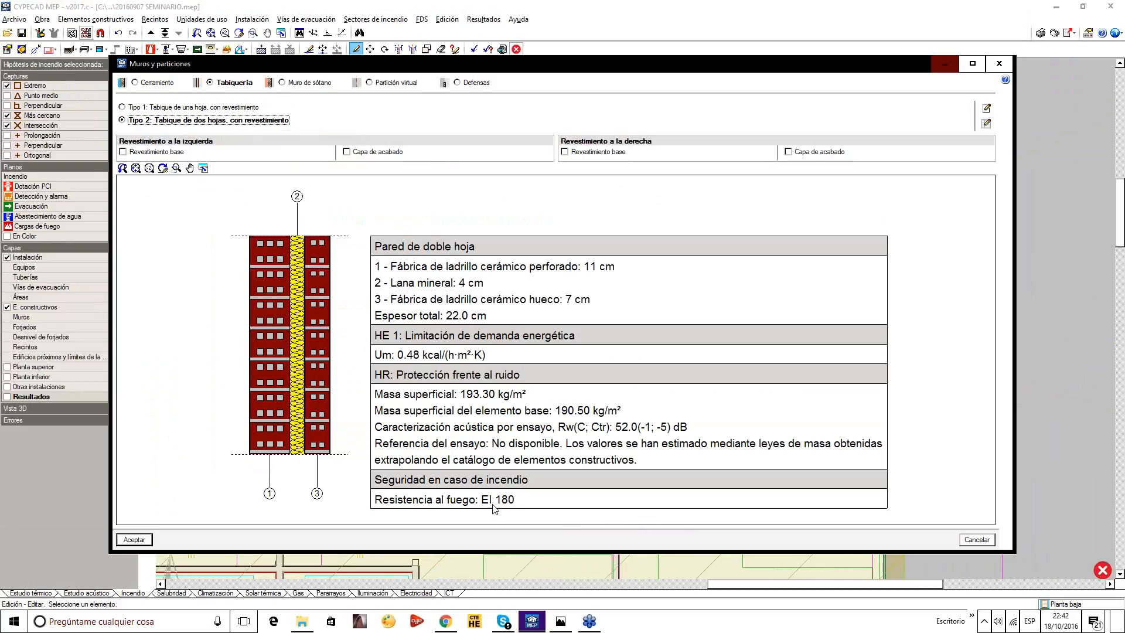
pyautogui.click(237, 108)
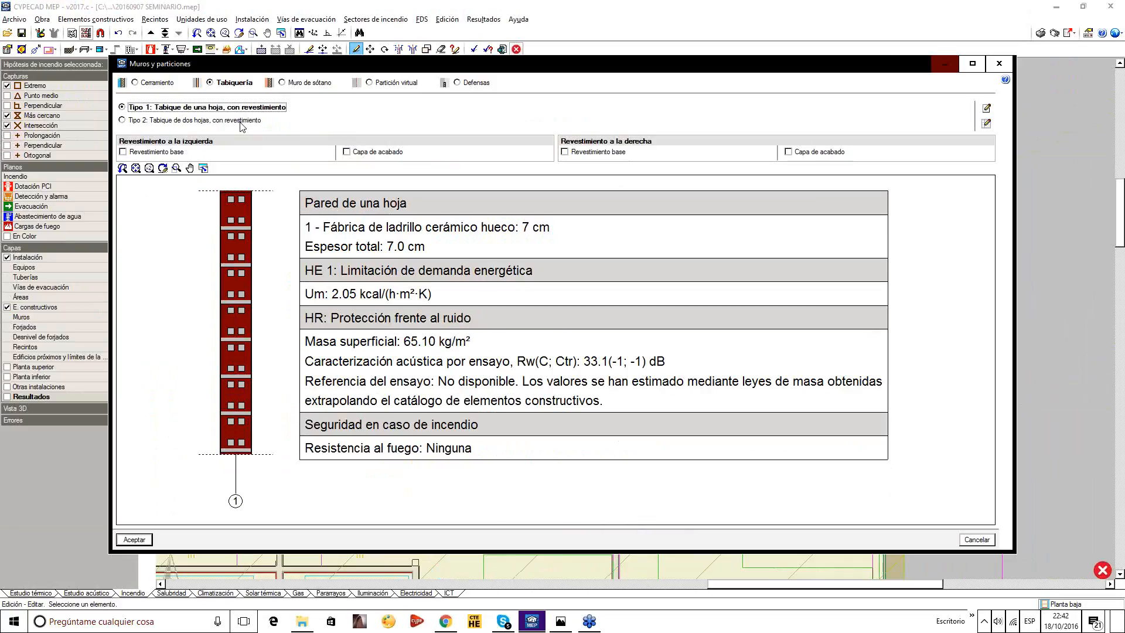
pyautogui.click(240, 121)
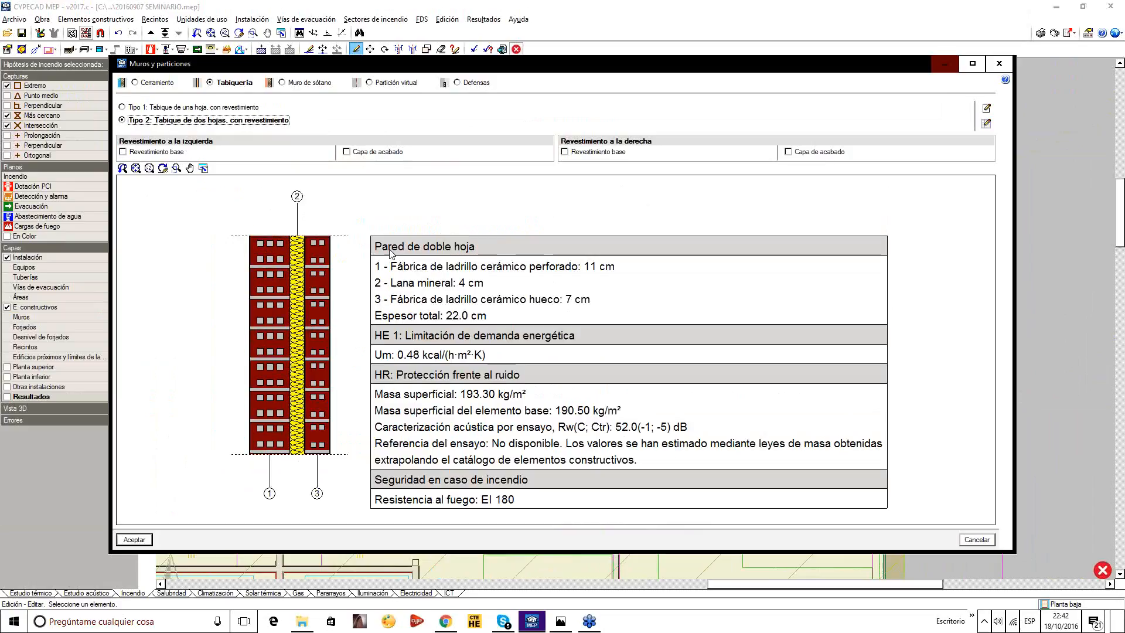
pyautogui.click(253, 109)
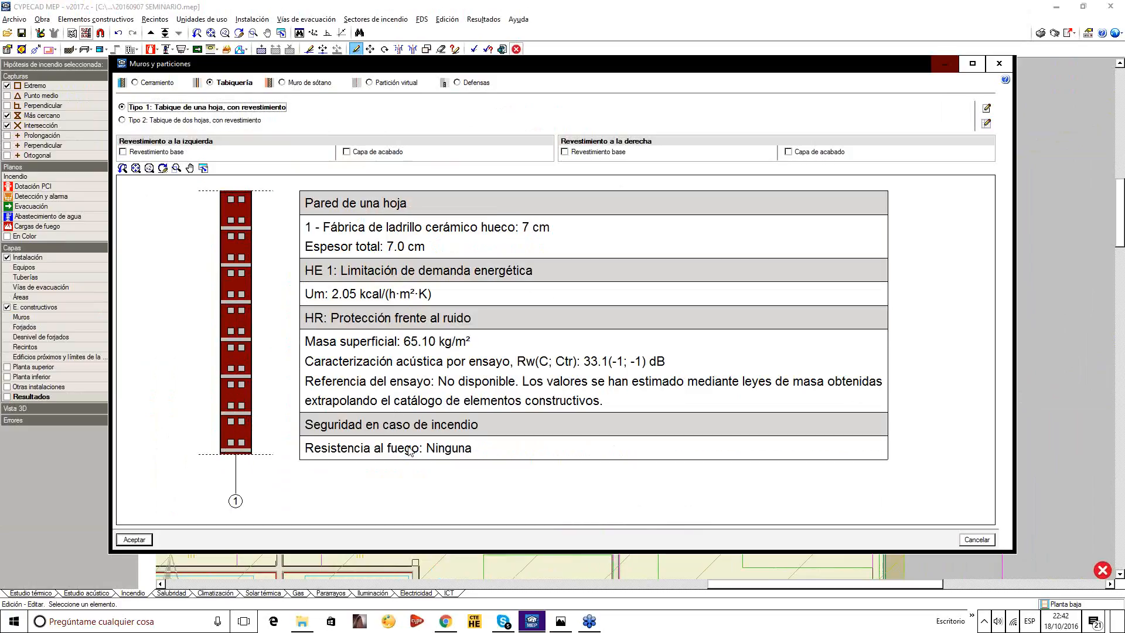
pyautogui.click(222, 120)
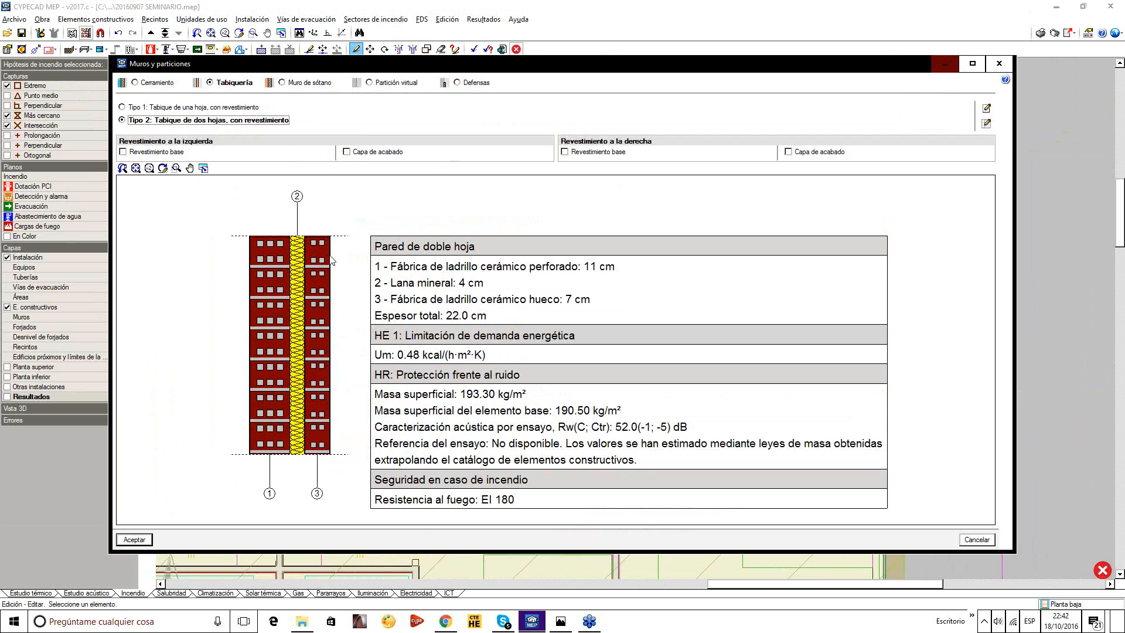
pyautogui.click(134, 540)
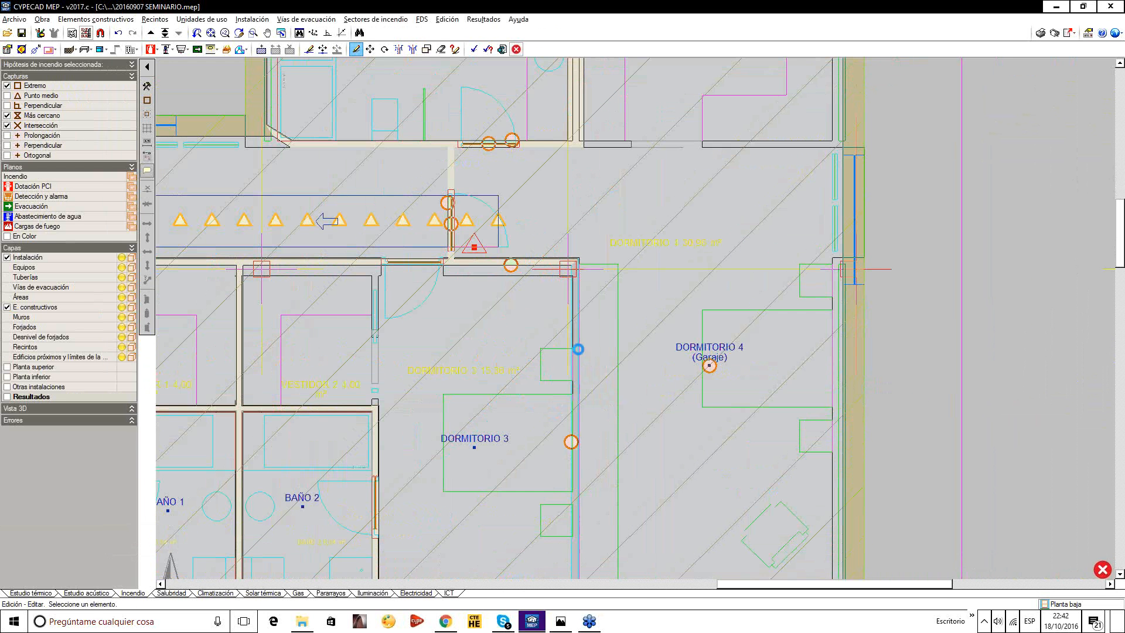
# Assign the Tipo 2 double-leaf partition to the wall between DORMITORIO 3 and DORMITORIO 4 and to the DORMITORIO 4 entrance wall.
pyautogui.click(578, 349)
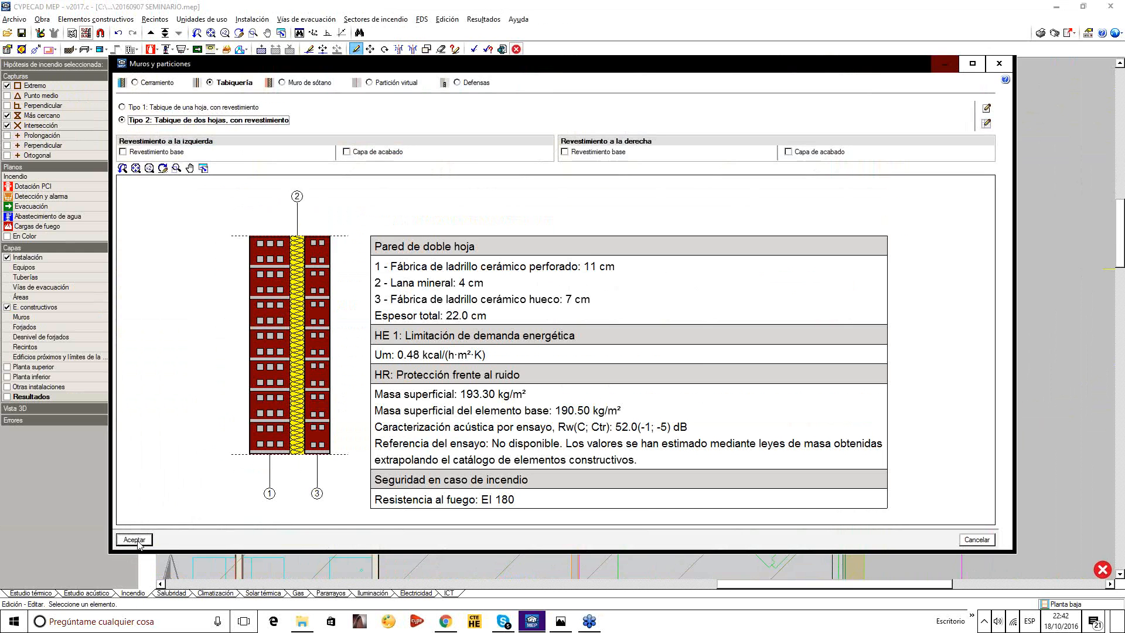
pyautogui.click(134, 539)
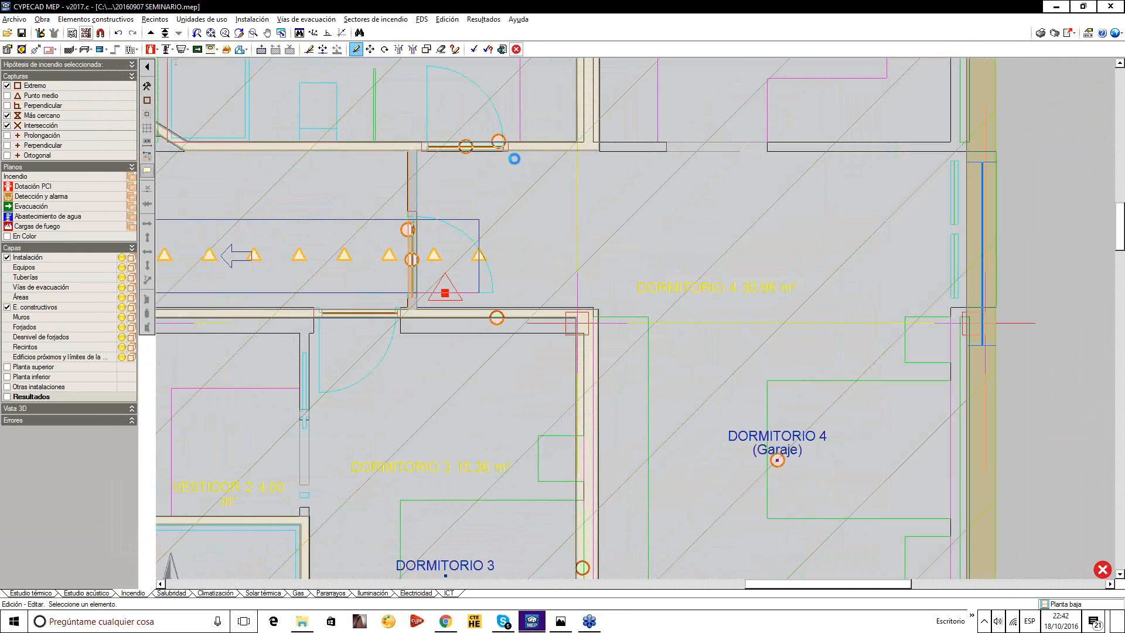
pyautogui.click(256, 146)
pyautogui.click(240, 120)
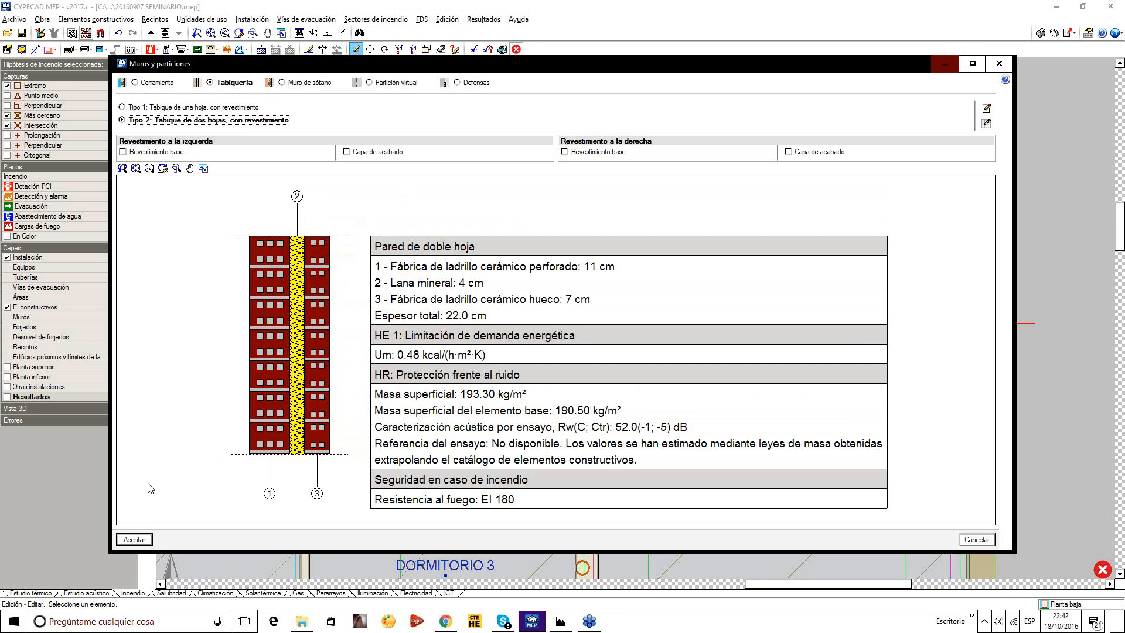
pyautogui.click(134, 540)
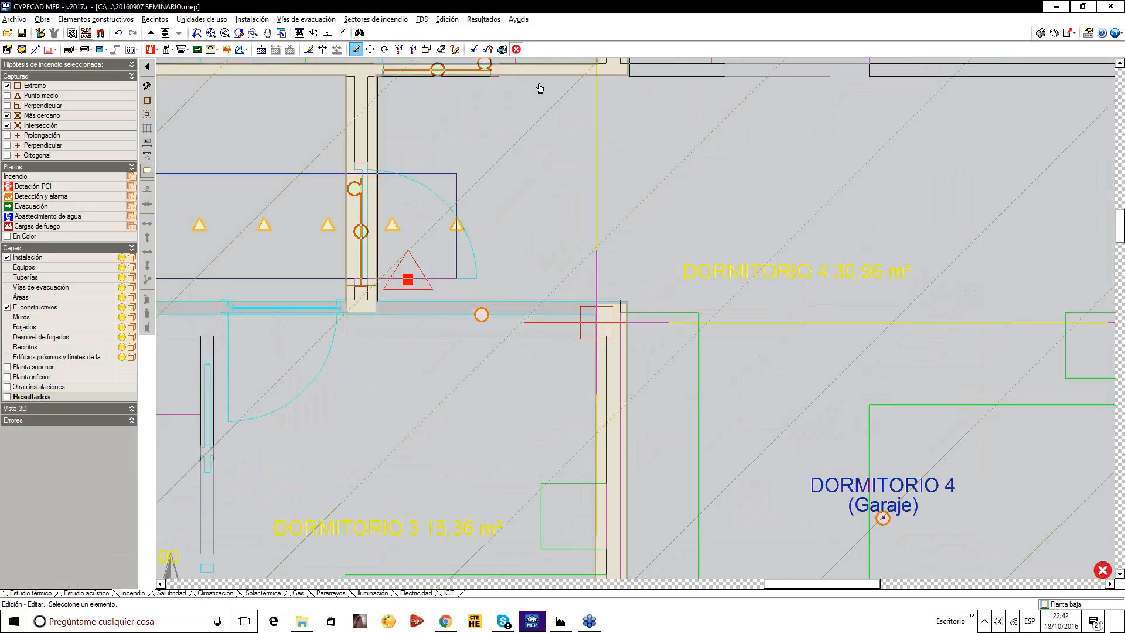
# Divide the two long DISTRIBUIDOR walls at the points where the DORMITORIO 4 entrance wall meets them.
pyautogui.scroll(-2, 626, 439)
pyautogui.scroll(1, 536, 231)
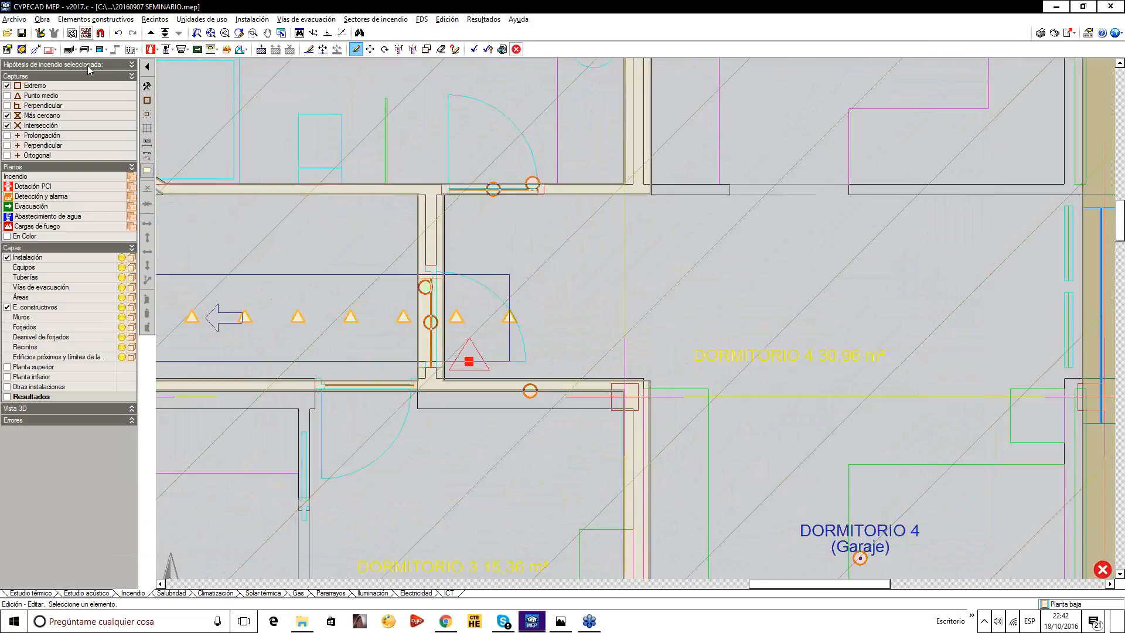
pyautogui.click(70, 49)
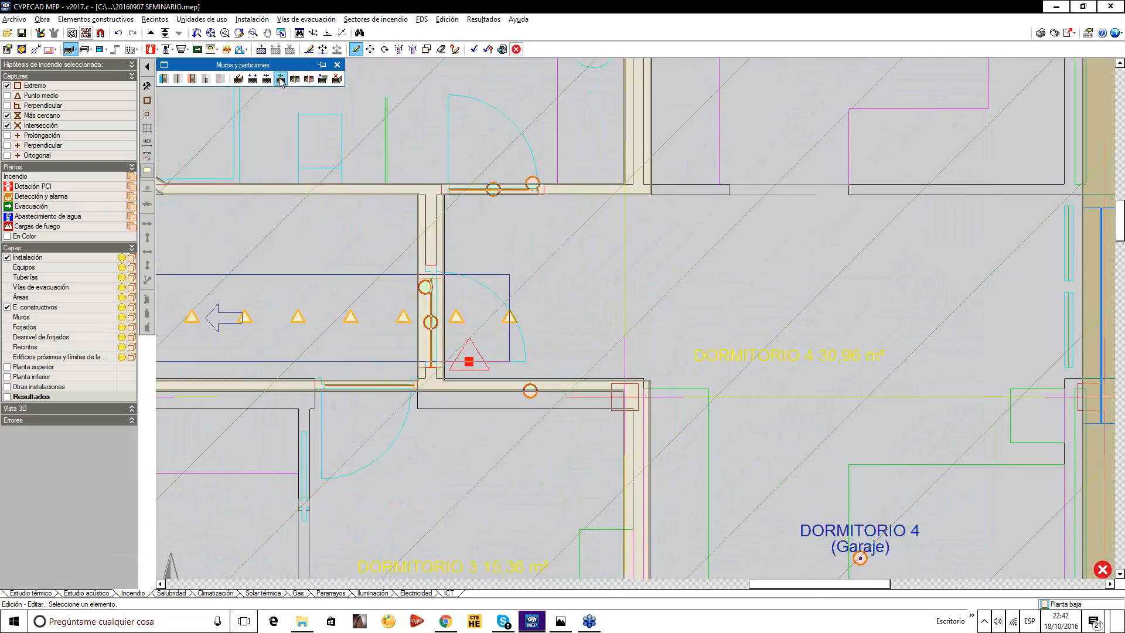
pyautogui.click(308, 79)
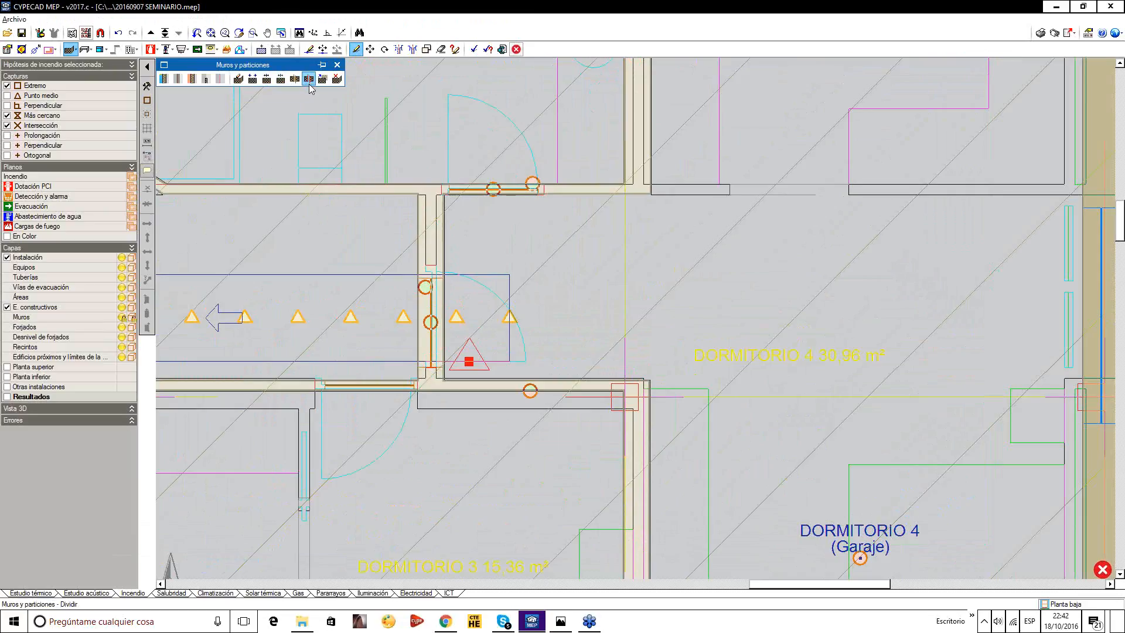
pyautogui.click(432, 183)
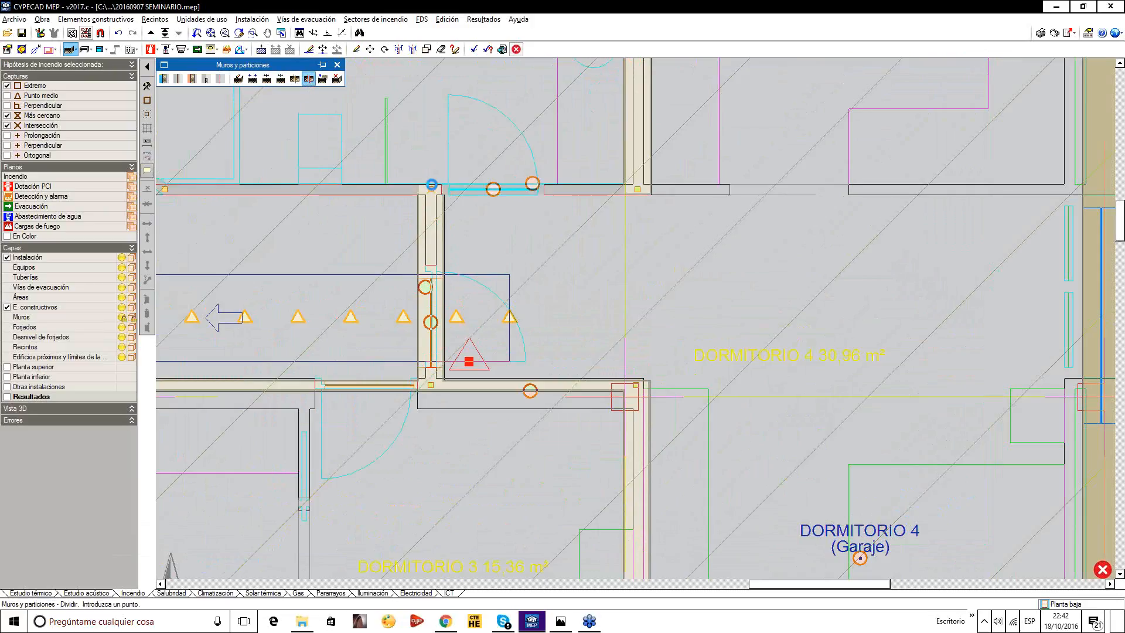
pyautogui.click(432, 385)
# Assign the Tipo 2 double-leaf partition to the divided wall segments separating the DORMITORIO 4 entrance area from BAÑO 3 and DORMITORIO 3.
pyautogui.click(356, 49)
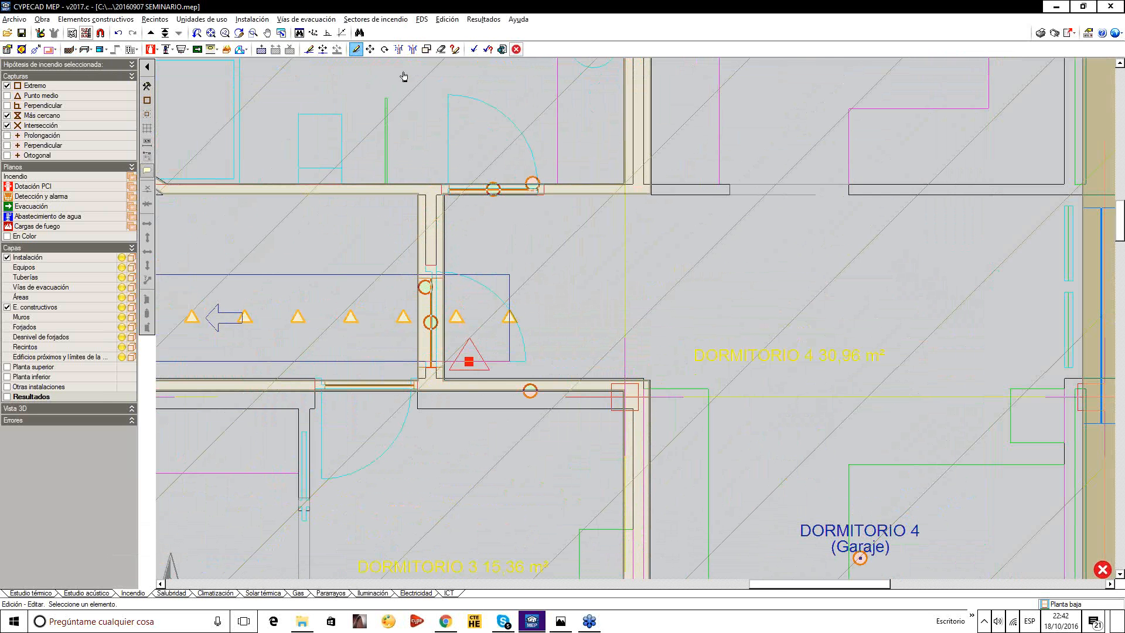
pyautogui.click(597, 188)
pyautogui.click(175, 120)
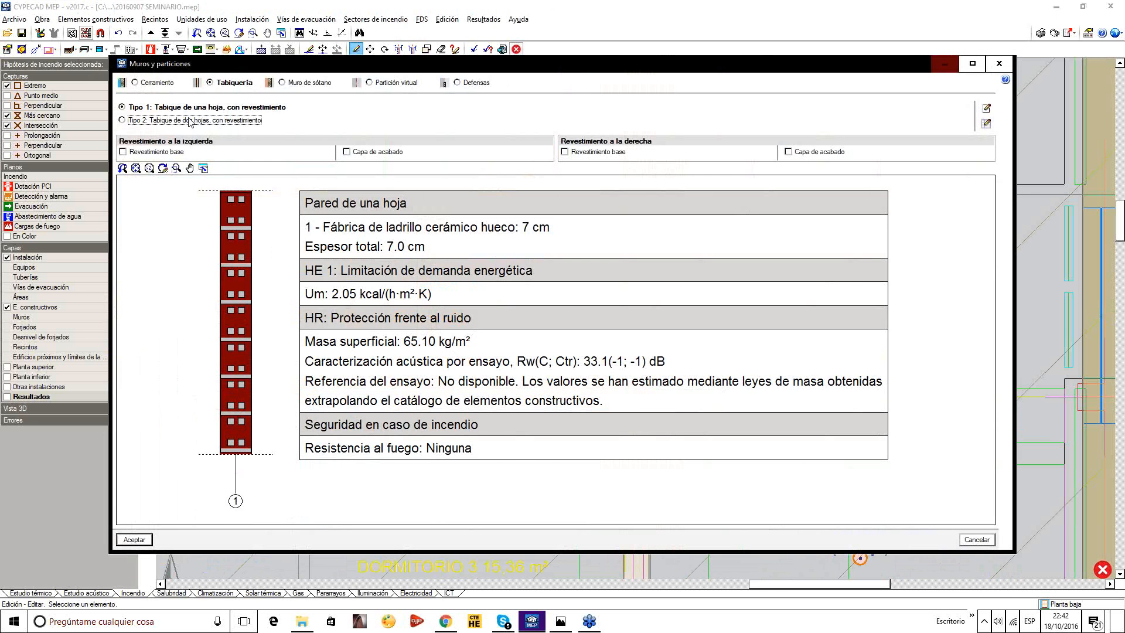
pyautogui.click(134, 539)
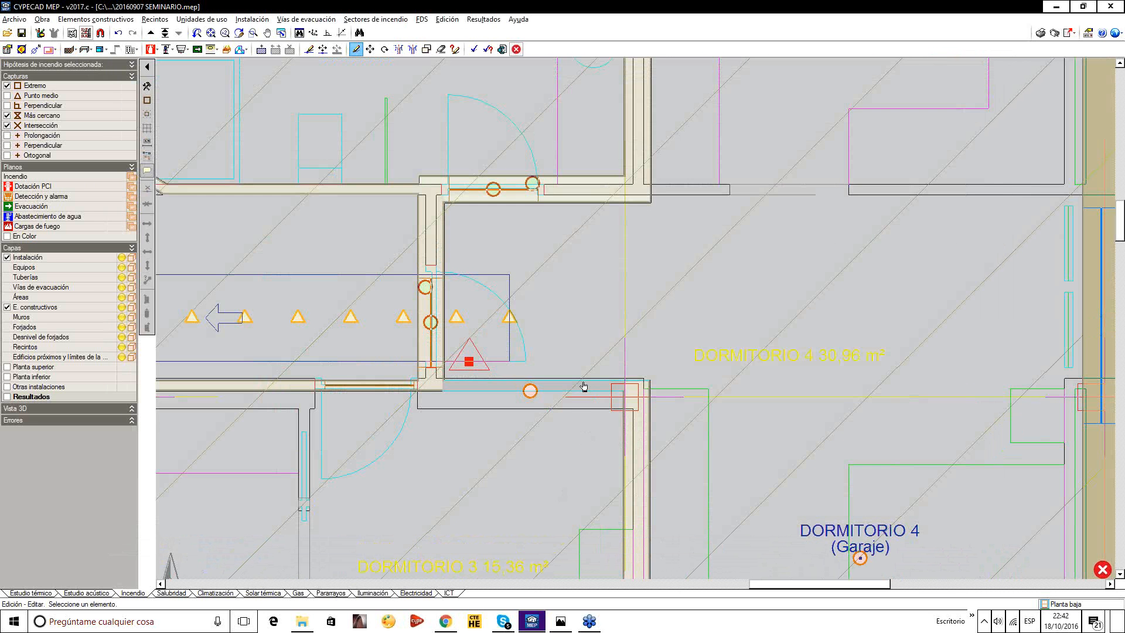
pyautogui.click(515, 386)
pyautogui.click(173, 120)
pyautogui.click(142, 540)
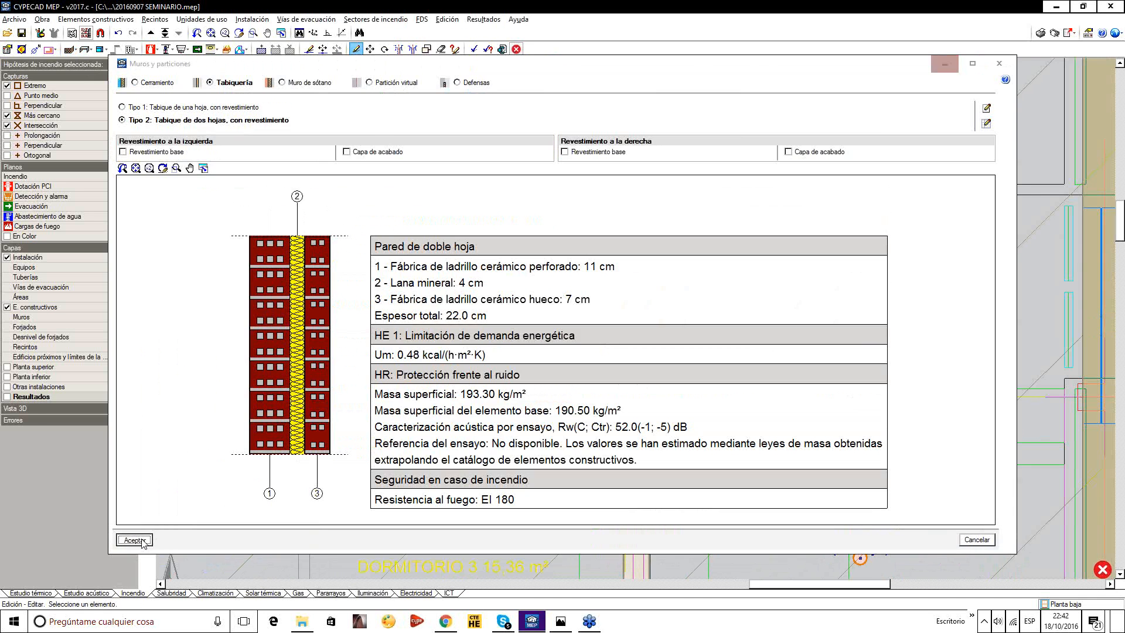
# Recalculate the fire installation and check the remaining error markers around BAÑO 3 and the DORMITORIO 4 entrance.
pyautogui.scroll(-8, 721, 308)
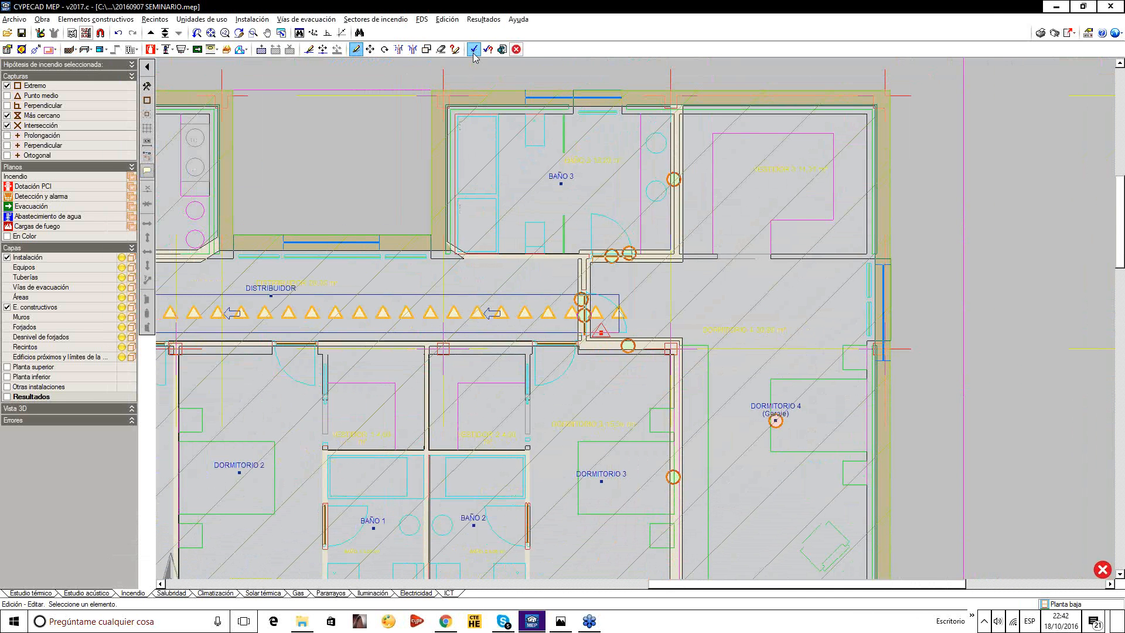
pyautogui.click(474, 49)
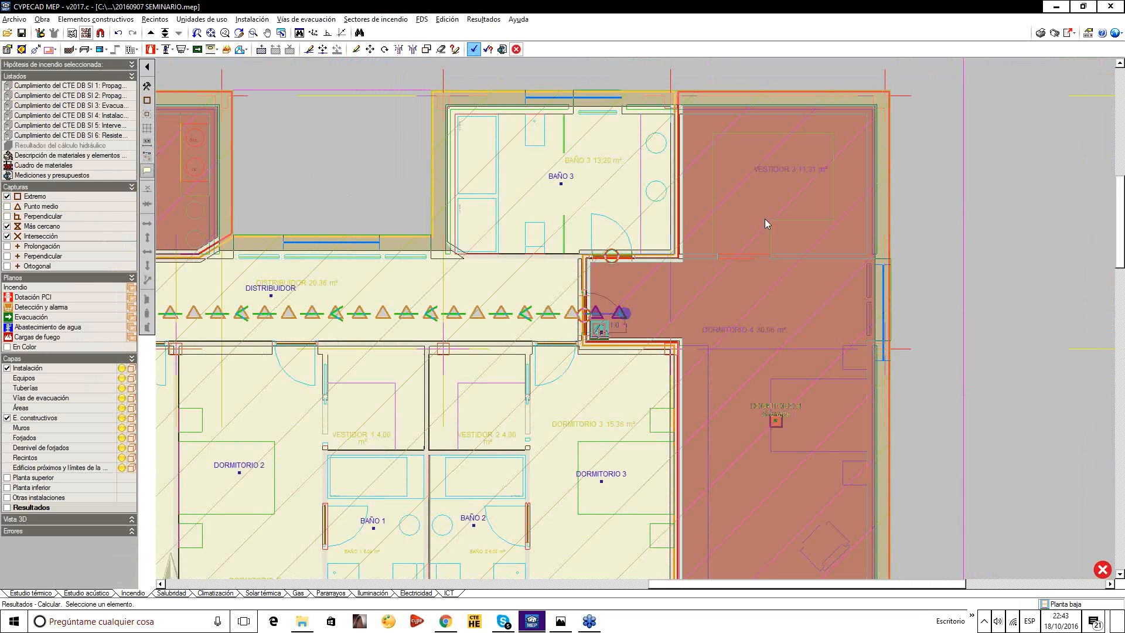
pyautogui.scroll(4, 637, 300)
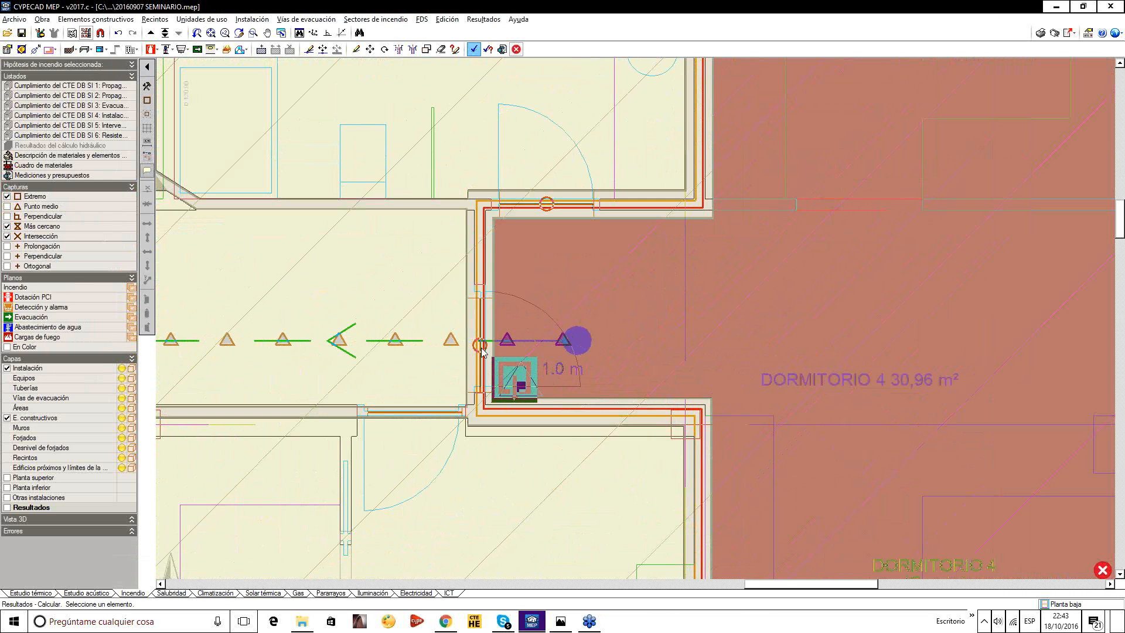
pyautogui.scroll(-2, 605, 449)
pyautogui.moveTo(524, 146); pyautogui.dragTo(543, 229, button='middle')
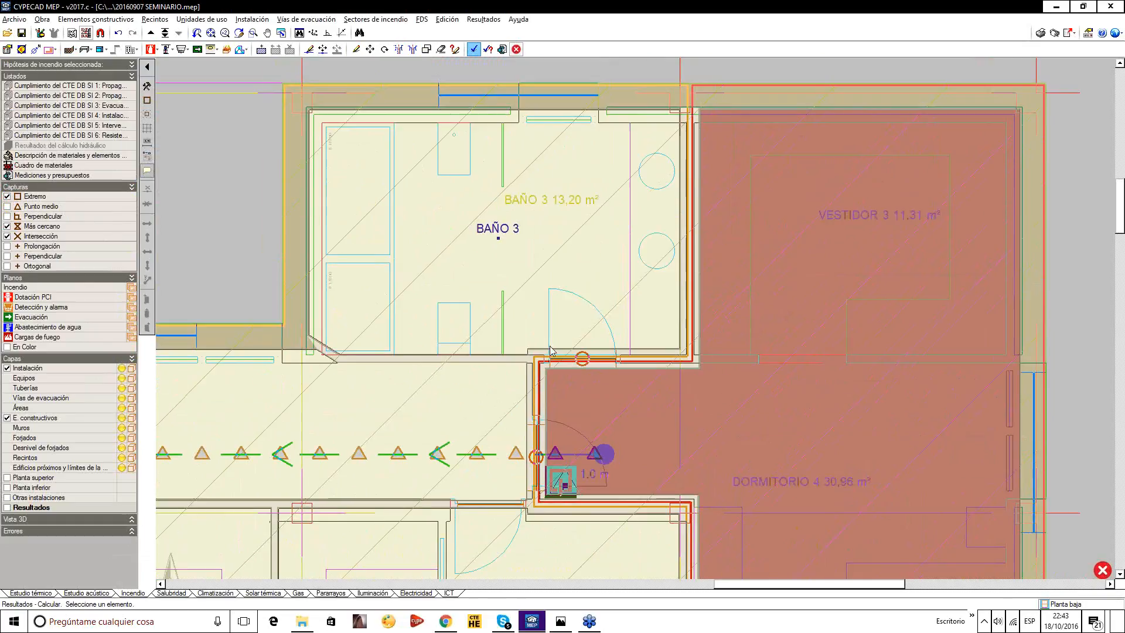
# Set the fire resistance of the BAÑO 3 door and the DORMITORIO 4 entrance door to EI2 60-C5.
pyautogui.click(356, 50)
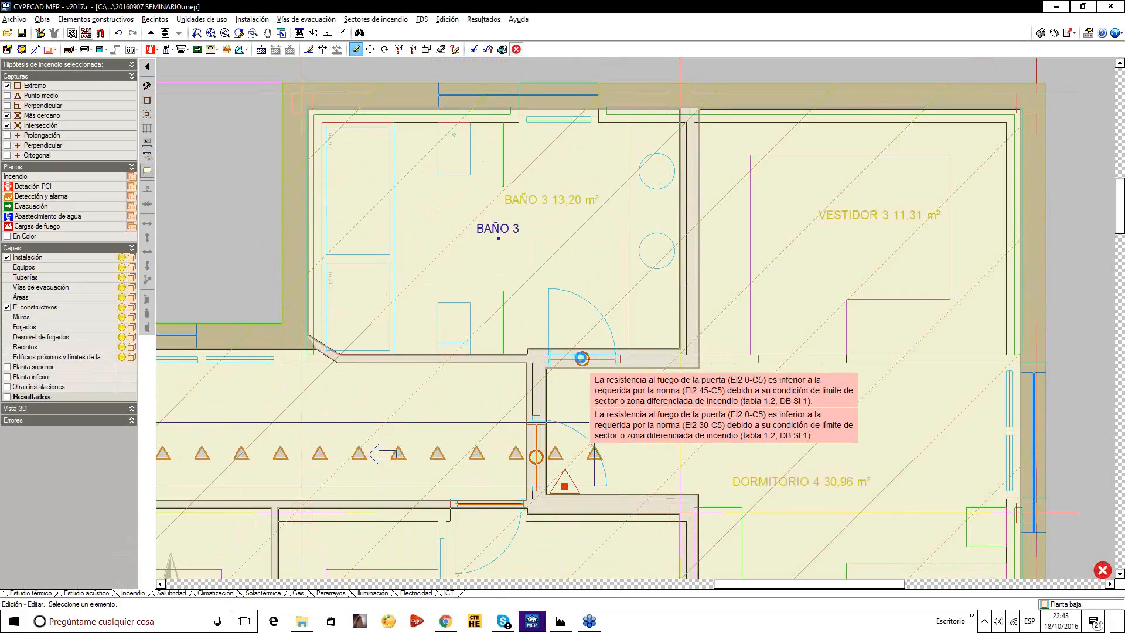
pyautogui.click(580, 358)
pyautogui.click(512, 314)
pyautogui.click(476, 334)
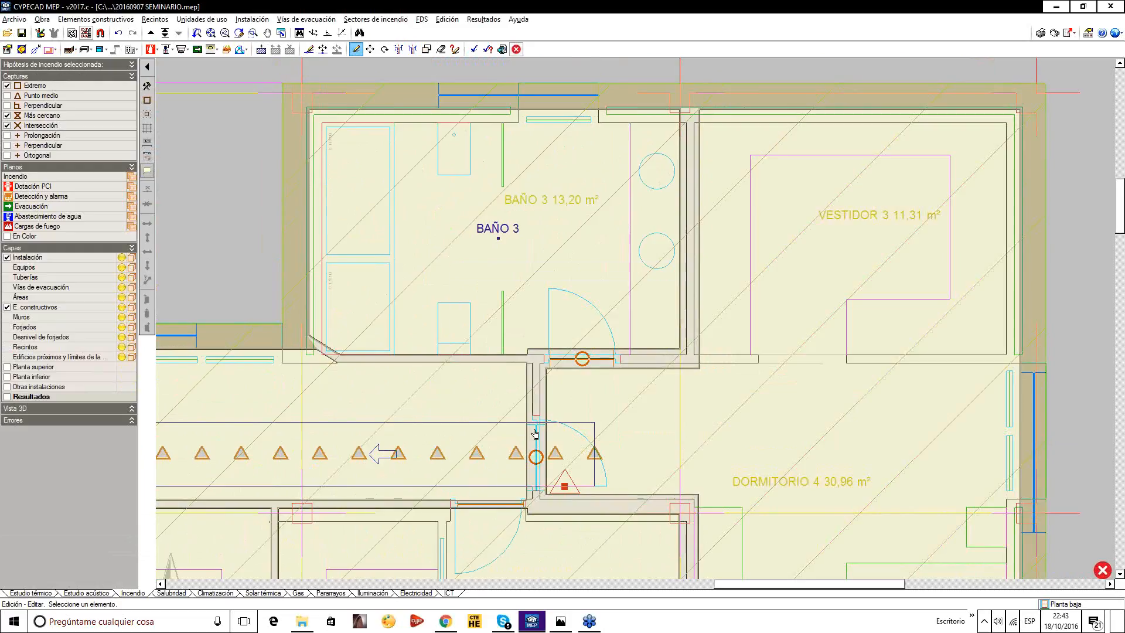
pyautogui.click(486, 334)
# Recalculate the fire installation and review the warnings along the DISTRIBUIDOR evacuation route.
pyautogui.scroll(-2, 523, 316)
pyautogui.click(474, 50)
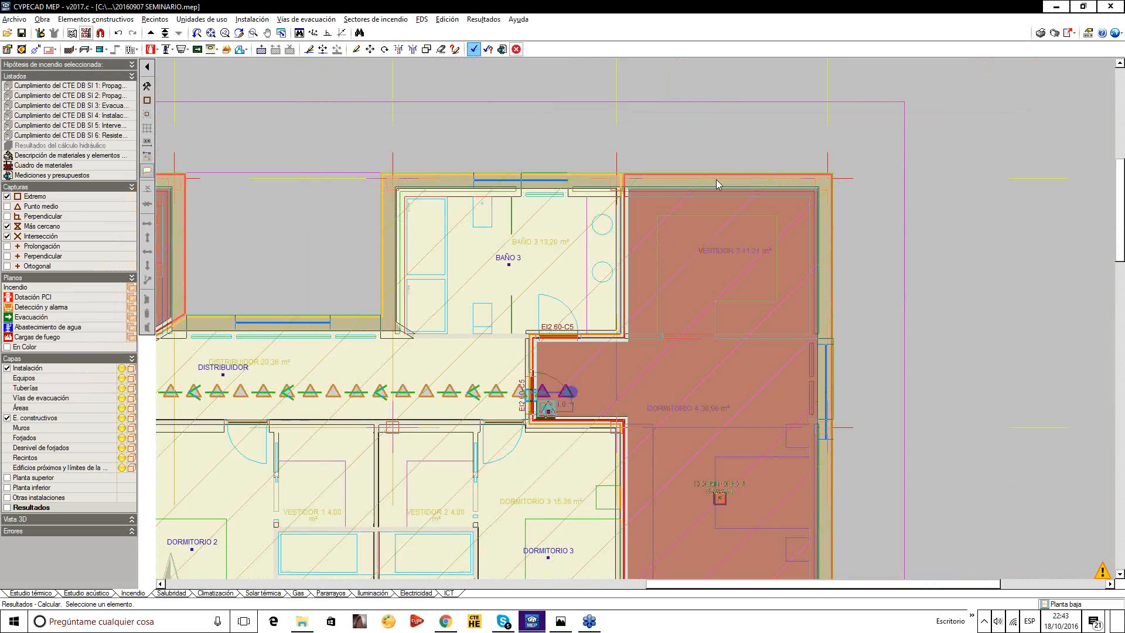
pyautogui.scroll(-3, 716, 179)
pyautogui.moveTo(718, 255); pyautogui.dragTo(832, 259, button='middle')
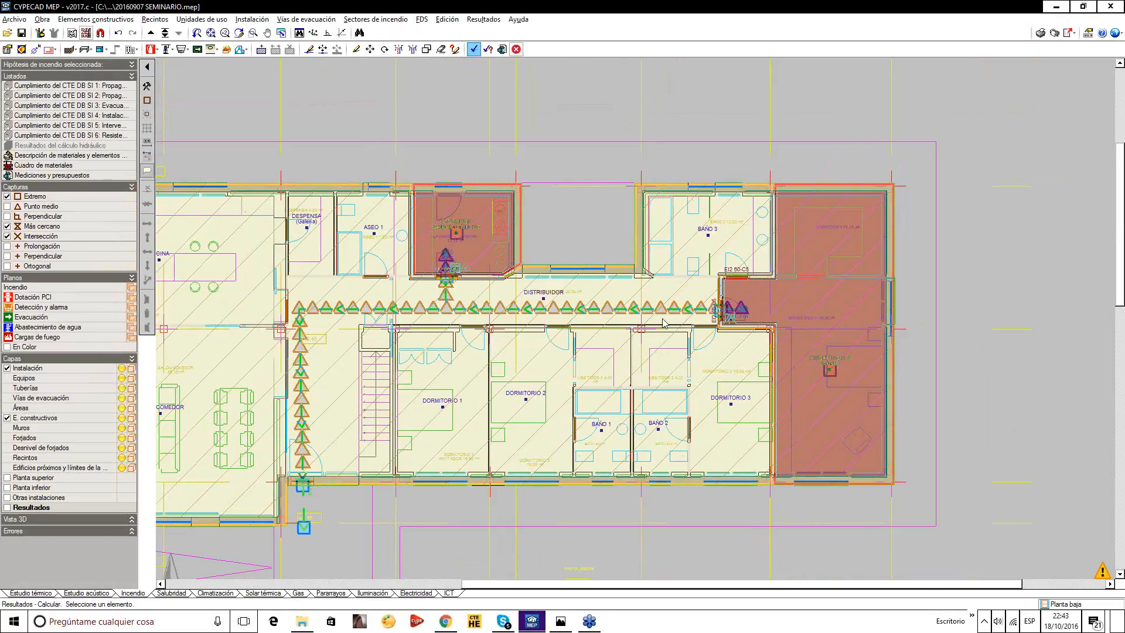
pyautogui.moveTo(474, 314)
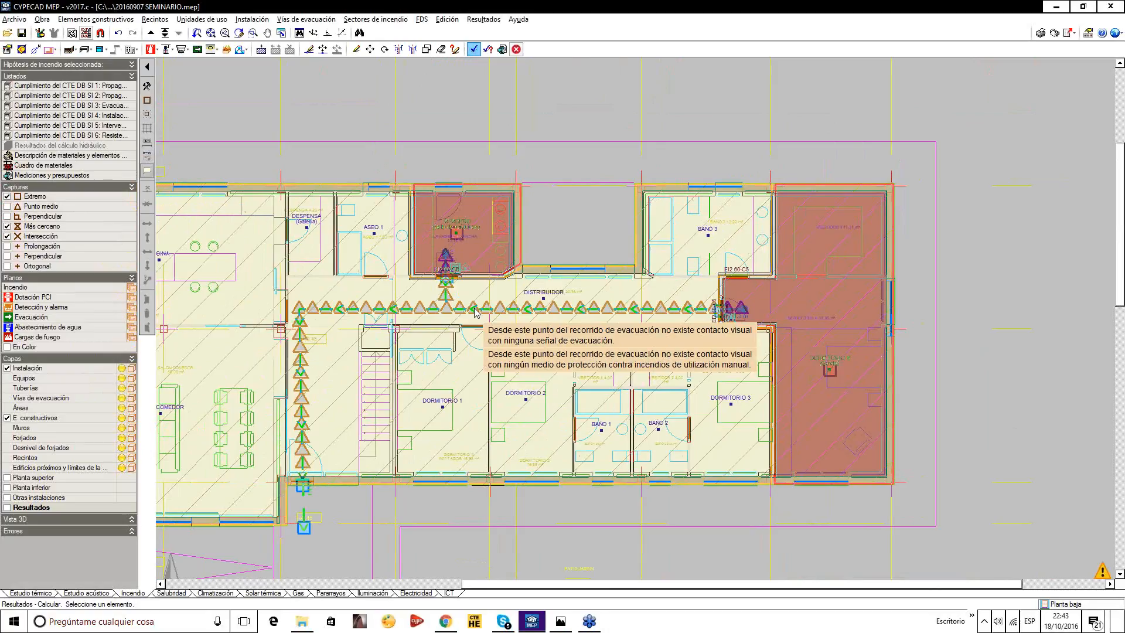
pyautogui.scroll(4, 860, 305)
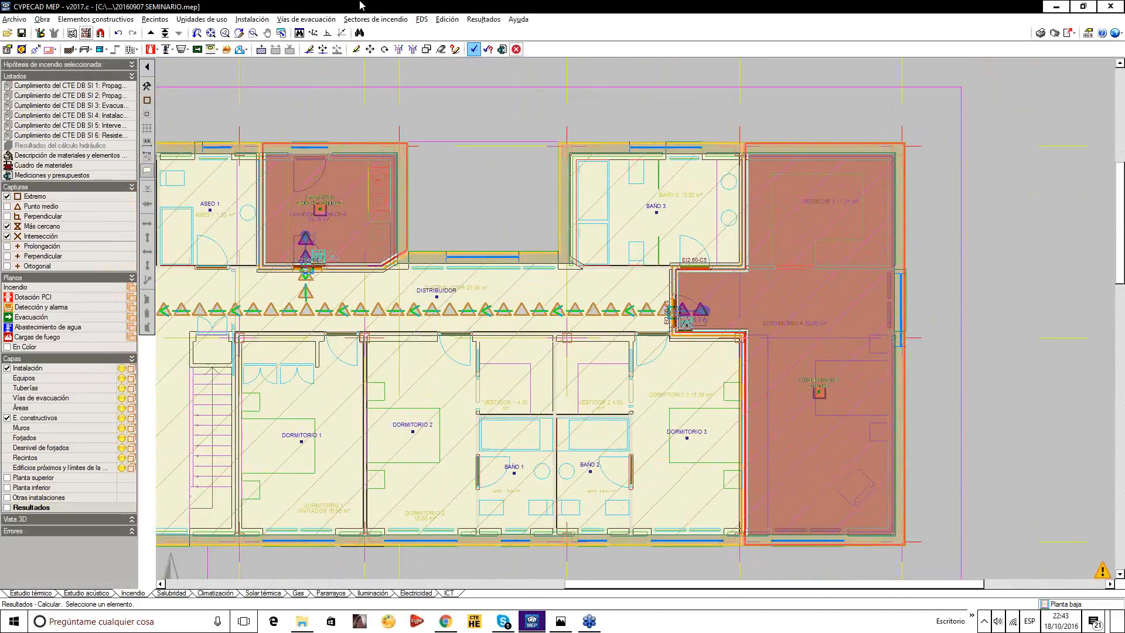
pyautogui.moveTo(743, 342); pyautogui.dragTo(756, 319, button='middle')
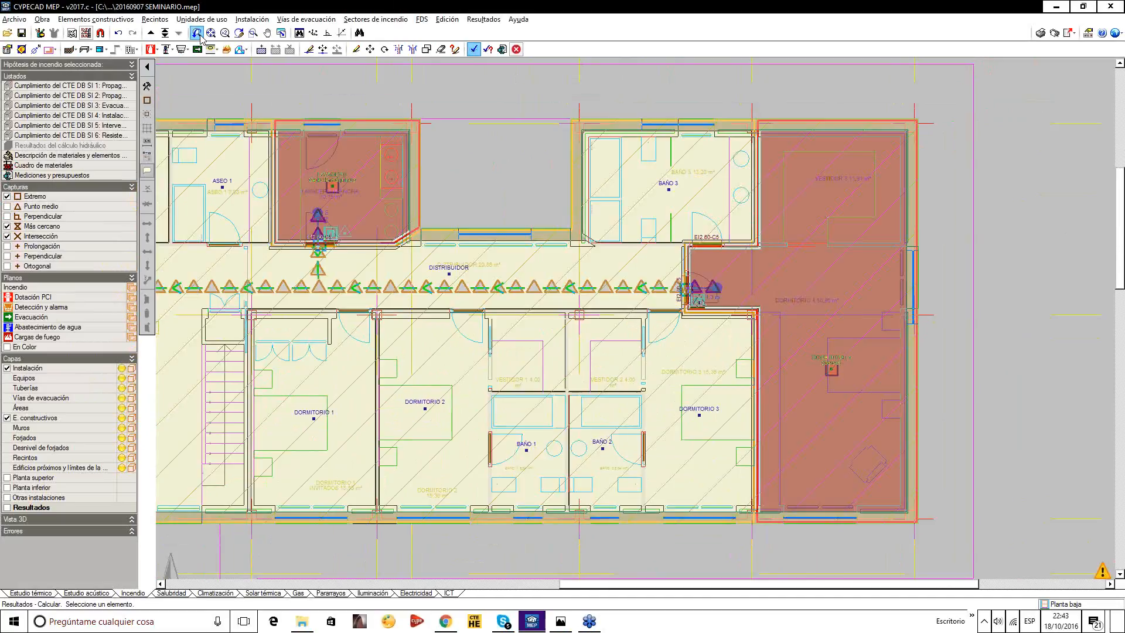
# Draw a new evacuation route from the far corner of DORMITORIO 4 to the existing route at its entrance, and recalculate.
pyautogui.click(196, 49)
pyautogui.click(668, 229)
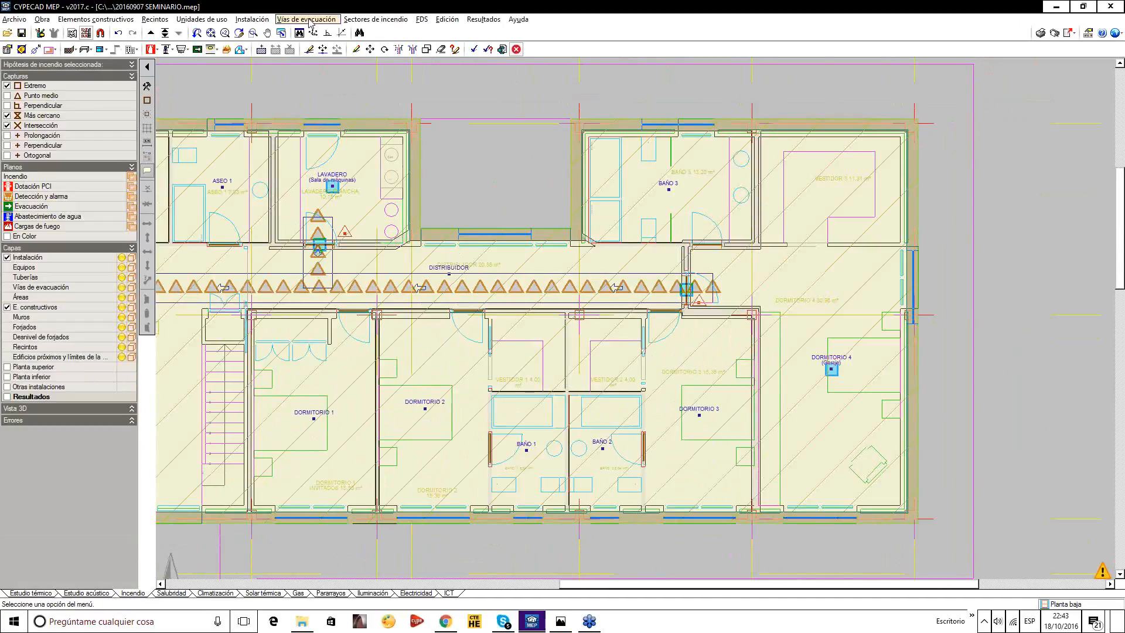
pyautogui.click(305, 19)
pyautogui.click(307, 33)
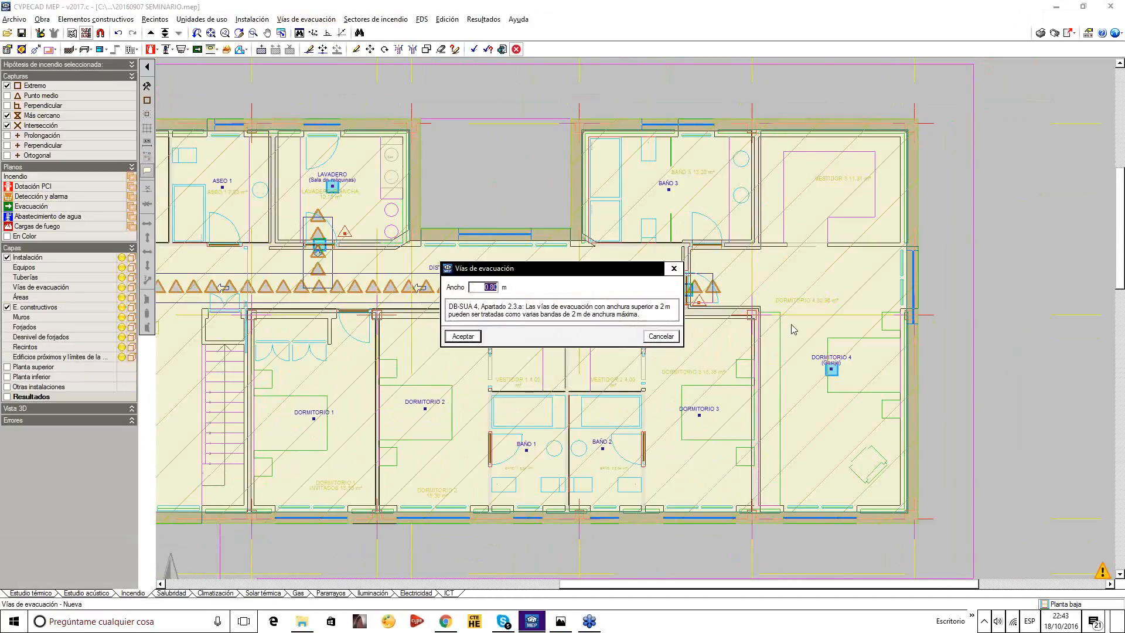
pyautogui.click(470, 341)
pyautogui.scroll(1, 891, 497)
pyautogui.click(891, 496)
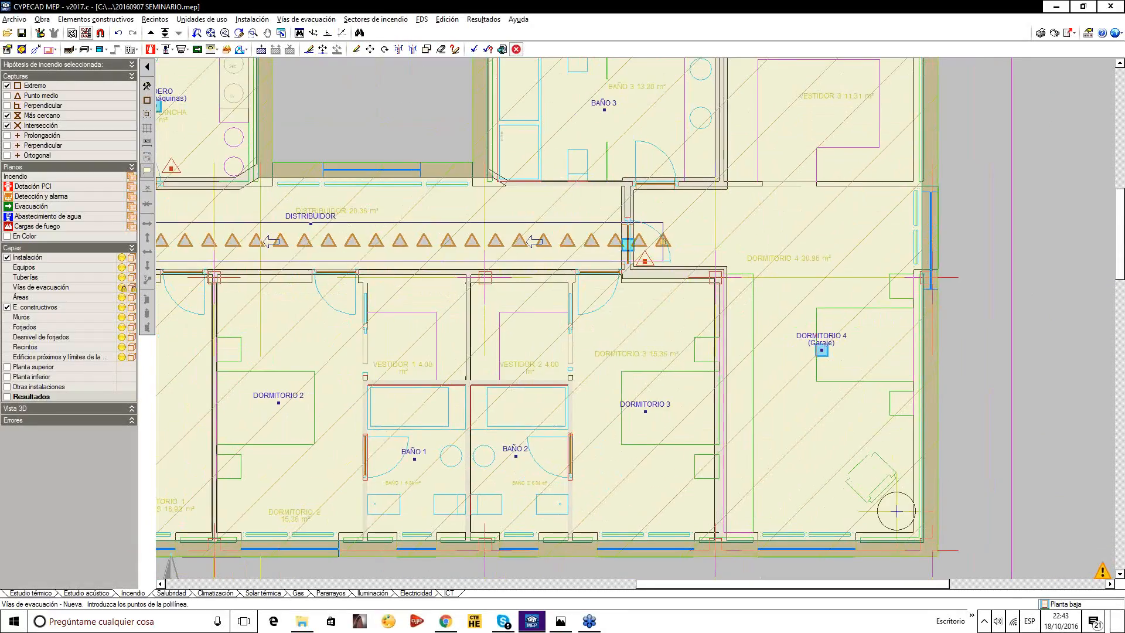
pyautogui.click(757, 241)
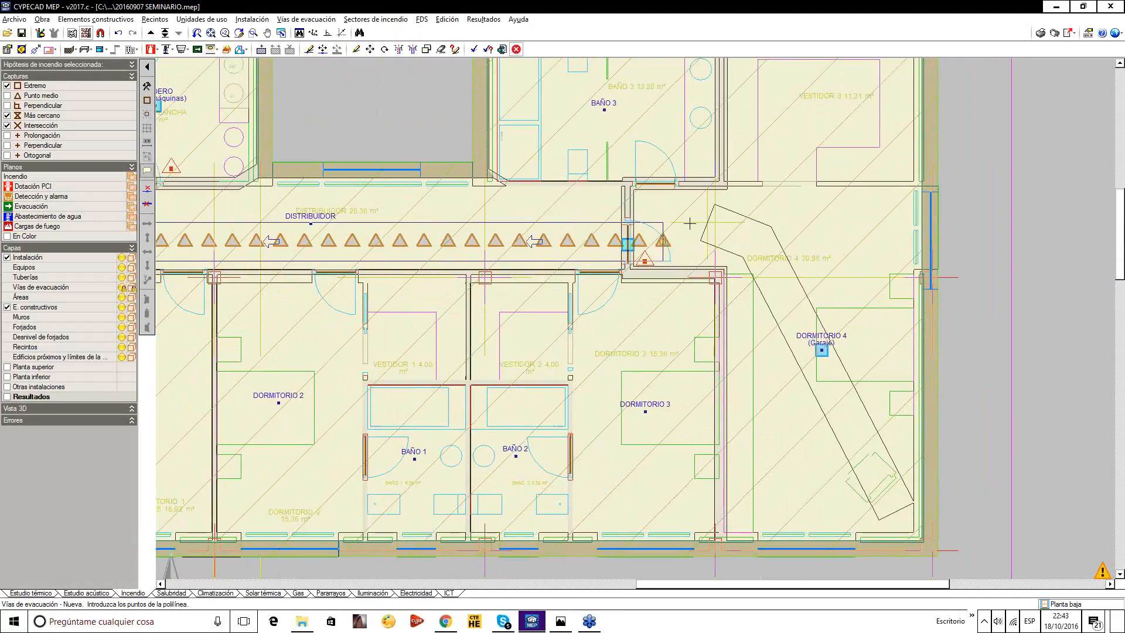
pyautogui.click(663, 242)
pyautogui.rightClick(705, 185)
pyautogui.click(474, 50)
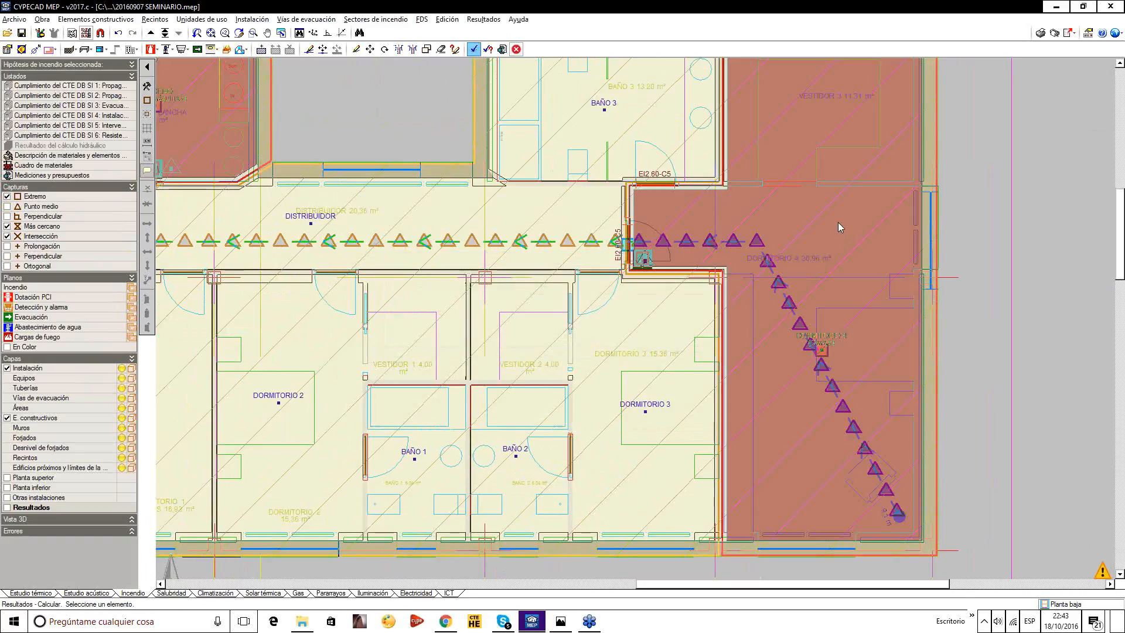
# Review the warnings along the new DORMITORIO 4 evacuation route, from the corridor bend to the far corner.
pyautogui.scroll(-1, 837, 223)
pyautogui.moveTo(774, 262)
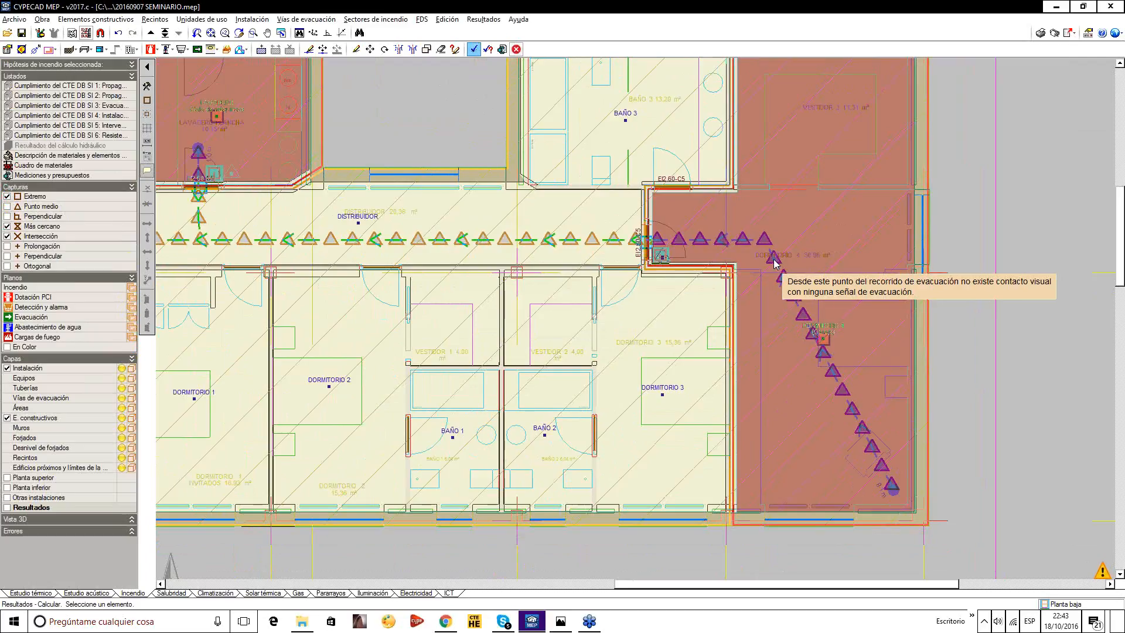
pyautogui.moveTo(842, 395)
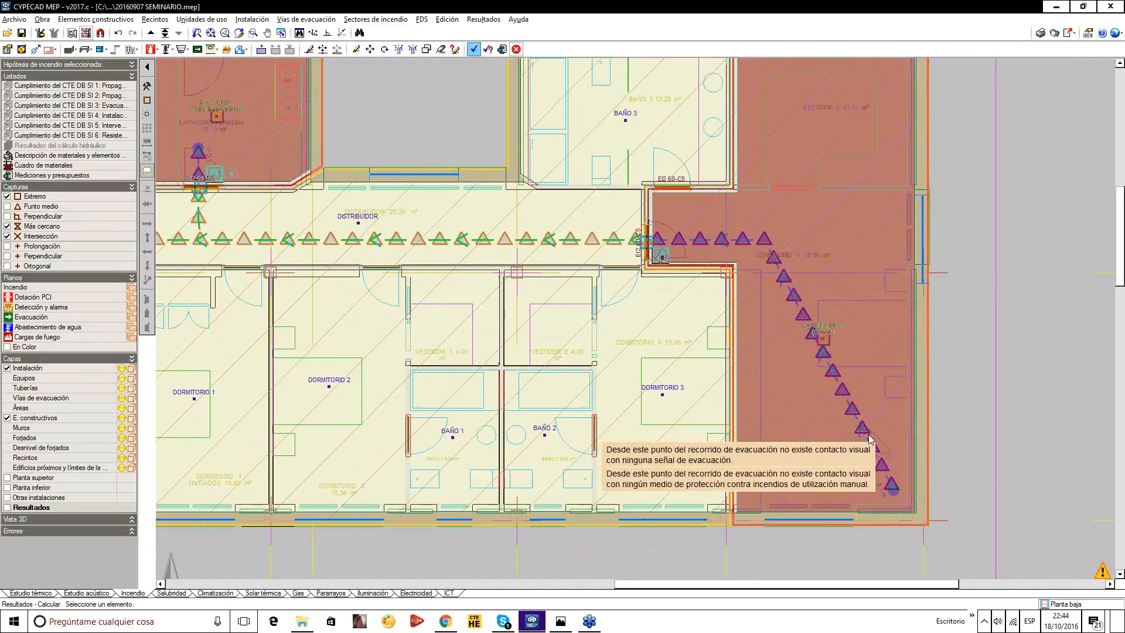
pyautogui.moveTo(892, 486)
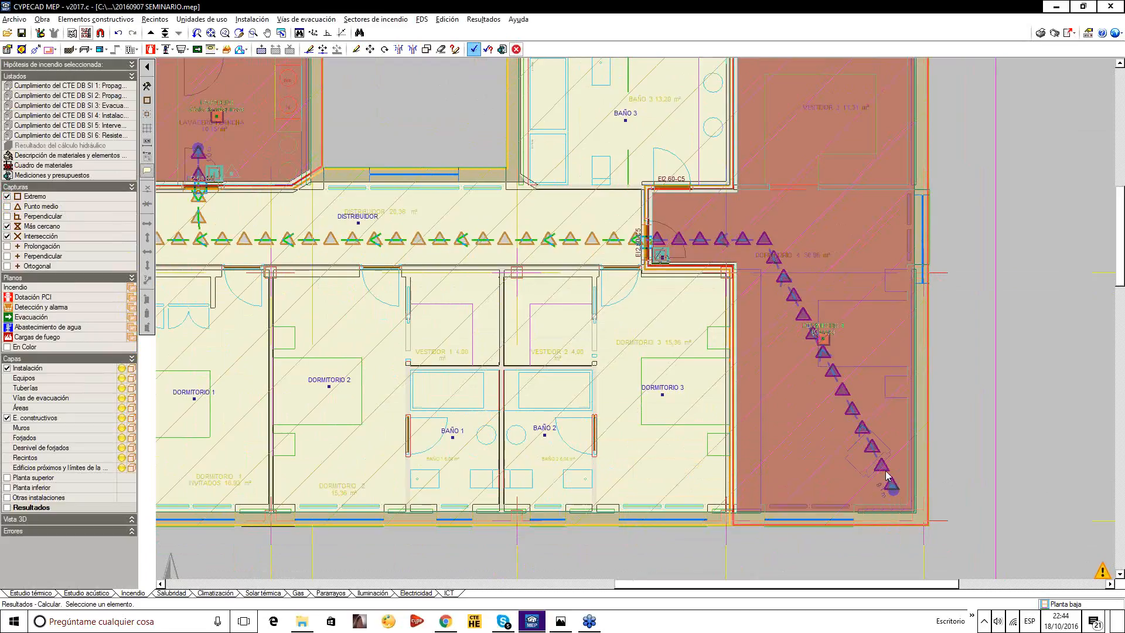
# Add a type 1 portable ABC powder extinguisher in DORMITORIO 4, beside the wall corner where the entrance passage opens into the room.
pyautogui.scroll(2, 707, 214)
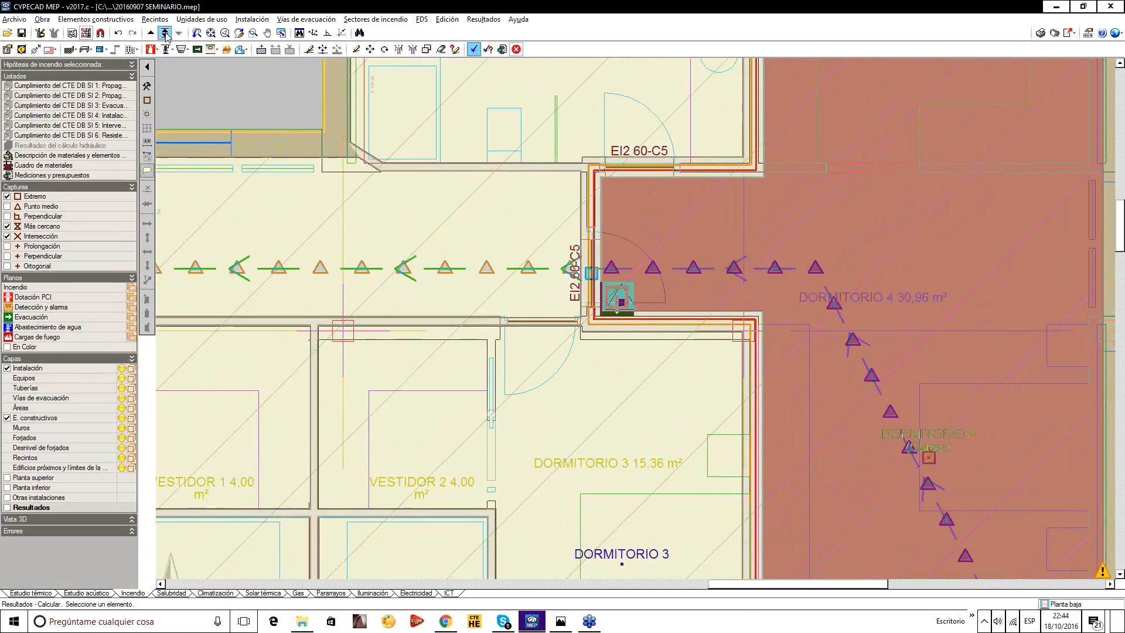
pyautogui.click(150, 49)
pyautogui.click(159, 78)
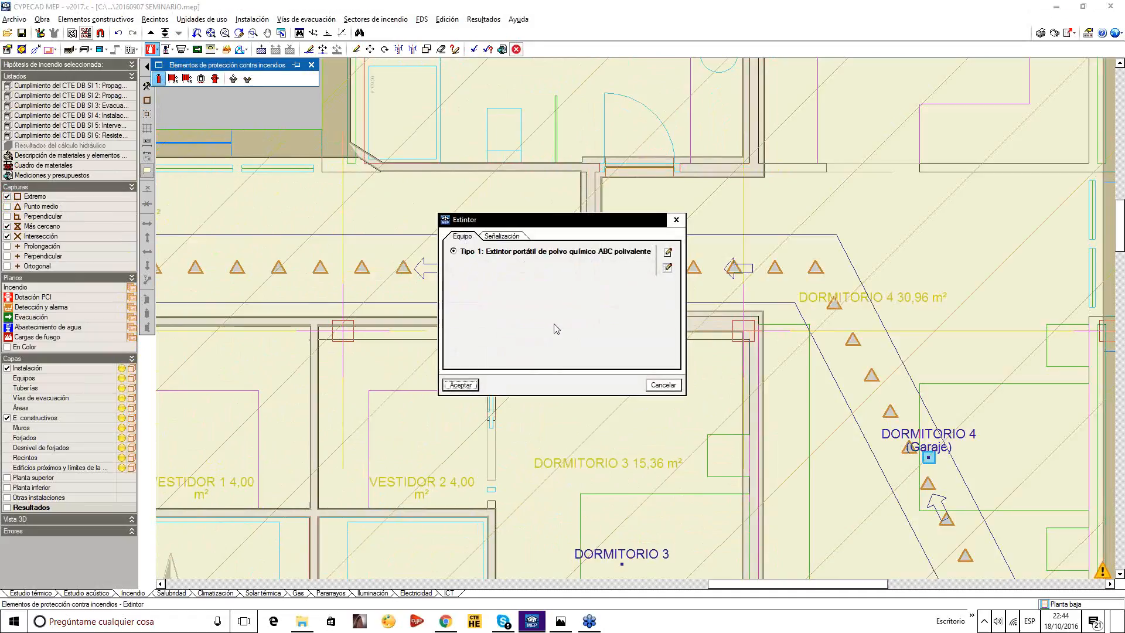
pyautogui.click(459, 385)
pyautogui.click(619, 302)
pyautogui.click(786, 343)
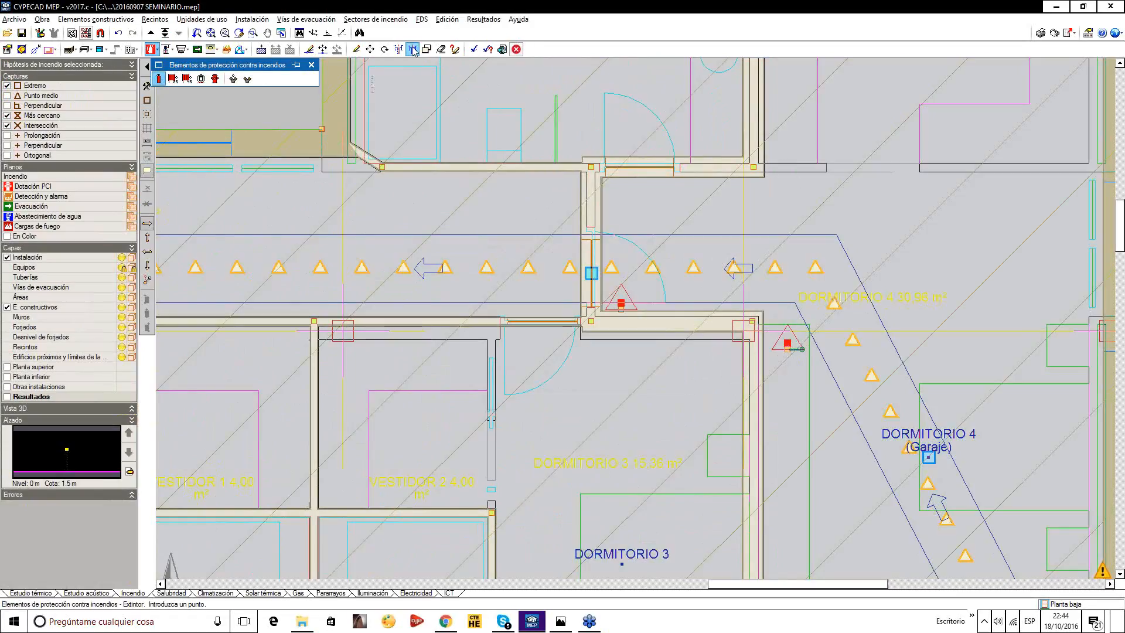
# Delete the extinguisher beside the DORMITORIO 4 entrance door, excluding construction elements from the selection.
pyautogui.click(440, 49)
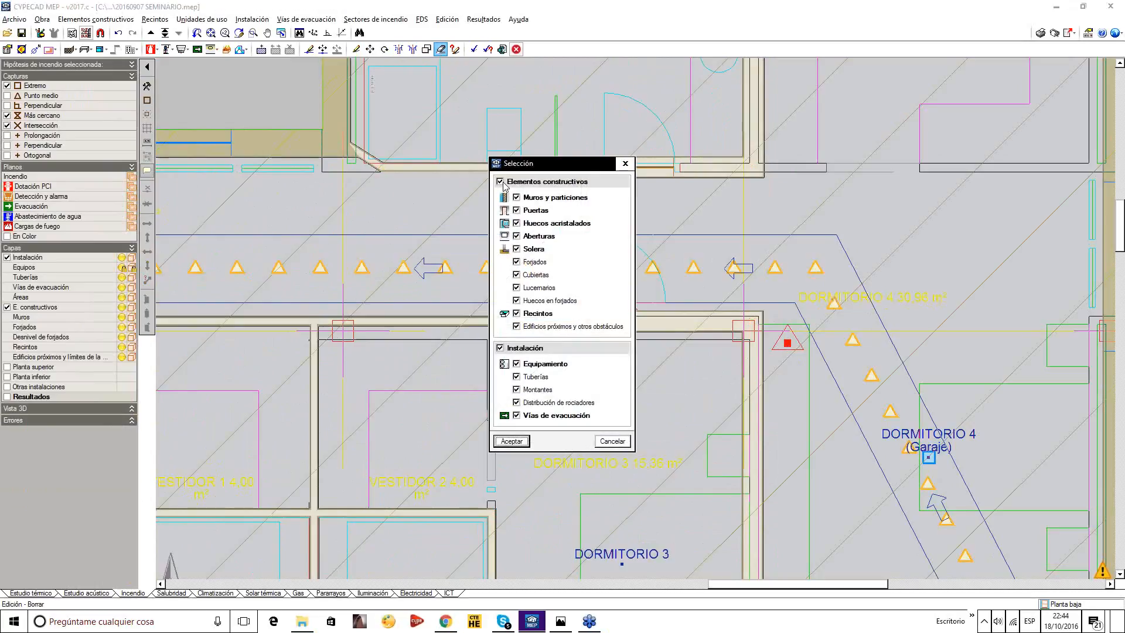
pyautogui.click(500, 182)
pyautogui.click(512, 441)
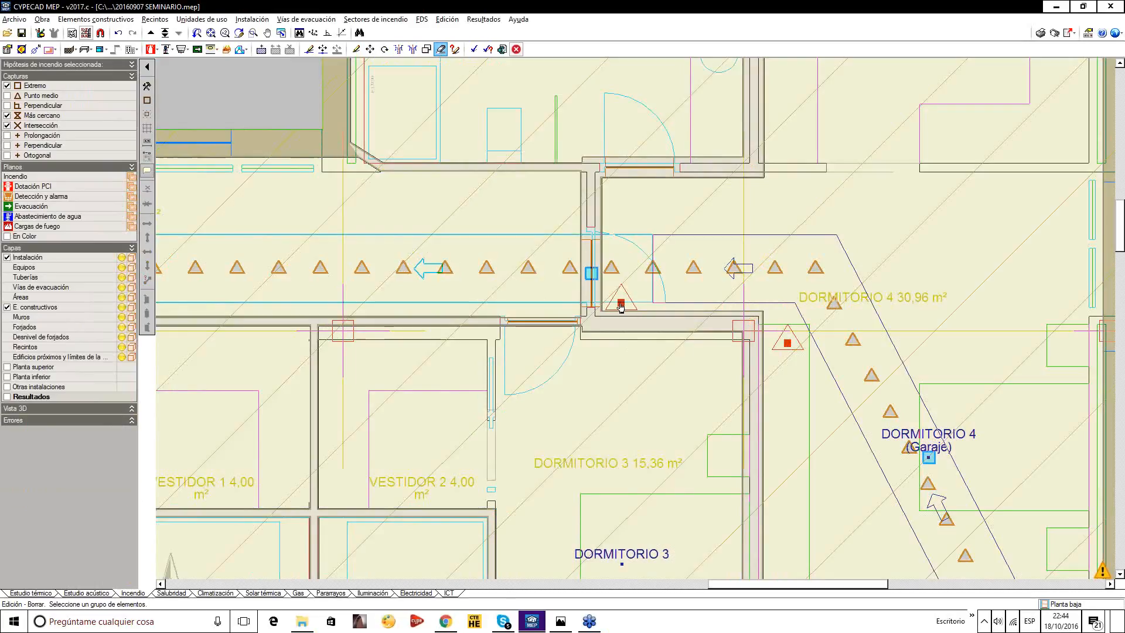
pyautogui.scroll(-1, 492, 230)
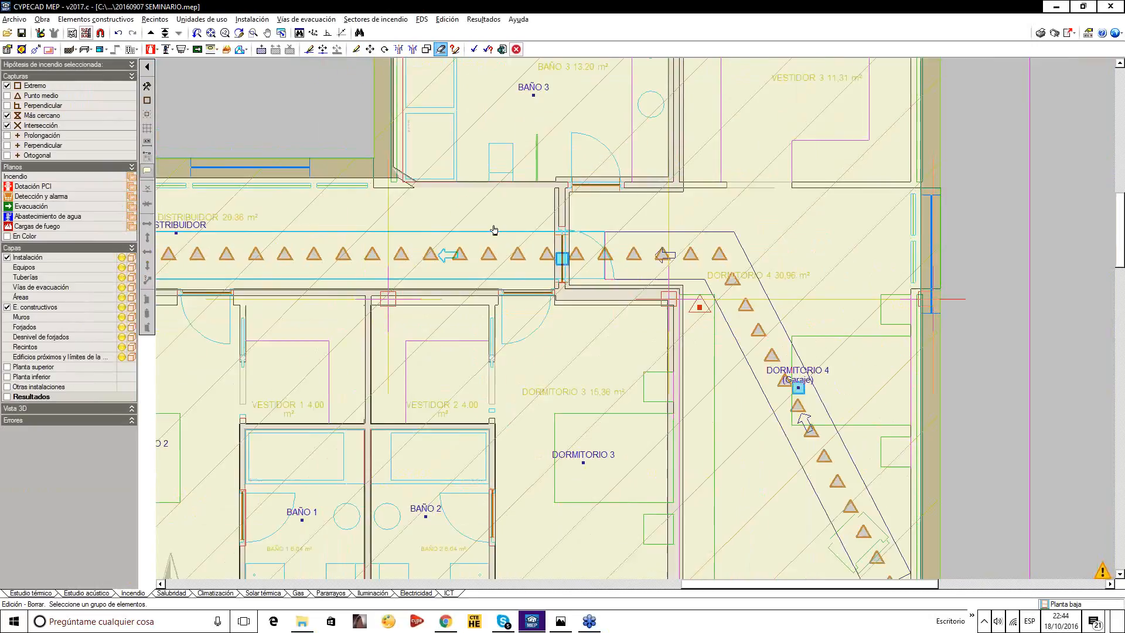
# Place two 210x210 photoluminescent polystyrene evacuation signs in DORMITORIO 4, one below the extinguisher rotated 90° and one at the entrance door.
pyautogui.moveTo(492, 231); pyautogui.dragTo(434, 226, button='middle')
pyautogui.click(198, 49)
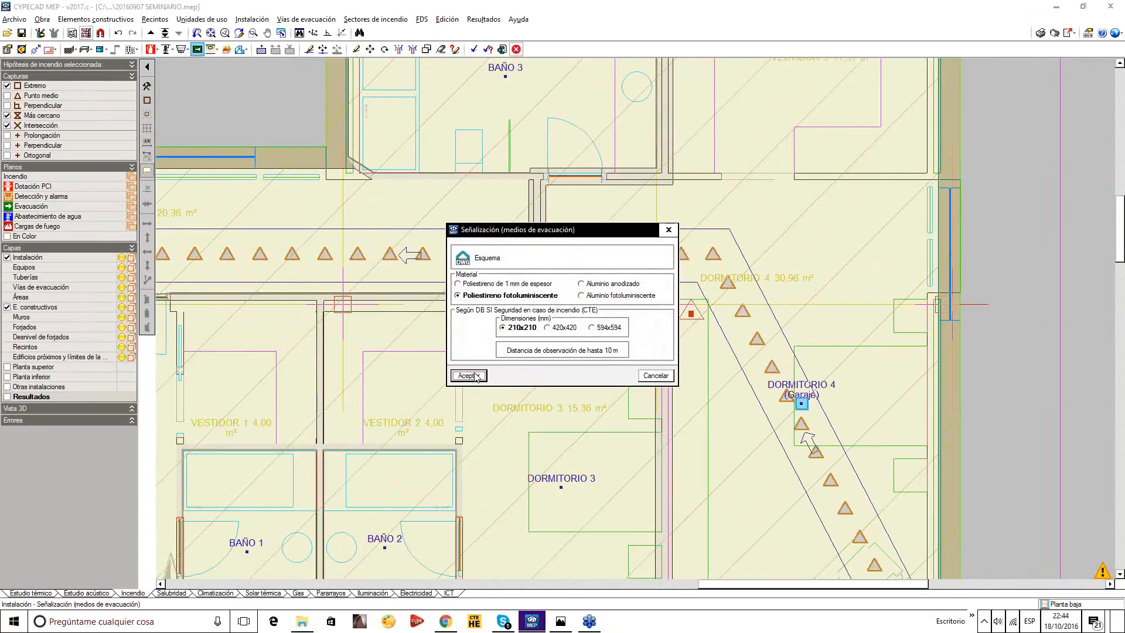
pyautogui.moveTo(526, 235); pyautogui.dragTo(484, 180)
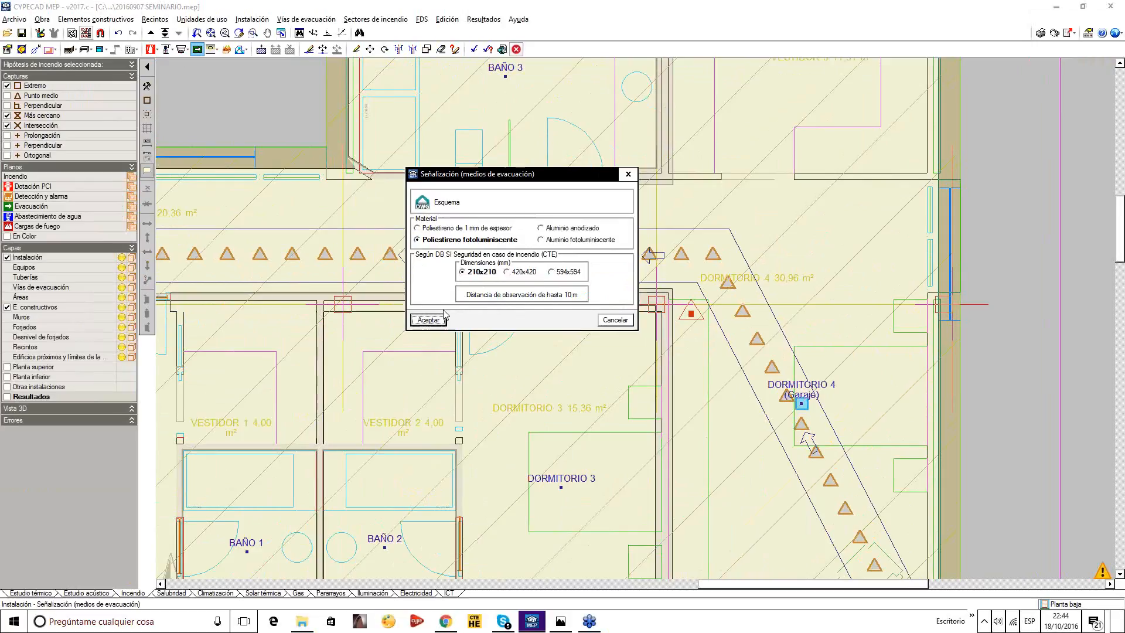
pyautogui.click(428, 320)
pyautogui.scroll(1, 694, 362)
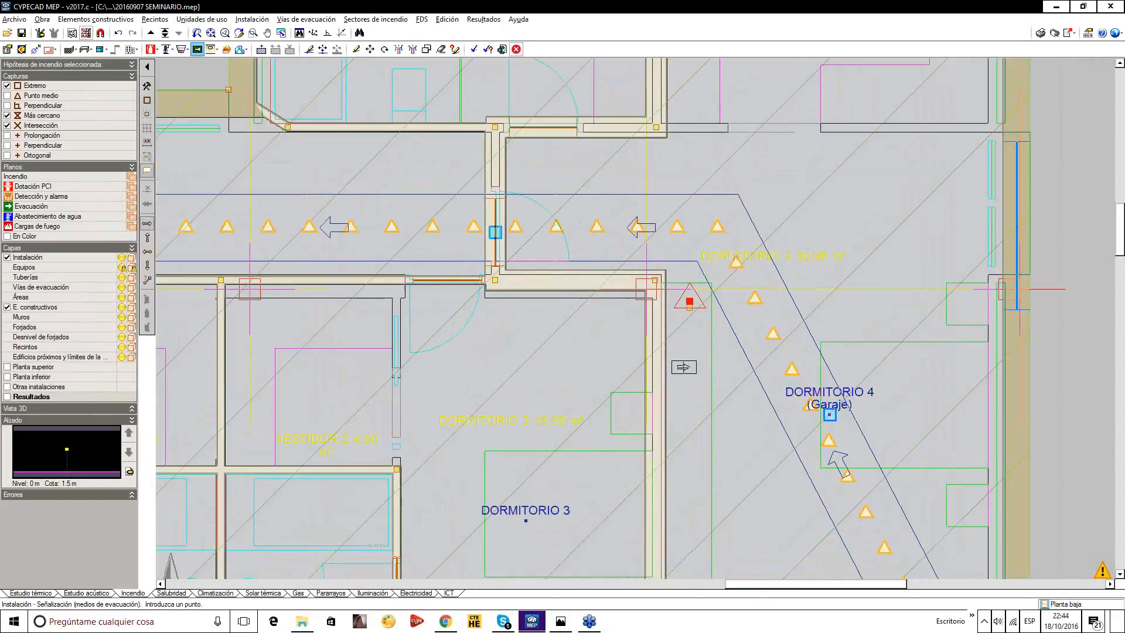
pyautogui.click(681, 370)
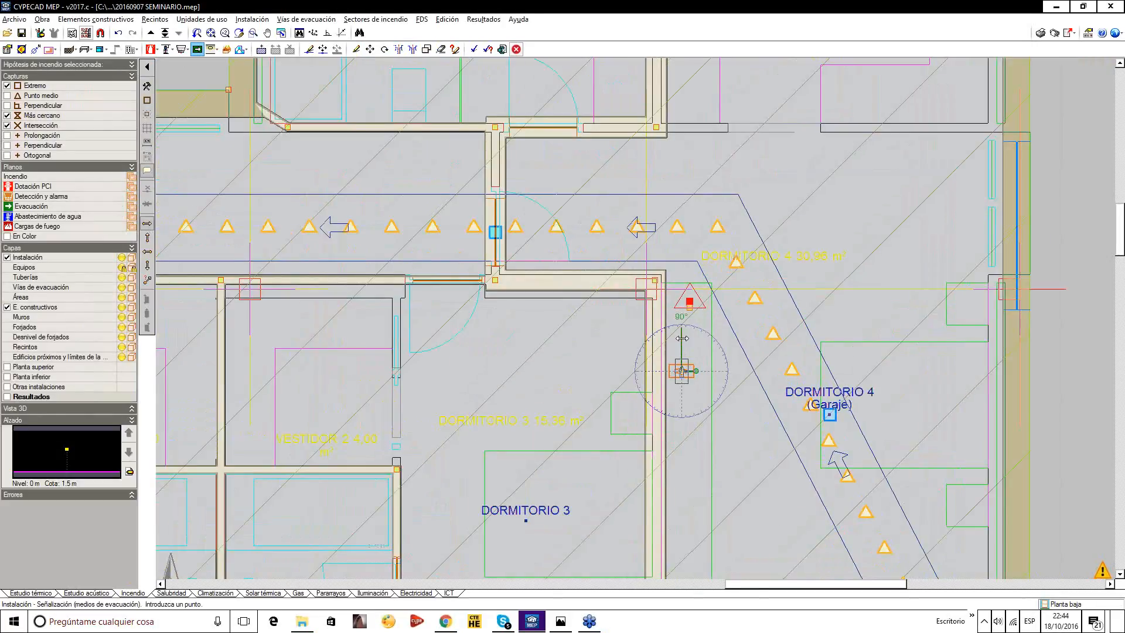
pyautogui.click(682, 345)
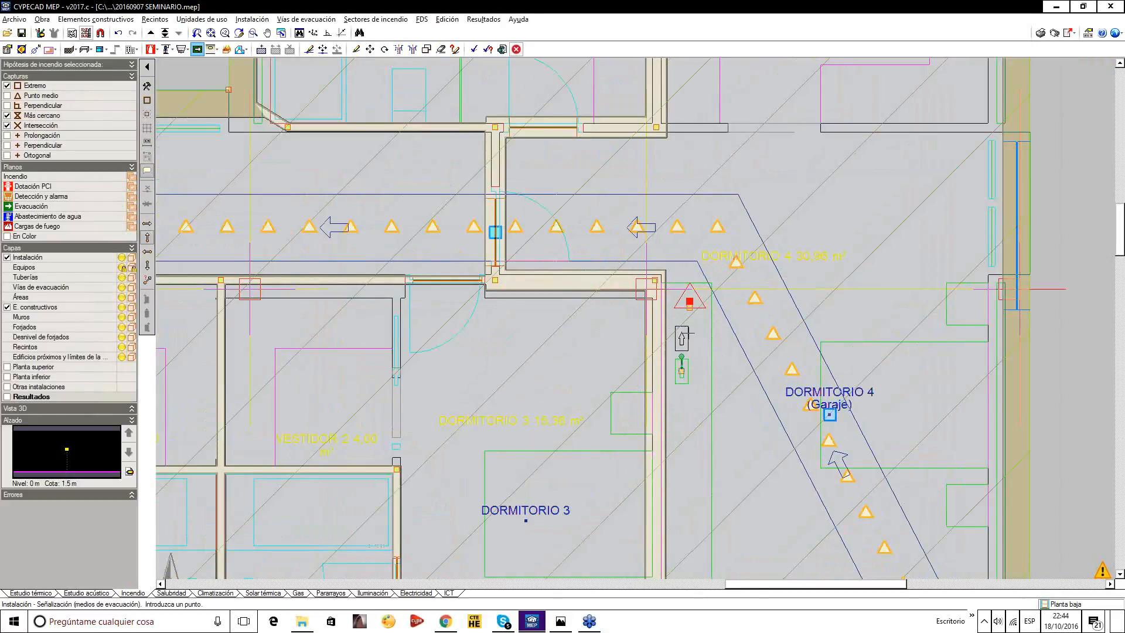
pyautogui.click(517, 231)
# Place an evacuation sign inside the LAVADERO, at its door to the DISTRIBUIDOR.
pyautogui.scroll(-3, 895, 224)
pyautogui.moveTo(561, 233); pyautogui.dragTo(750, 290, button='middle')
pyautogui.scroll(3, 356, 234)
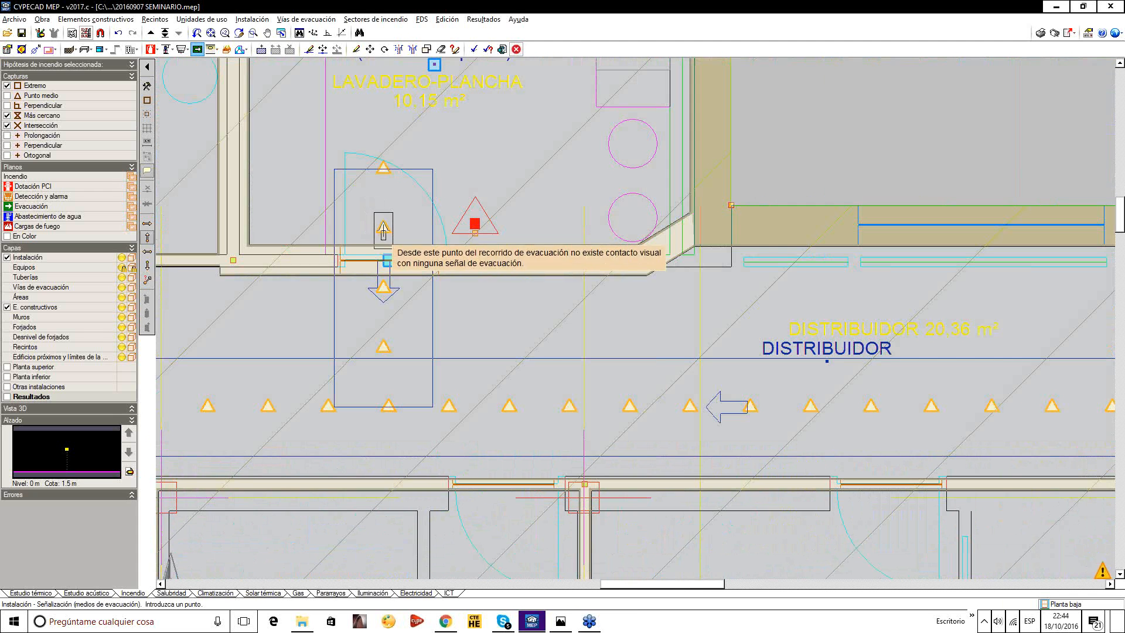
pyautogui.moveTo(384, 231); pyautogui.dragTo(345, 231)
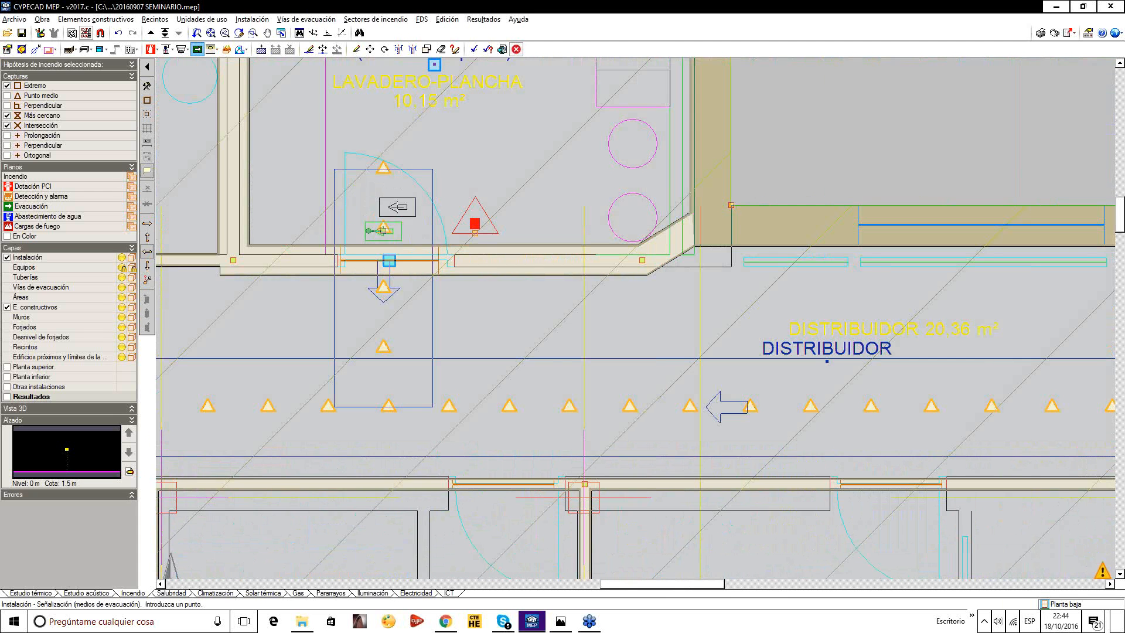
# Recalculate the fire installation and check the remaining warnings at the DORMITORIO 4 entrance.
pyautogui.scroll(-2, 385, 161)
pyautogui.scroll(-3, 432, 172)
pyautogui.moveTo(439, 193); pyautogui.dragTo(646, 203, button='middle')
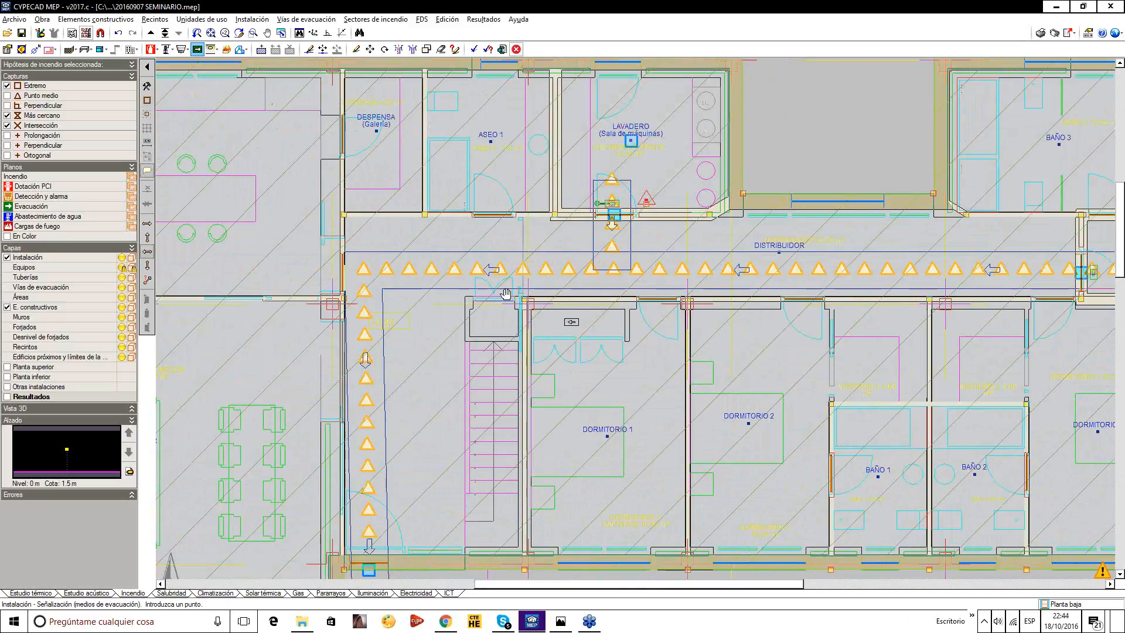
pyautogui.moveTo(572, 320); pyautogui.dragTo(470, 244, button='middle')
pyautogui.scroll(-1, 367, 211)
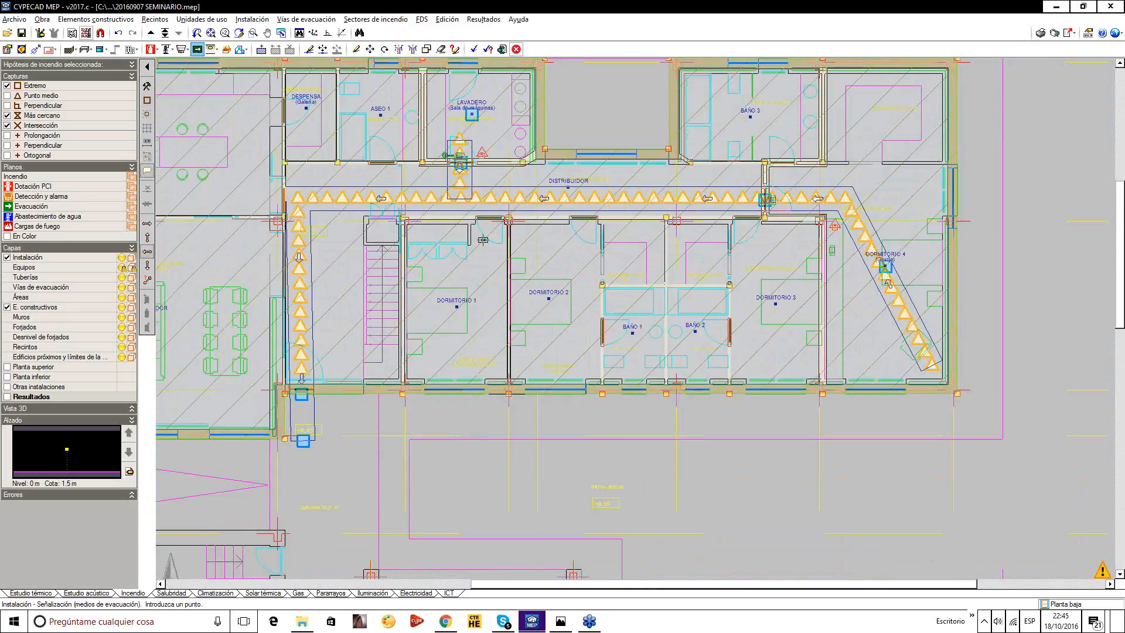
pyautogui.scroll(-1, 483, 240)
pyautogui.scroll(4, 707, 251)
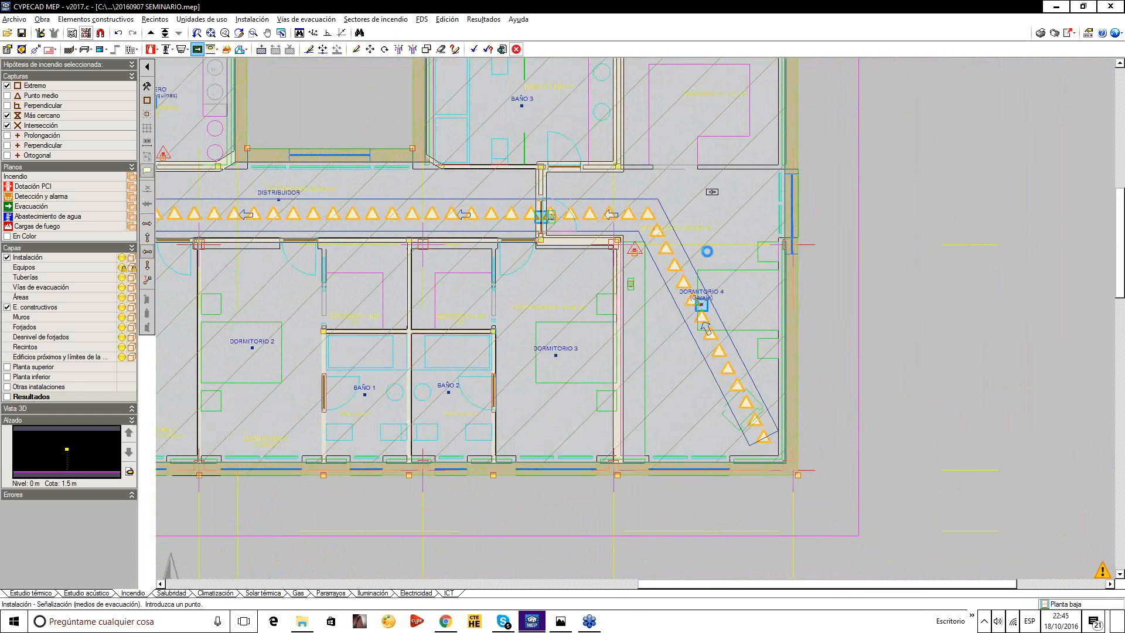
pyautogui.rightClick(717, 198)
pyautogui.click(671, 229)
pyautogui.click(473, 50)
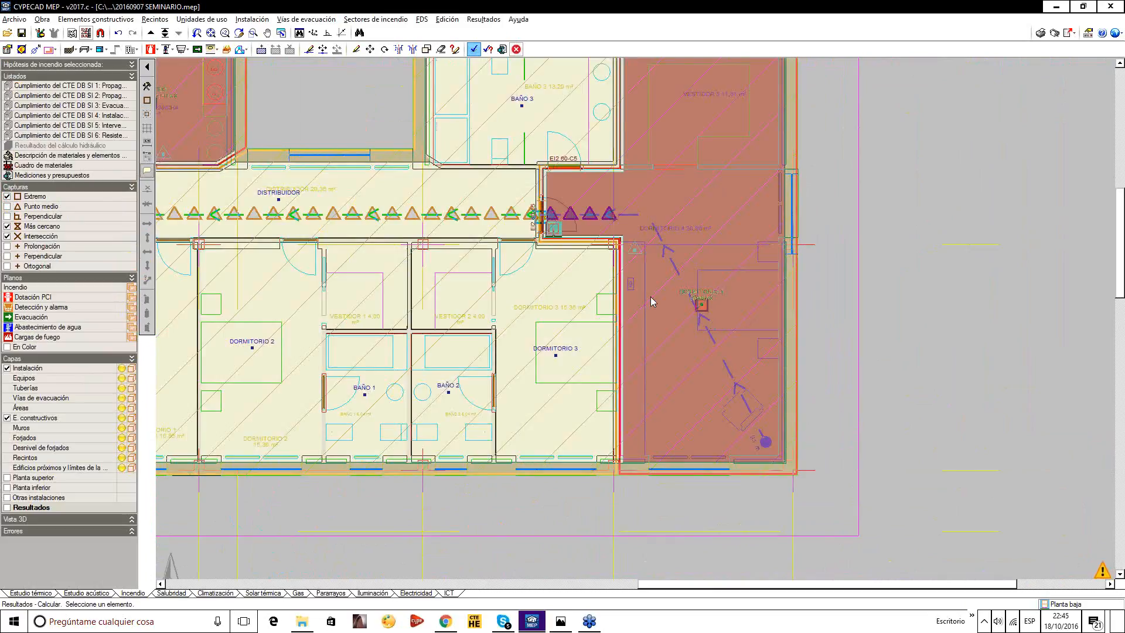
pyautogui.moveTo(593, 219)
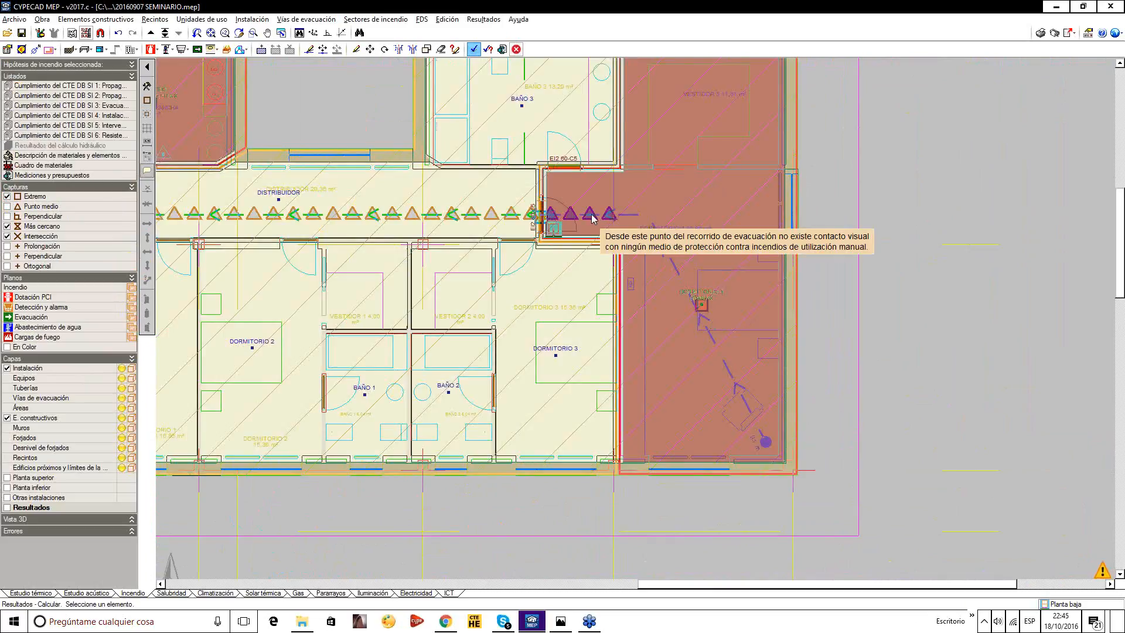
pyautogui.scroll(3, 592, 218)
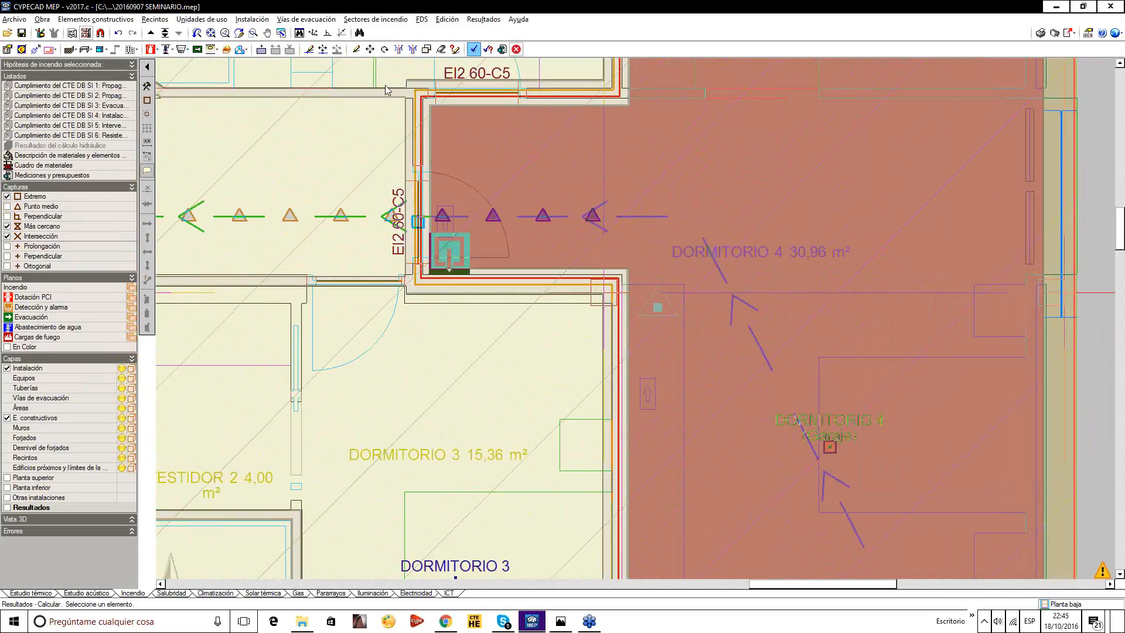
# Review the warnings along the DISTRIBUIDOR and outside the LAVADERO door, and save the project.
pyautogui.scroll(-1, 705, 307)
pyautogui.scroll(-5, 661, 253)
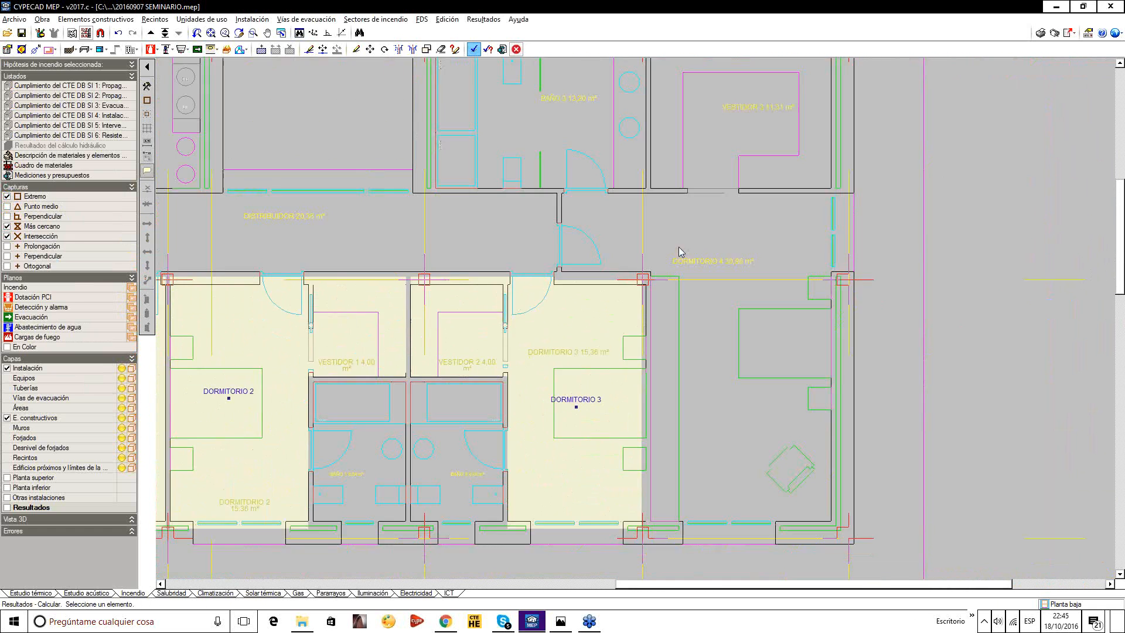
pyautogui.moveTo(669, 285); pyautogui.dragTo(783, 286, button='middle')
pyautogui.scroll(-1, 783, 286)
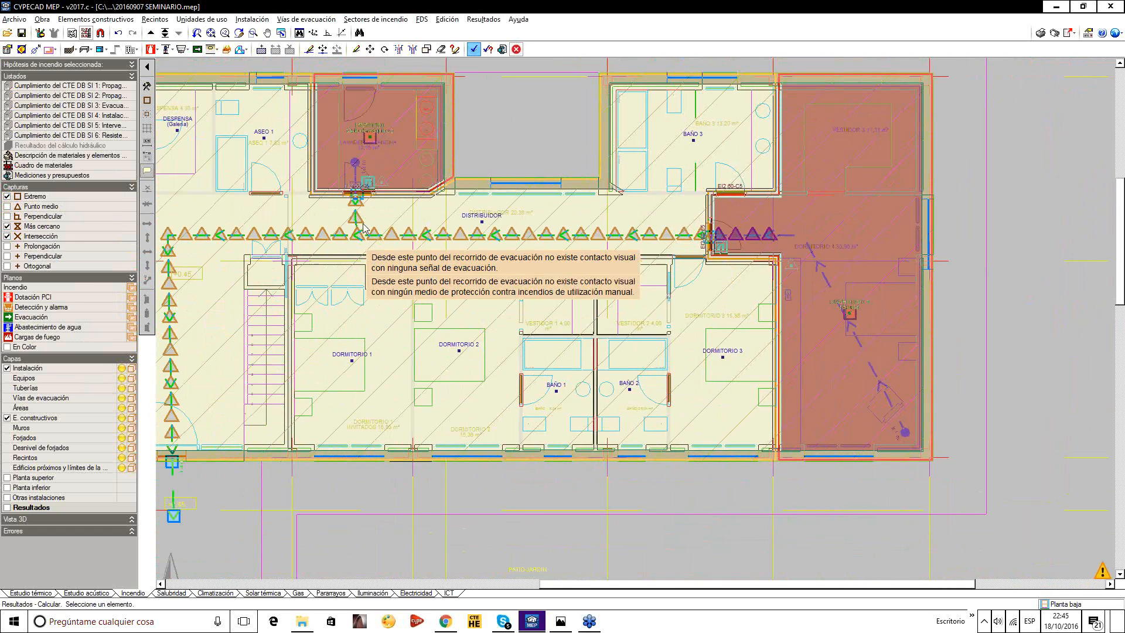
pyautogui.scroll(2, 381, 160)
pyautogui.moveTo(380, 166); pyautogui.dragTo(476, 264, button='middle')
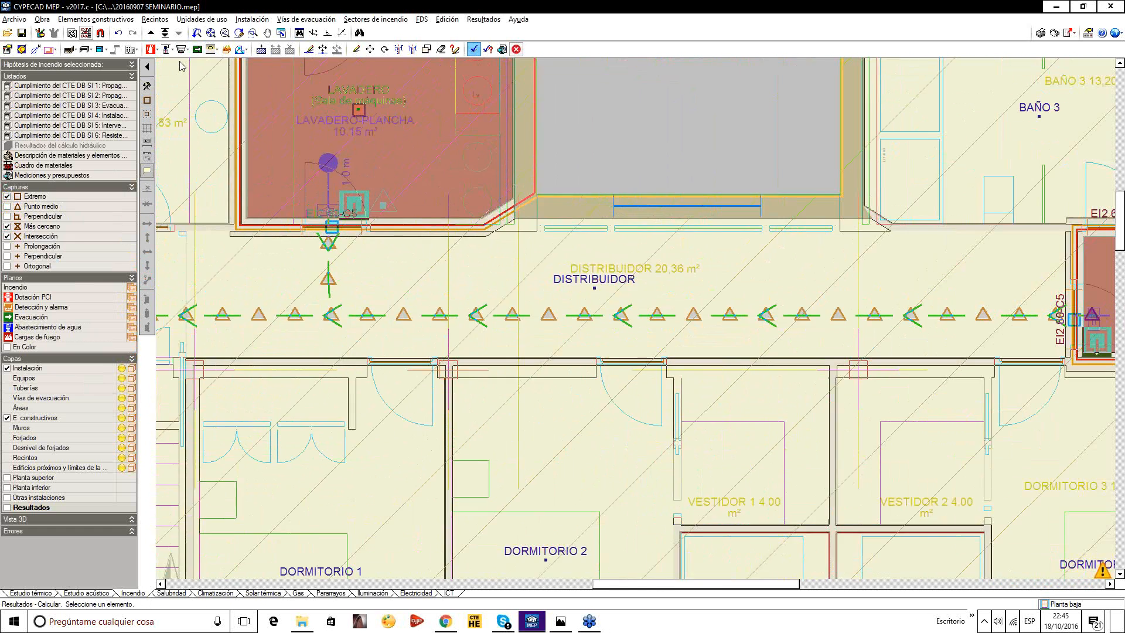
pyautogui.click(21, 33)
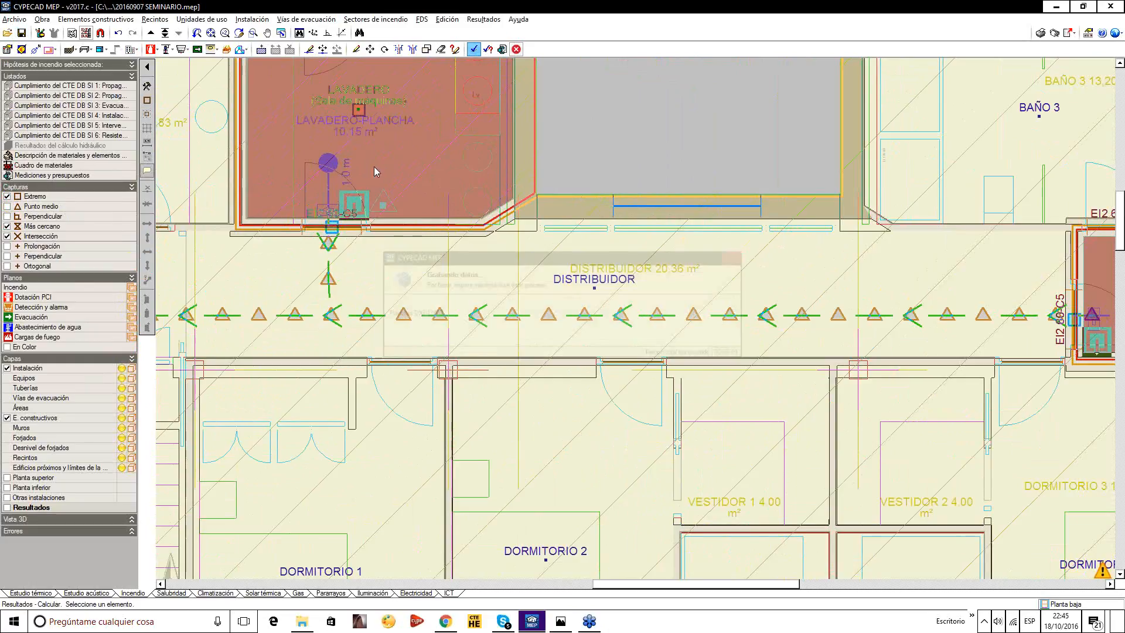
# Create a watertight 8 W - G5 emergency luminaire type with 240 lumens and place one beside the LAVADERO evacuation sign.
pyautogui.moveTo(362, 202); pyautogui.dragTo(471, 256, button='middle')
pyautogui.scroll(2, 470, 257)
pyautogui.scroll(1, 470, 256)
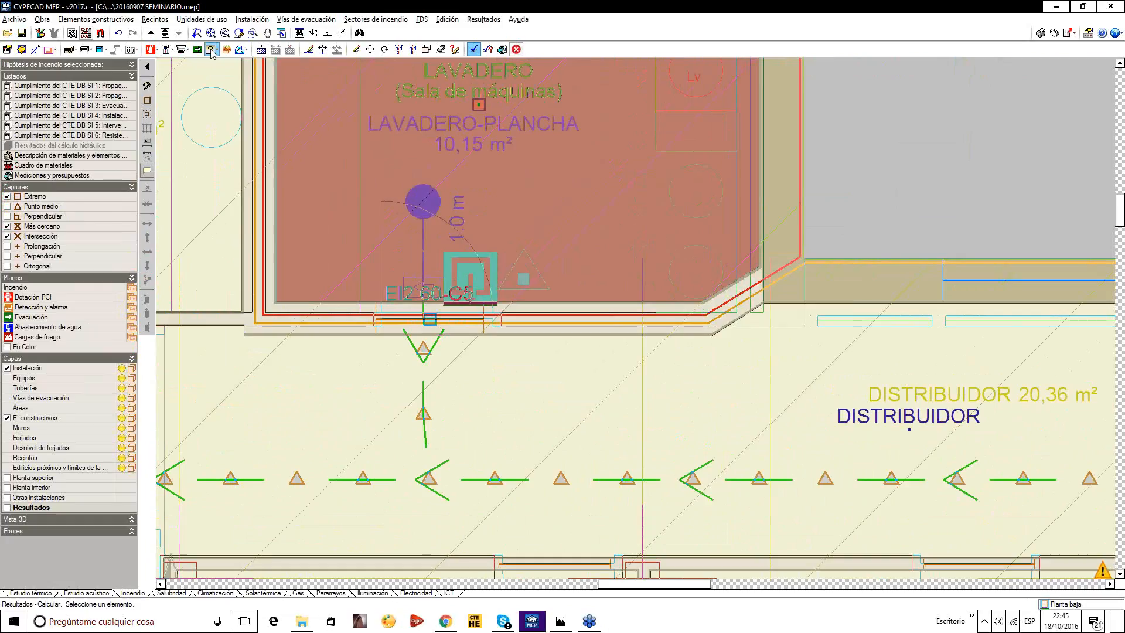
pyautogui.click(211, 52)
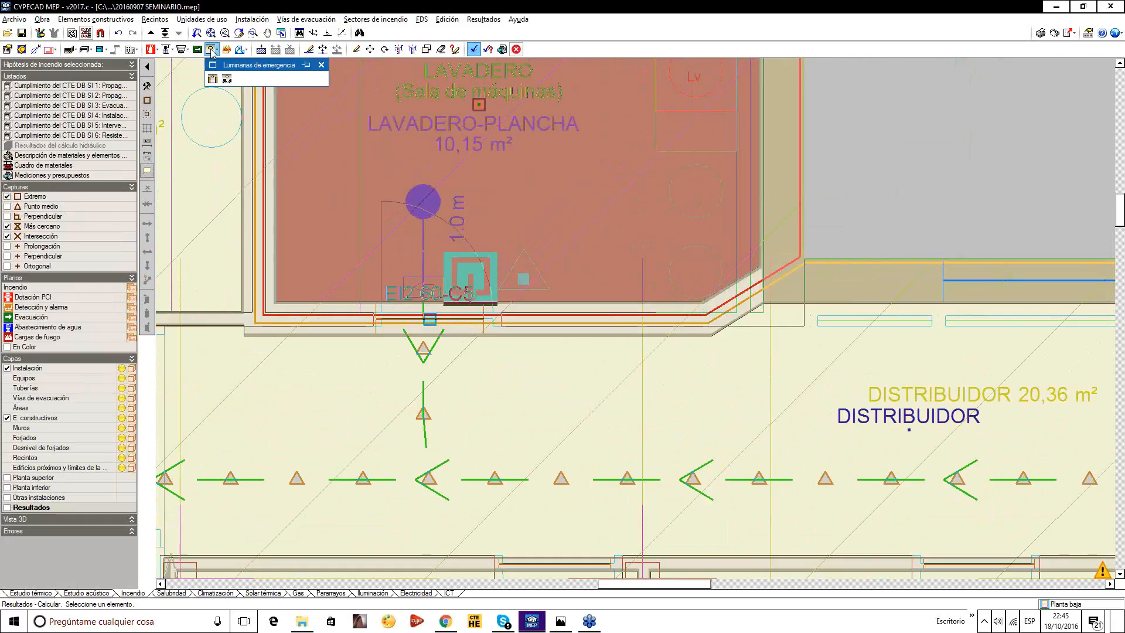
pyautogui.click(227, 80)
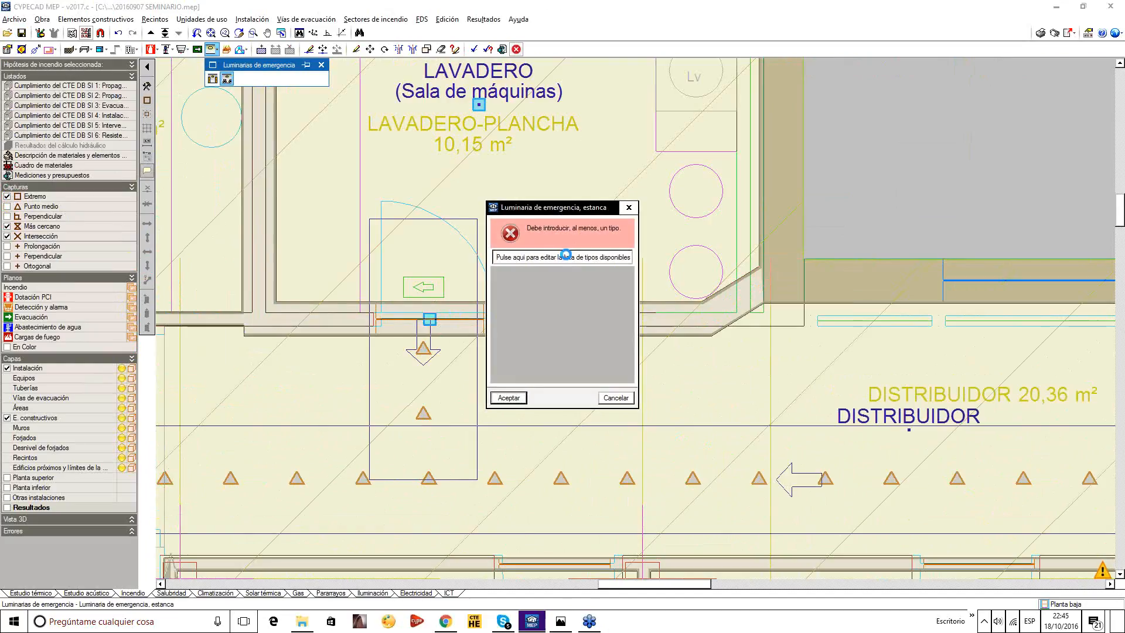
pyautogui.click(470, 197)
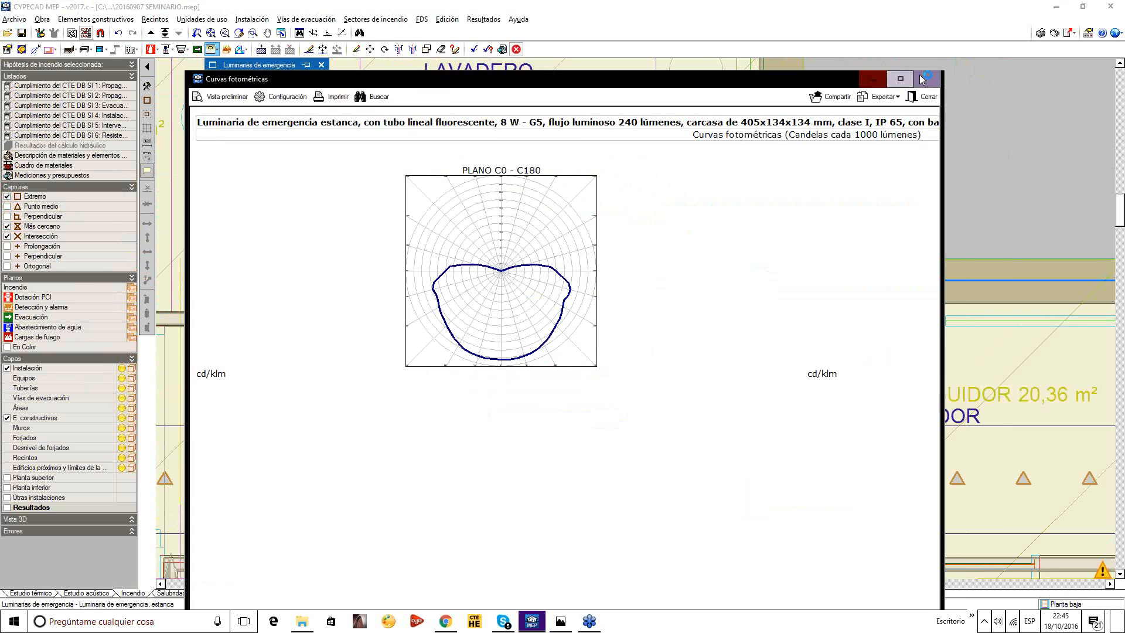
pyautogui.click(927, 78)
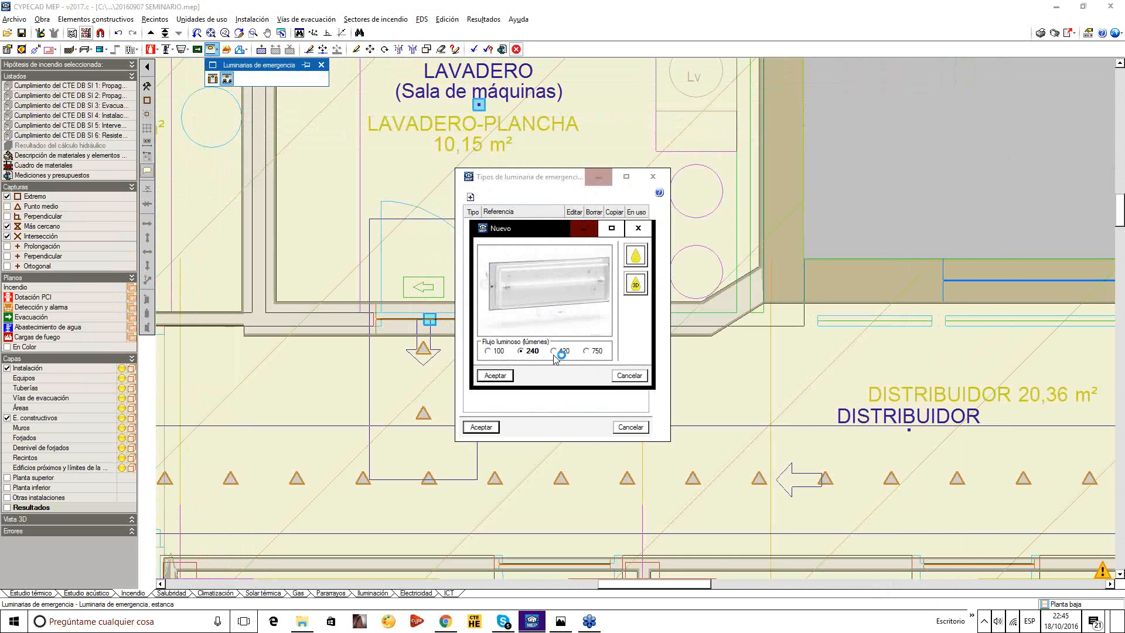
pyautogui.click(498, 375)
pyautogui.click(481, 427)
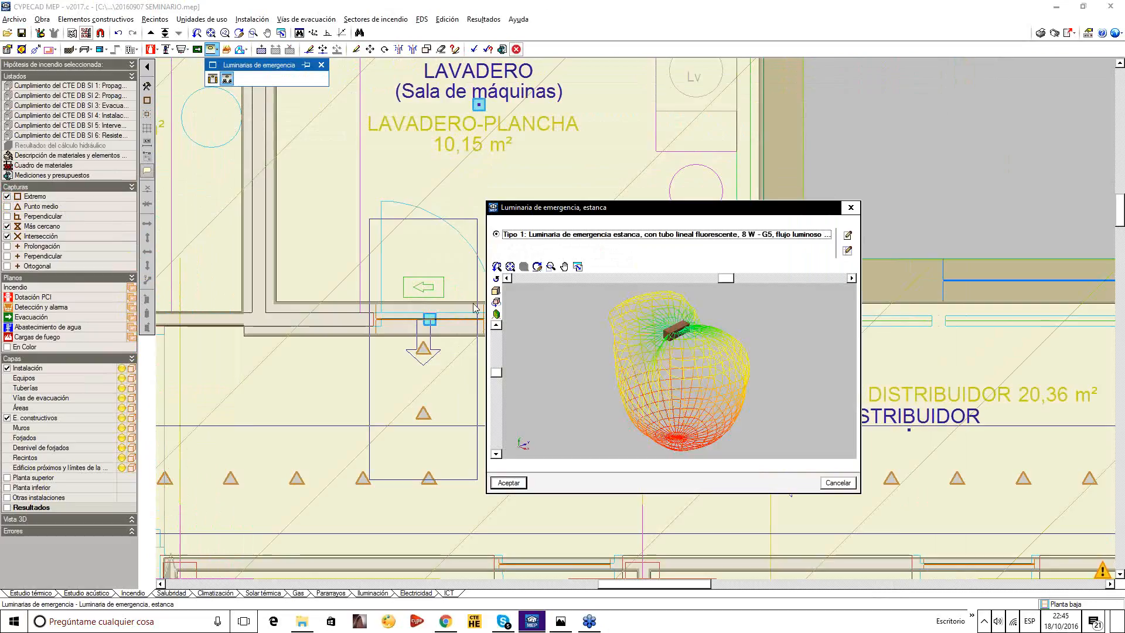
pyautogui.click(509, 482)
pyautogui.scroll(3, 428, 293)
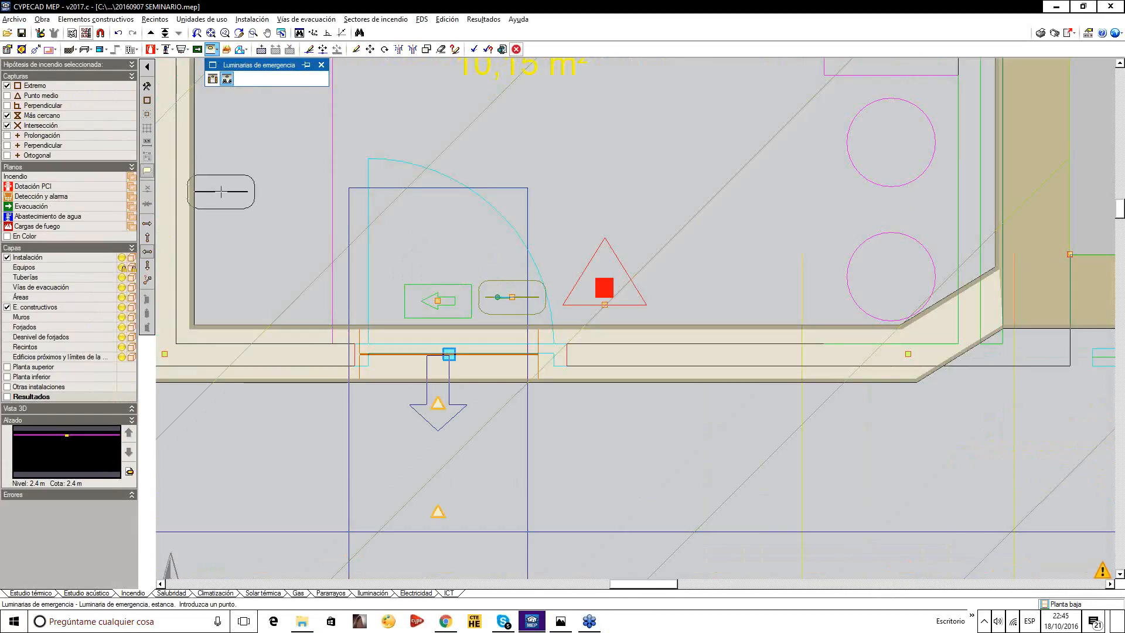
# Place watertight emergency luminaires in DORMITORIO 4, one inside its DISTRIBUIDOR door and one near the middle of the room.
pyautogui.scroll(-1, 270, 200)
pyautogui.scroll(-5, 270, 200)
pyautogui.moveTo(794, 301); pyautogui.dragTo(283, 176, button='middle')
pyautogui.scroll(-1, 294, 174)
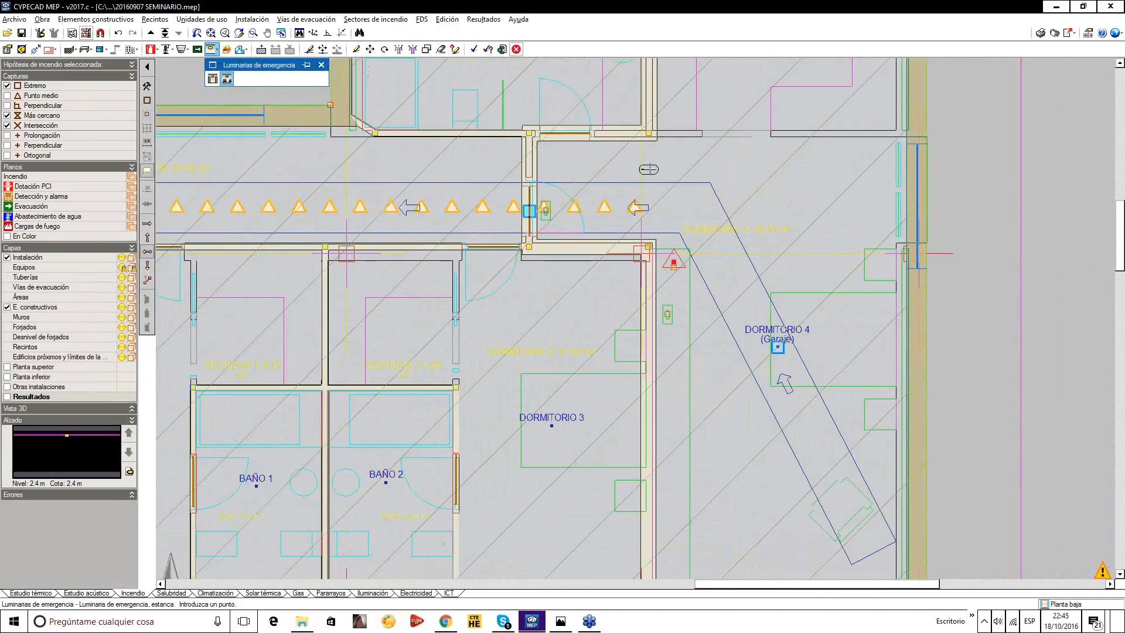
pyautogui.scroll(2, 648, 169)
pyautogui.scroll(1, 644, 177)
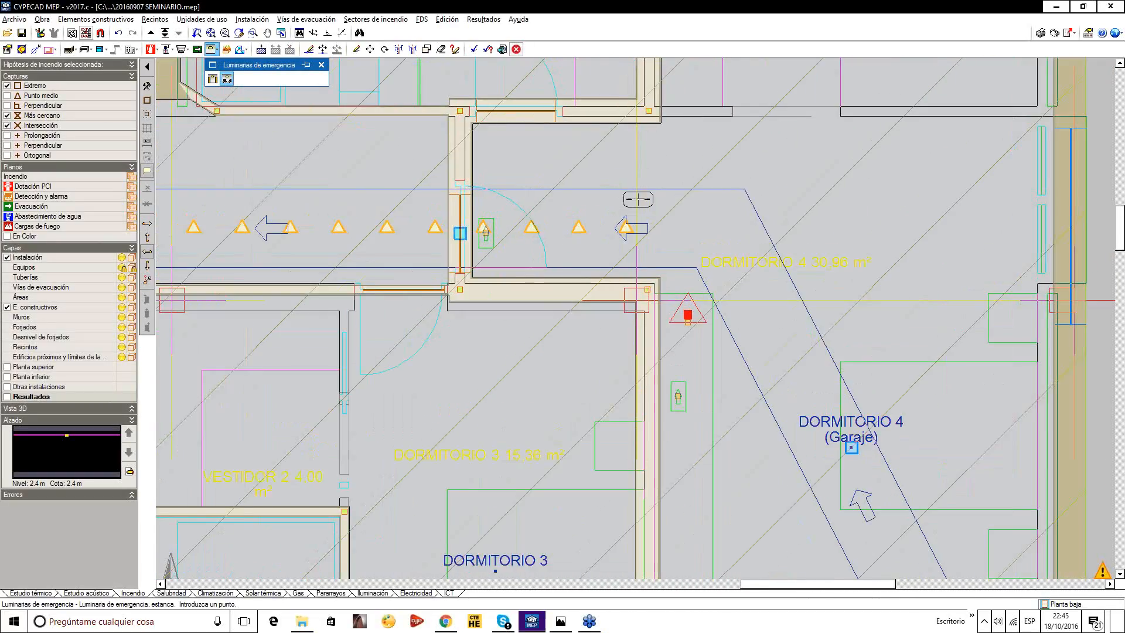
pyautogui.click(561, 203)
pyautogui.moveTo(838, 267); pyautogui.dragTo(781, 143, button='middle')
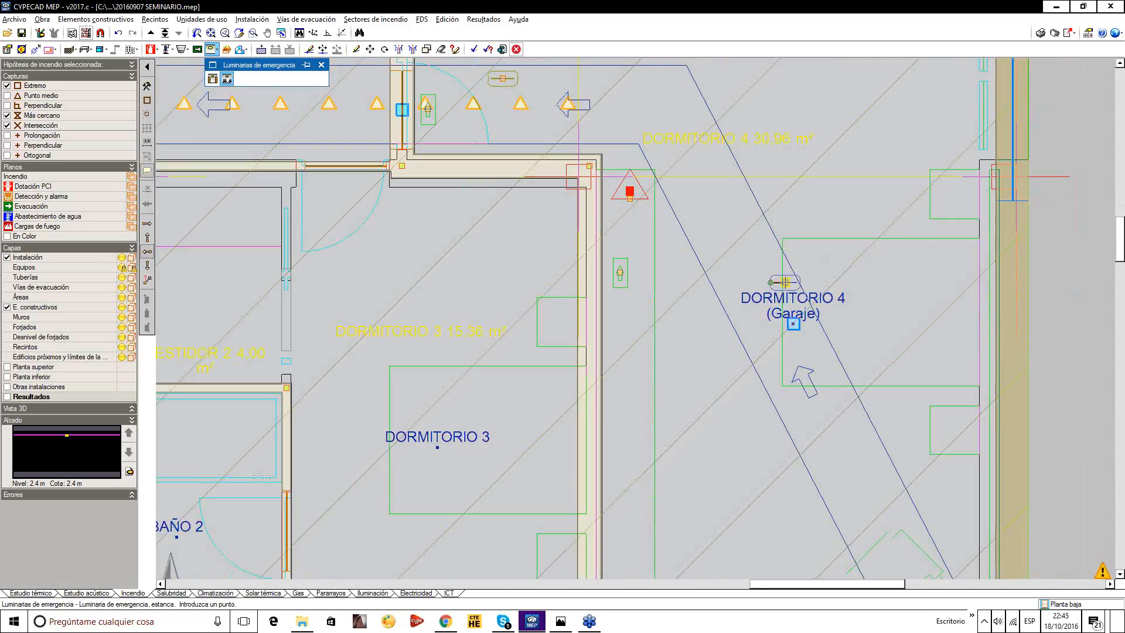
# Recalculate the fire installation and check DORMITORIO 4, the DISTRIBUIDOR and the LAVADERO for remaining errors.
pyautogui.scroll(-2, 812, 292)
pyautogui.click(473, 50)
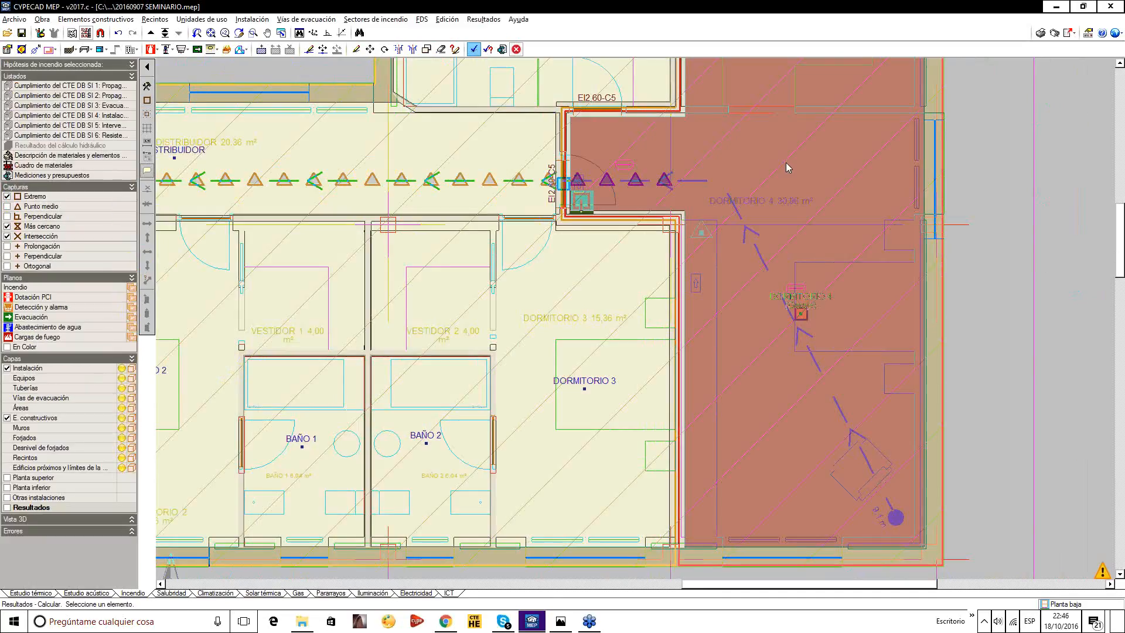
pyautogui.scroll(-2, 849, 292)
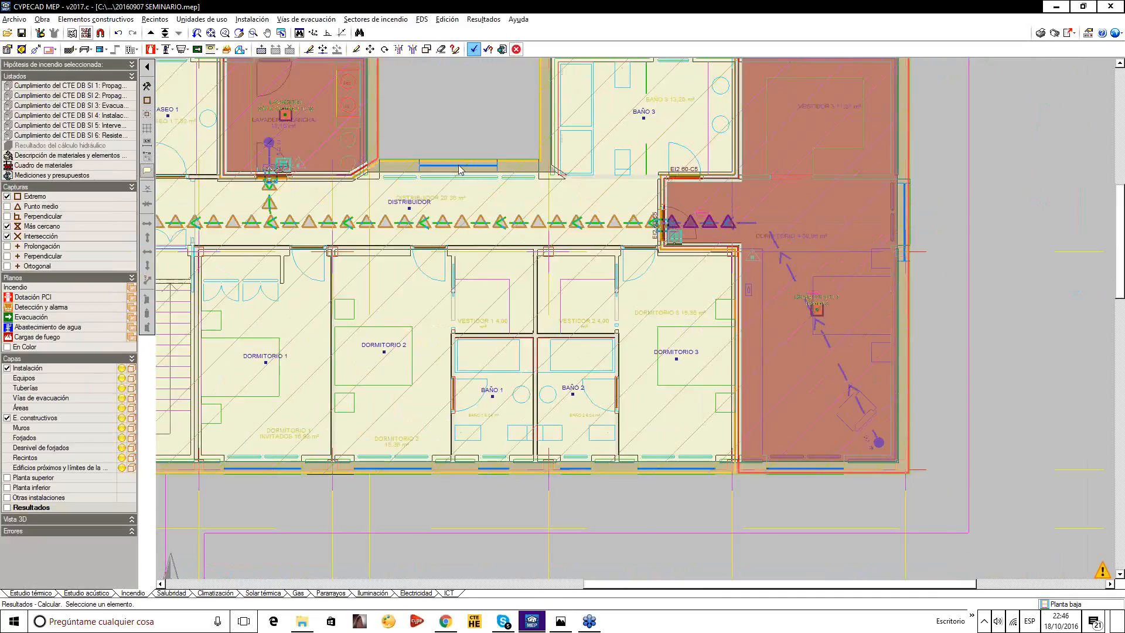
pyautogui.scroll(1, 722, 222)
pyautogui.moveTo(722, 222); pyautogui.dragTo(812, 257, button='middle')
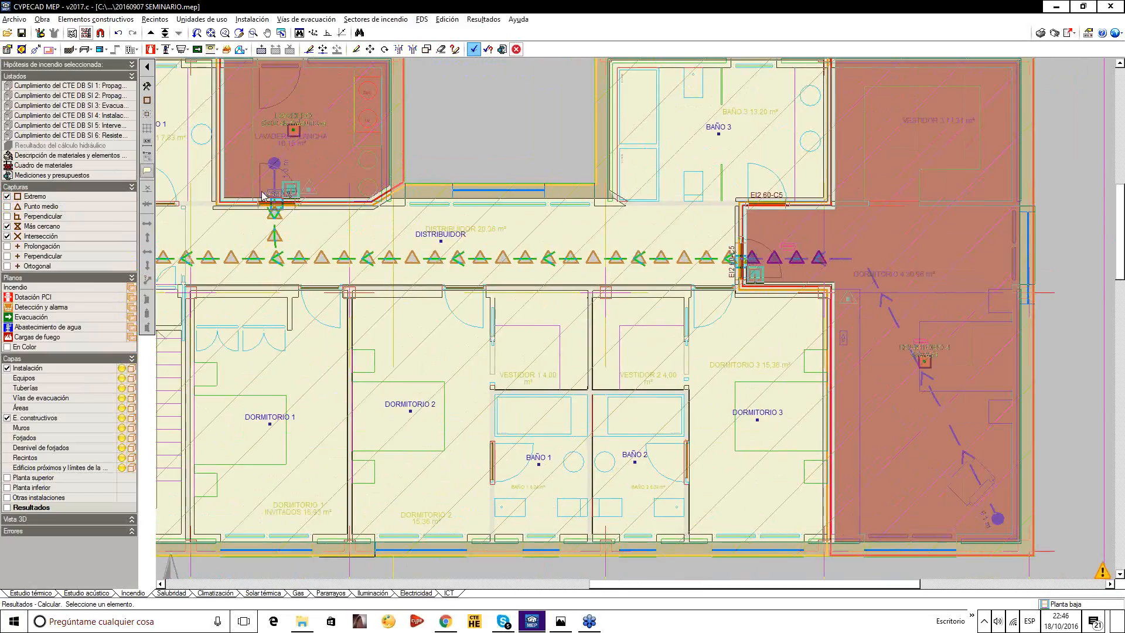
# Check the emergency luminaires of LAVADERO and DORMITORIO 4 in the Electricidad installation, and save the project.
pyautogui.click(414, 594)
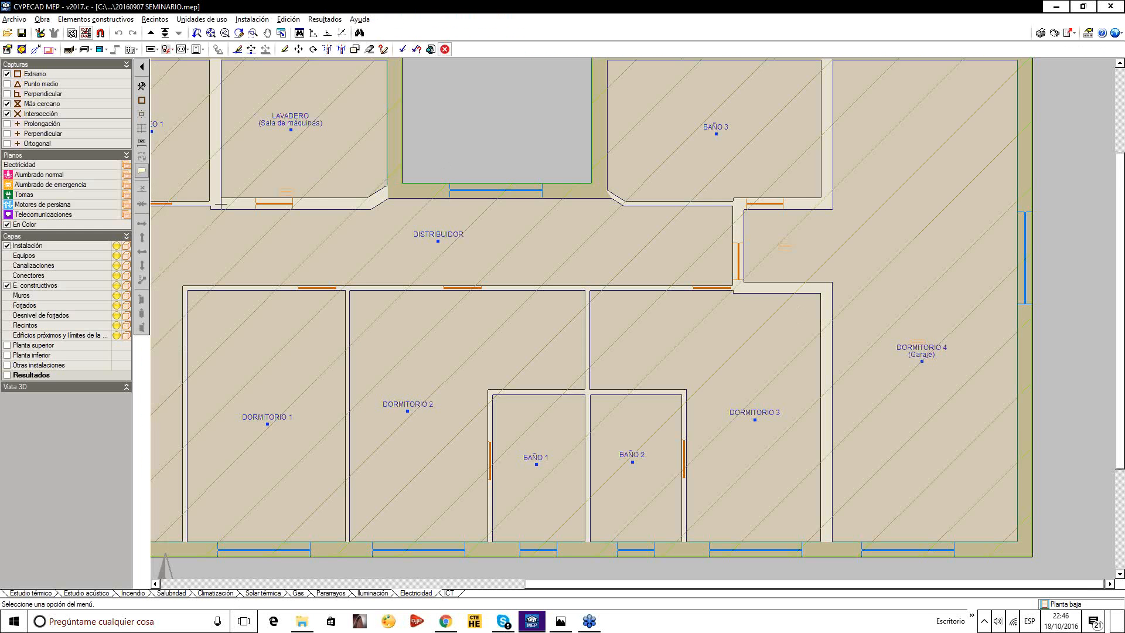
pyautogui.scroll(6, 220, 204)
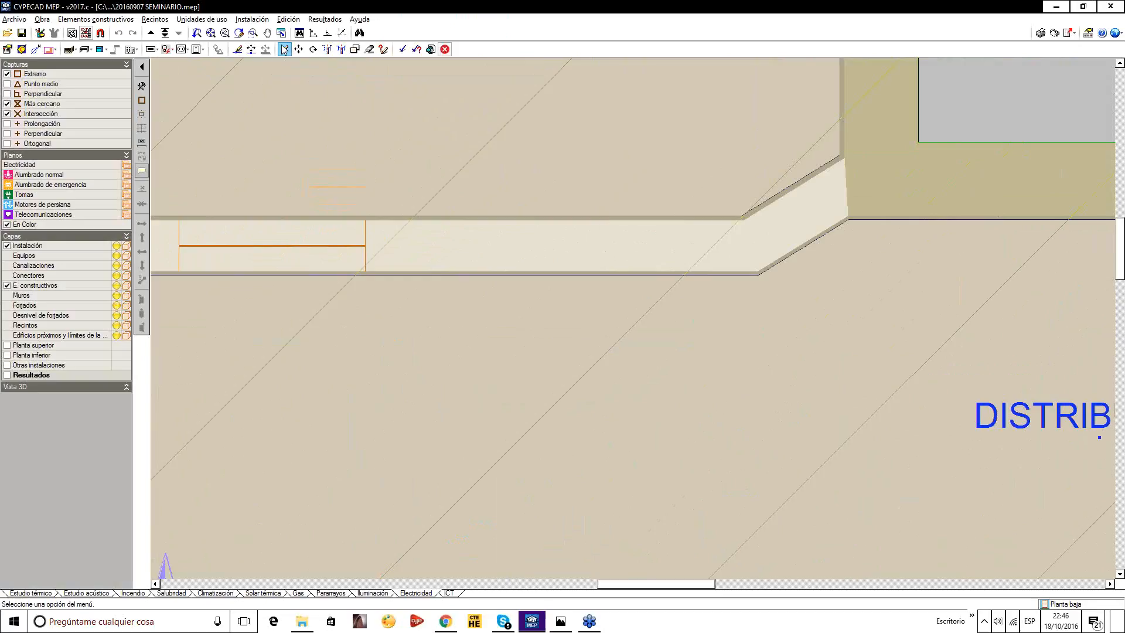
pyautogui.click(284, 49)
pyautogui.scroll(-6, 316, 161)
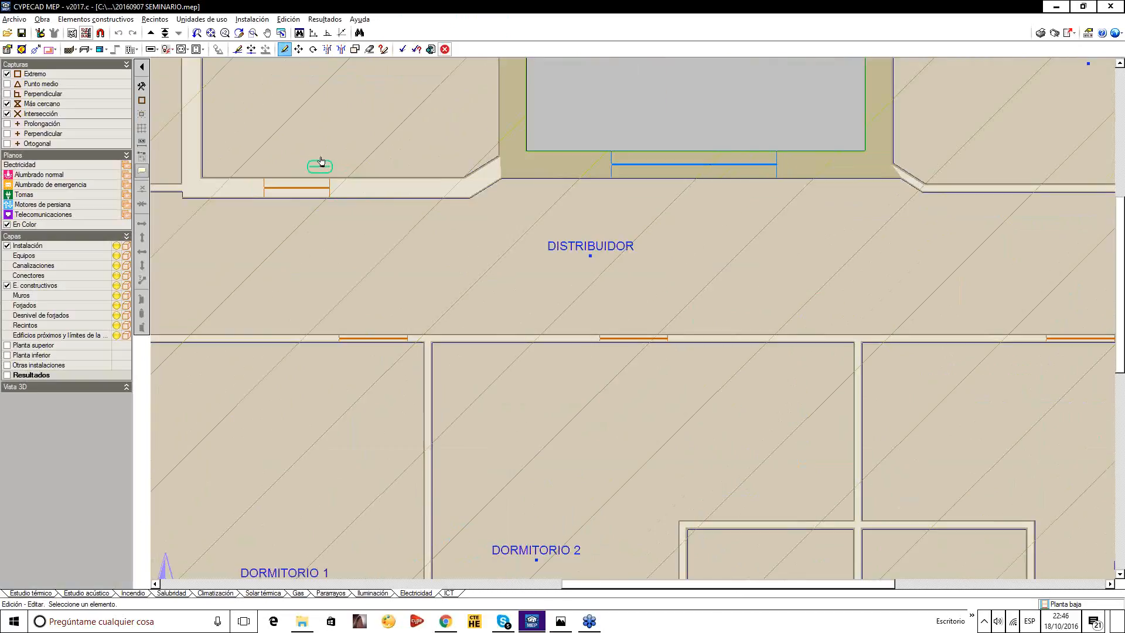
pyautogui.scroll(1, 709, 252)
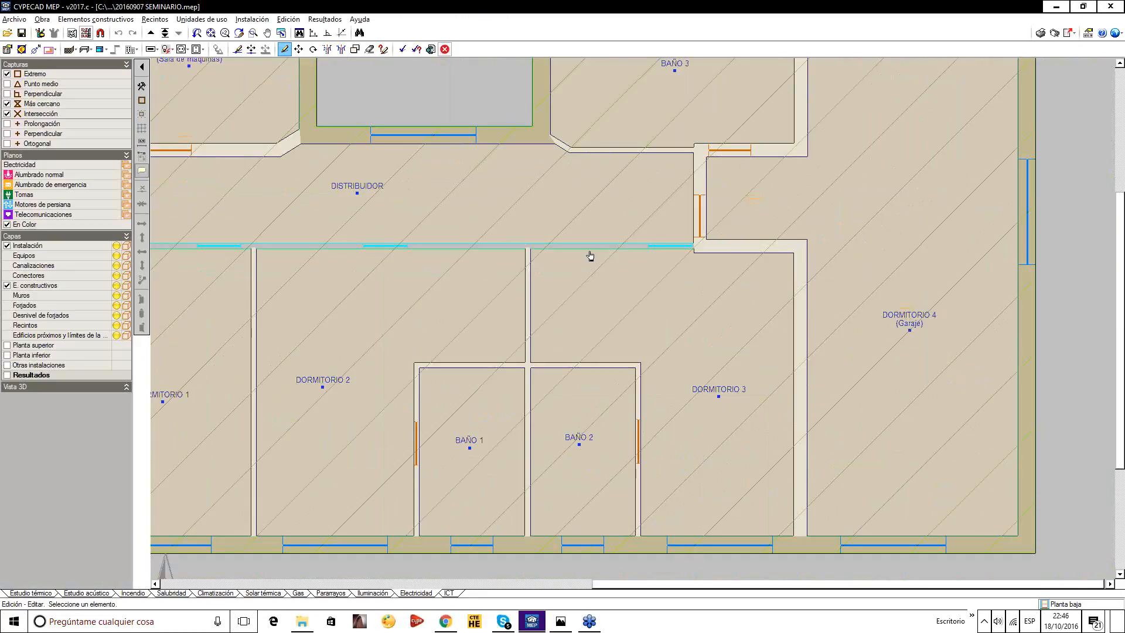
pyautogui.scroll(-2, 596, 256)
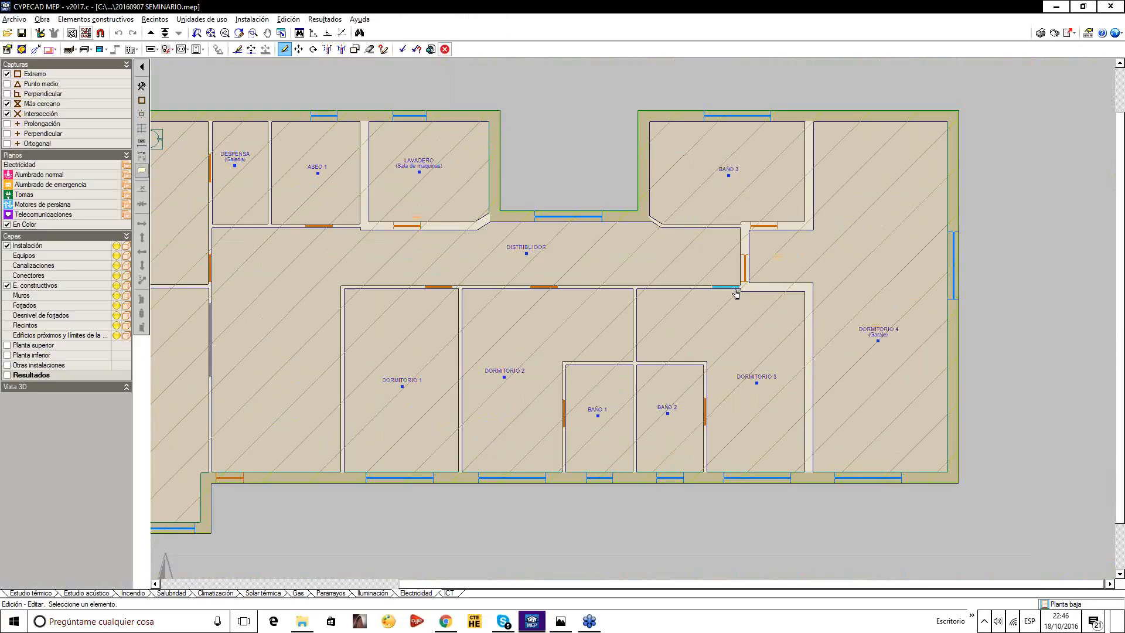
pyautogui.scroll(1, 729, 258)
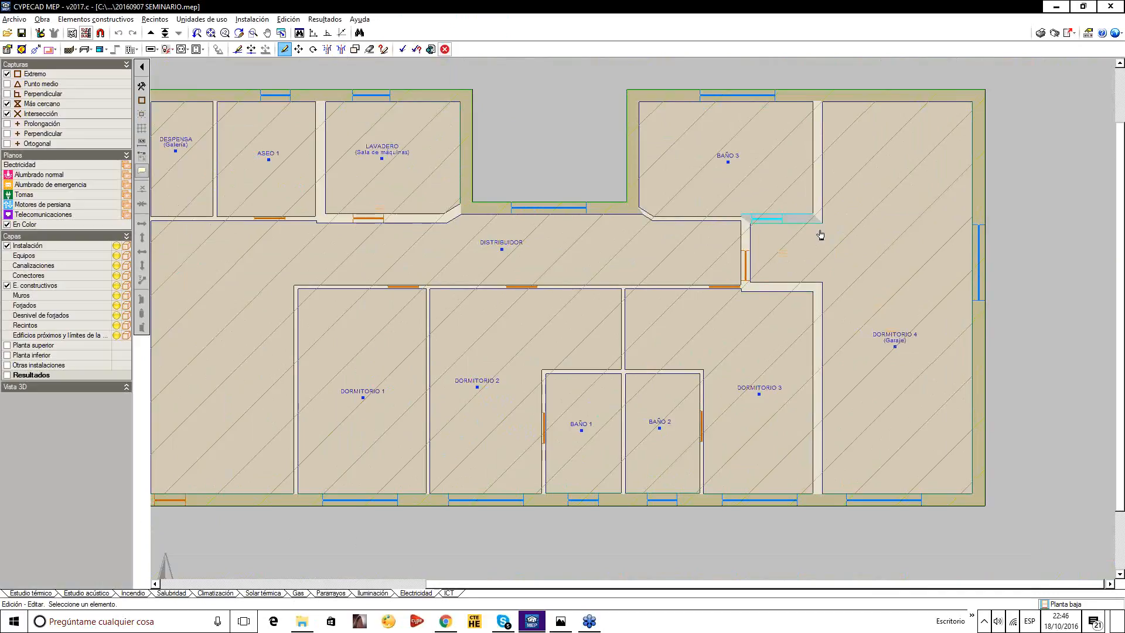
pyautogui.moveTo(401, 284); pyautogui.dragTo(593, 246, button='middle')
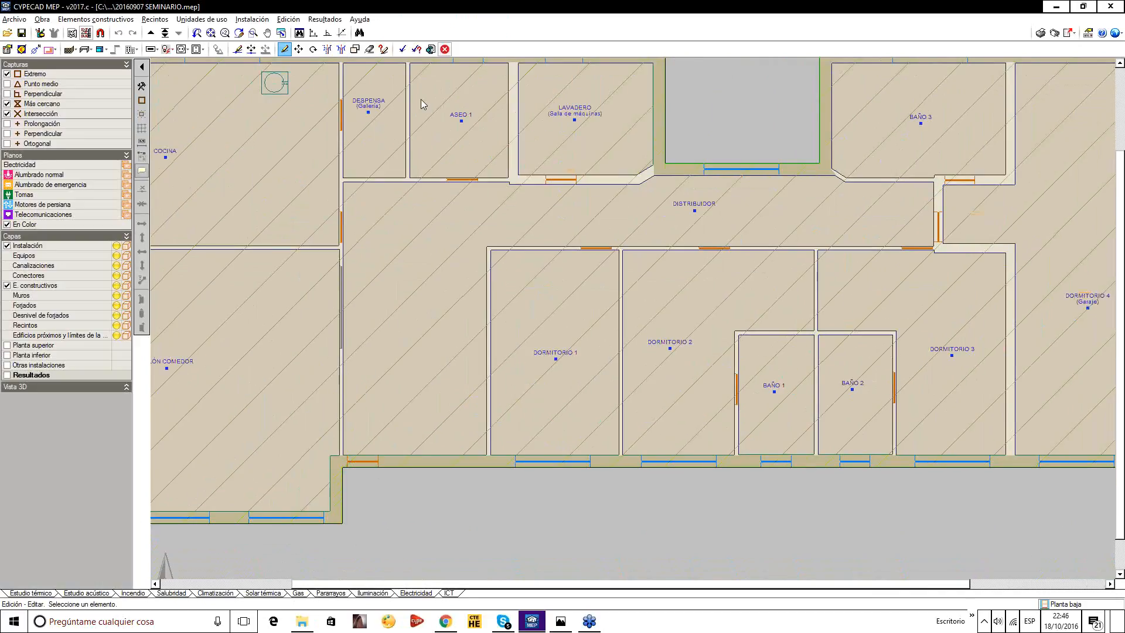
pyautogui.click(21, 33)
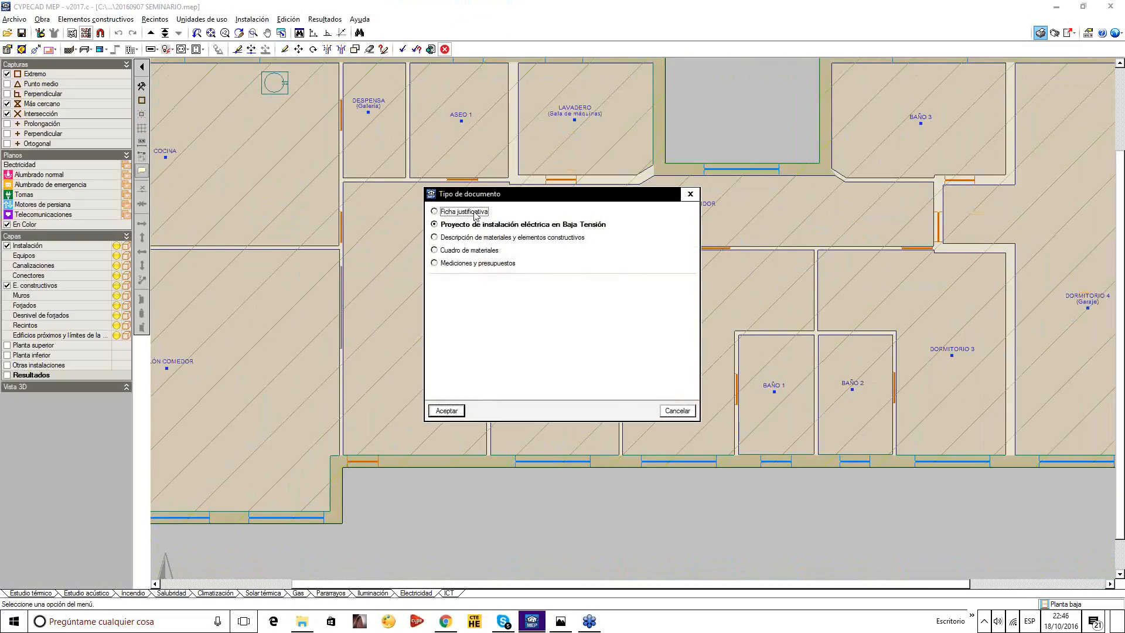
pyautogui.click(434, 211)
pyautogui.click(446, 411)
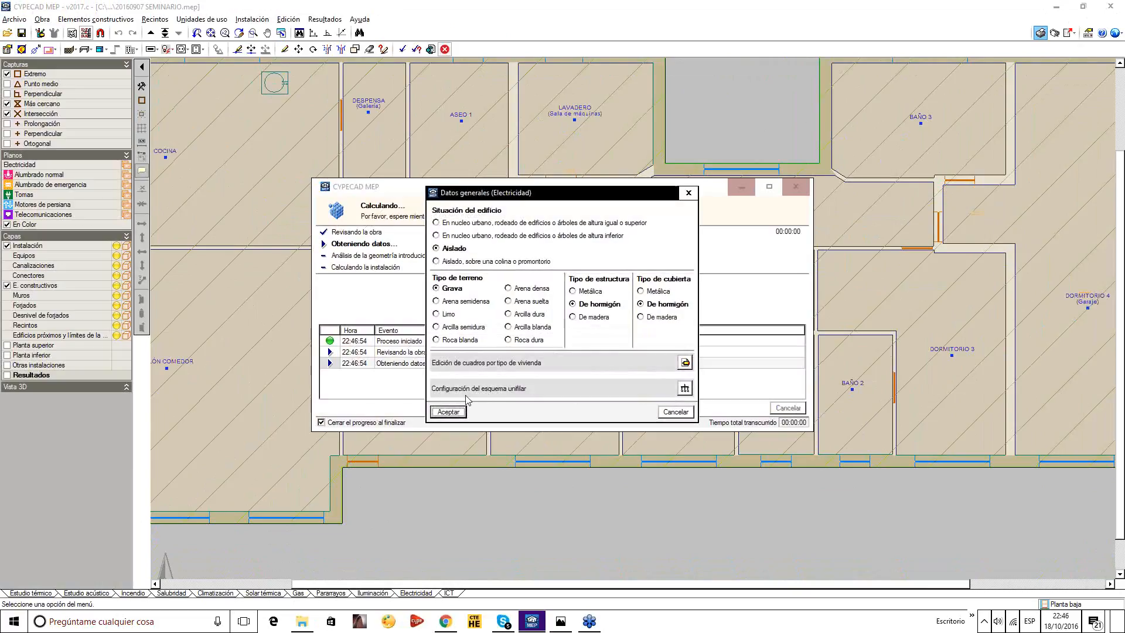
pyautogui.click(689, 194)
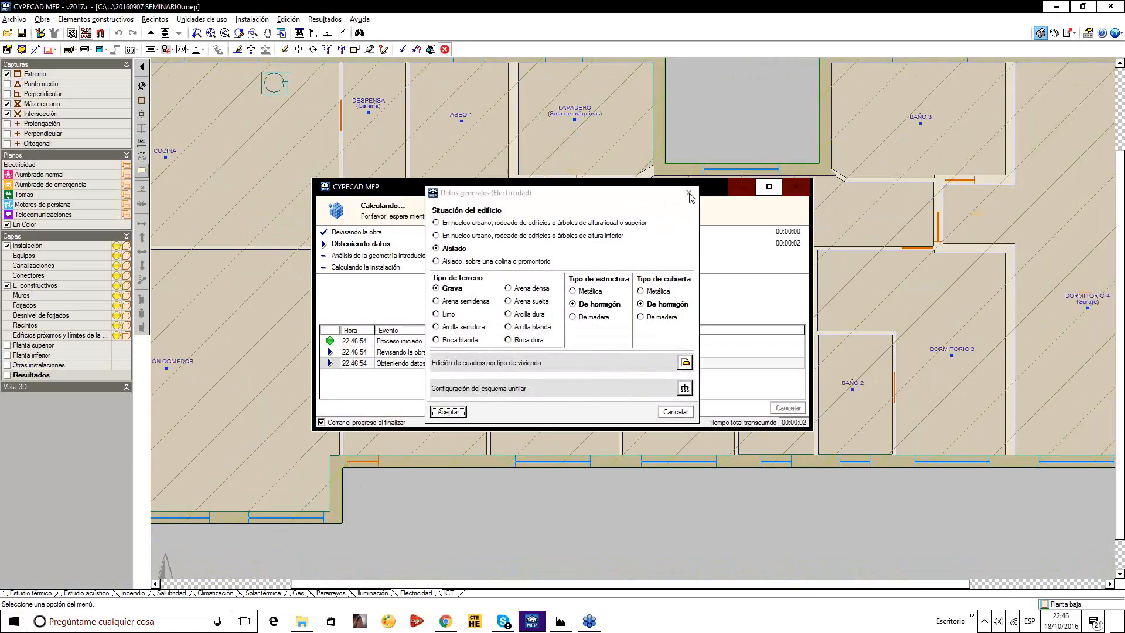
pyautogui.click(692, 193)
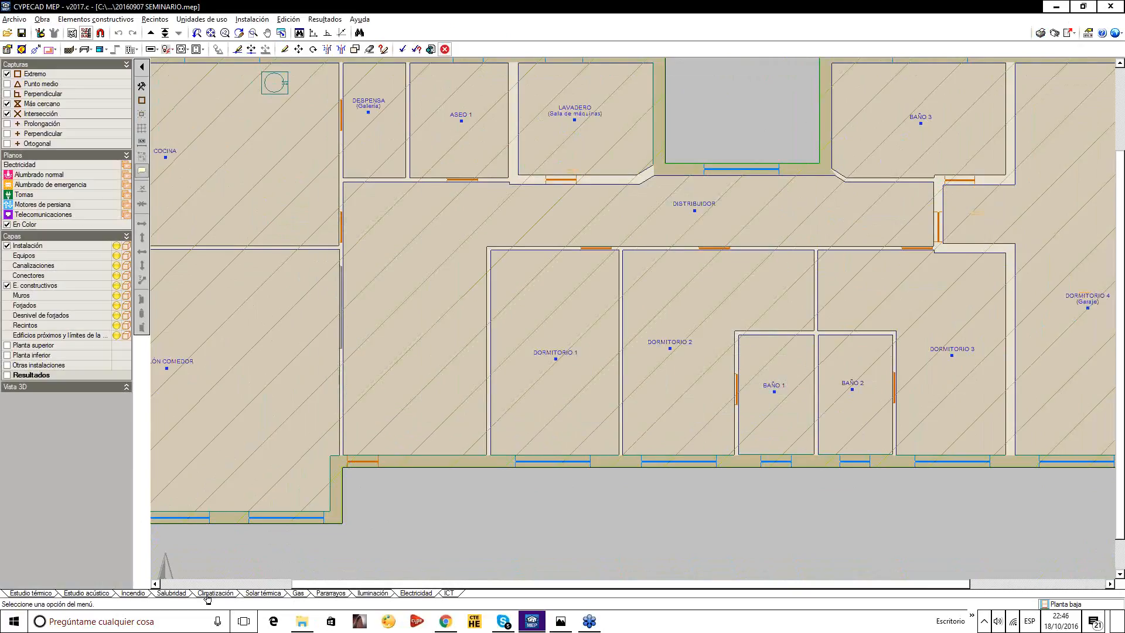
# Generate the CTE DB SI 1: Propagación interior report for the Incendio installation and read its special-risk zones table.
pyautogui.click(145, 594)
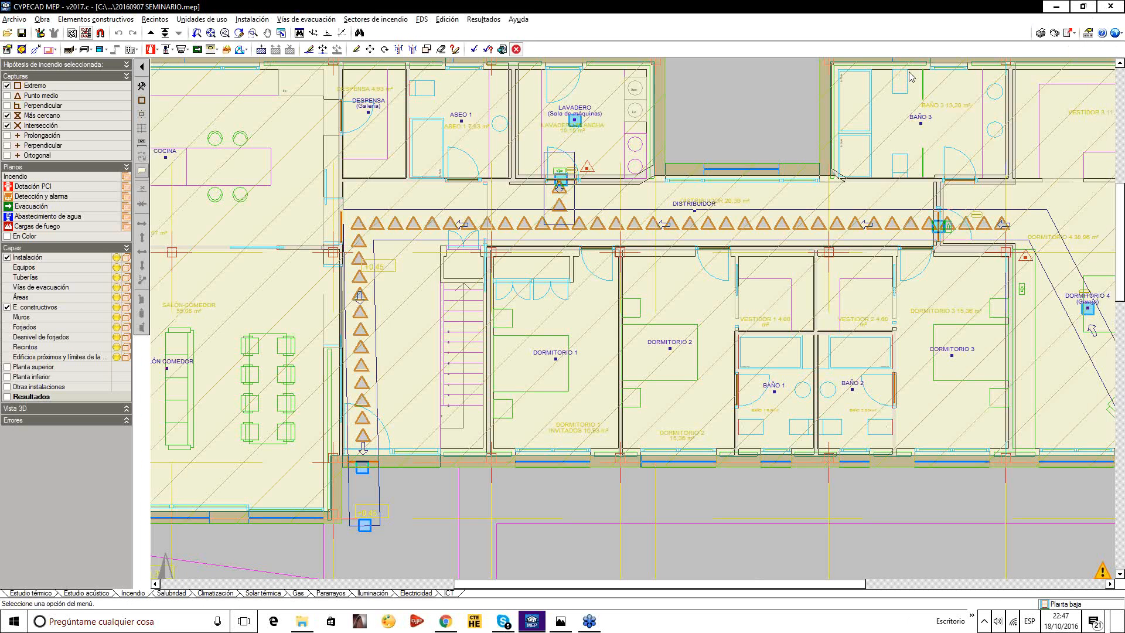
pyautogui.click(1043, 33)
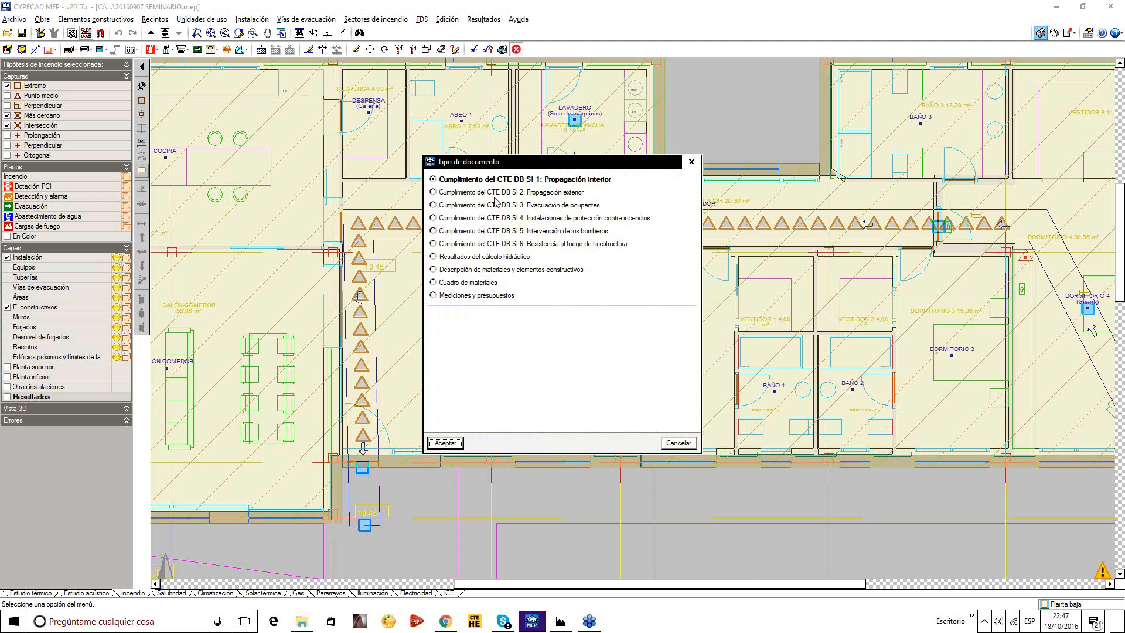
pyautogui.click(457, 441)
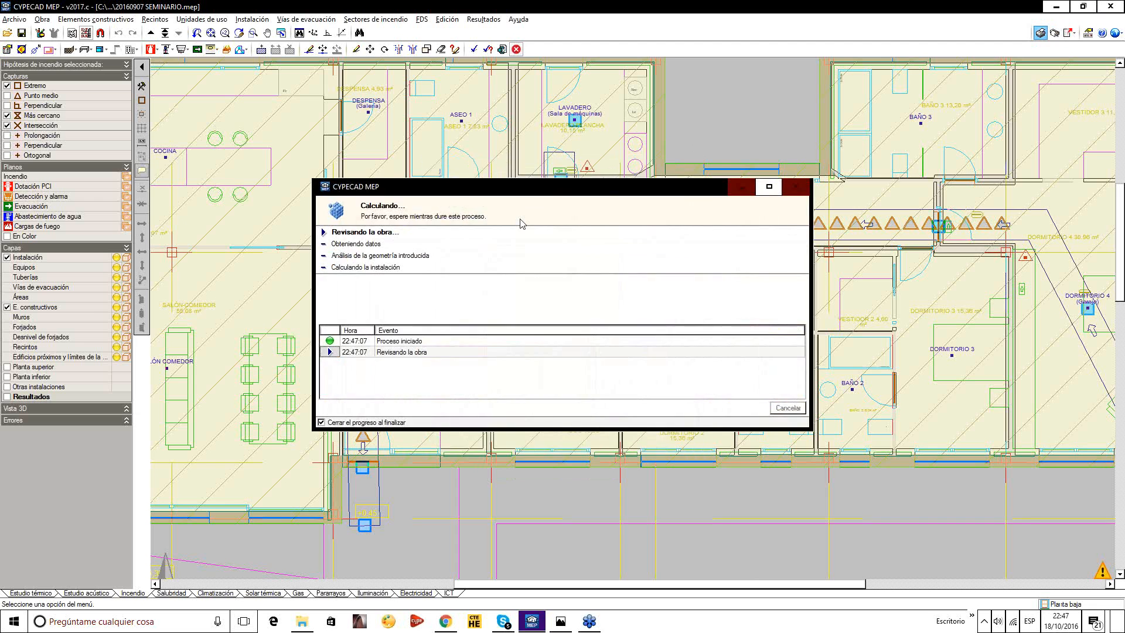
pyautogui.scroll(-10, 589, 366)
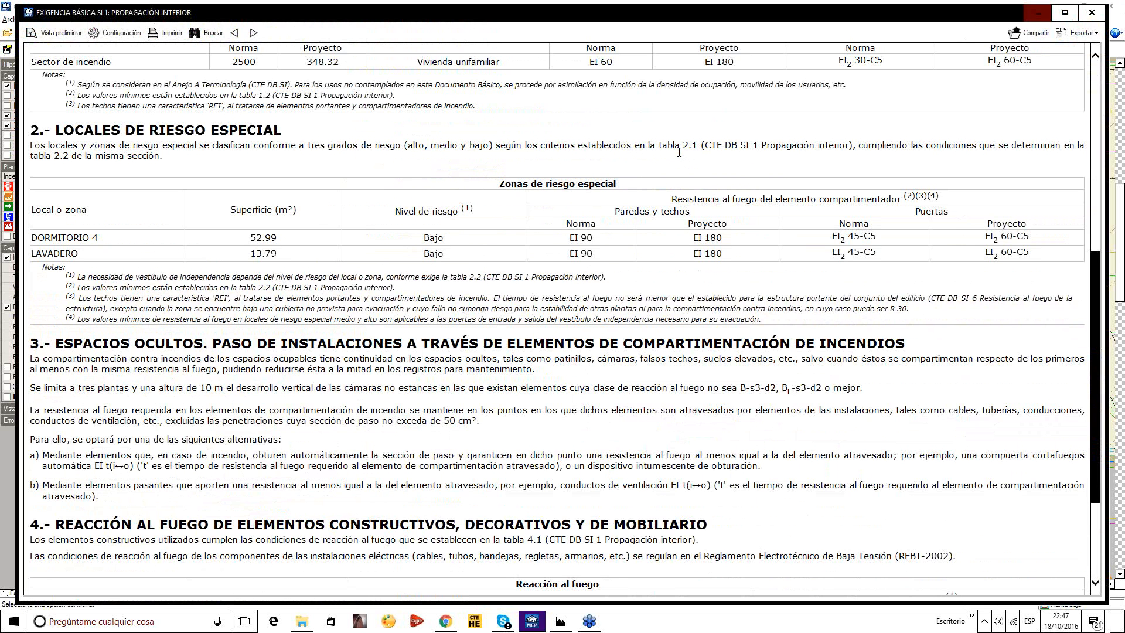
pyautogui.click(1091, 12)
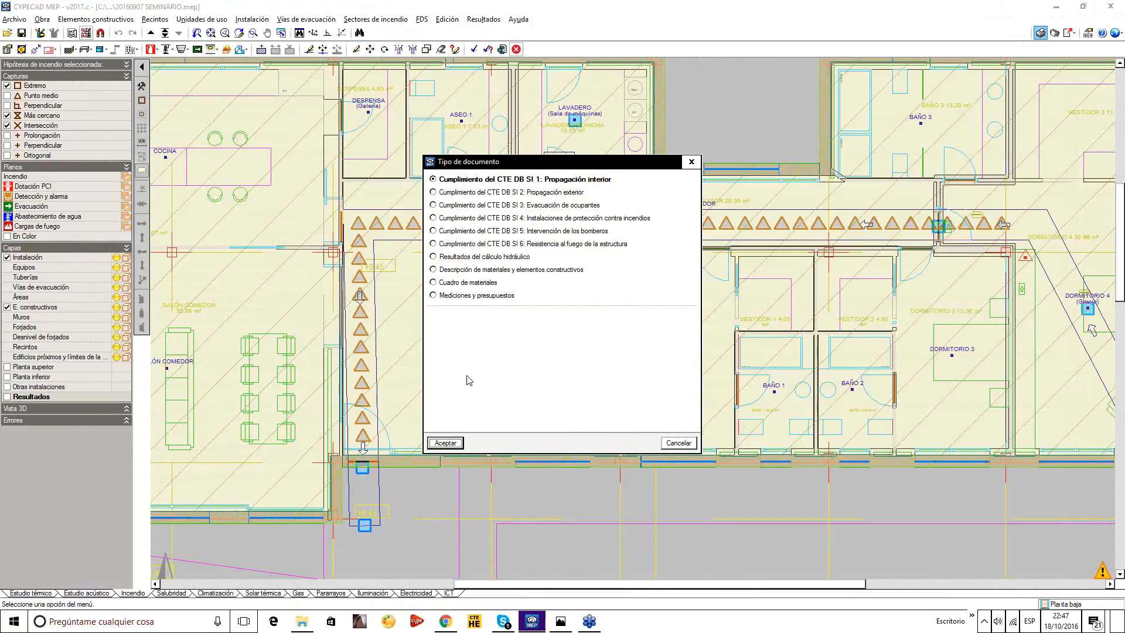
pyautogui.click(691, 161)
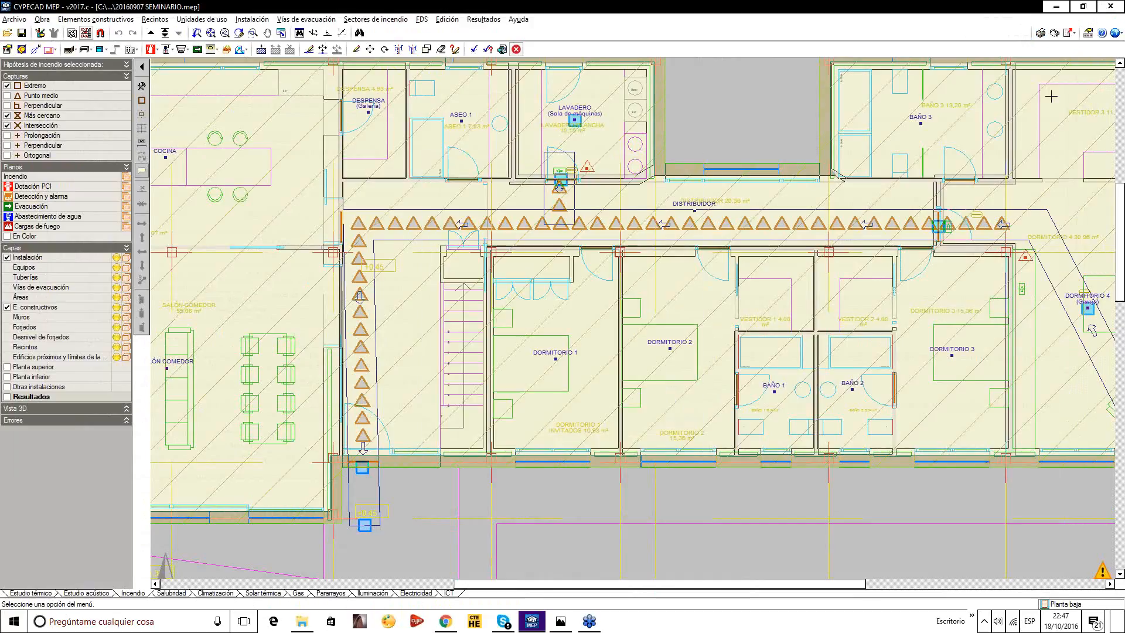
# Add an Incendio drawing of Planta baja only, covering Dotación PCI, Detección y alarma, Evacuación, Abastecimiento de agua and Cargas de fuego.
pyautogui.click(1054, 32)
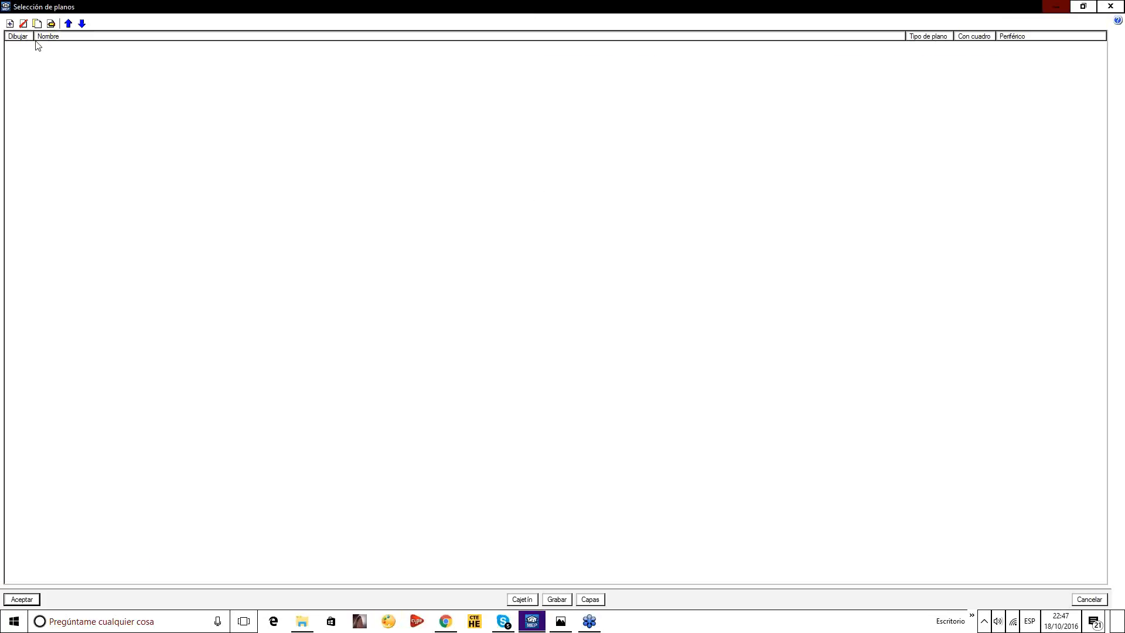
pyautogui.click(10, 24)
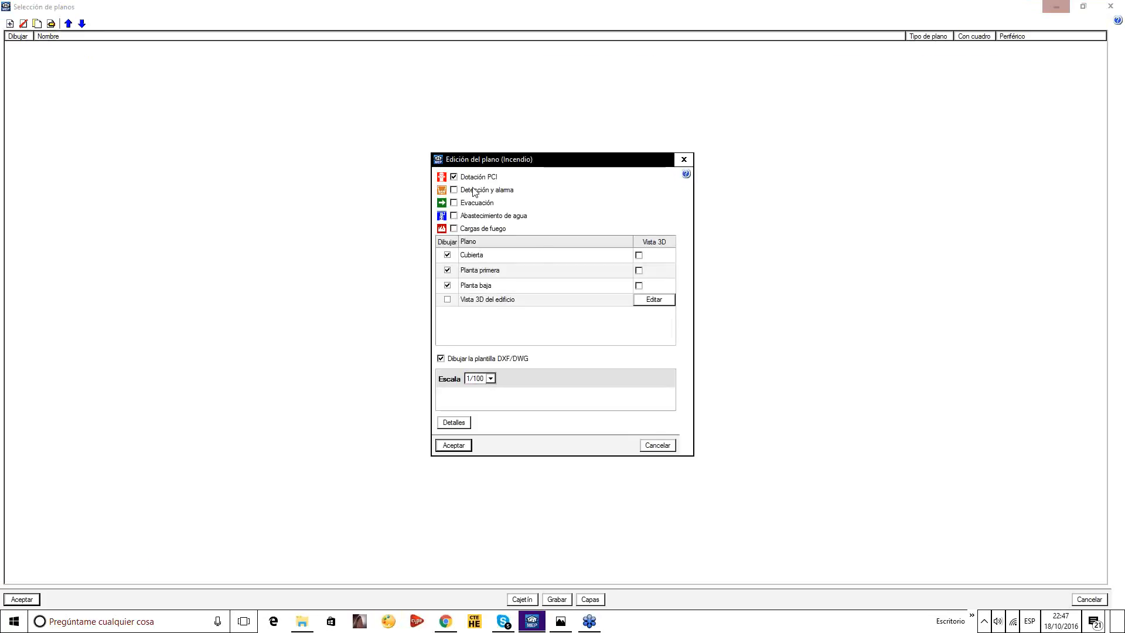
pyautogui.click(474, 192)
pyautogui.click(447, 254)
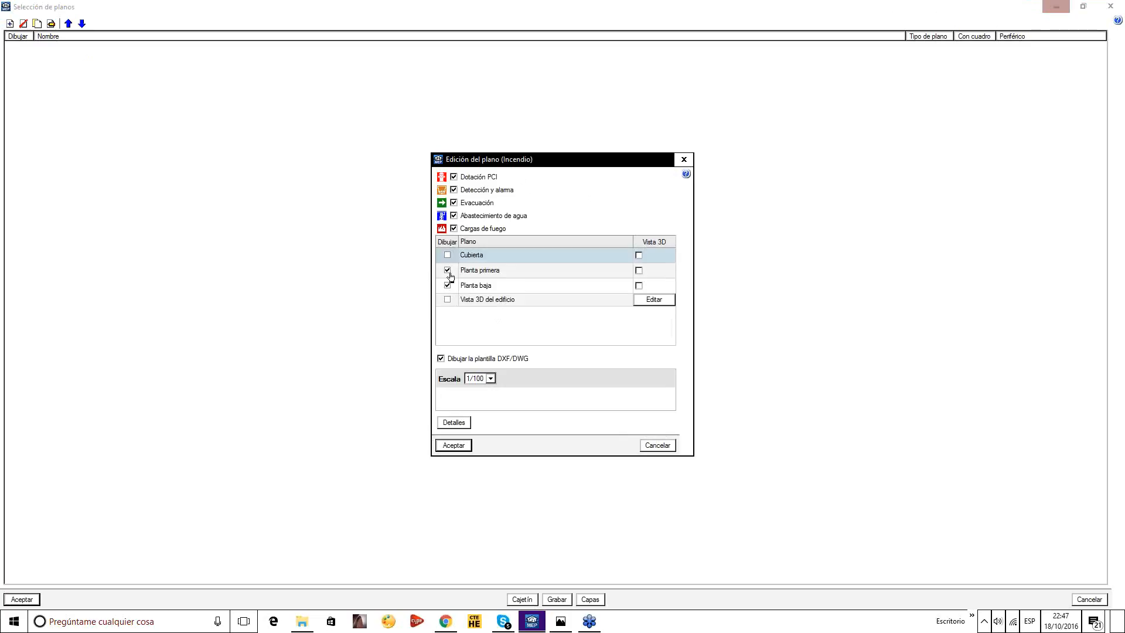
pyautogui.click(448, 270)
pyautogui.click(459, 447)
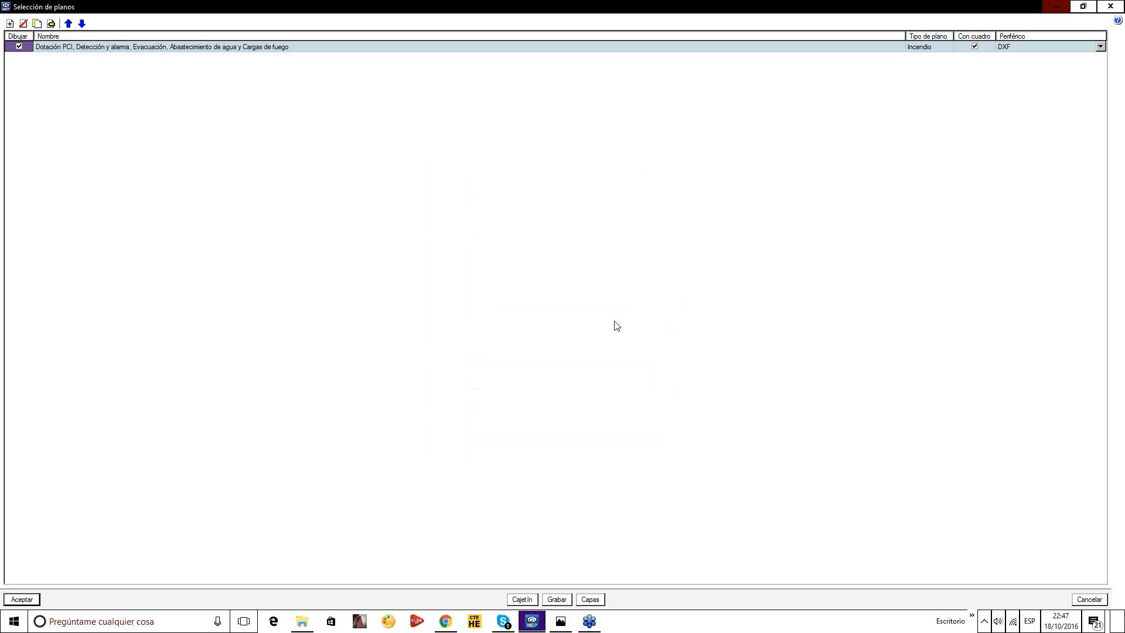
# Set the drawing's output to DWG, compose the sheet and show all of its drawings in detail.
pyautogui.click(1100, 47)
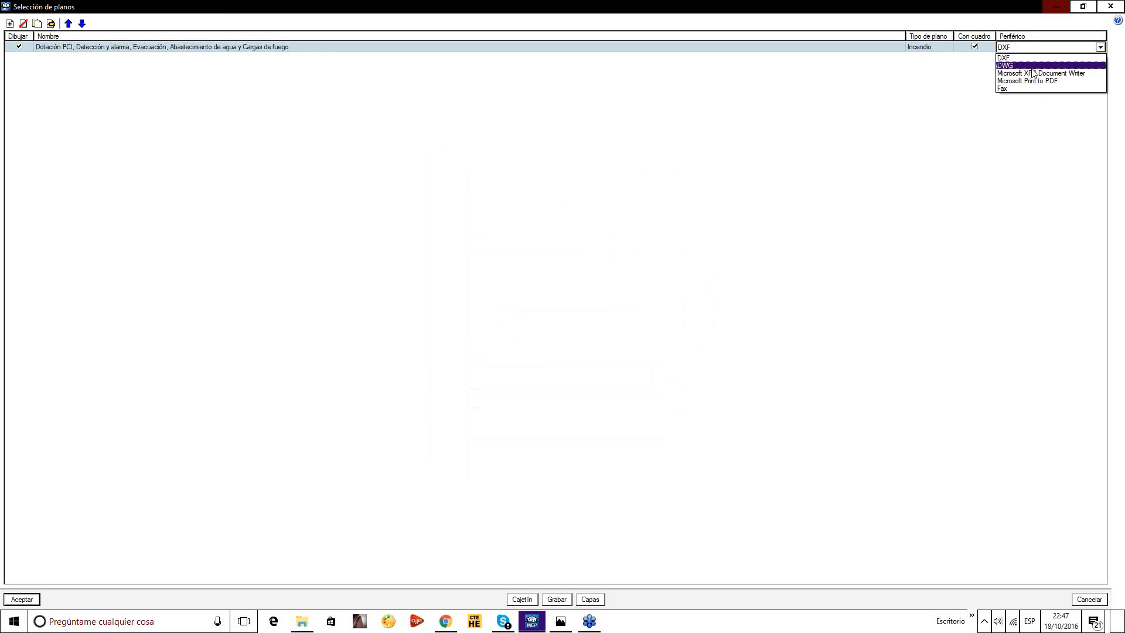
pyautogui.click(1028, 70)
pyautogui.click(30, 601)
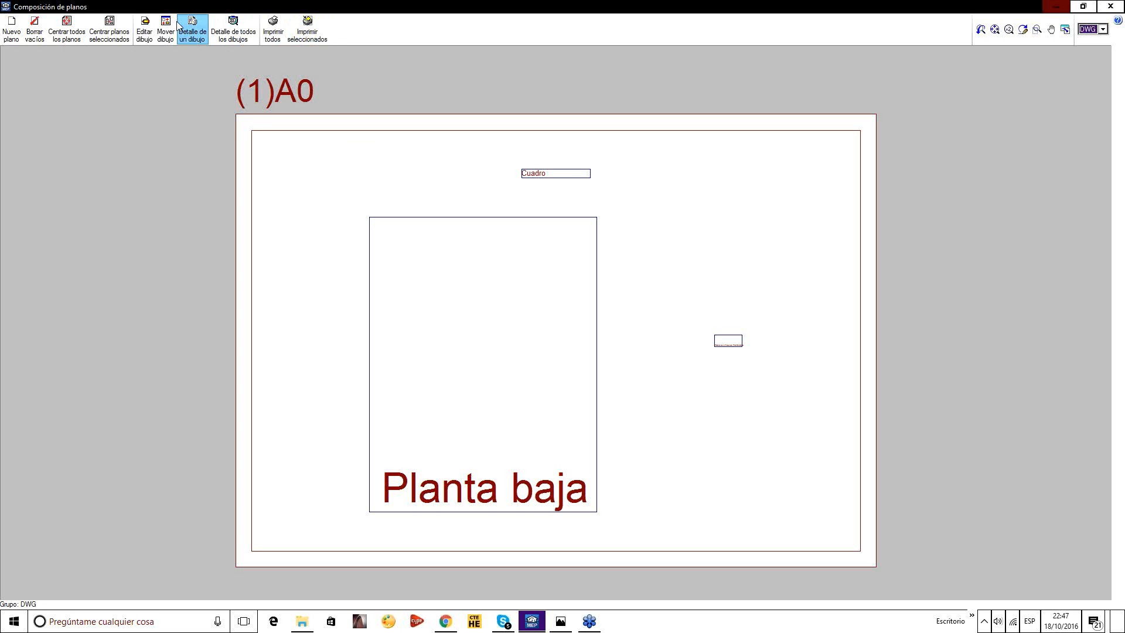
pyautogui.click(233, 31)
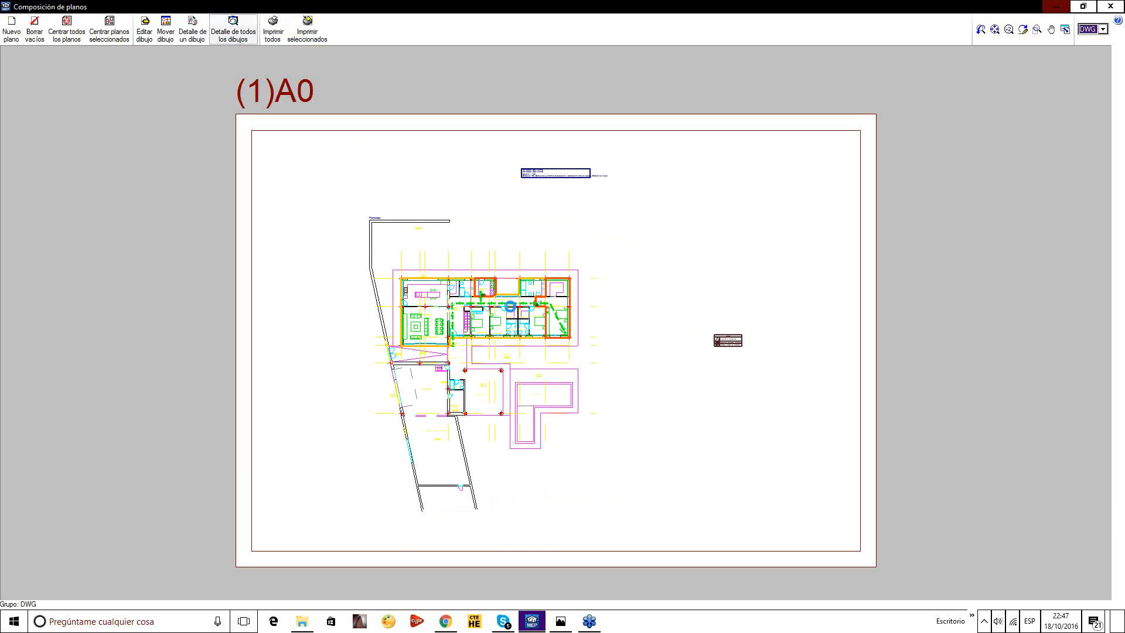
# Examine the evacuation routes, extinguishers, signs, luminaires and sector boundaries on the composed Planta baja fire plan.
pyautogui.scroll(6, 464, 332)
pyautogui.moveTo(455, 362); pyautogui.dragTo(393, 364, button='middle')
pyautogui.scroll(5, 548, 186)
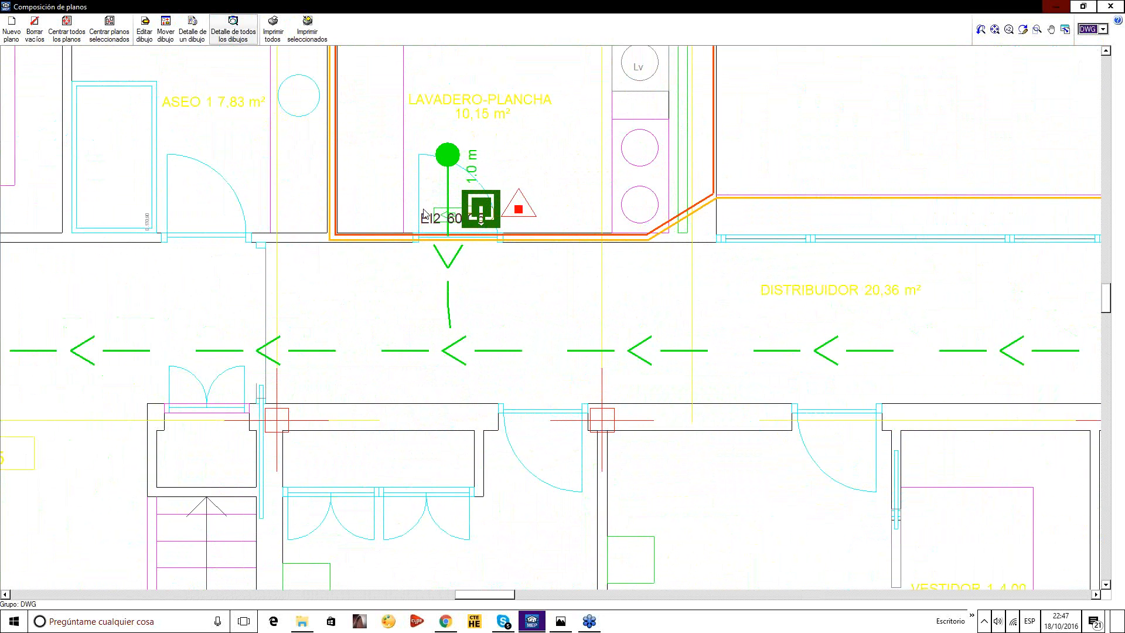
pyautogui.scroll(-3, 438, 228)
pyautogui.scroll(3, 445, 234)
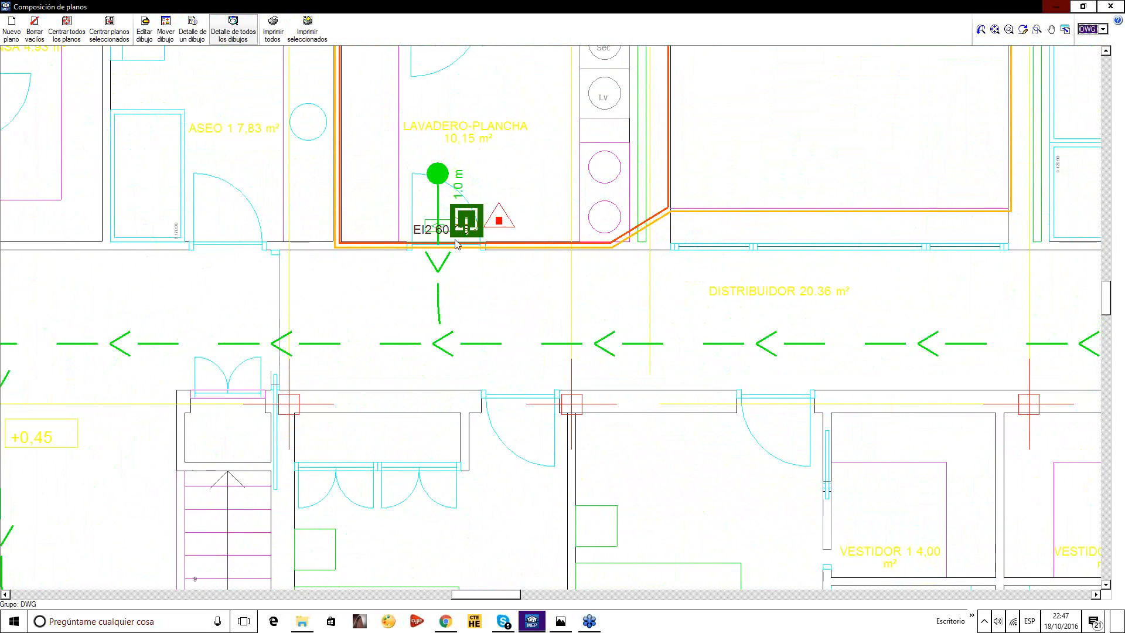
pyautogui.scroll(1, 456, 244)
pyautogui.scroll(-10, 441, 198)
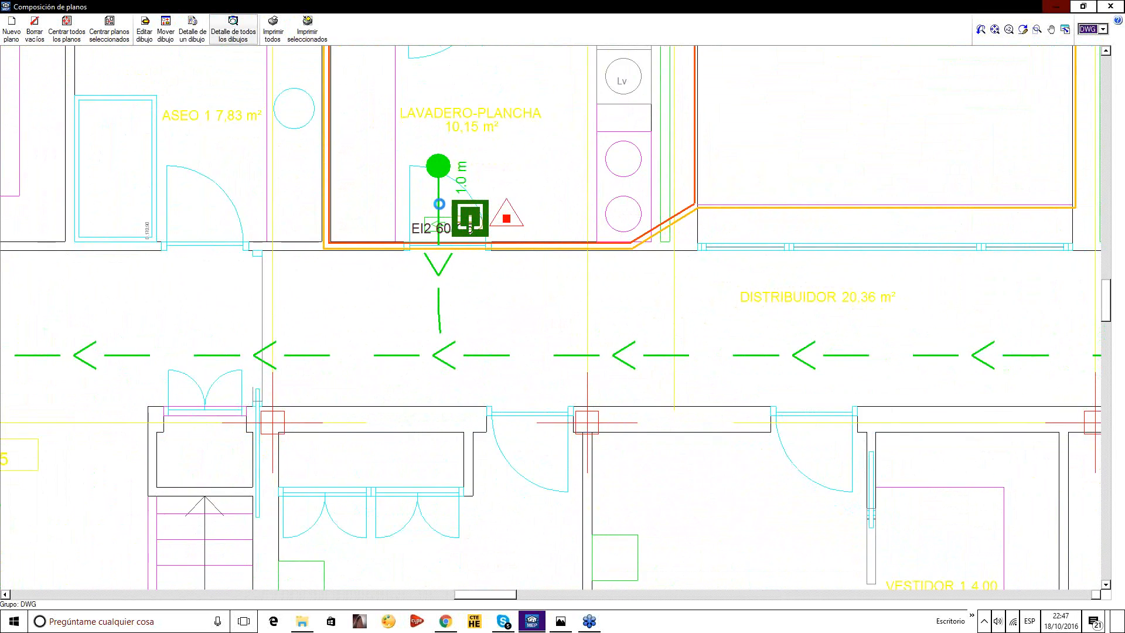
pyautogui.moveTo(819, 315); pyautogui.dragTo(683, 267, button='middle')
pyautogui.scroll(1, 723, 209)
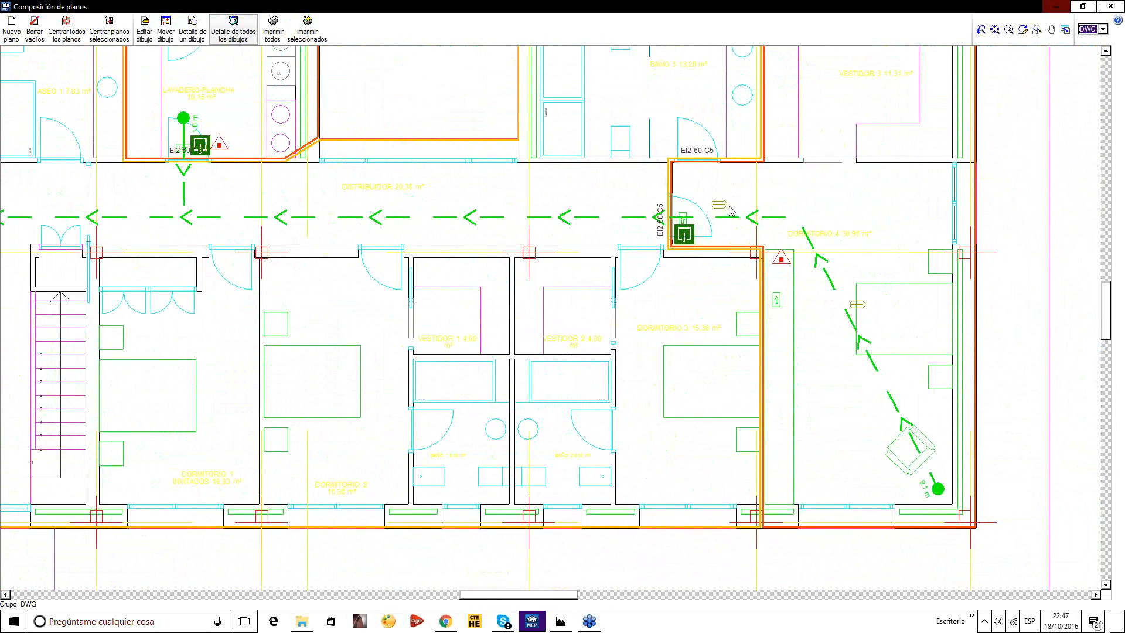
pyautogui.scroll(-5, 640, 246)
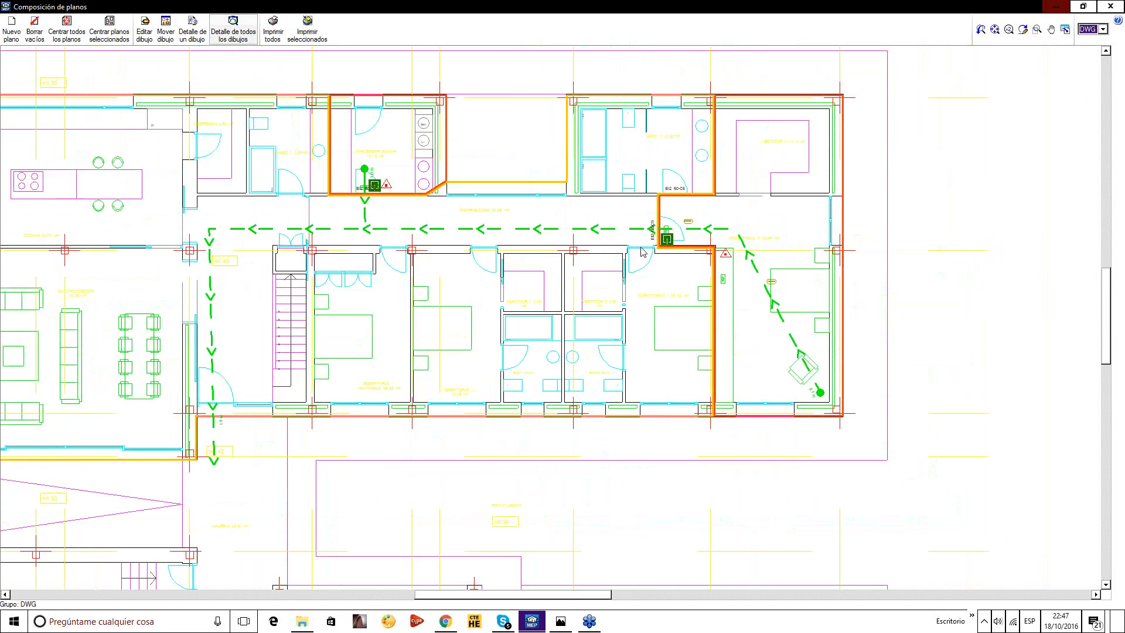
# Examine the equipment symbol legend and the overall layout of the composed Planta baja fire plan.
pyautogui.moveTo(809, 327); pyautogui.dragTo(431, 218, button='middle')
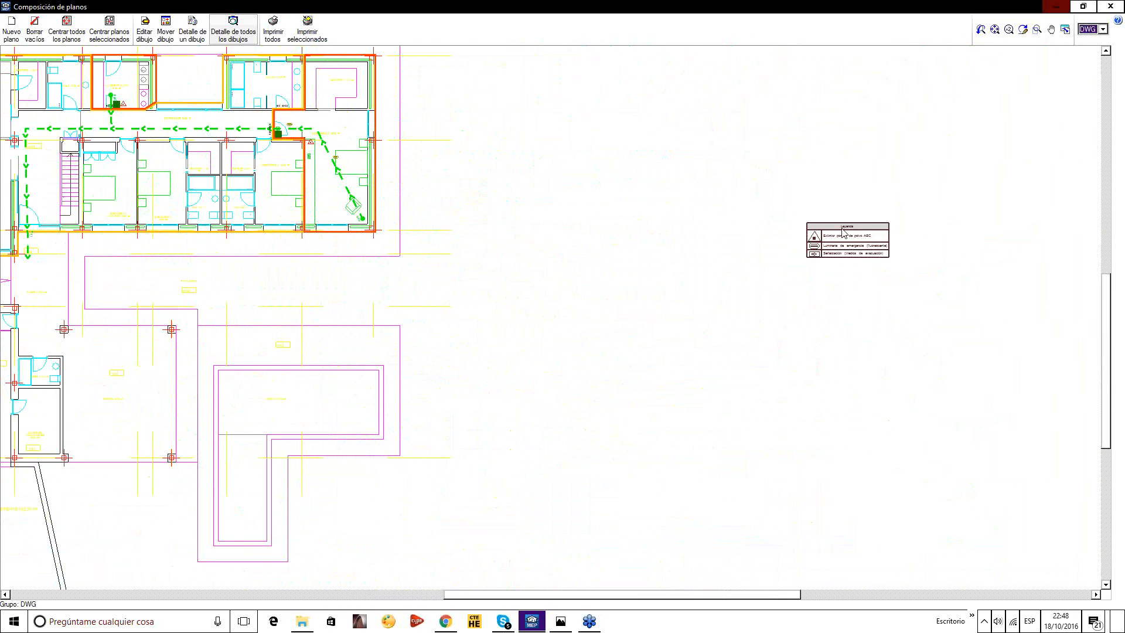
pyautogui.scroll(-3, 843, 233)
pyautogui.moveTo(651, 196); pyautogui.dragTo(653, 404, button='middle')
pyautogui.scroll(1, 653, 275)
pyautogui.scroll(2, 521, 339)
pyautogui.scroll(2, 537, 394)
pyautogui.moveTo(560, 401); pyautogui.dragTo(405, 286, button='middle')
pyautogui.scroll(-3, 393, 260)
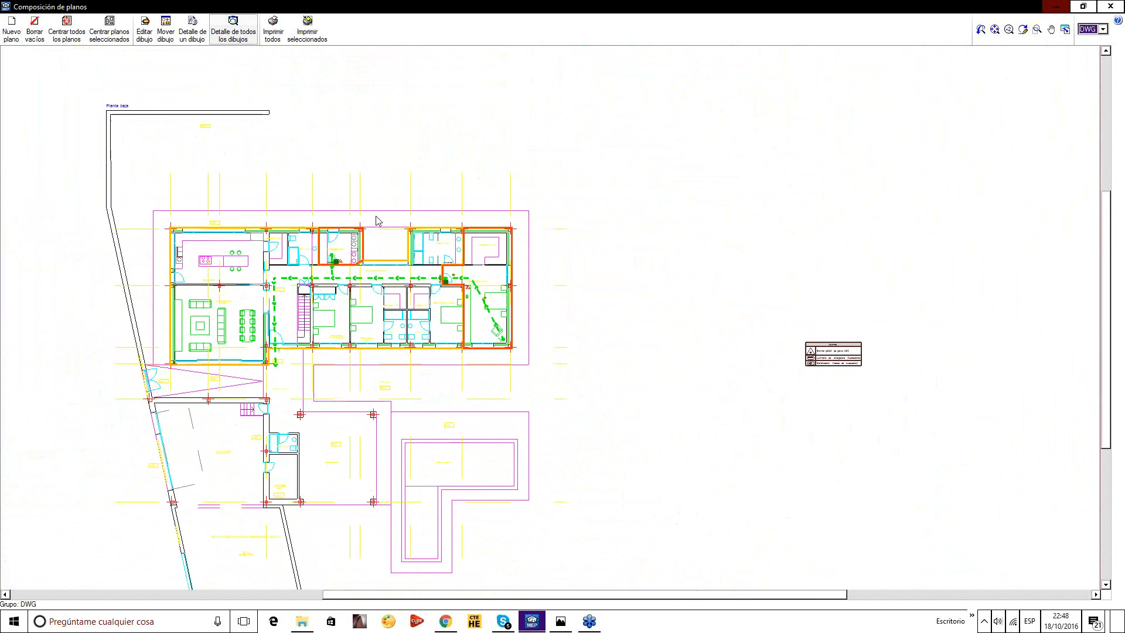
pyautogui.scroll(3, 376, 220)
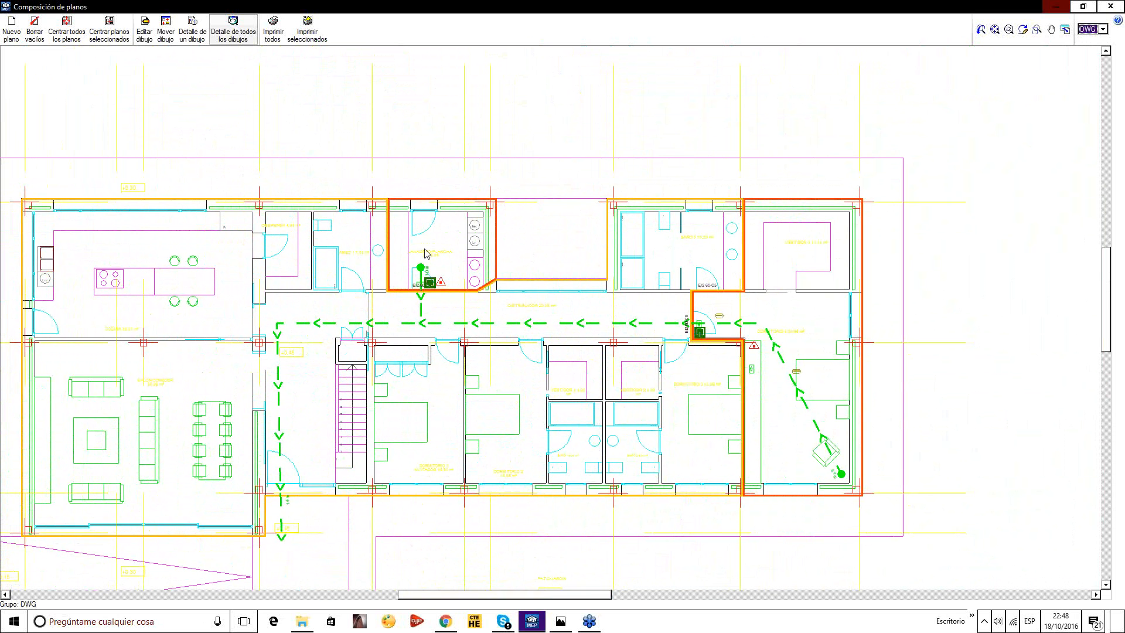
pyautogui.scroll(2, 427, 252)
pyautogui.scroll(-1, 426, 253)
pyautogui.scroll(-3, 427, 254)
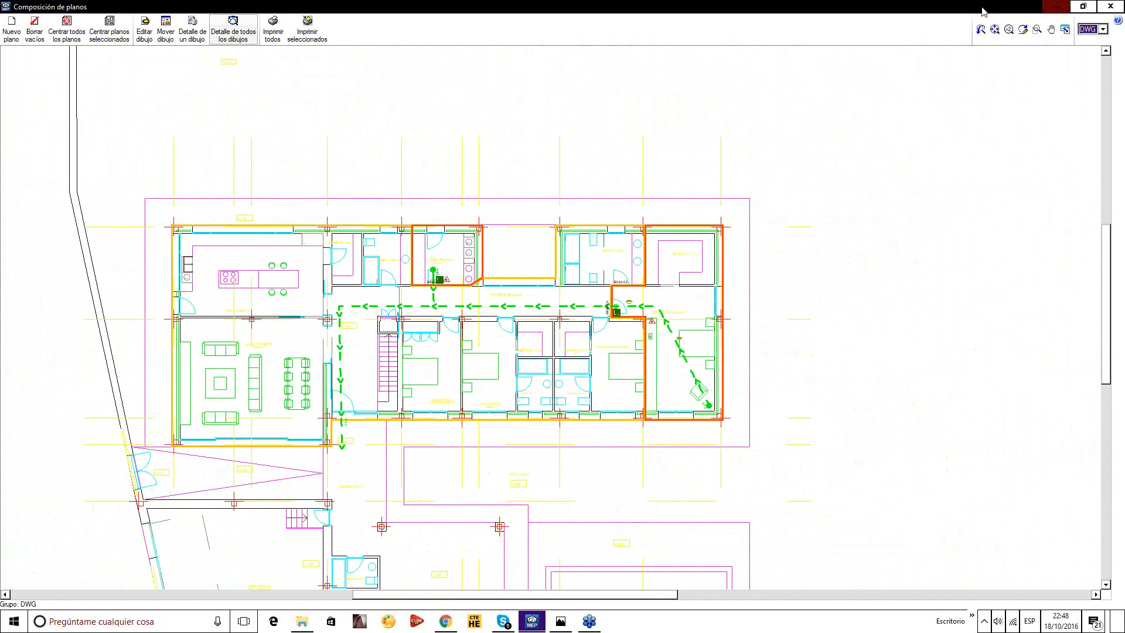
# Close the sheet composition and the drawing selection, and save the project.
pyautogui.click(1111, 7)
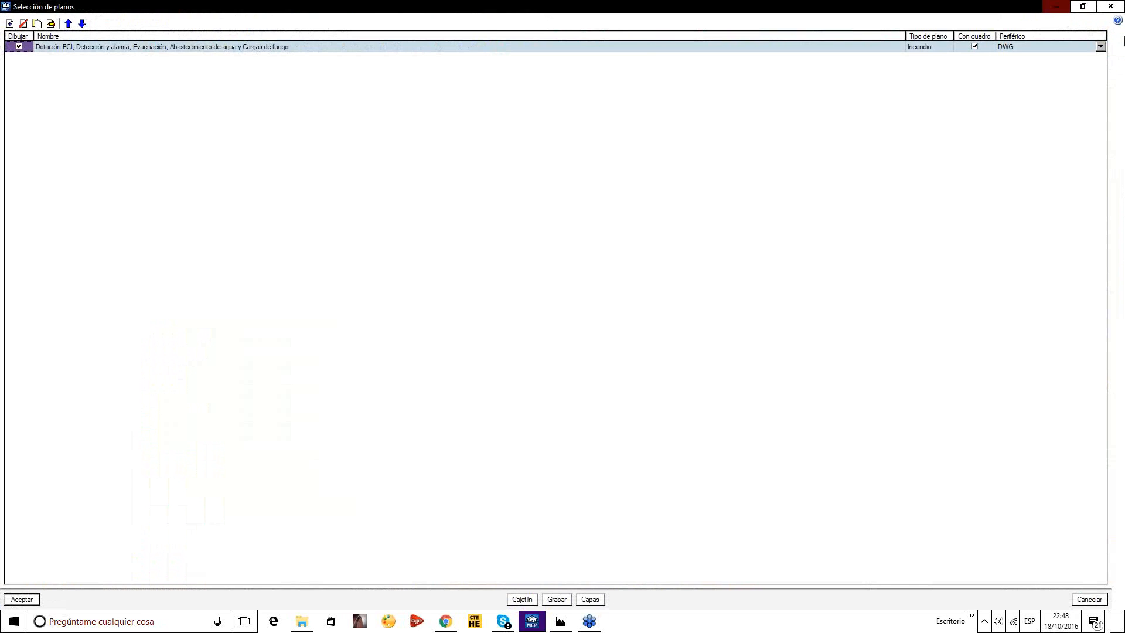
pyautogui.click(1109, 6)
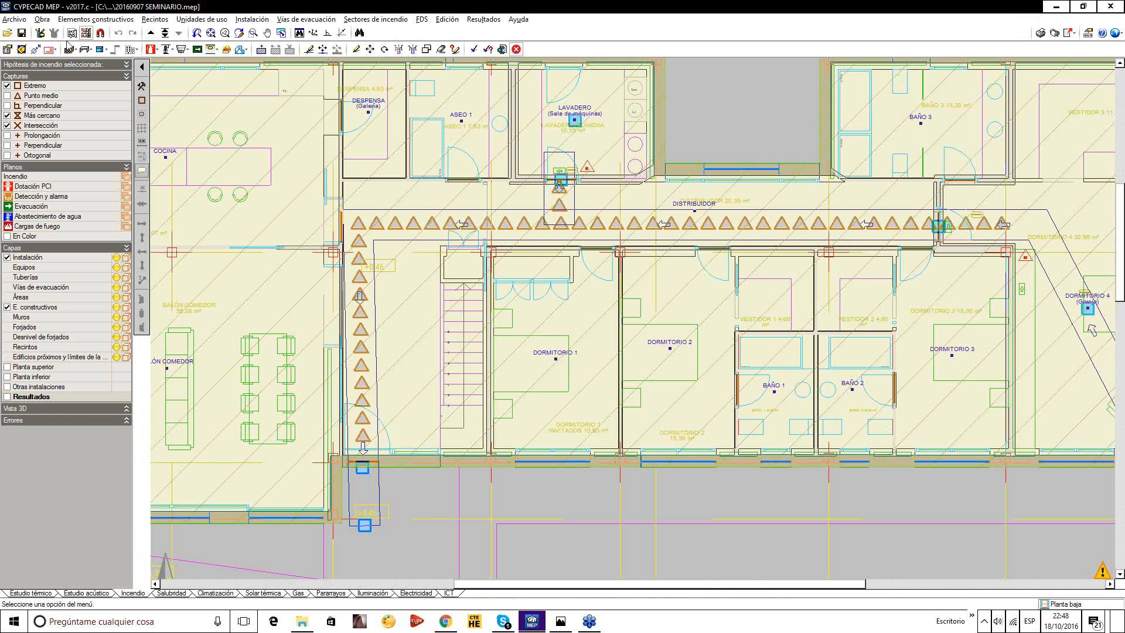
pyautogui.click(21, 34)
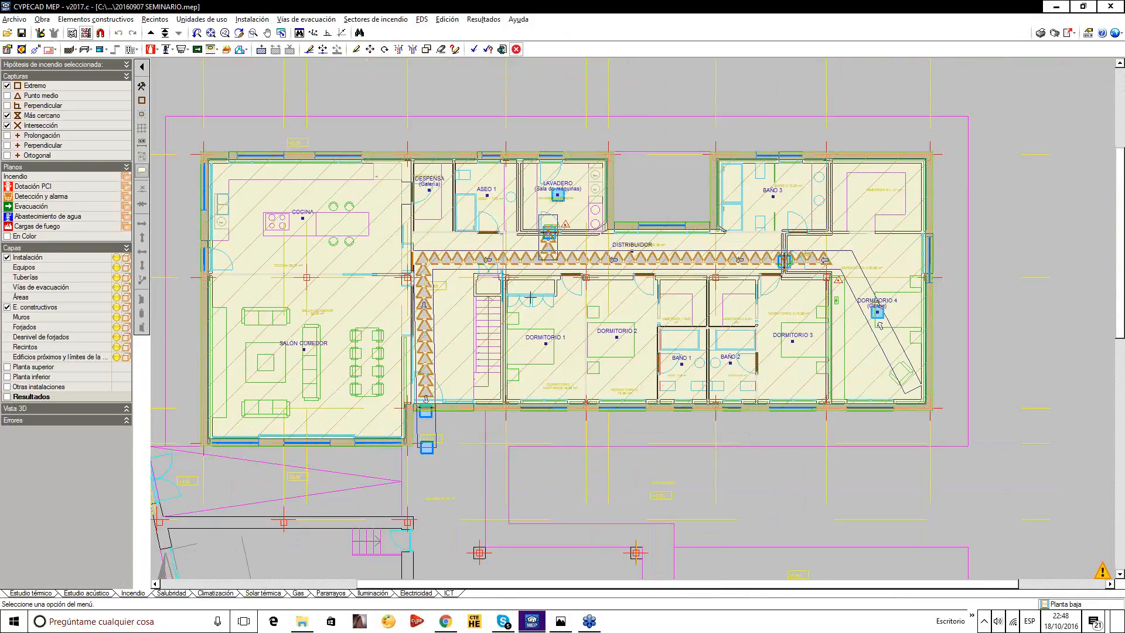
# Review the air-duct and direct-expansion elements available in the Climatización installation, including the in-line centrifugal fan.
pyautogui.scroll(2, 322, 146)
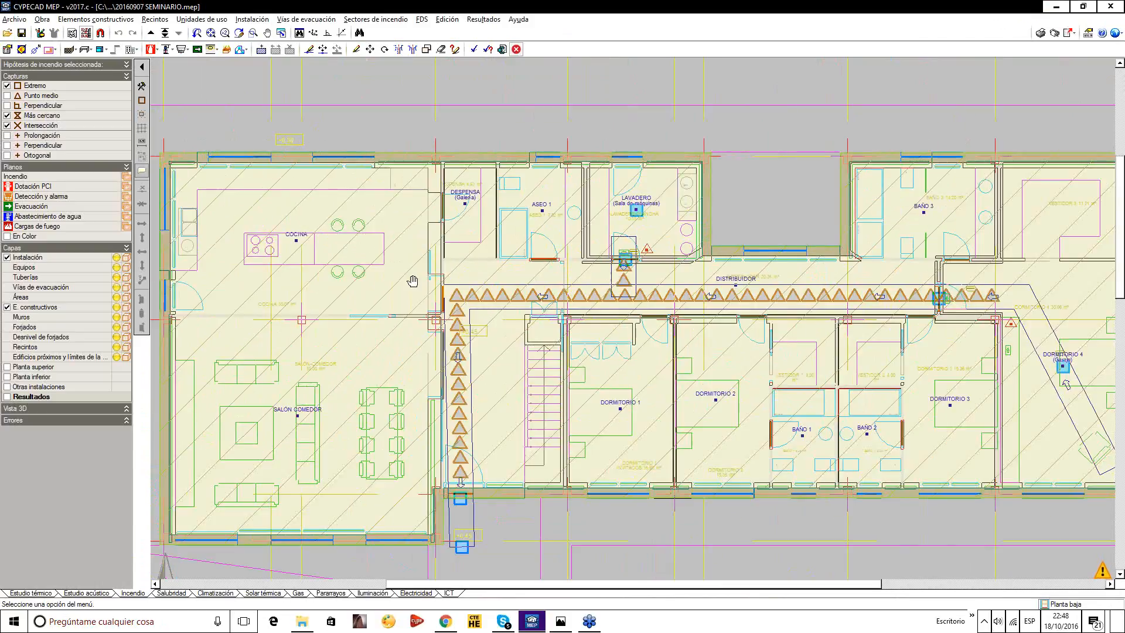
pyautogui.moveTo(412, 281); pyautogui.dragTo(394, 258, button='middle')
pyautogui.click(207, 592)
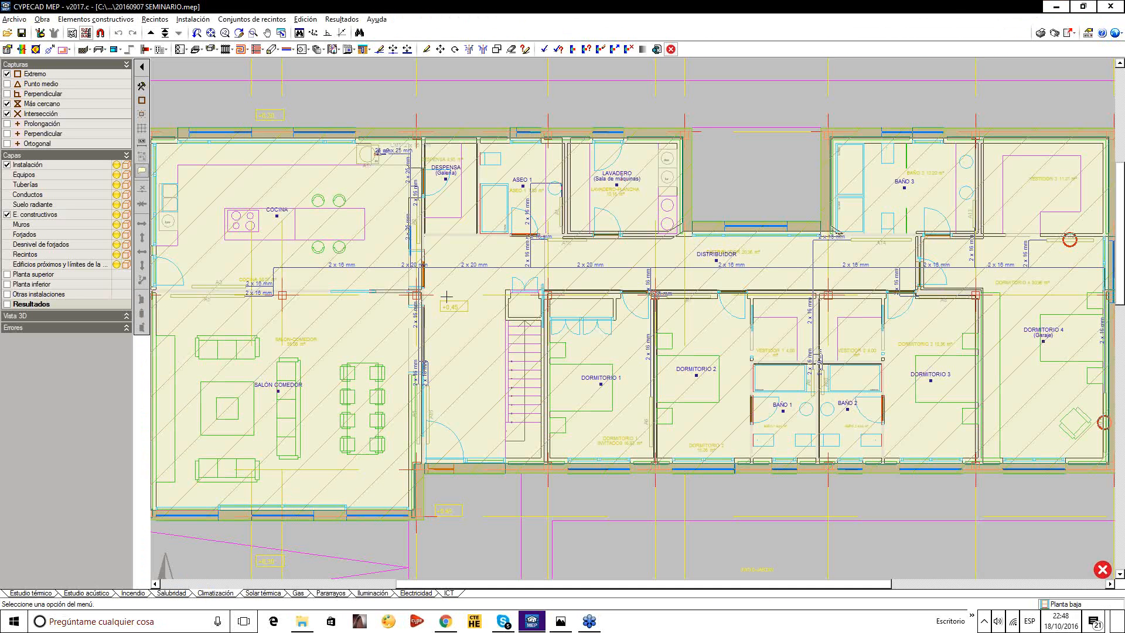
pyautogui.click(271, 49)
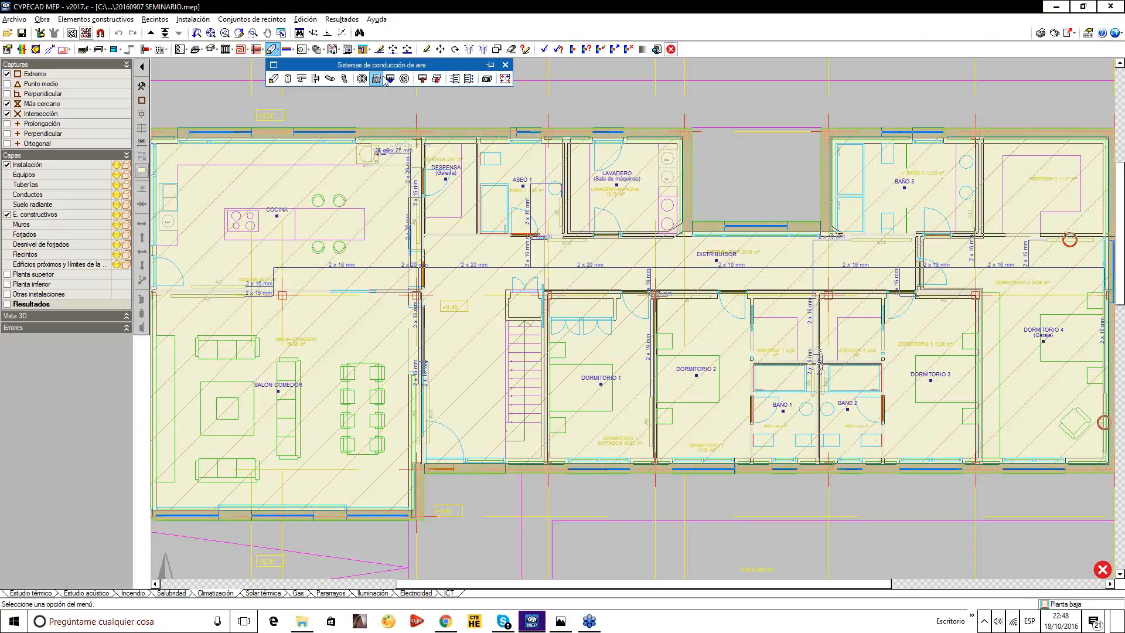
pyautogui.click(487, 80)
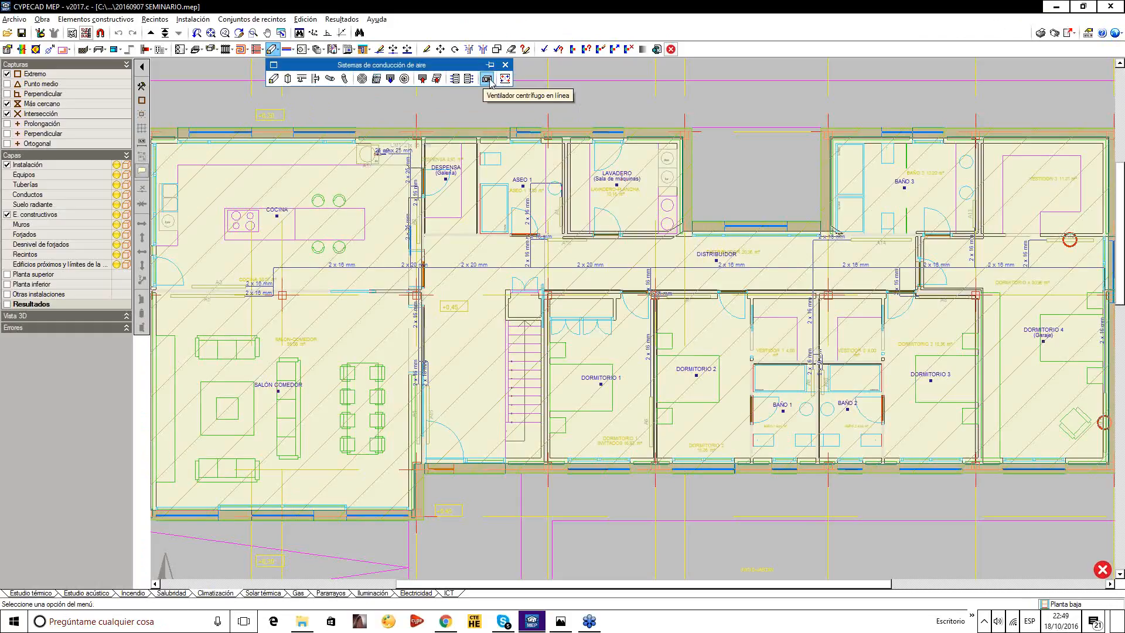
pyautogui.click(302, 50)
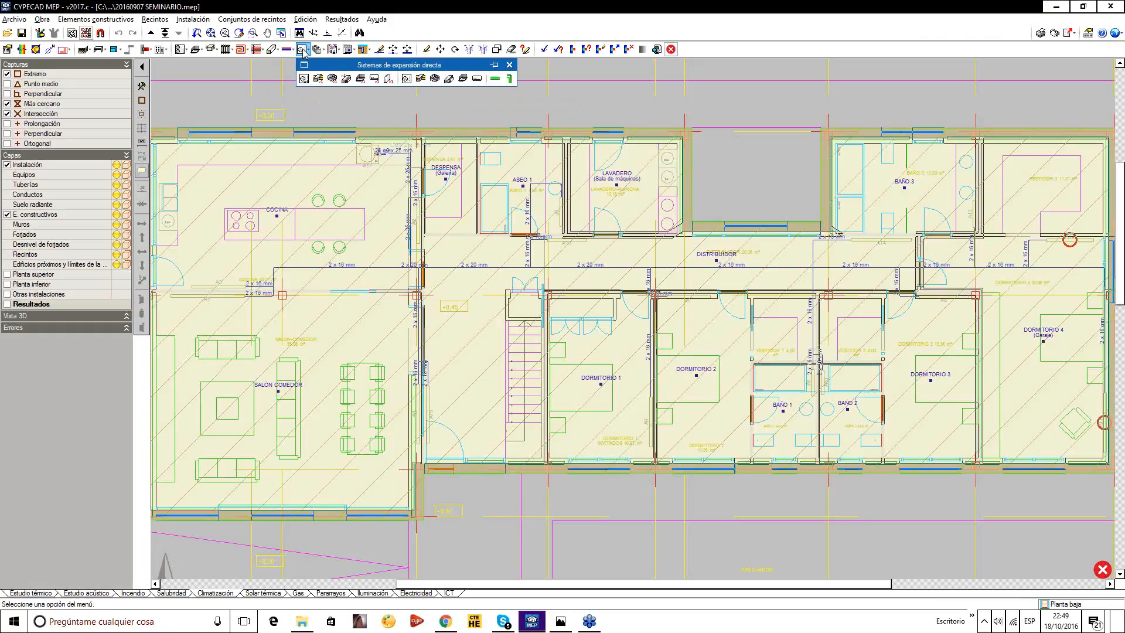
pyautogui.click(272, 51)
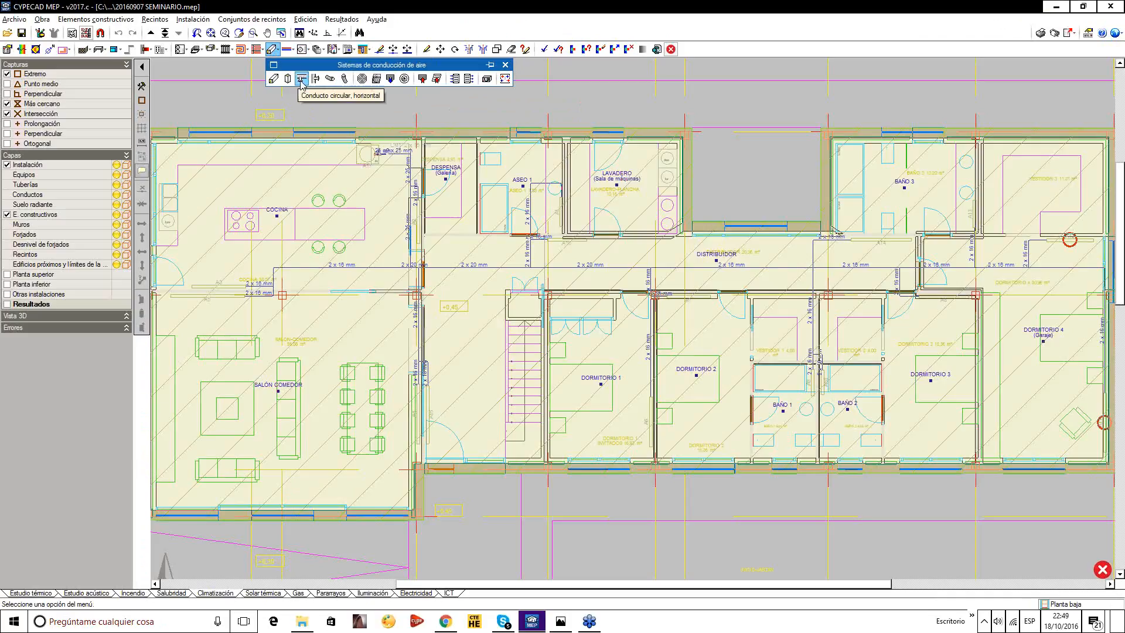
pyautogui.click(505, 65)
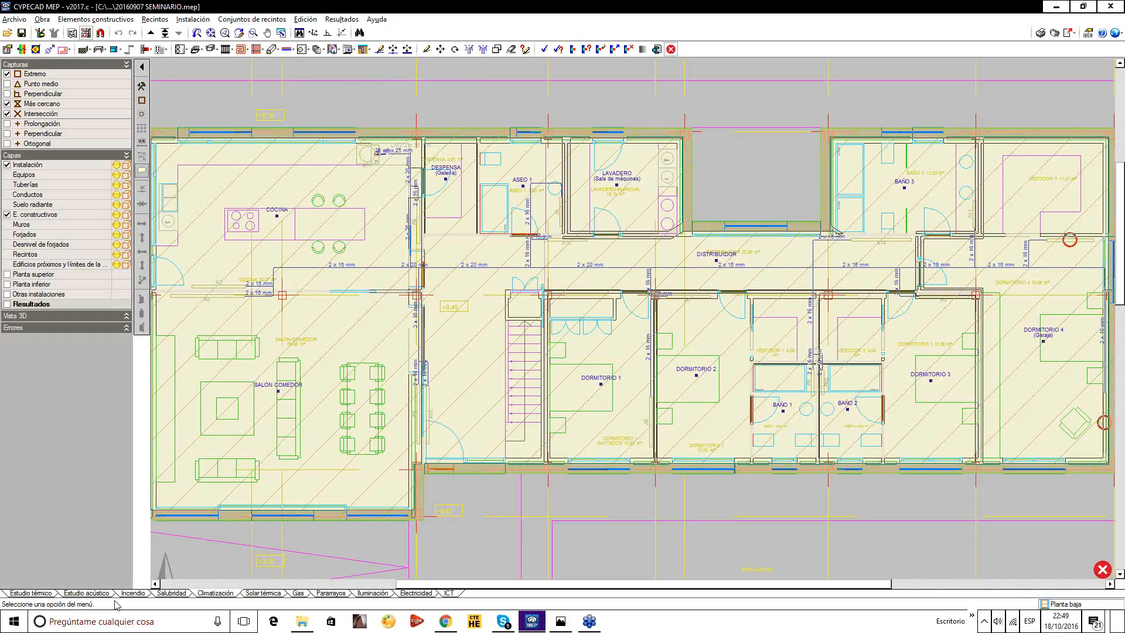
# Return to the Incendio installation and review its detection, alarm, signage and sprinkler distribution elements.
pyautogui.click(138, 593)
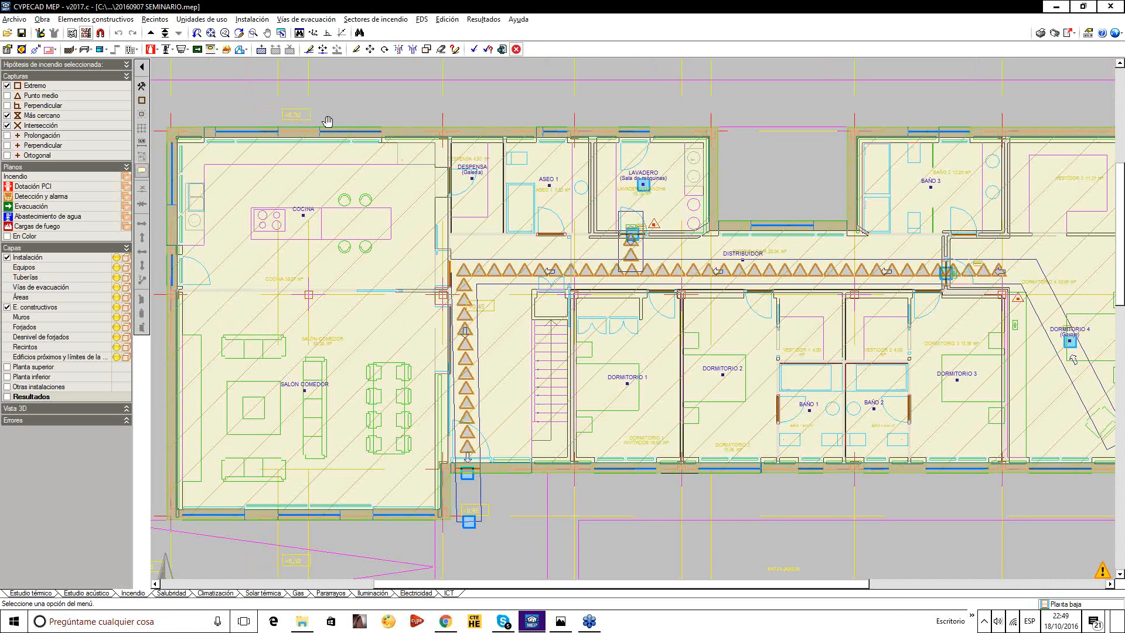
pyautogui.click(252, 19)
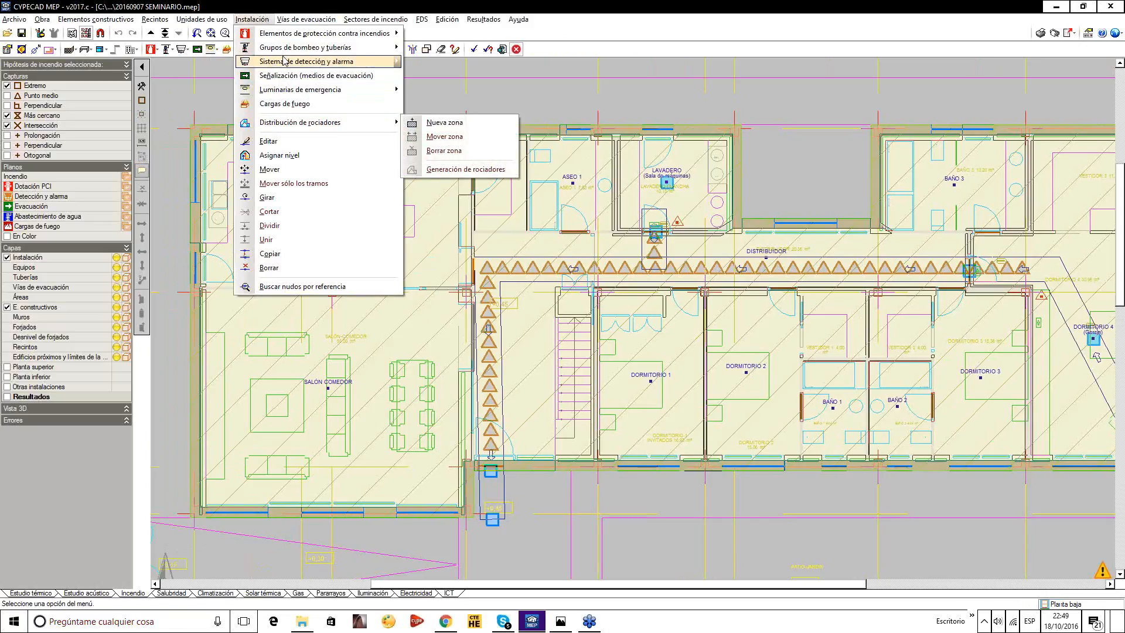
pyautogui.moveTo(284, 62)
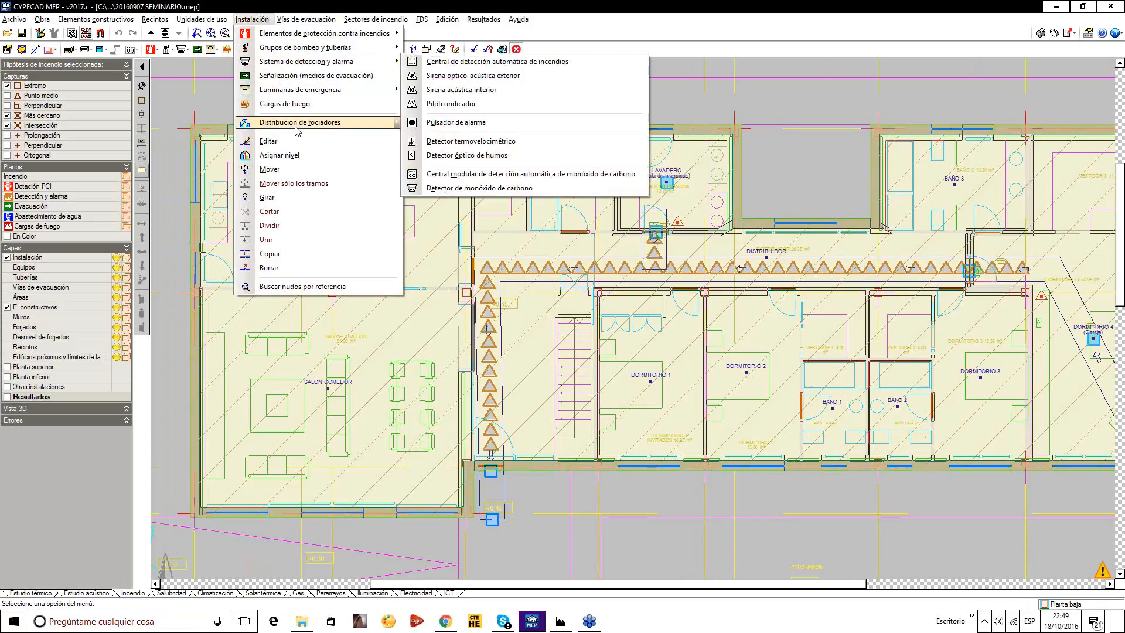
pyautogui.moveTo(246, 36)
pyautogui.moveTo(215, 22)
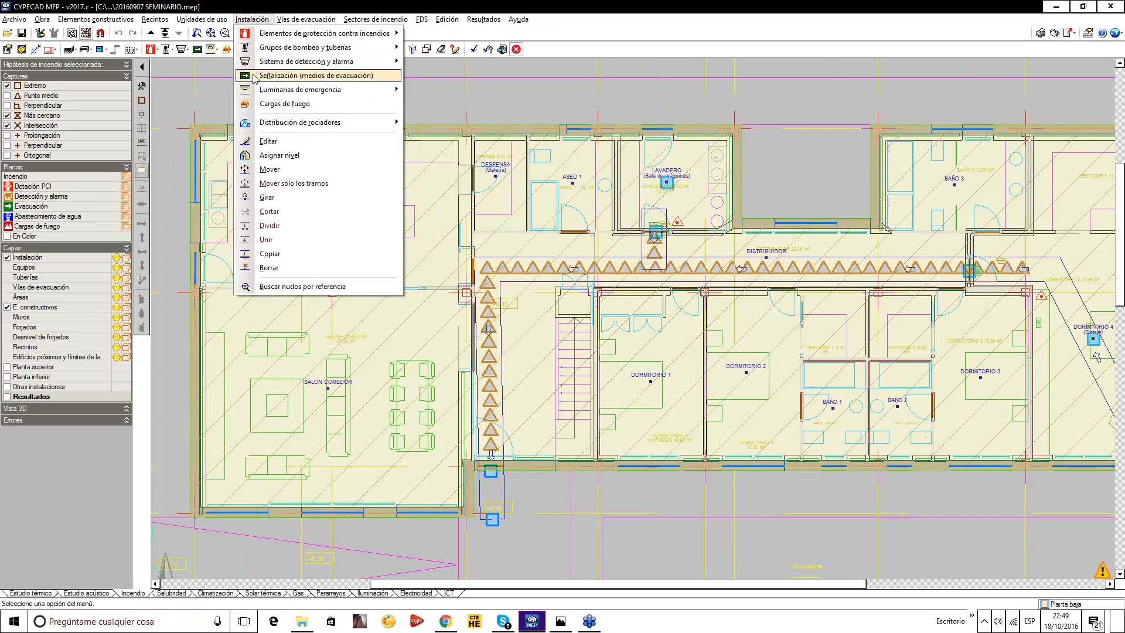
pyautogui.click(612, 37)
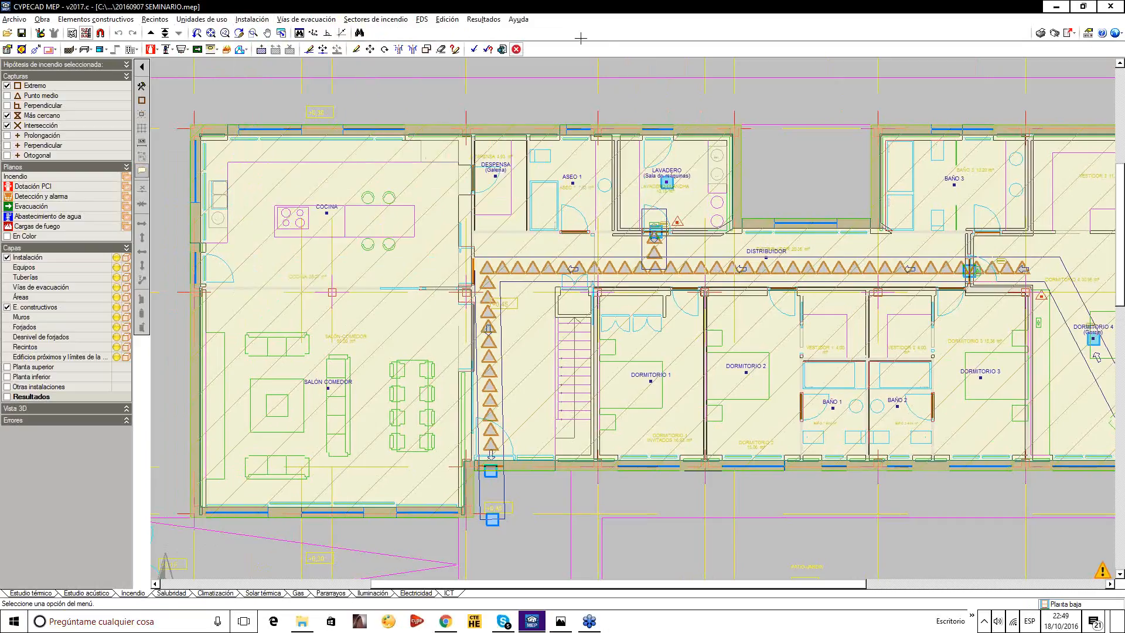
# Compare the air-duct elements of Climatización with the HS 3 ventilation elements of Salubridad, including the kitchen extractors and garage fans.
pyautogui.click(202, 594)
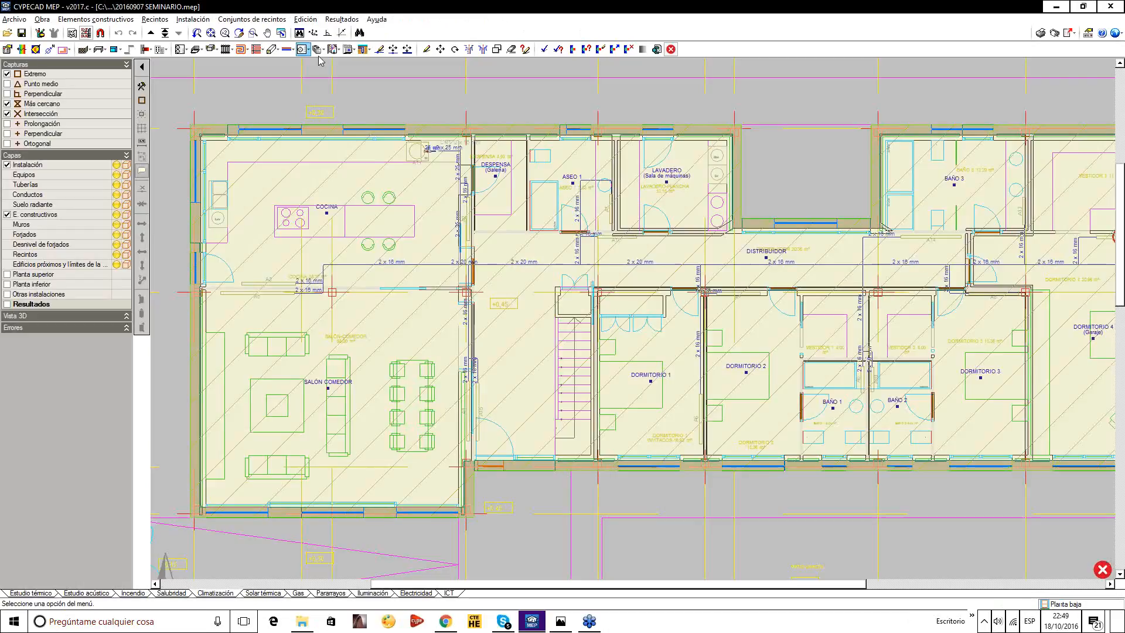
pyautogui.scroll(1, 397, 207)
pyautogui.moveTo(396, 207); pyautogui.dragTo(443, 214, button='middle')
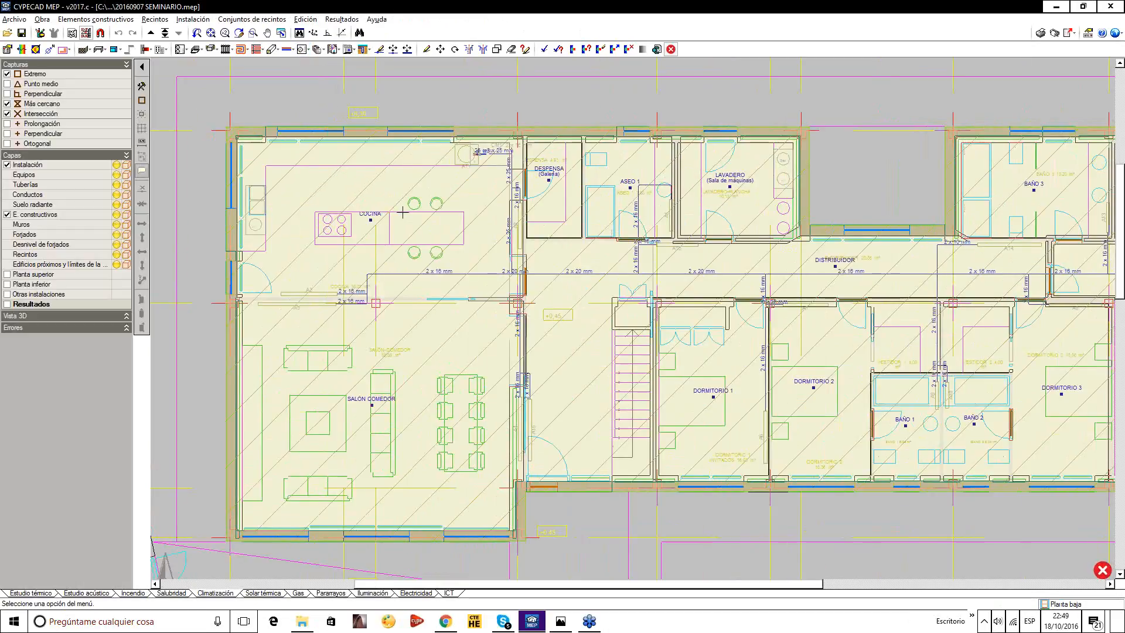
pyautogui.click(271, 50)
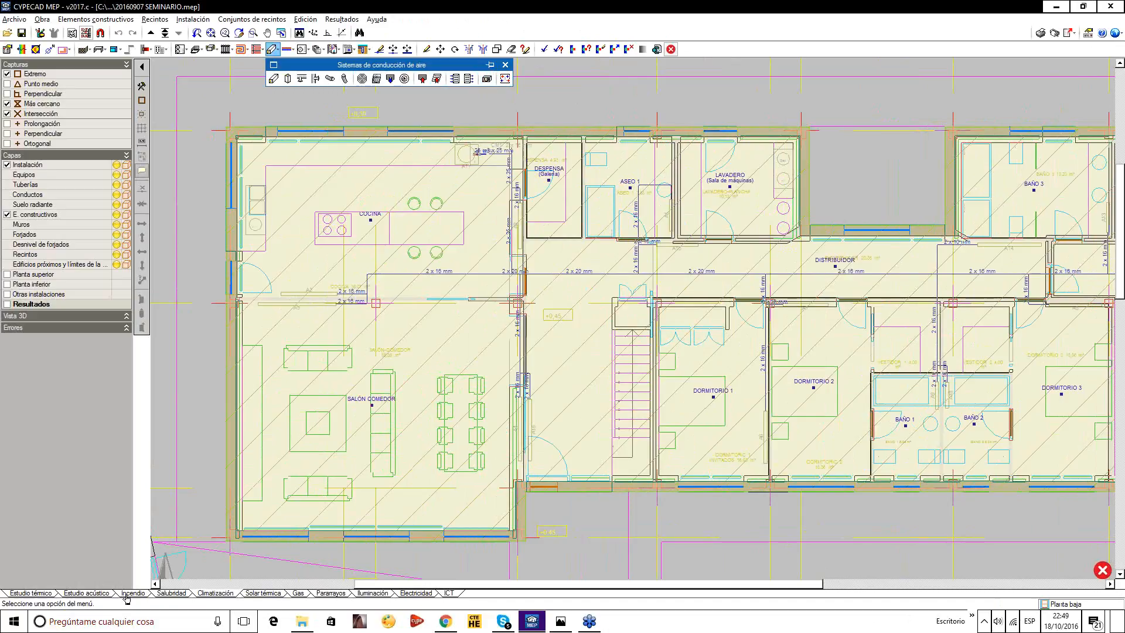
pyautogui.click(163, 594)
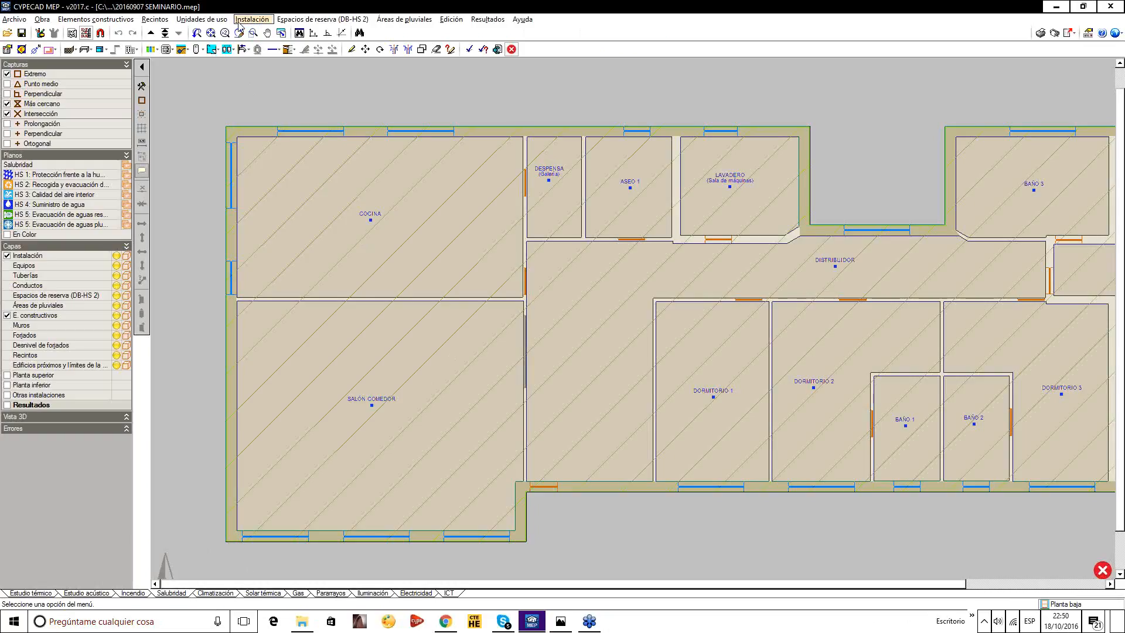
pyautogui.click(258, 20)
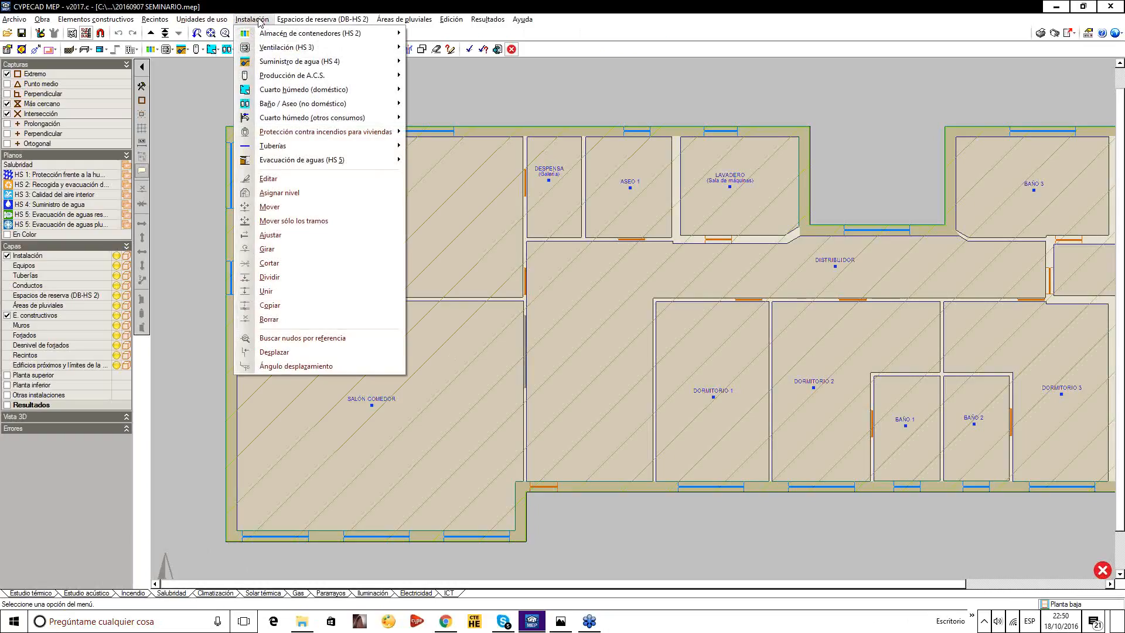
pyautogui.moveTo(281, 48)
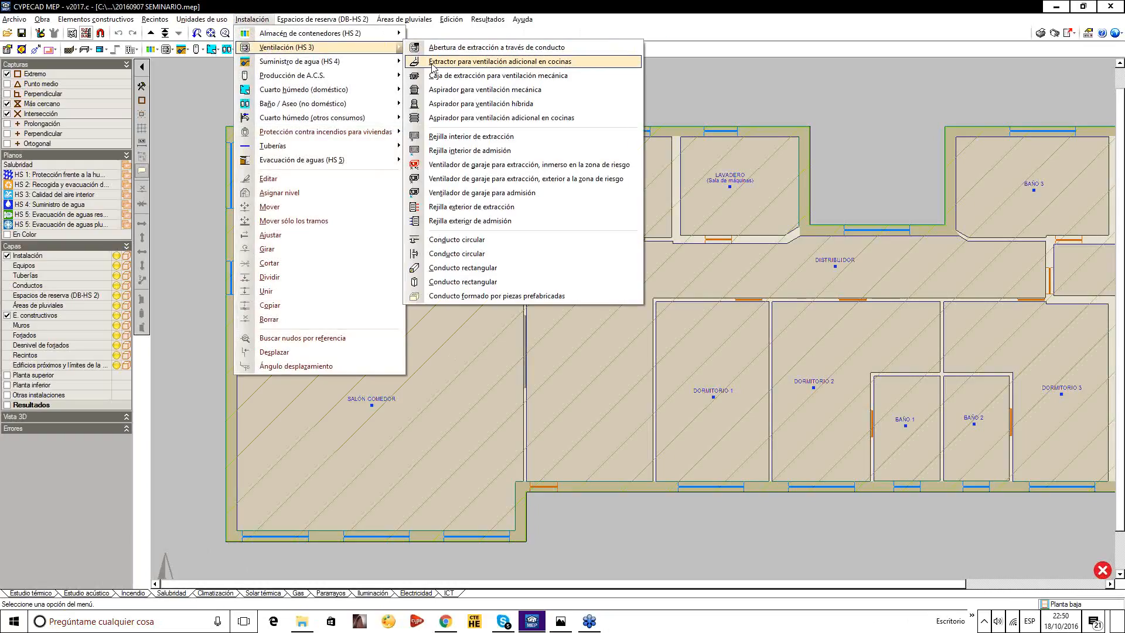
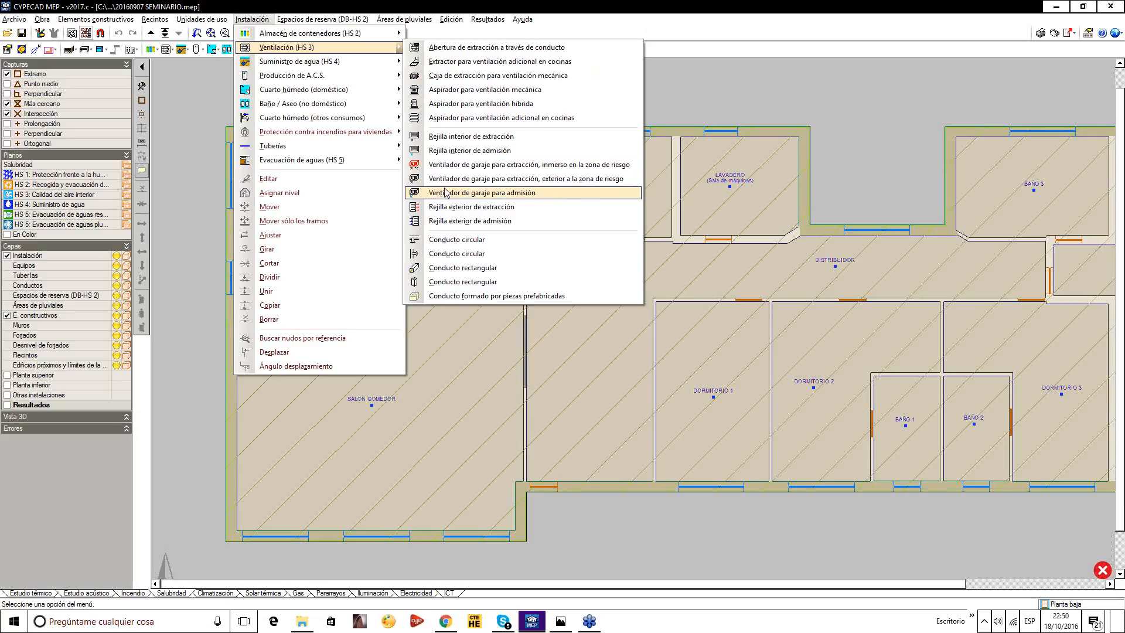
pyautogui.click(679, 27)
# Examine the garage room Dormitorio 4 and the rest of the ground floor in the Salubridad and Incendio plans.
pyautogui.moveTo(859, 332); pyautogui.dragTo(309, 327, button='middle')
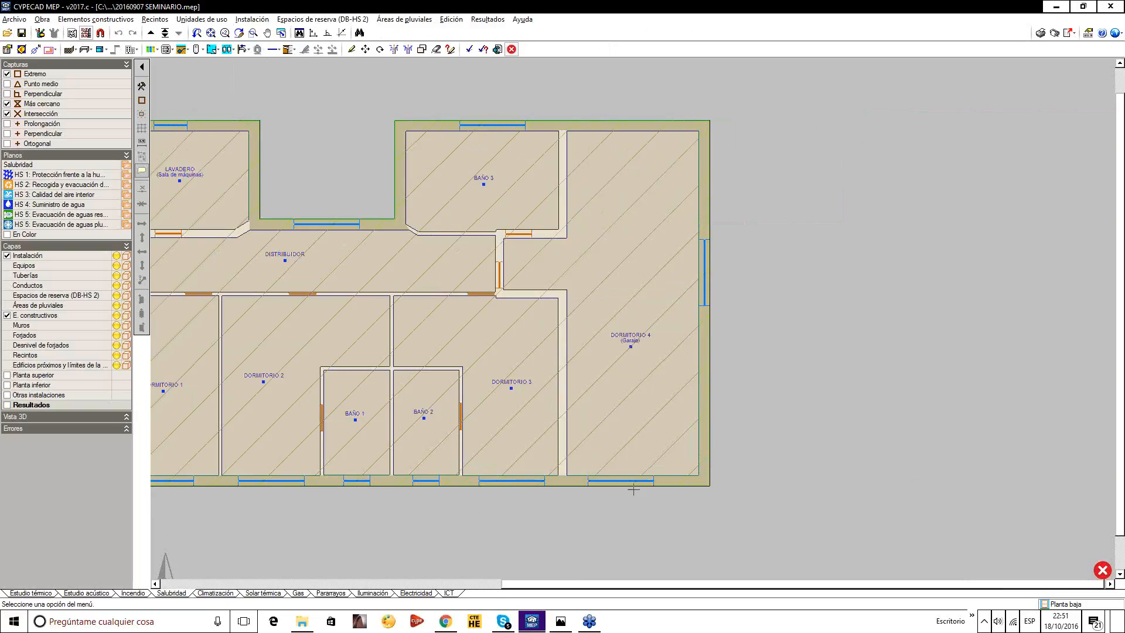
pyautogui.scroll(3, 634, 489)
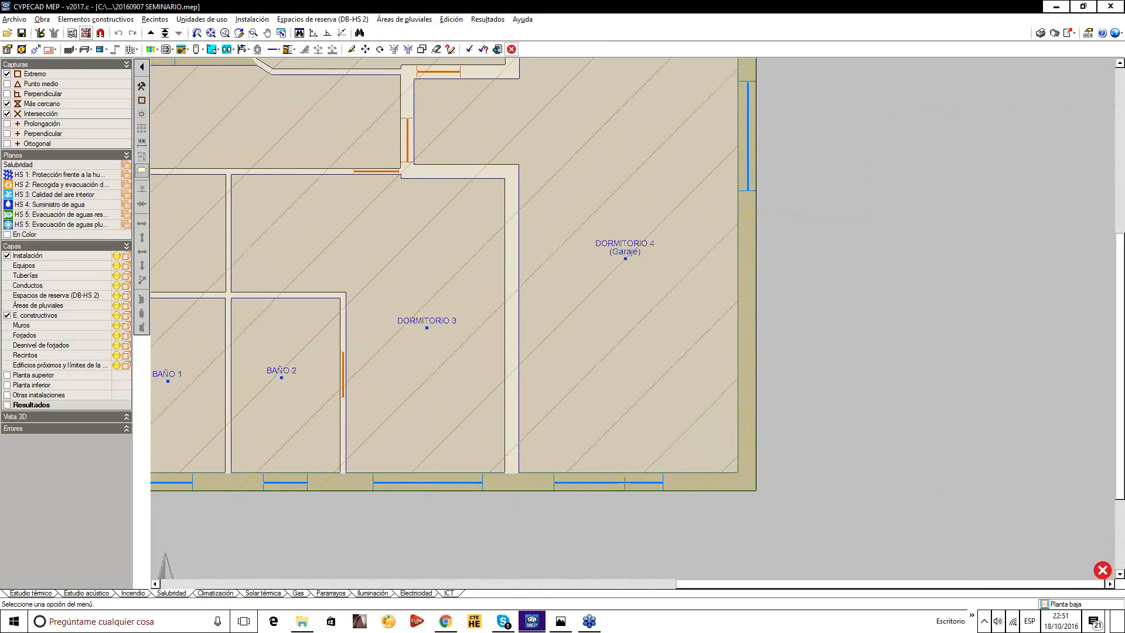
pyautogui.moveTo(644, 480); pyautogui.dragTo(563, 437, button='middle')
pyautogui.scroll(2, 564, 415)
pyautogui.scroll(-2, 598, 436)
pyautogui.scroll(-1, 598, 436)
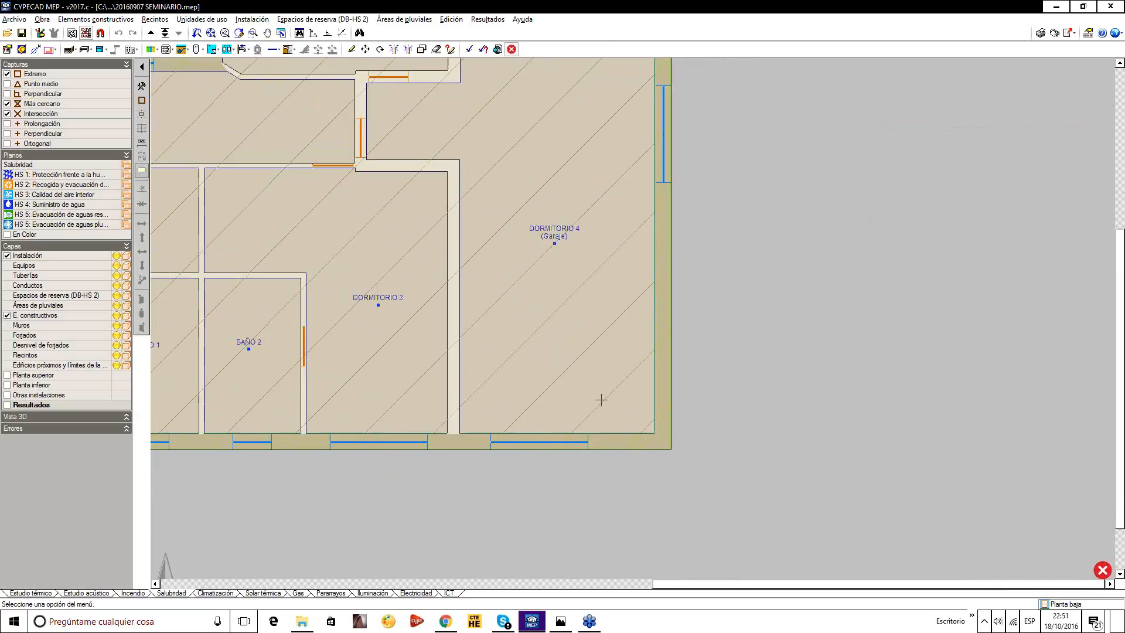
pyautogui.click(133, 592)
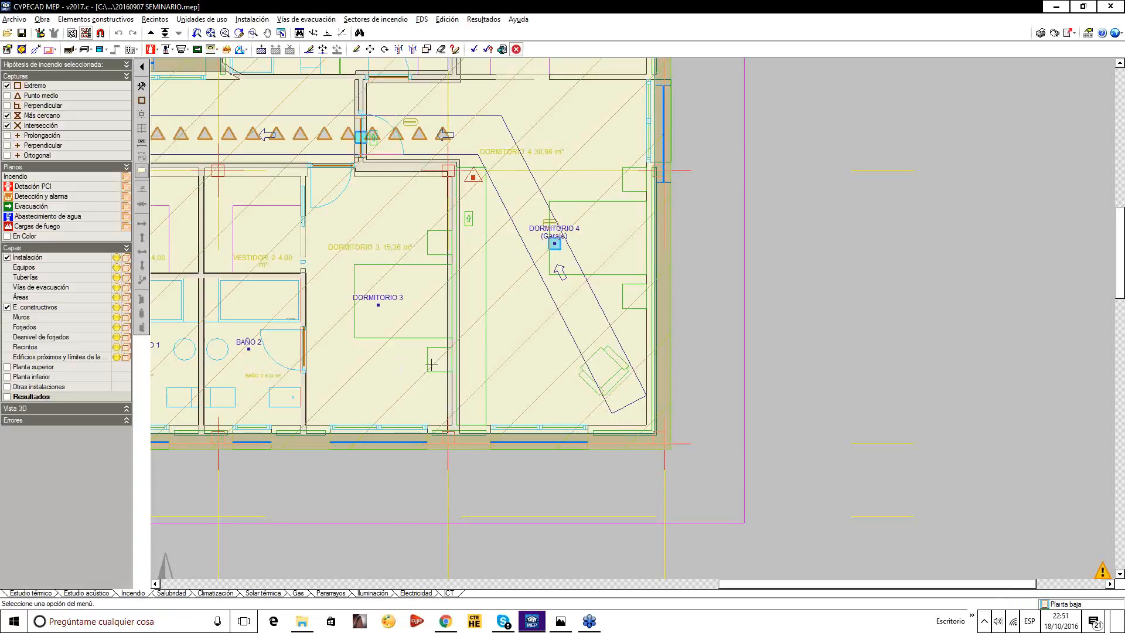
pyautogui.moveTo(542, 332); pyautogui.dragTo(864, 349, button='middle')
pyautogui.click(188, 593)
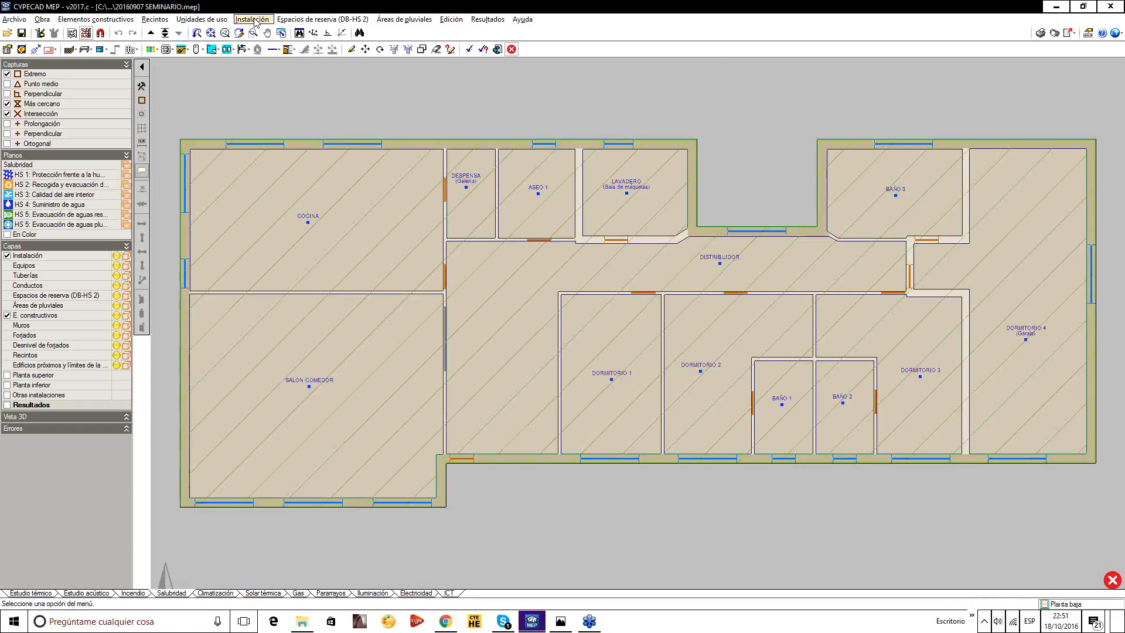
pyautogui.moveTo(545, 402); pyautogui.dragTo(479, 376, button='middle')
pyautogui.moveTo(537, 333); pyautogui.dragTo(558, 382, button='middle')
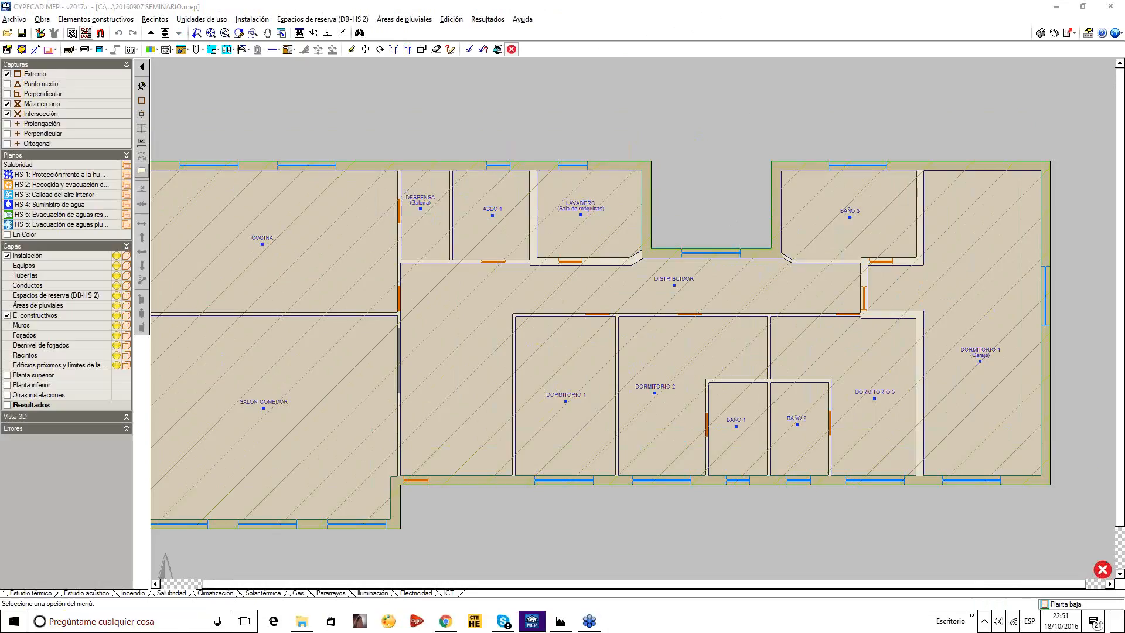
pyautogui.scroll(-1, 545, 414)
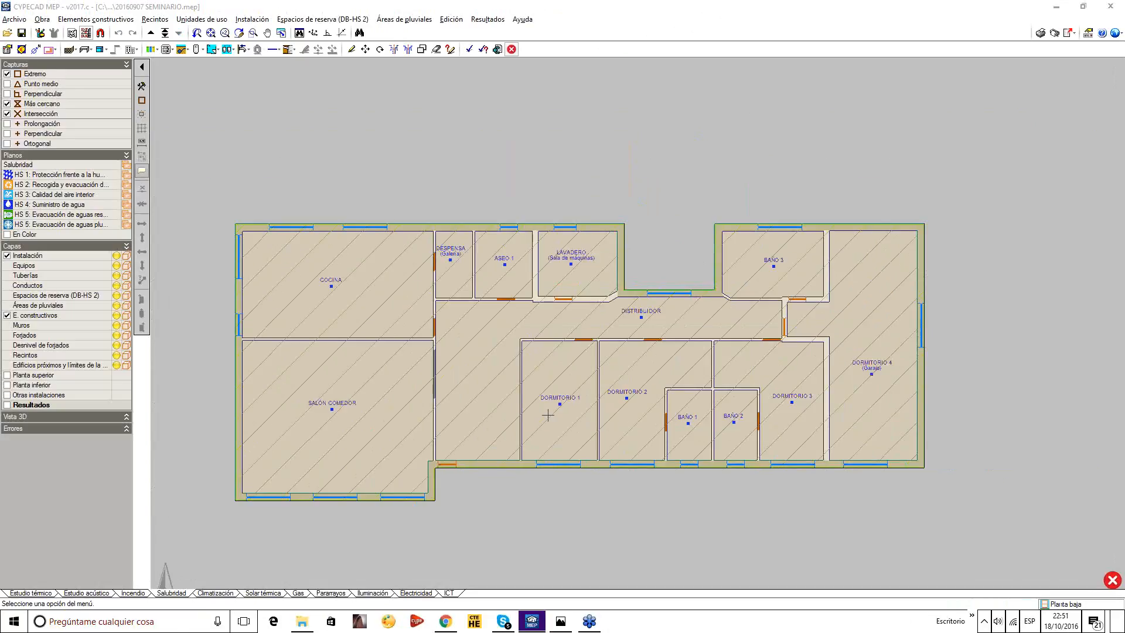
pyautogui.moveTo(547, 414); pyautogui.dragTo(585, 421, button='middle')
# Export only the Incendio installation to Arquímedes as a private-development budget with specifications and two-level item tree, excluding construction and structural elements.
pyautogui.click(133, 592)
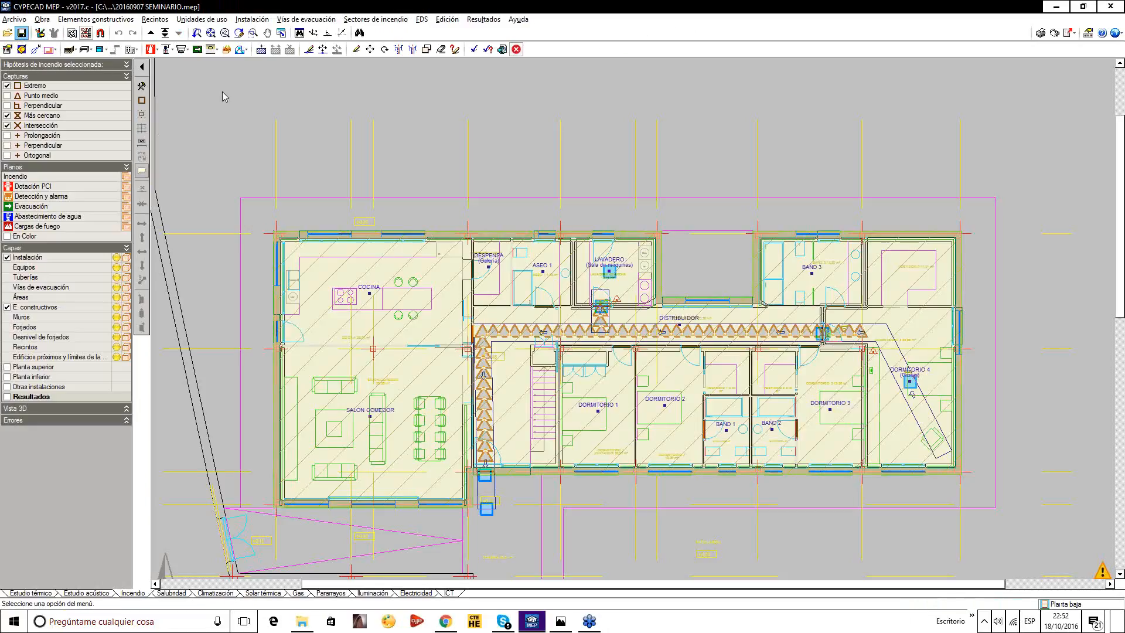
pyautogui.click(1070, 33)
pyautogui.click(1102, 61)
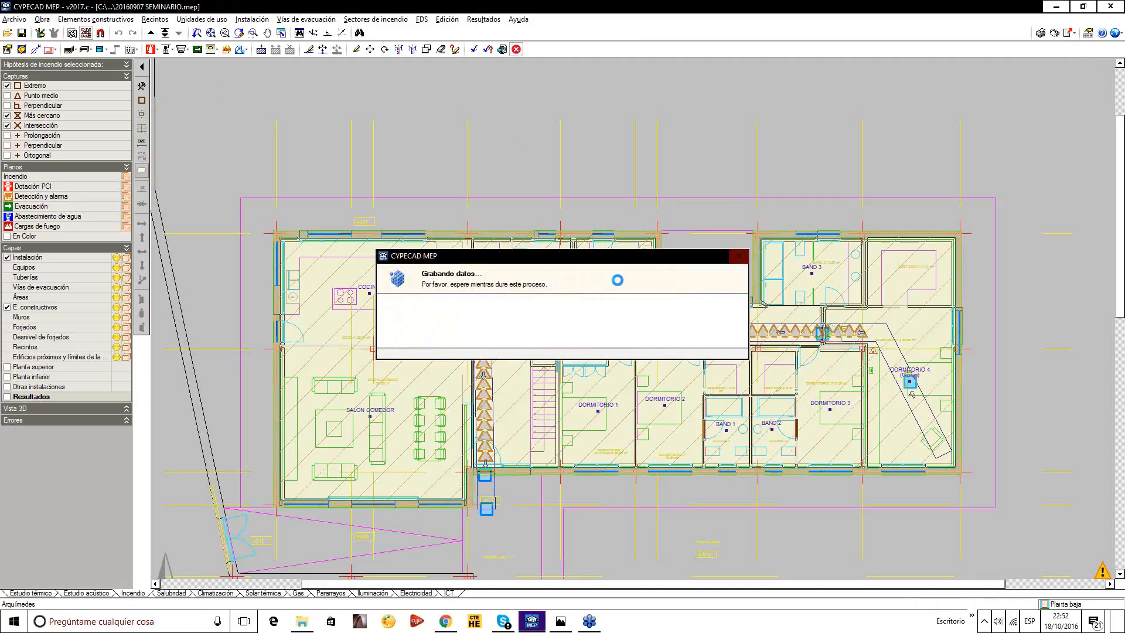
pyautogui.click(557, 302)
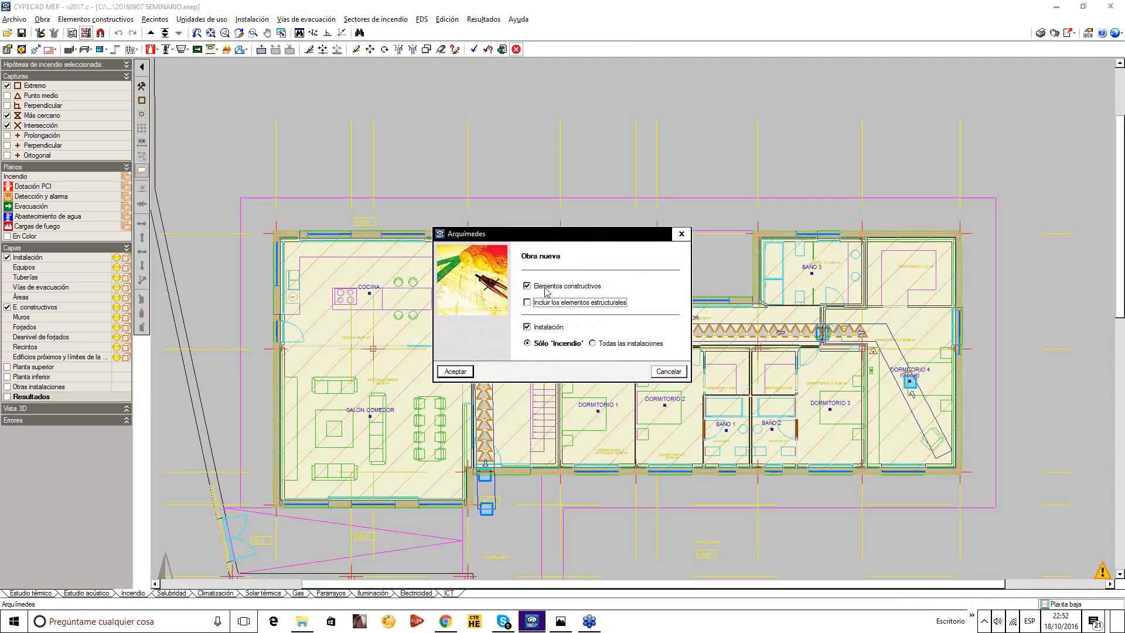
pyautogui.click(546, 285)
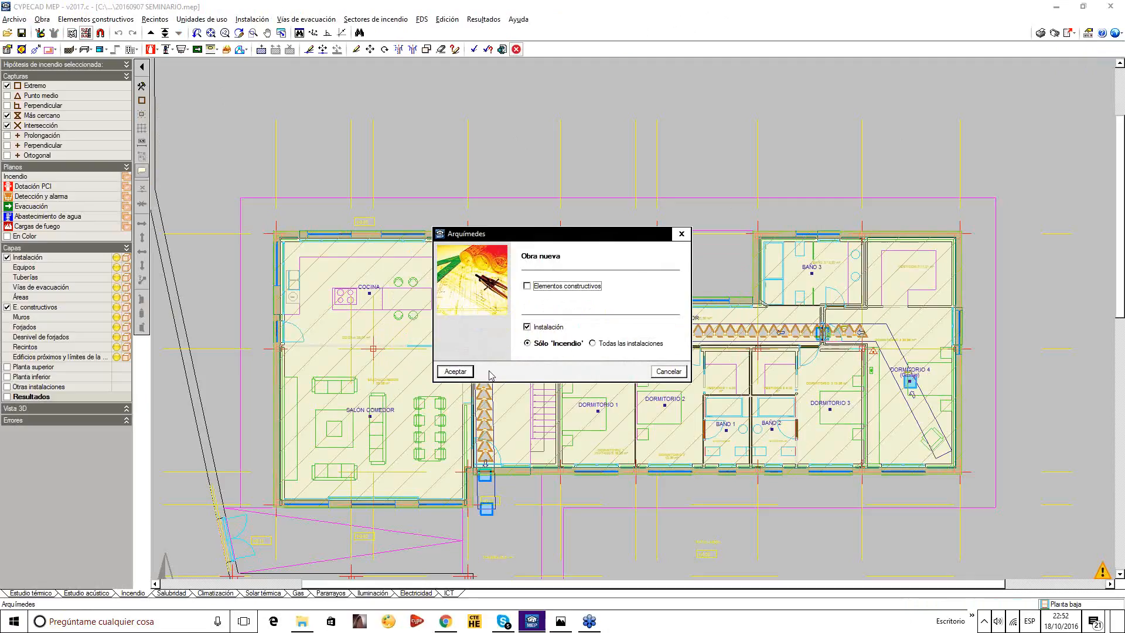
pyautogui.click(457, 371)
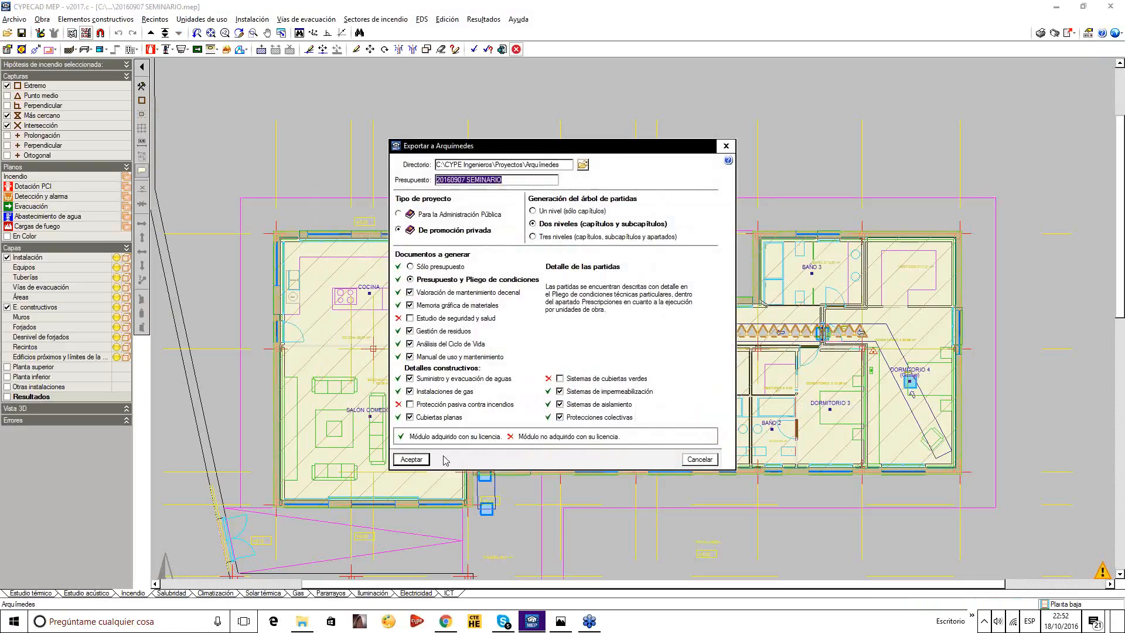
pyautogui.click(419, 458)
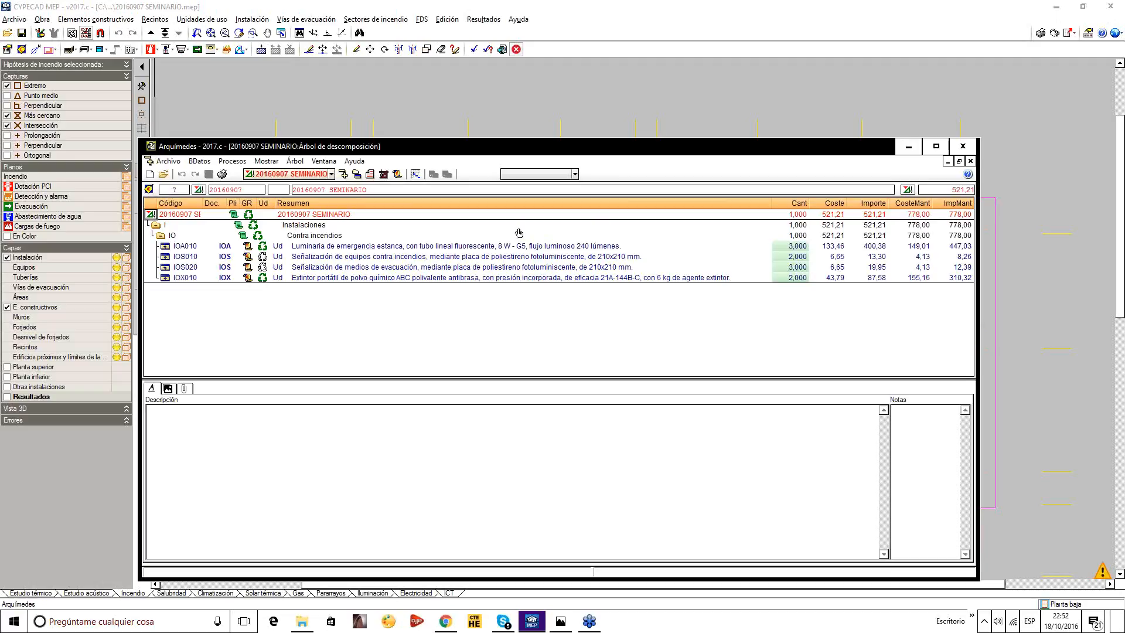
# Review the exported Contra incendios items in Arquímedes, from the emergency luminaire to the portable extinguisher, and close the budget.
pyautogui.doubleClick(290, 148)
pyautogui.click(265, 104)
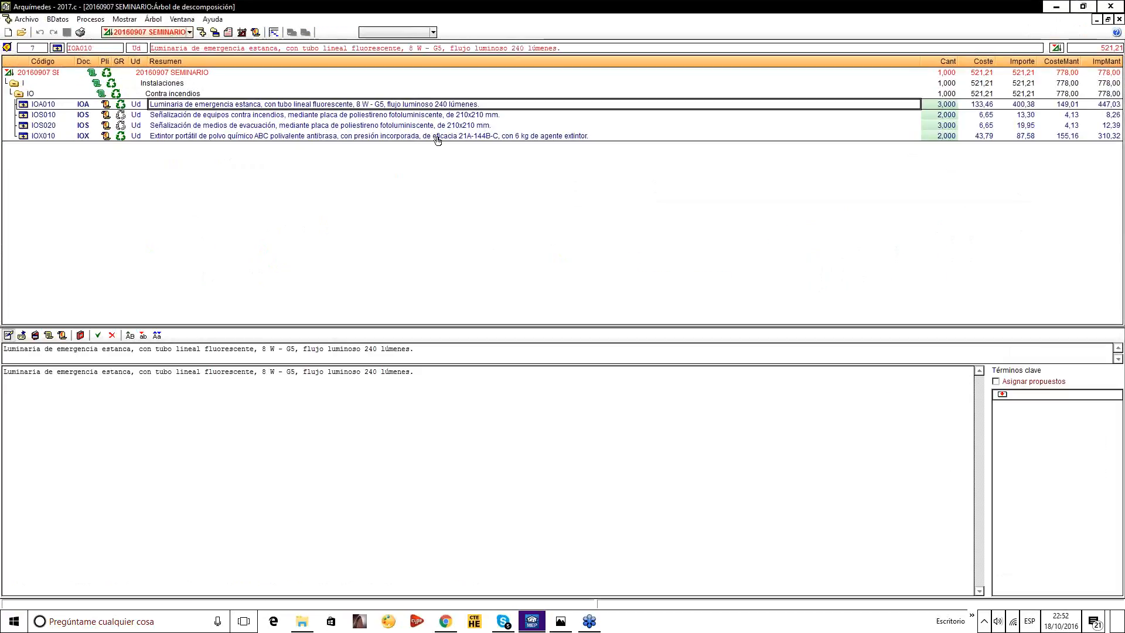
pyautogui.press('Down')
pyautogui.press('Down')
pyautogui.press('Down')
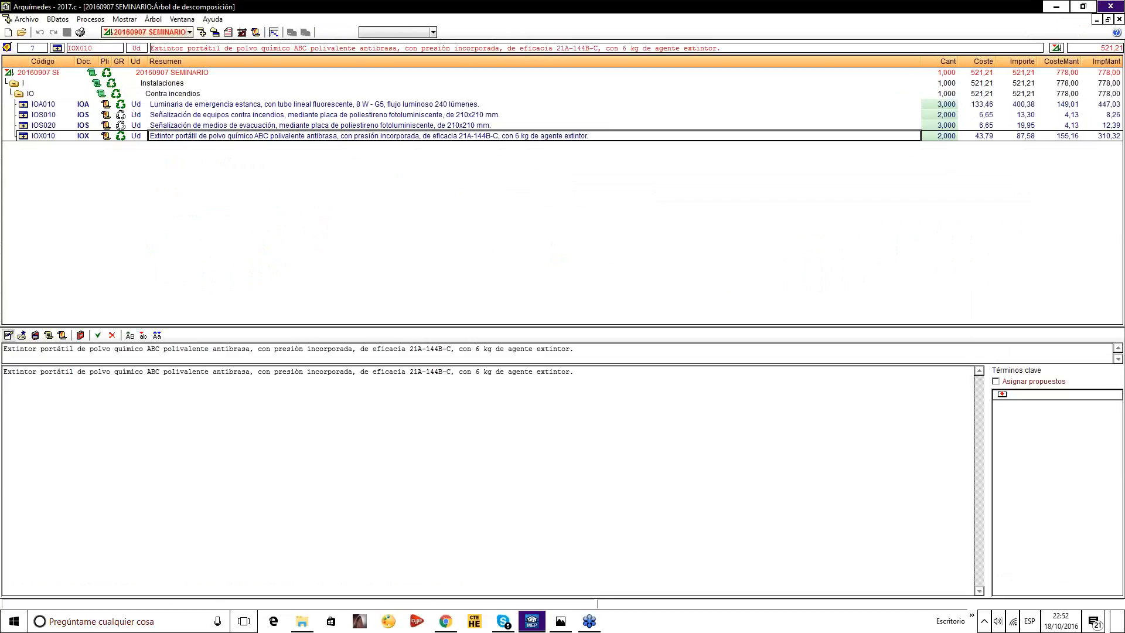
pyautogui.click(1112, 6)
# Save the 20160907 SEMINARIO project and exit CYPECAD MEP.
pyautogui.click(21, 33)
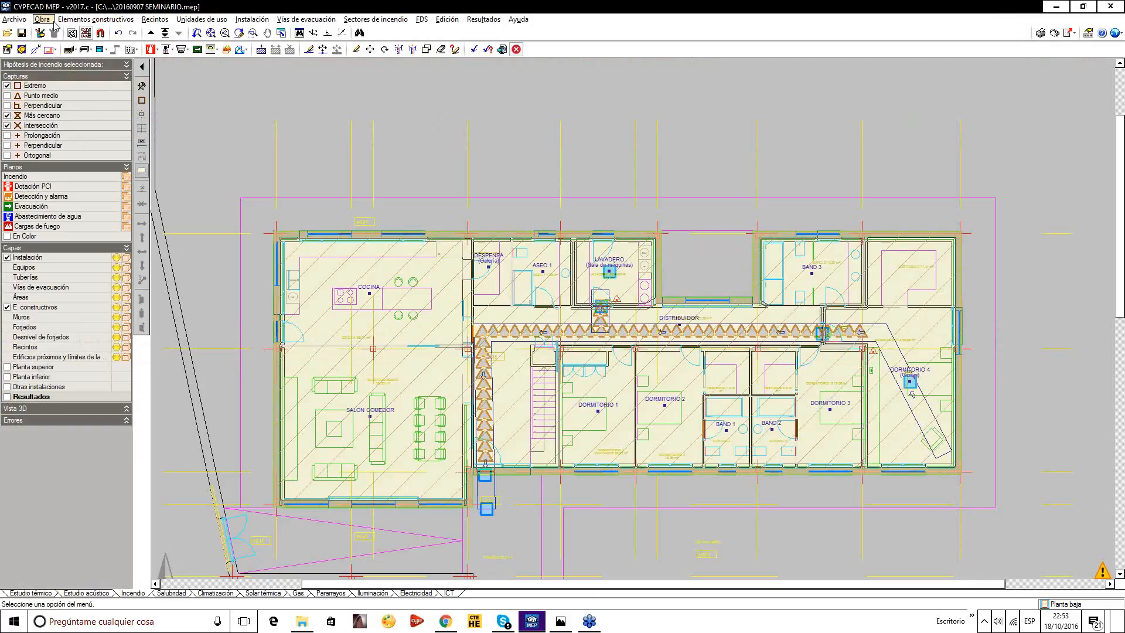
pyautogui.scroll(2, 349, 417)
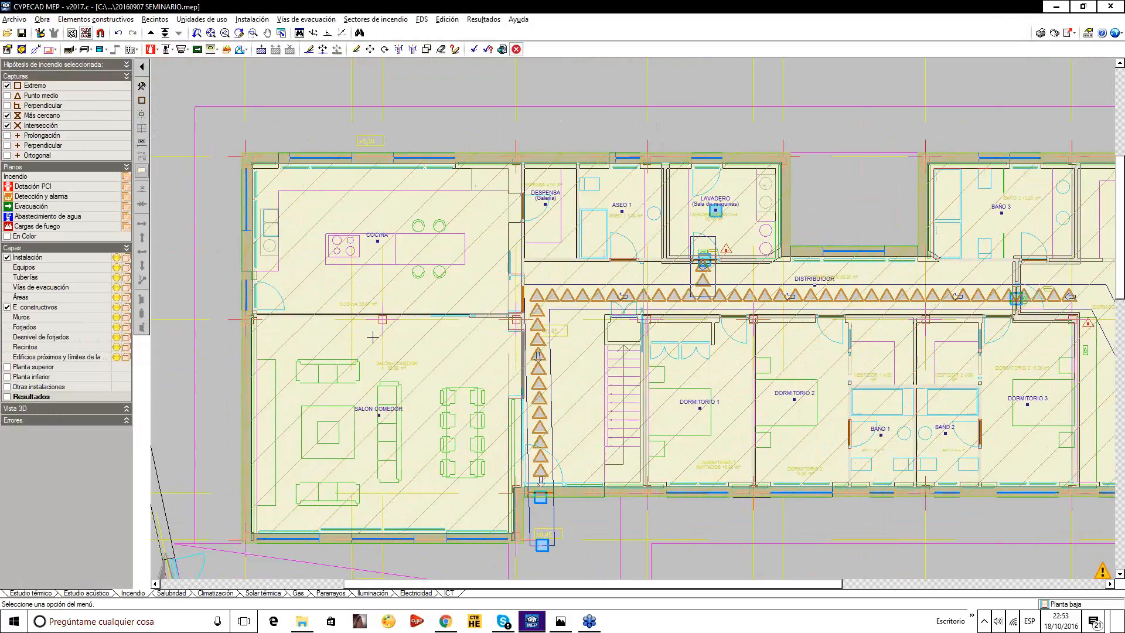
pyautogui.click(21, 32)
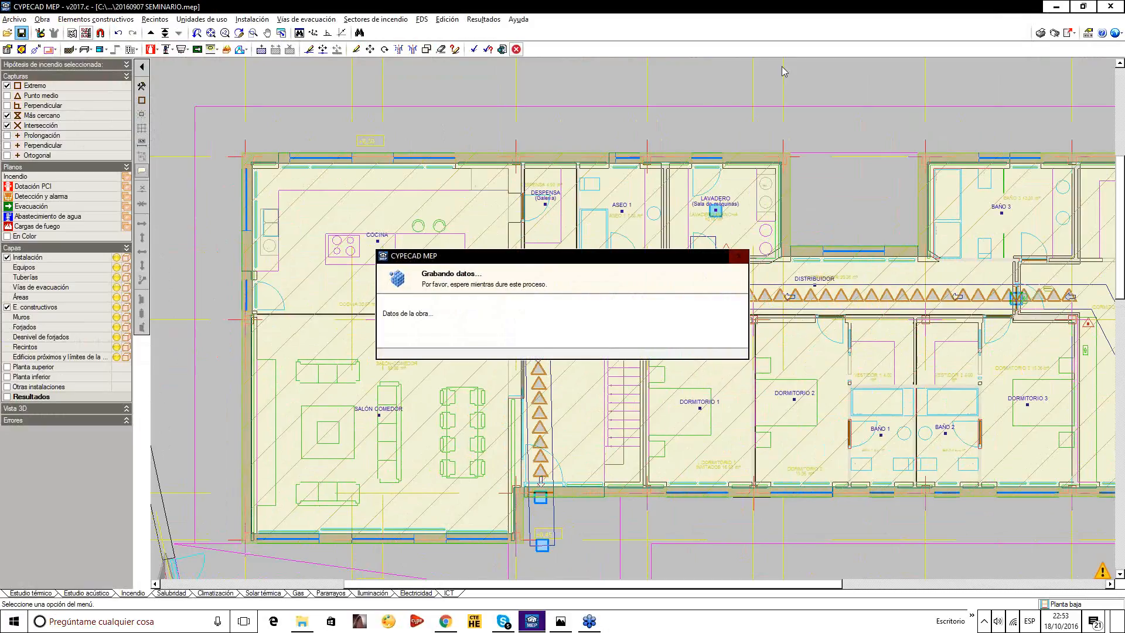
pyautogui.click(1110, 7)
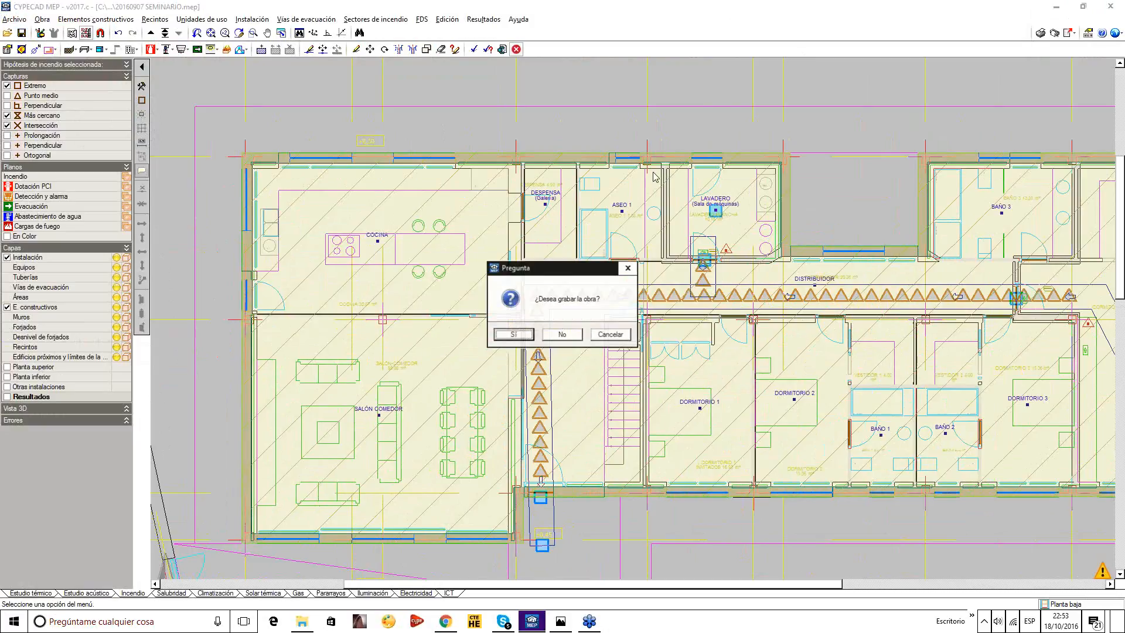
pyautogui.click(514, 335)
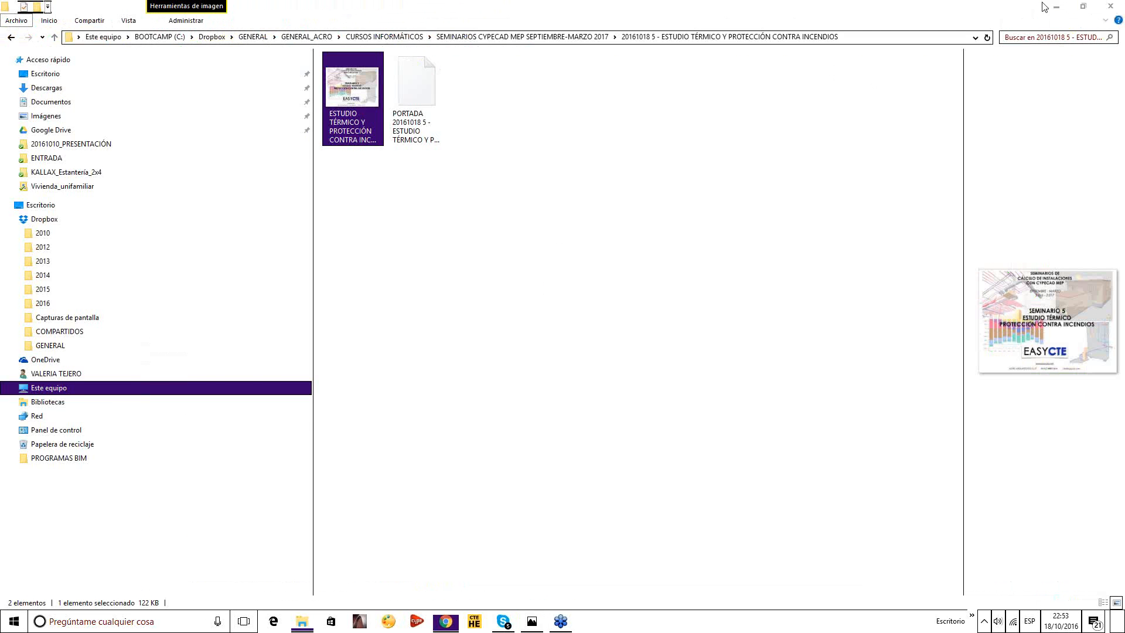
# Switch to Memoria del proyecto según el CTE from the CYPE 2017 Documentación programs and accept the updated documents.
pyautogui.click(1053, 7)
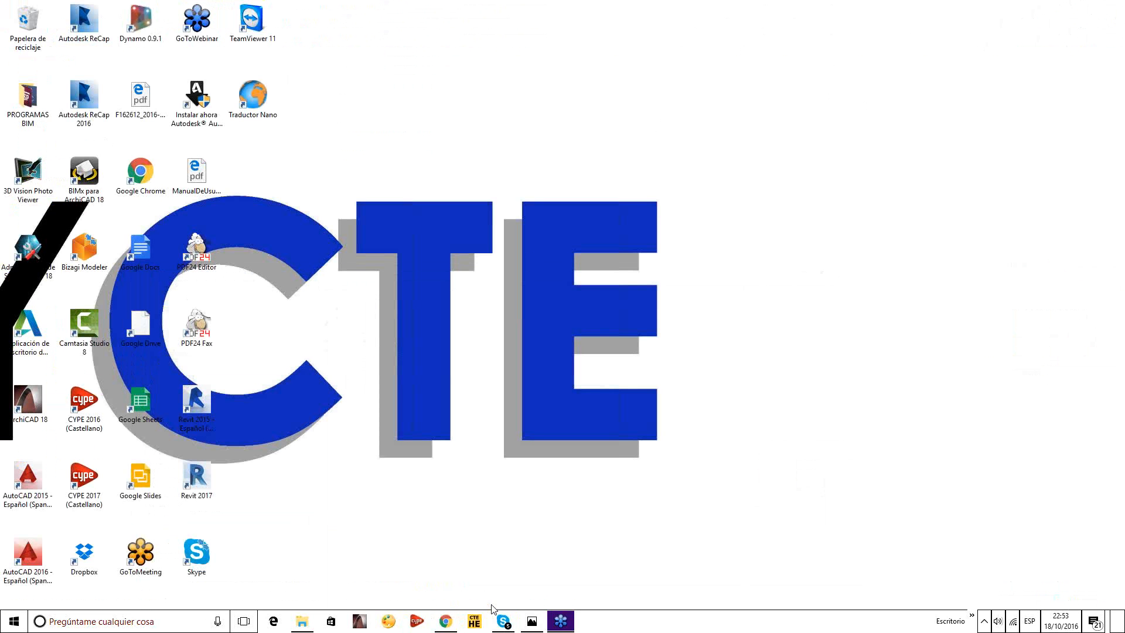
pyautogui.click(984, 621)
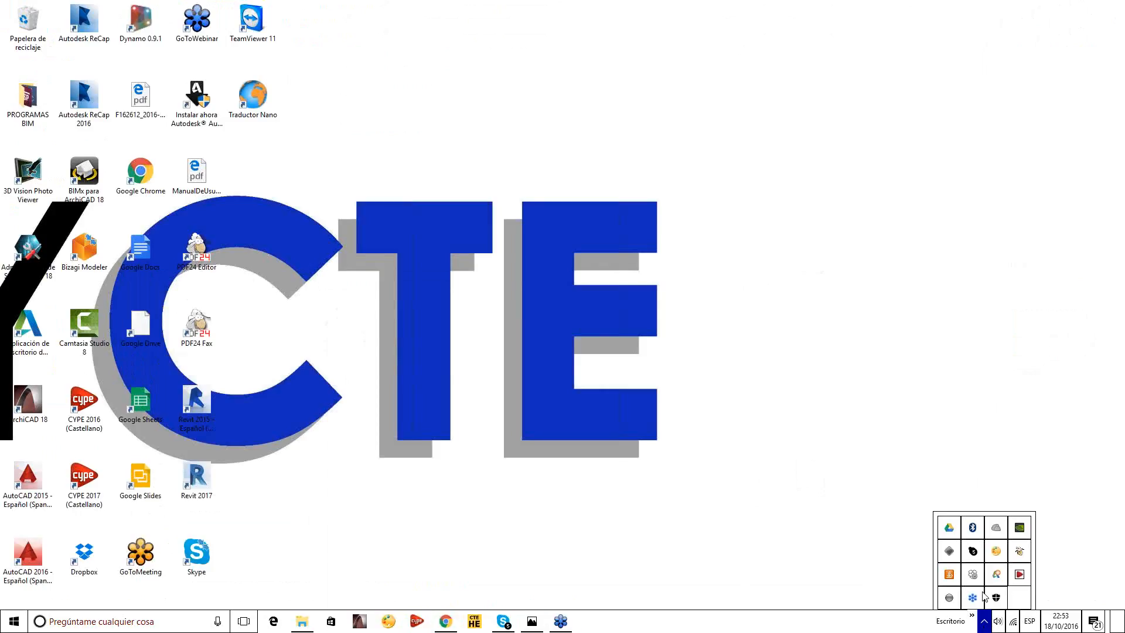
pyautogui.click(1019, 574)
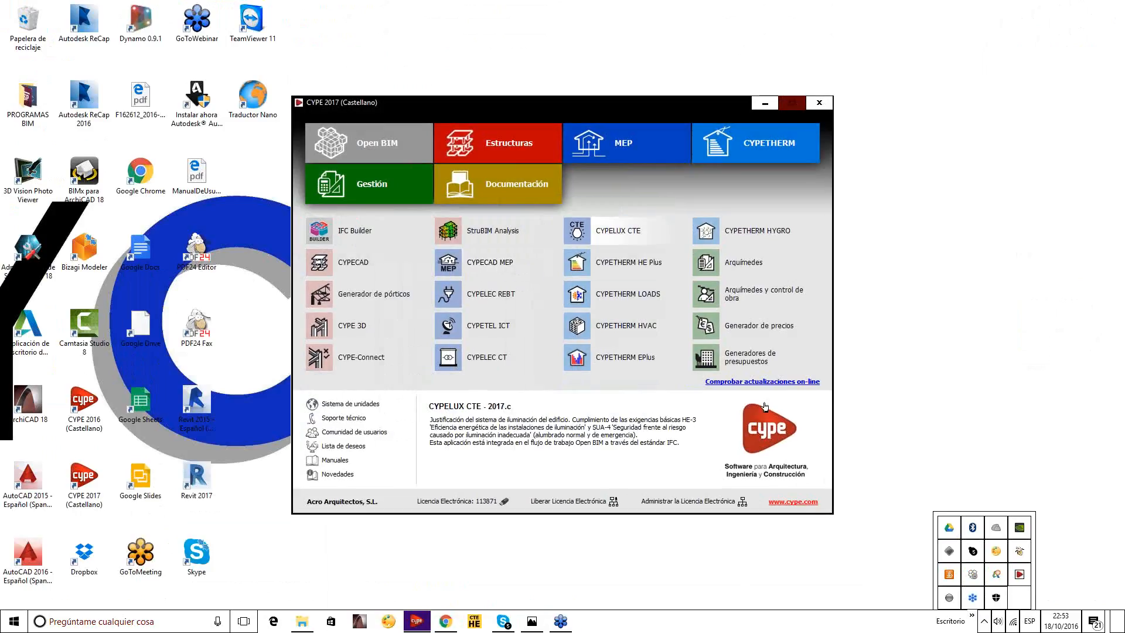
pyautogui.click(502, 184)
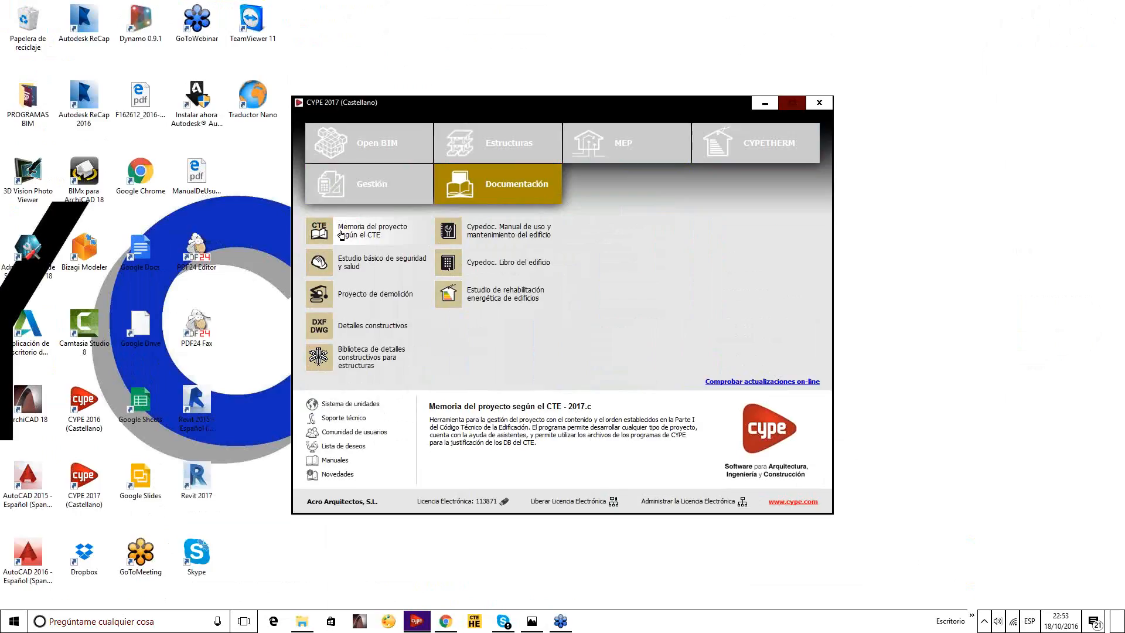
pyautogui.click(368, 233)
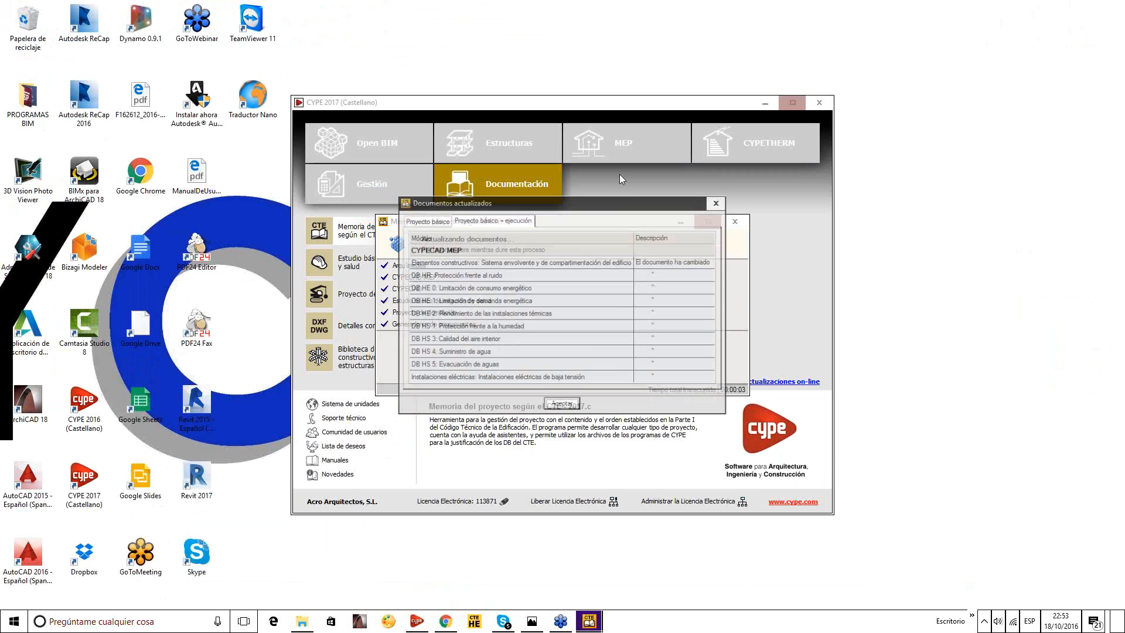
pyautogui.click(557, 405)
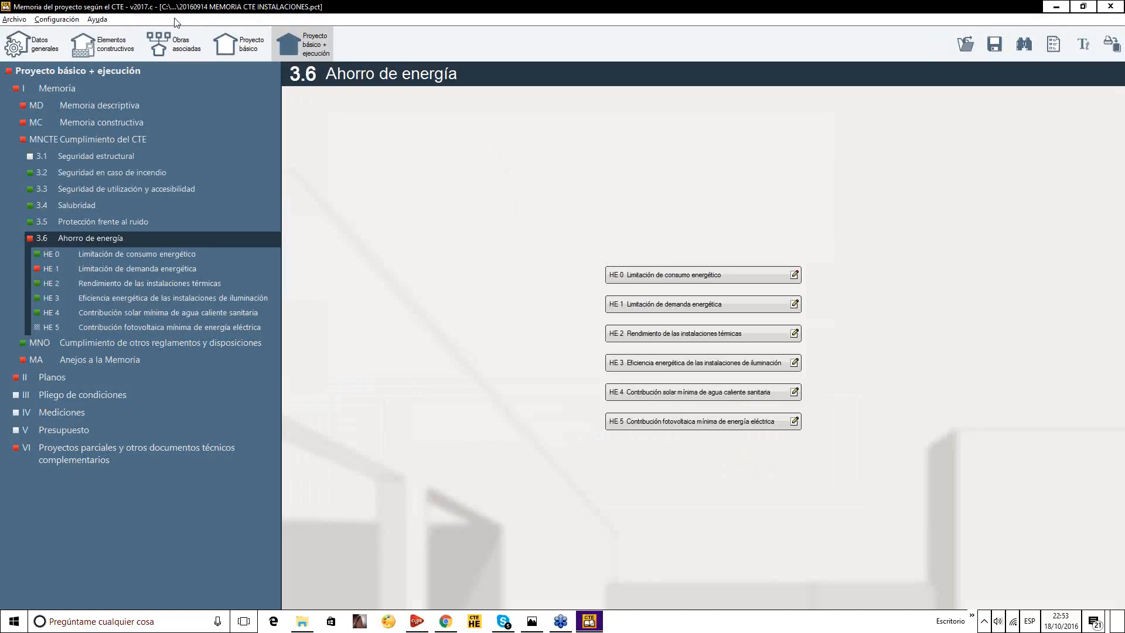
pyautogui.click(14, 19)
pyautogui.click(49, 76)
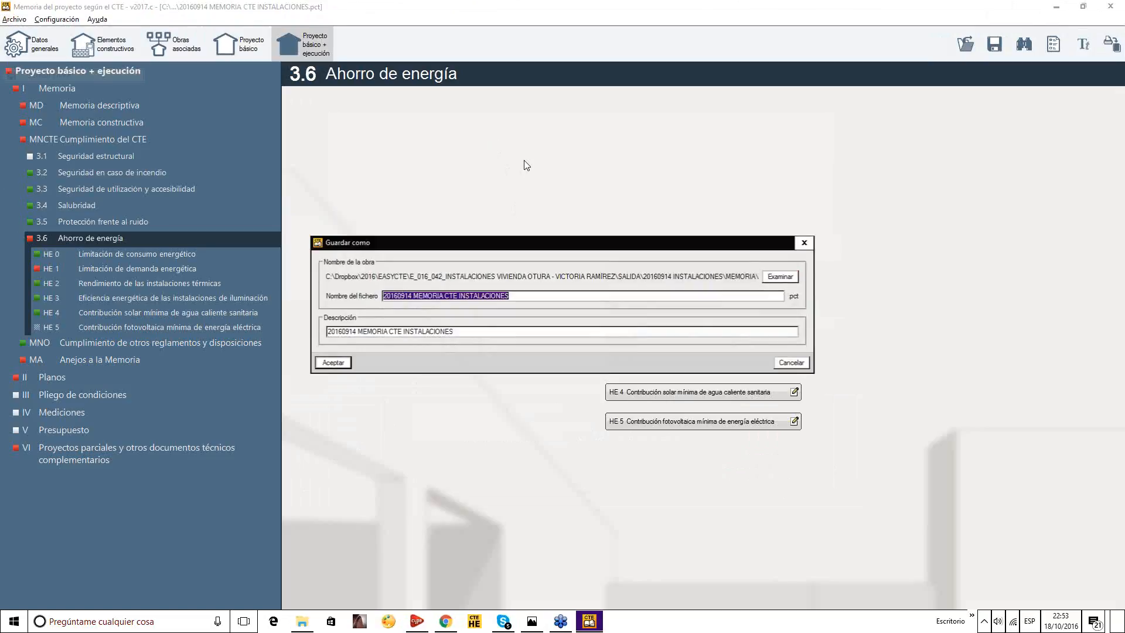
pyautogui.click(804, 243)
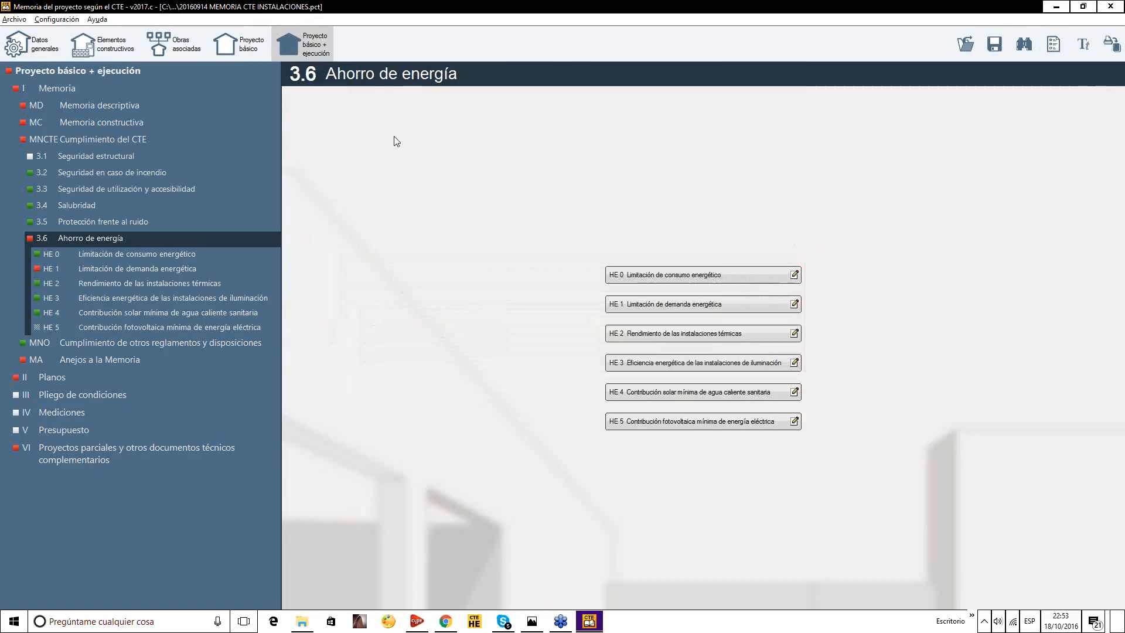
# Start a new CTE report project without saving the current 20160914 MEMORIA CTE INSTALACIONES data.
pyautogui.click(16, 20)
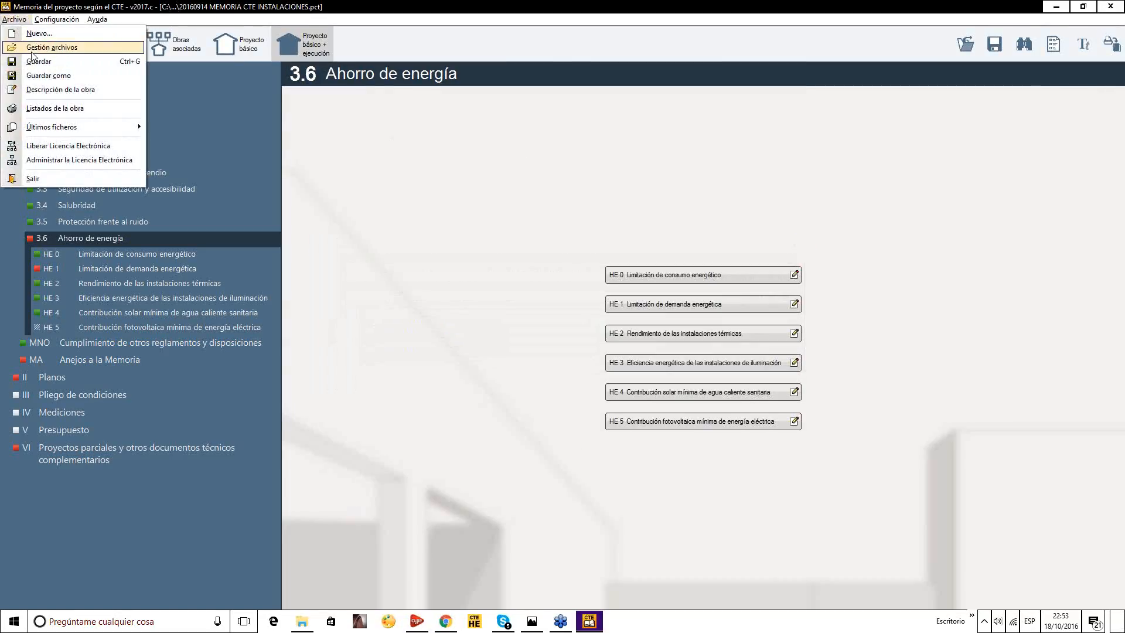
pyautogui.click(39, 33)
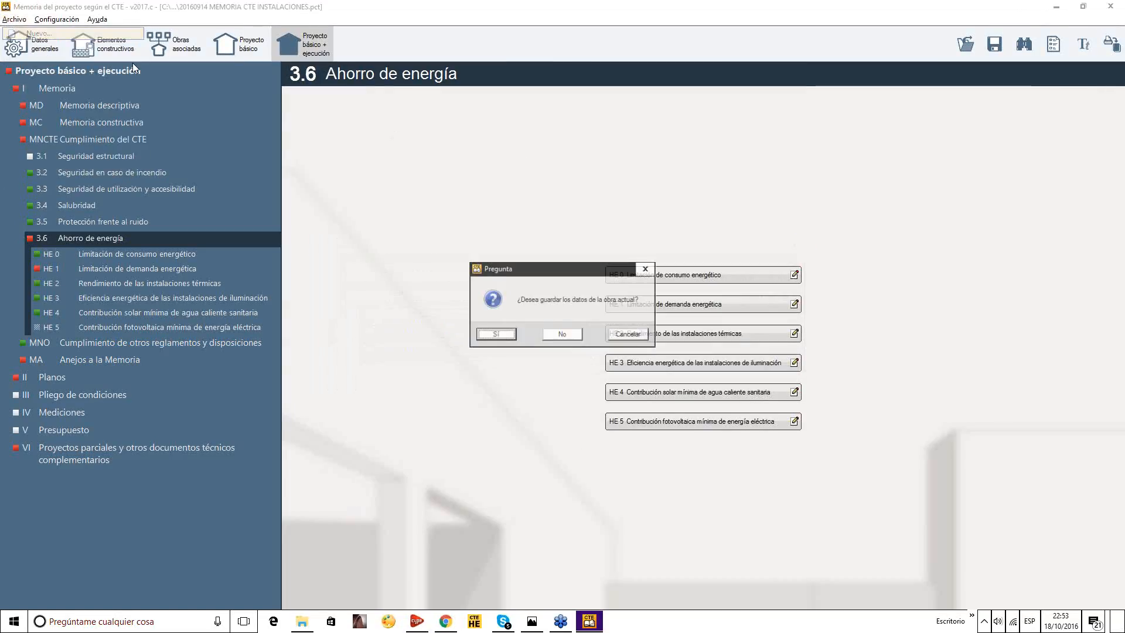
pyautogui.click(562, 335)
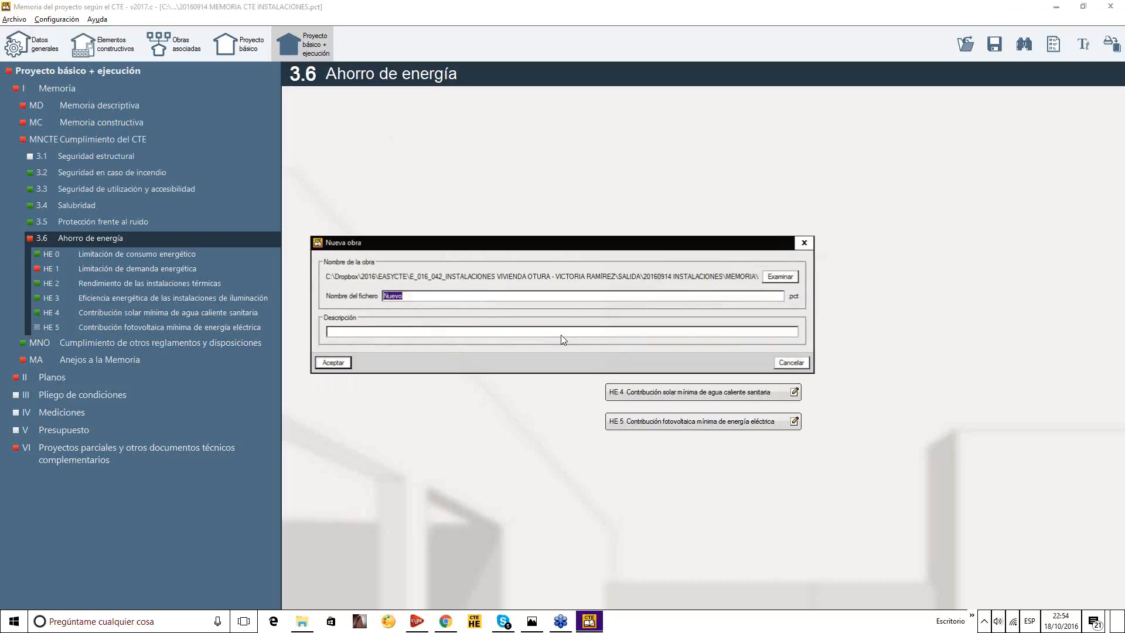
# Set the new project's location to Dropbox\GENERAL\GENERAL_ACRO\CURSOS INFORMÁTICOS\SEMINARIOS CYPECAD MEP SEPTIEMBRE-MARZO 2017.
pyautogui.click(790, 280)
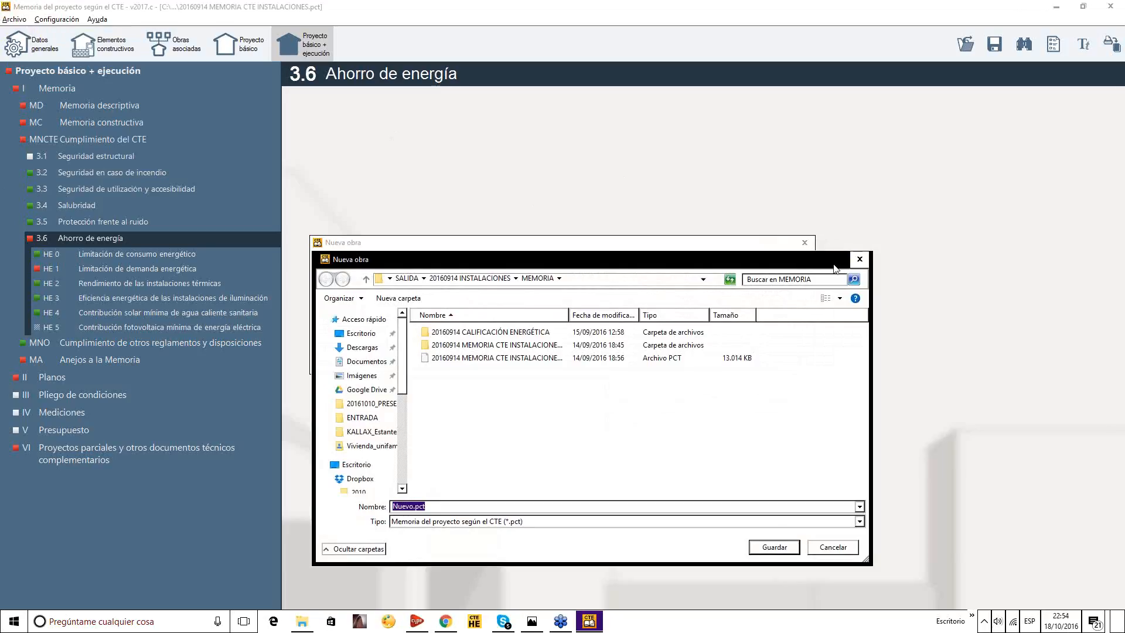
pyautogui.doubleClick(833, 260)
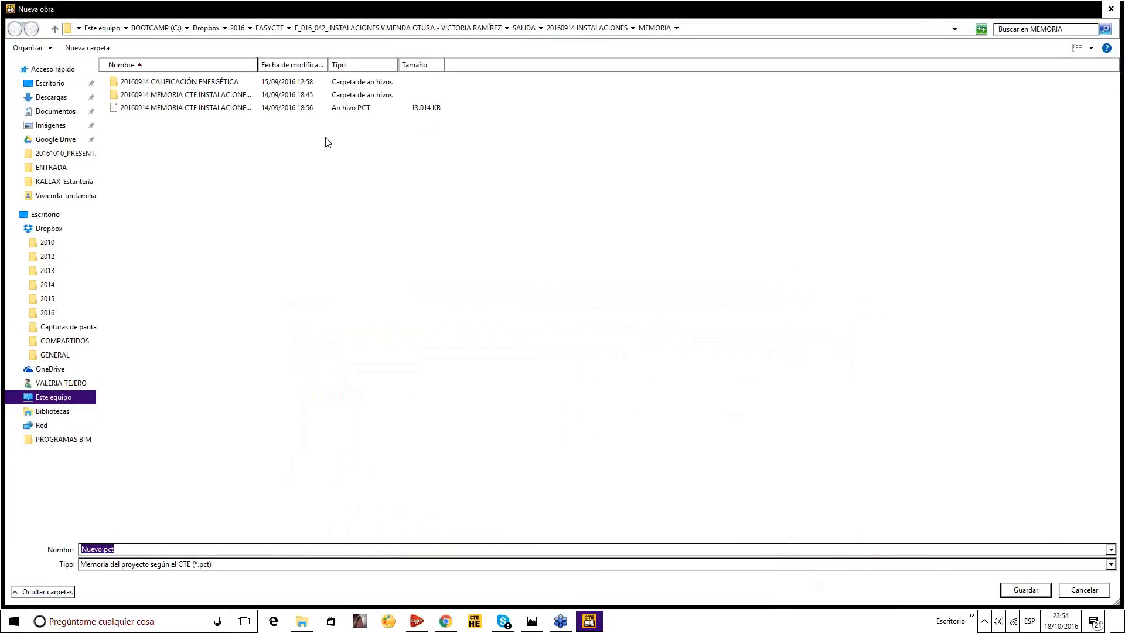
pyautogui.click(206, 28)
pyautogui.doubleClick(145, 183)
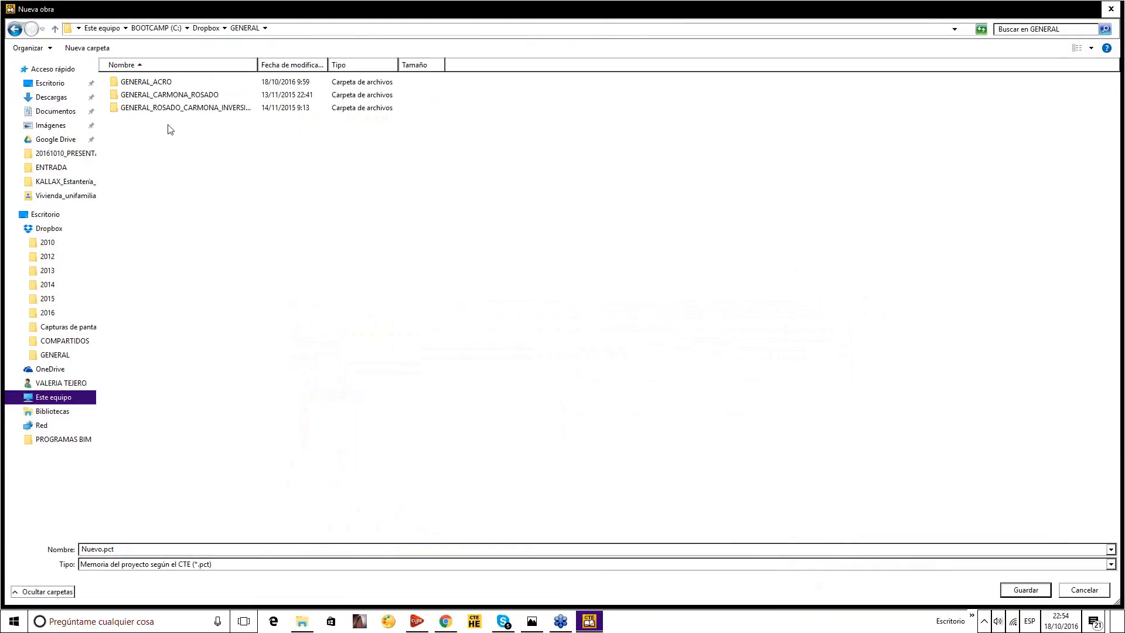
pyautogui.doubleClick(153, 83)
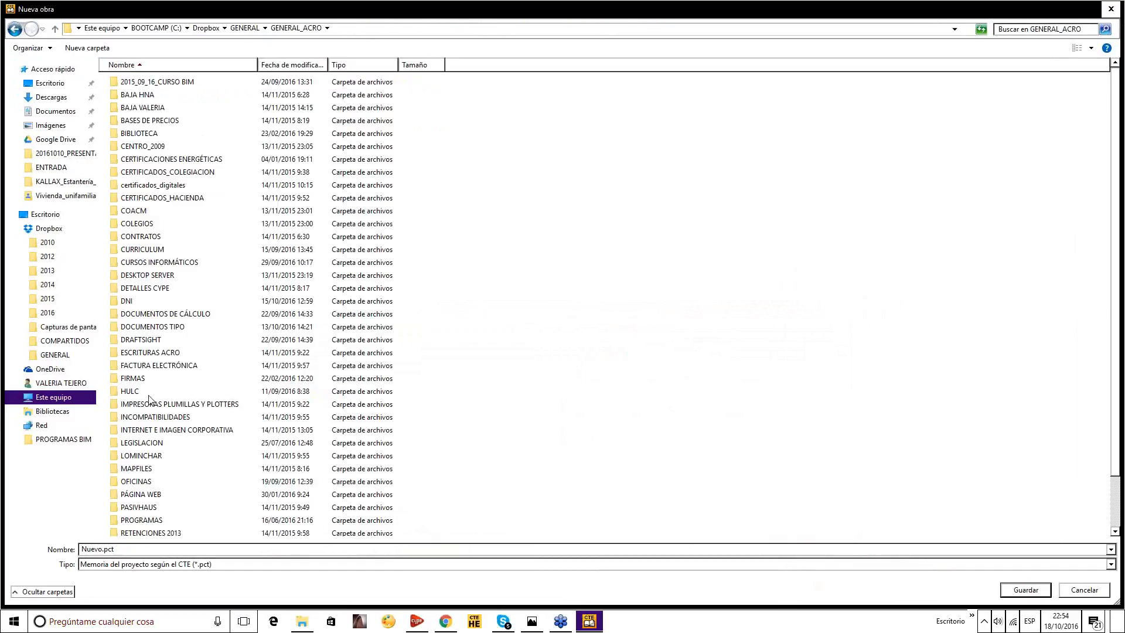
pyautogui.doubleClick(153, 262)
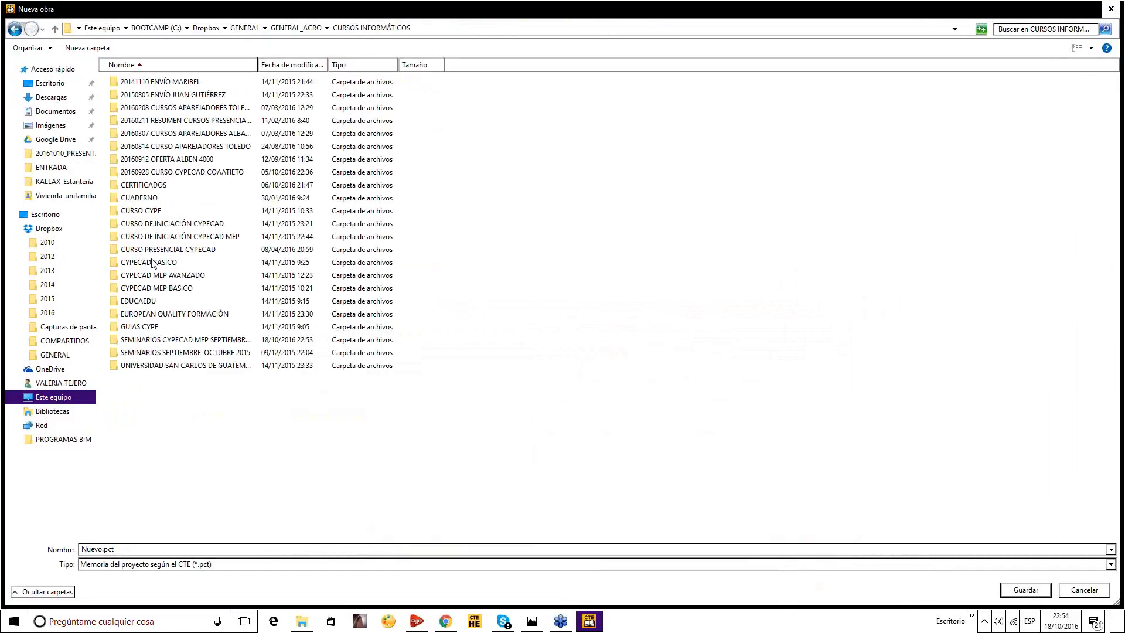
pyautogui.click(209, 352)
pyautogui.doubleClick(211, 341)
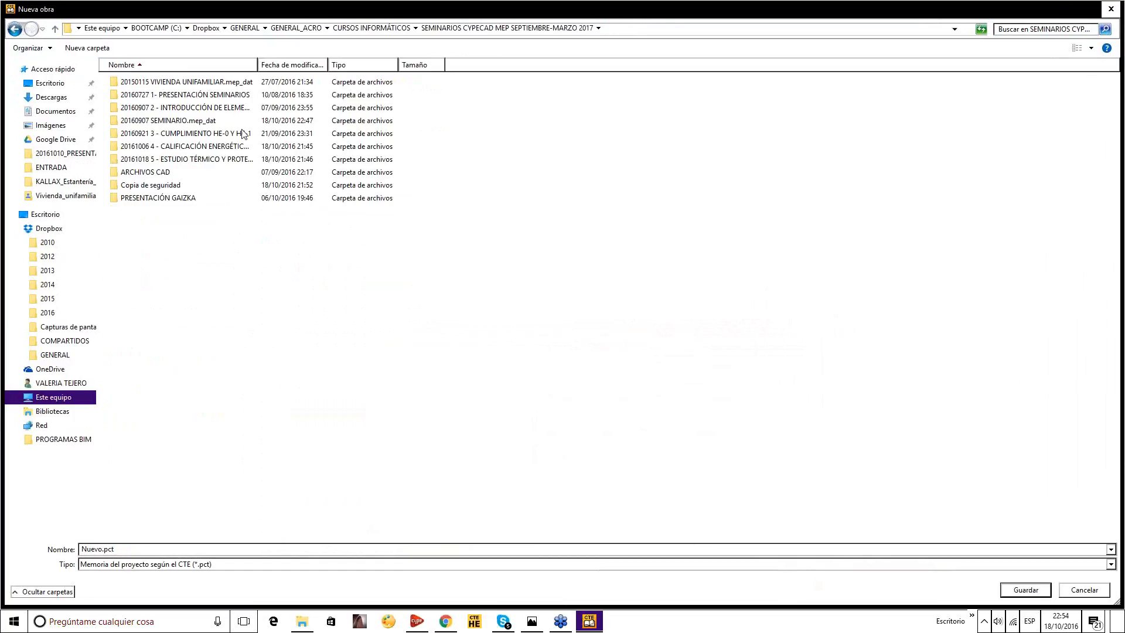
pyautogui.moveTo(258, 66); pyautogui.dragTo(414, 84)
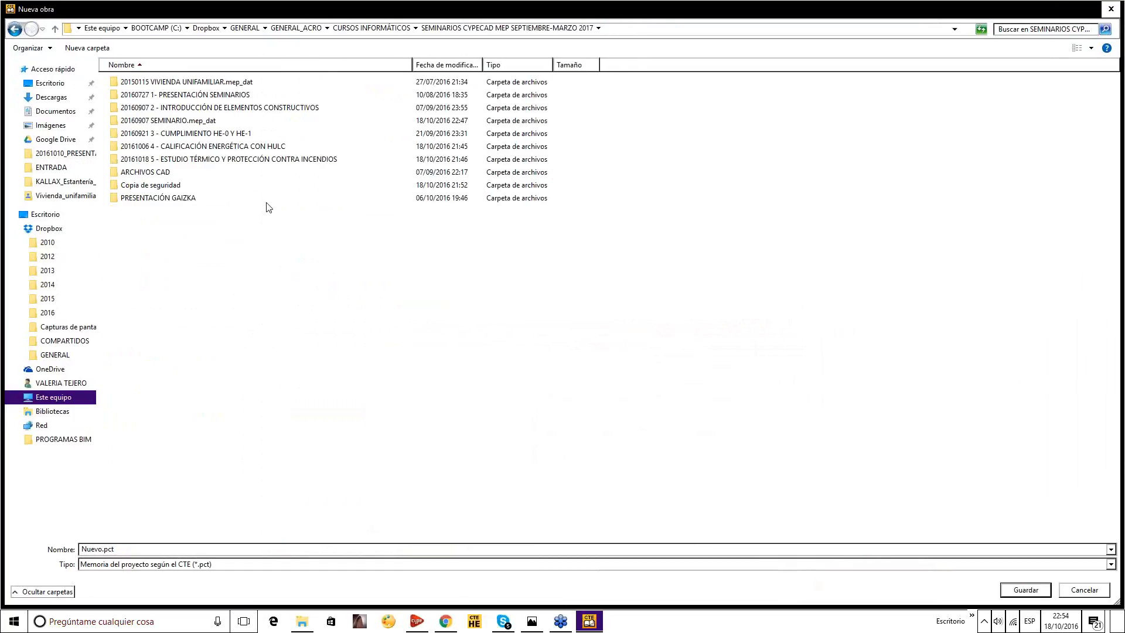
# Name the new project file 20161018 MEMORIA SEMINARIOS and confirm its save location.
pyautogui.click(127, 550)
pyautogui.moveTo(103, 549); pyautogui.dragTo(64, 563)
pyautogui.write('2016108 MEMORIA SEMINARIOS')
pyautogui.press('BackSpace')
pyautogui.press('BackSpace')
pyautogui.press('BackSpace')
pyautogui.press('BackSpace')
pyautogui.press('BackSpace')
pyautogui.write('ARIOS')
pyautogui.click(108, 549)
pyautogui.press('BackSpace')
pyautogui.write('18')
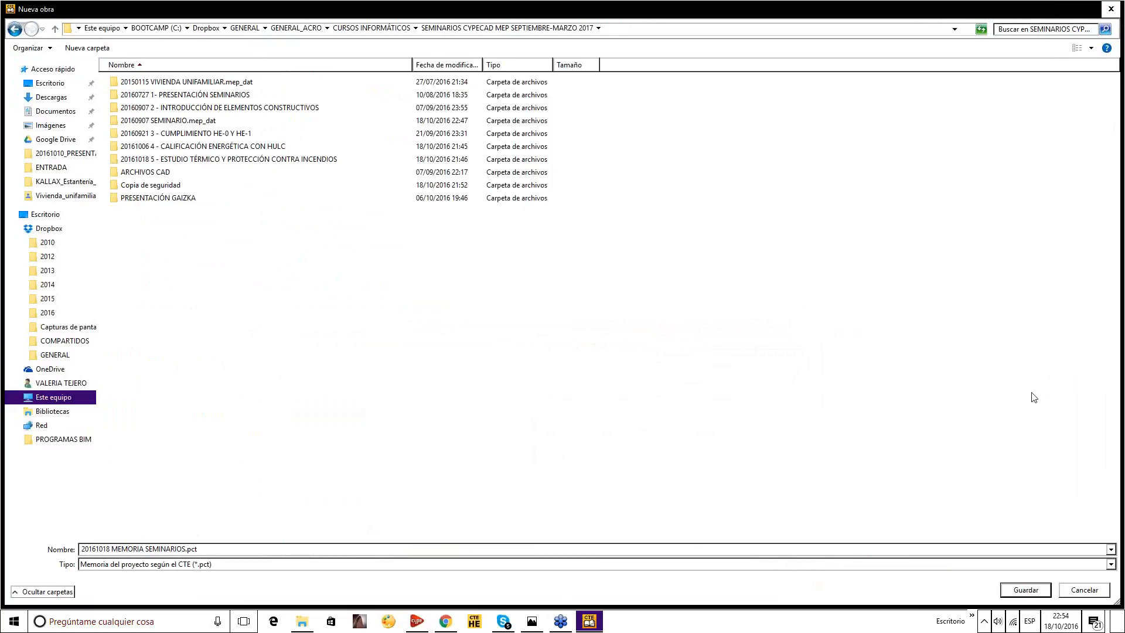
pyautogui.click(1016, 590)
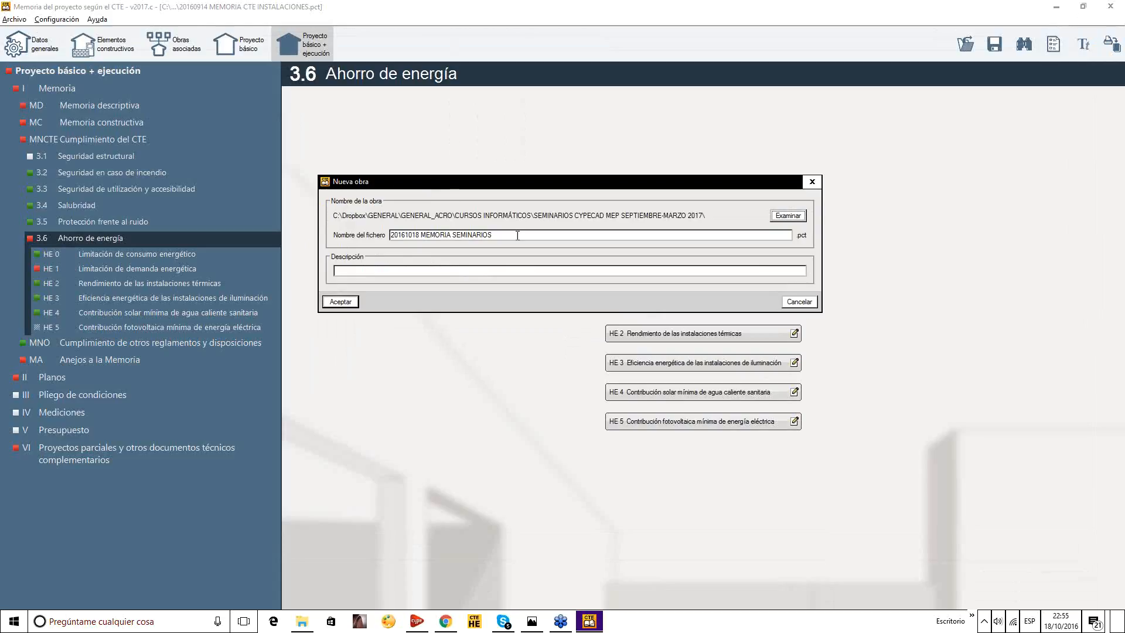
# Fill in the new project's description as MEMORIA SEMINARIOS, copied from the file name.
pyautogui.moveTo(517, 235); pyautogui.dragTo(367, 243)
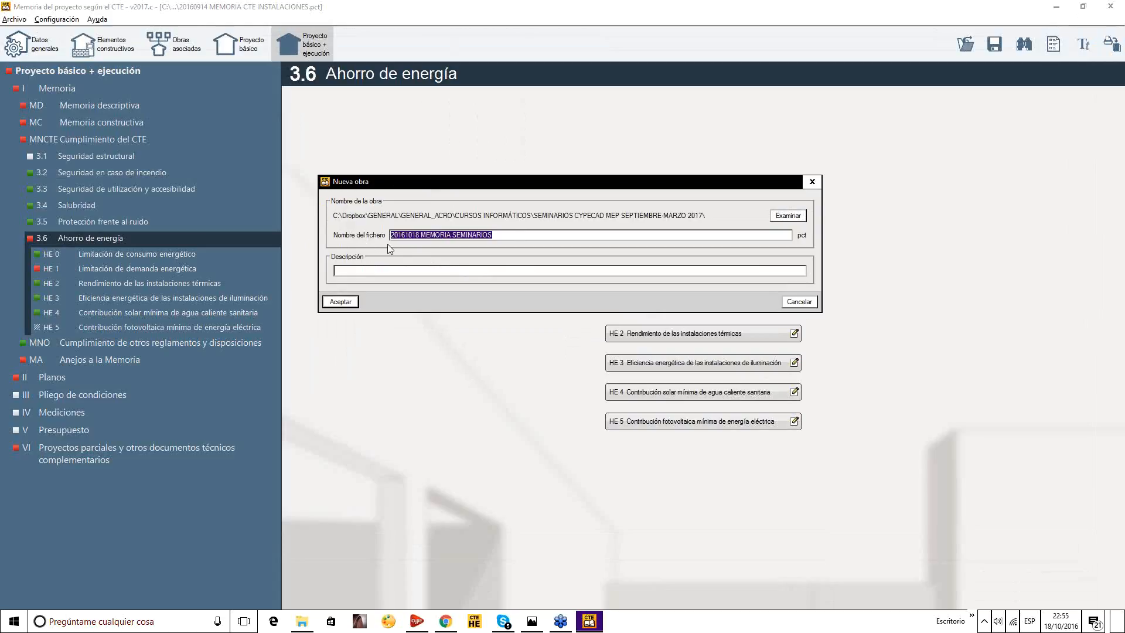
pyautogui.click(420, 235)
pyautogui.moveTo(419, 235); pyautogui.dragTo(629, 250)
pyautogui.hotkey('ctrl', 'c')
pyautogui.click(479, 271)
pyautogui.hotkey('ctrl', 'v')
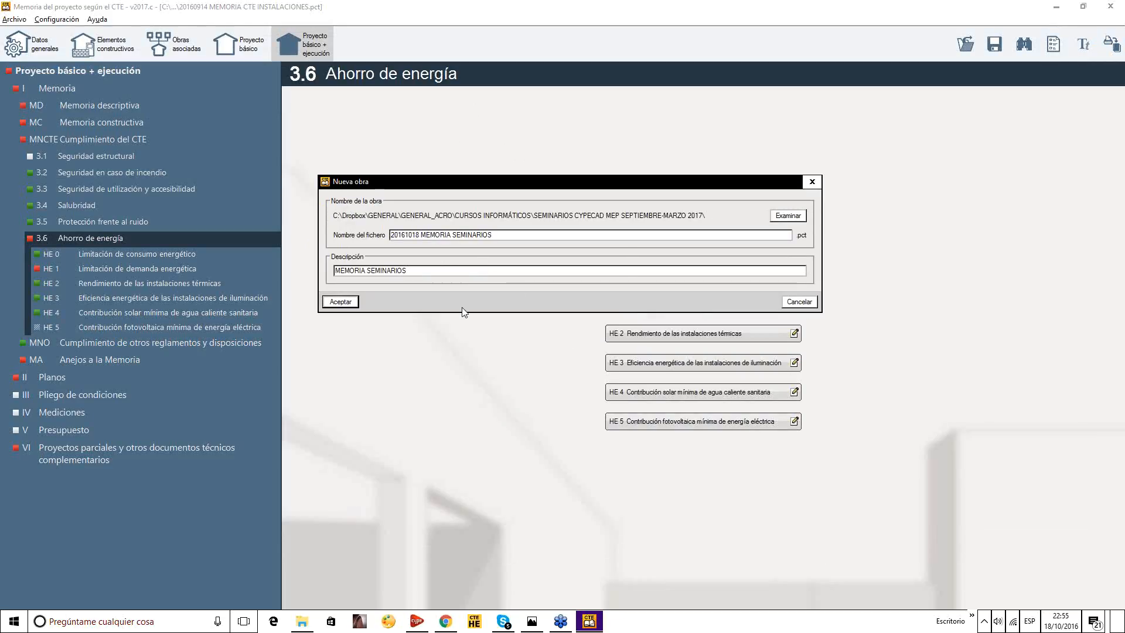
# Create the new project and fill in its general description with project VIVIENDA UNIFAMILIAR and location SONSECA.
pyautogui.click(340, 301)
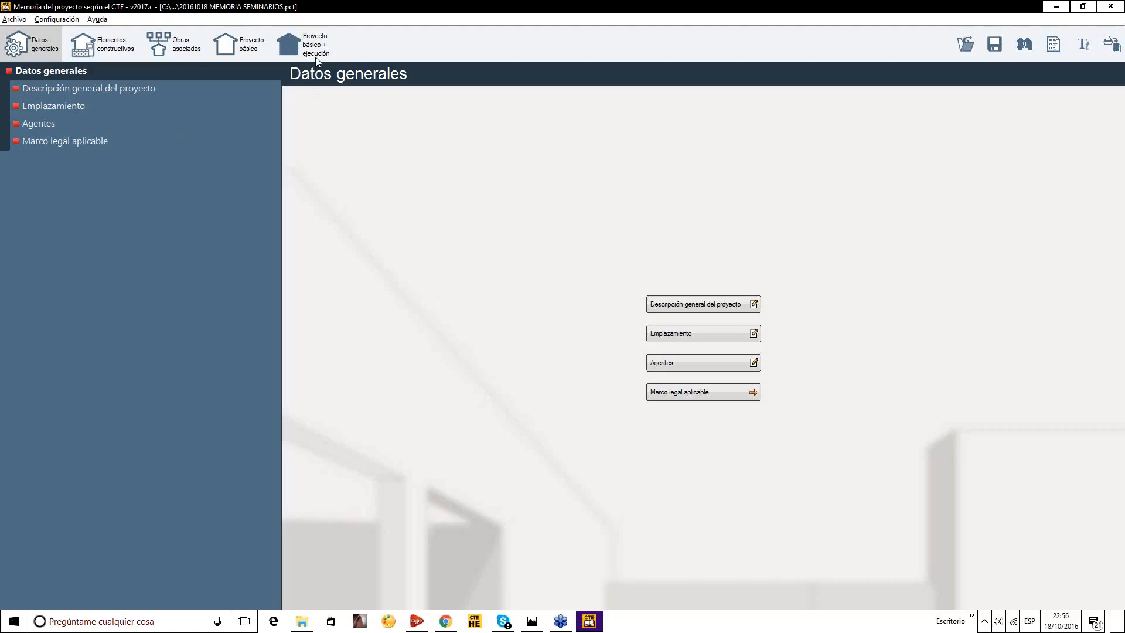
pyautogui.click(43, 43)
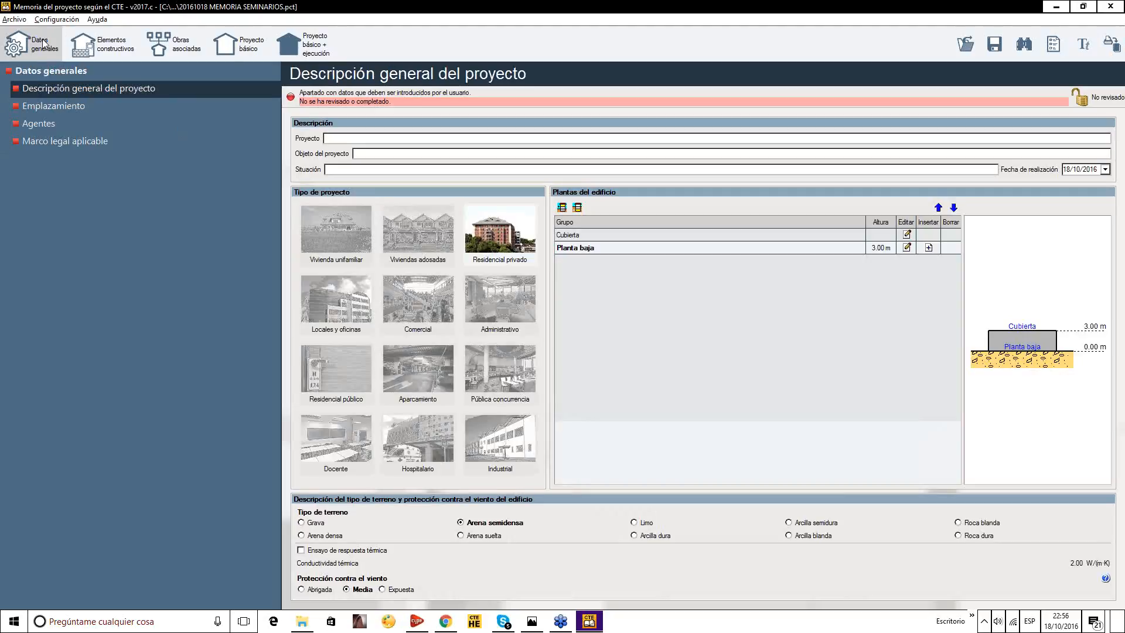
pyautogui.click(363, 138)
pyautogui.write('VIVINED')
pyautogui.press('BackSpace')
pyautogui.press('BackSpace')
pyautogui.press('BackSpace')
pyautogui.write('ENDA UNIFAMILIAR')
pyautogui.click(378, 171)
pyautogui.write('SONSECA')
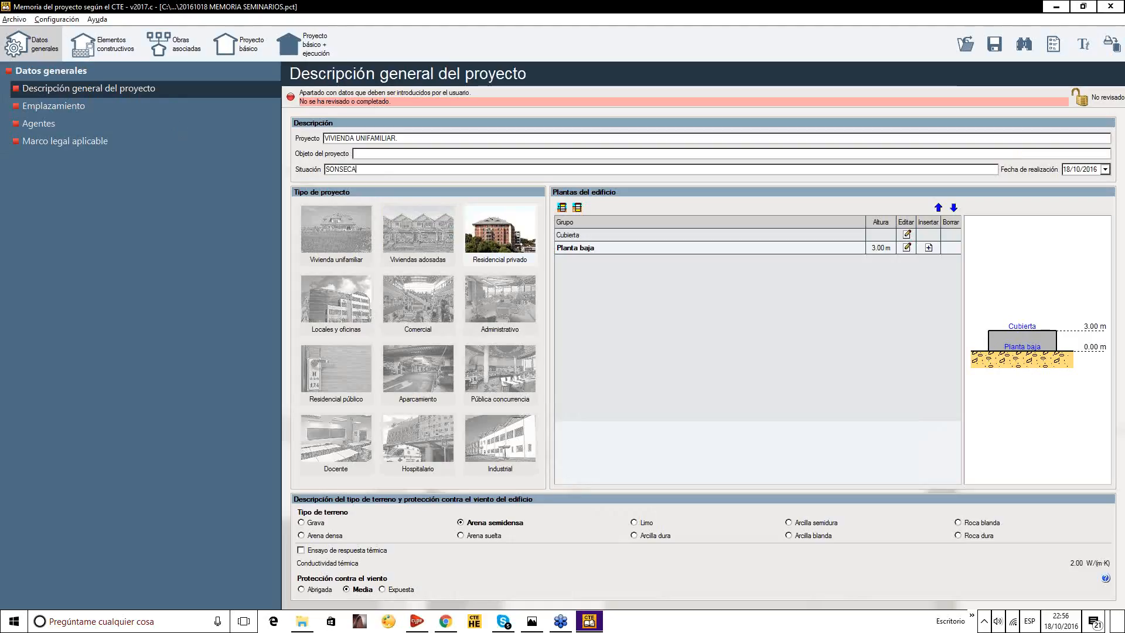
pyautogui.press('Tab')
# Set the project type to Vivienda unifamiliar and add one 3.00 m above-ground floor, Planta 1.
pyautogui.click(336, 232)
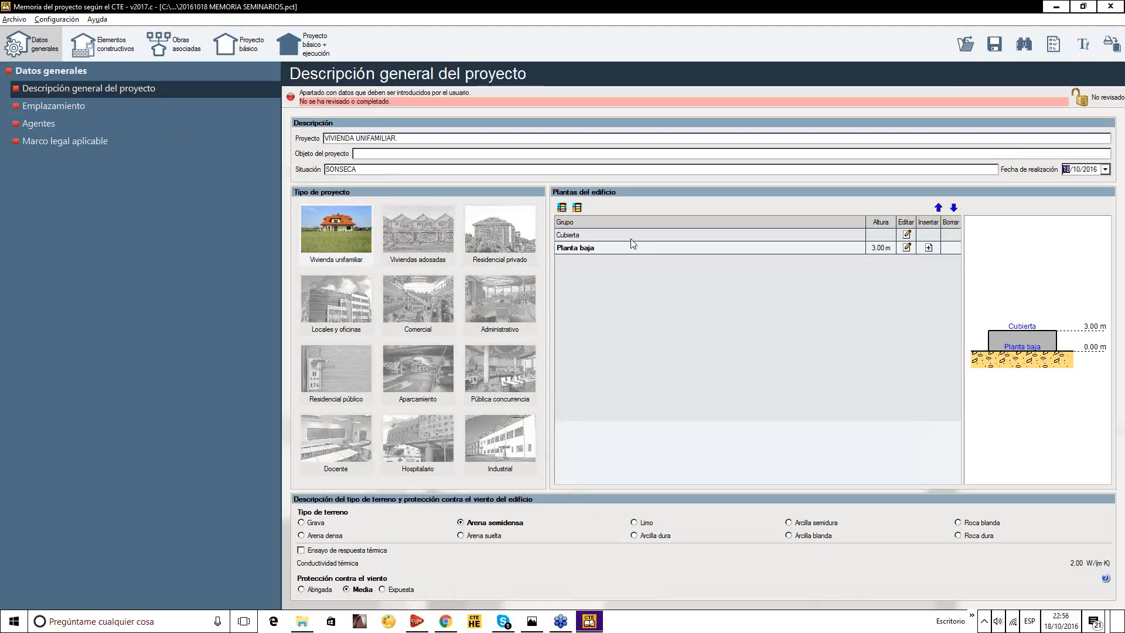
pyautogui.click(562, 208)
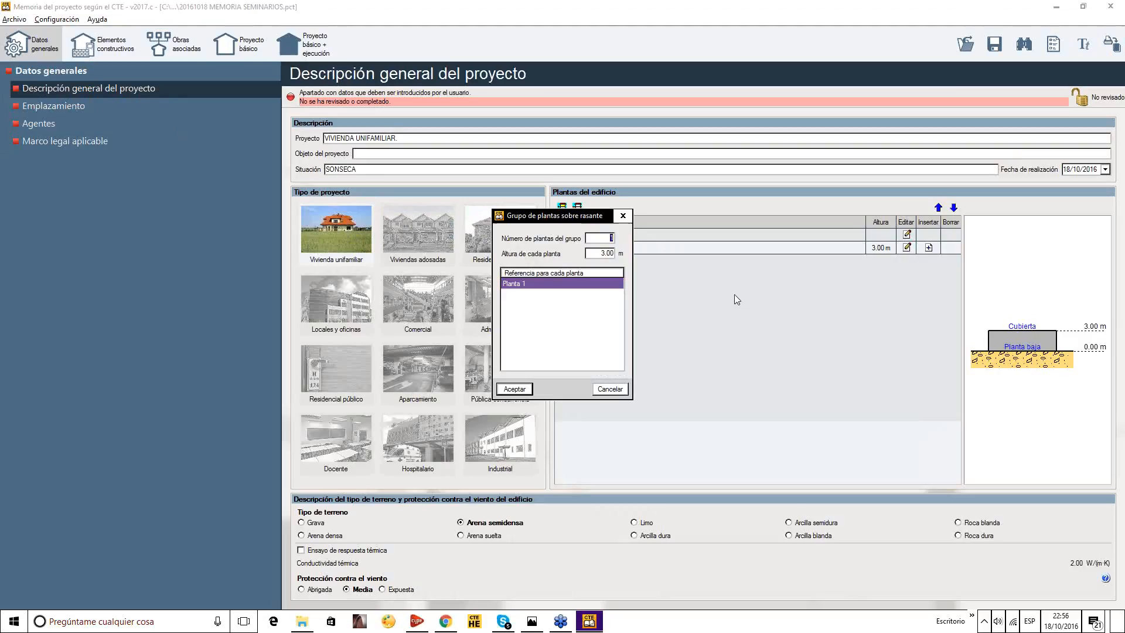
pyautogui.click(521, 389)
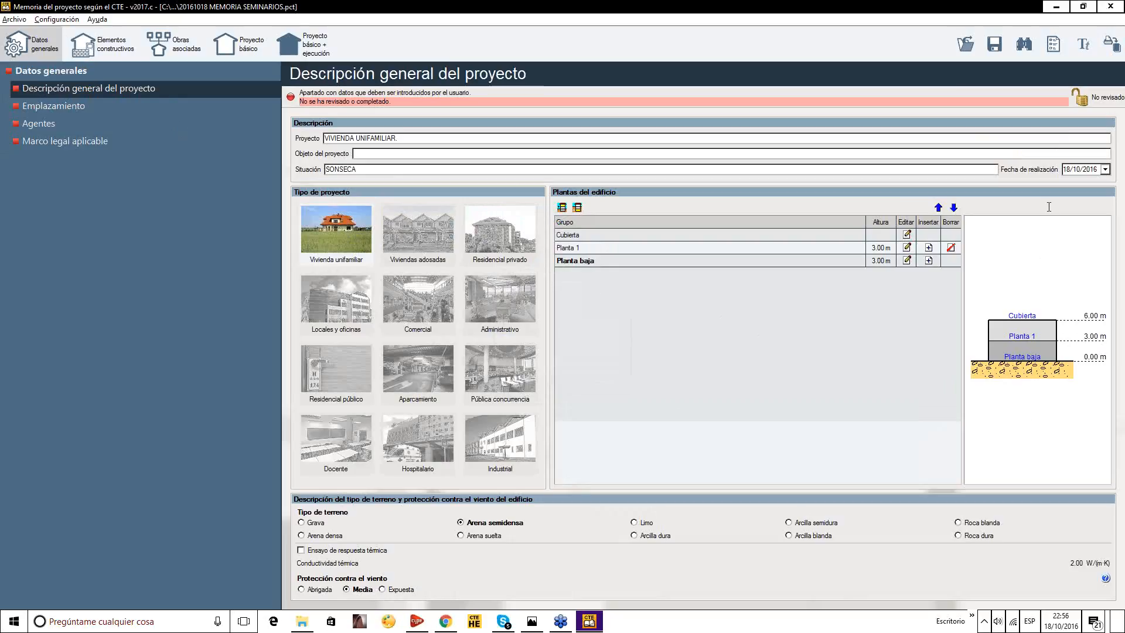
# Mark the general project description as reviewed, trying its reviewed lock off and on again.
pyautogui.click(1090, 108)
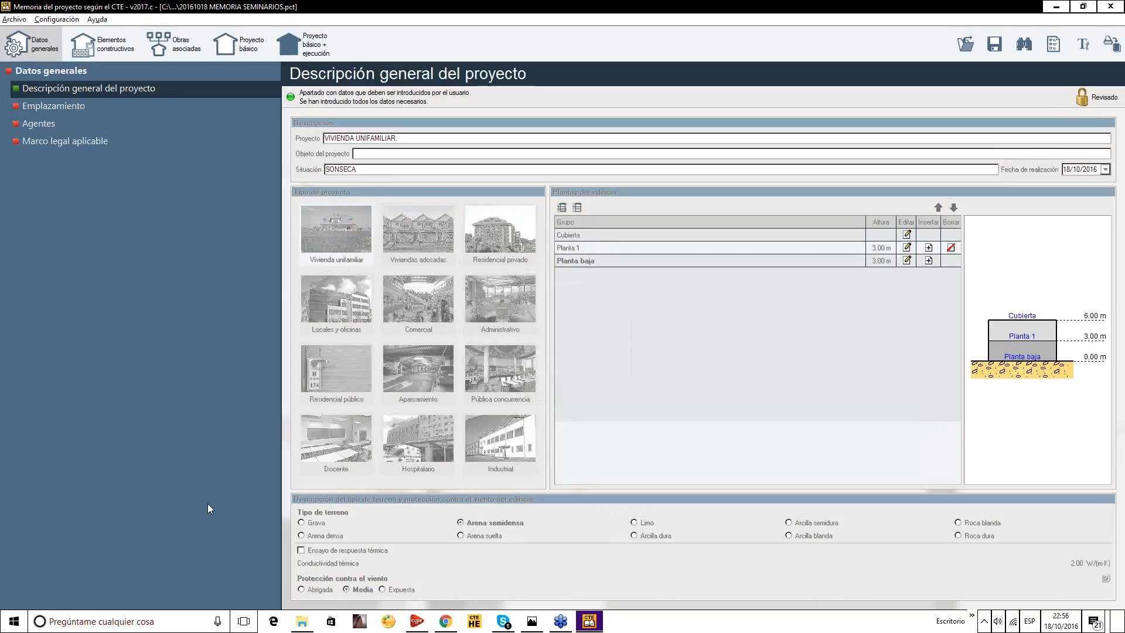
pyautogui.click(1084, 106)
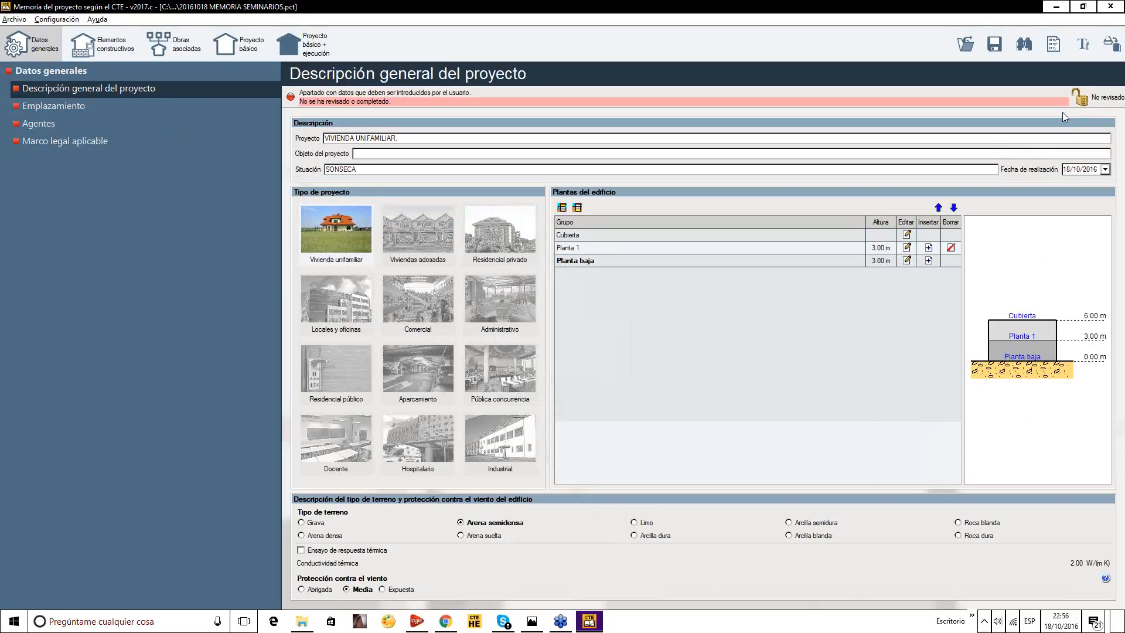
pyautogui.click(1083, 101)
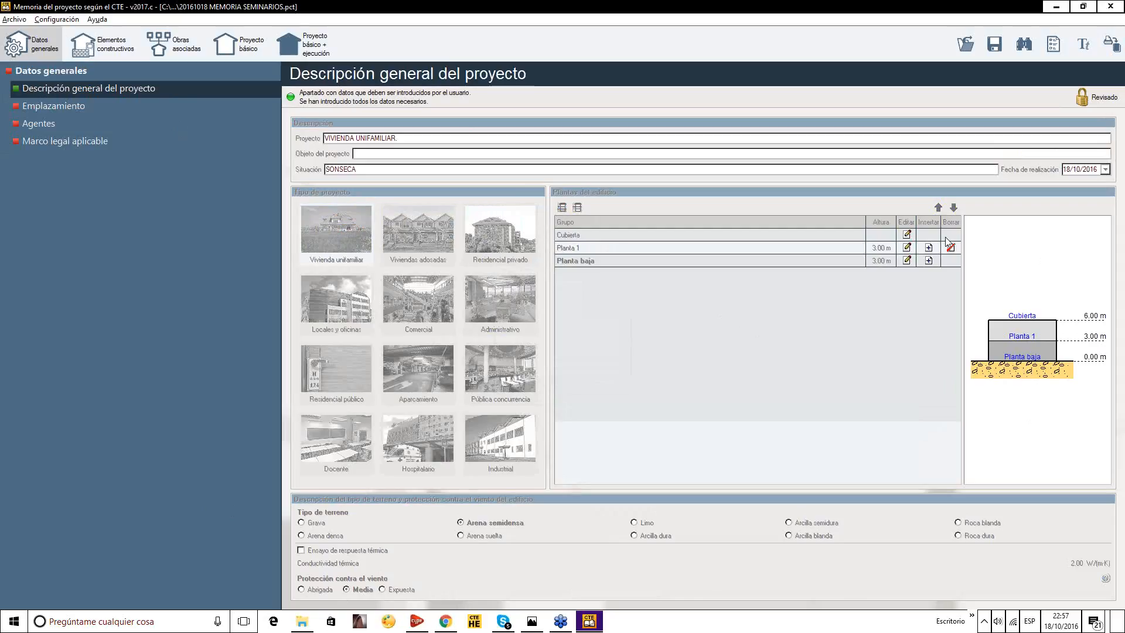
pyautogui.click(1080, 98)
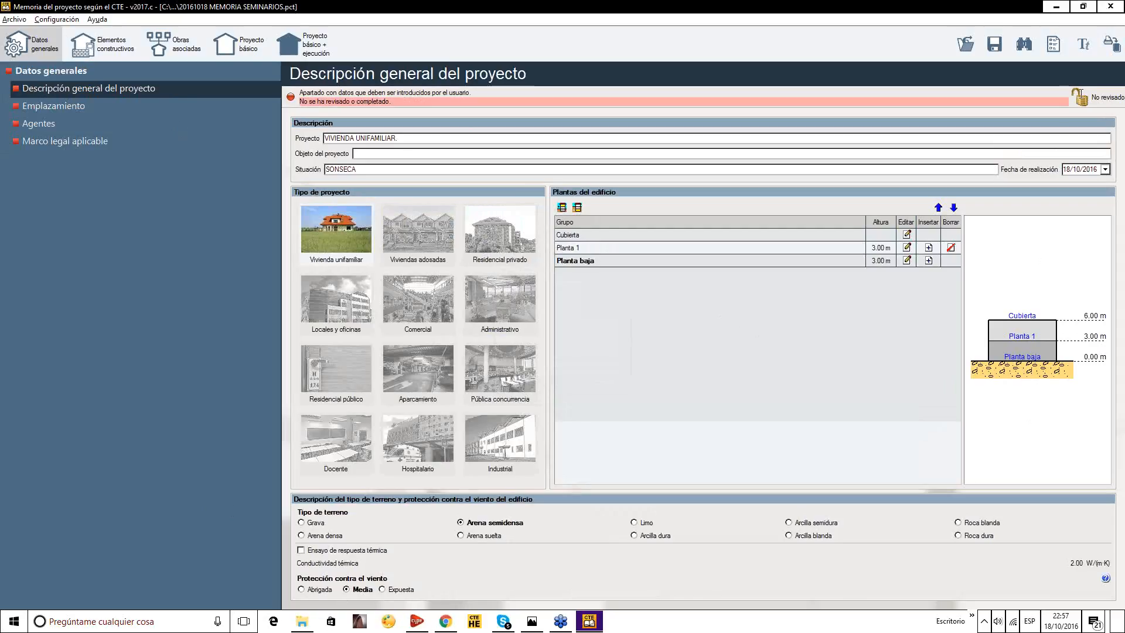
pyautogui.click(1079, 100)
# Set the project site to Sonseca in the province of Toledo and mark the Emplazamiento section as reviewed.
pyautogui.click(87, 107)
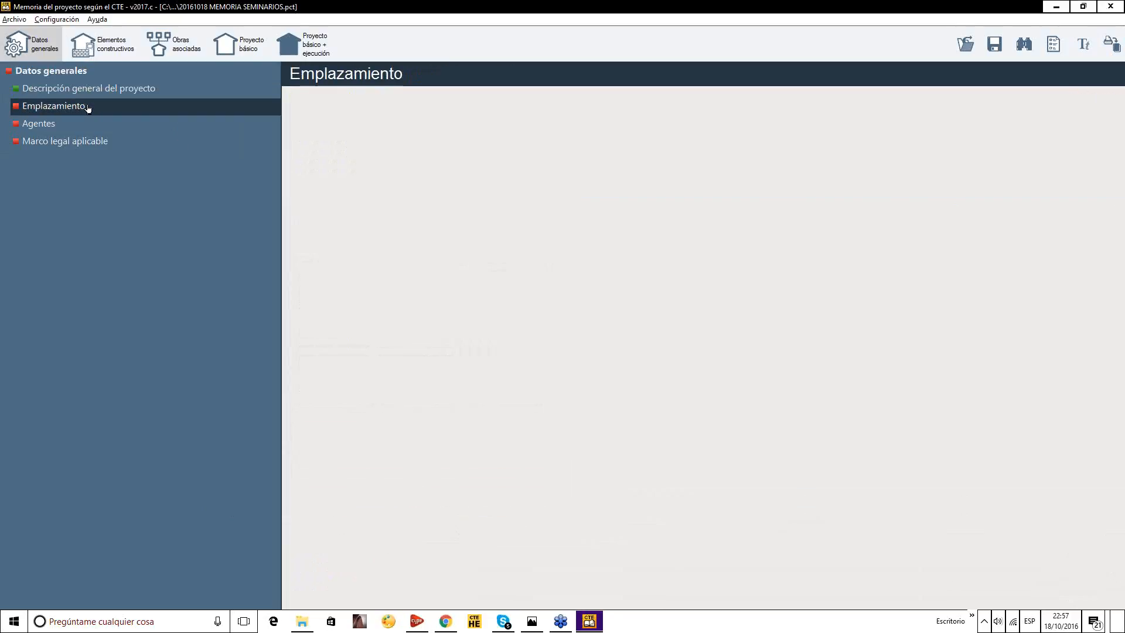
pyautogui.click(718, 246)
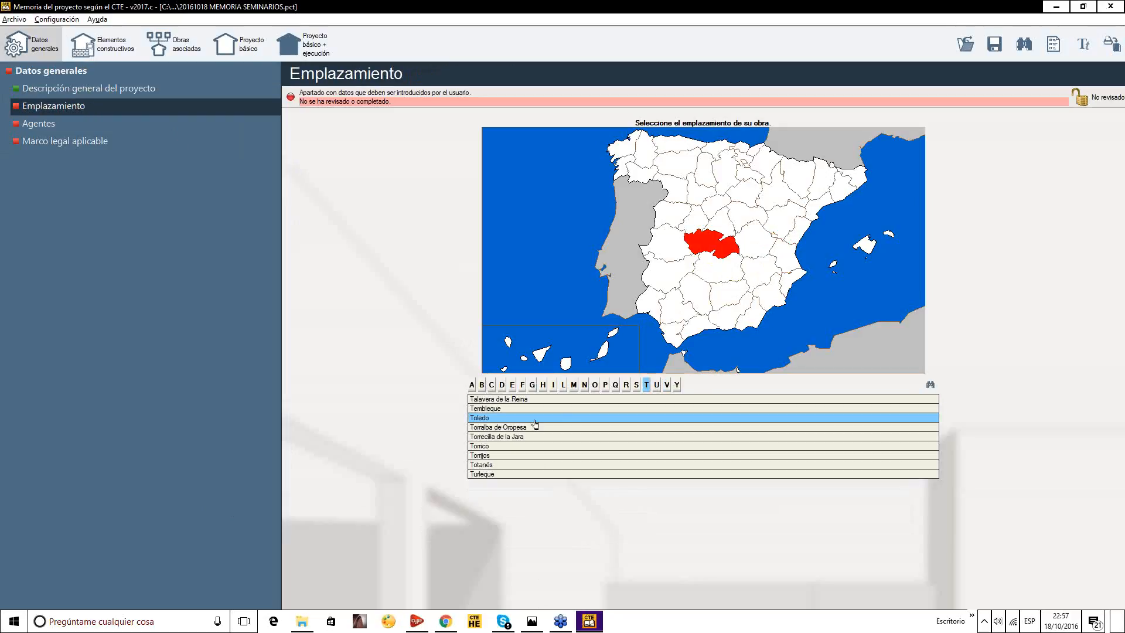
pyautogui.click(637, 385)
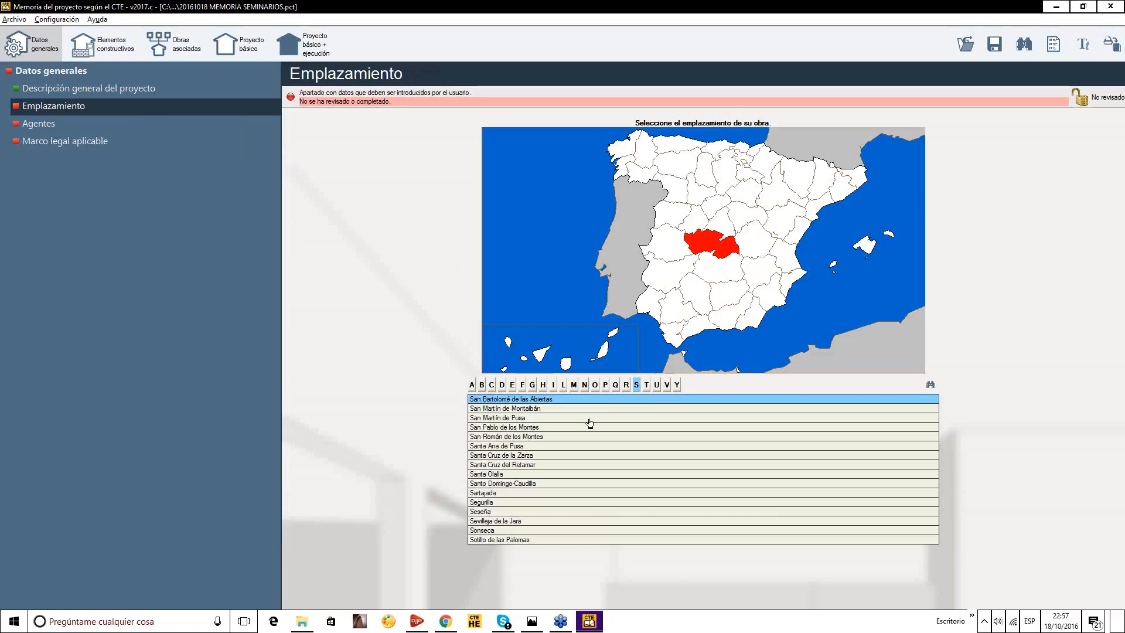
pyautogui.click(475, 531)
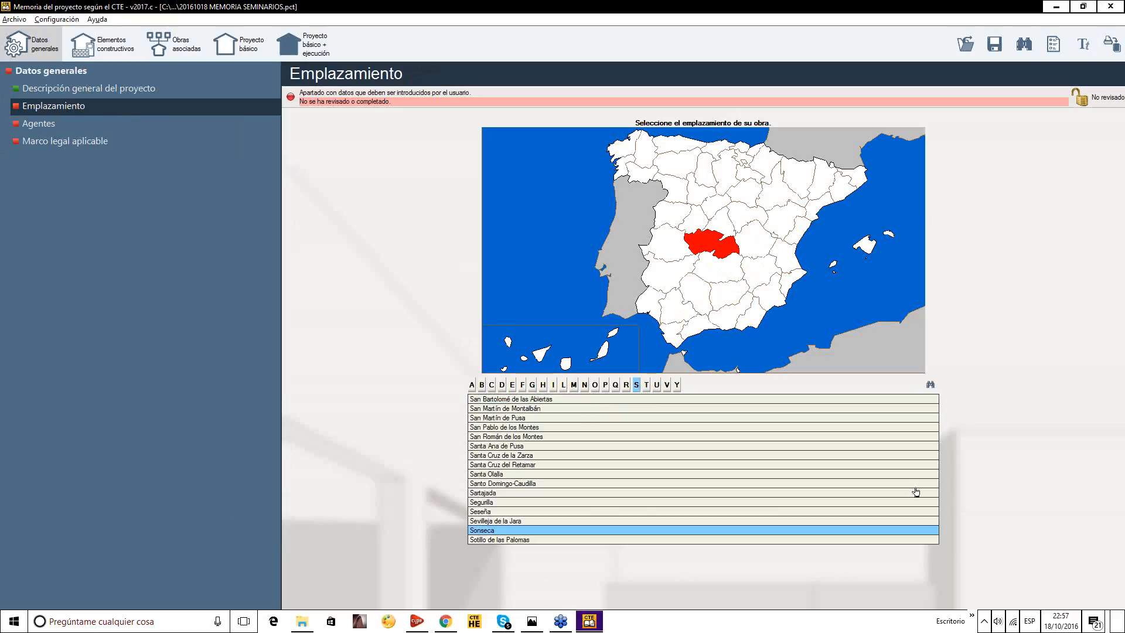
pyautogui.click(1083, 98)
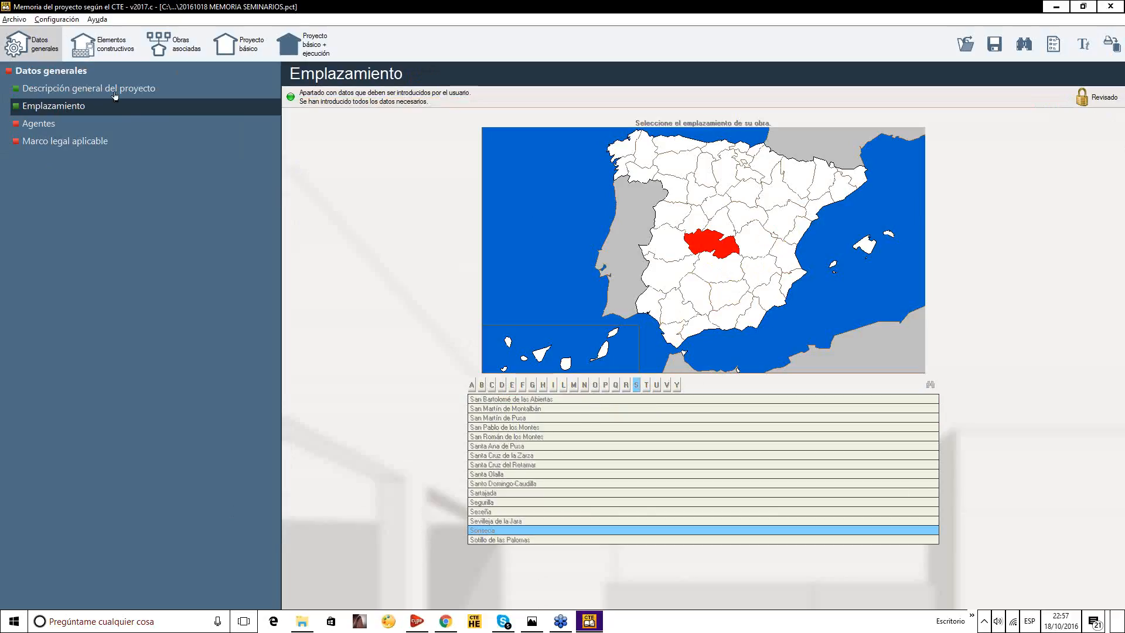
# Exclude basic requirement SUA 4 with the justification "No es aplicable al tratarse de vivienda unifamiliar." and copy that text.
pyautogui.click(54, 125)
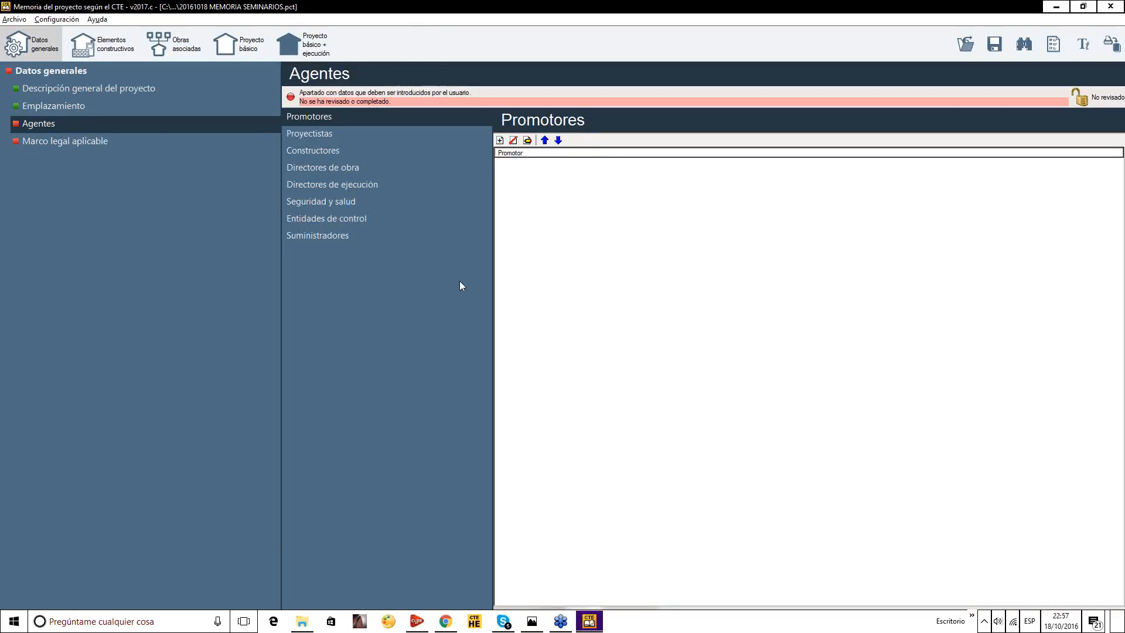
pyautogui.click(75, 140)
pyautogui.click(117, 157)
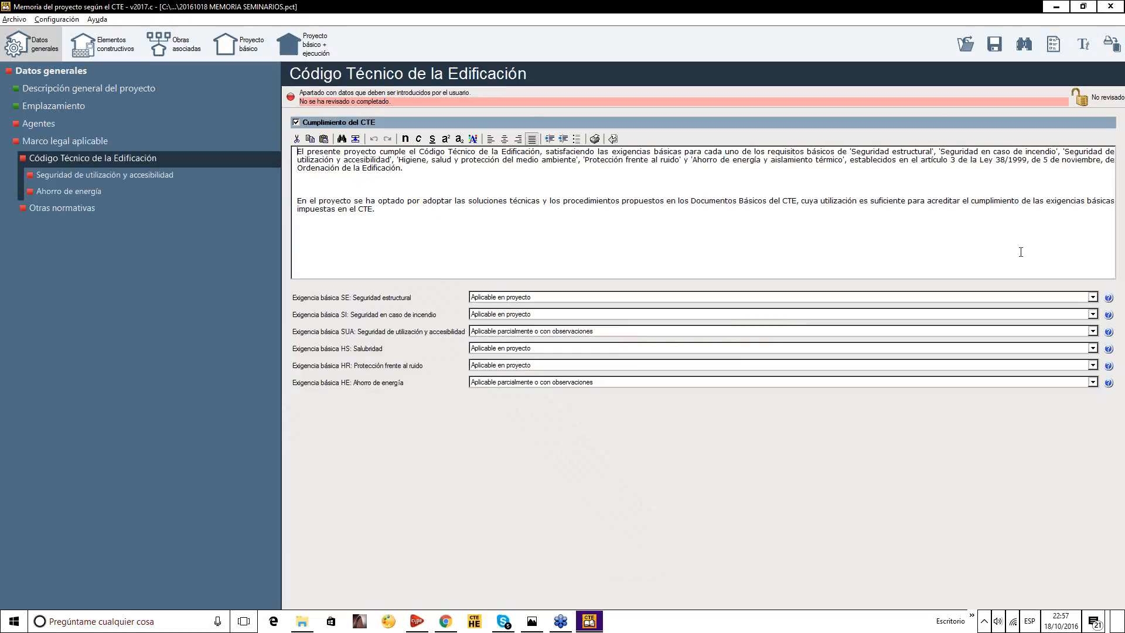
pyautogui.click(78, 175)
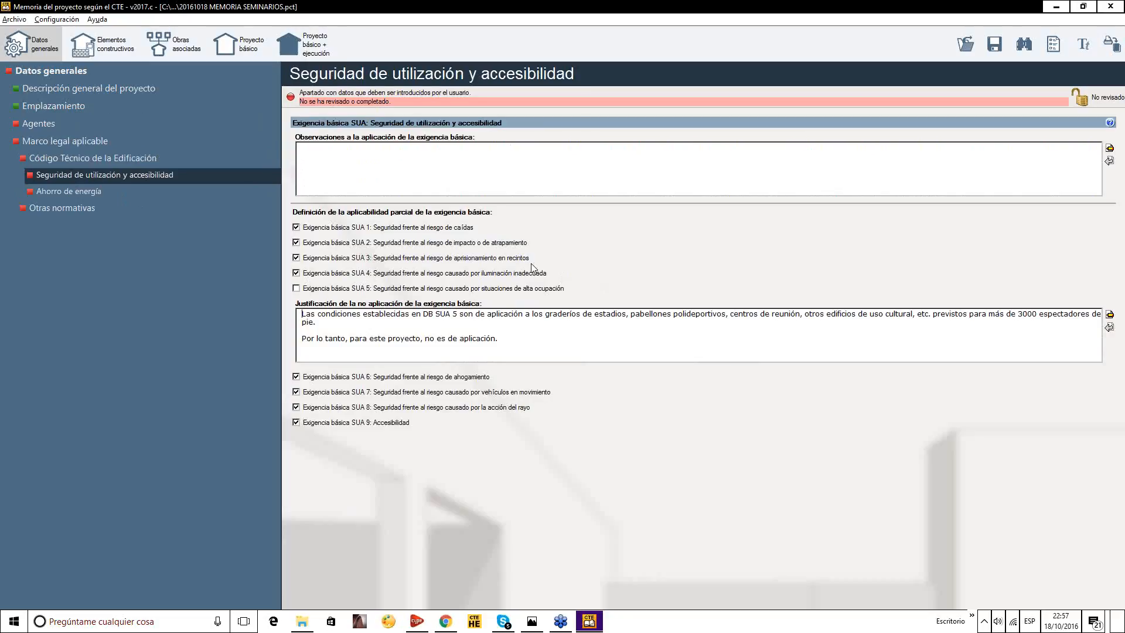
pyautogui.click(542, 273)
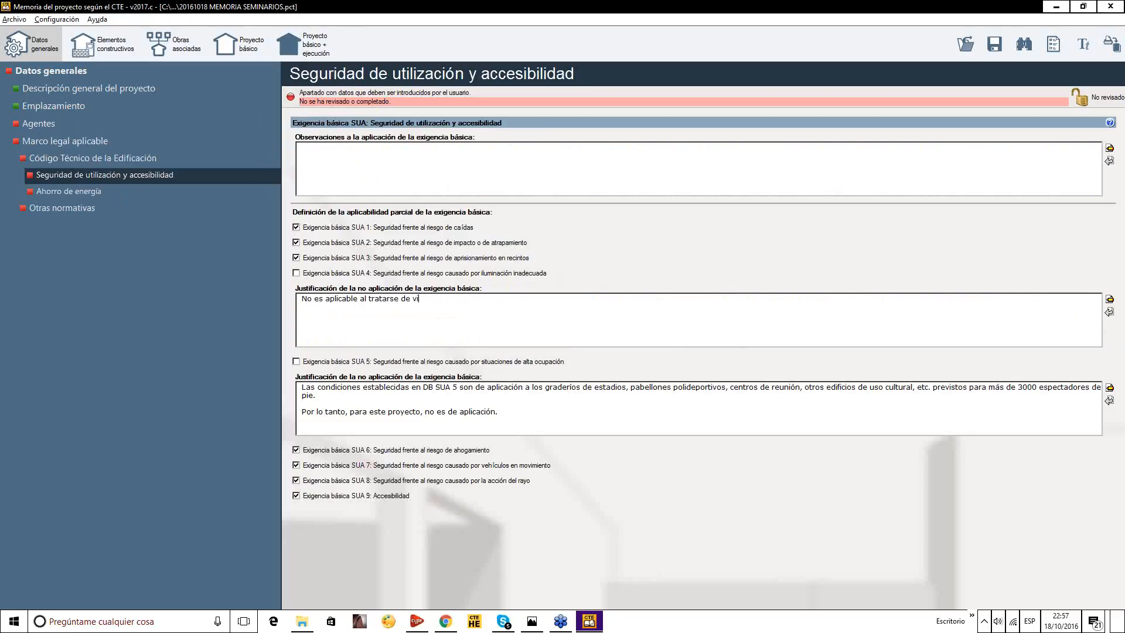
pyautogui.write('fined')
pyautogui.write('vienda')
pyautogui.write(' unifamiliar.')
pyautogui.moveTo(503, 298); pyautogui.dragTo(300, 301)
pyautogui.hotkey('ctrl', 'c')
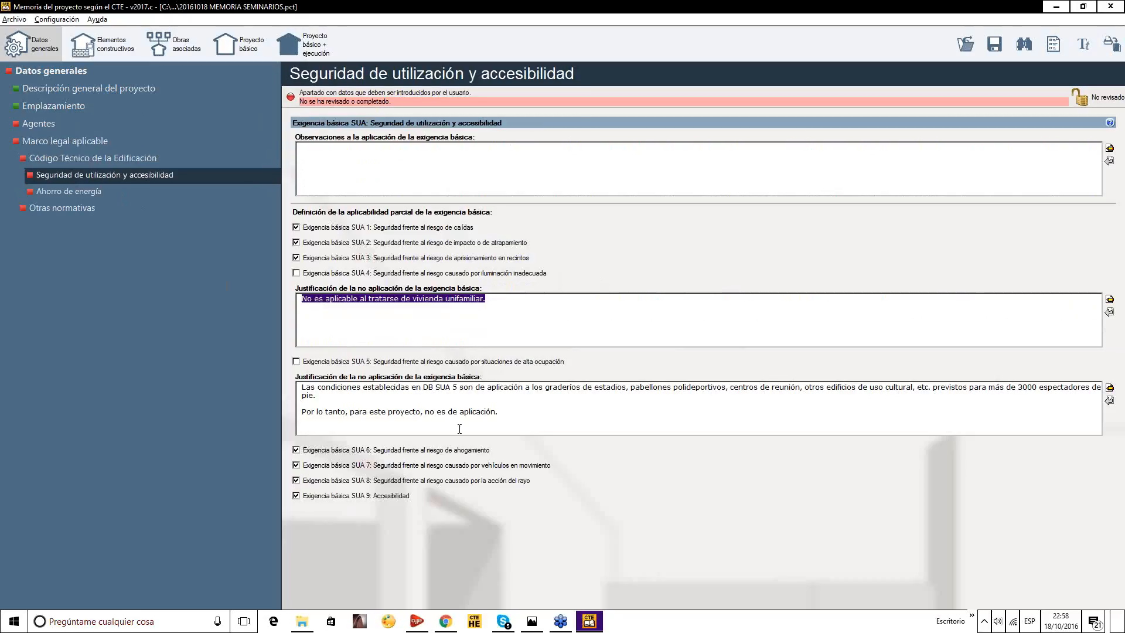
# Exclude requirements SUA 6 and SUA 7 with the same copied justification, and mark the Seguridad de utilización y accesibilidad section as reviewed.
pyautogui.click(296, 450)
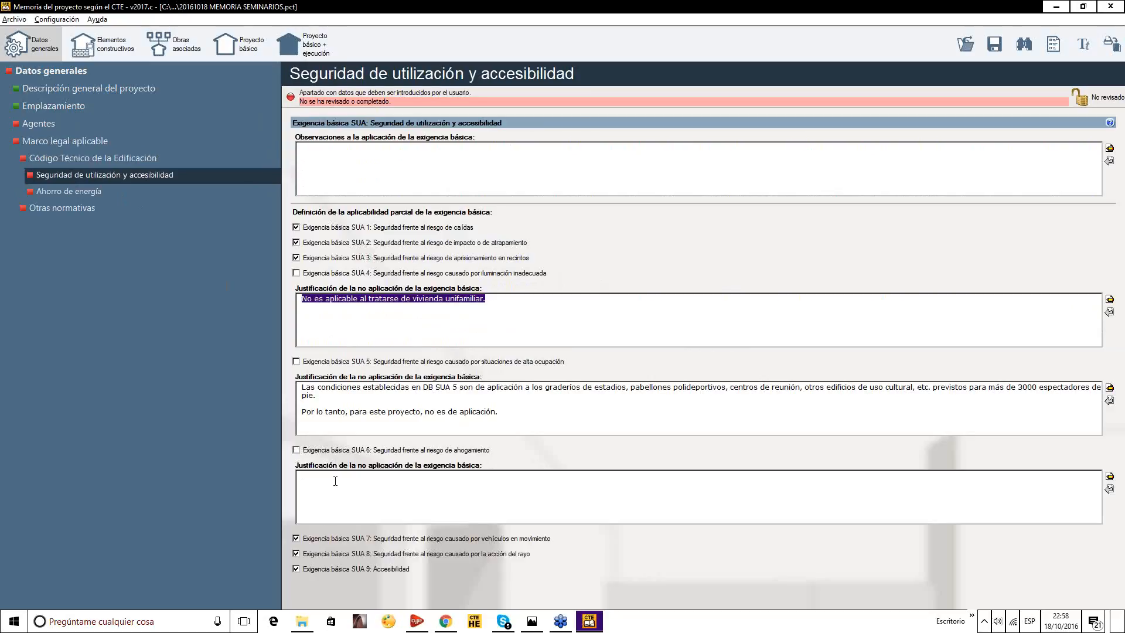
pyautogui.hotkey('ctrl', 'v')
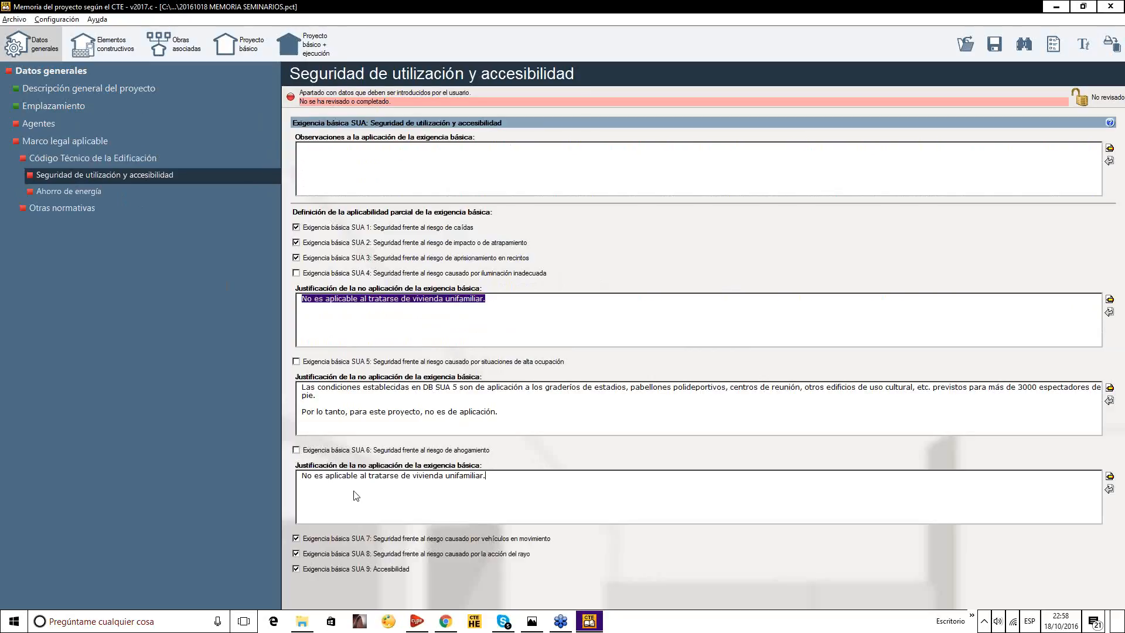
pyautogui.click(296, 539)
pyautogui.click(408, 534)
pyautogui.hotkey('ctrl', 'v')
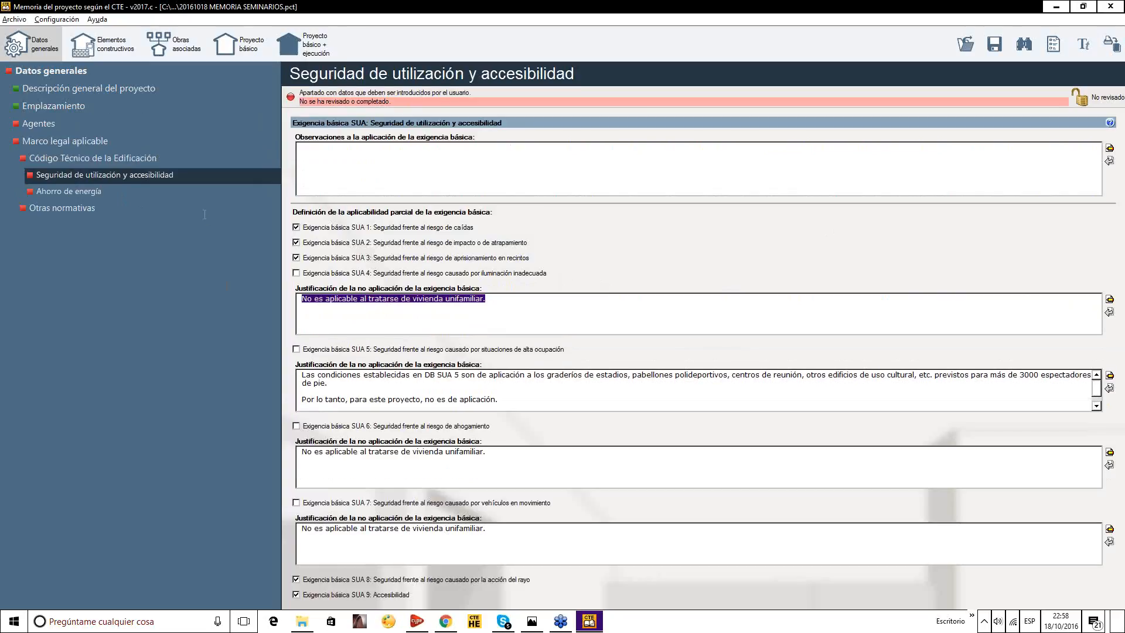
pyautogui.click(1081, 96)
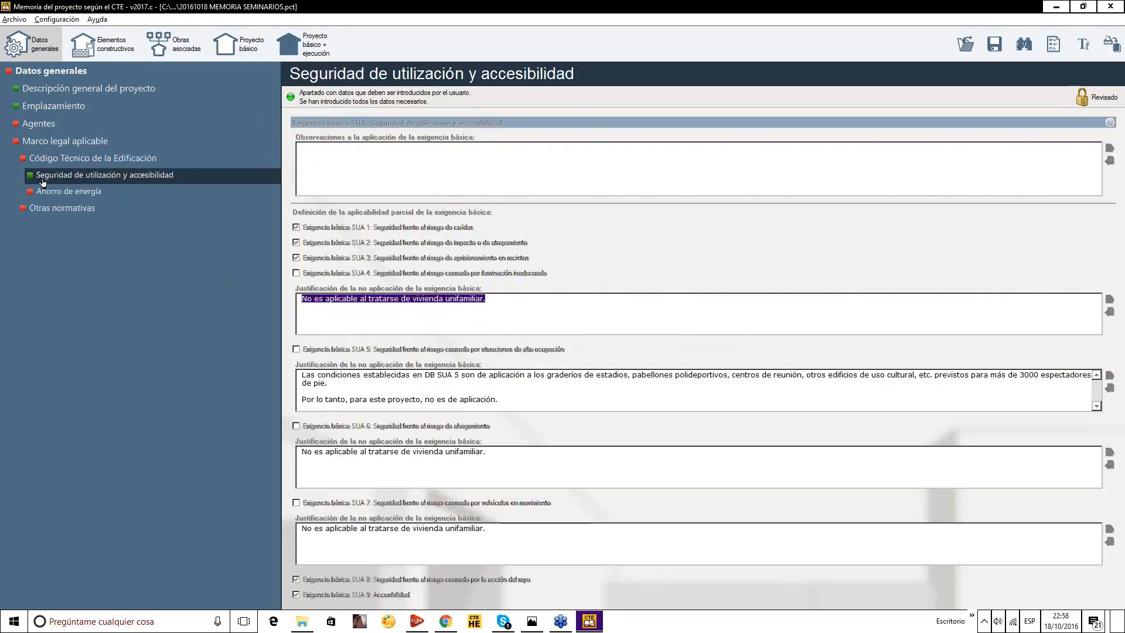
# Associate the Arquímedes work 20160907 SEMINARIO for all modules, opening it with write permission, and lock the Arquímedes associated works.
pyautogui.click(96, 53)
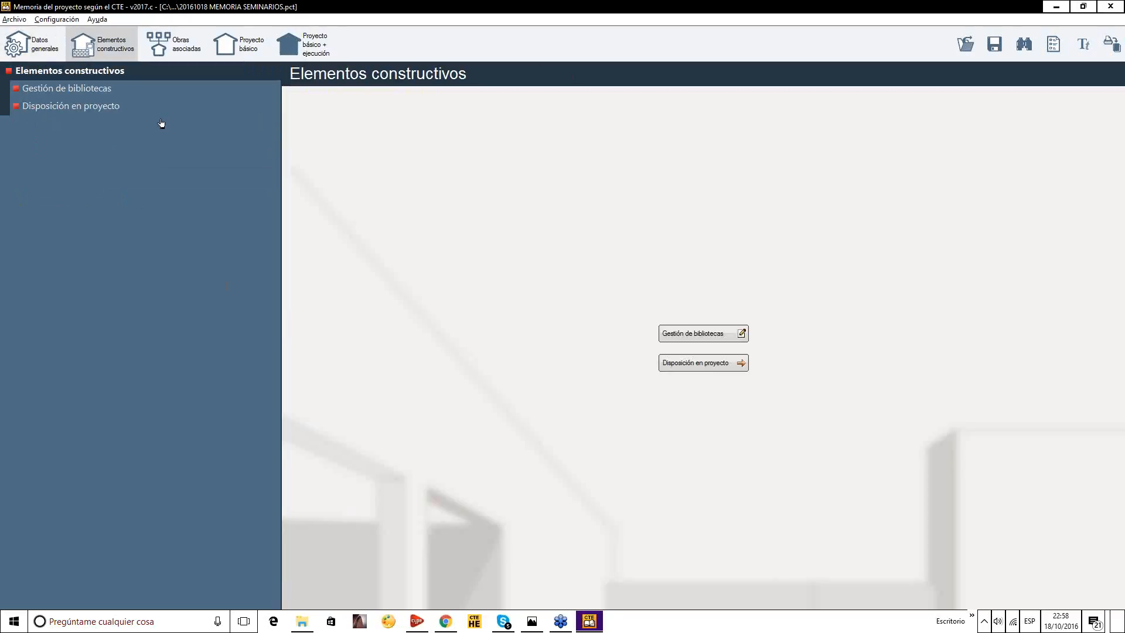
pyautogui.click(185, 39)
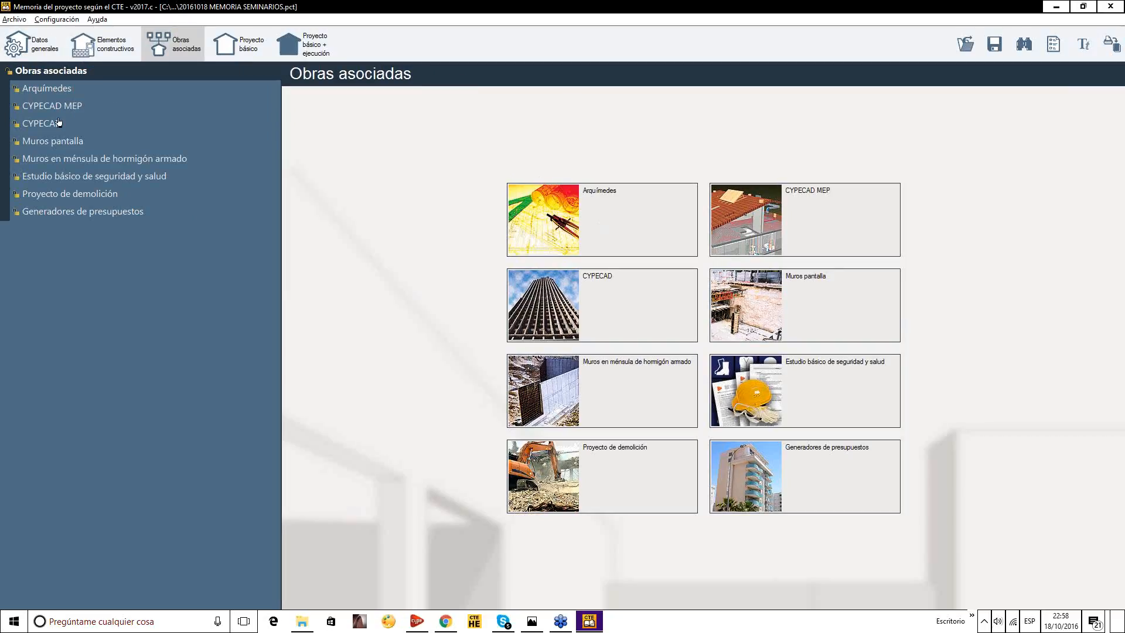
pyautogui.click(543, 192)
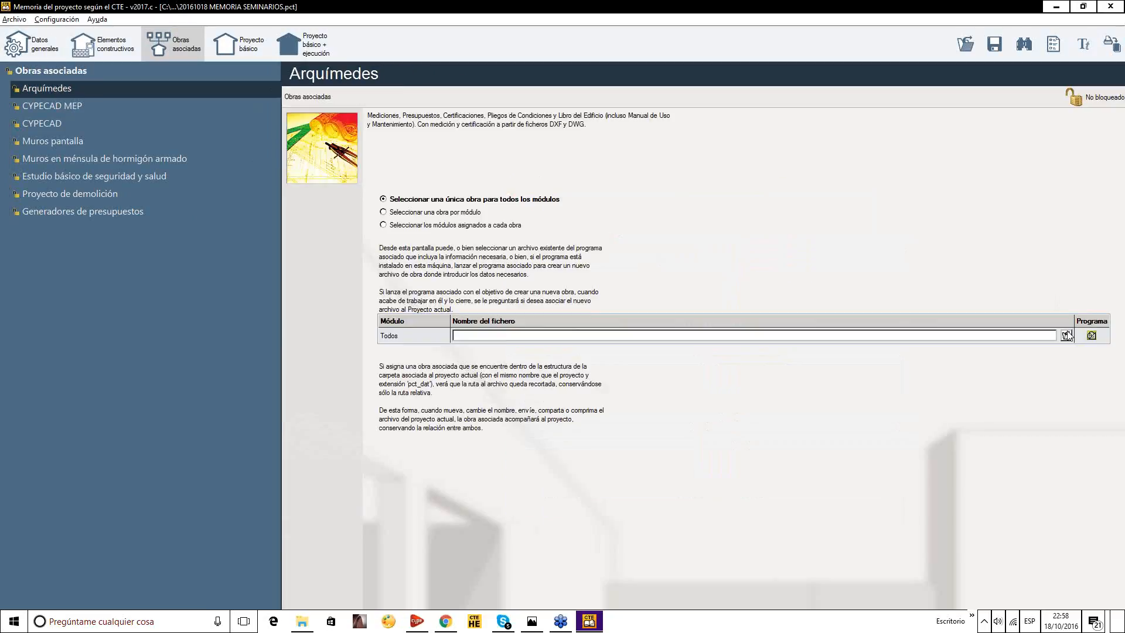
pyautogui.click(1066, 335)
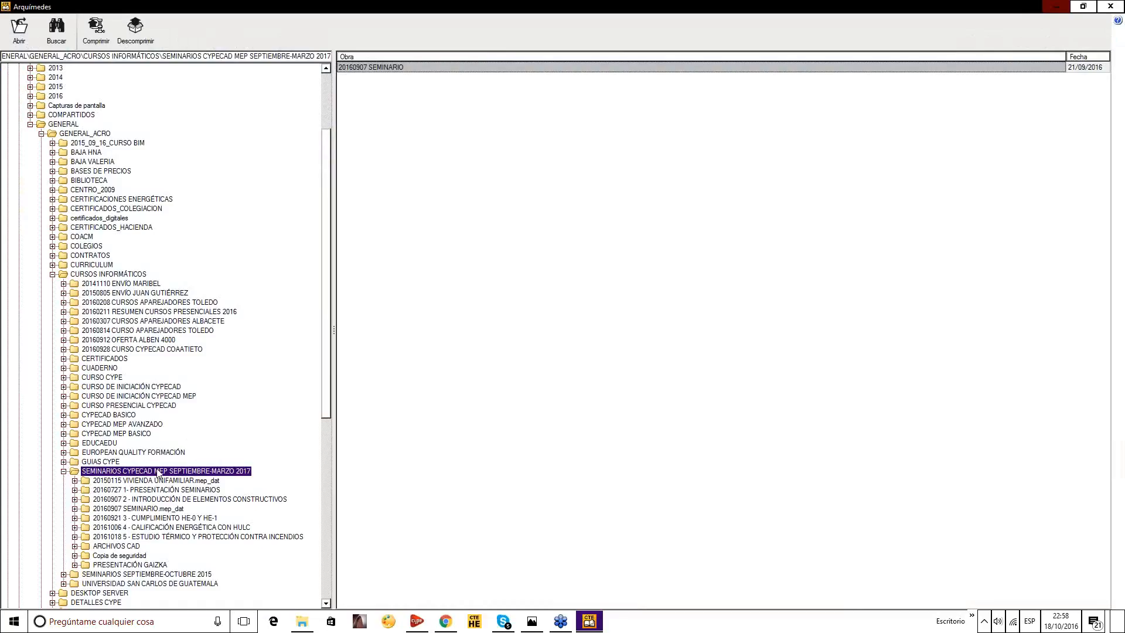
pyautogui.doubleClick(393, 67)
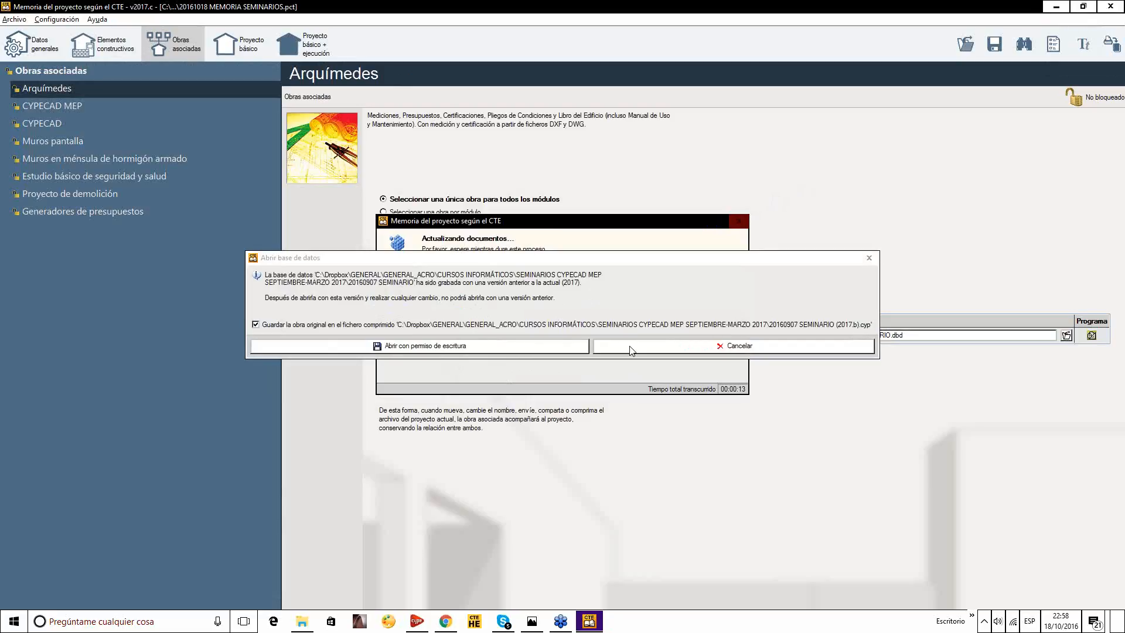
pyautogui.click(471, 349)
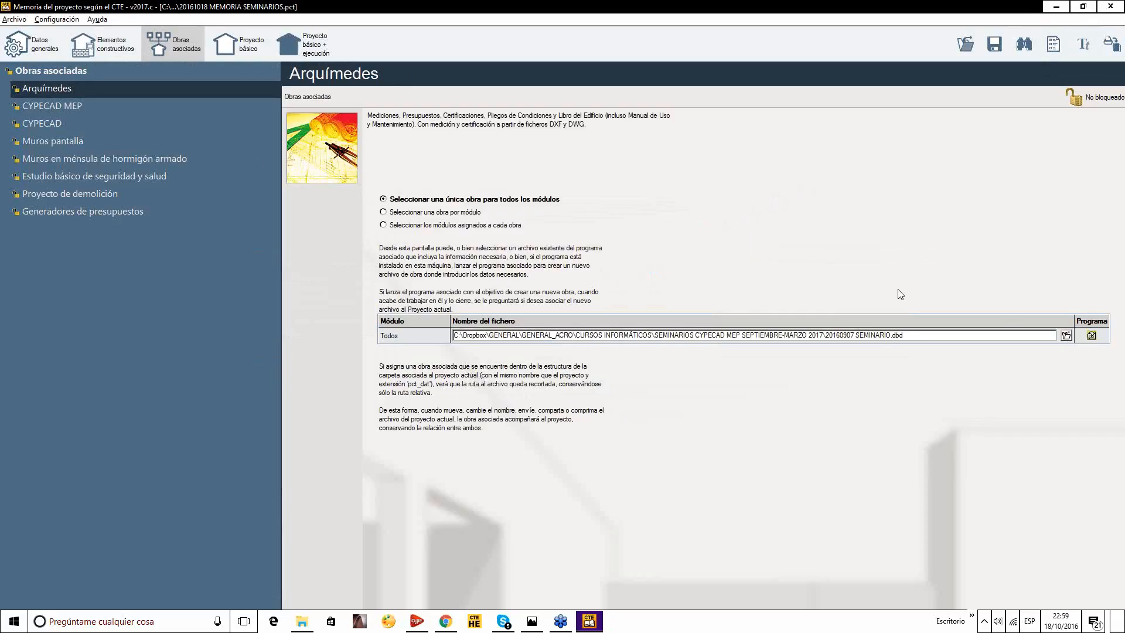
pyautogui.click(1076, 94)
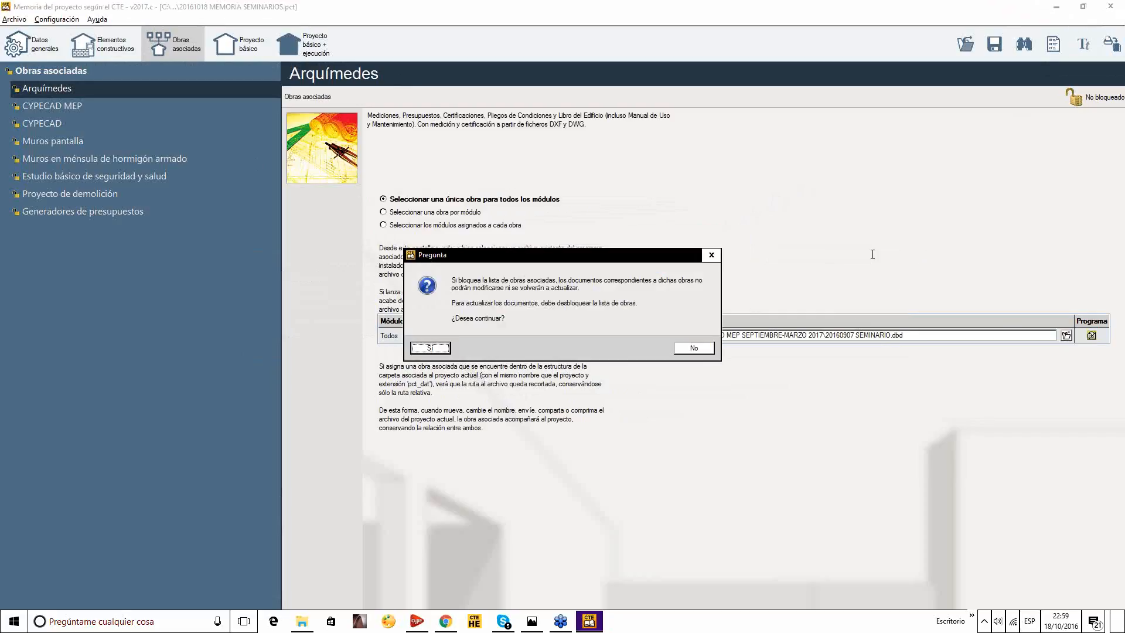
pyautogui.click(431, 348)
# Associate the CYPECAD MEP work 20160907 SEMINARIO.mep for all modules and lock the CYPECAD MEP associated works.
pyautogui.click(54, 105)
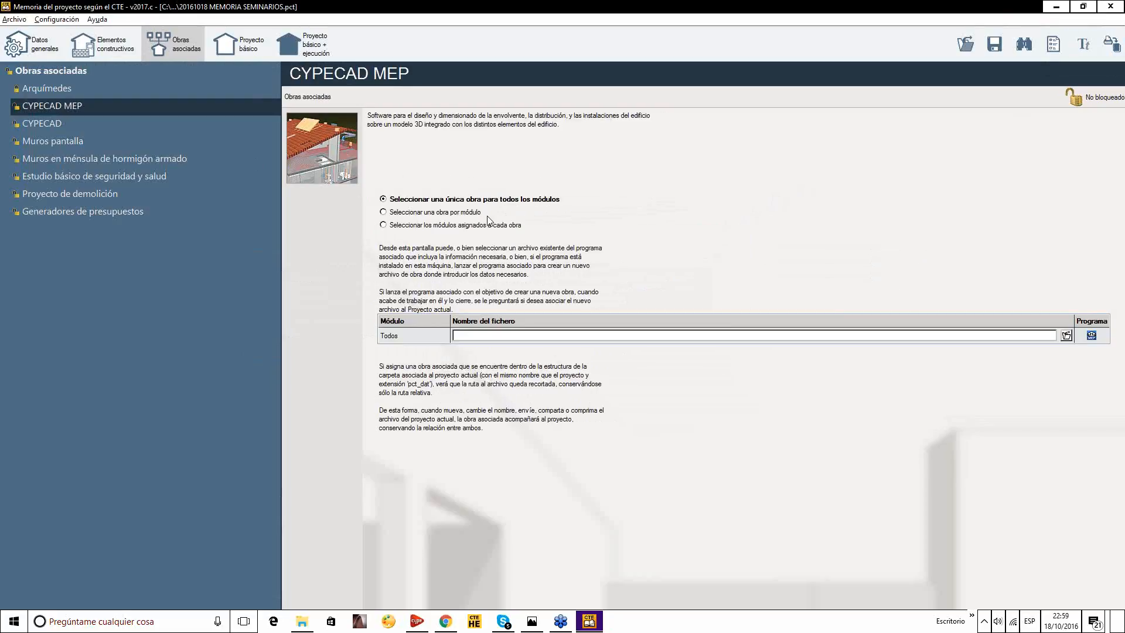
pyautogui.click(1066, 335)
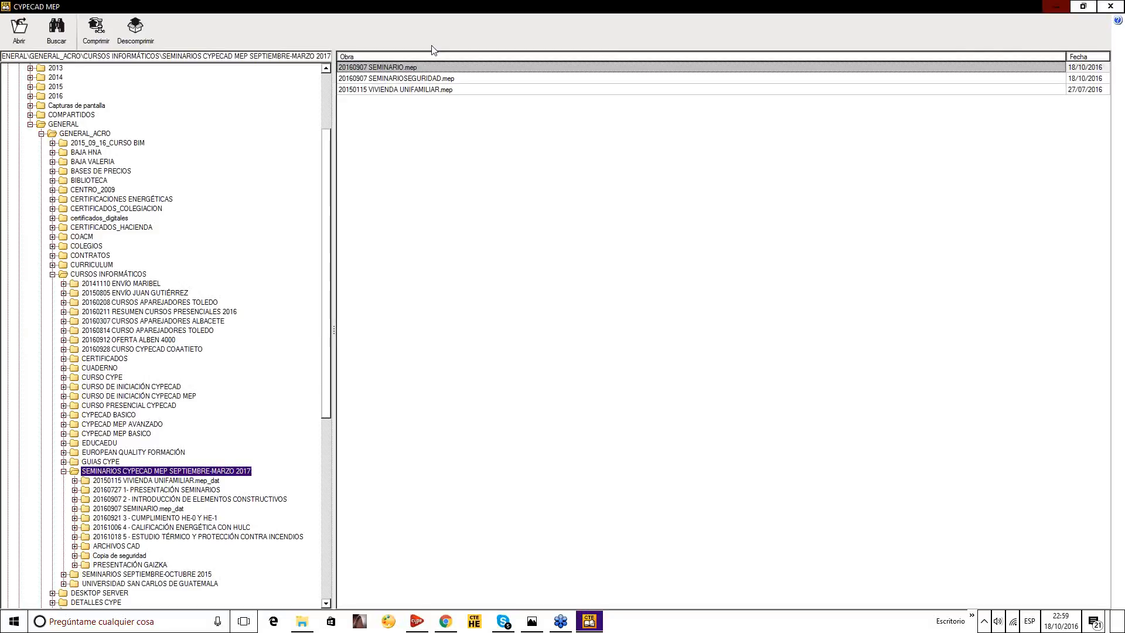
pyautogui.doubleClick(359, 69)
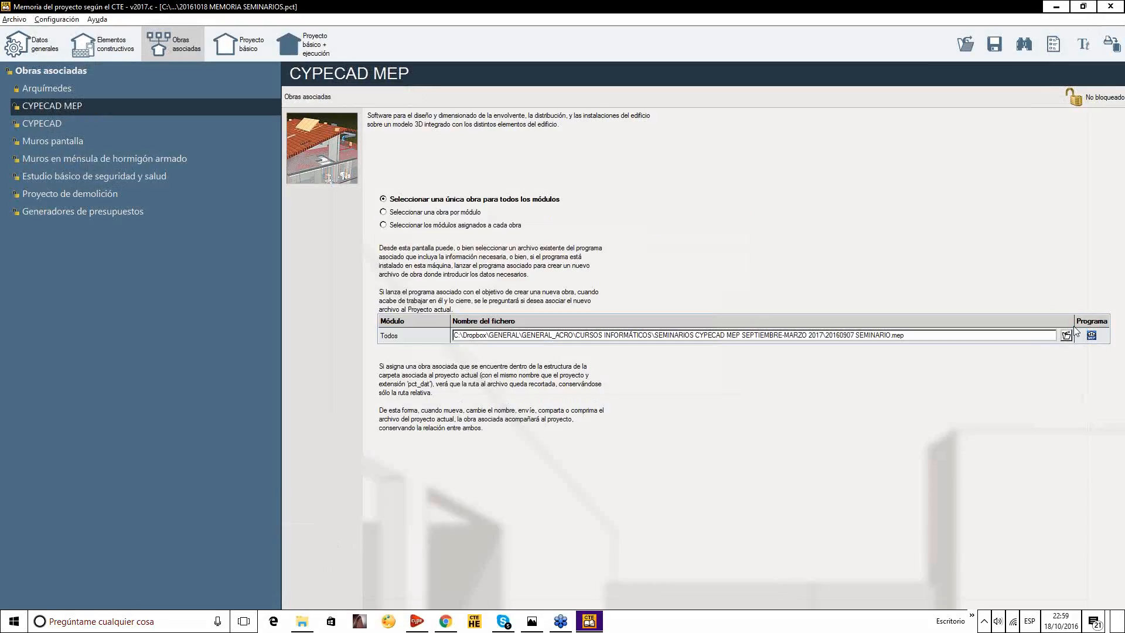
pyautogui.click(1075, 103)
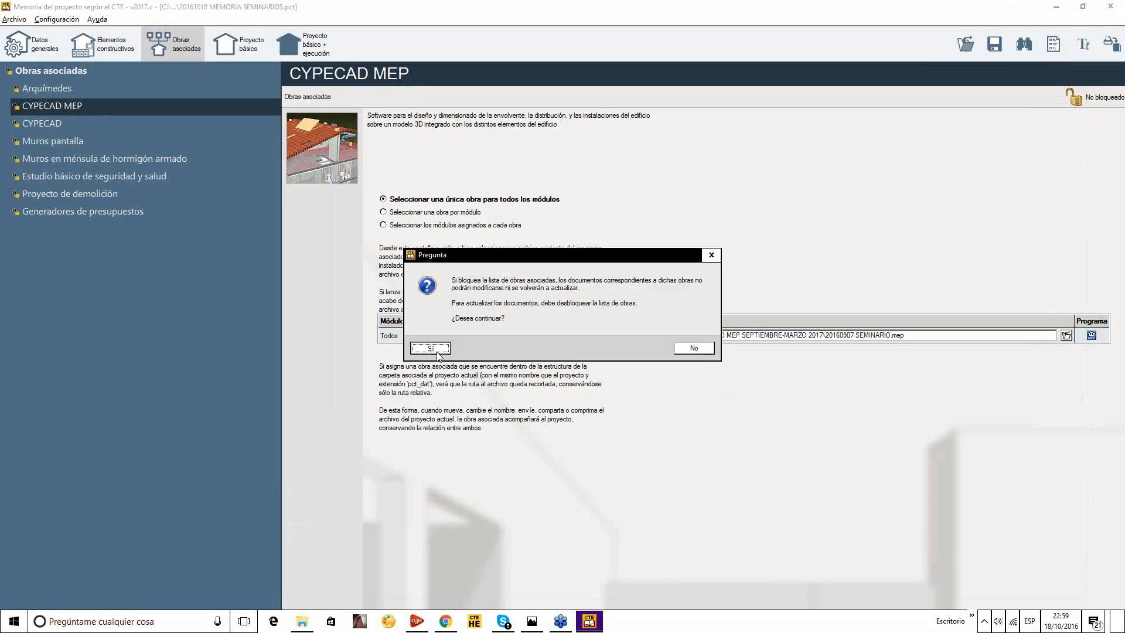
pyautogui.click(436, 348)
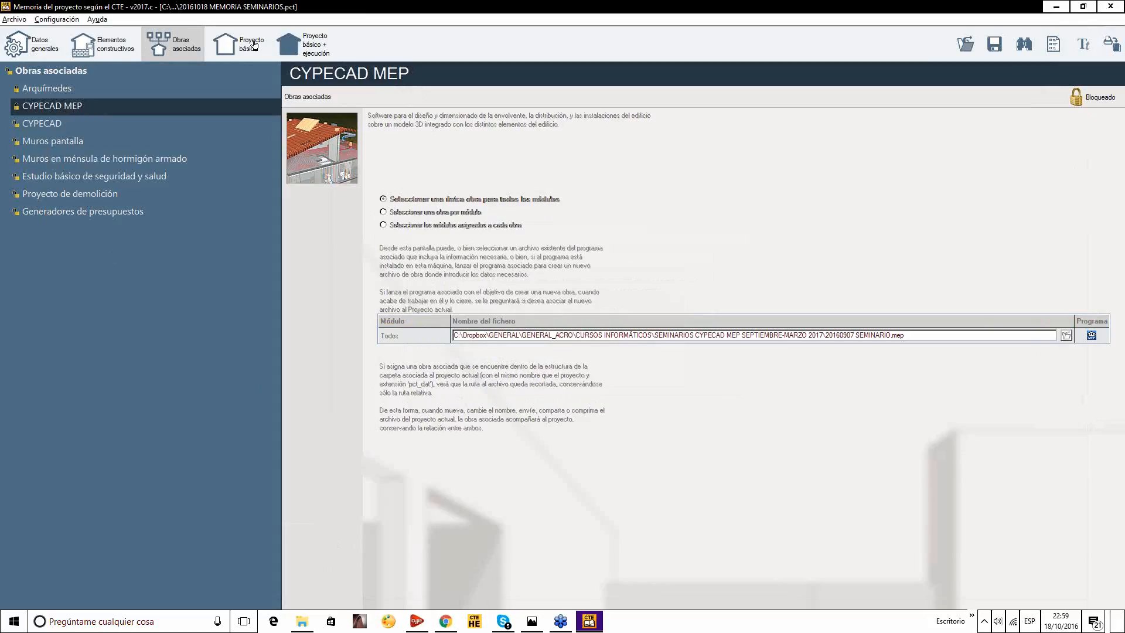
# Review fire safety requirements SI 1 to SI 5 under Cumplimiento del CTE in the Proyecto básico.
pyautogui.click(316, 49)
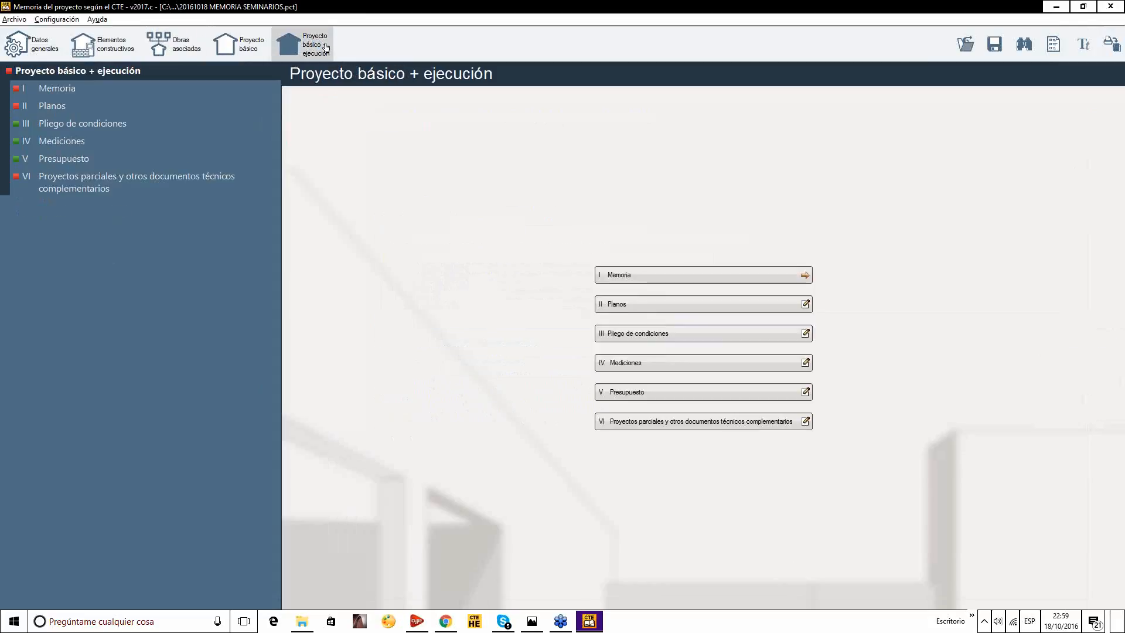
pyautogui.click(249, 46)
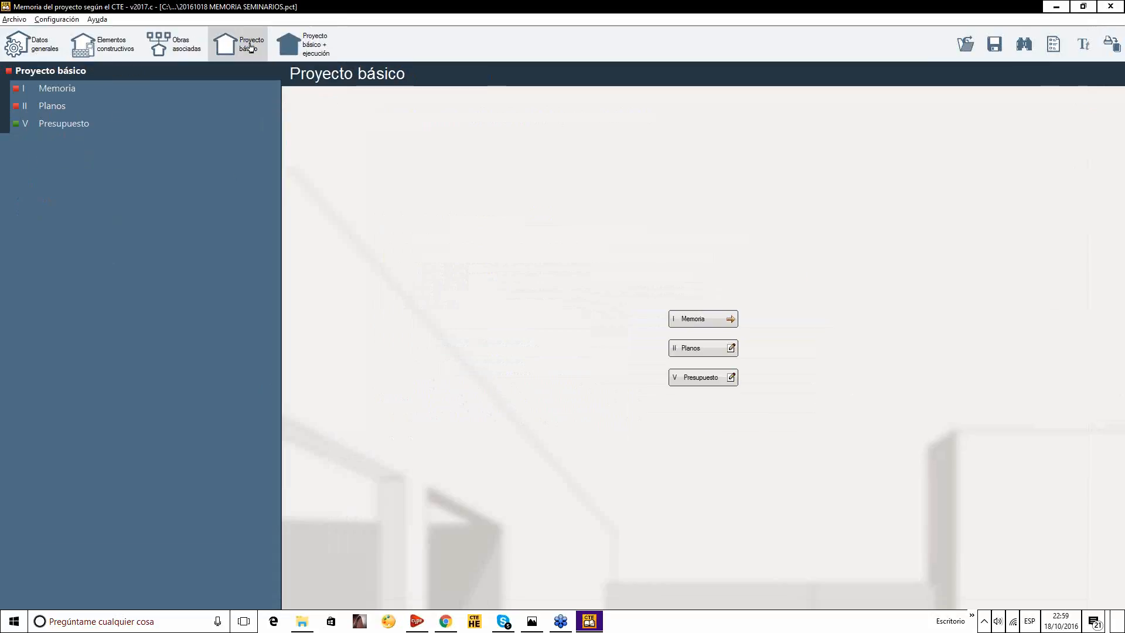
pyautogui.click(58, 89)
pyautogui.click(84, 136)
pyautogui.click(135, 156)
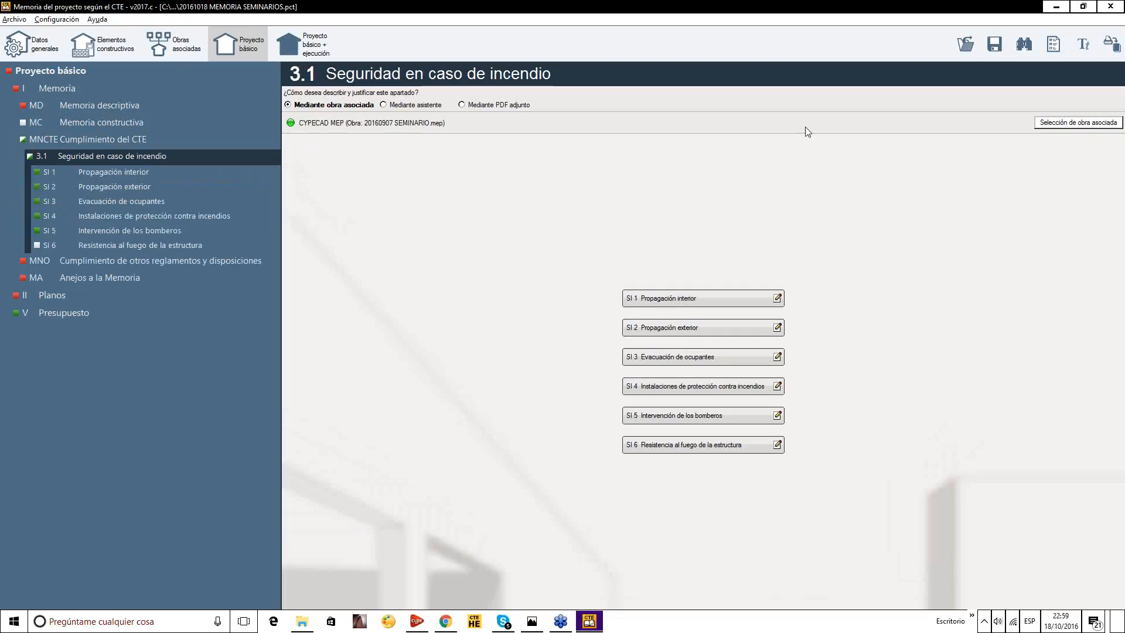
pyautogui.click(101, 172)
pyautogui.click(107, 186)
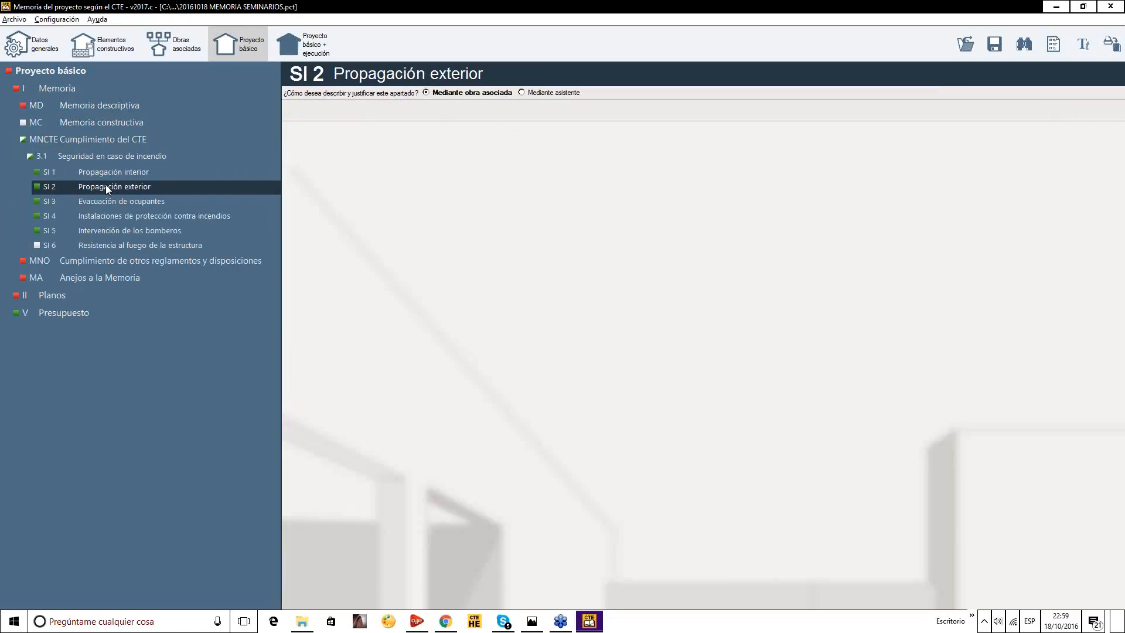
pyautogui.click(106, 201)
pyautogui.click(104, 215)
pyautogui.click(102, 231)
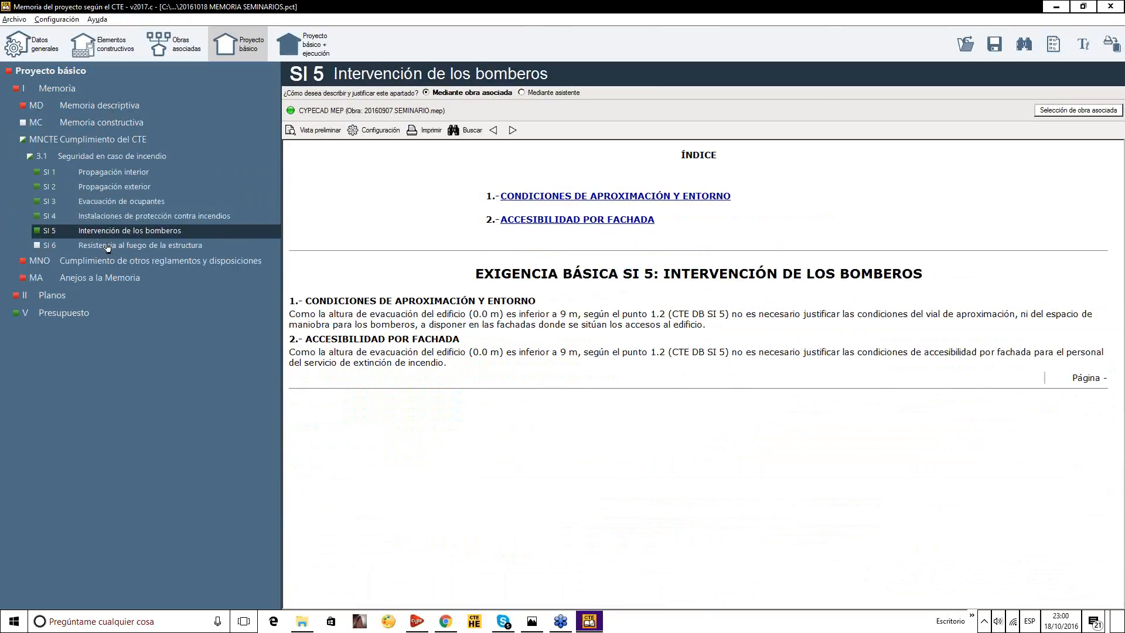
# Justify requirement SI 6 Resistencia al fuego de la estructura with the CYPECAD MEP associated work.
pyautogui.click(107, 245)
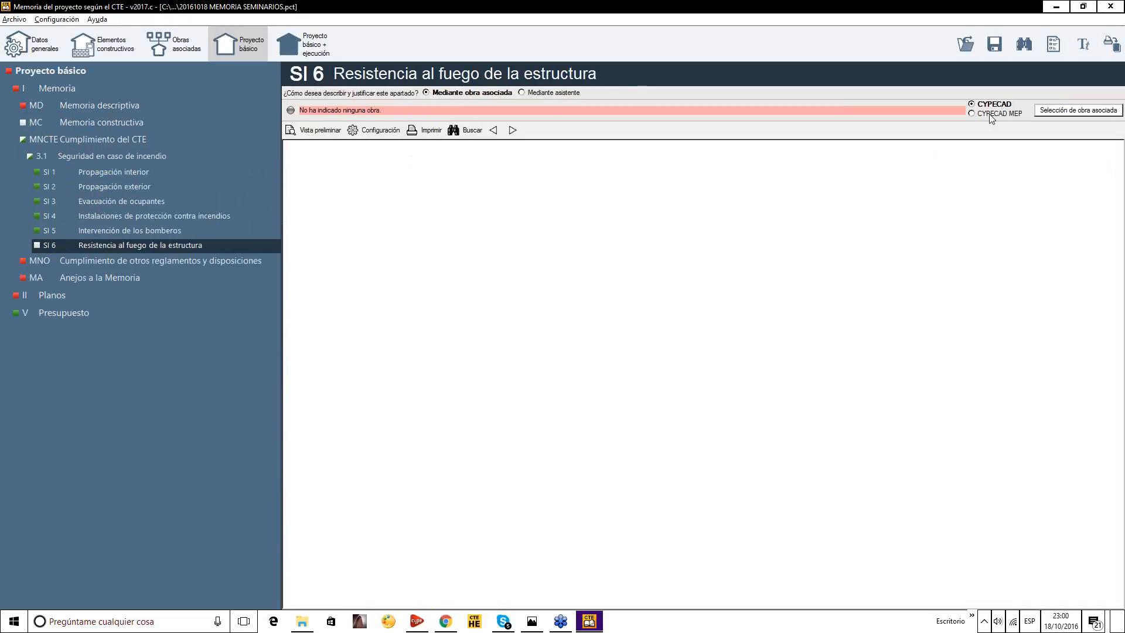
pyautogui.click(972, 114)
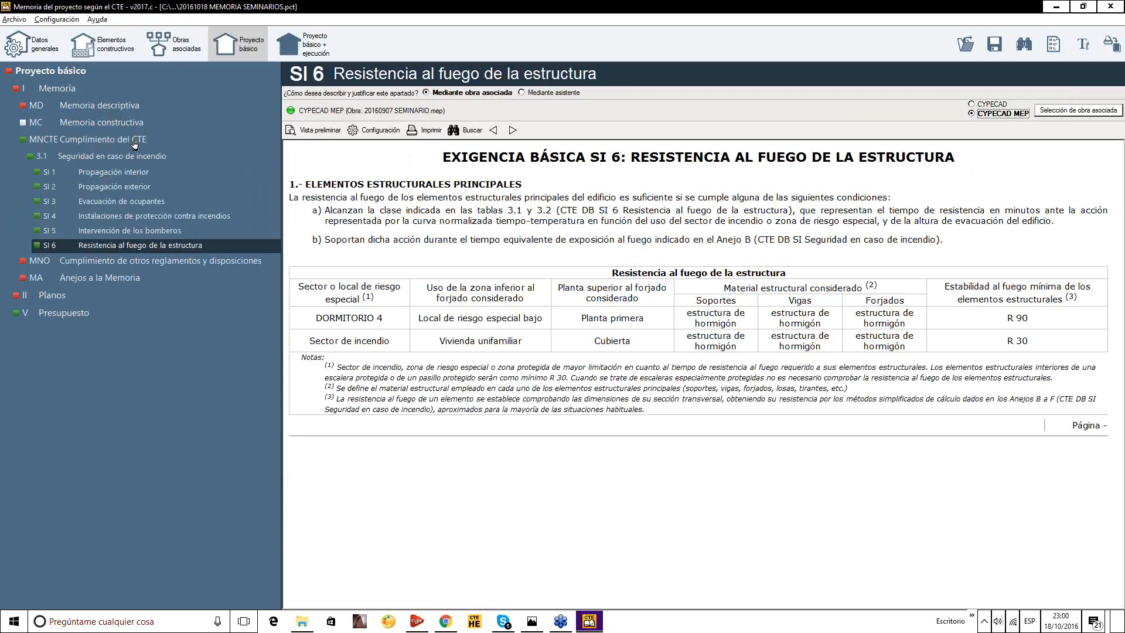
pyautogui.click(89, 156)
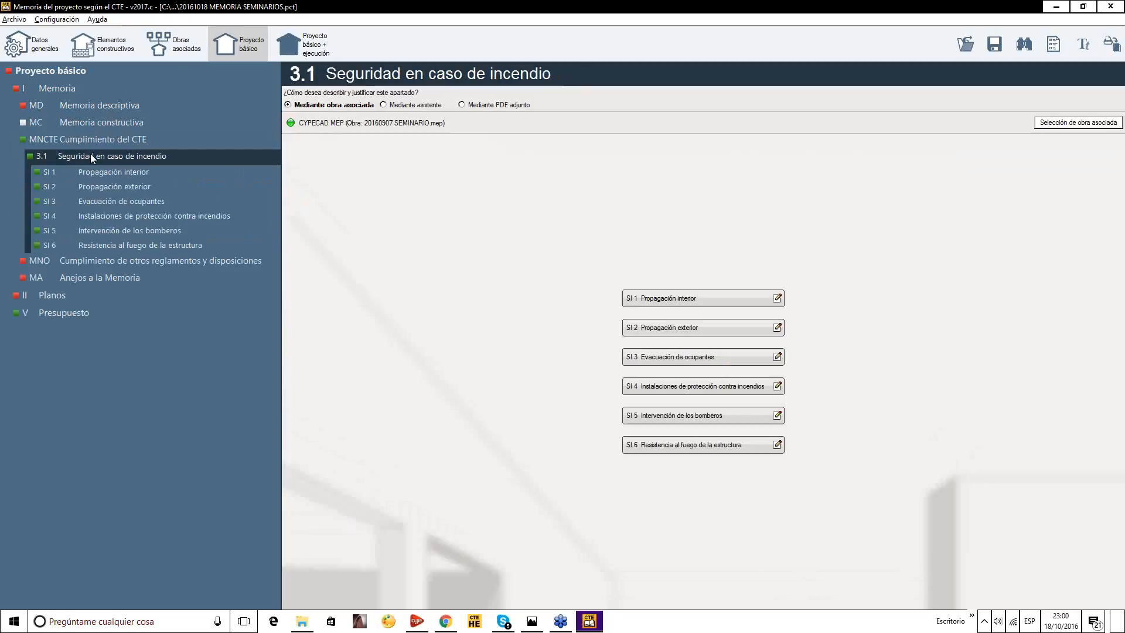
# Examine the Protección frente al ruido and SI 1 Propagación interior justifications in the Proyecto básico + ejecución.
pyautogui.click(302, 43)
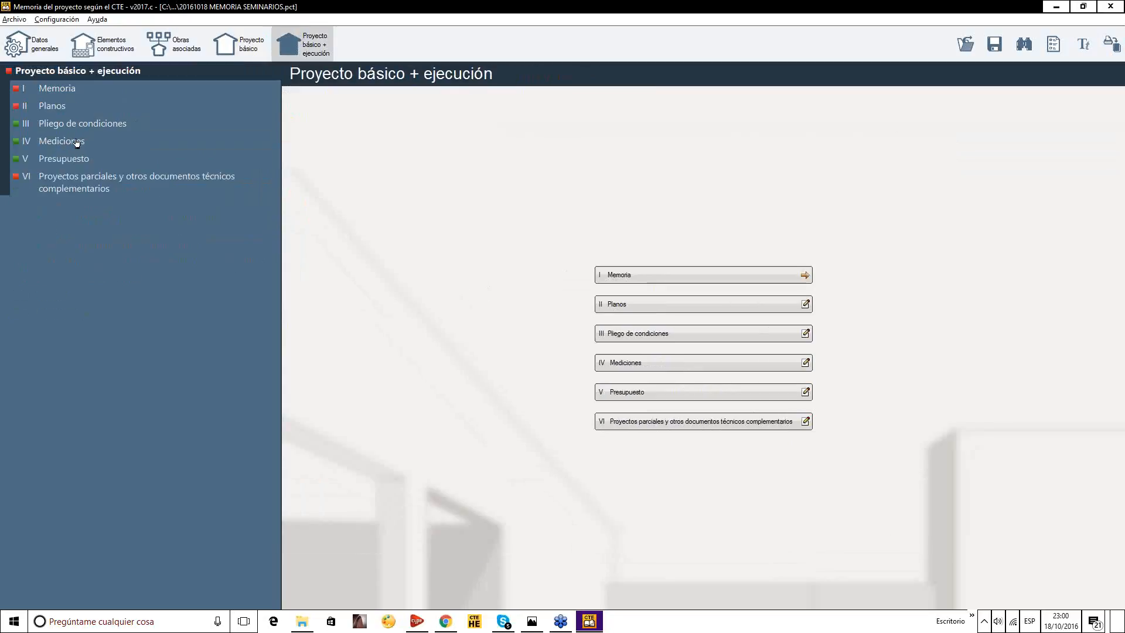
pyautogui.click(66, 90)
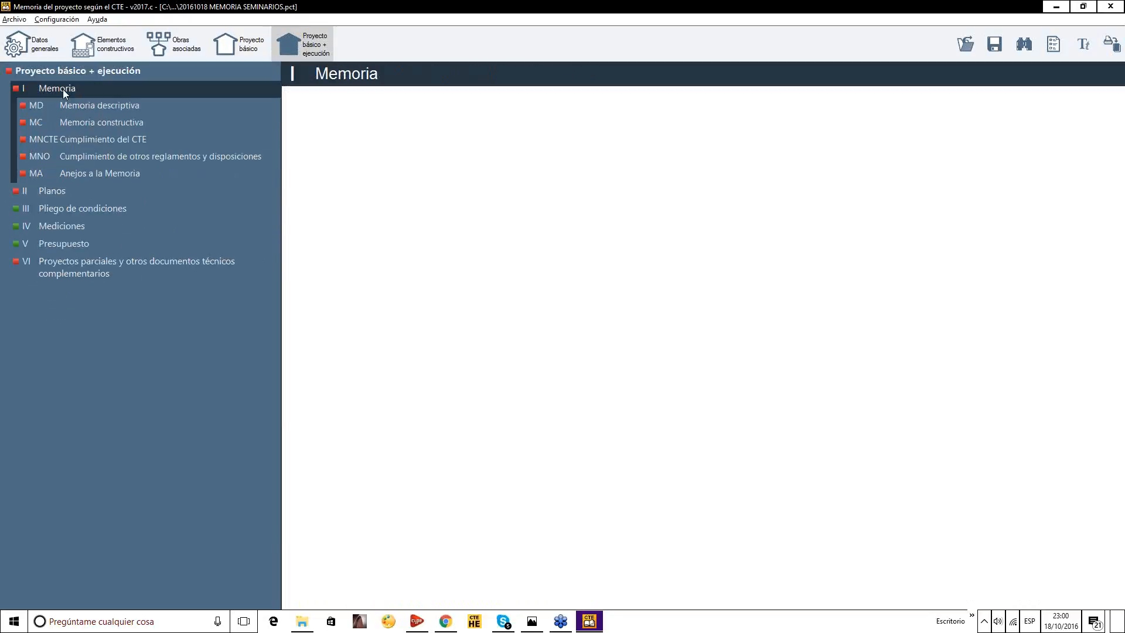
pyautogui.click(91, 141)
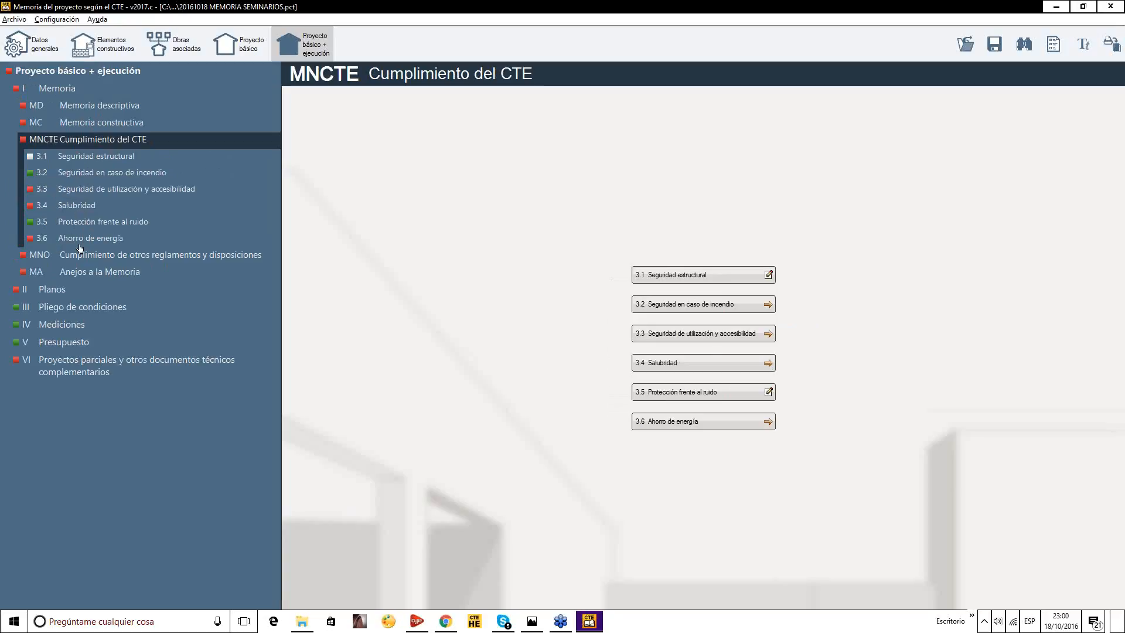
pyautogui.click(79, 221)
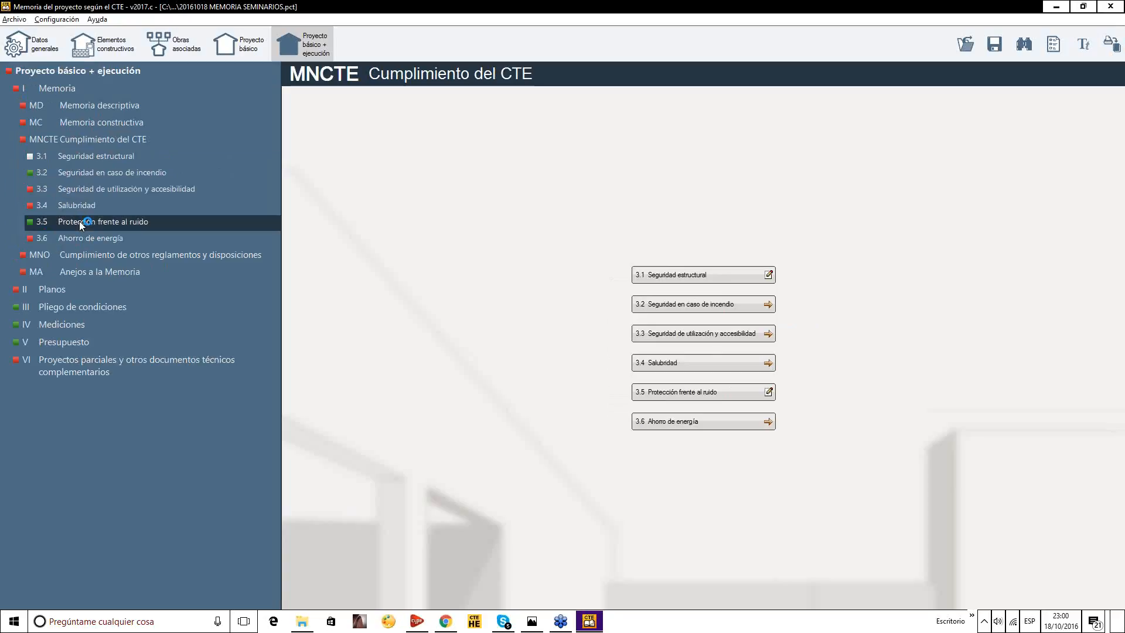
pyautogui.scroll(-15, 644, 309)
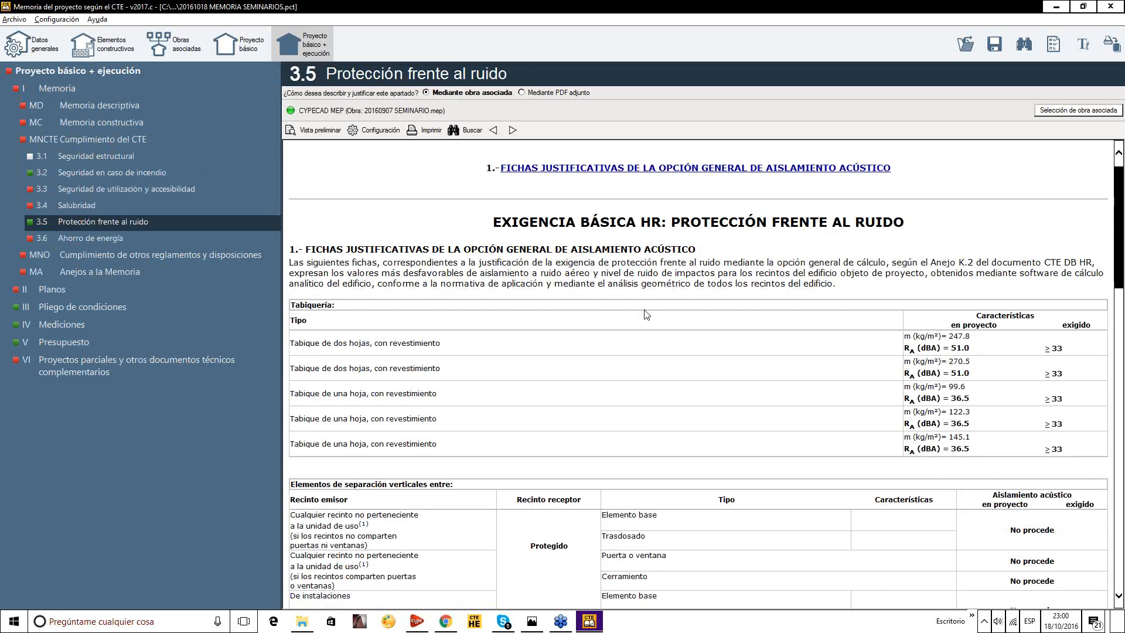
pyautogui.scroll(8, 646, 315)
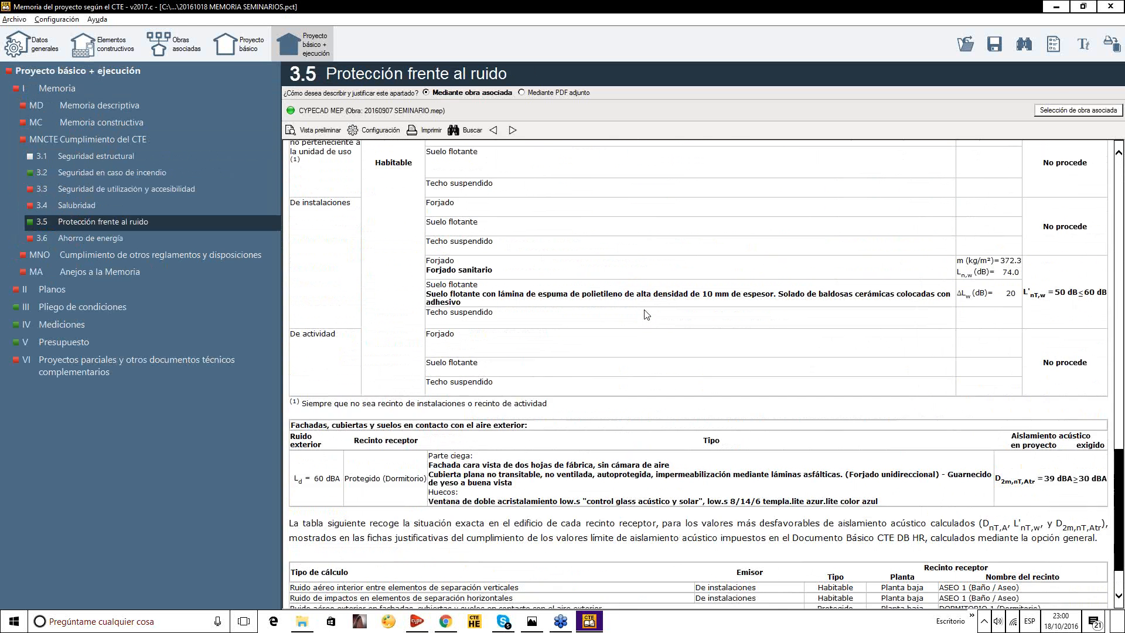
pyautogui.click(132, 177)
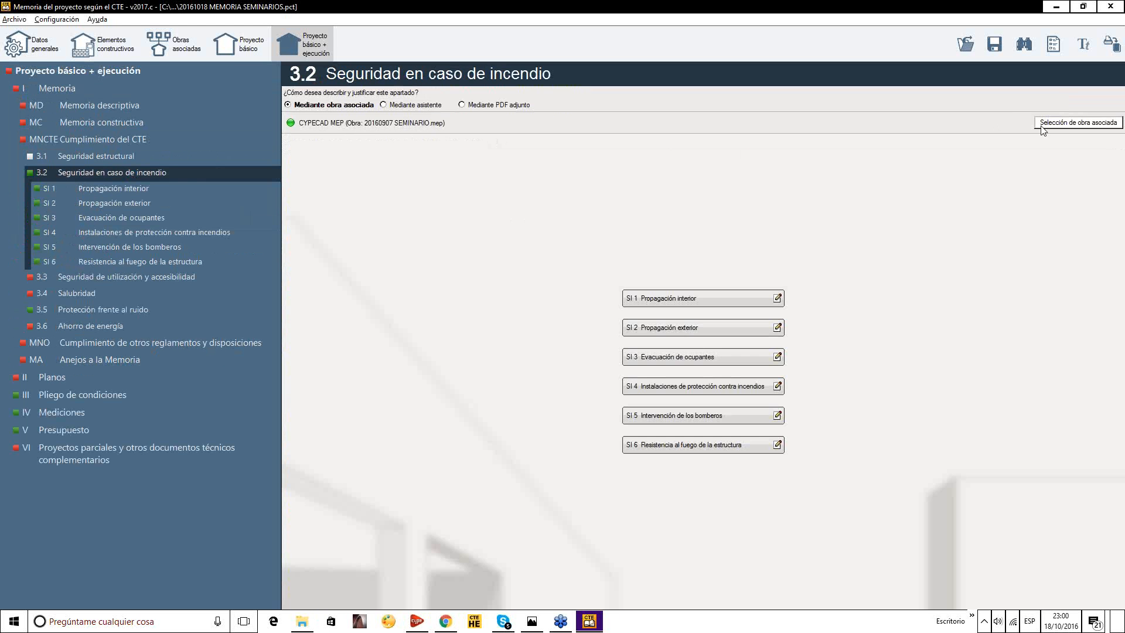
pyautogui.click(138, 193)
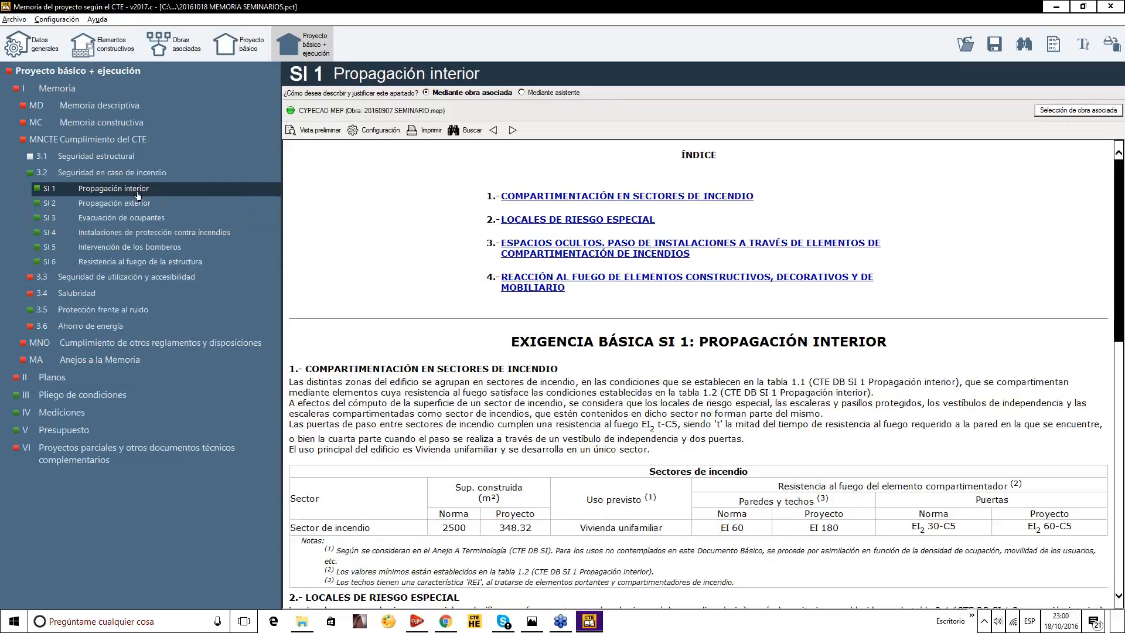
pyautogui.scroll(-8, 420, 249)
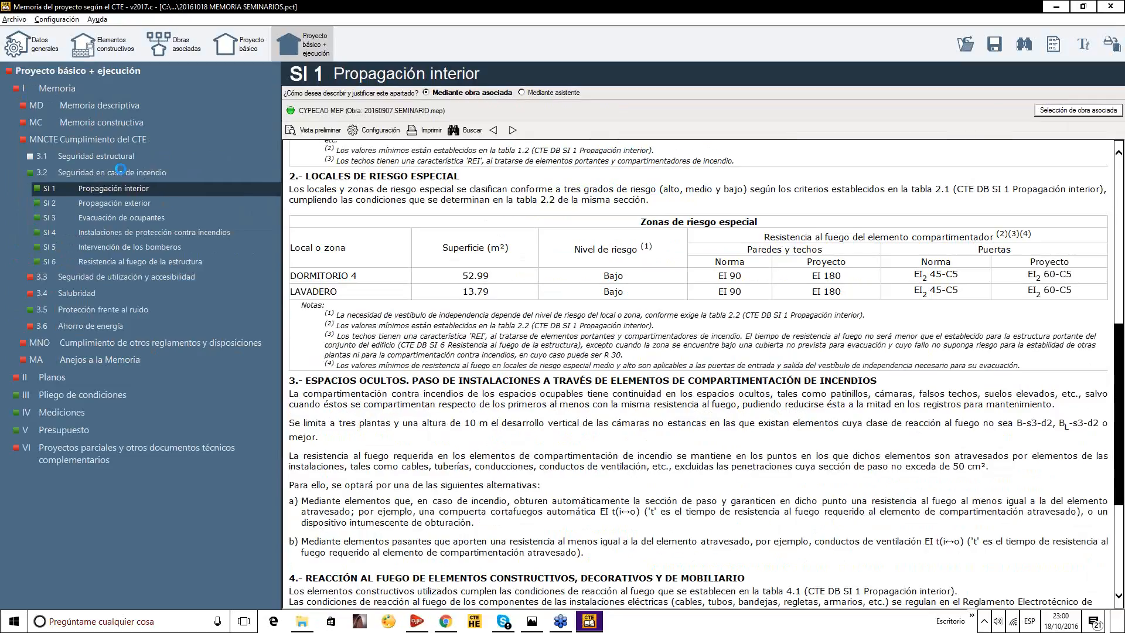
pyautogui.click(120, 171)
pyautogui.click(79, 310)
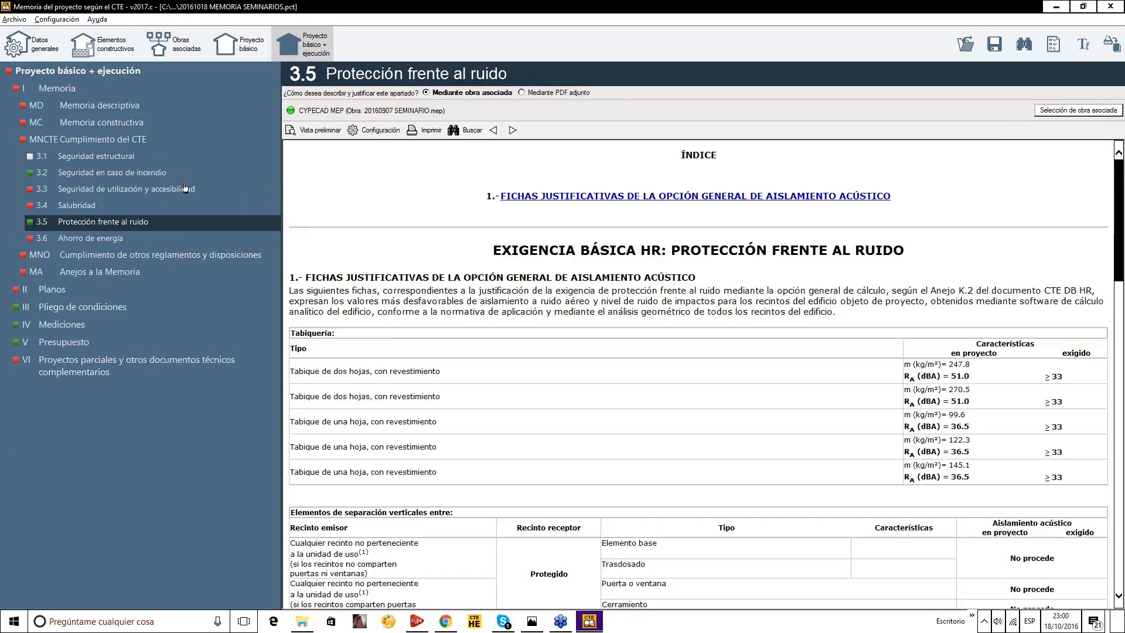
# Look through the Memoria annexes, the other regulations section and its external documentation, and the Otros anejos section.
pyautogui.click(67, 273)
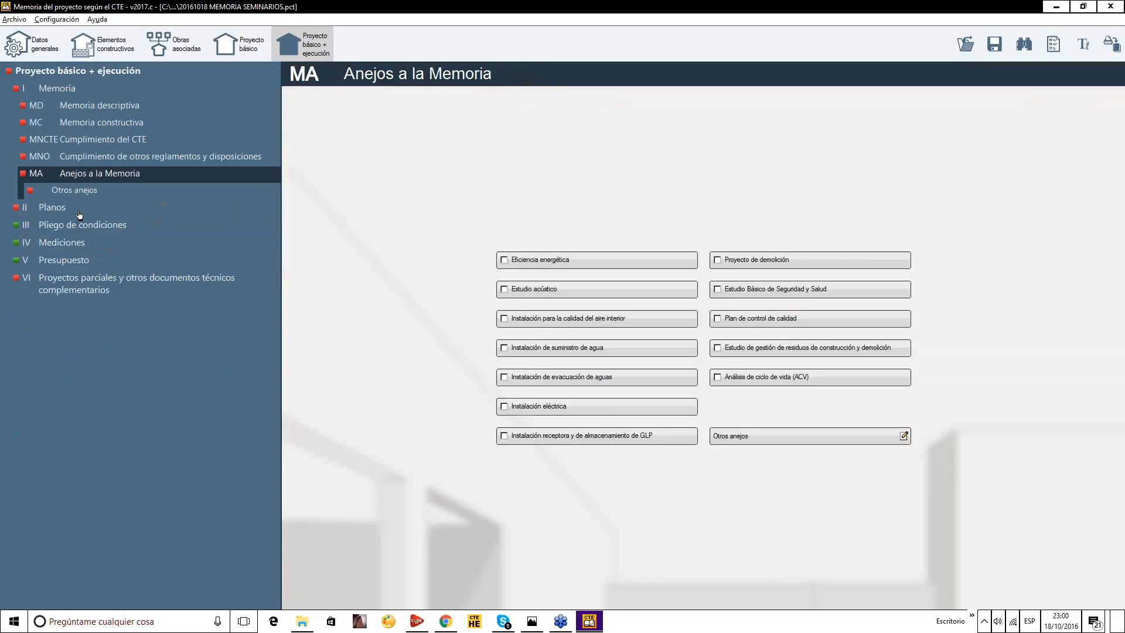
pyautogui.click(75, 190)
pyautogui.click(120, 156)
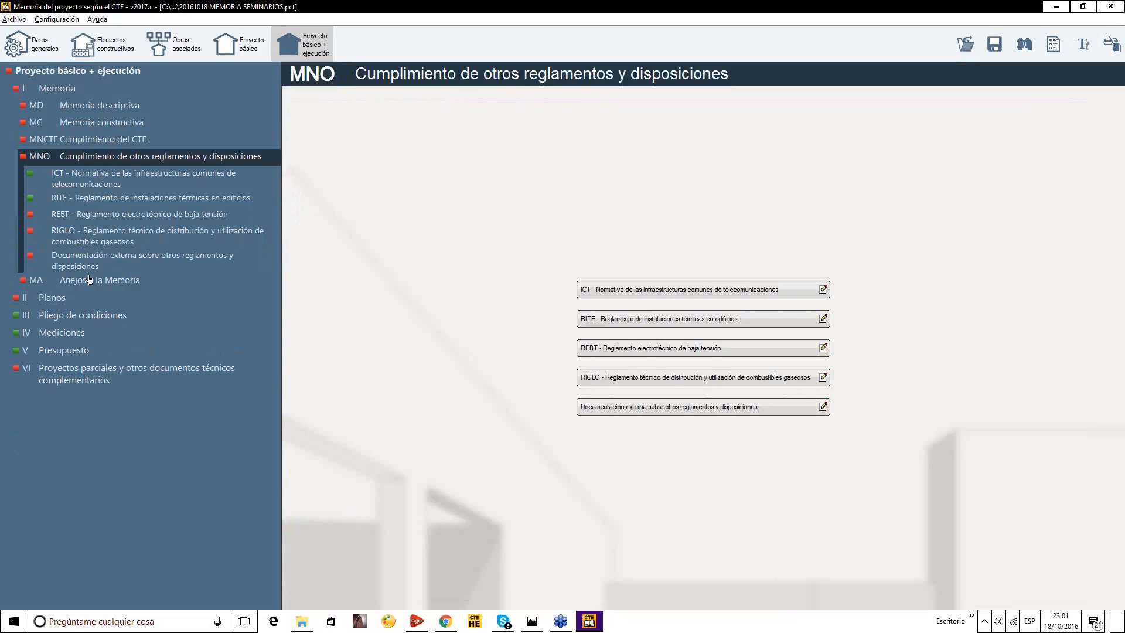
pyautogui.click(86, 255)
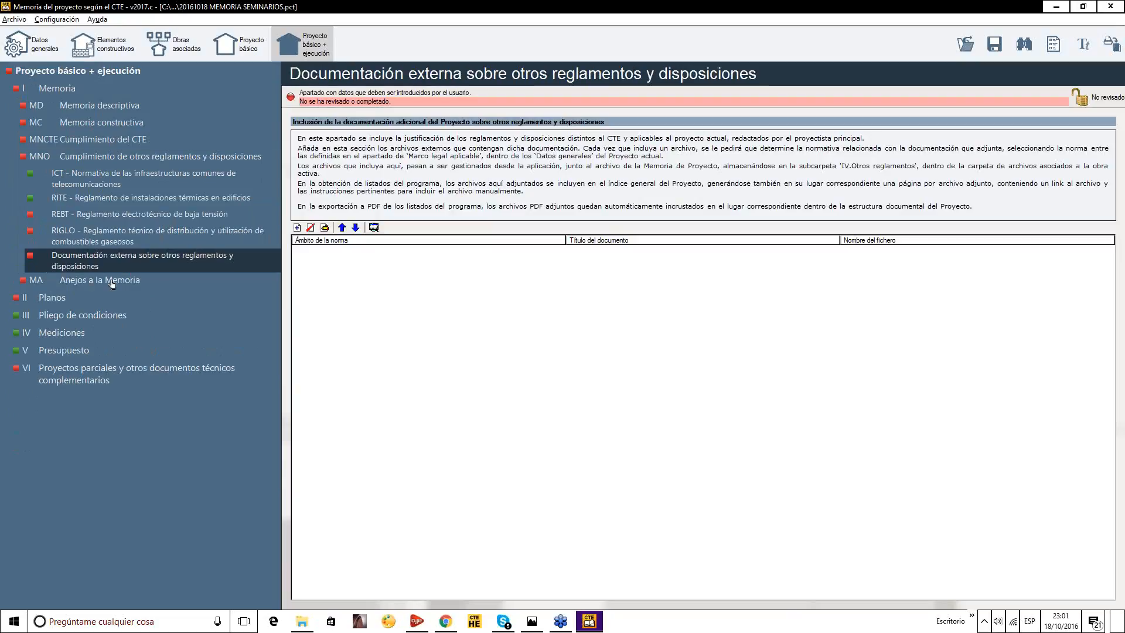
pyautogui.click(111, 282)
pyautogui.click(79, 191)
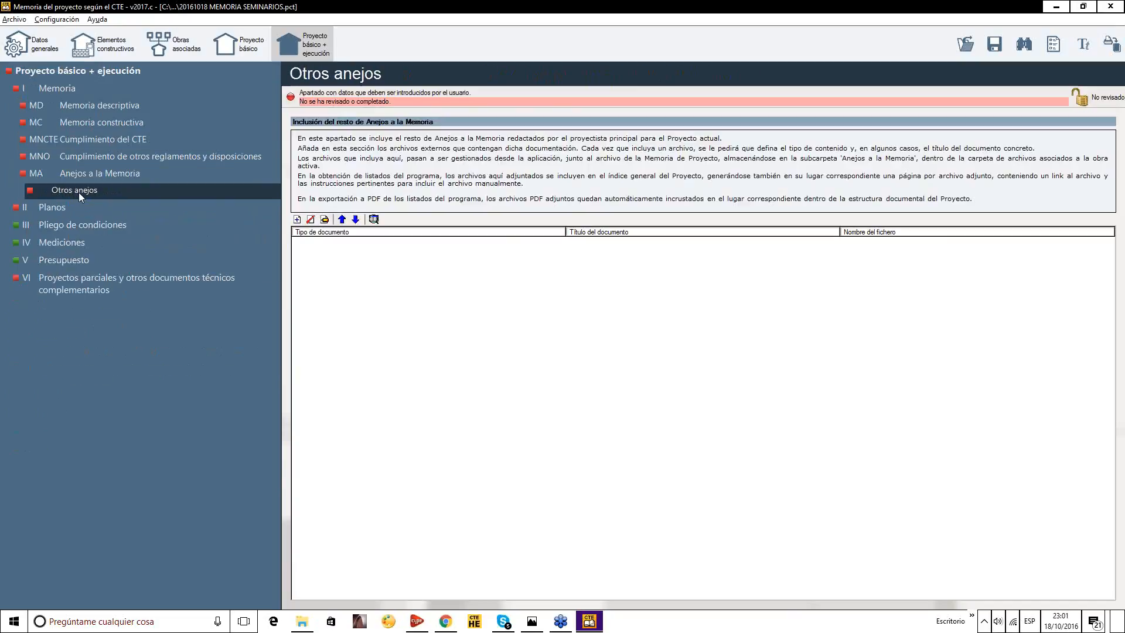
# Include the Estudio acústico among the Anejos a la Memoria and review its sound insulation and noise level calculations.
pyautogui.click(79, 176)
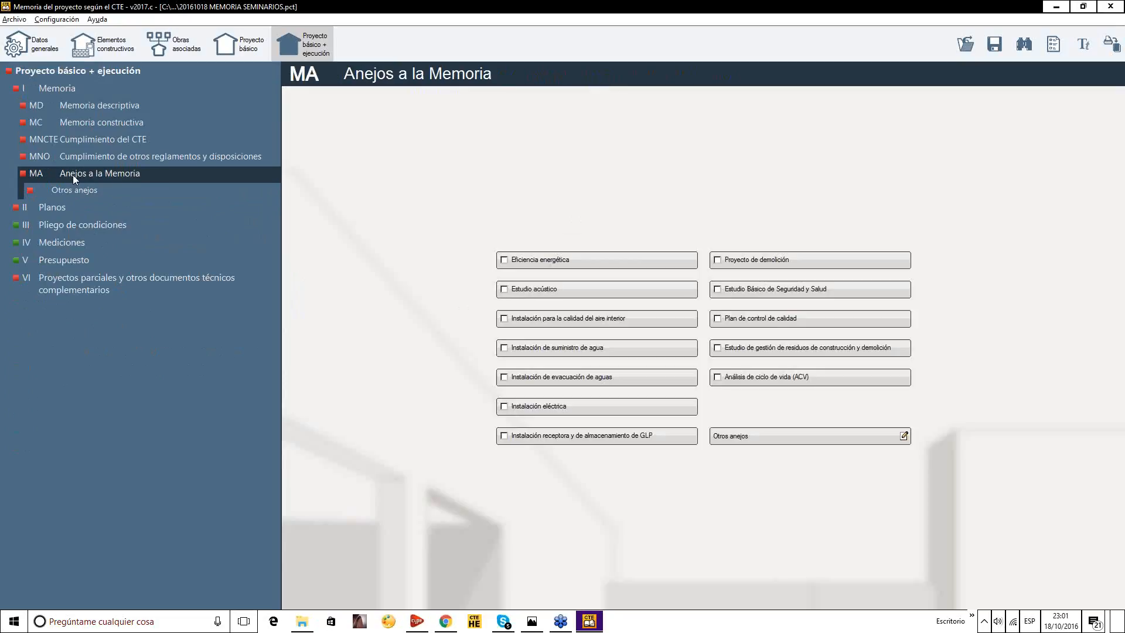
pyautogui.click(505, 290)
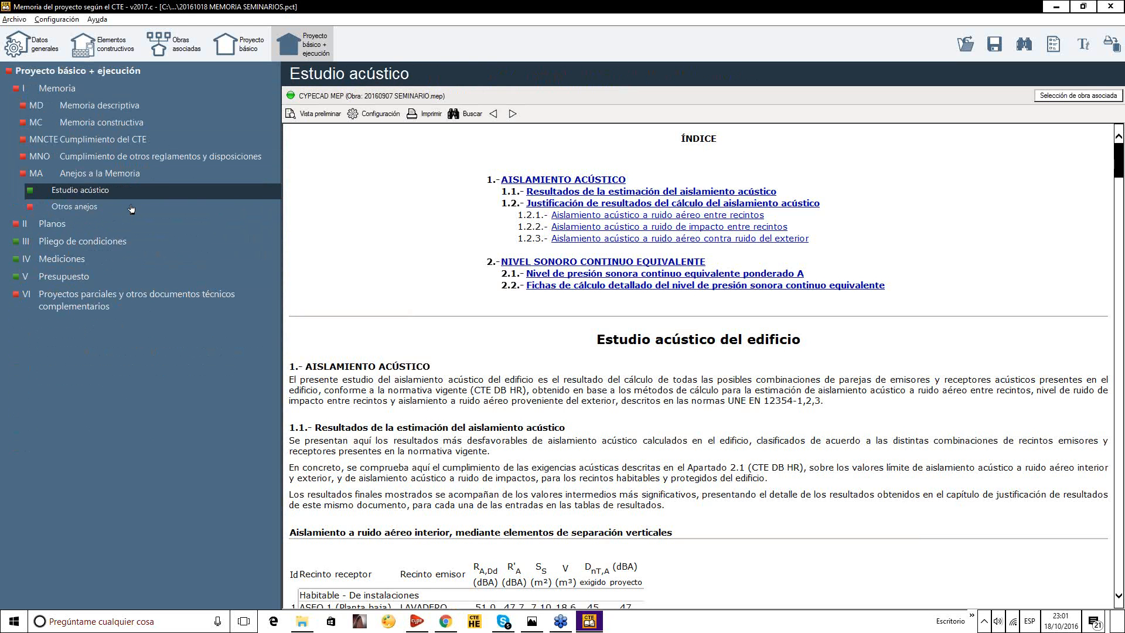
pyautogui.scroll(-15, 466, 279)
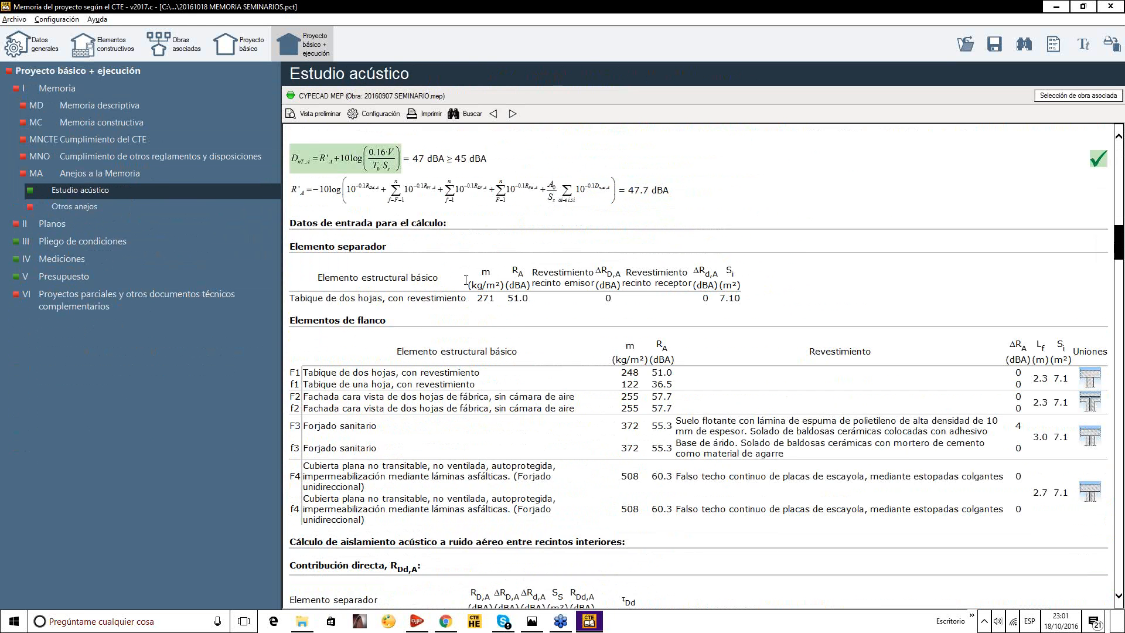
pyautogui.scroll(-20, 466, 280)
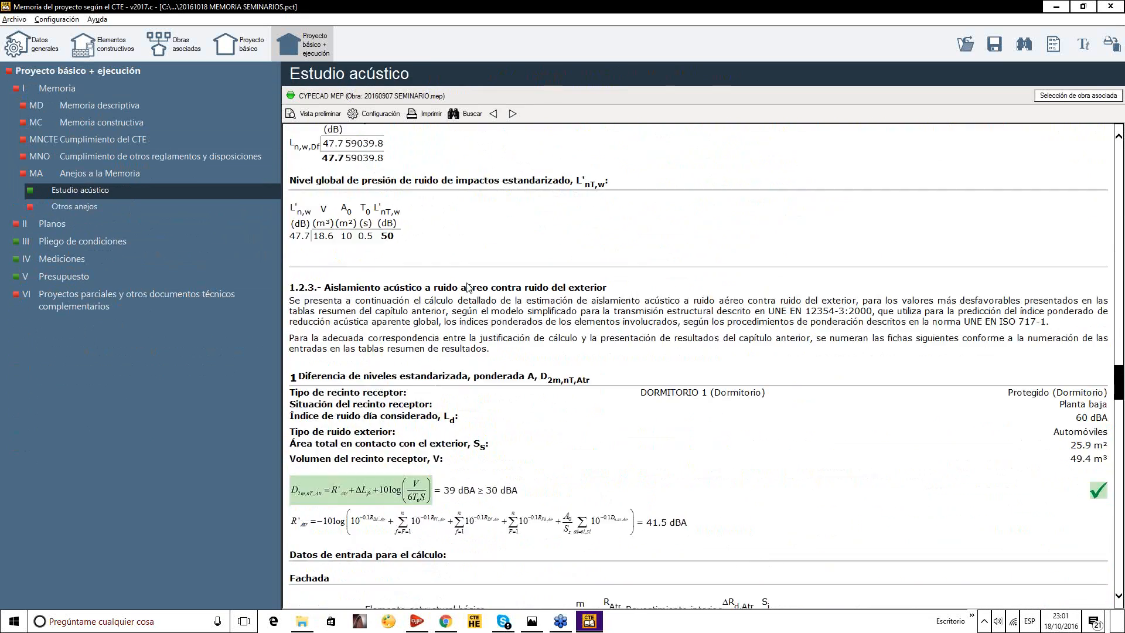
pyautogui.scroll(-20, 467, 287)
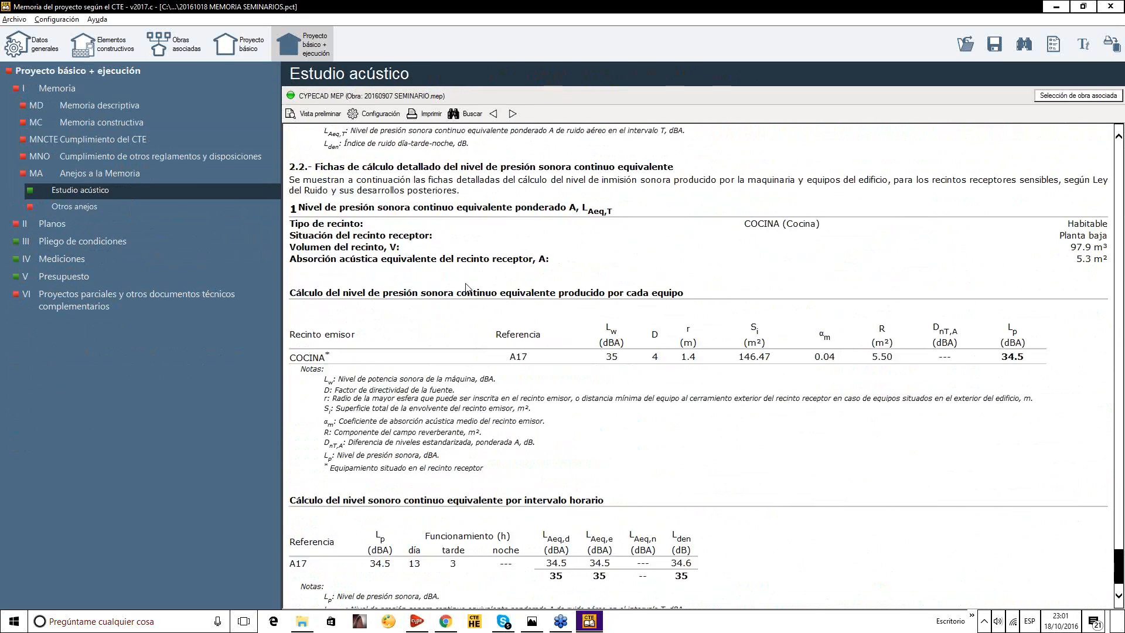
pyautogui.scroll(10, 467, 287)
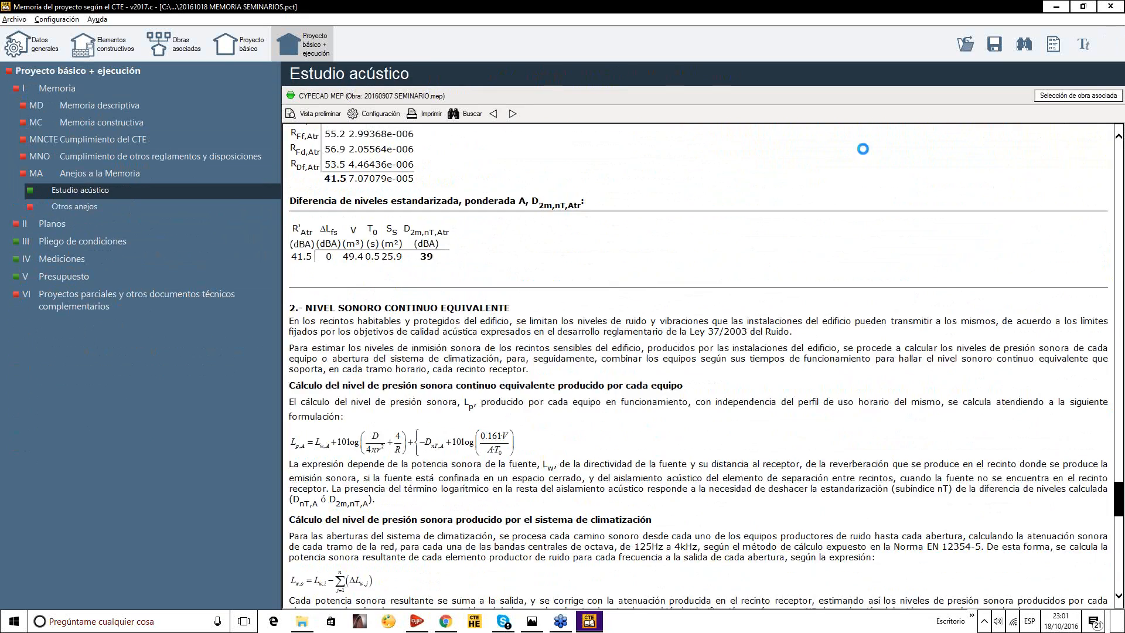
# Start the output of the Proyecto básico + ejecución with document selection enabled, accepting the Manual de Calidad and document status windows.
pyautogui.click(659, 239)
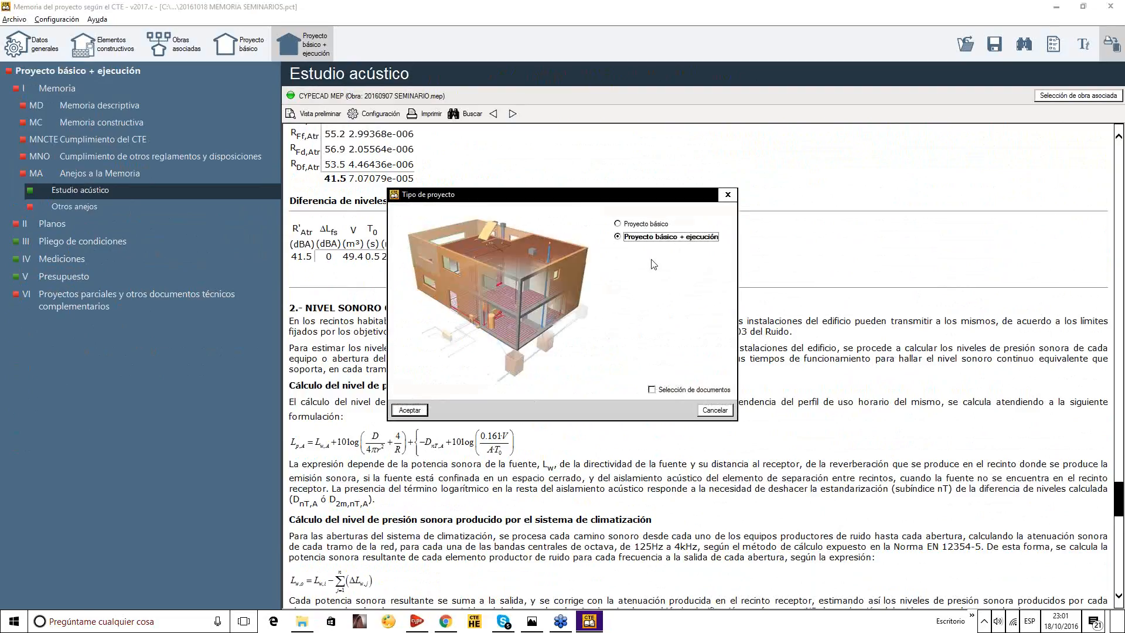
pyautogui.click(652, 390)
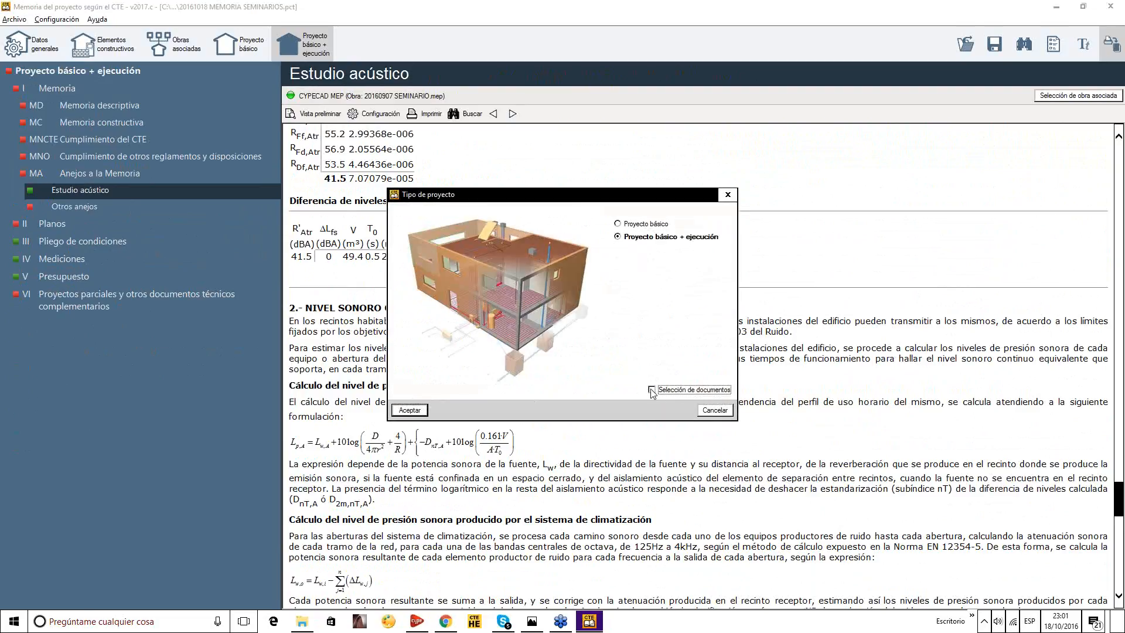
pyautogui.click(409, 410)
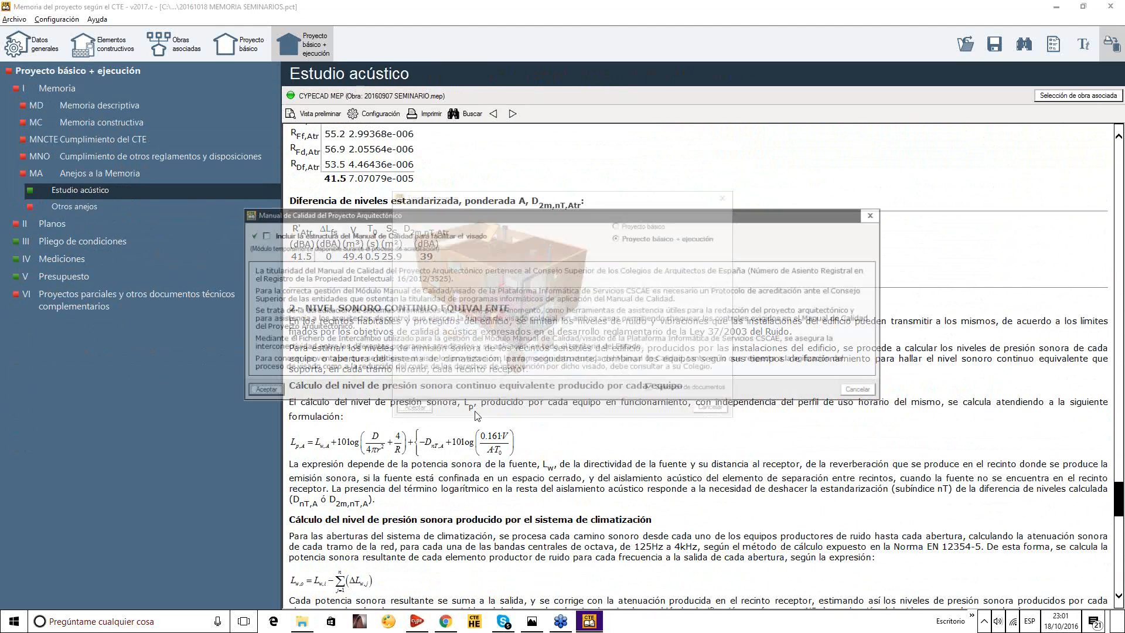
pyautogui.click(271, 393)
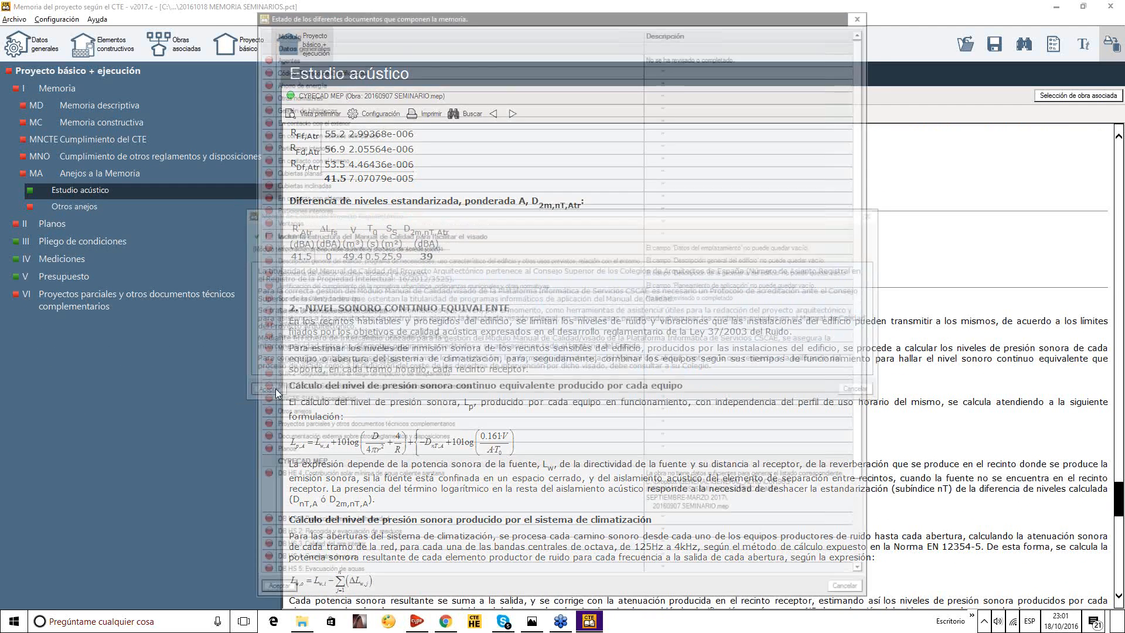
pyautogui.click(274, 585)
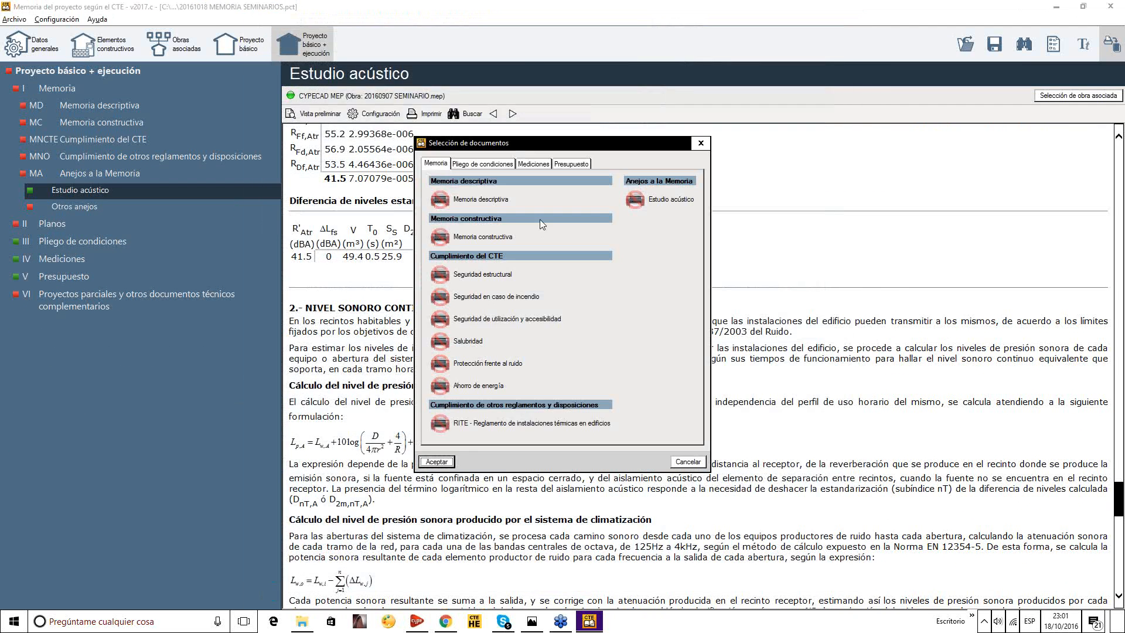
# Generate the report with Seguridad en caso de incendio, Protección frente al ruido, Estudio acústico, Pliego de condiciones, Medición and Presupuesto included.
pyautogui.click(438, 294)
pyautogui.click(440, 363)
pyautogui.click(636, 202)
pyautogui.click(505, 166)
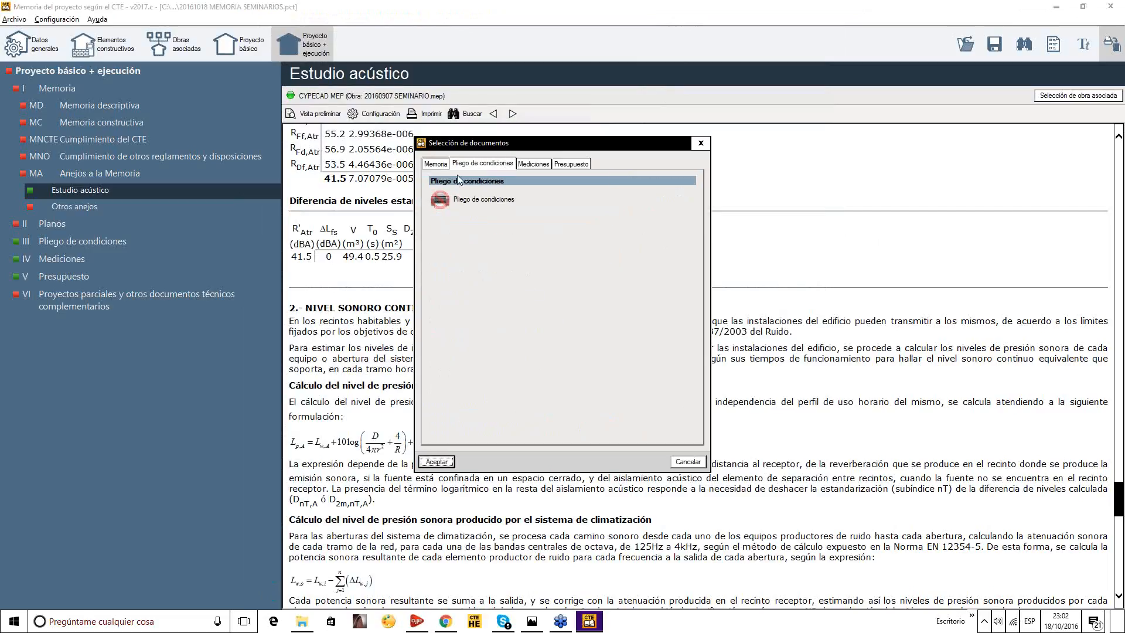
pyautogui.click(532, 164)
pyautogui.click(570, 164)
pyautogui.click(496, 166)
pyautogui.click(532, 165)
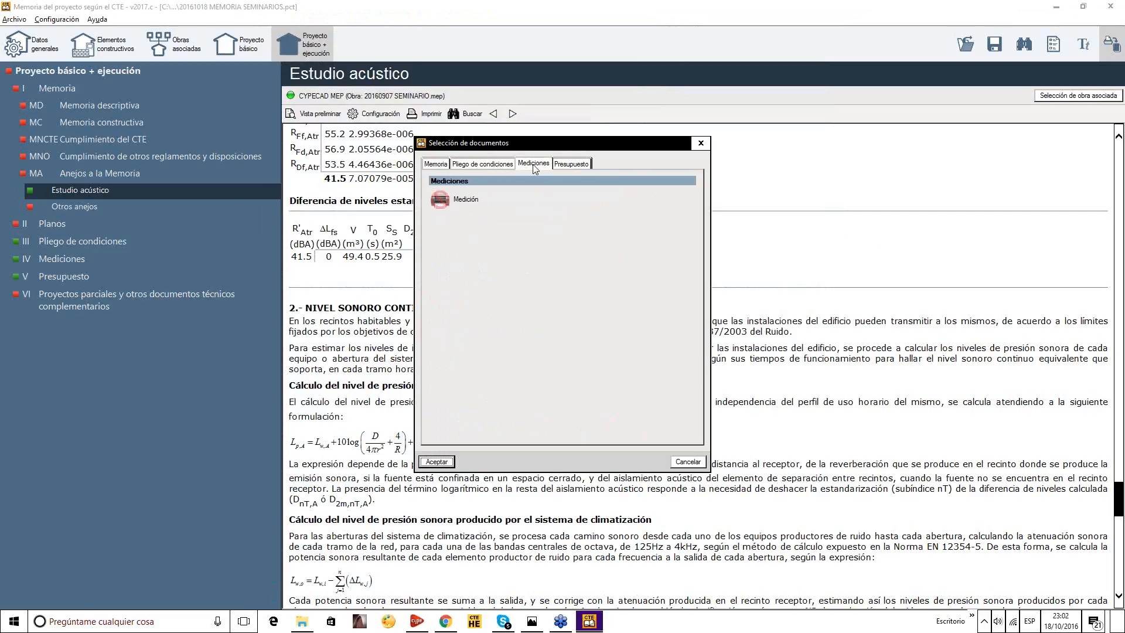
pyautogui.click(565, 167)
pyautogui.click(478, 169)
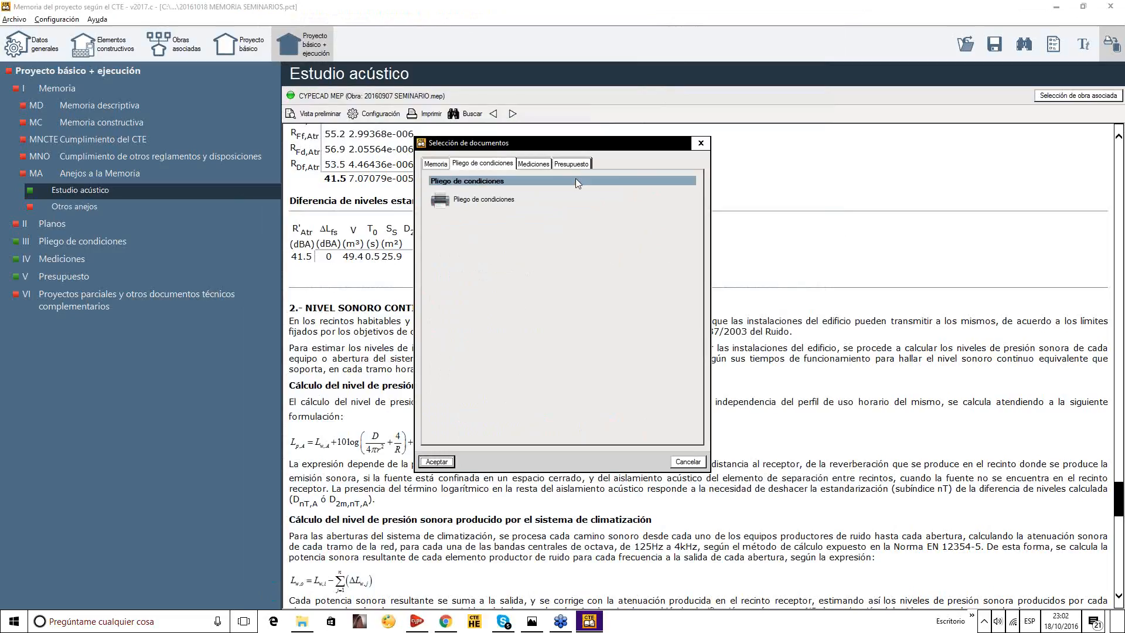
pyautogui.click(433, 463)
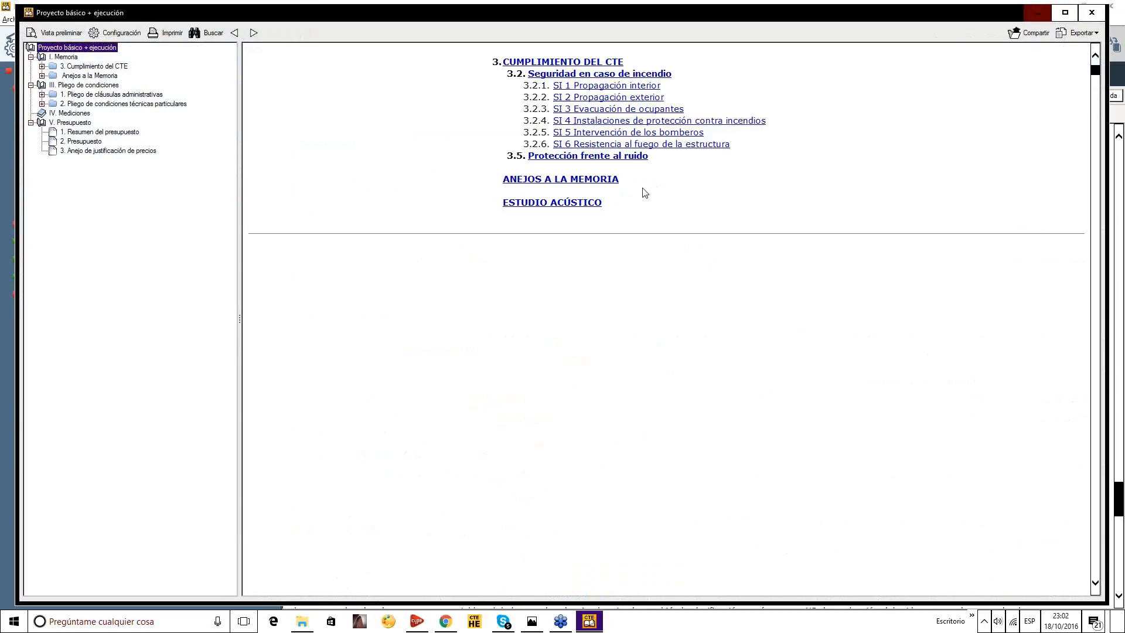
# Review the generated Memoria, covering its index, the fire safety and noise protection justifications, and the Estudio acústico.
pyautogui.scroll(2, 710, 266)
pyautogui.scroll(4, 711, 270)
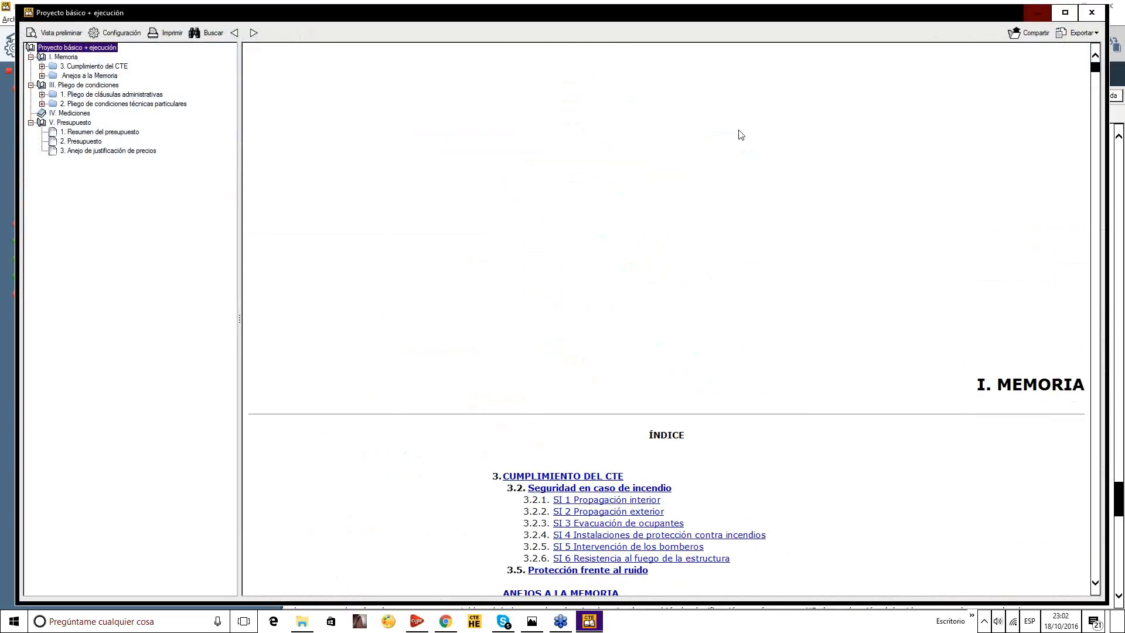
pyautogui.scroll(-5, 578, 214)
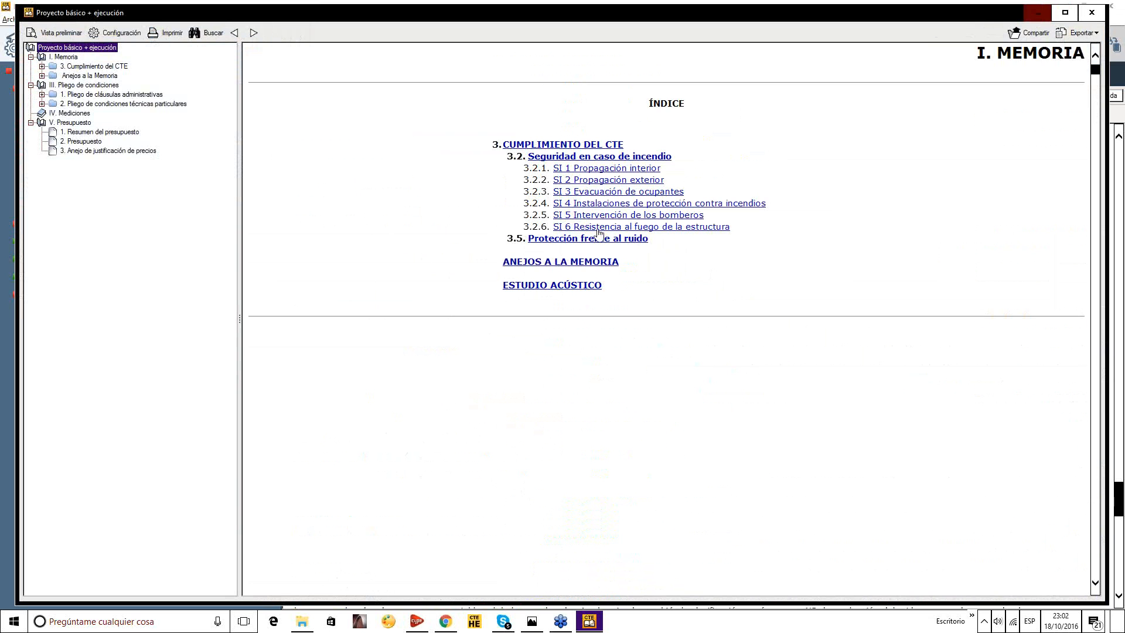
pyautogui.click(589, 157)
pyautogui.scroll(-8, 636, 265)
pyautogui.scroll(-20, 635, 265)
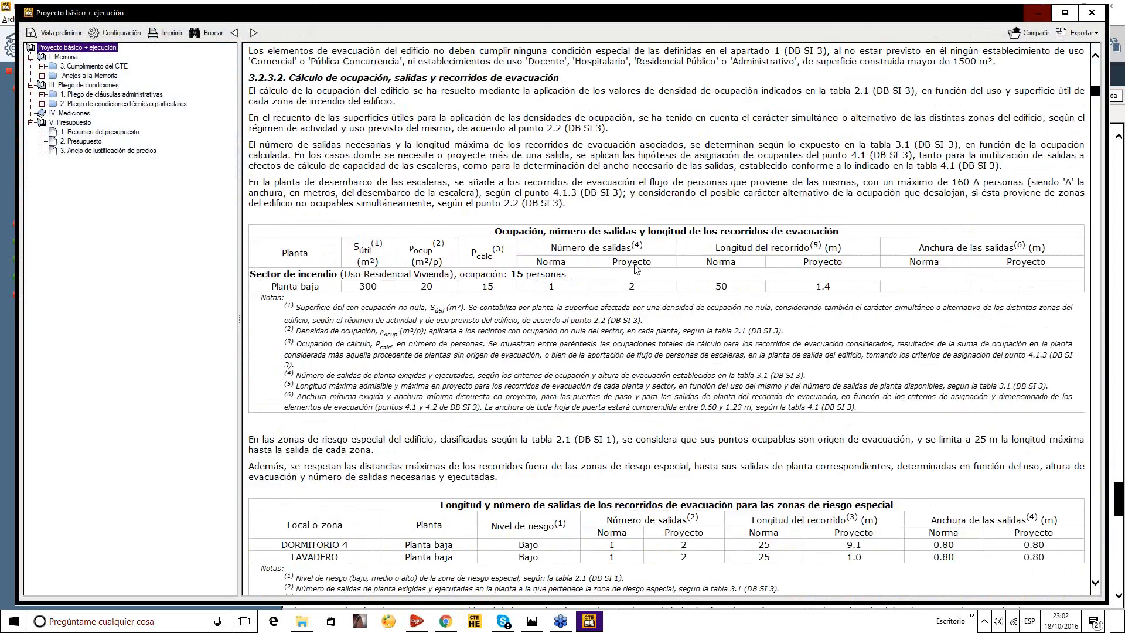
pyautogui.scroll(-10, 640, 278)
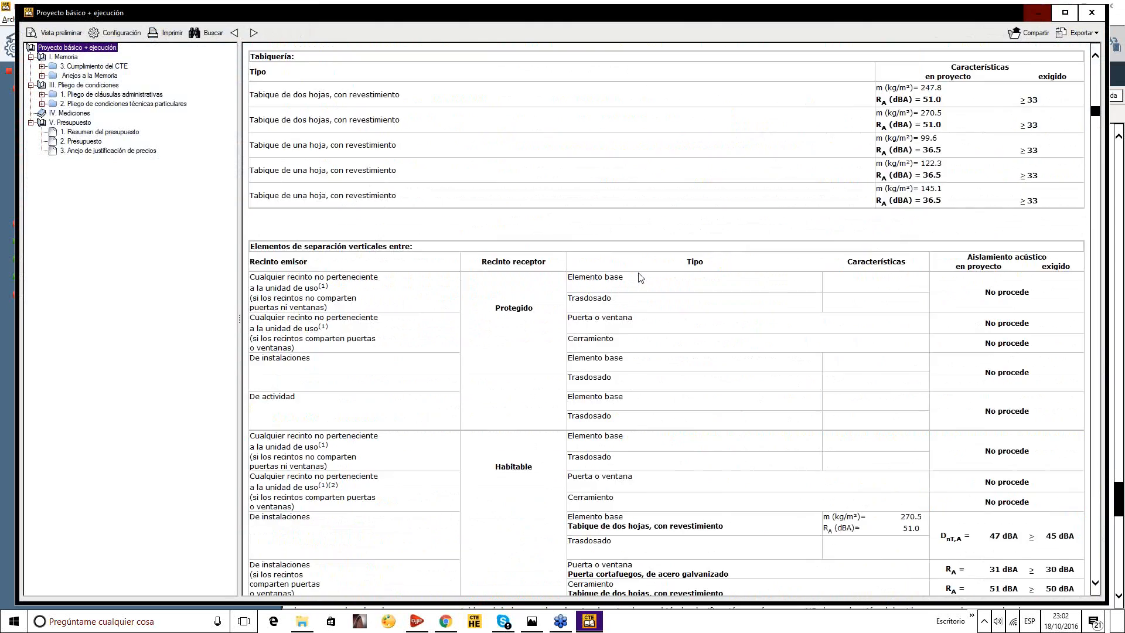
pyautogui.scroll(9, 640, 278)
pyautogui.scroll(12, 640, 278)
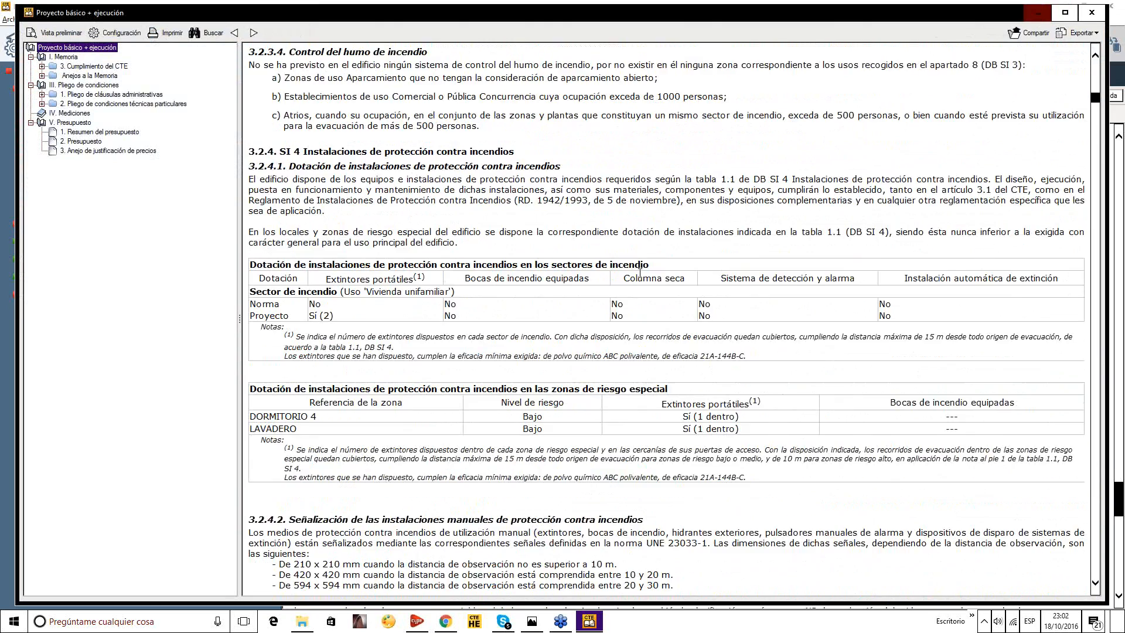
pyautogui.scroll(-20, 639, 272)
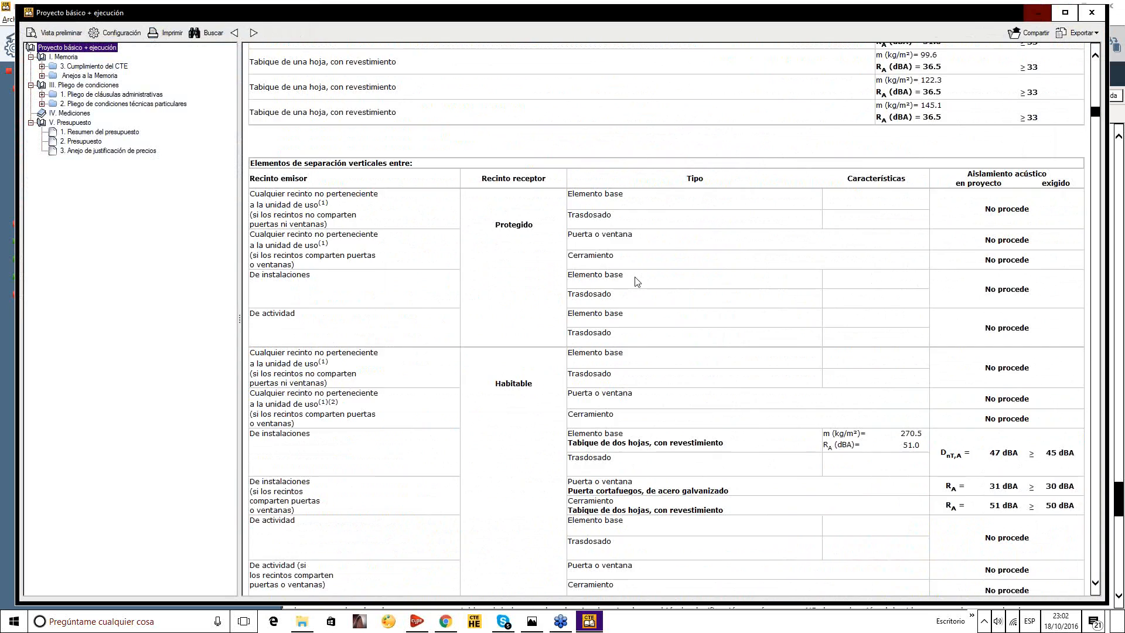
pyautogui.scroll(4, 637, 282)
pyautogui.scroll(-15, 637, 282)
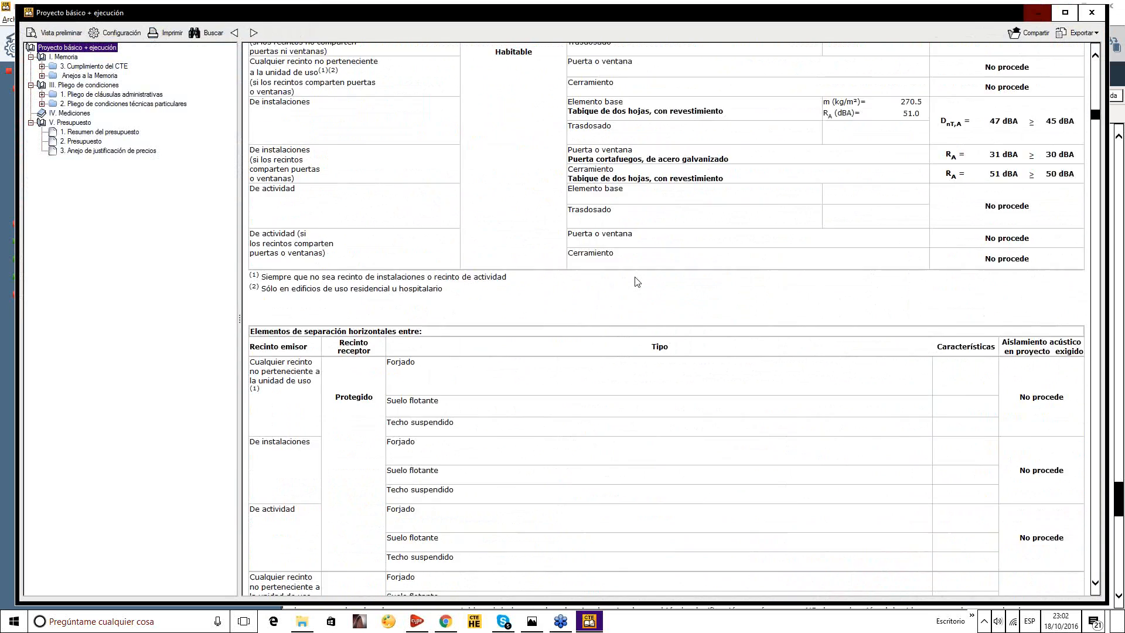
pyautogui.scroll(-20, 637, 281)
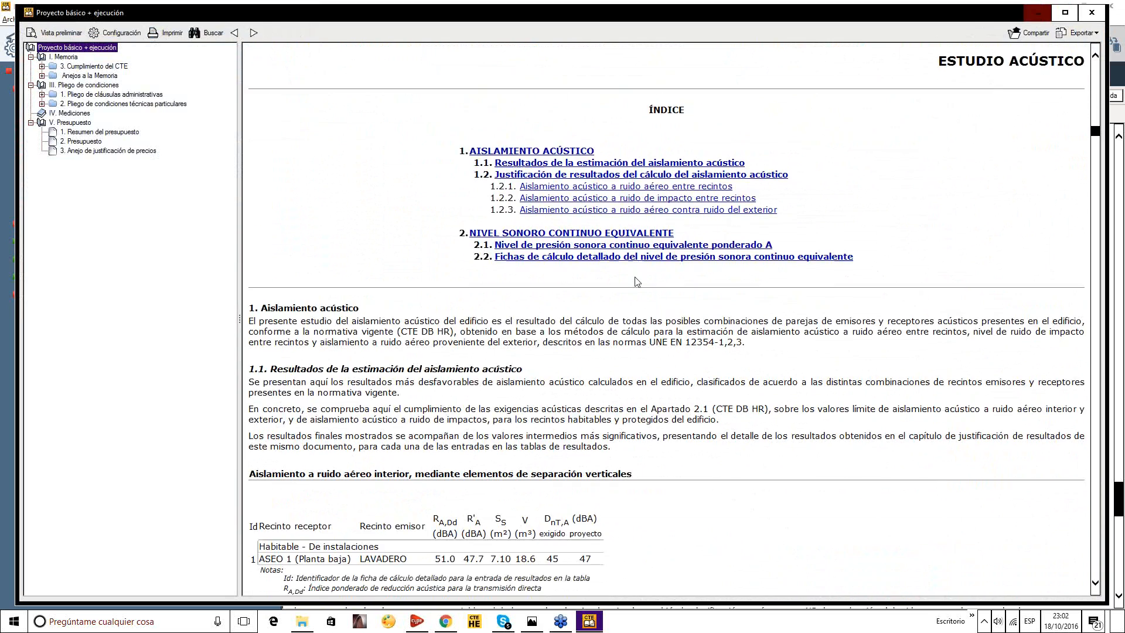
pyautogui.scroll(-20, 638, 283)
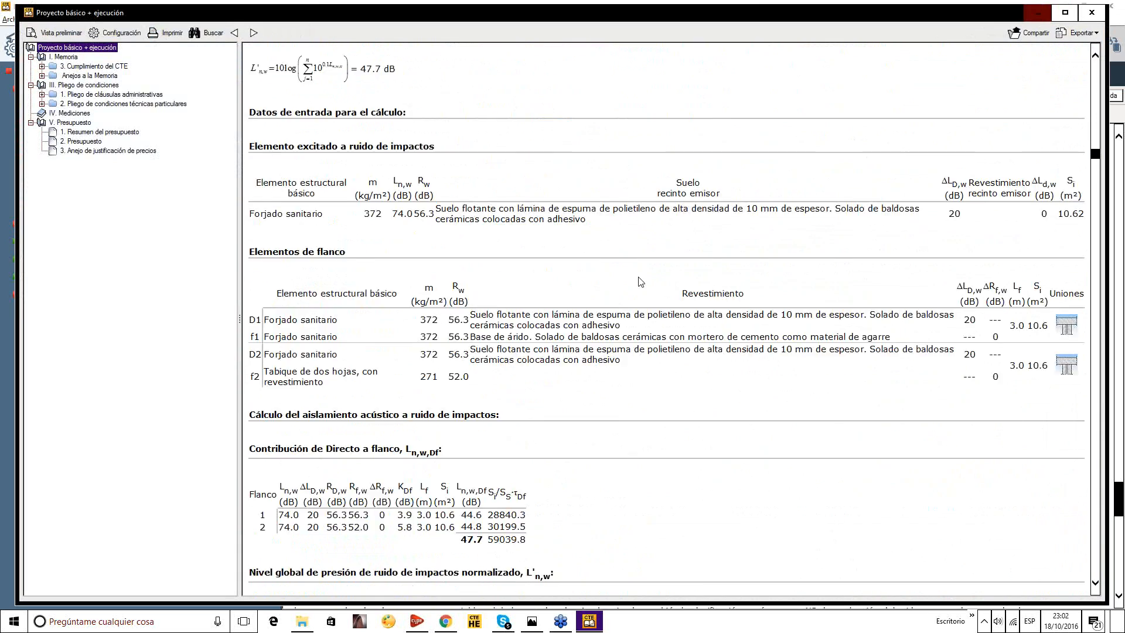
# Read through the Pliego de condiciones index and its administrative clauses in the generated report.
pyautogui.scroll(-20, 642, 276)
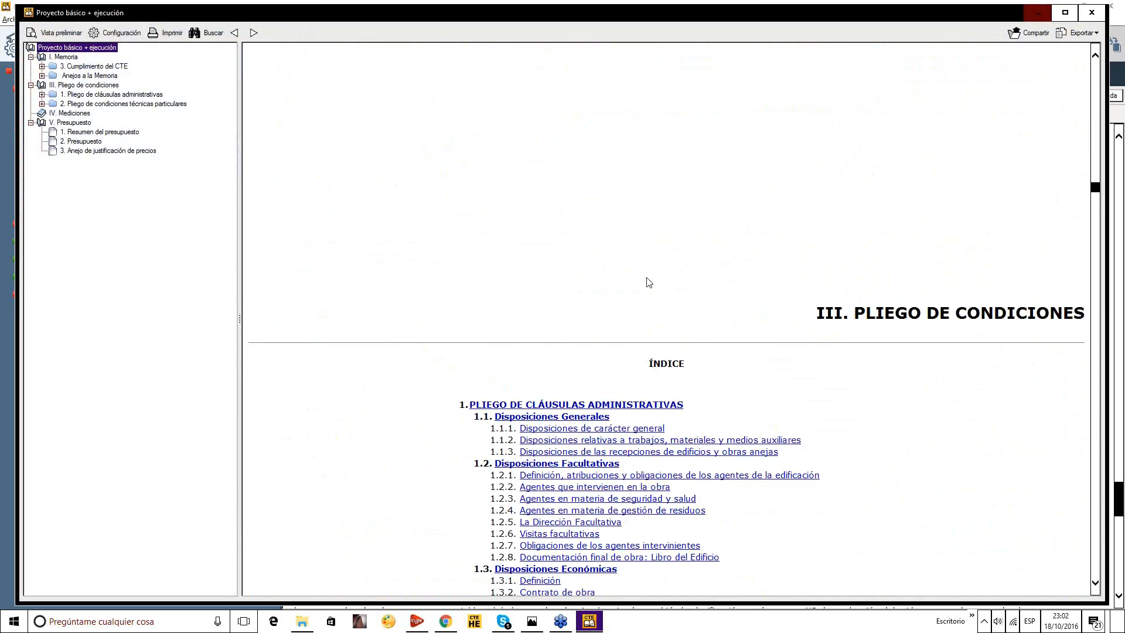
pyautogui.scroll(10, 648, 278)
pyautogui.scroll(-20, 647, 278)
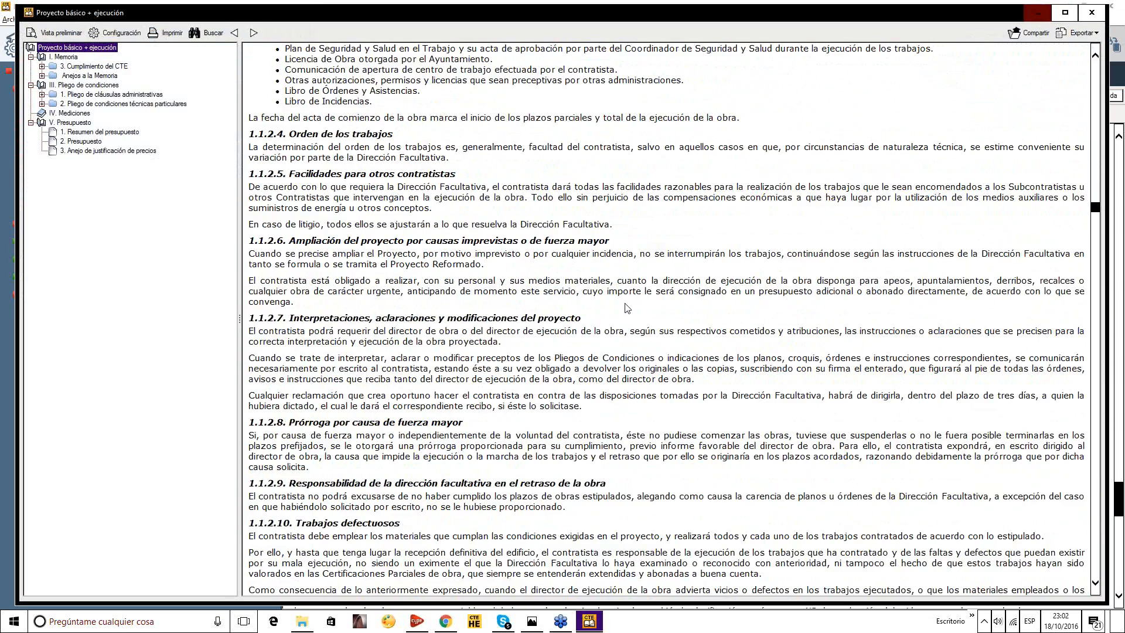
pyautogui.scroll(-15, 627, 305)
pyautogui.scroll(-20, 650, 348)
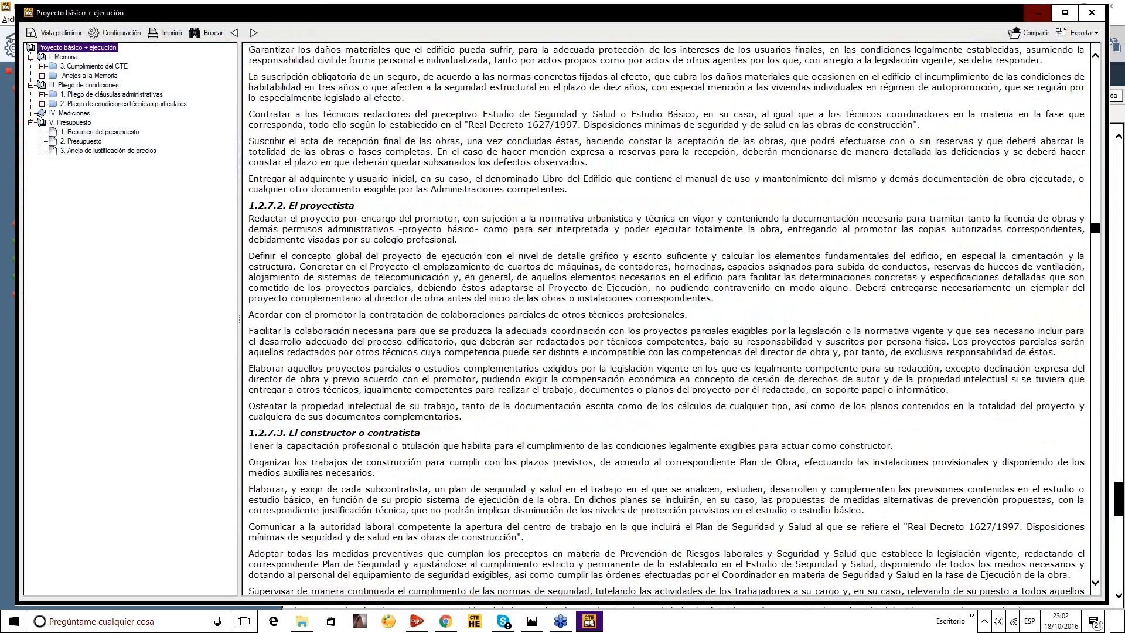
pyautogui.scroll(-20, 651, 348)
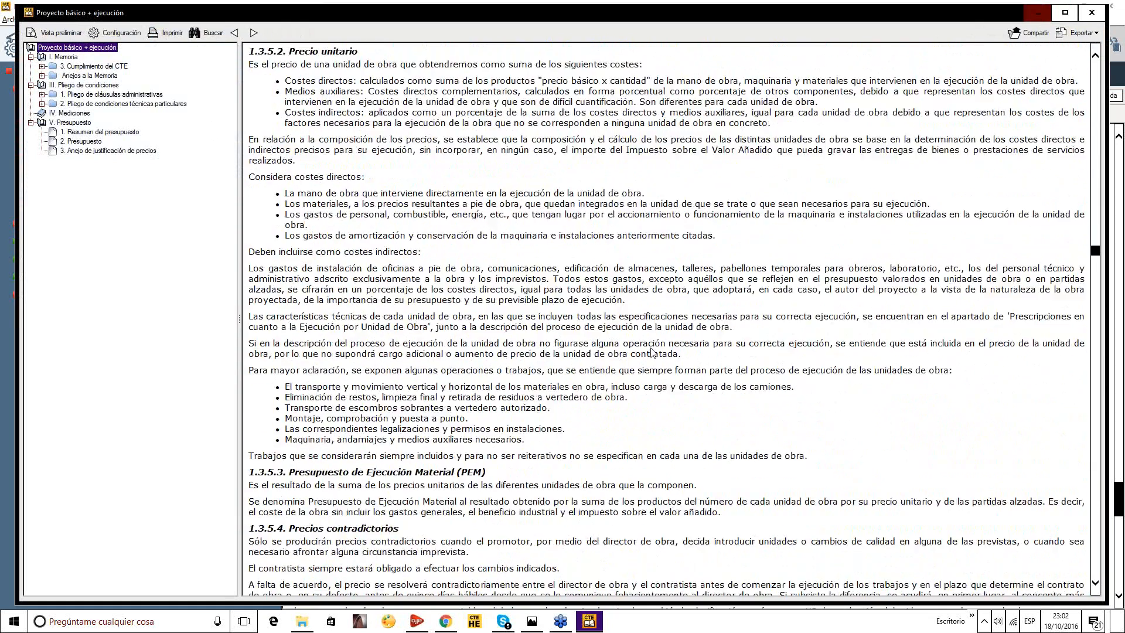
# Examine the Mediciones section of the report, from the Estructuras chapter through the following measurement chapters.
pyautogui.moveTo(1097, 291); pyautogui.dragTo(1117, 431)
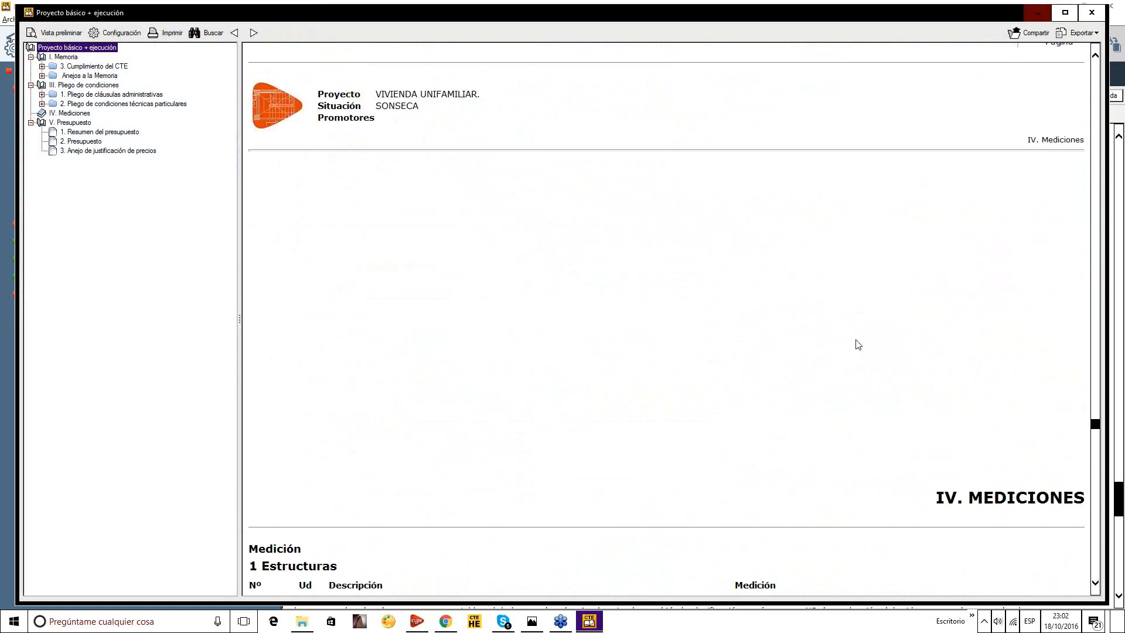
pyautogui.scroll(-5, 838, 336)
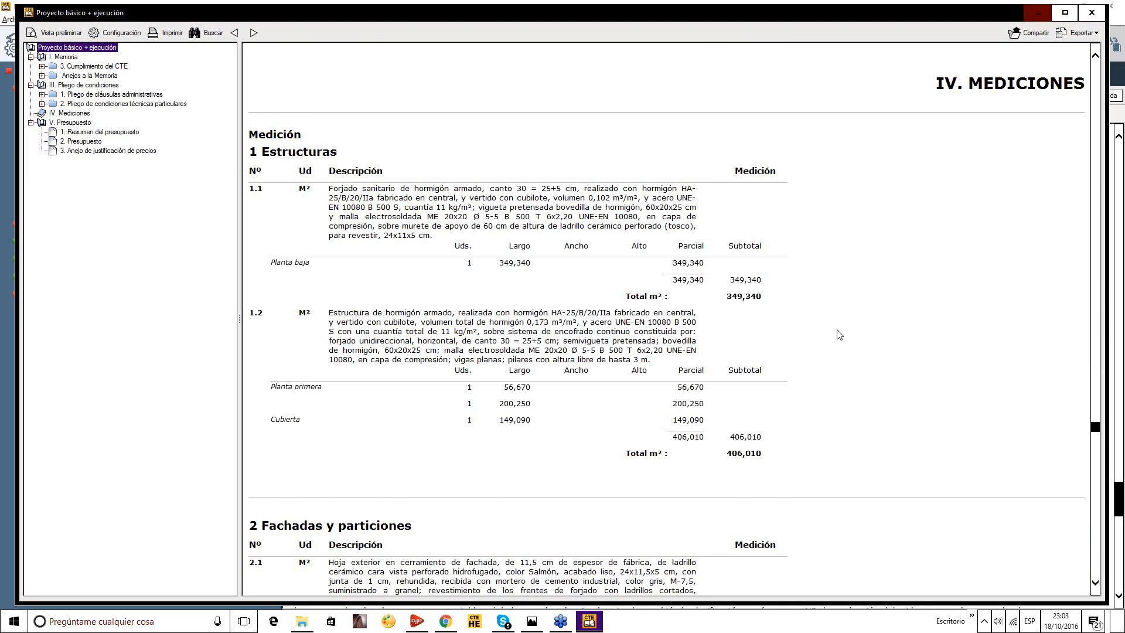
pyautogui.scroll(-20, 839, 333)
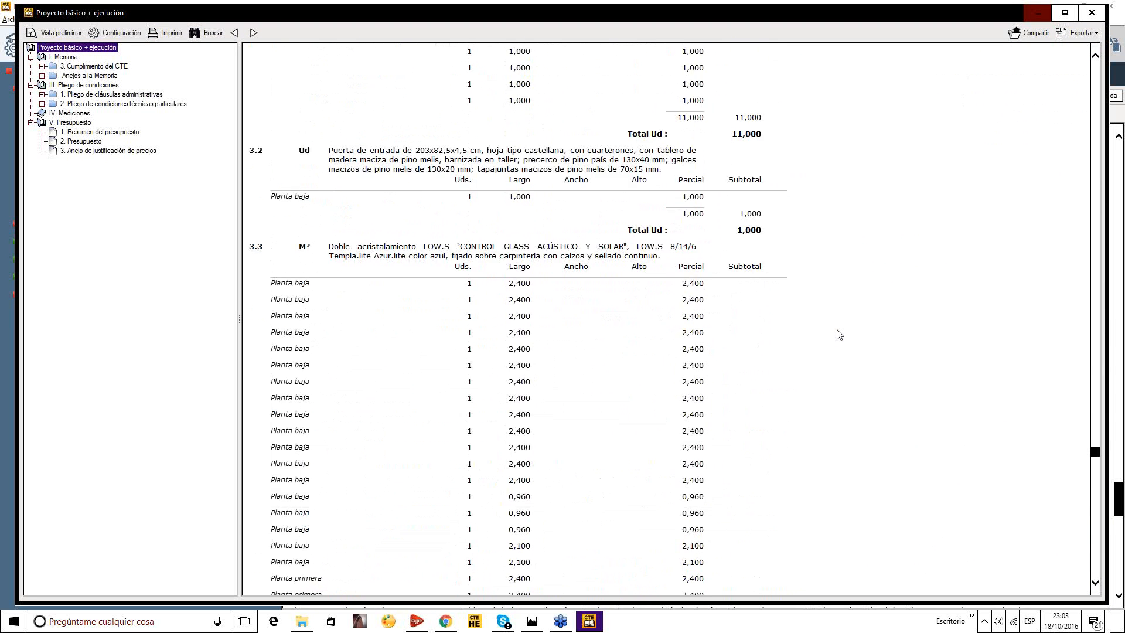
pyautogui.scroll(-20, 838, 333)
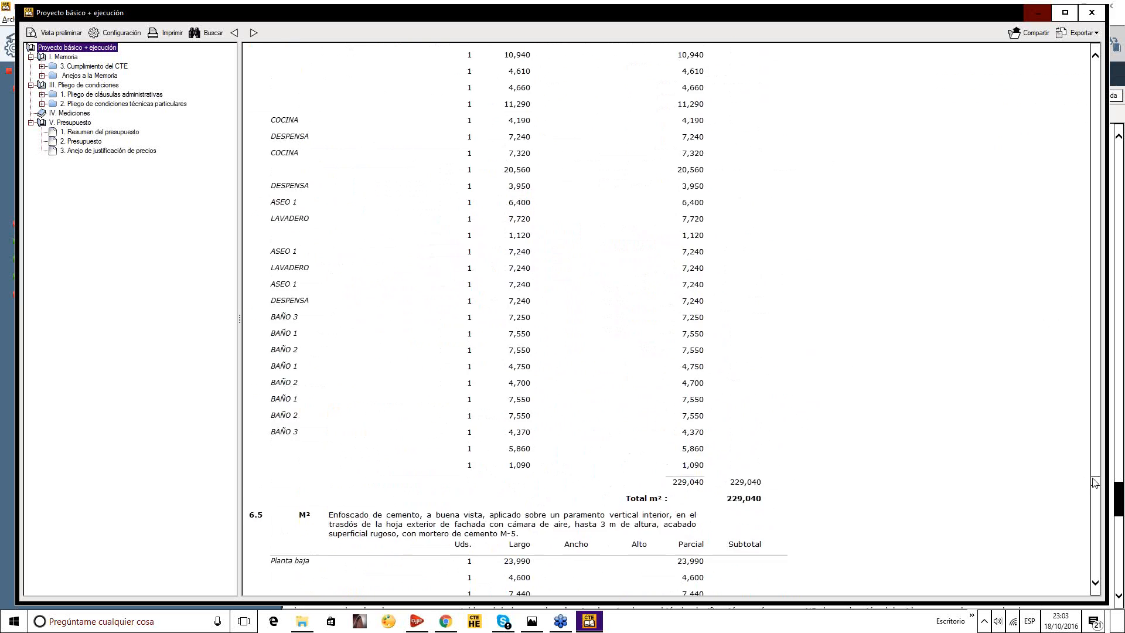
# Examine the Anejo de justificación de precios and its unit price breakdowns through to the end of the report.
pyautogui.scroll(-20, 1094, 482)
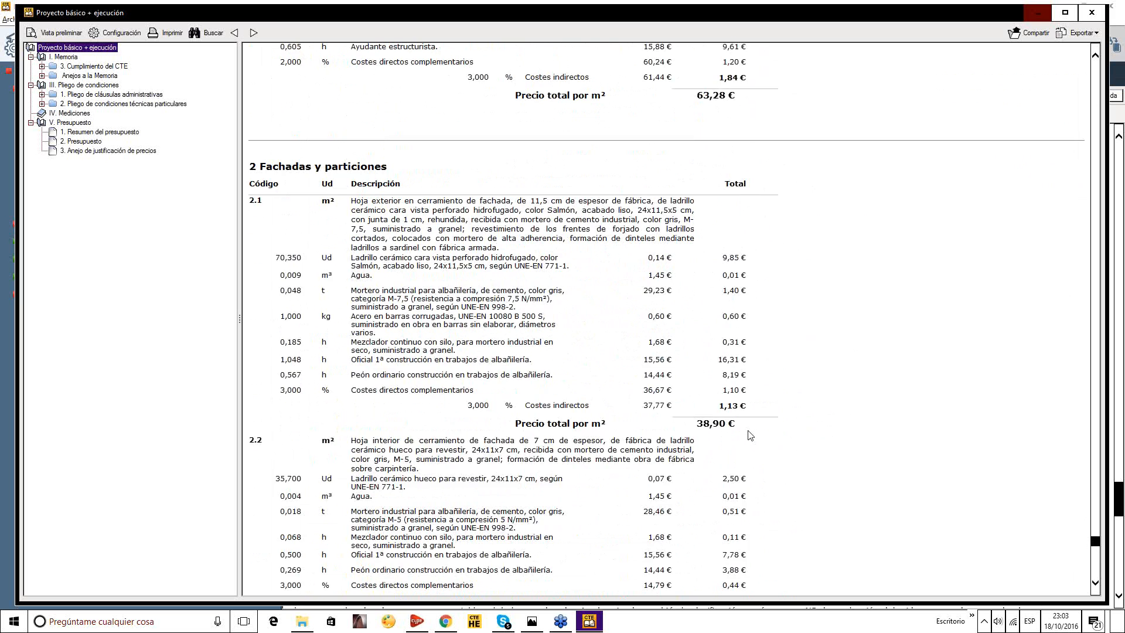
pyautogui.scroll(15, 748, 433)
pyautogui.scroll(-5, 849, 300)
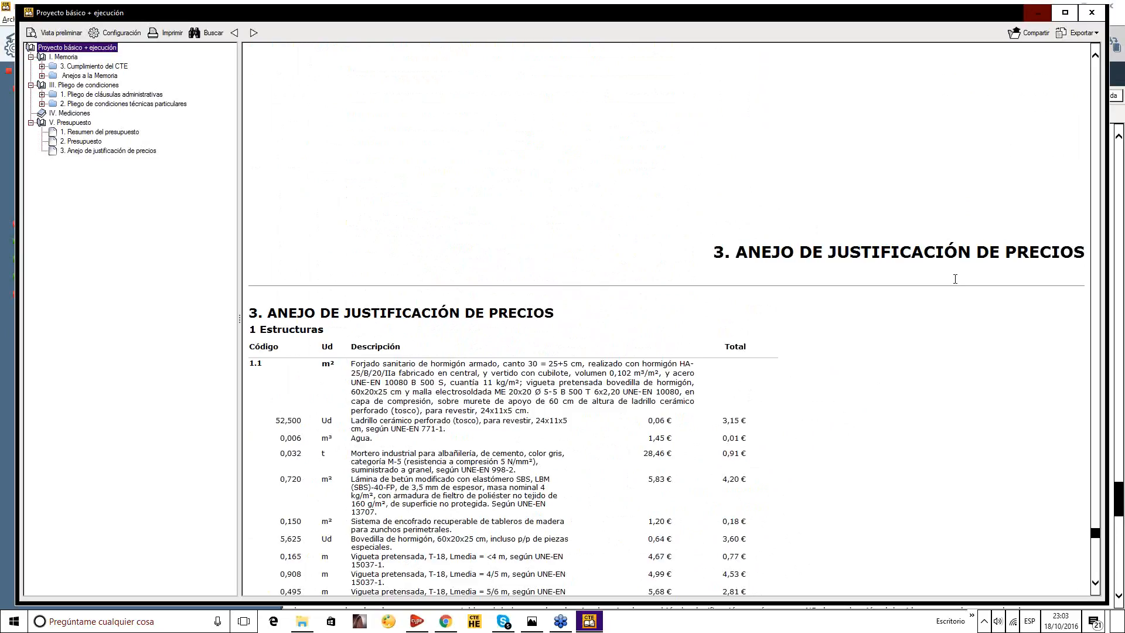
pyautogui.scroll(-5, 624, 369)
pyautogui.scroll(5, 673, 352)
pyautogui.moveTo(730, 248); pyautogui.dragTo(1024, 252)
pyautogui.click(844, 227)
pyautogui.moveTo(707, 261); pyautogui.dragTo(995, 211)
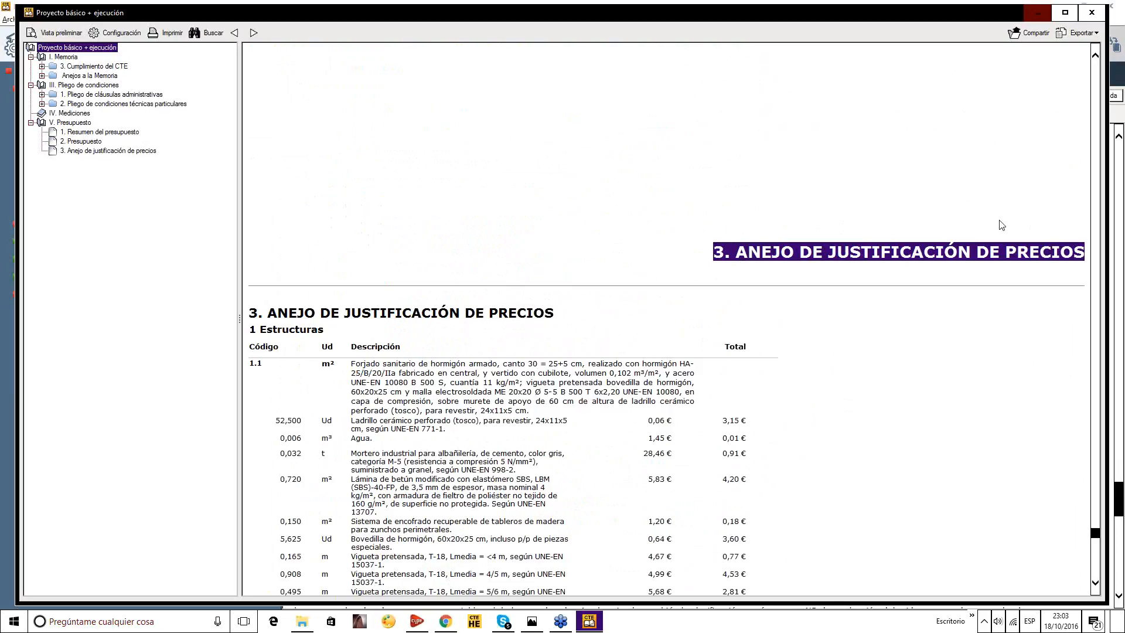
pyautogui.click(817, 251)
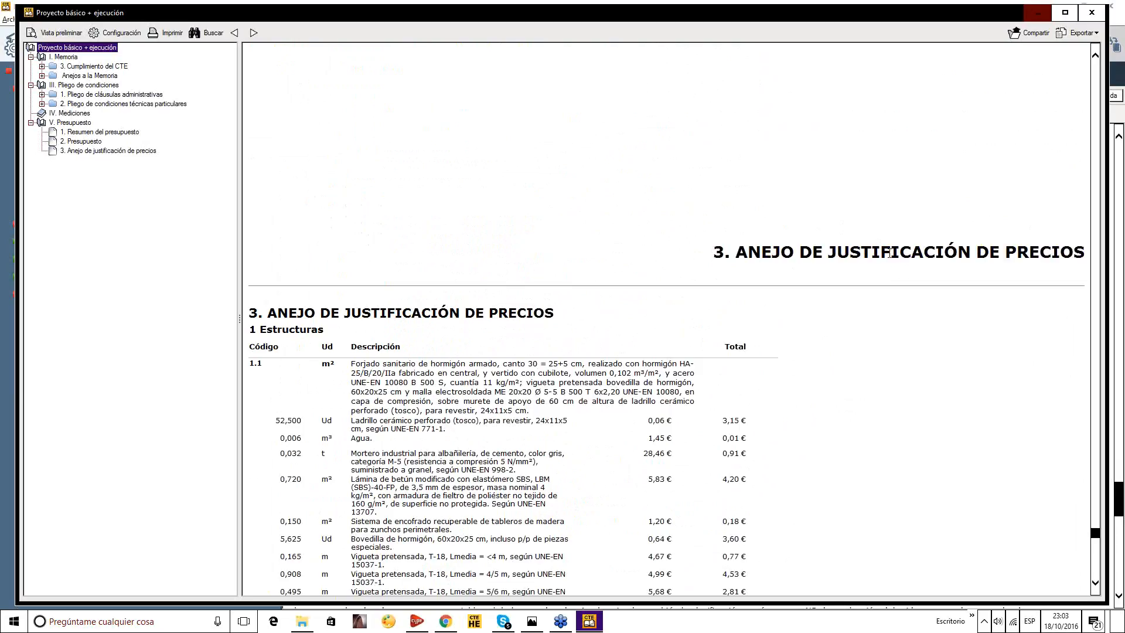
pyautogui.scroll(-15, 886, 255)
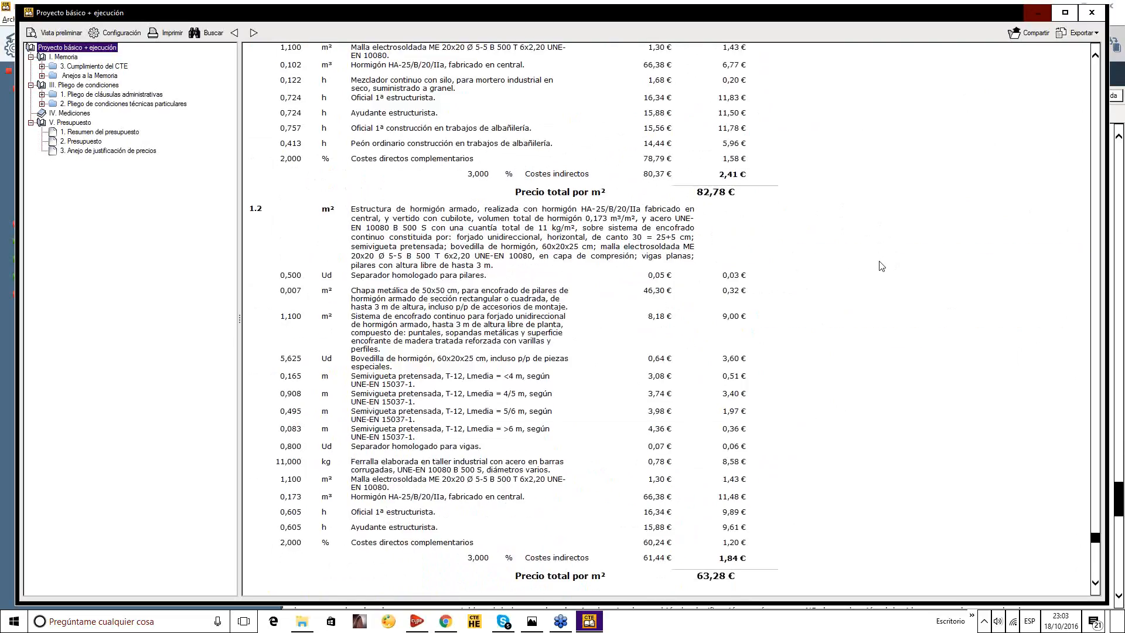
pyautogui.scroll(-8, 881, 266)
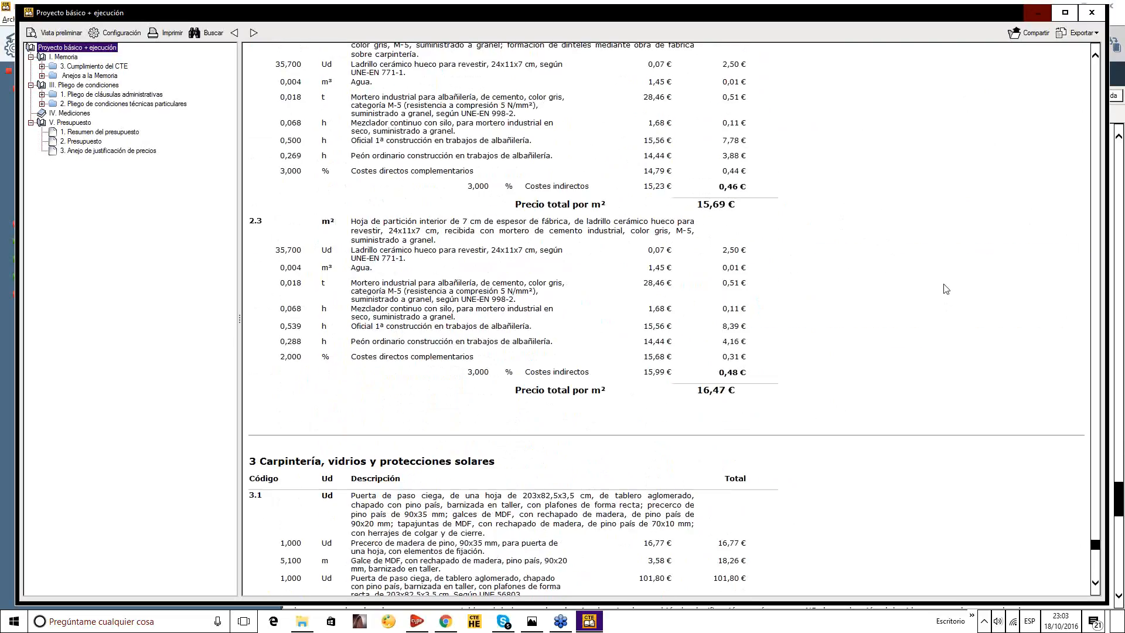
pyautogui.scroll(-20, 944, 288)
pyautogui.scroll(-10, 972, 369)
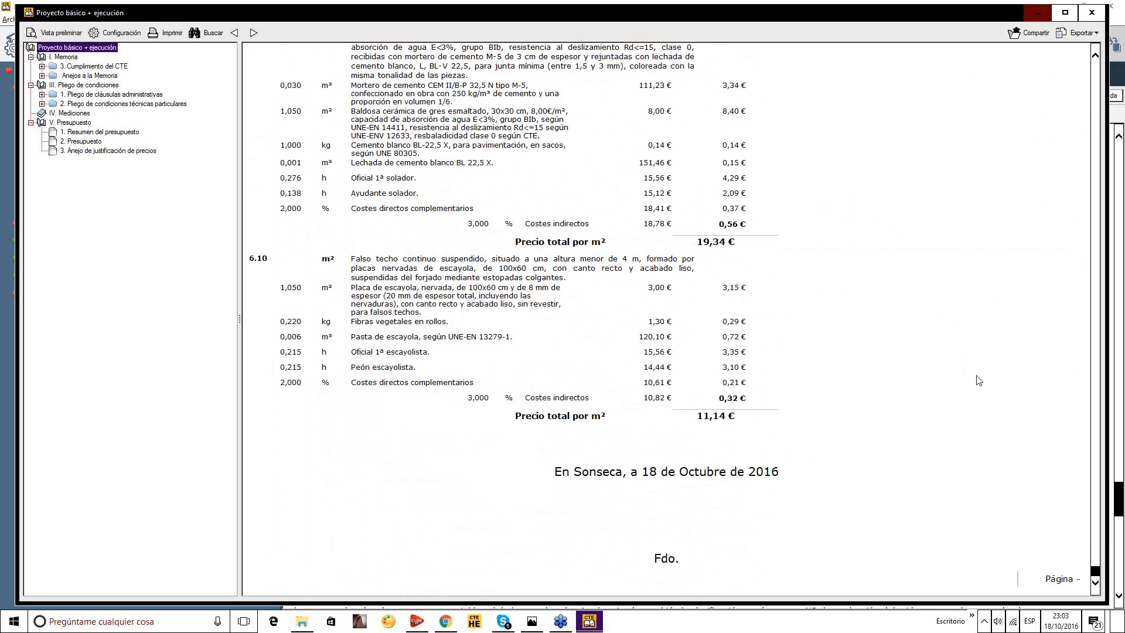
# Go back to the start of the Proyecto básico + ejecución report, check its available export formats, and close the report window.
pyautogui.moveTo(1095, 572); pyautogui.dragTo(1095, 53)
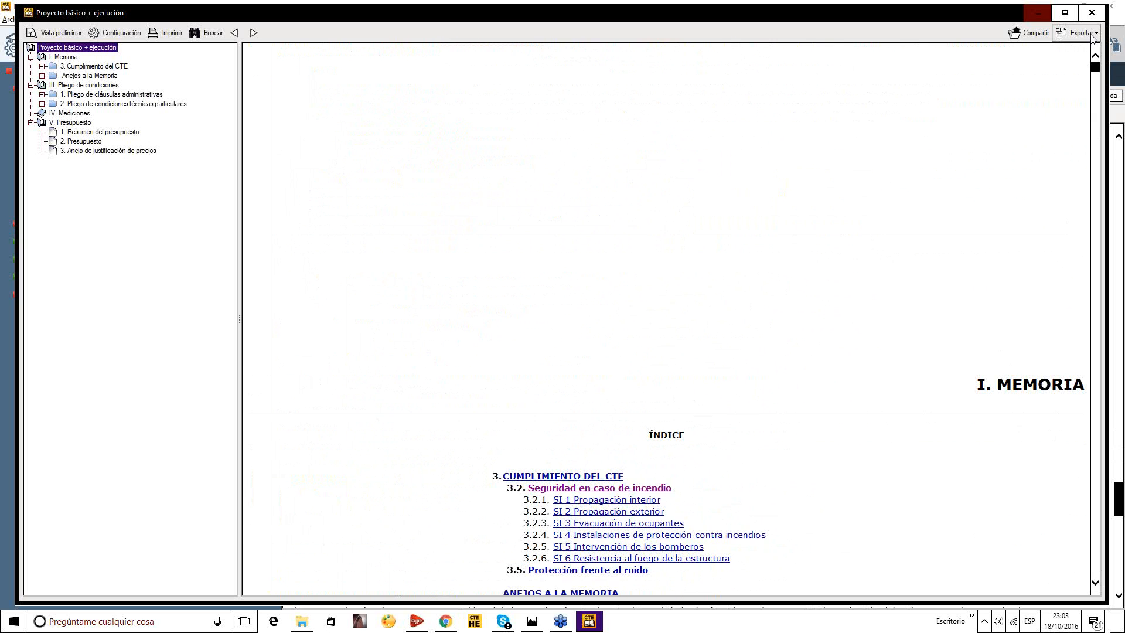
pyautogui.click(1091, 35)
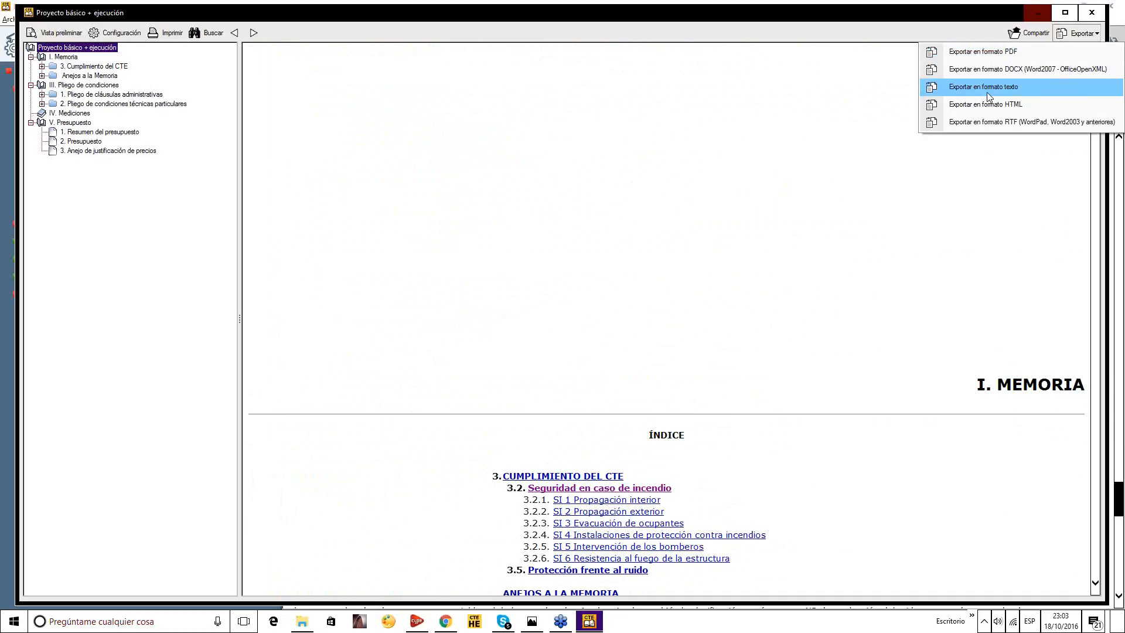
pyautogui.click(494, 153)
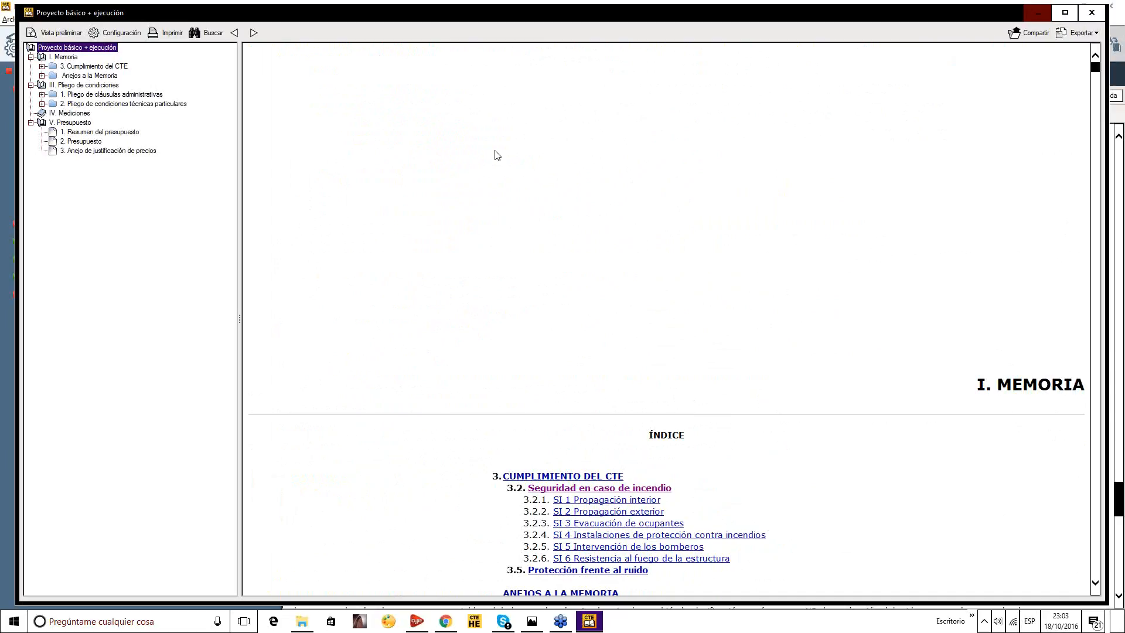
pyautogui.click(1076, 33)
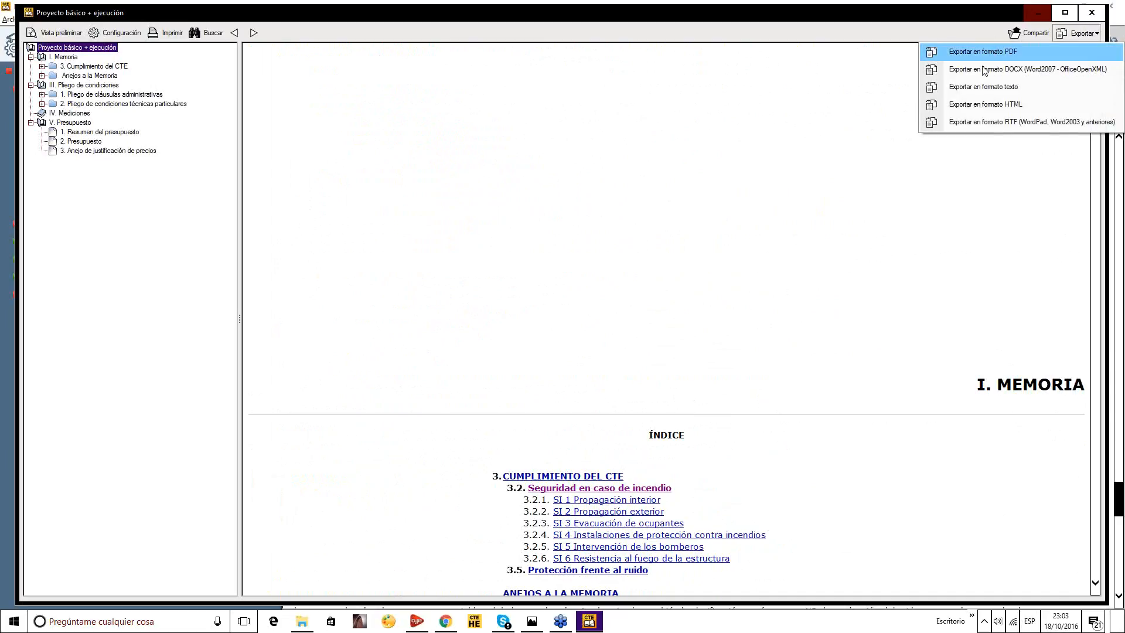
pyautogui.click(960, 122)
pyautogui.click(1091, 13)
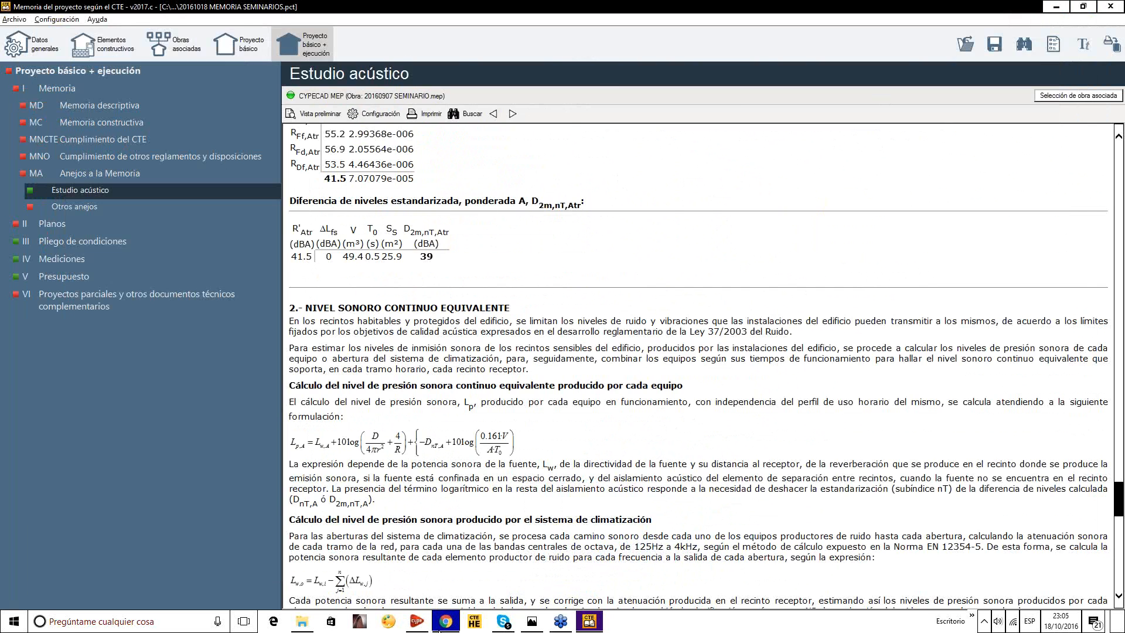
# Switch to Chrome and look through the EASYCTE YouTube channel's video collections, including the uploaded CYPECAD MEP seminars and popular videos.
pyautogui.click(445, 621)
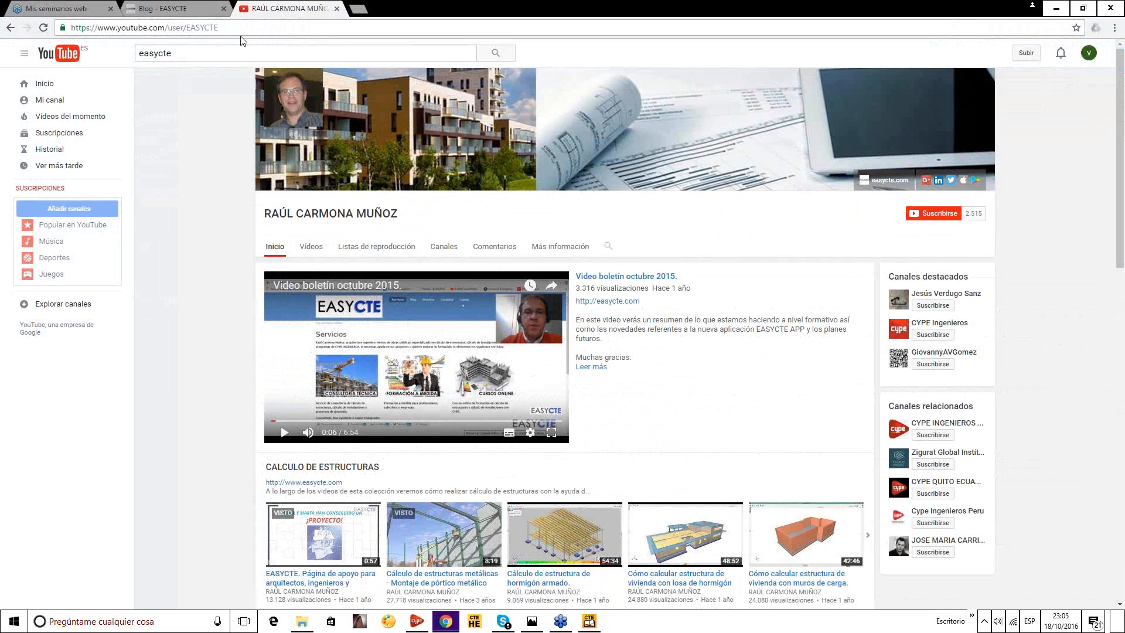
pyautogui.scroll(-7, 217, 252)
pyautogui.scroll(7, 217, 252)
pyautogui.scroll(-7, 262, 208)
pyautogui.scroll(-8, 262, 208)
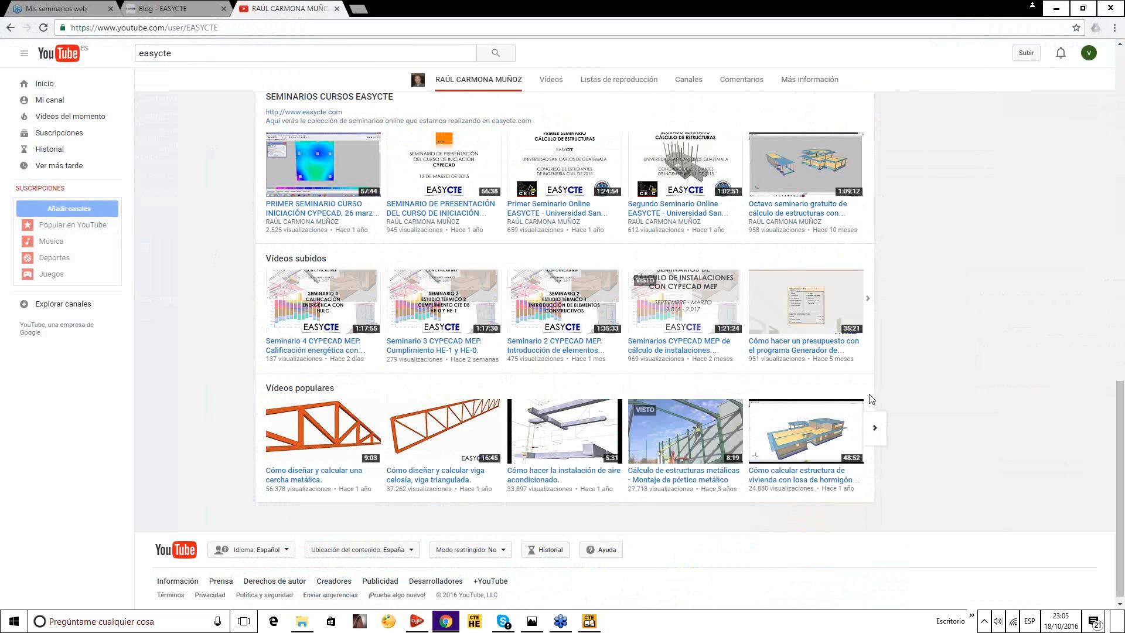
pyautogui.scroll(1, 872, 444)
pyautogui.scroll(10, 873, 443)
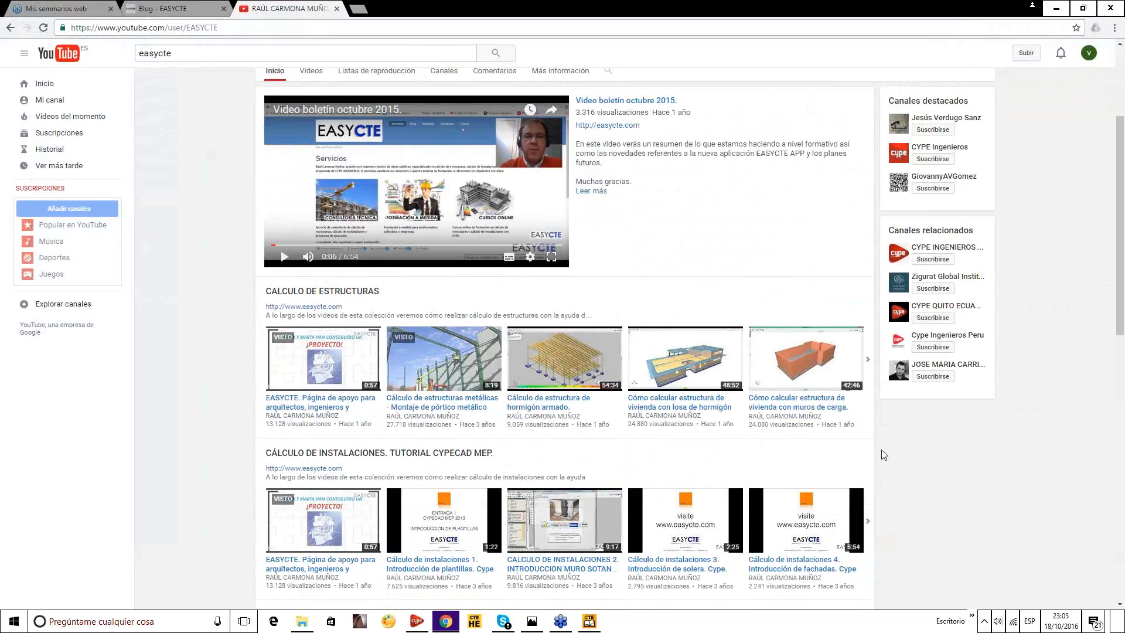
# Dismiss the newsletter sign-up on the EASYCTE blog, look over its latest seminar posts, and return to the YouTube channel.
pyautogui.click(200, 9)
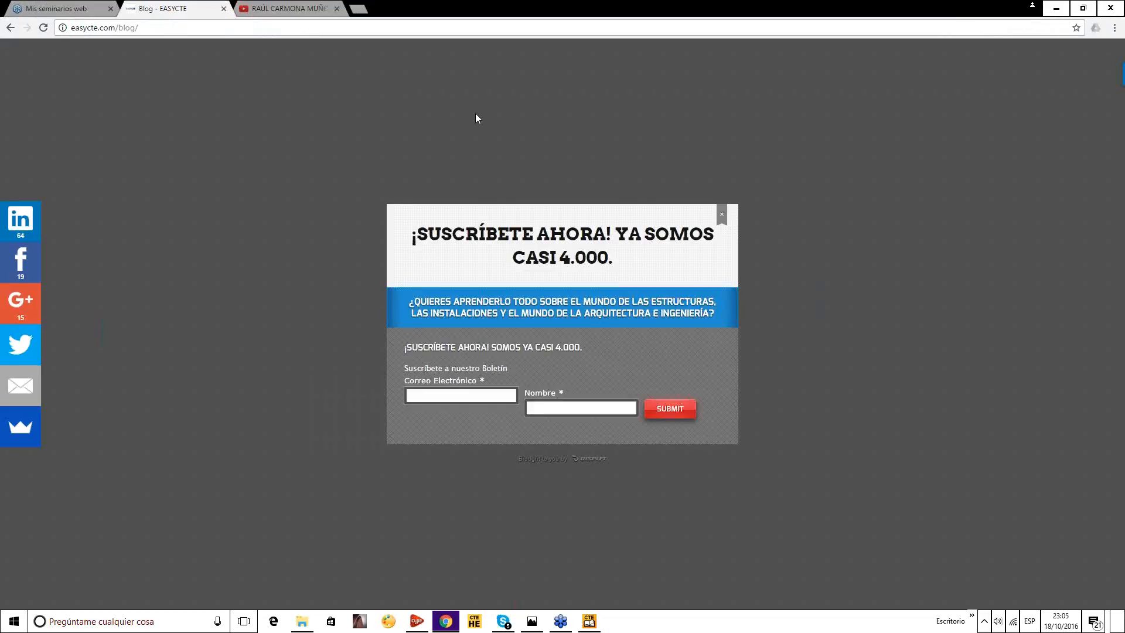
pyautogui.click(723, 217)
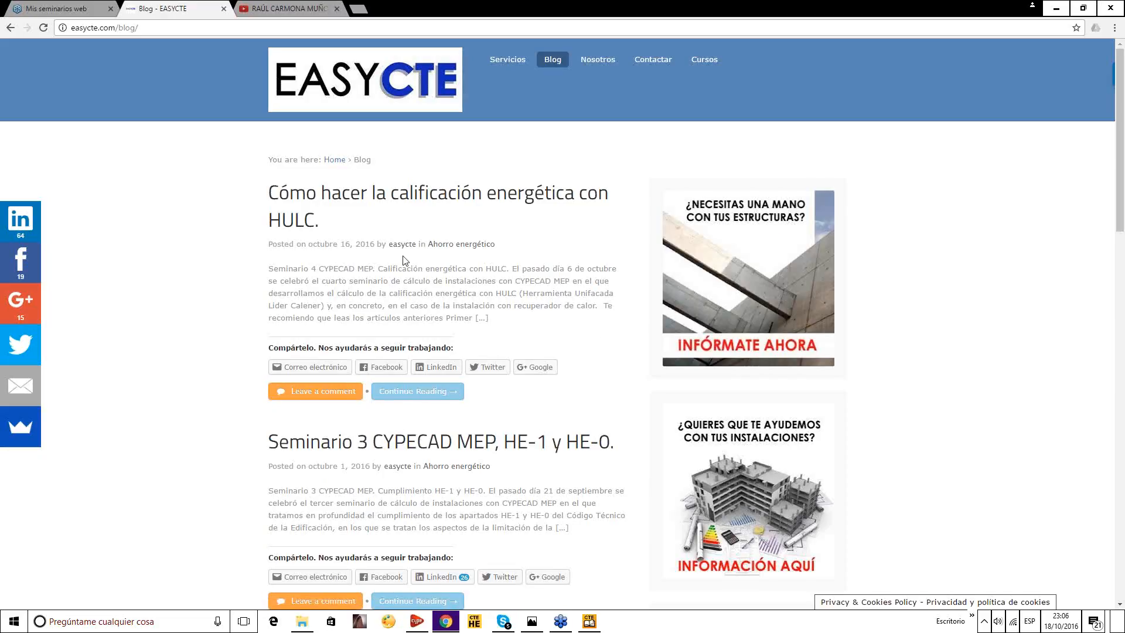
pyautogui.scroll(-4, 641, 354)
pyautogui.scroll(4, 640, 354)
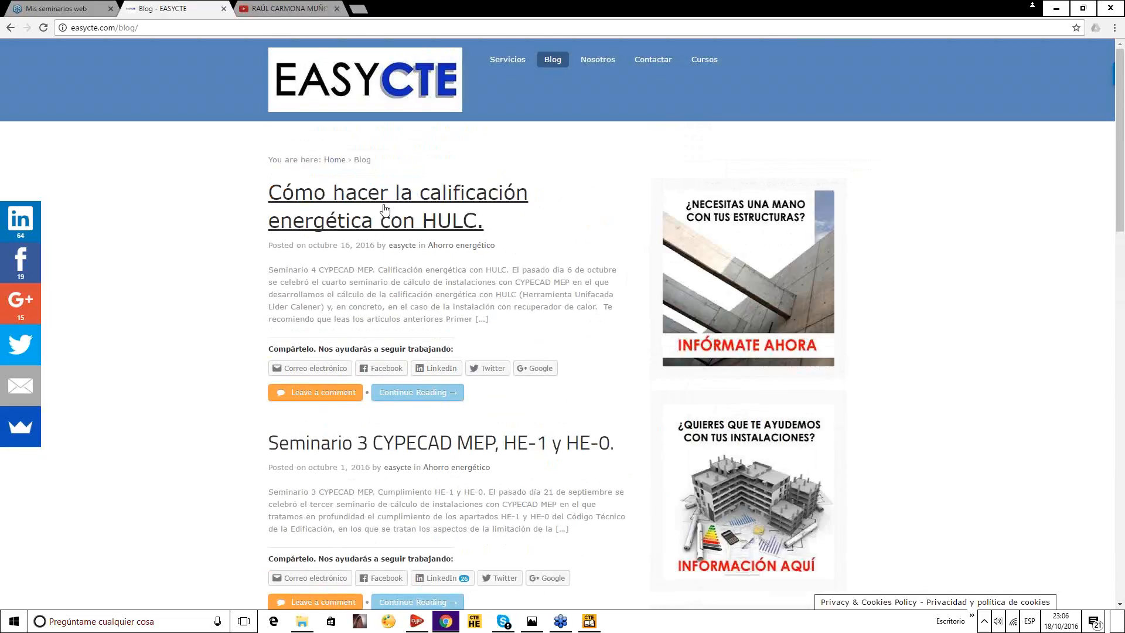
pyautogui.click(246, 27)
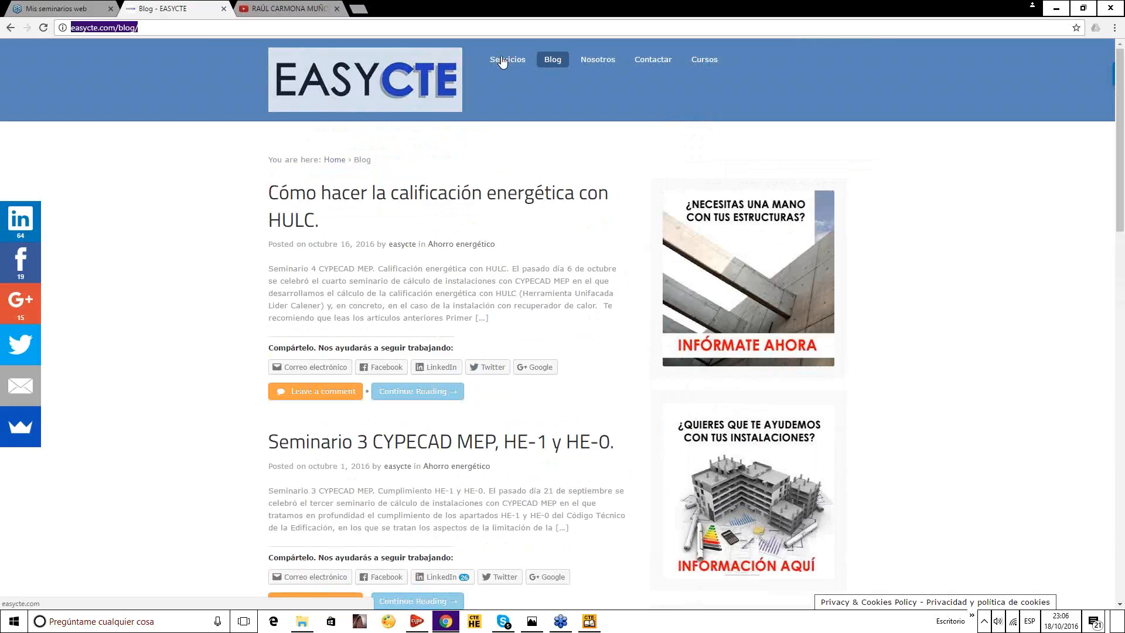
pyautogui.click(287, 7)
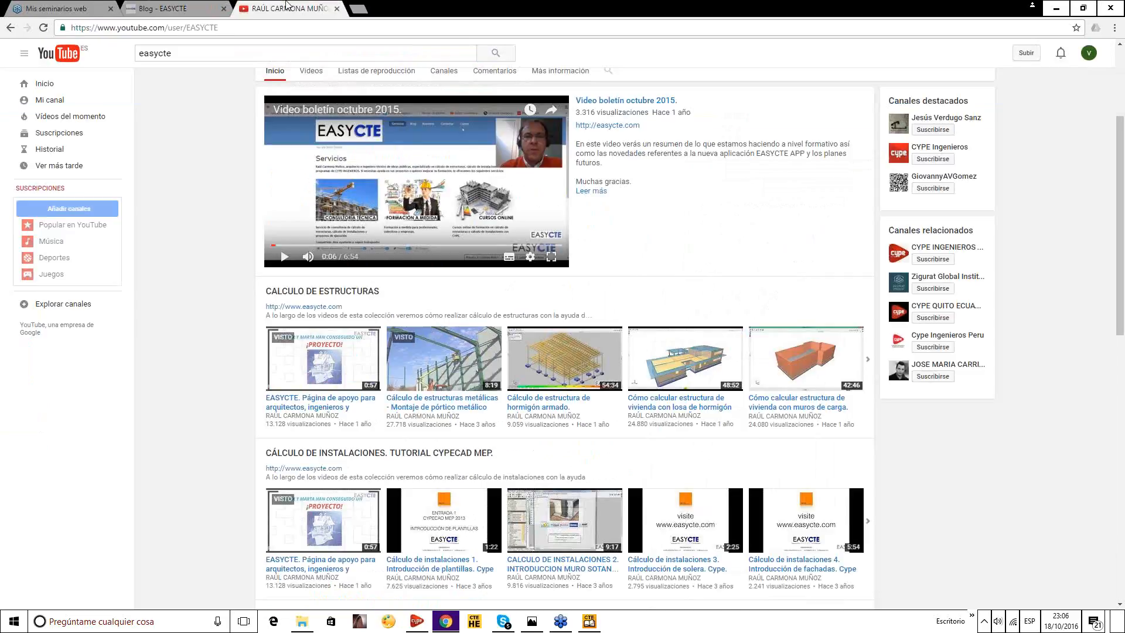